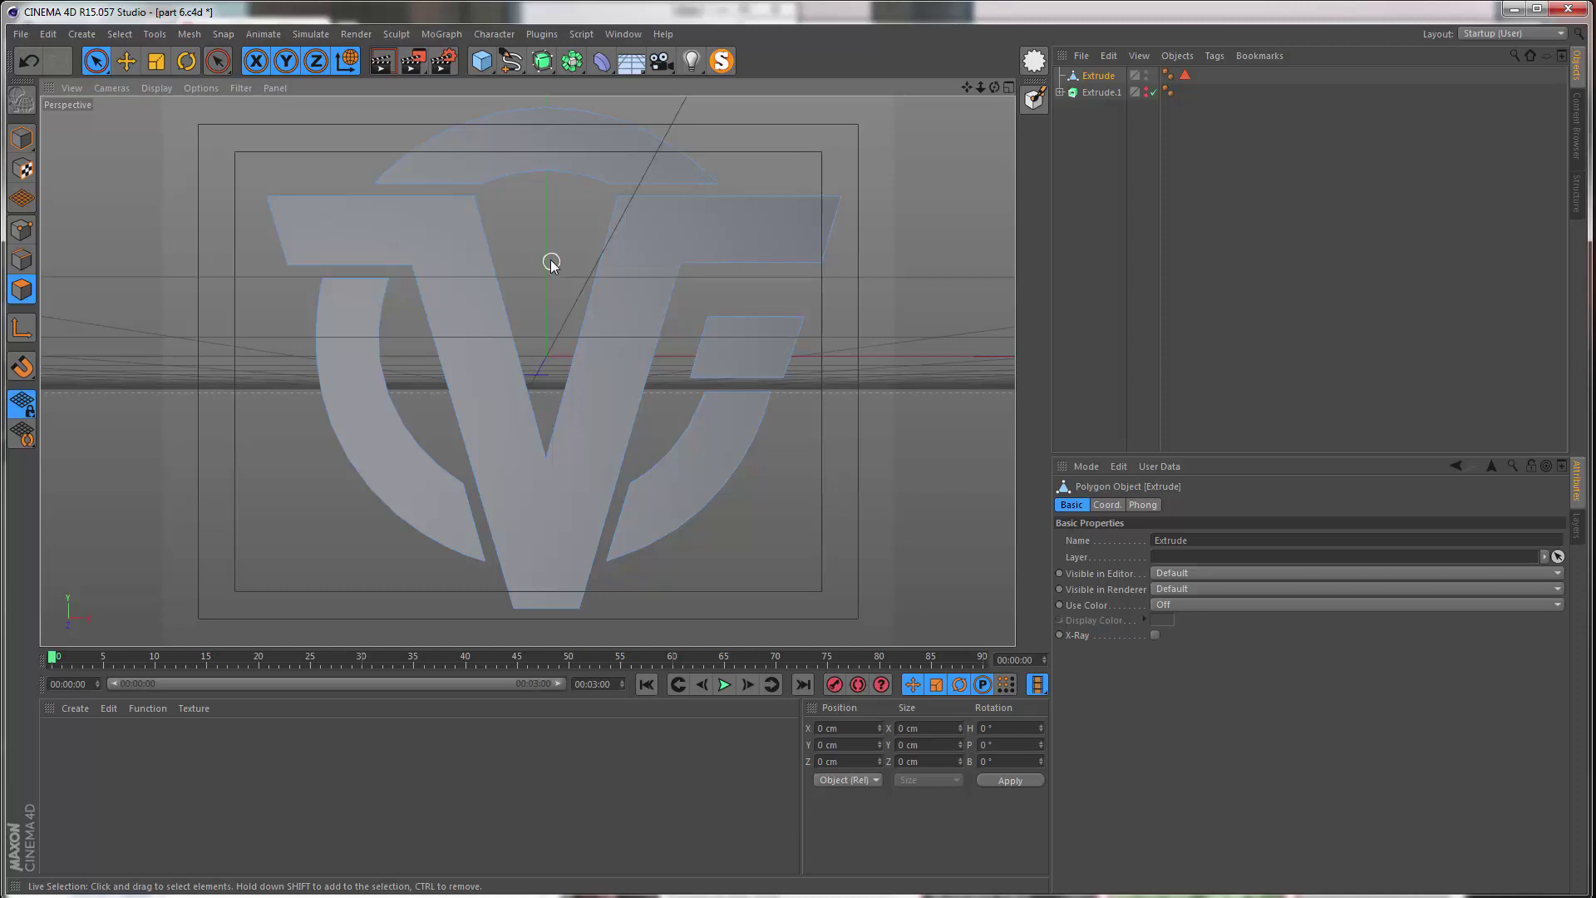
{"action": "right_click", "coordinate": [536, 209]}
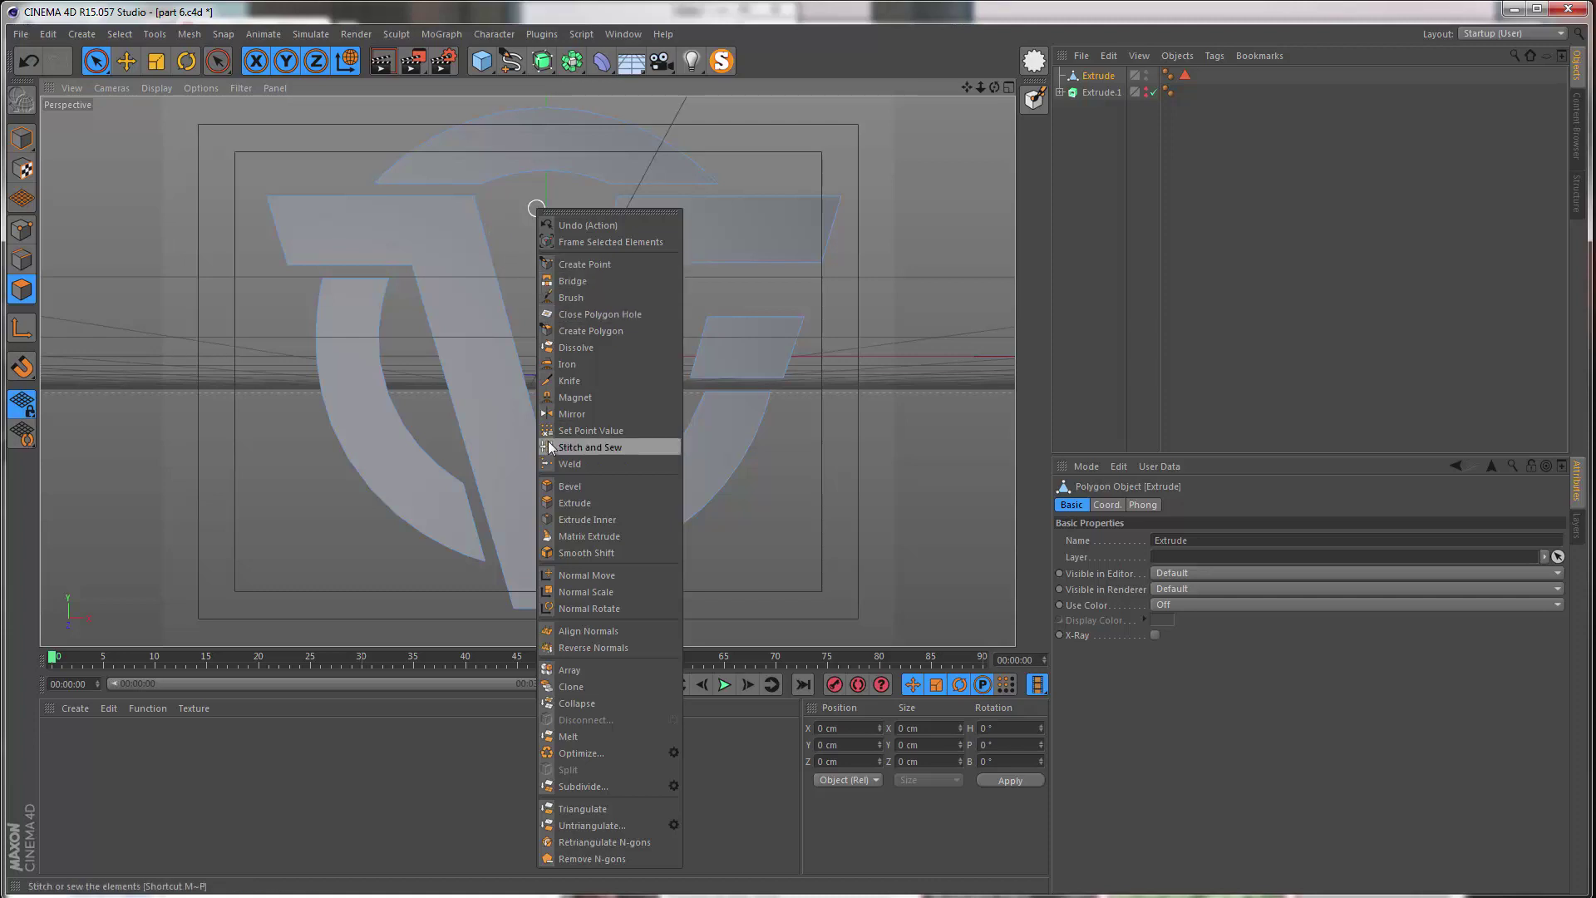
{"action": "left_click", "coordinate": [511, 253]}
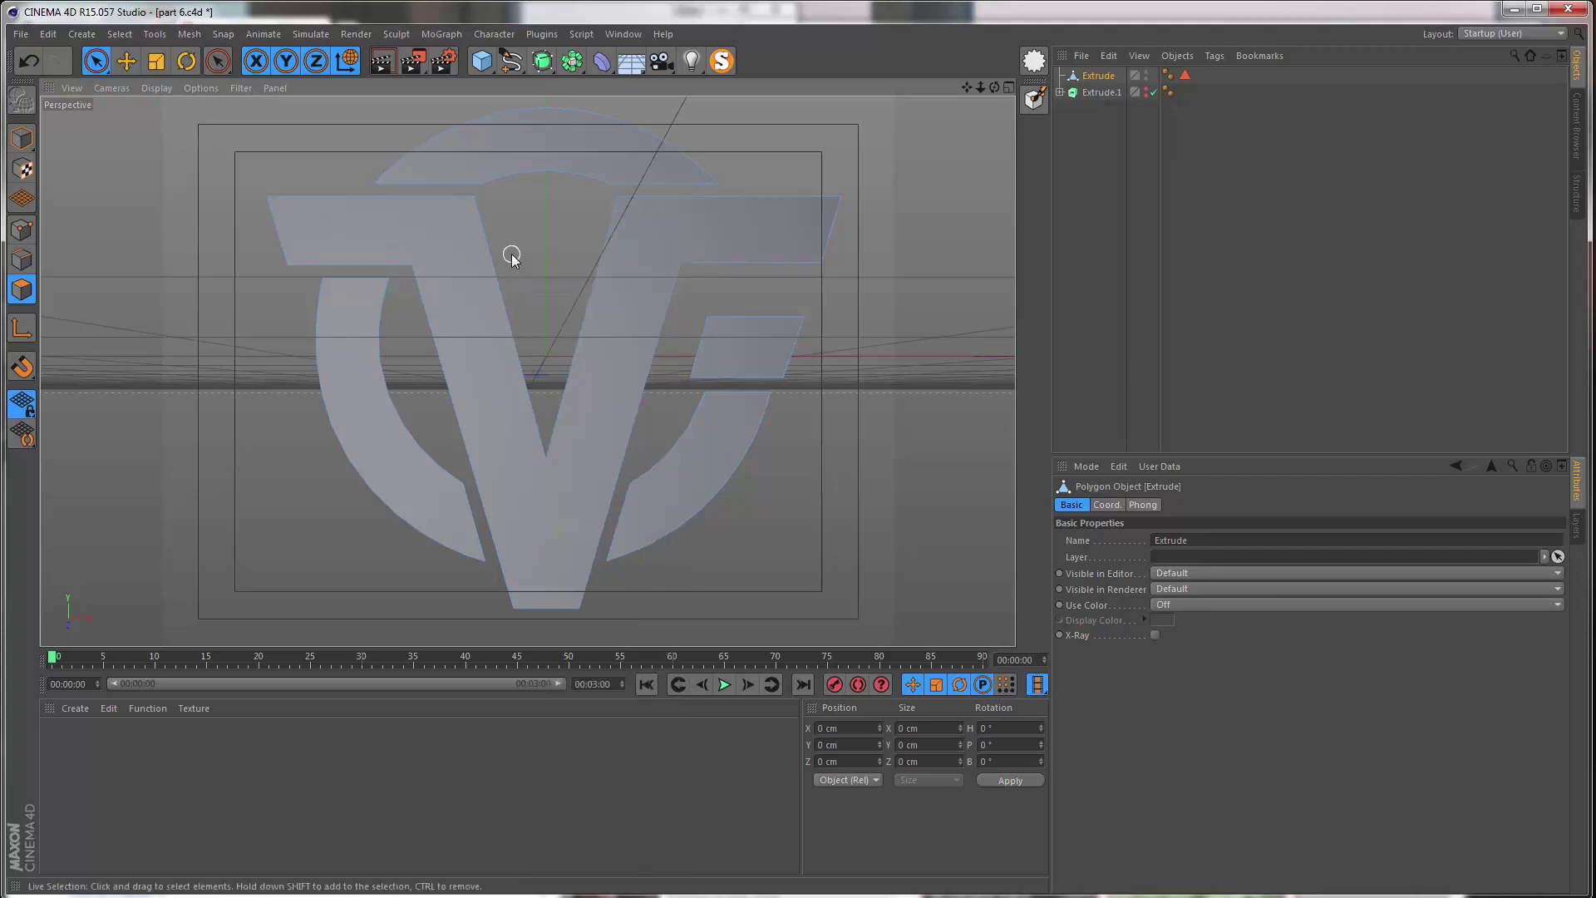
{"action": "middle_click_drag", "start_coordinate": [519, 363], "coordinate": [526, 374], "text": "alt"}
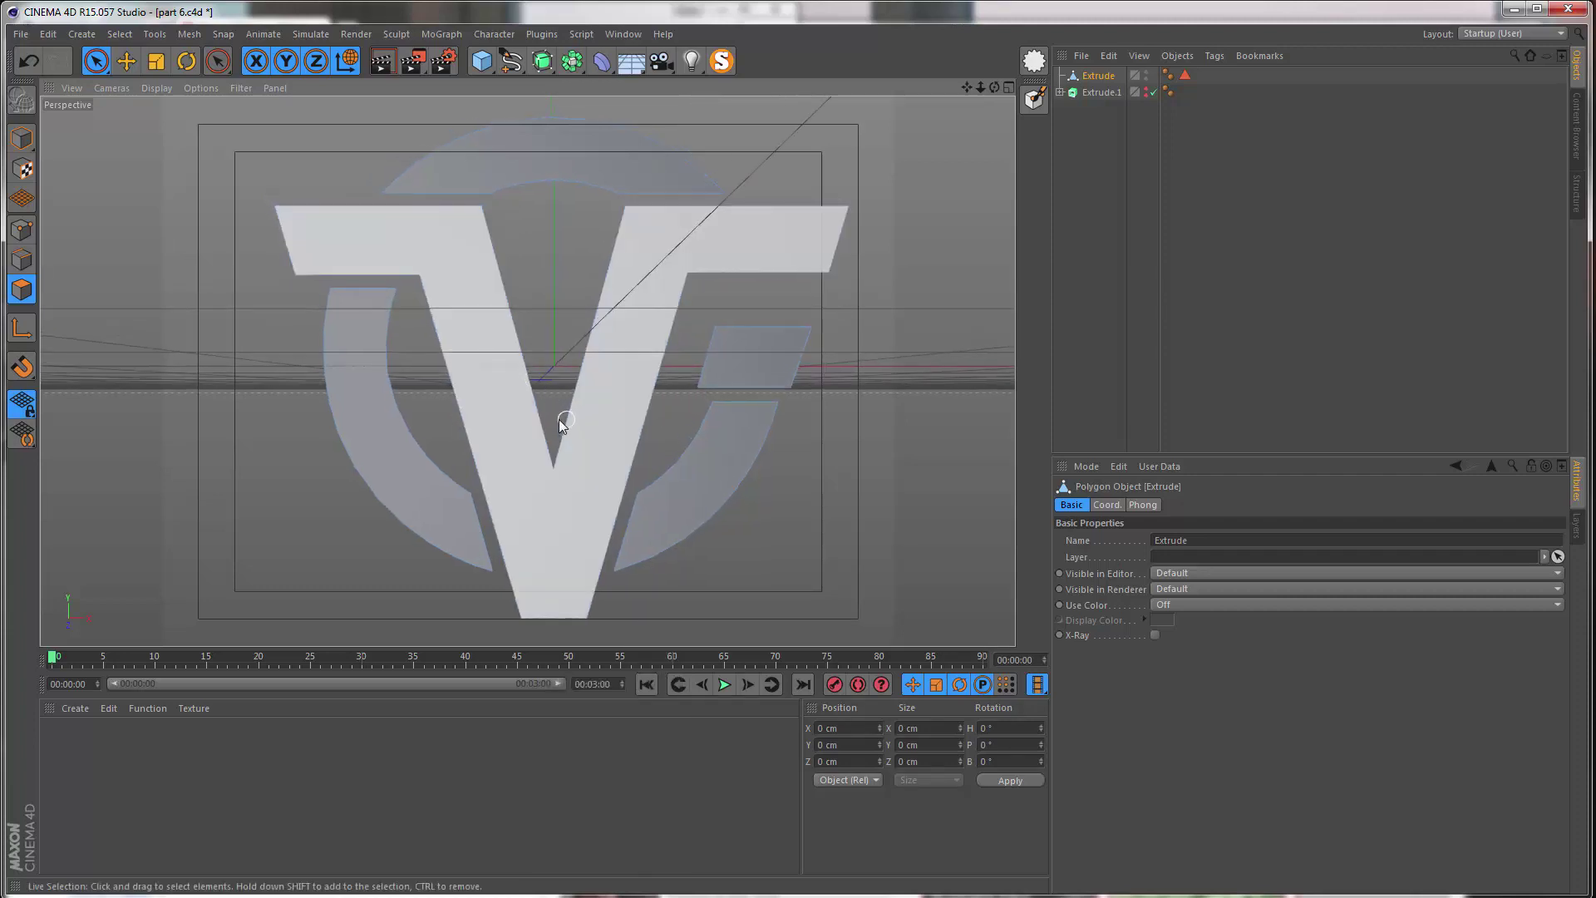
{"action": "left_click_drag", "start_coordinate": [558, 421], "coordinate": [552, 420], "text": "alt"}
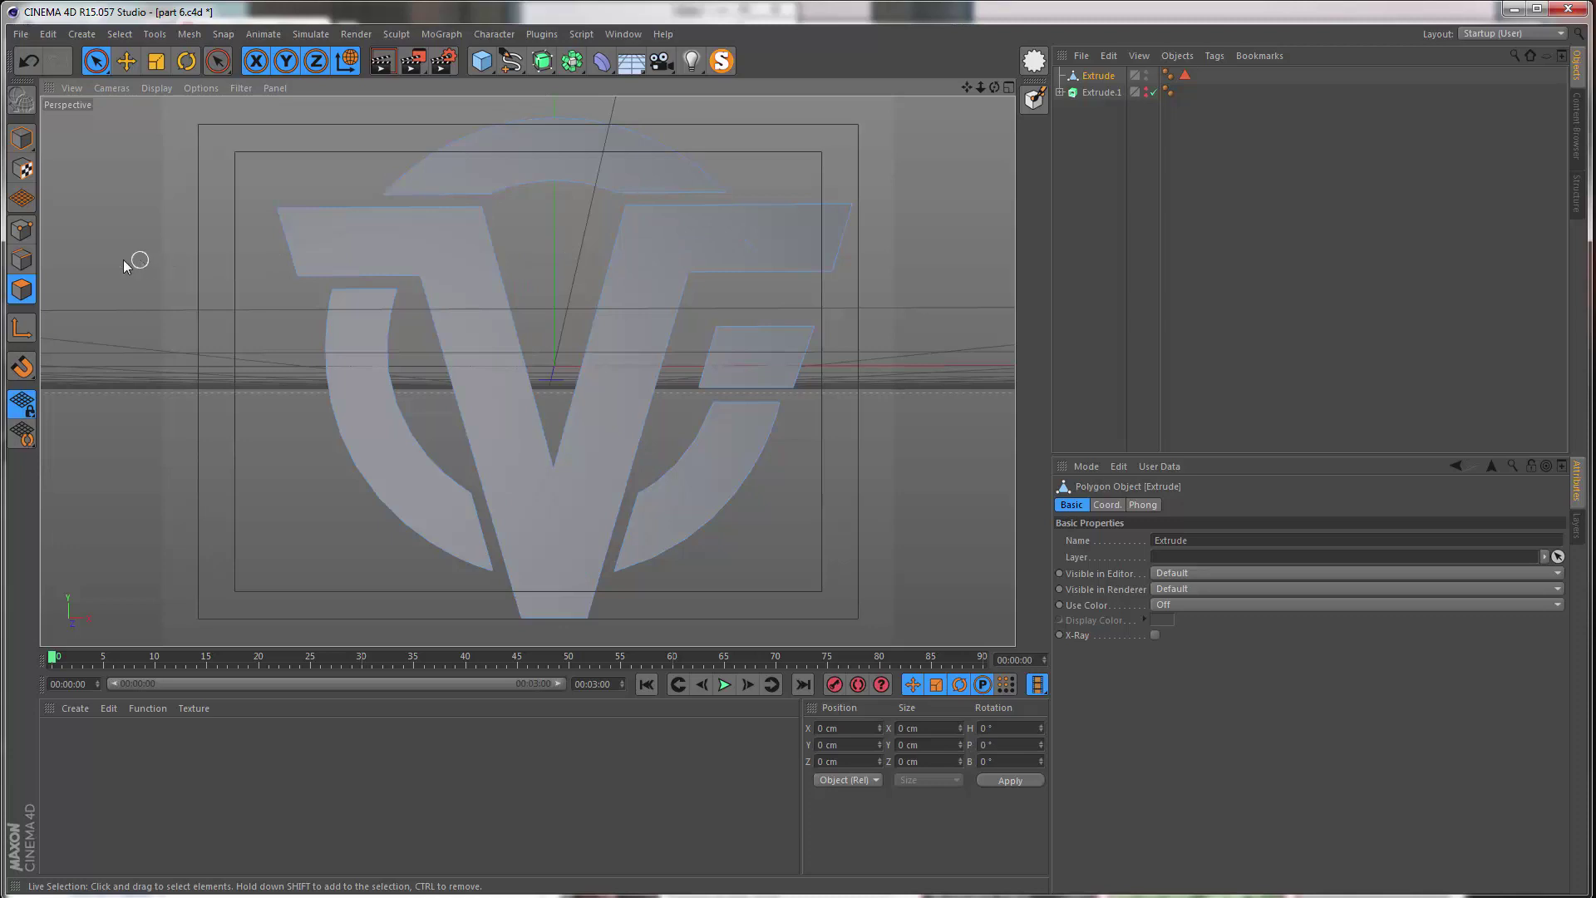
- Try to shift the points along the V's inner left edge sideways in point mode, and undo the move
{"action": "left_click", "coordinate": [23, 230]}
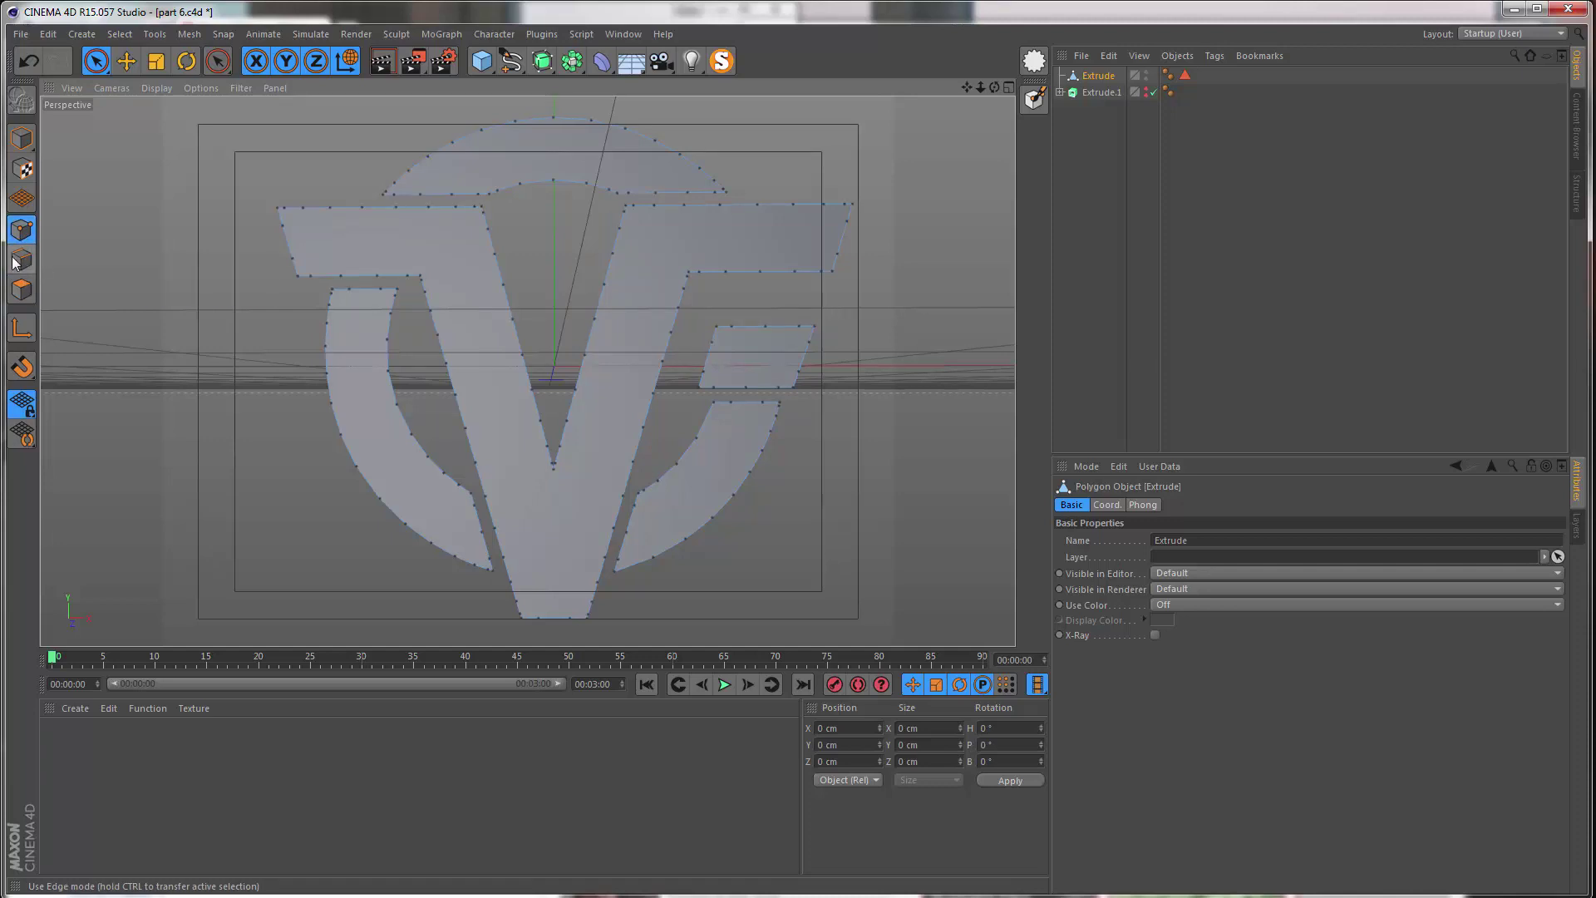
{"action": "left_click", "coordinate": [22, 261]}
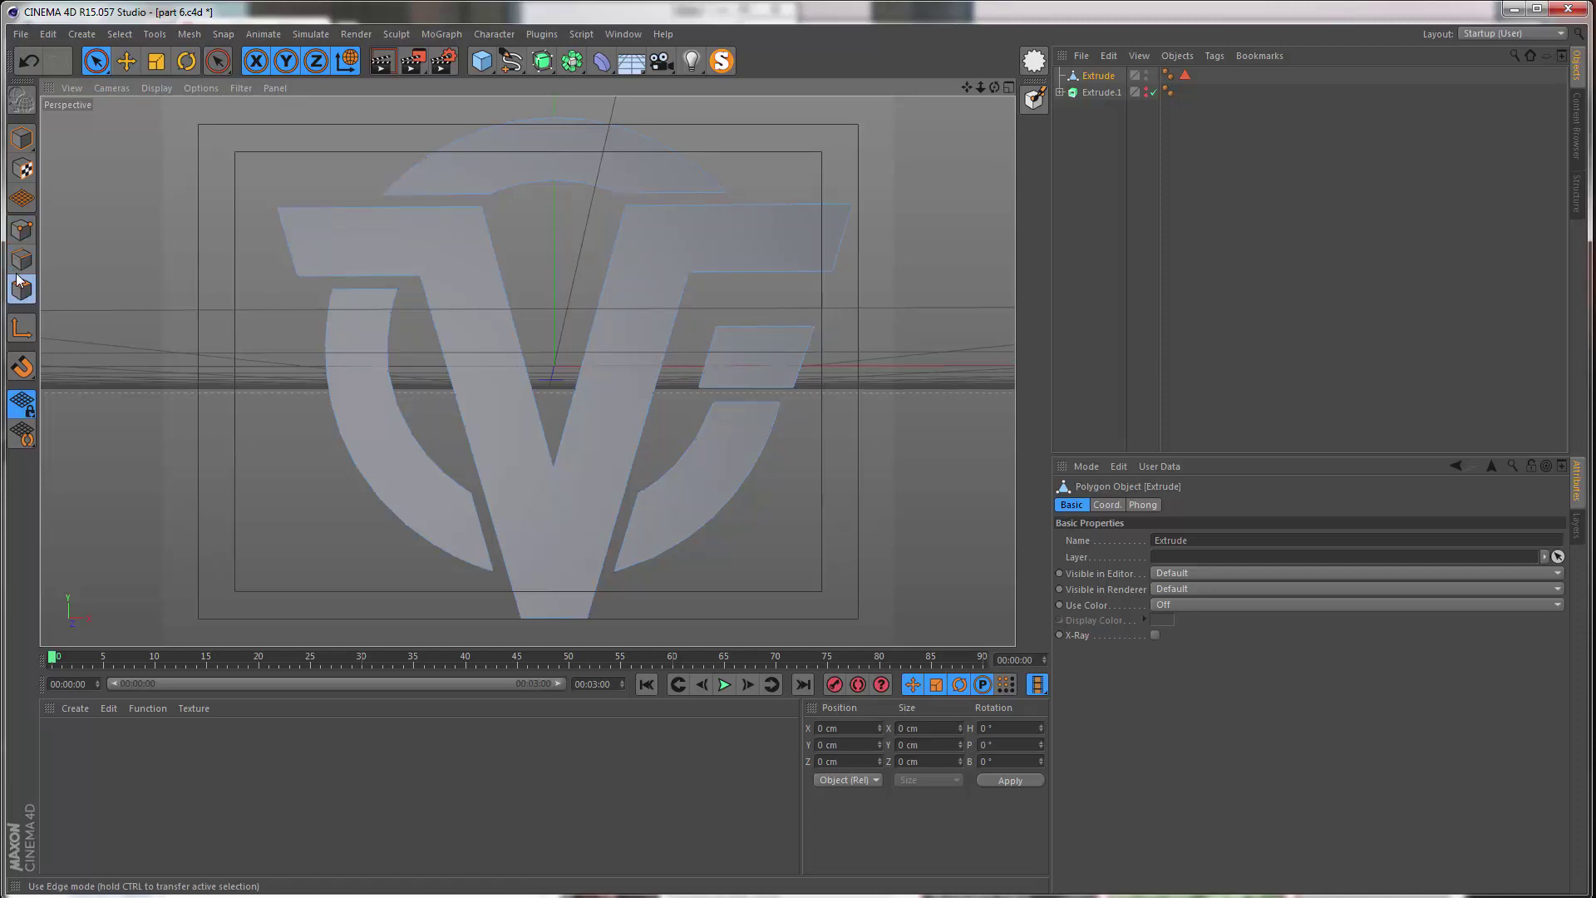
{"action": "left_click", "coordinate": [20, 236]}
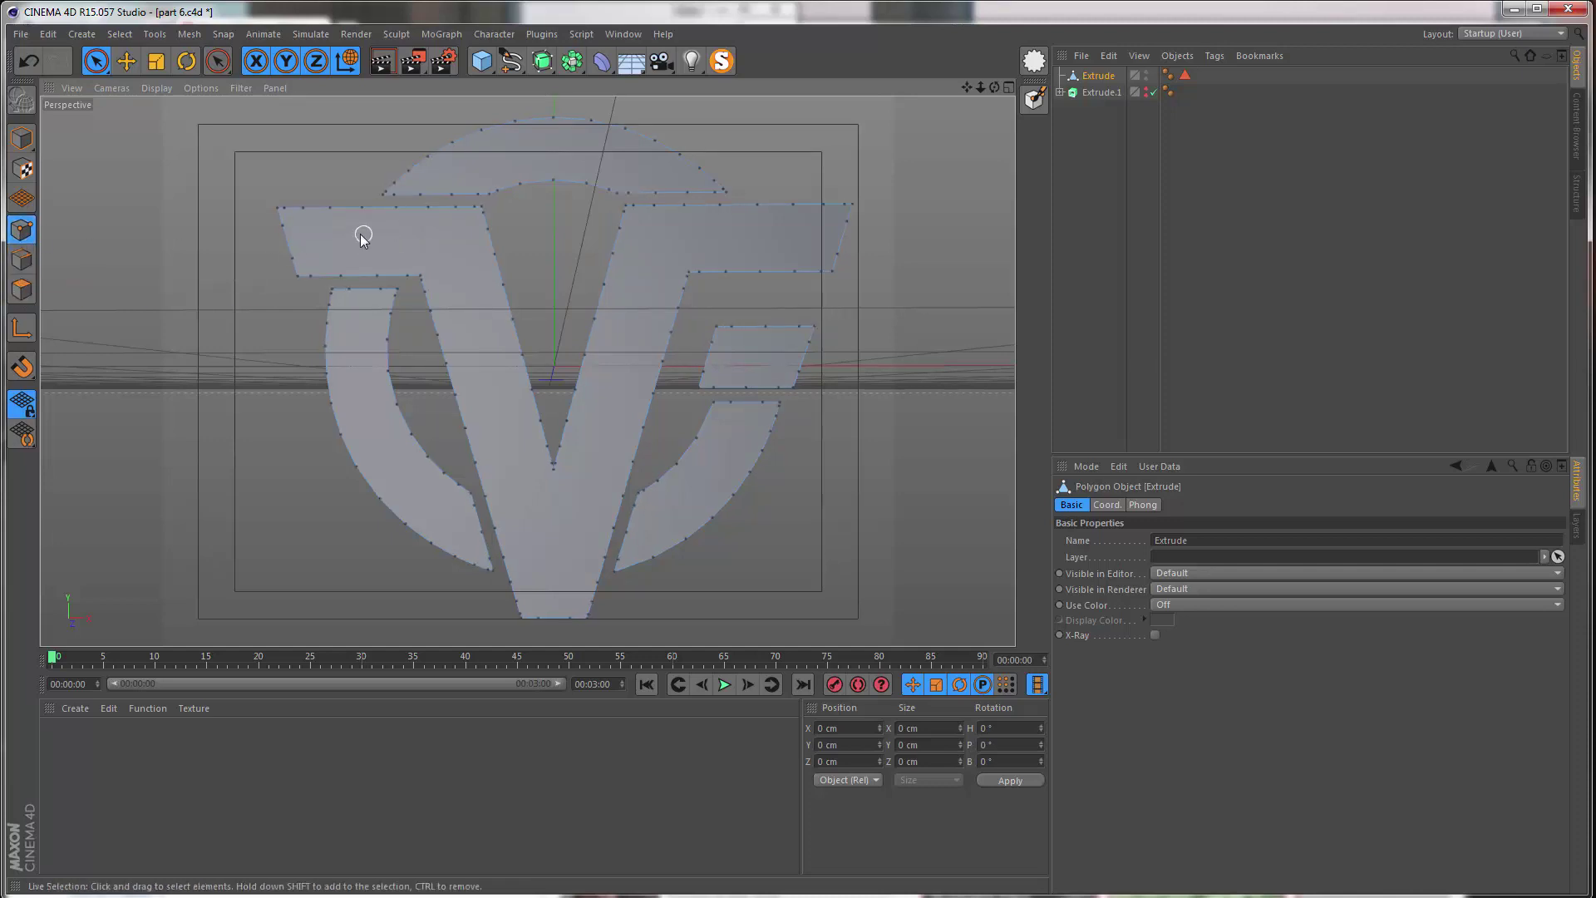
{"action": "left_click_drag", "start_coordinate": [485, 233], "coordinate": [528, 425]}
{"action": "left_click_drag", "start_coordinate": [638, 325], "coordinate": [653, 322]}
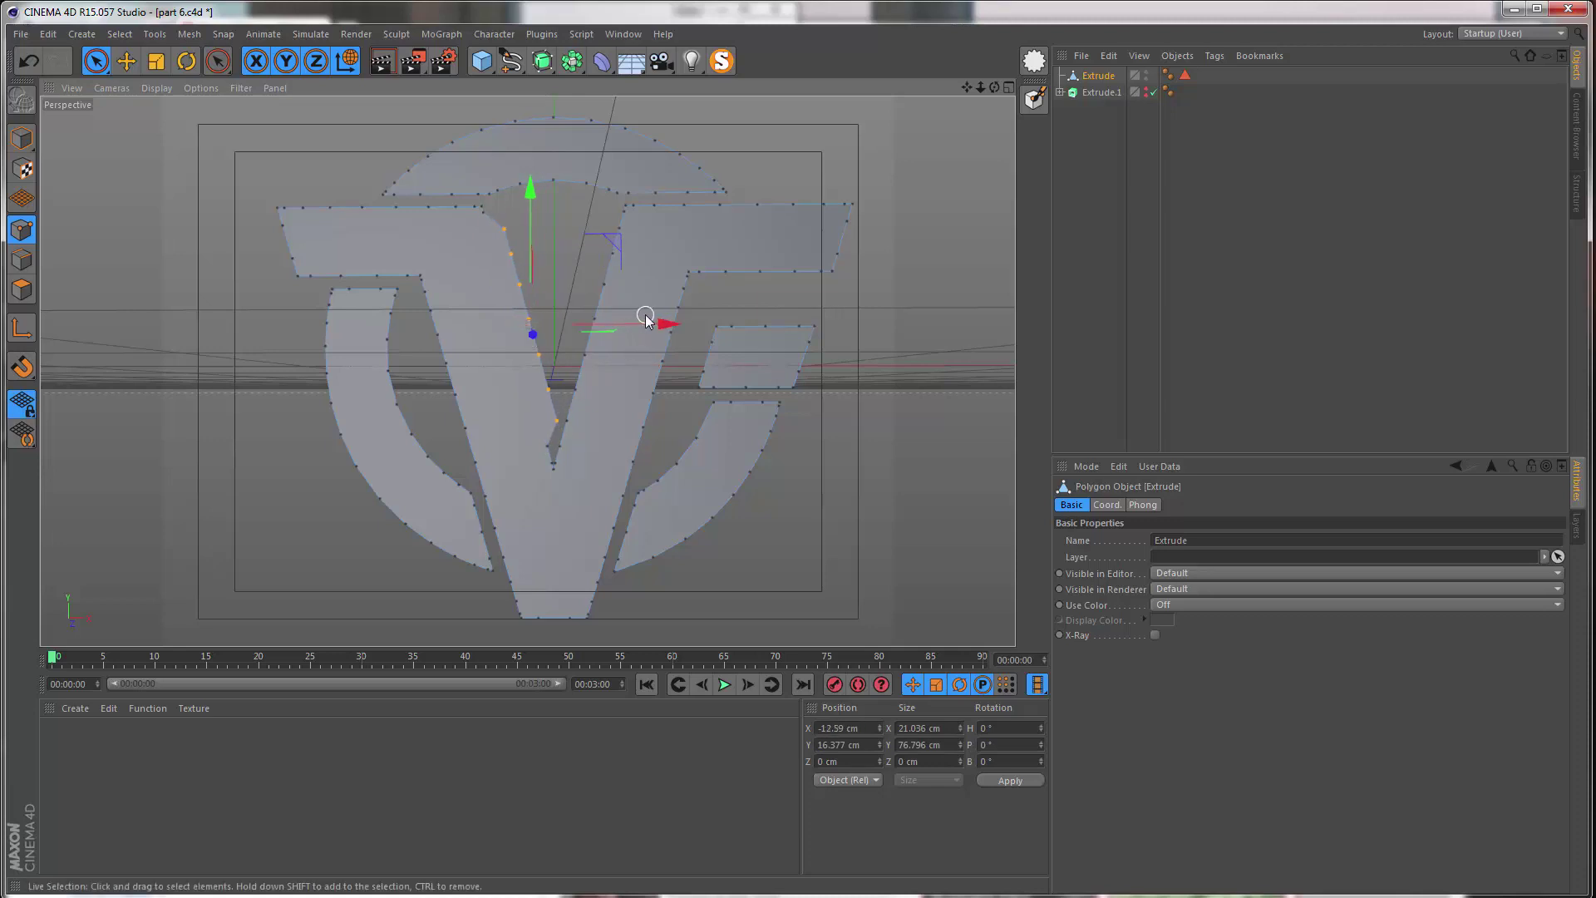
{"action": "key", "text": "ctrl+z"}
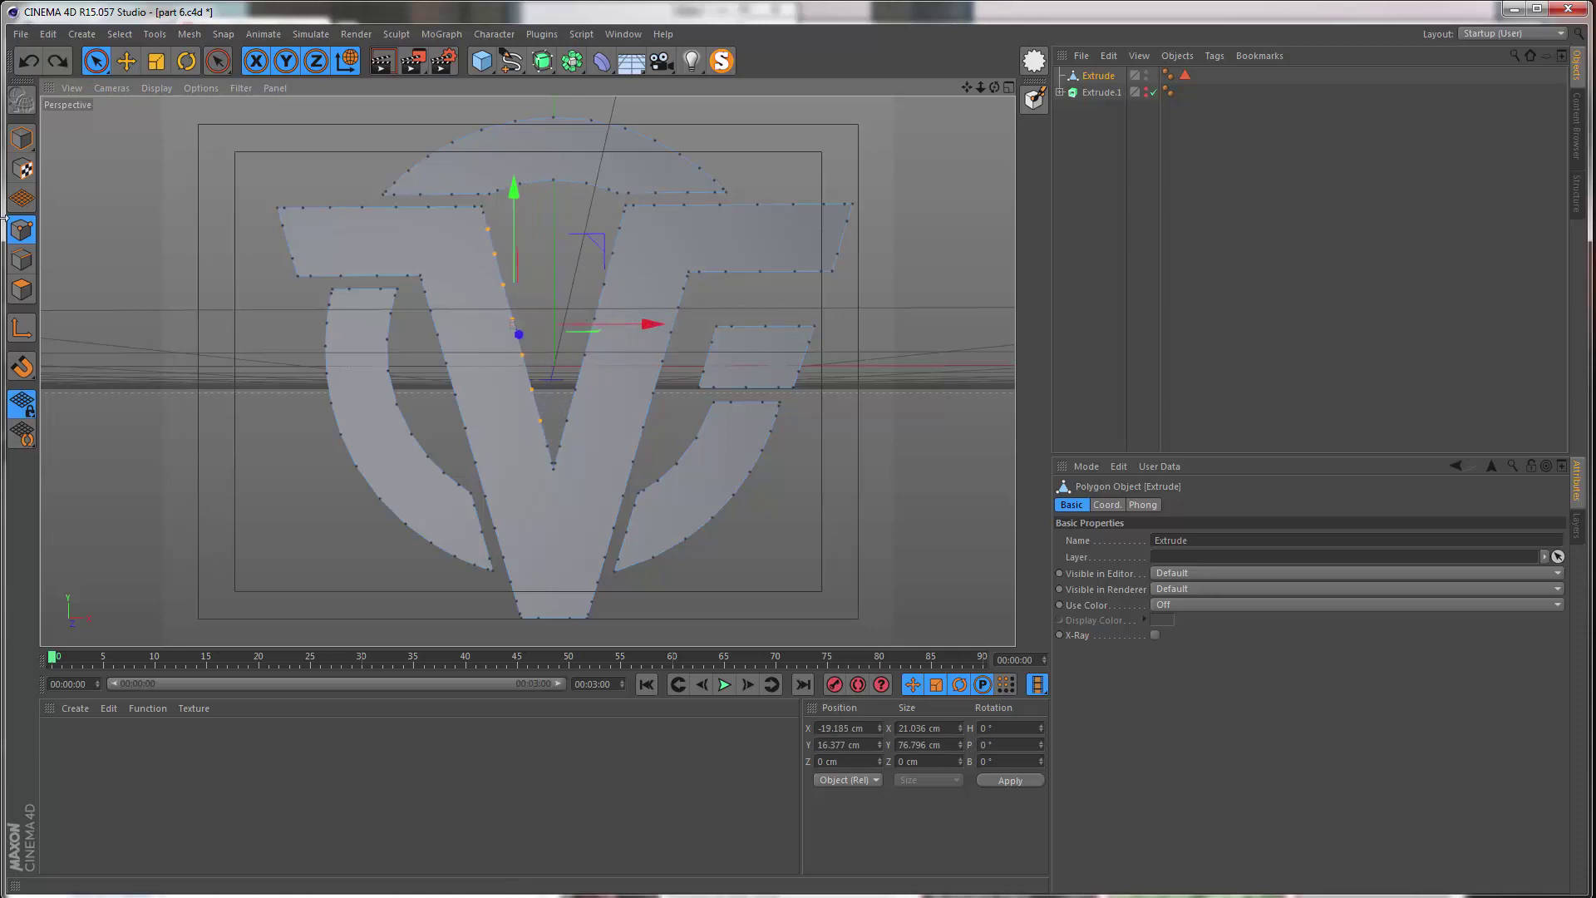
- Select the upper part of the V's inner left edge in edge mode, and individual logo pieces in polygon mode
{"action": "left_click", "coordinate": [32, 262]}
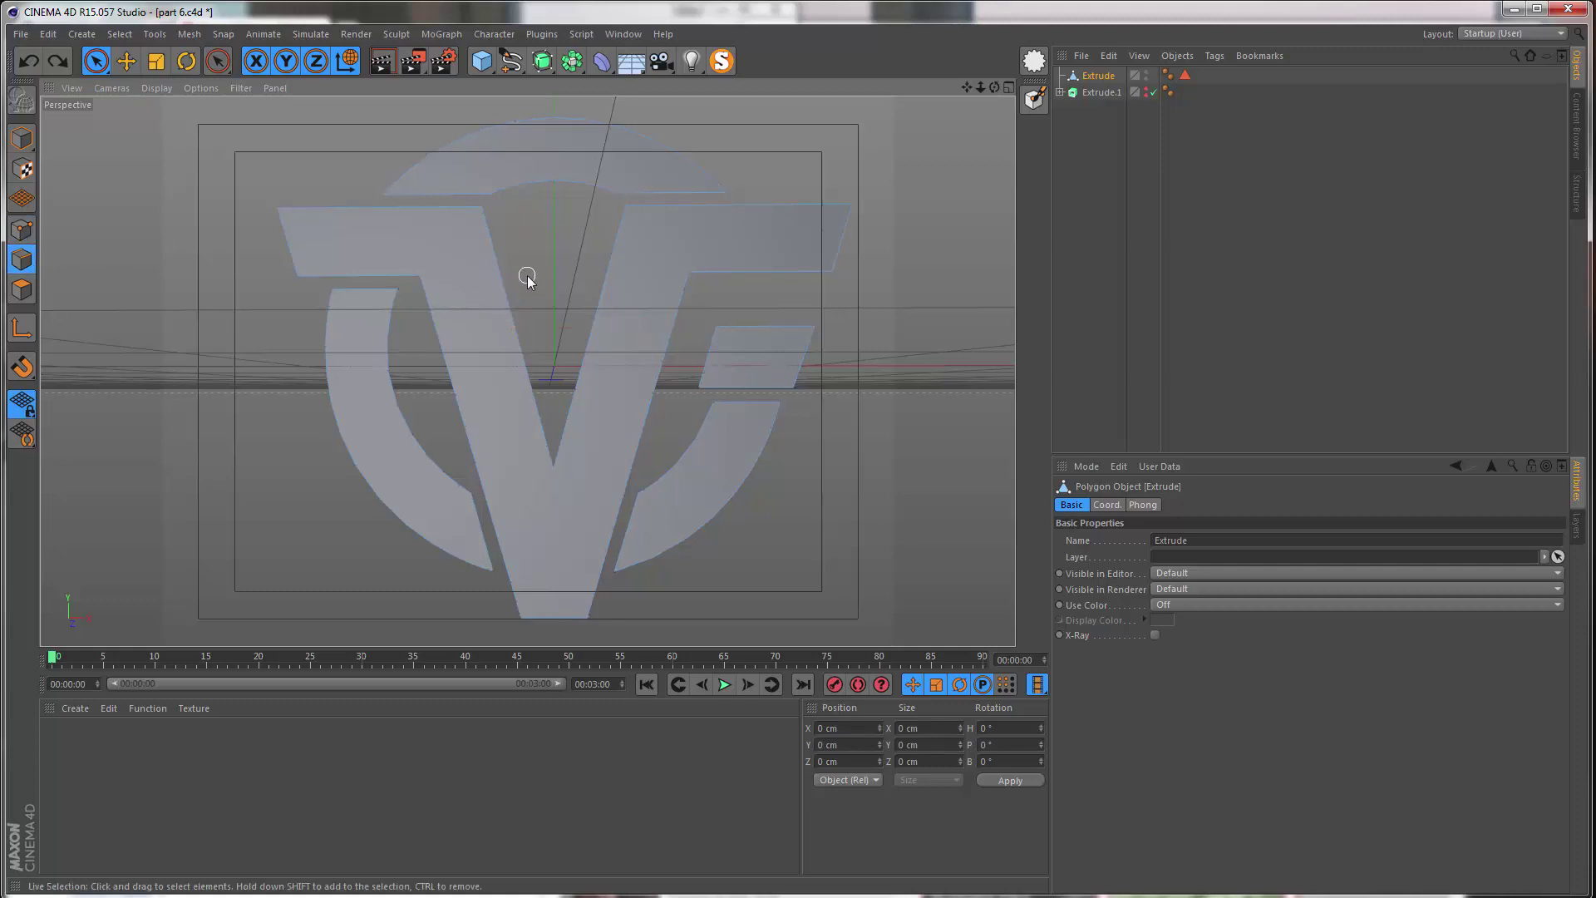
{"action": "left_click", "coordinate": [494, 241]}
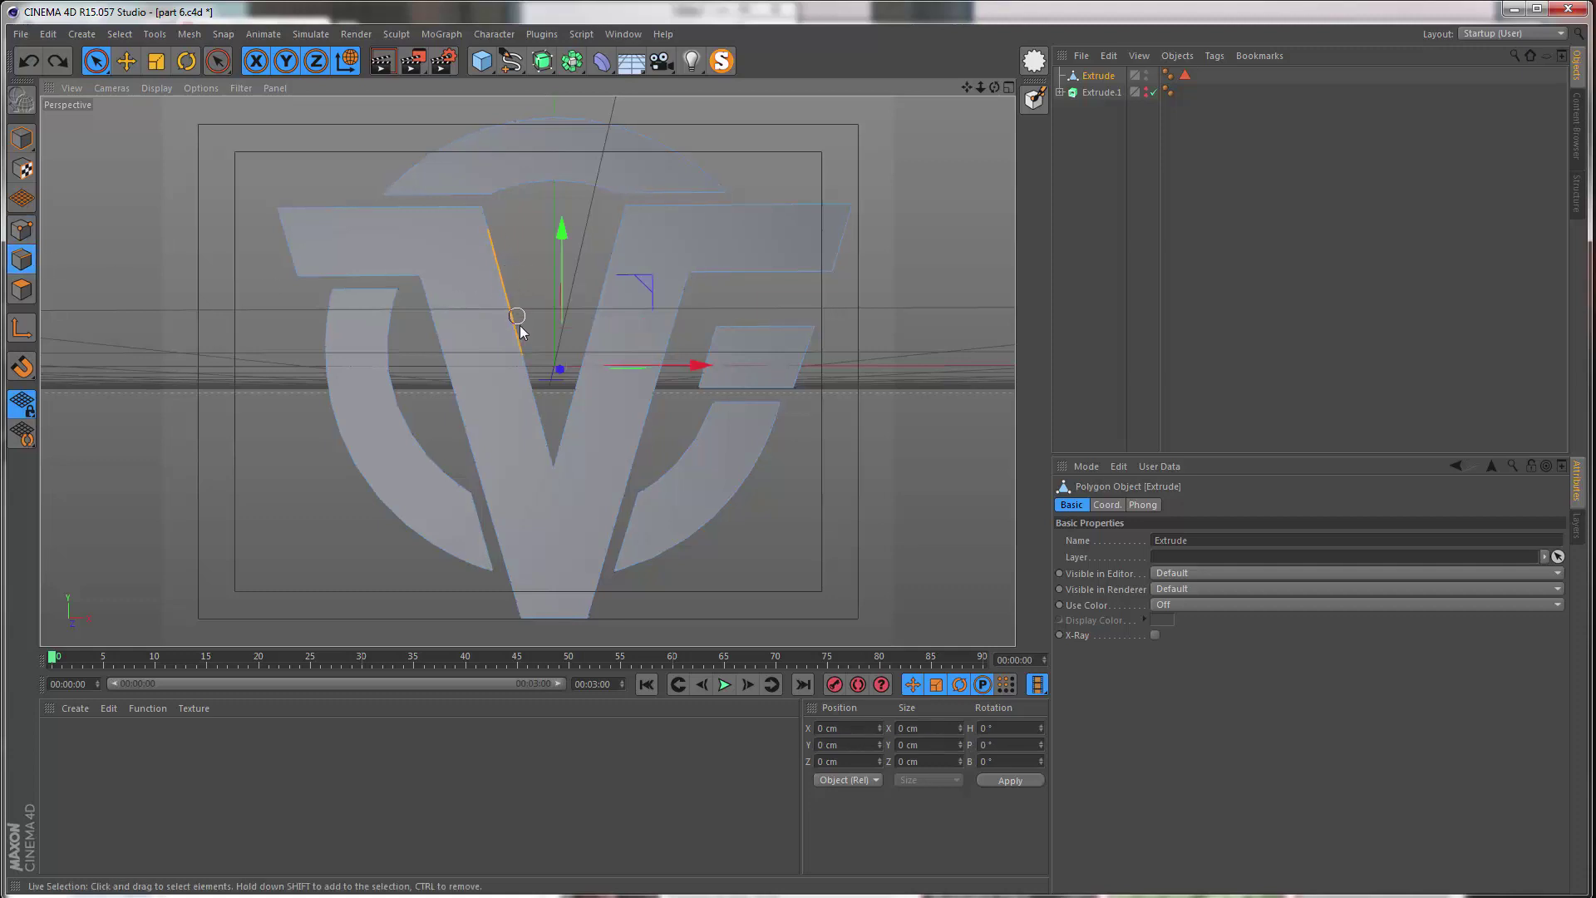
{"action": "left_click", "coordinate": [22, 289]}
{"action": "left_click", "coordinate": [386, 294]}
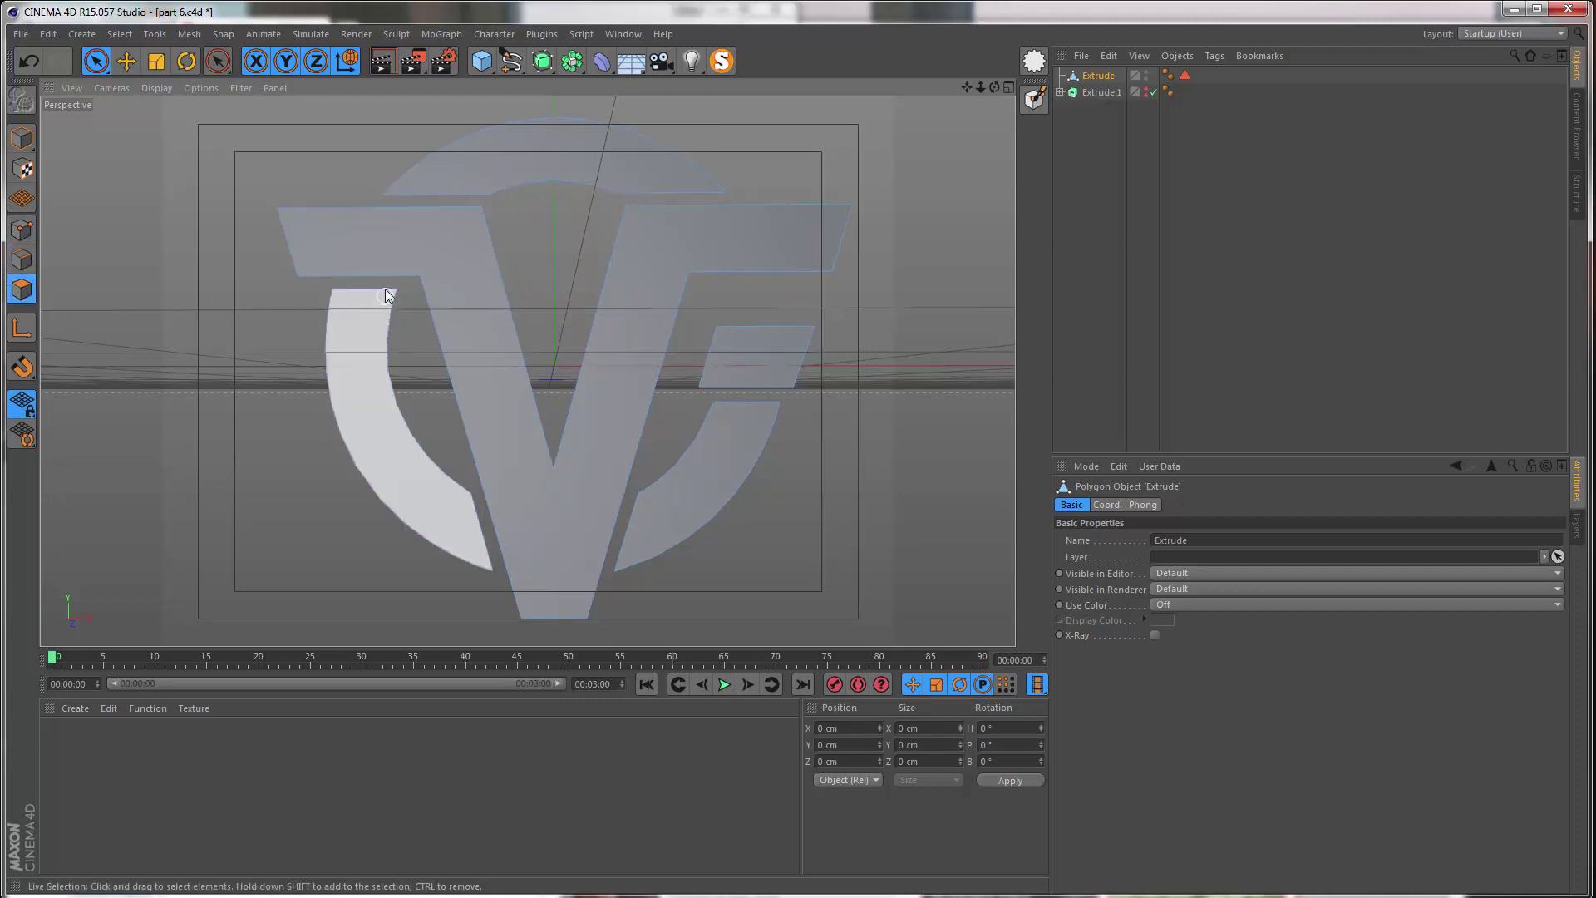
{"action": "left_click", "coordinate": [391, 257]}
{"action": "left_click", "coordinate": [350, 328]}
{"action": "left_click", "coordinate": [552, 149]}
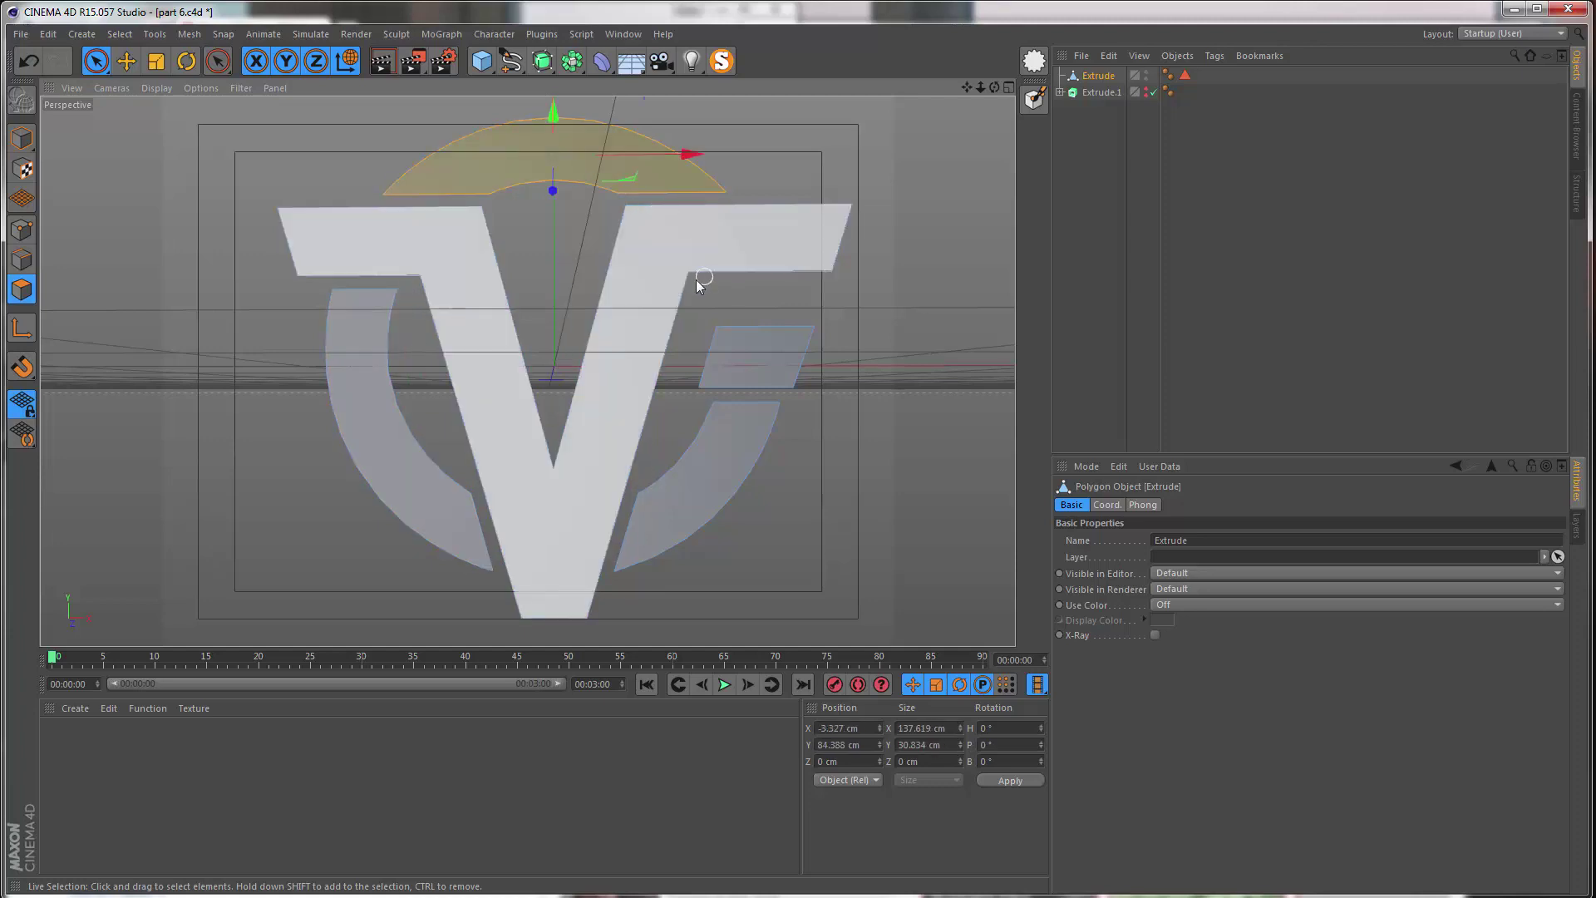
{"action": "left_click", "coordinate": [698, 276]}
{"action": "left_click", "coordinate": [754, 382]}
{"action": "left_click", "coordinate": [742, 415]}
{"action": "left_click", "coordinate": [743, 397]}
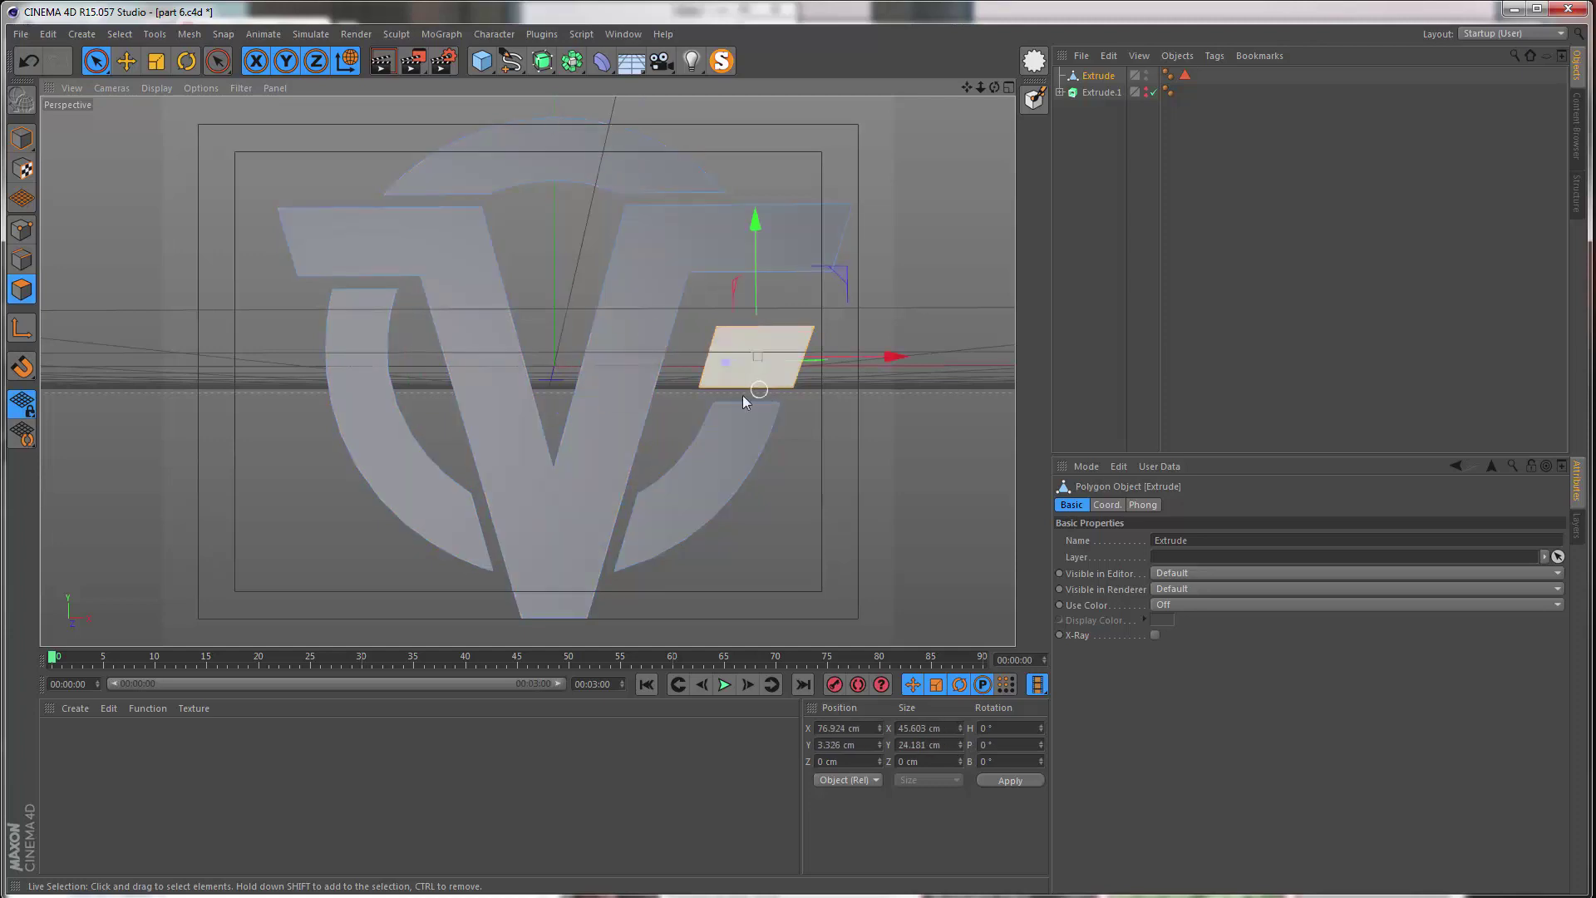
{"action": "left_click", "coordinate": [686, 493]}
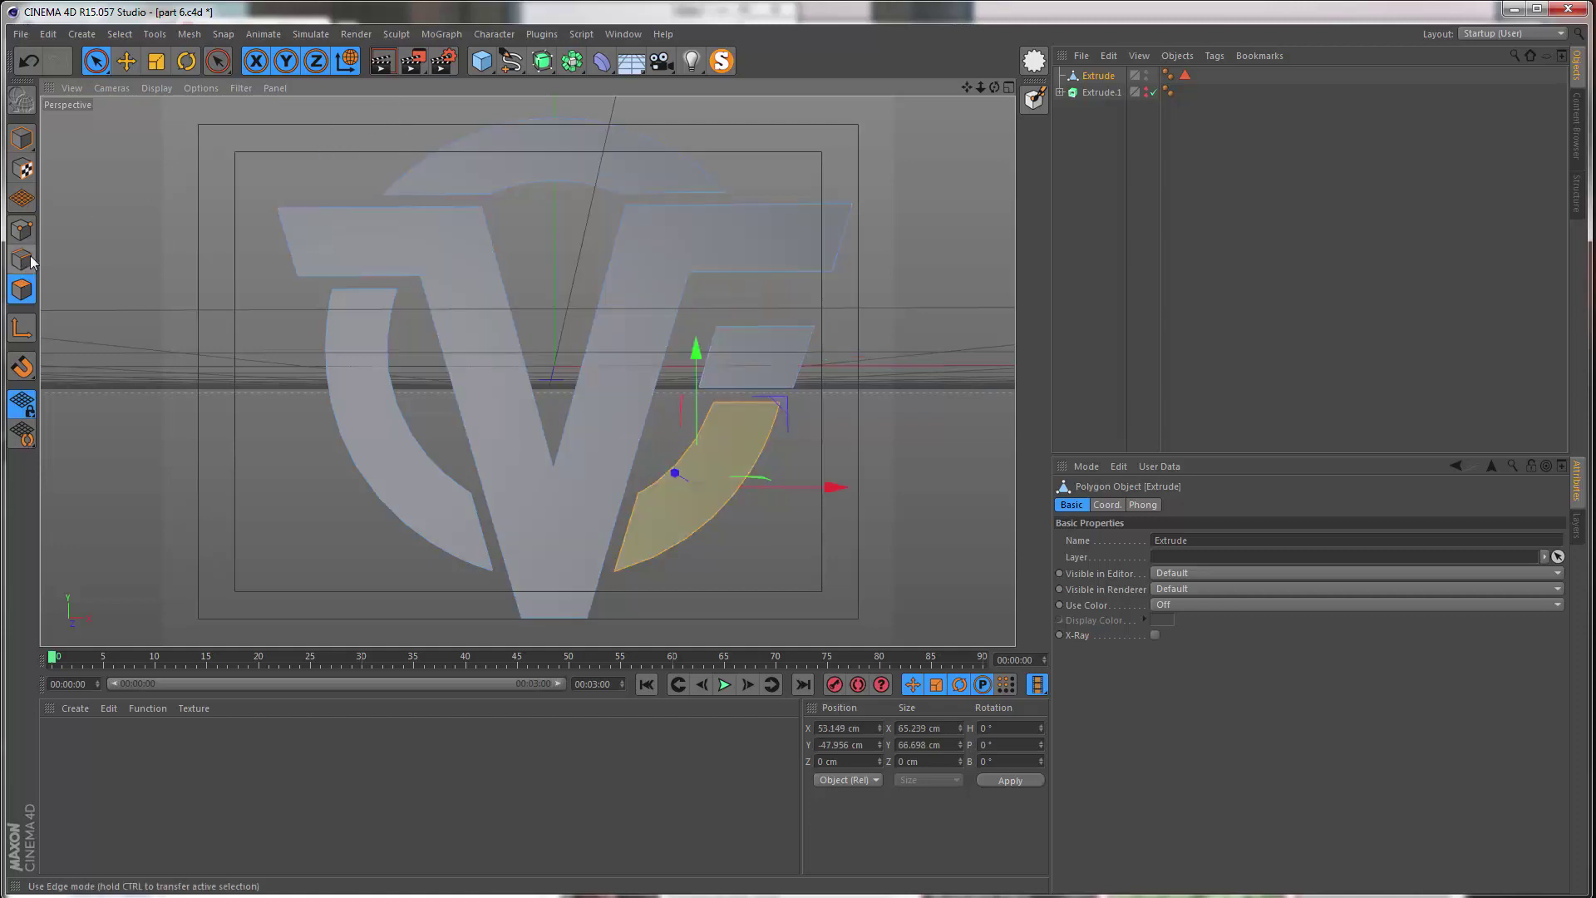
- Delete the intermediate points along the V shape's straight edges in point mode, keeping only its corner points
{"action": "left_click", "coordinate": [22, 229]}
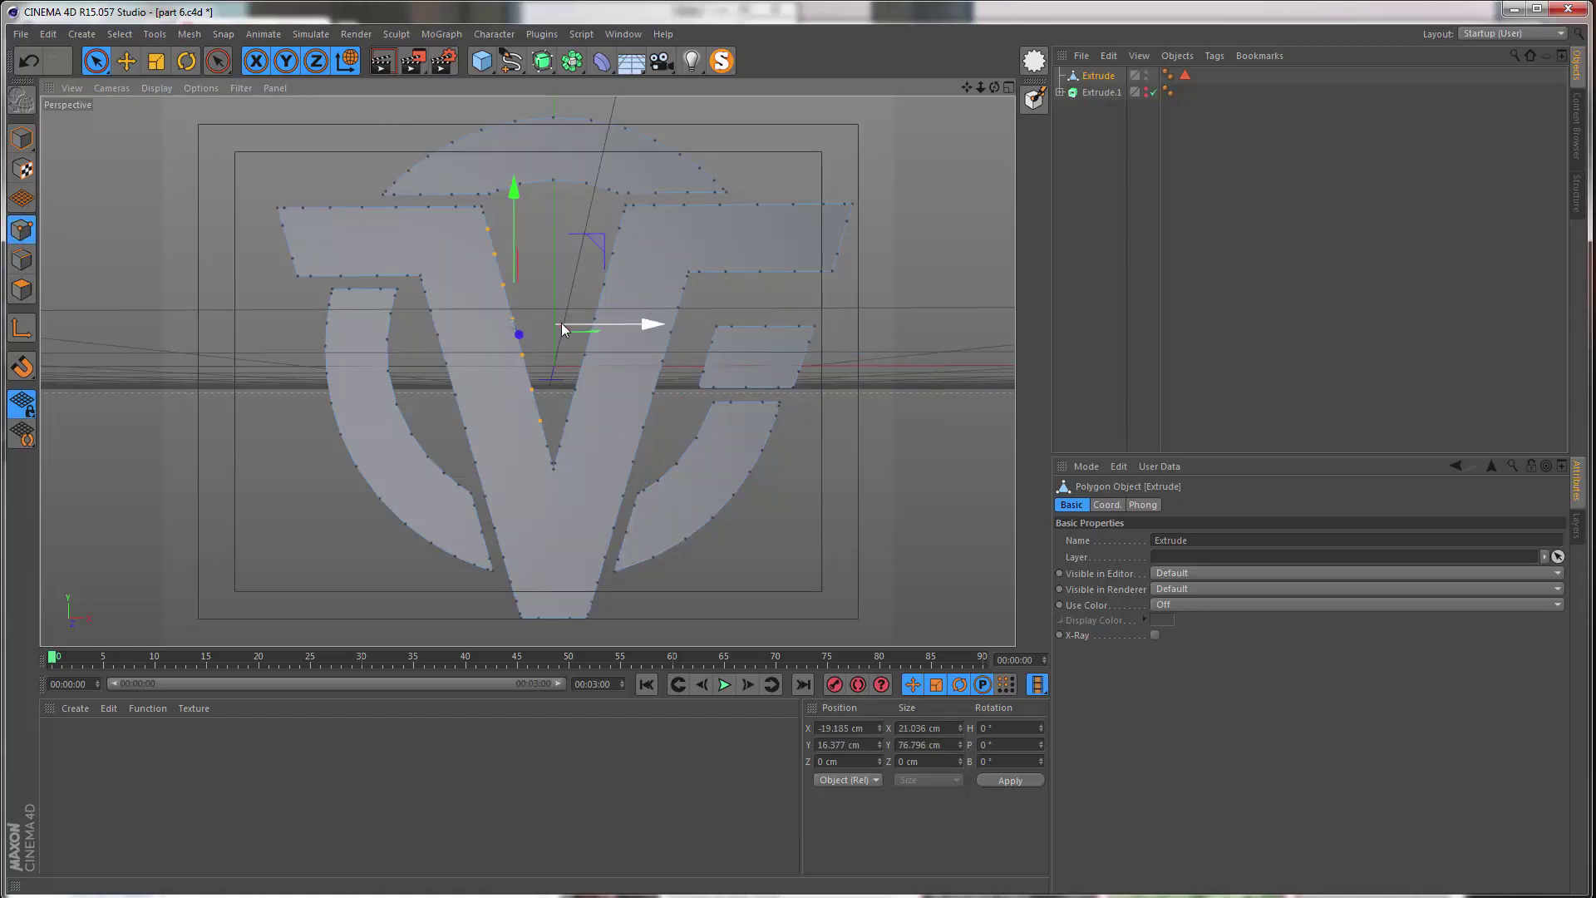
{"action": "left_click", "coordinate": [556, 269]}
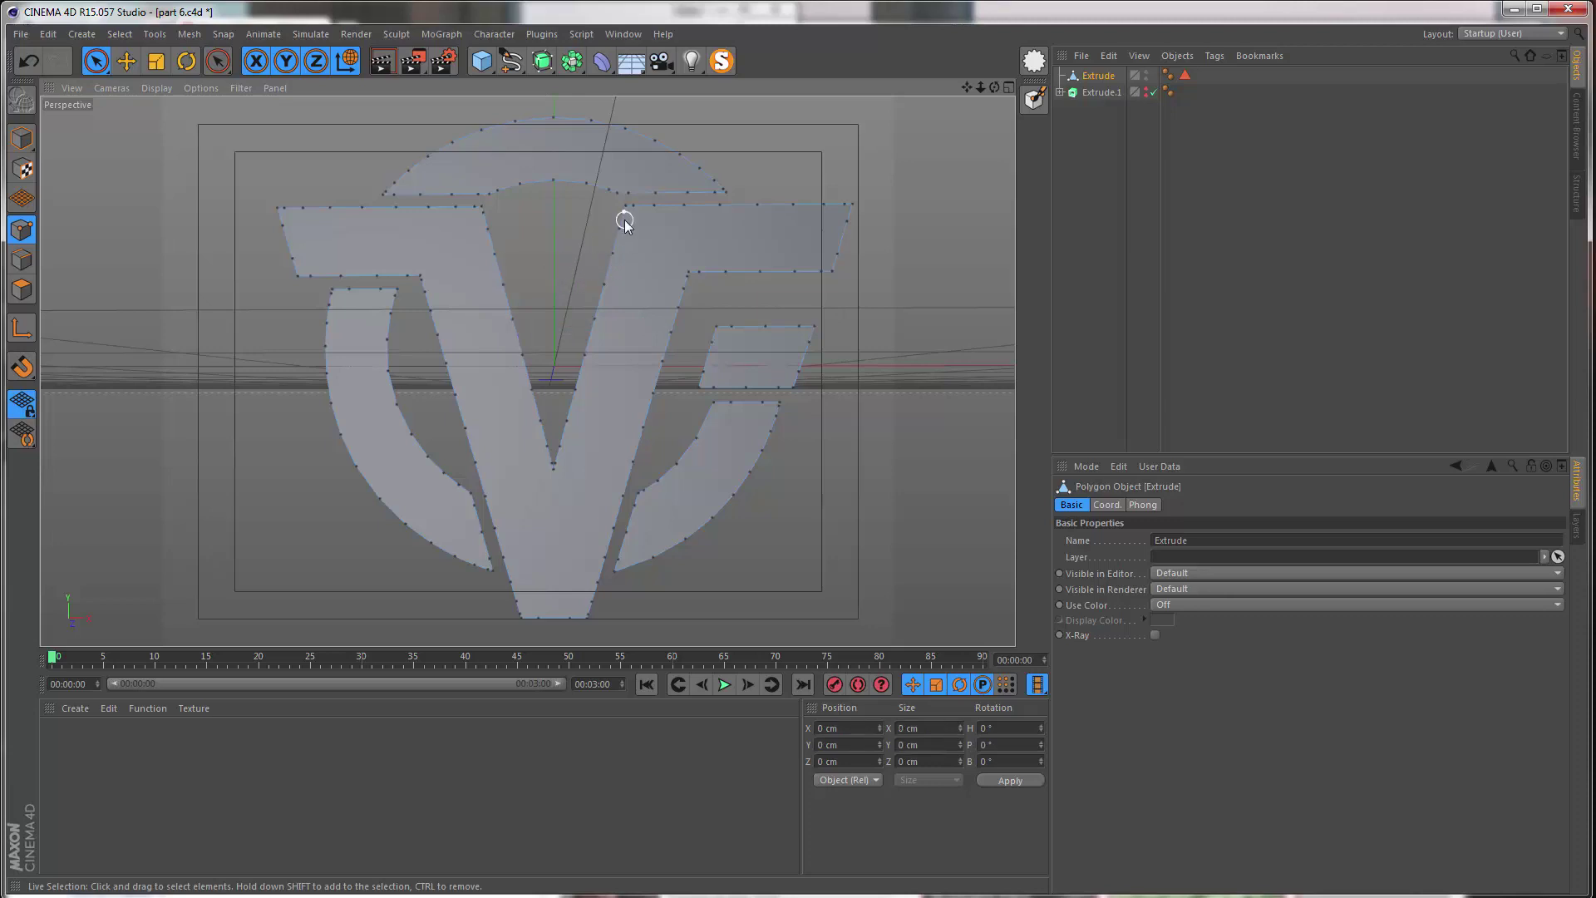
{"action": "left_click_drag", "start_coordinate": [624, 217], "coordinate": [561, 449]}
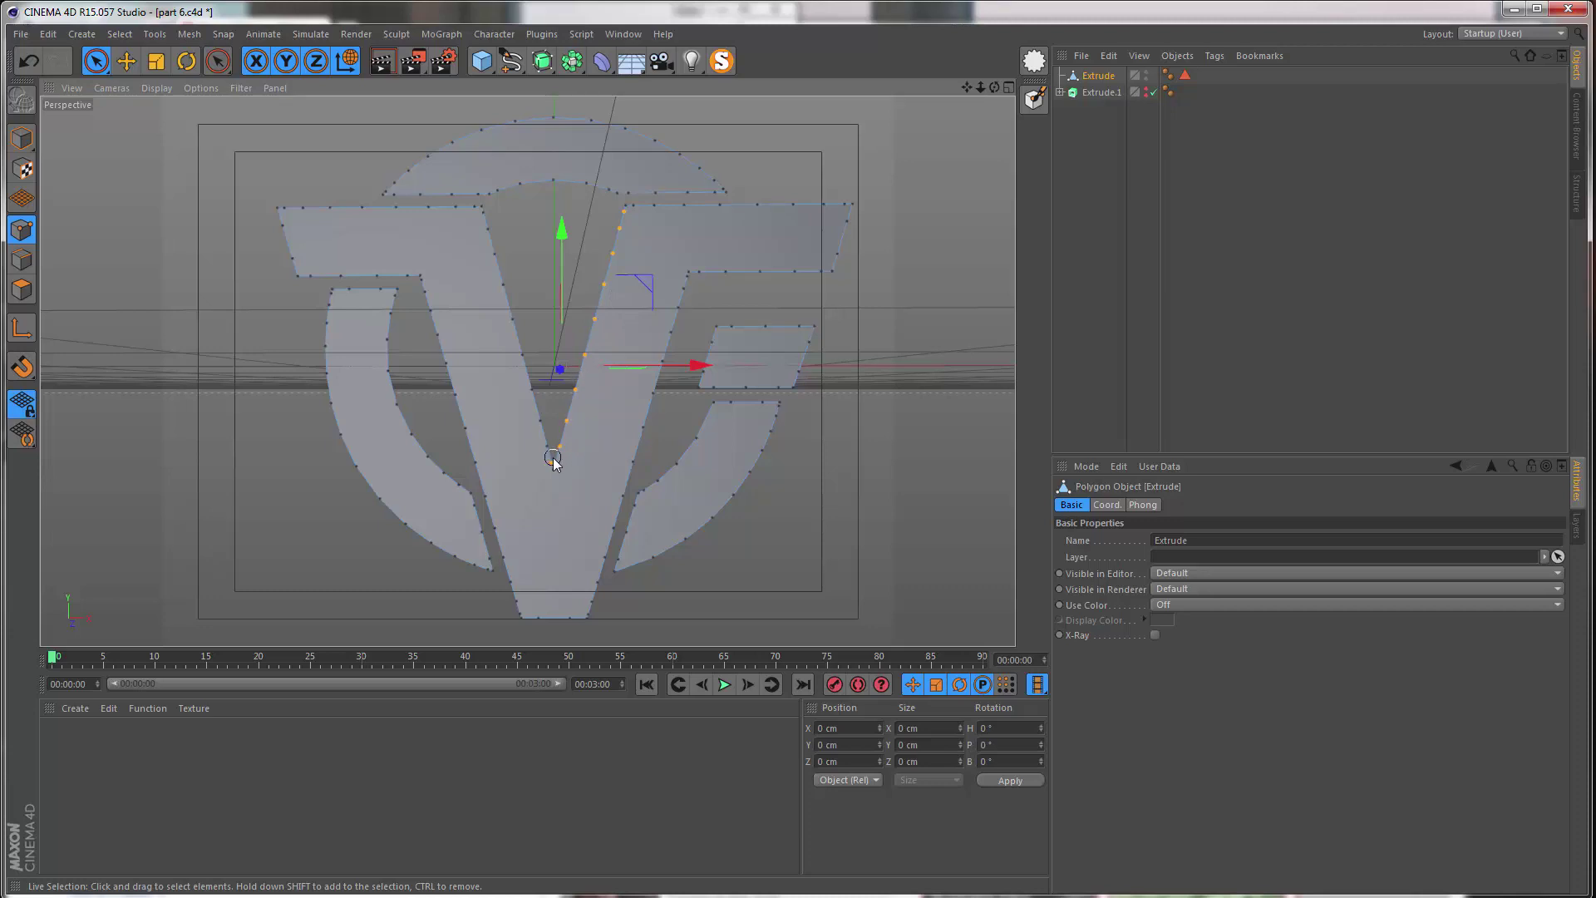
{"action": "left_click_drag", "start_coordinate": [553, 460], "coordinate": [527, 367]}
{"action": "mouse_move", "coordinate": [484, 218]}
{"action": "left_mouse_down"}
{"action": "mouse_move", "coordinate": [499, 267]}
{"action": "mouse_move", "coordinate": [655, 204]}
{"action": "mouse_move", "coordinate": [636, 201]}
{"action": "mouse_move", "coordinate": [809, 207]}
{"action": "mouse_move", "coordinate": [841, 214]}
{"action": "mouse_move", "coordinate": [849, 239]}
{"action": "mouse_move", "coordinate": [865, 208]}
{"action": "mouse_move", "coordinate": [822, 263]}
{"action": "mouse_move", "coordinate": [701, 267]}
{"action": "mouse_move", "coordinate": [594, 596]}
{"action": "mouse_move", "coordinate": [566, 624]}
{"action": "mouse_move", "coordinate": [508, 617]}
{"action": "left_mouse_up"}
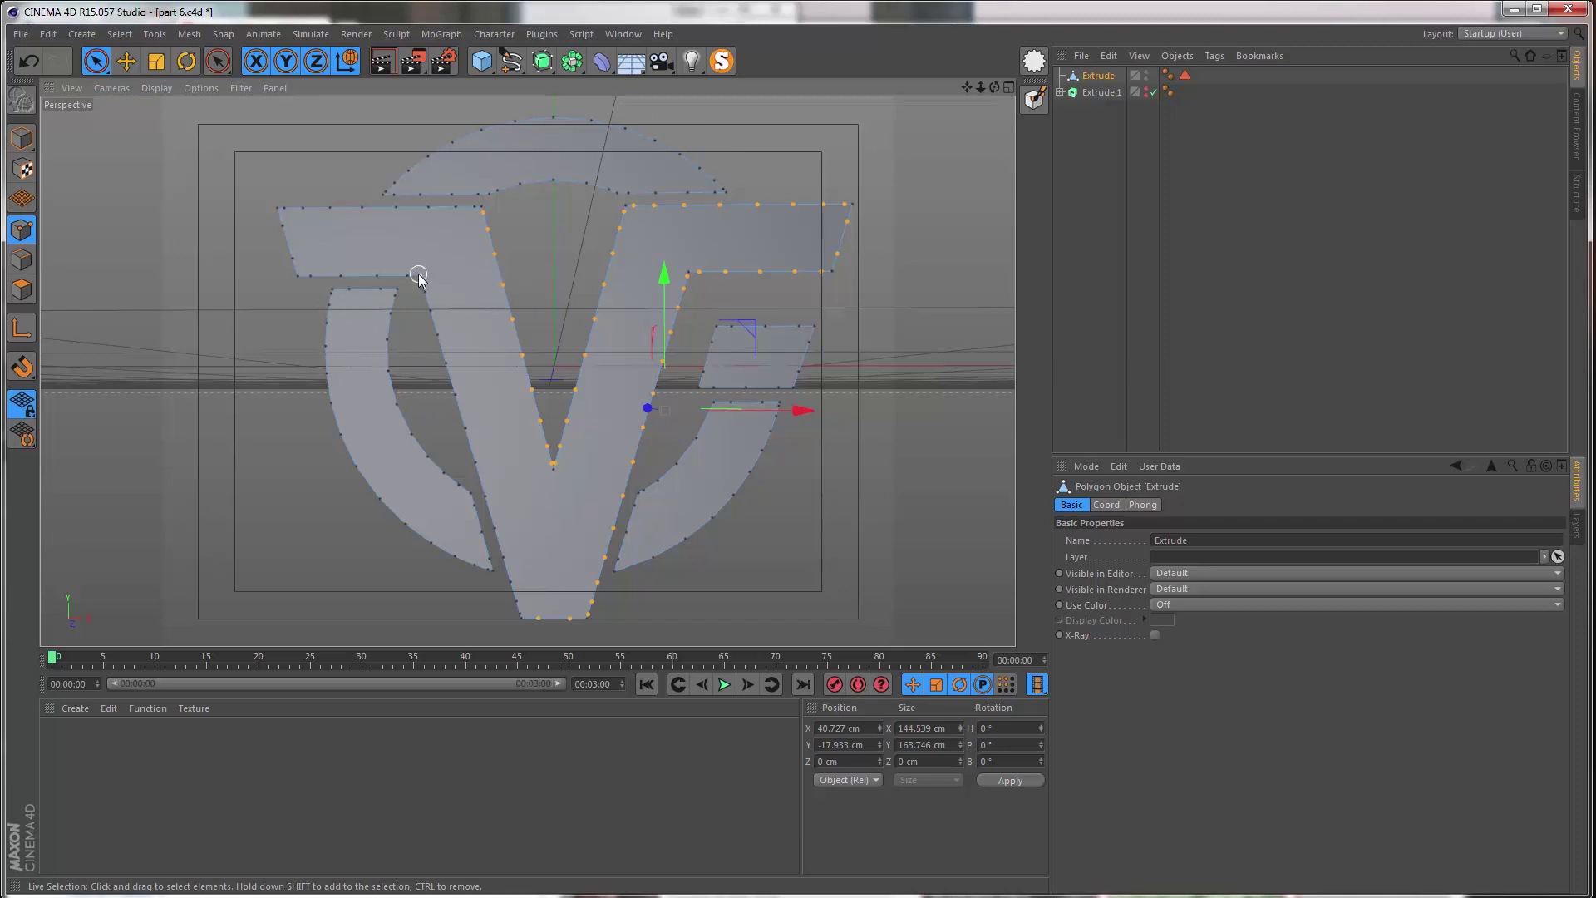
{"action": "left_click_drag", "start_coordinate": [427, 293], "coordinate": [522, 619], "text": "shift"}
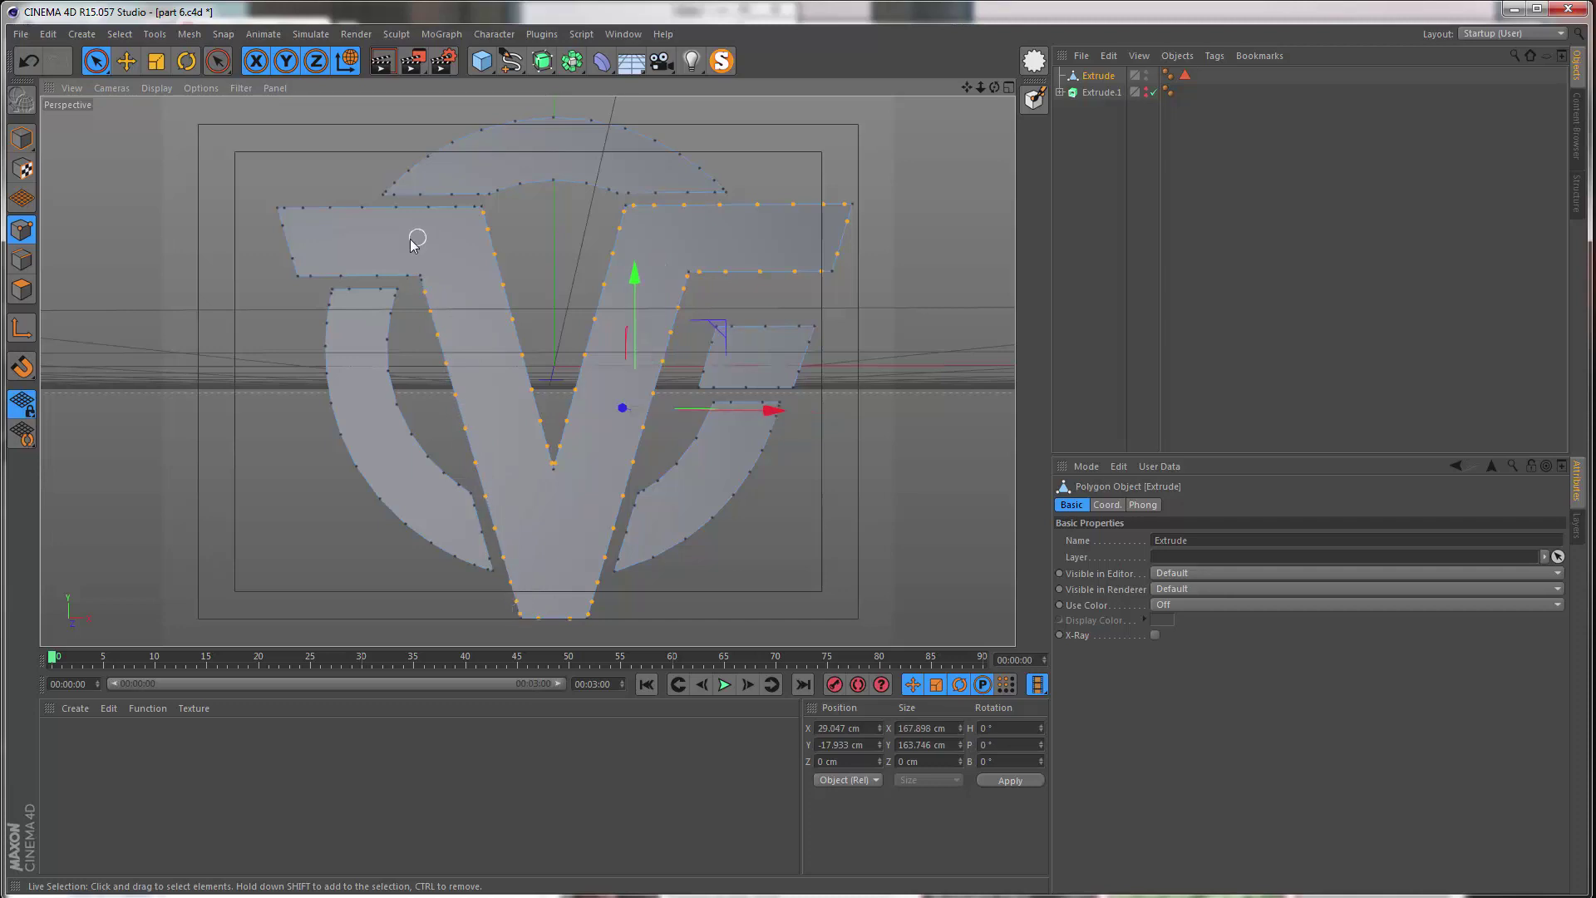
{"action": "mouse_move", "coordinate": [423, 289]}
{"action": "left_mouse_down", "text": "shift"}
{"action": "mouse_move", "coordinate": [291, 264]}
{"action": "mouse_move", "coordinate": [290, 239]}
{"action": "mouse_move", "coordinate": [307, 241]}
{"action": "mouse_move", "coordinate": [292, 208]}
{"action": "mouse_move", "coordinate": [462, 213]}
{"action": "left_mouse_up", "text": "shift"}
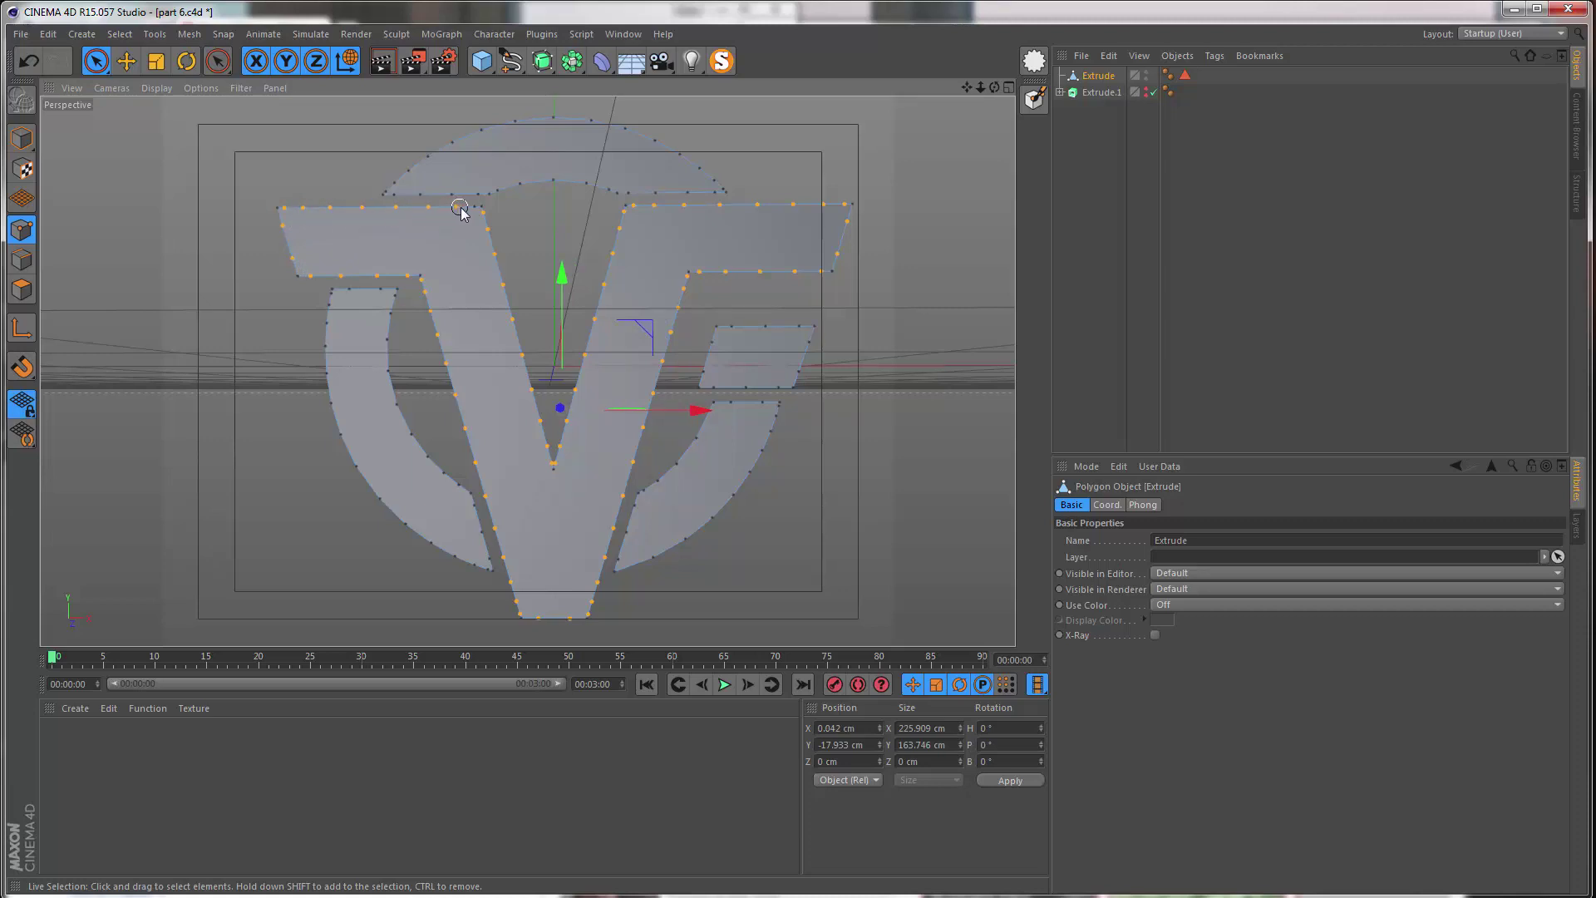
{"action": "left_click", "coordinate": [407, 184]}
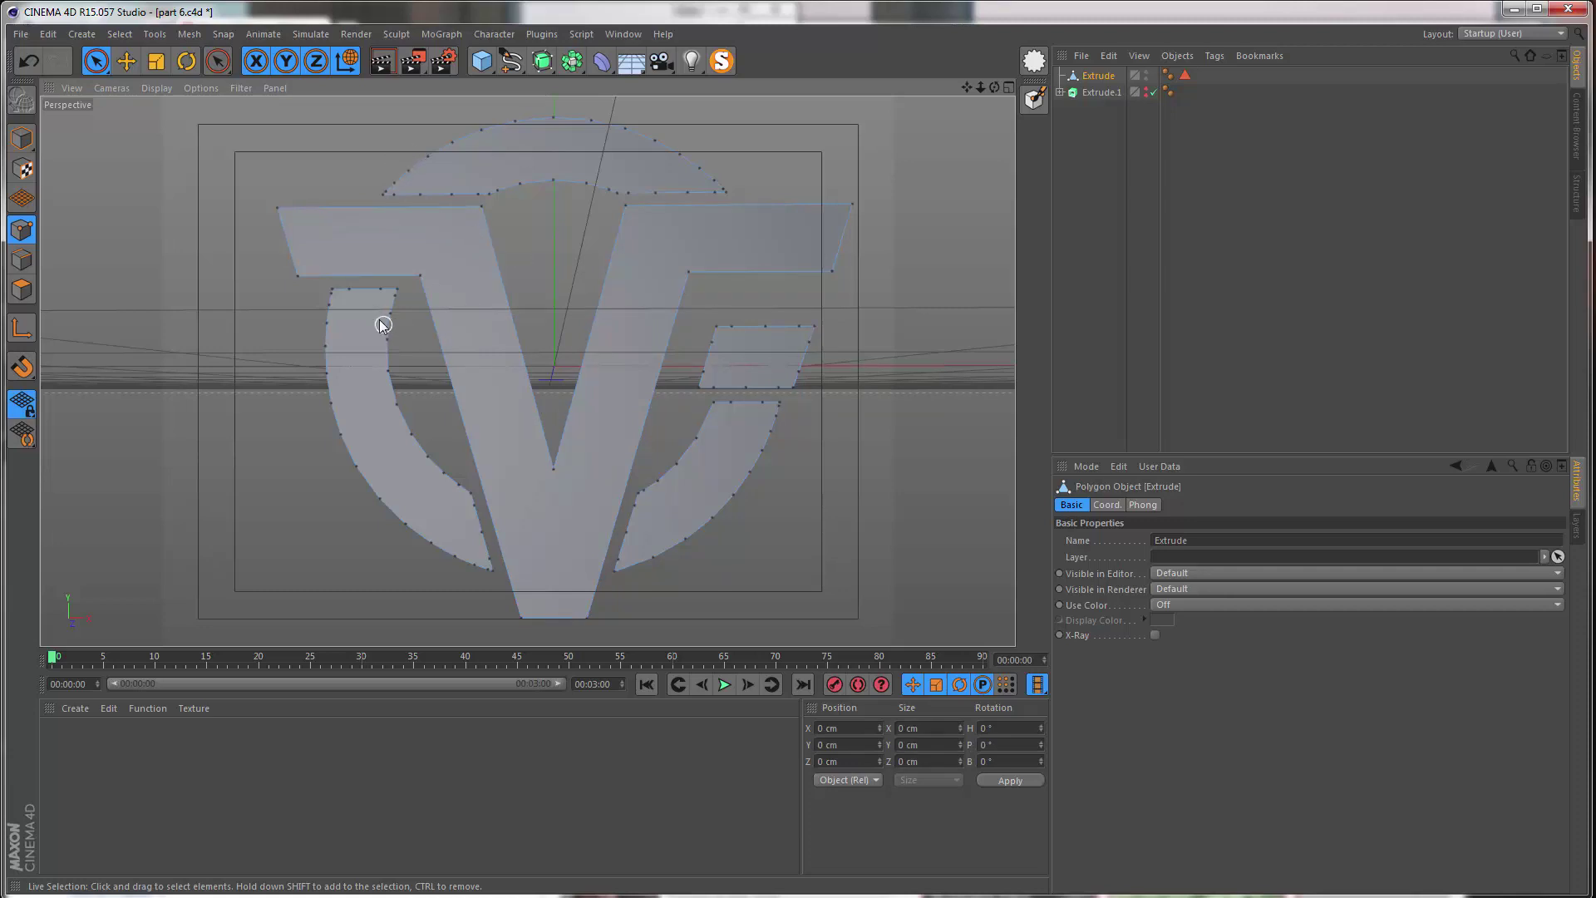
- Delete the intermediate points on the straight edges of the ring pieces and the small parallelogram, keeping the corners and curve points
{"action": "left_click", "coordinate": [348, 290]}
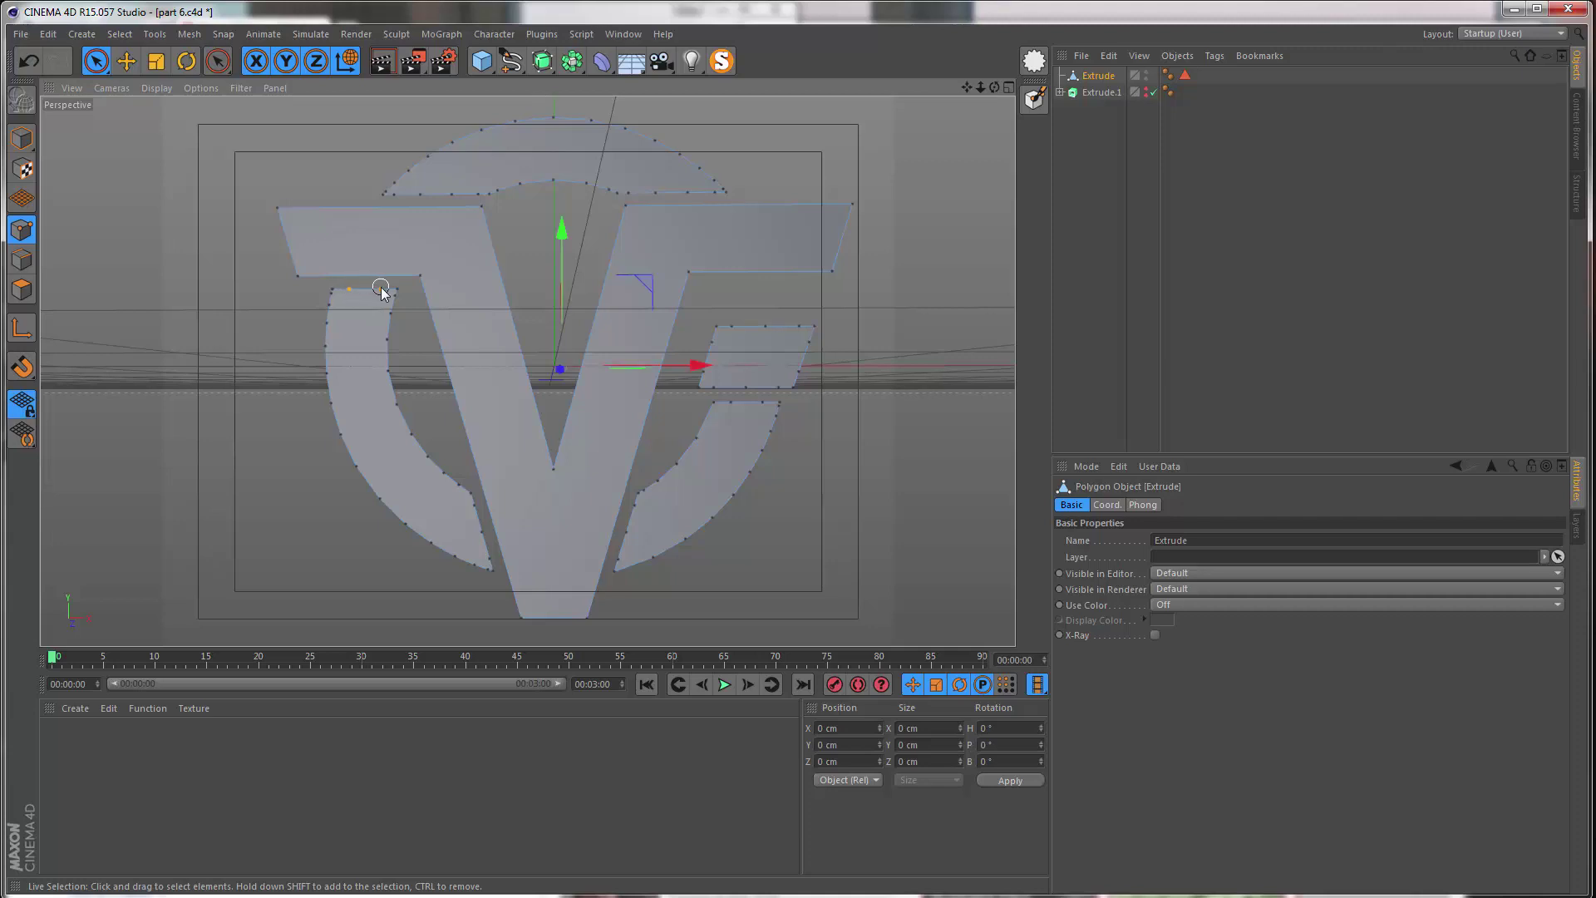
{"action": "left_click", "coordinate": [381, 289], "text": "shift"}
{"action": "mouse_move", "coordinate": [800, 371]}
{"action": "left_mouse_down", "text": "shift"}
{"action": "mouse_move", "coordinate": [731, 326]}
{"action": "mouse_move", "coordinate": [703, 371]}
{"action": "left_mouse_up", "text": "shift"}
{"action": "mouse_move", "coordinate": [713, 388]}
{"action": "left_mouse_down", "text": "shift"}
{"action": "mouse_move", "coordinate": [779, 387]}
{"action": "mouse_move", "coordinate": [731, 403]}
{"action": "left_mouse_up", "text": "shift"}
{"action": "left_click_drag", "start_coordinate": [634, 505], "coordinate": [620, 556], "text": "shift"}
{"action": "left_click_drag", "start_coordinate": [489, 556], "coordinate": [475, 507], "text": "shift"}
{"action": "key", "text": "Delete"}
{"action": "left_click_drag", "start_coordinate": [394, 194], "coordinate": [478, 195]}
{"action": "key", "text": "Delete"}
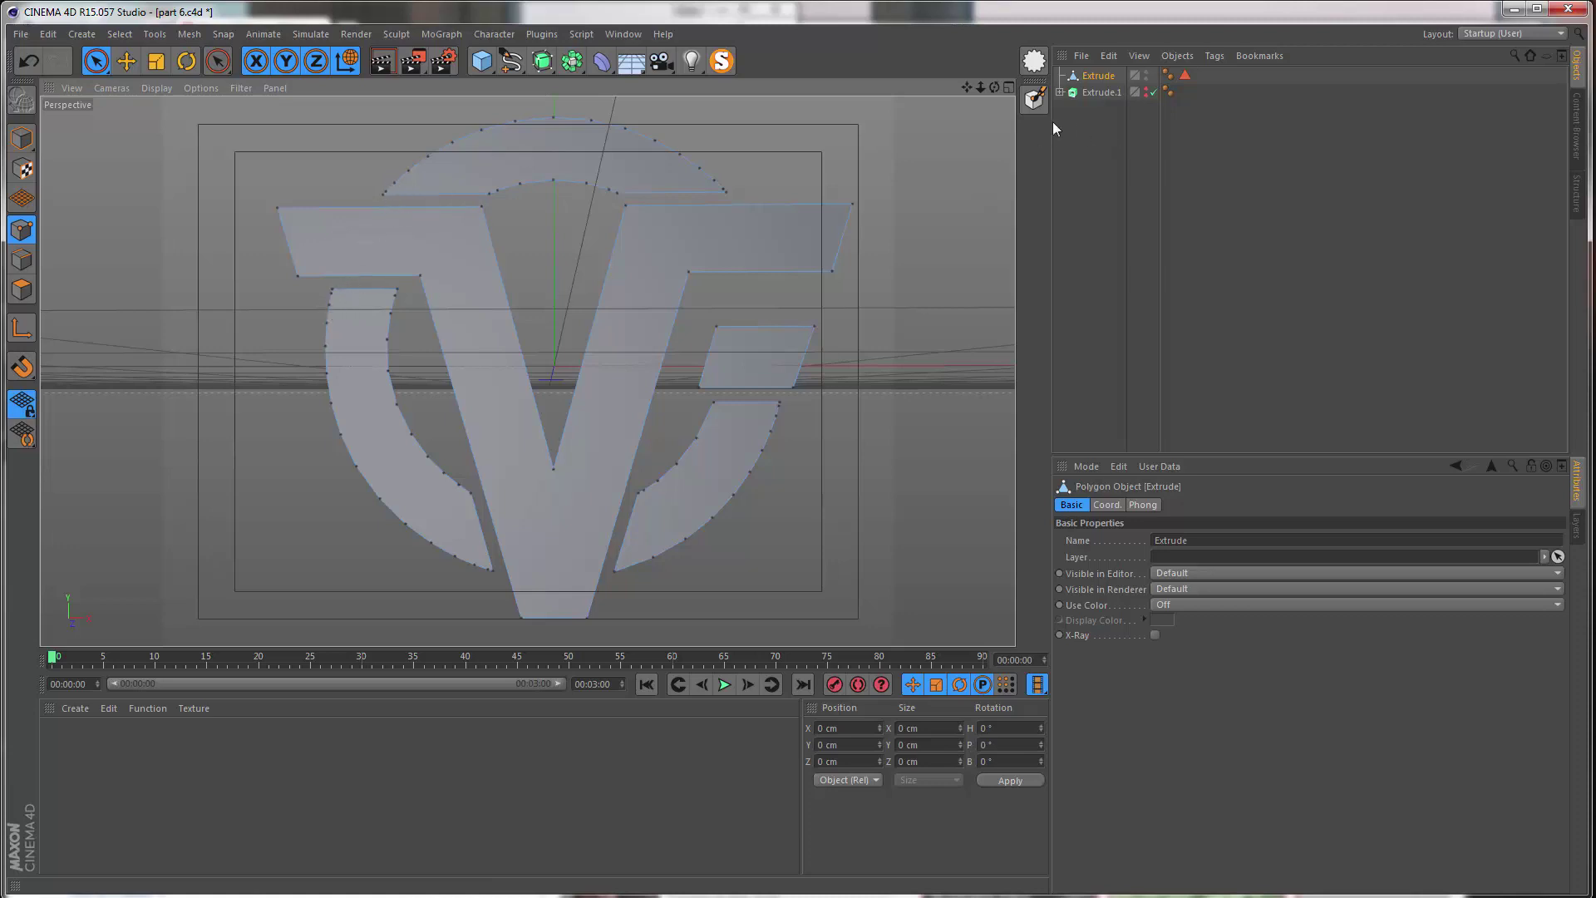
- Switch to the full-size Front view and move the Path 1.1 spline out of Extrude.1 in the object hierarchy
{"action": "left_click", "coordinate": [1006, 88]}
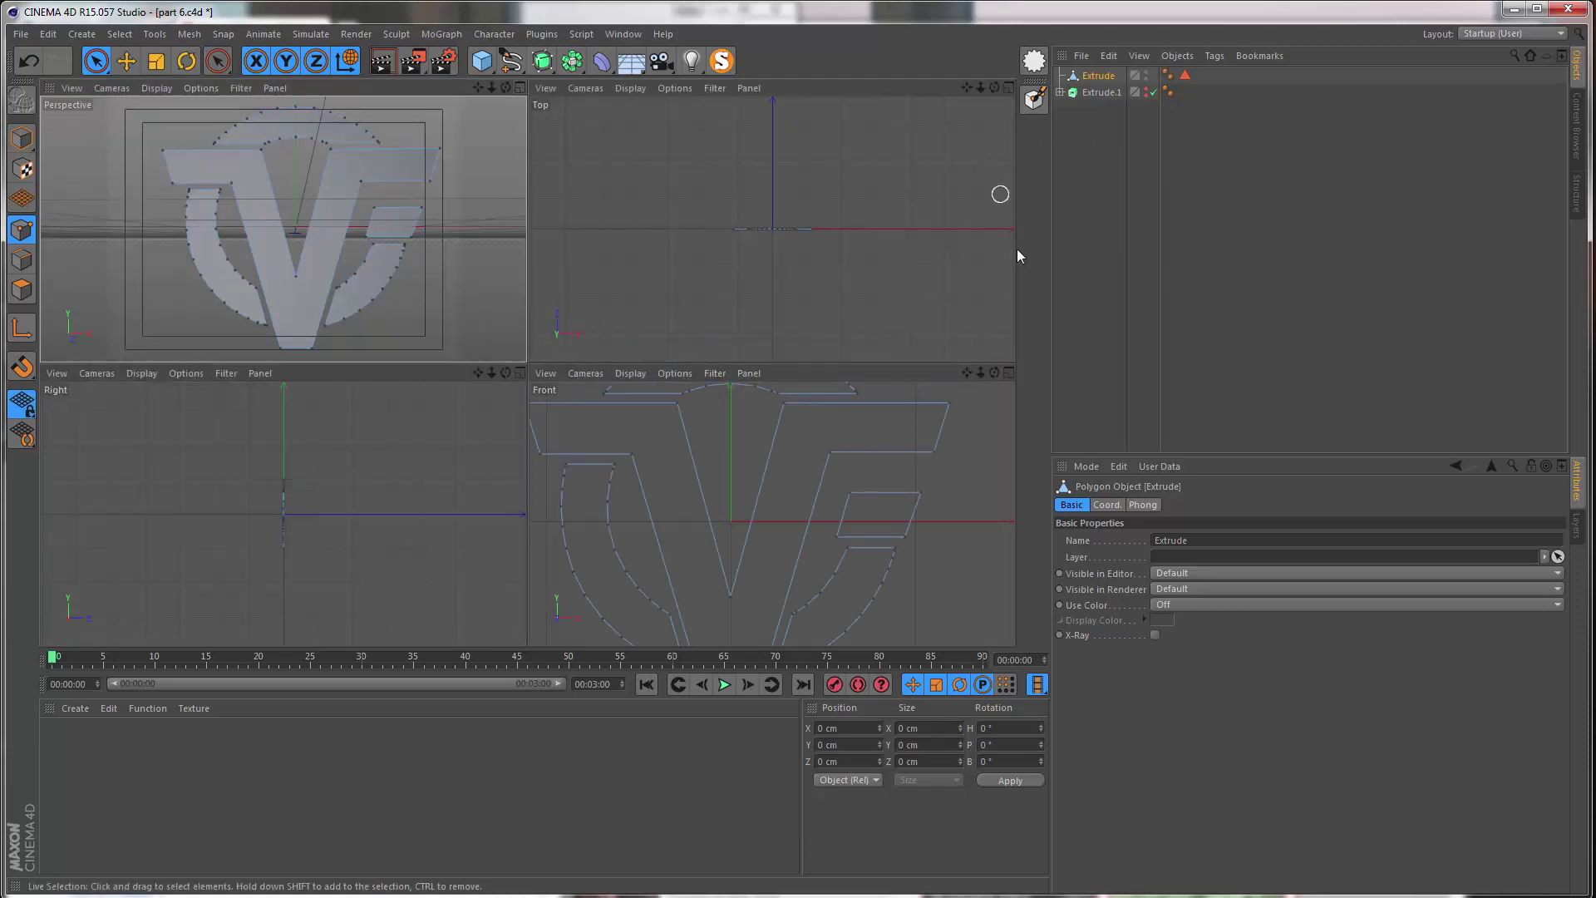
{"action": "left_click", "coordinate": [1008, 368]}
{"action": "scroll", "coordinate": [810, 349], "scroll_direction": "down", "scroll_amount": 4}
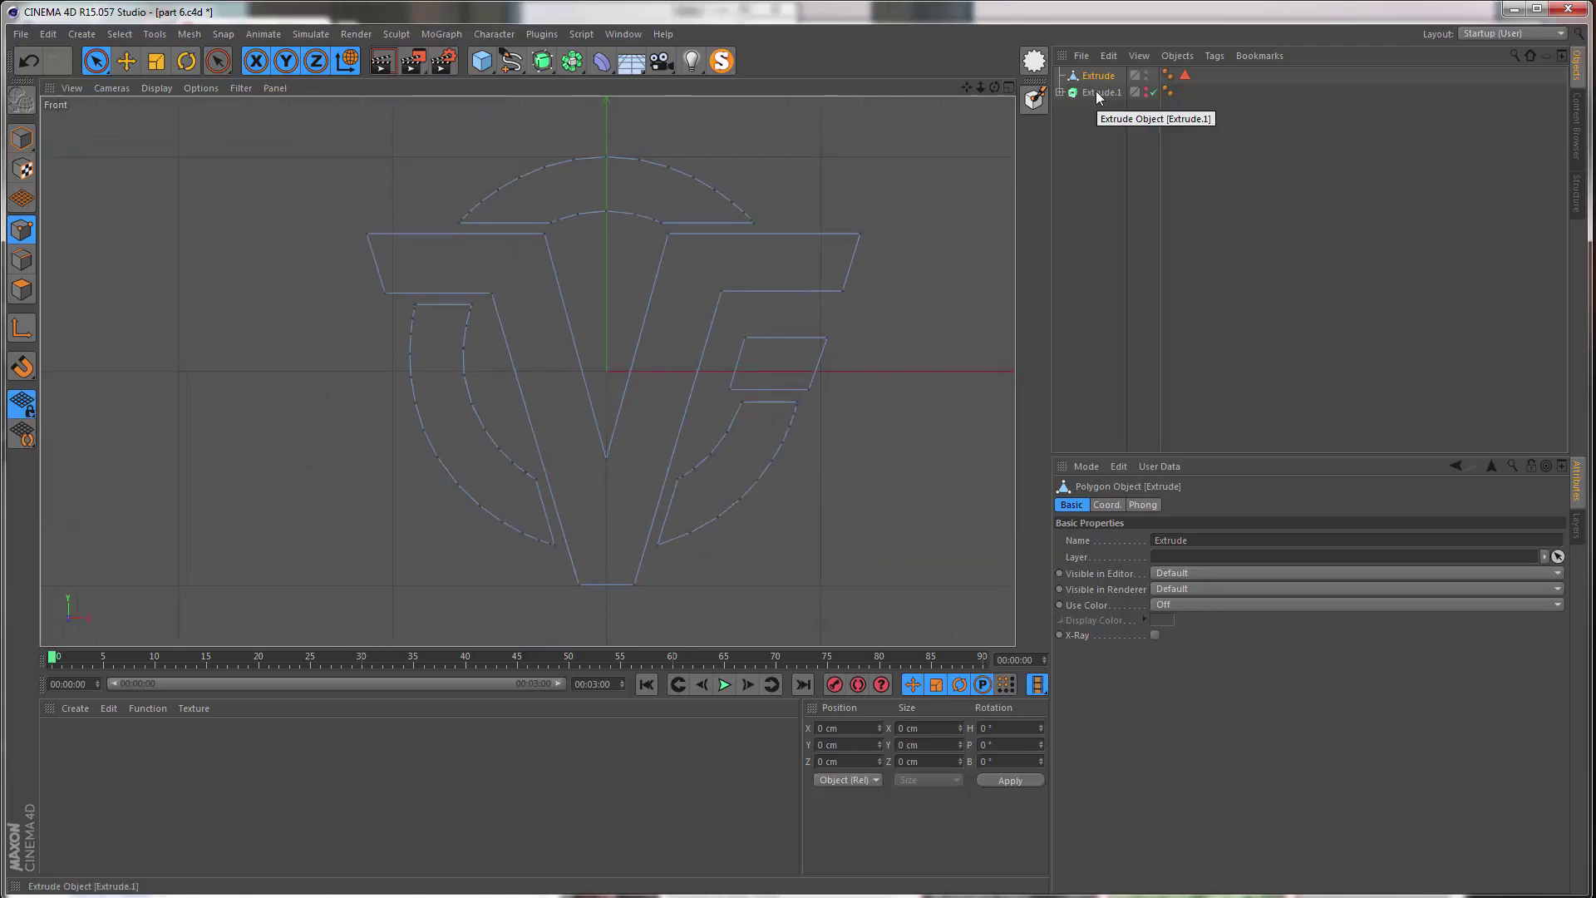
{"action": "left_click", "coordinate": [1059, 92]}
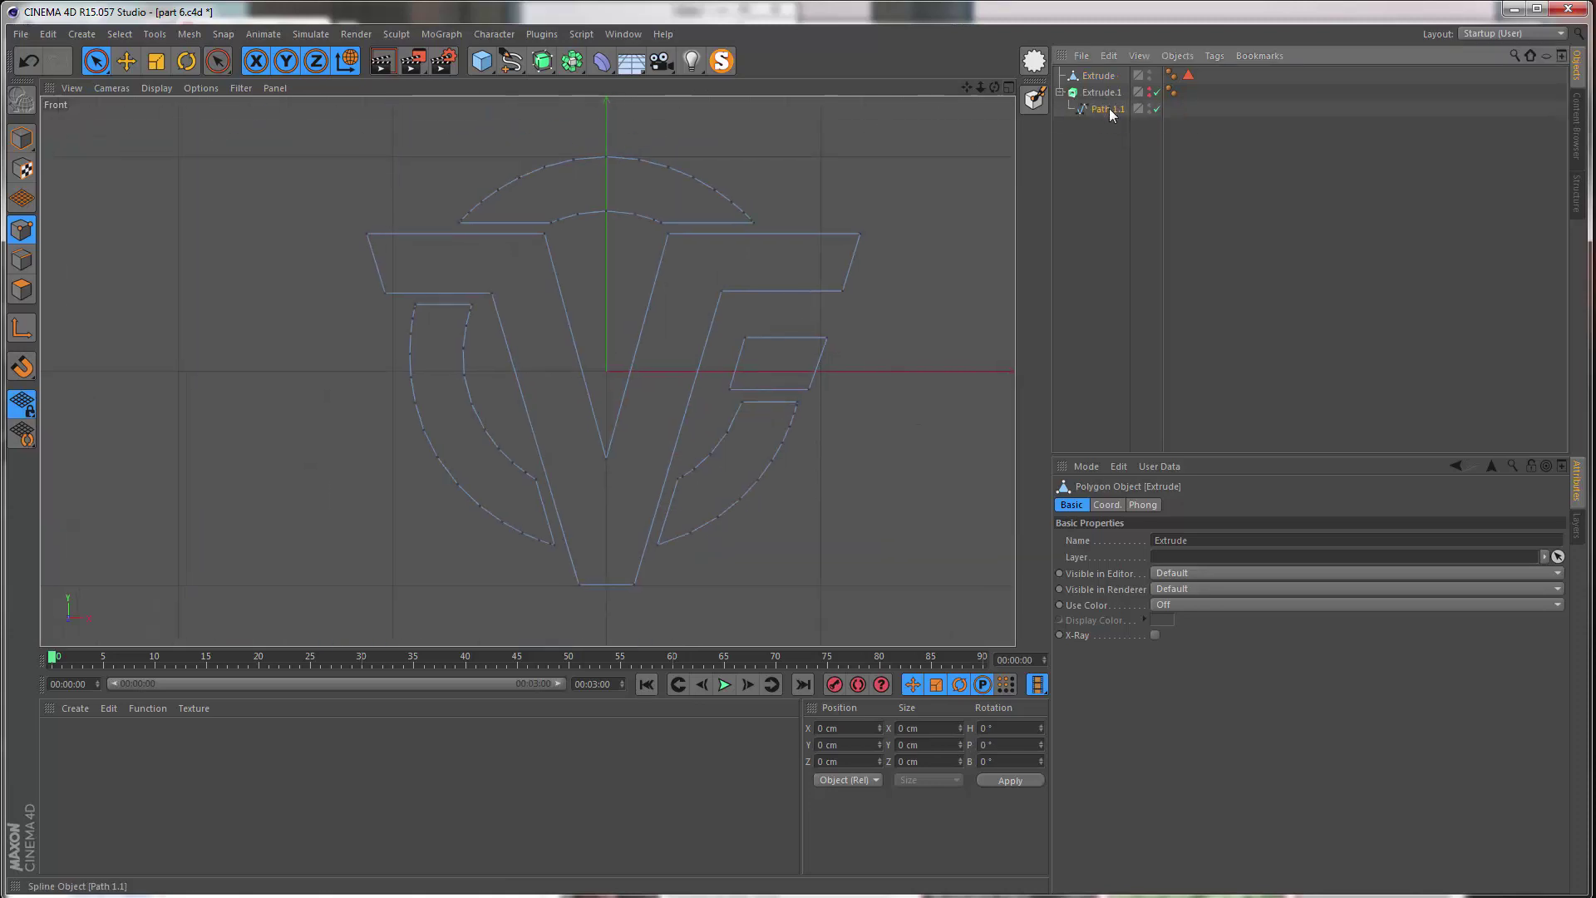
{"action": "left_click", "coordinate": [1107, 109]}
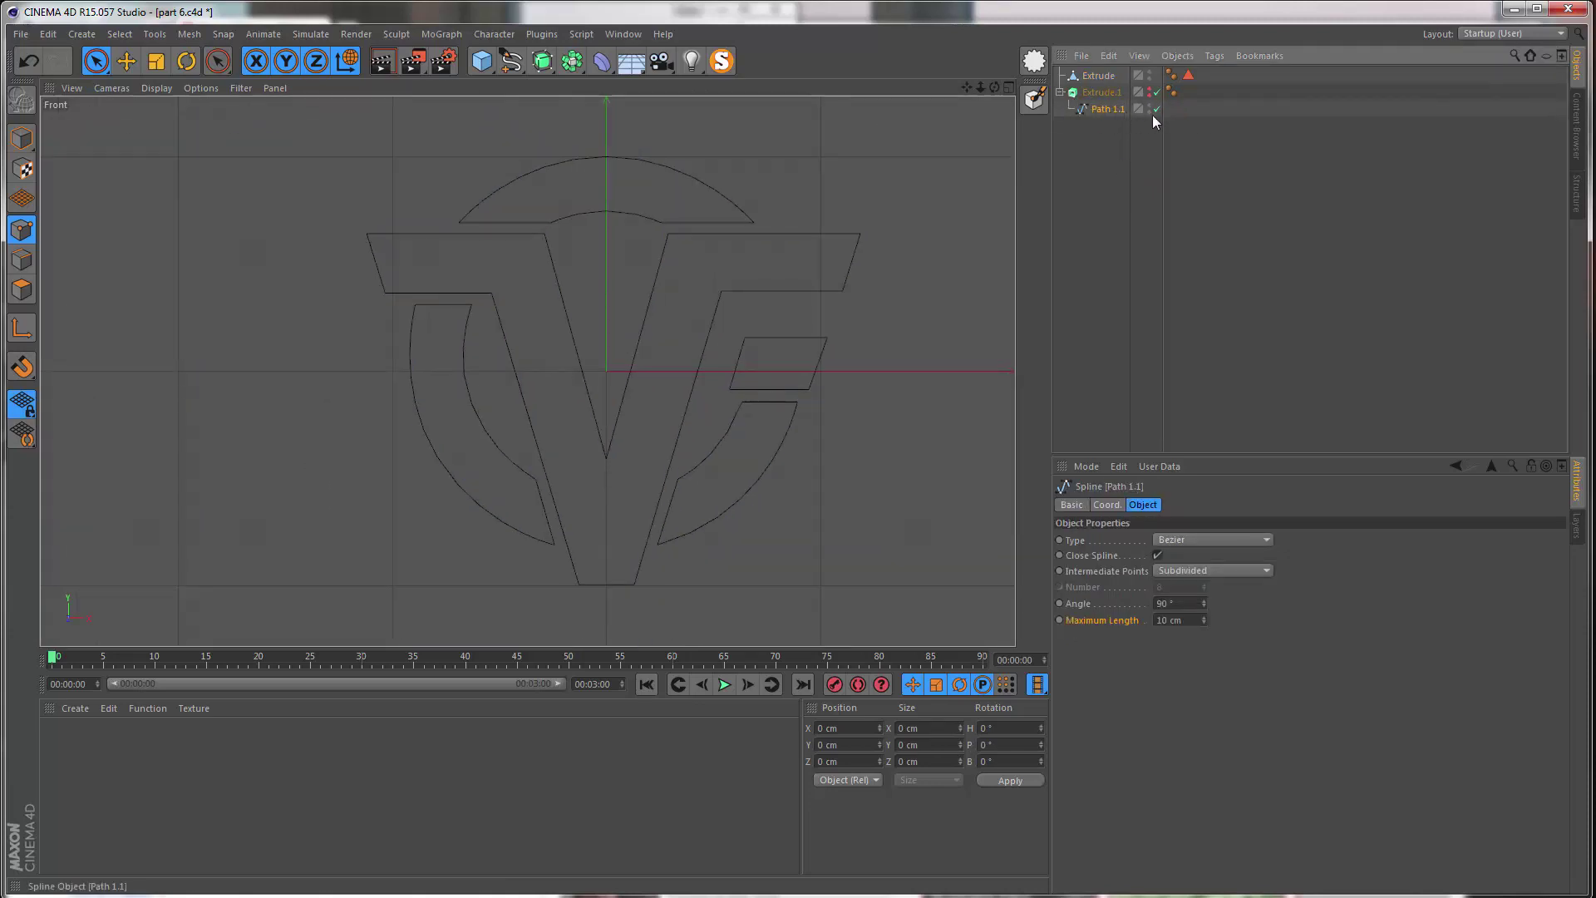
{"action": "left_click_drag", "start_coordinate": [1115, 112], "coordinate": [1119, 133]}
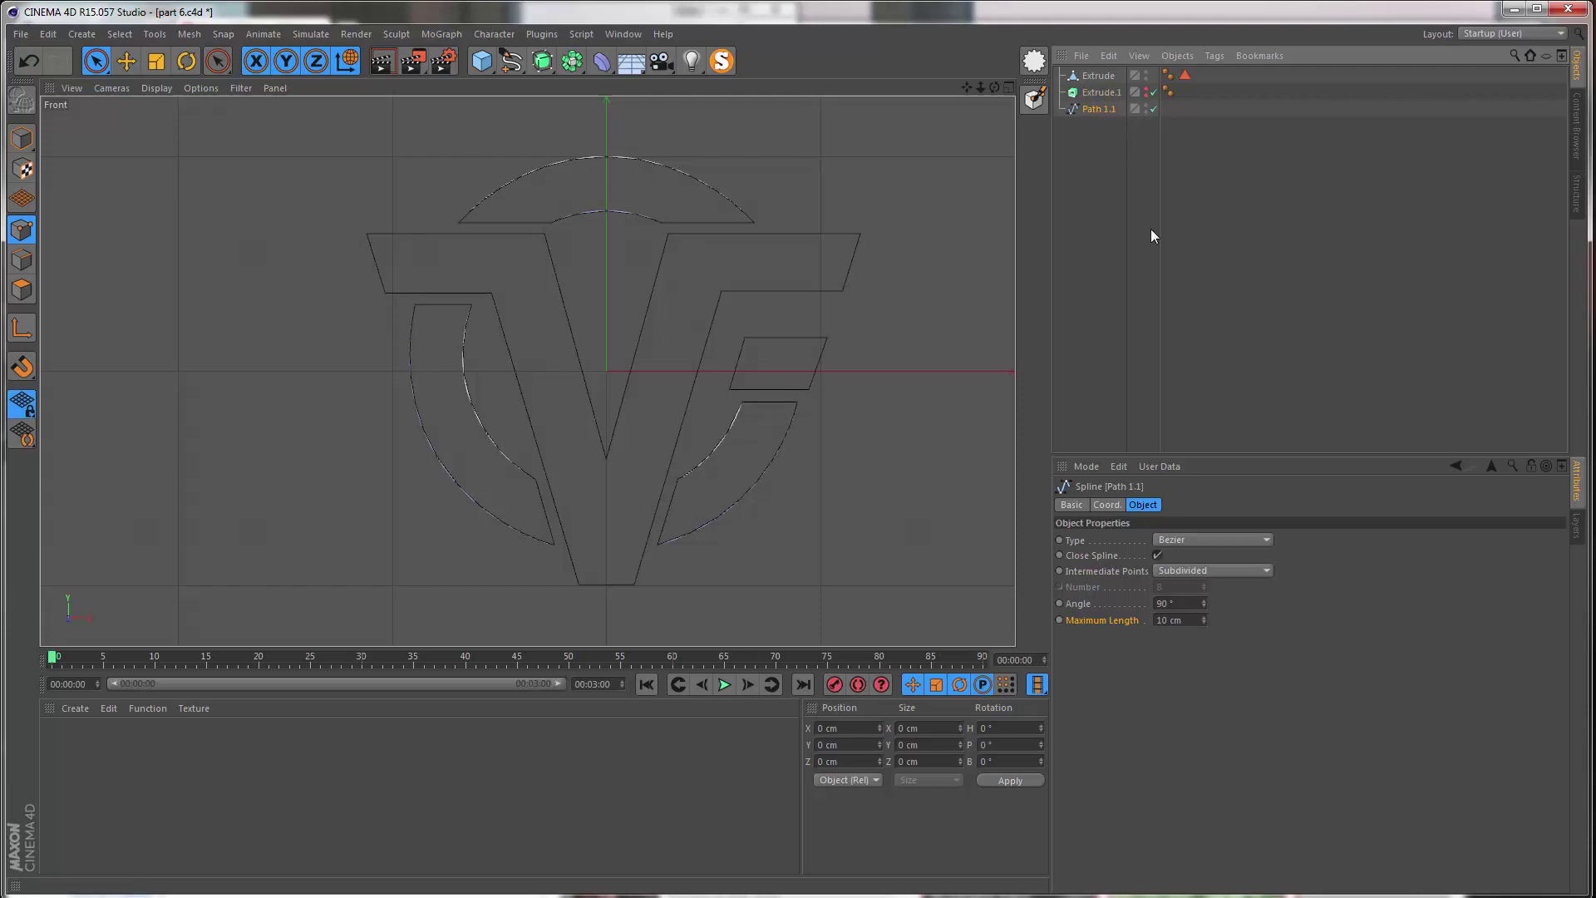
- Set Use Color to On for the Path 1.1 spline and make its display color light green (R 148, G 221, B 80)
{"action": "left_click", "coordinate": [1071, 506]}
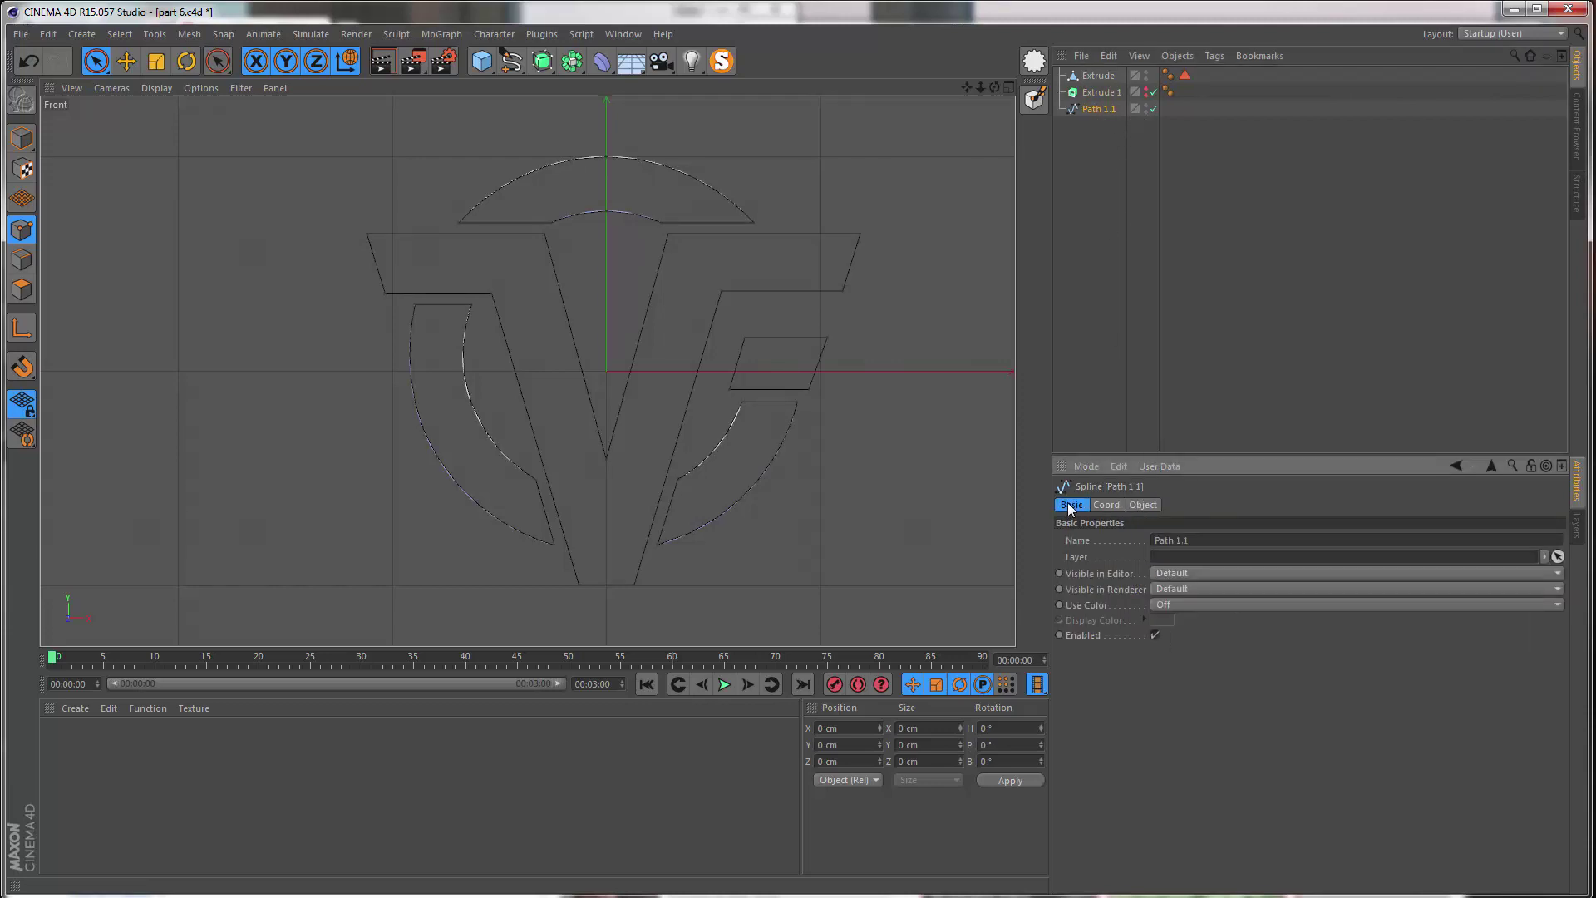
{"action": "left_click", "coordinate": [1165, 605]}
{"action": "left_click", "coordinate": [1168, 631]}
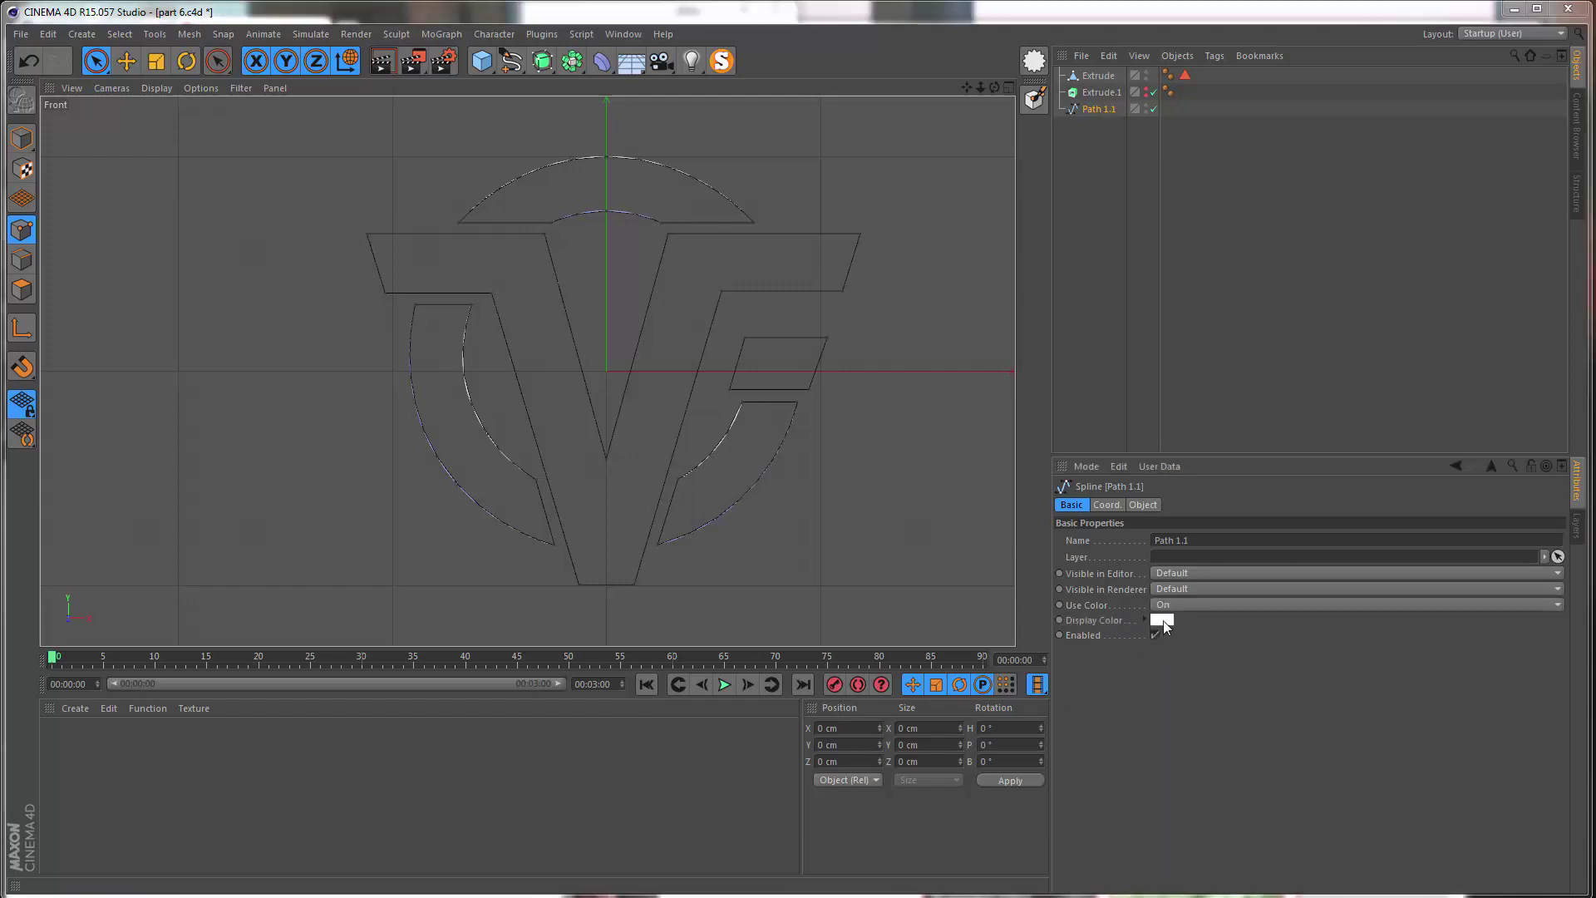
{"action": "left_click", "coordinate": [1163, 622]}
{"action": "left_click", "coordinate": [1165, 559]}
{"action": "left_click_drag", "start_coordinate": [1147, 597], "coordinate": [1137, 578]}
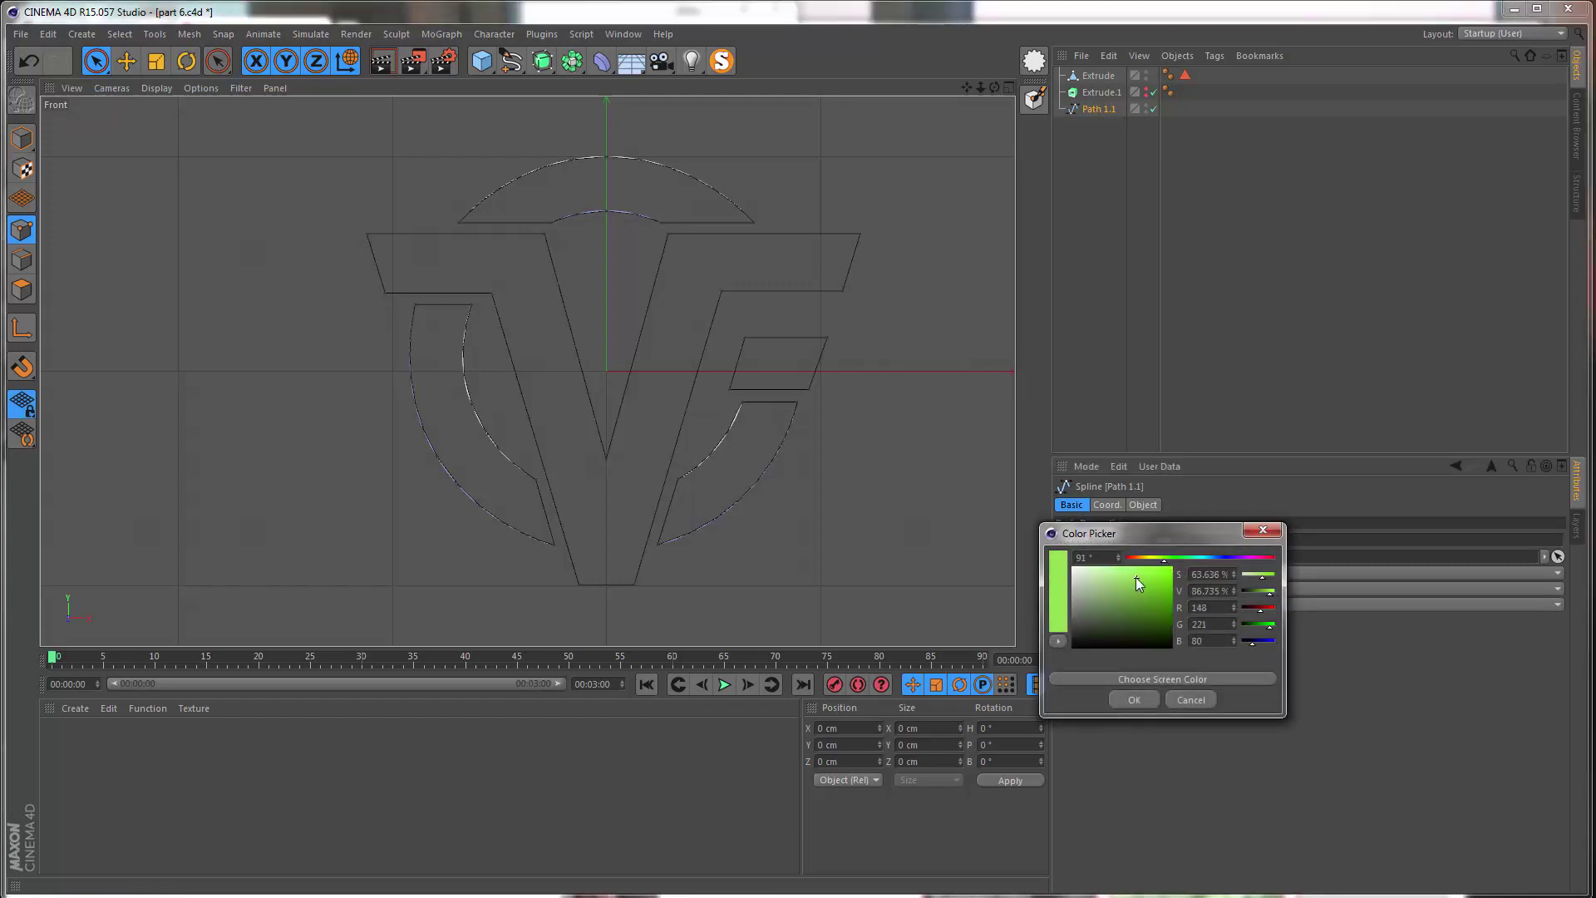
{"action": "left_click", "coordinate": [1135, 699]}
{"action": "left_click", "coordinate": [1101, 187]}
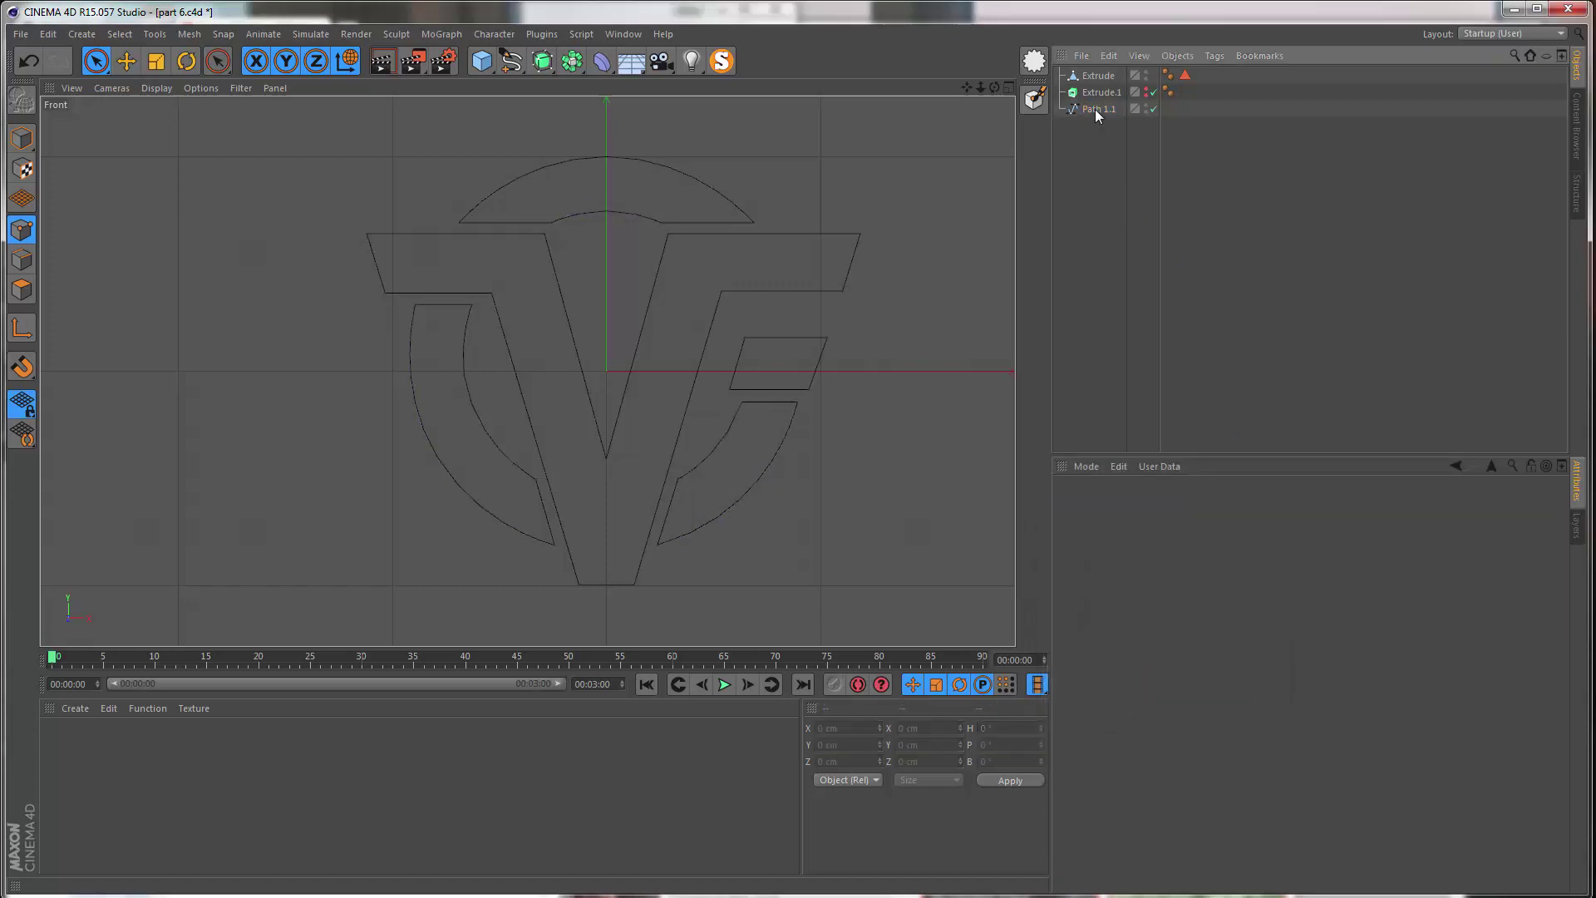
- On the Extrude polygon object, delete the curve point closest to the upper outer corner of the lower-right ring piece
{"action": "left_click", "coordinate": [1090, 75]}
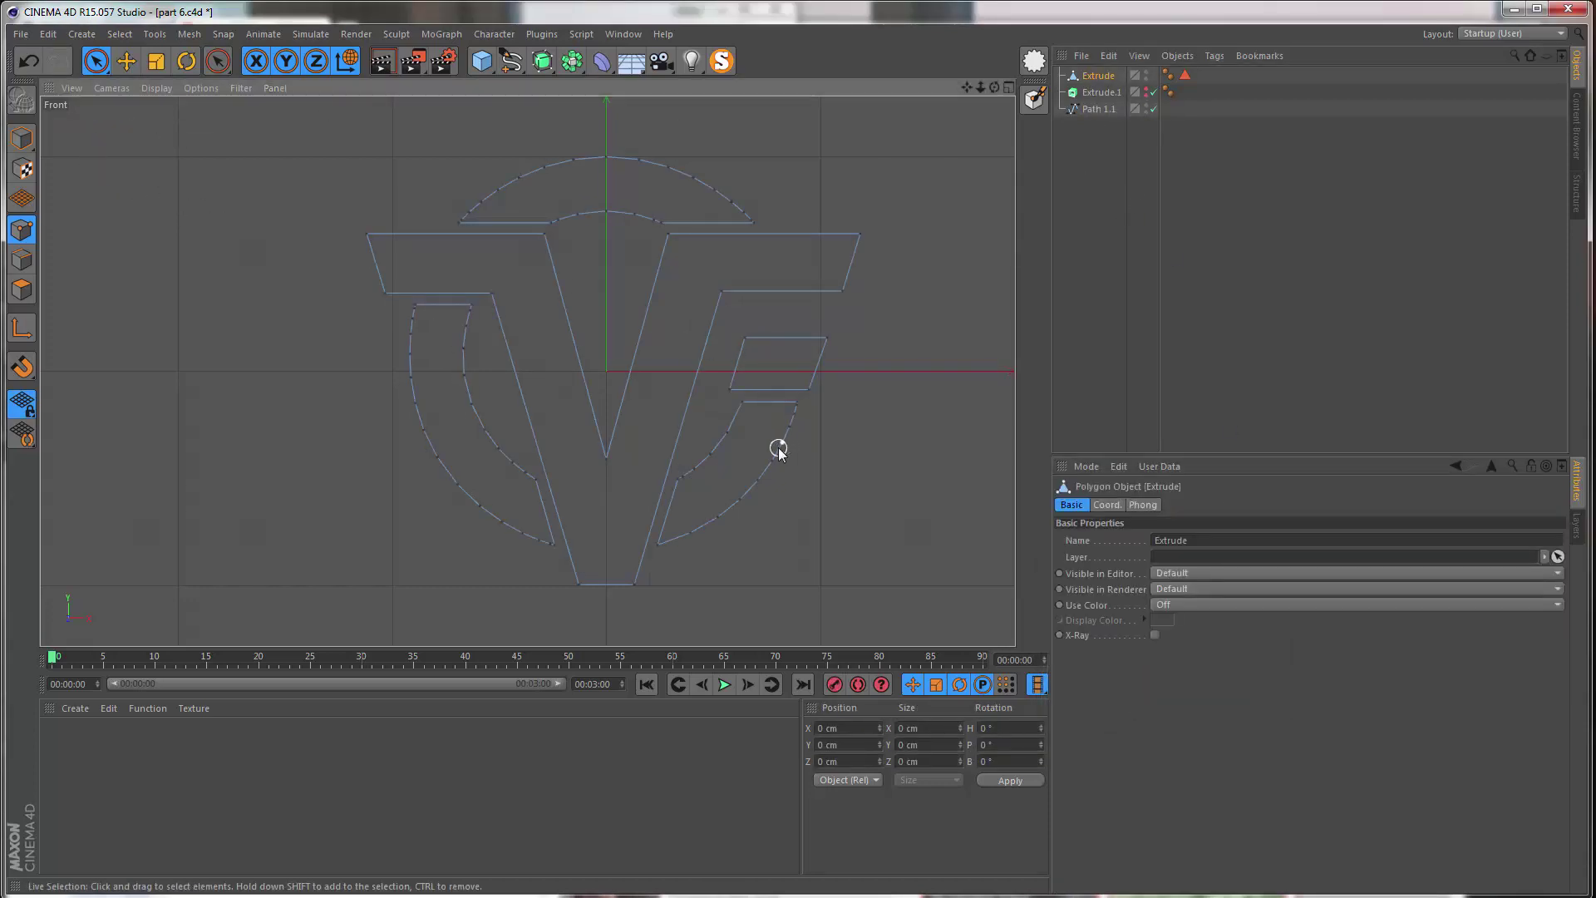
{"action": "scroll", "coordinate": [780, 441], "scroll_direction": "up", "scroll_amount": 5}
{"action": "scroll", "coordinate": [885, 326], "scroll_direction": "up", "scroll_amount": 1}
{"action": "middle_click_drag", "start_coordinate": [849, 347], "coordinate": [758, 387], "text": "alt"}
{"action": "scroll", "coordinate": [775, 337], "scroll_direction": "up", "scroll_amount": 2}
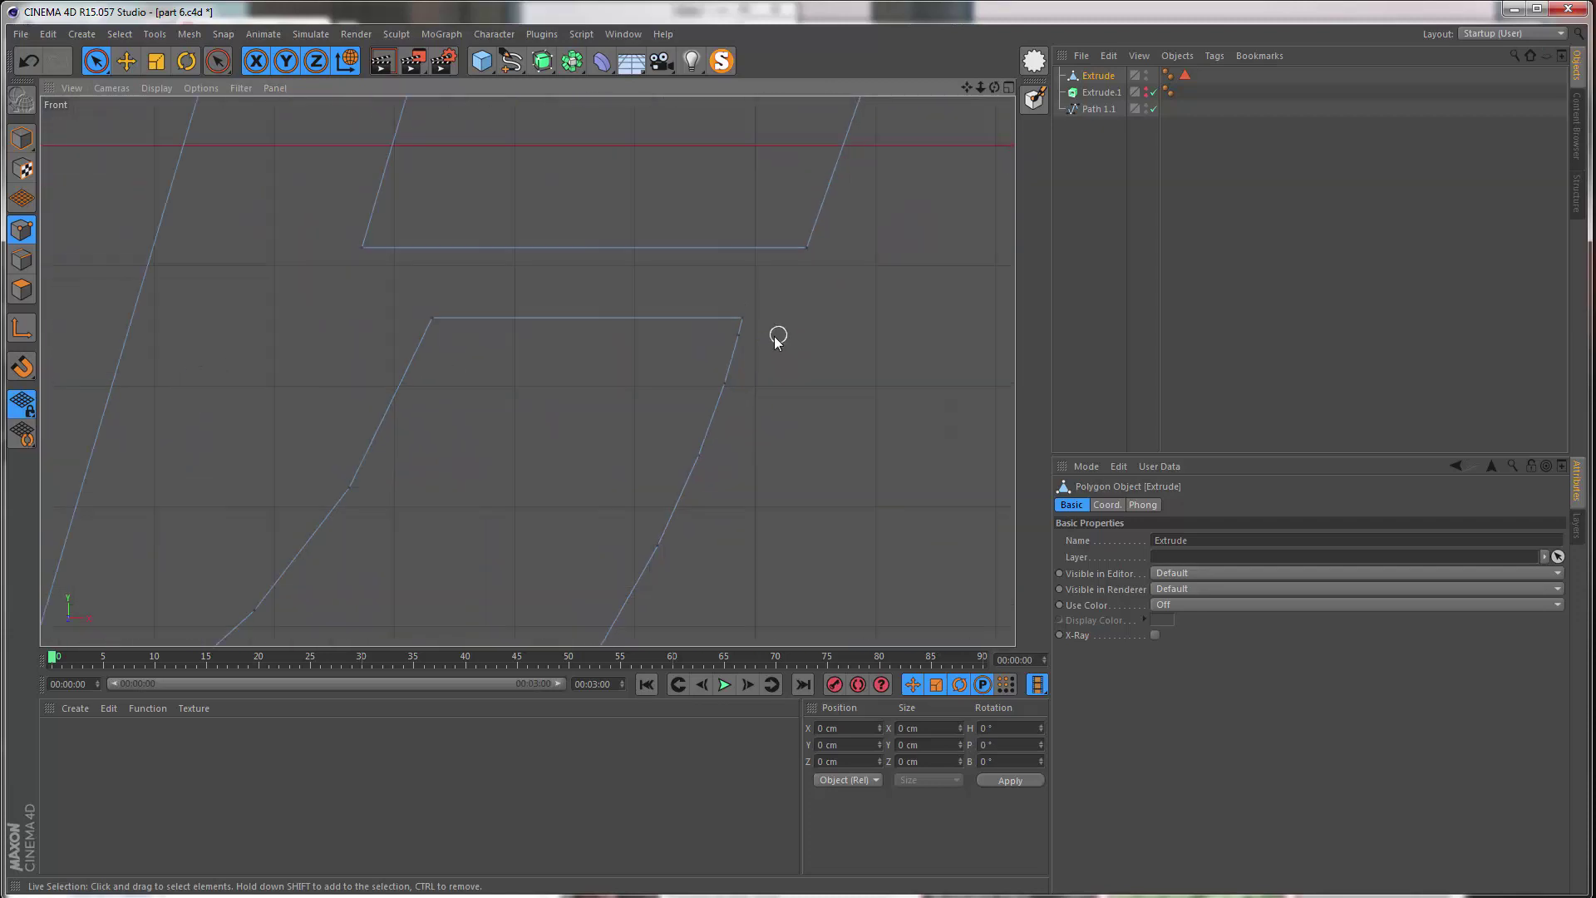
{"action": "left_click", "coordinate": [712, 339]}
{"action": "left_click", "coordinate": [857, 330]}
{"action": "scroll", "coordinate": [715, 358], "scroll_direction": "up", "scroll_amount": 2}
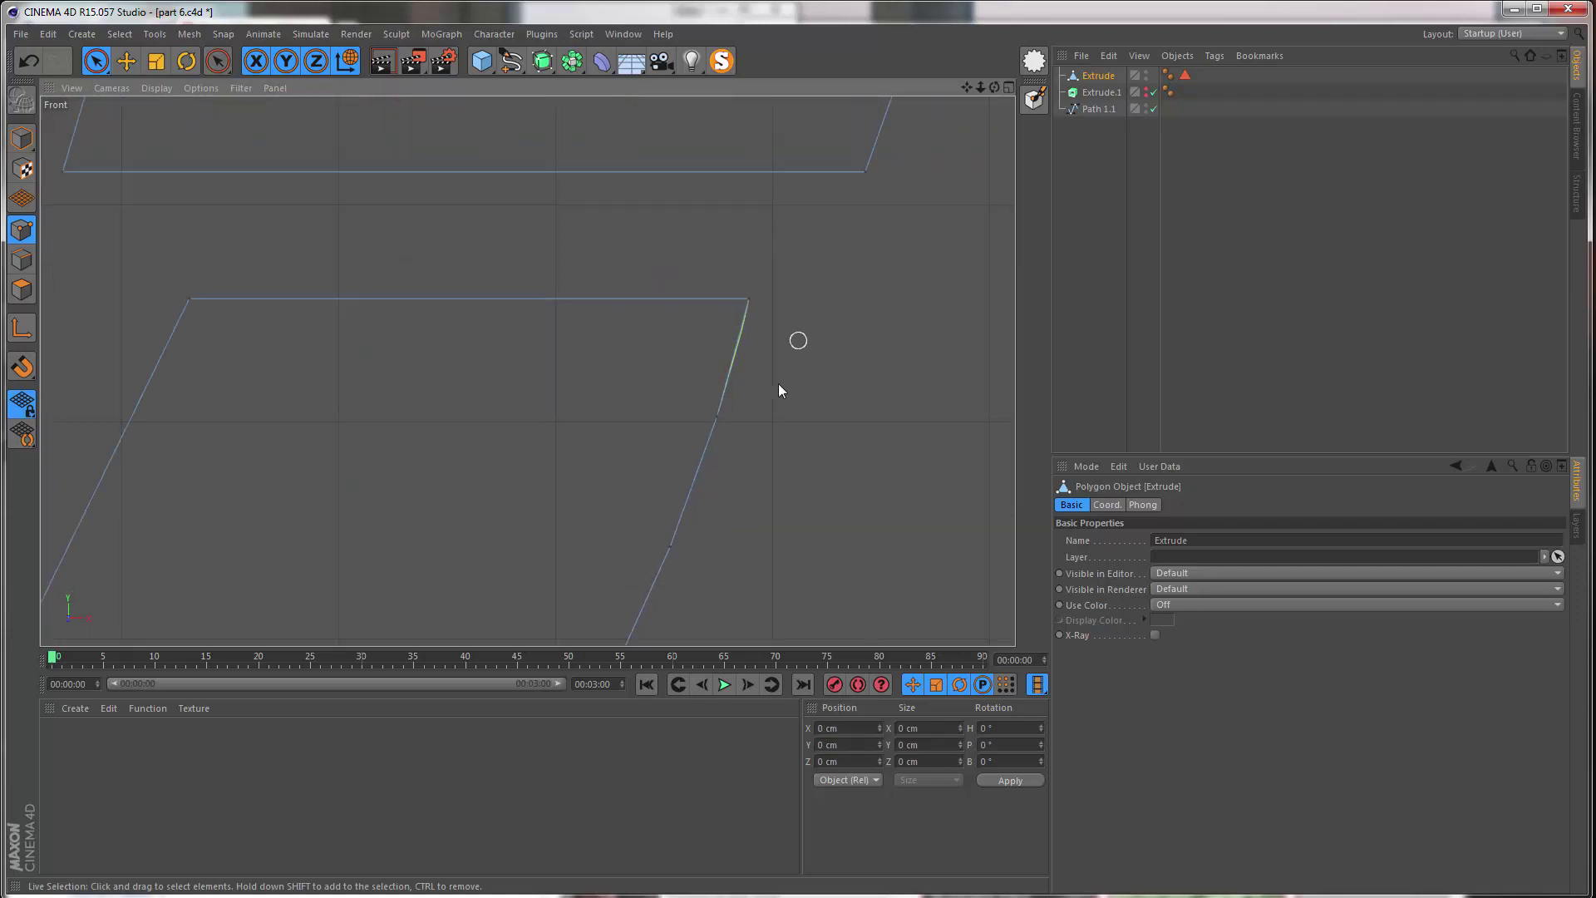
{"action": "left_click", "coordinate": [716, 417]}
{"action": "mouse_move", "coordinate": [642, 417]}
{"action": "left_mouse_down"}
{"action": "mouse_move", "coordinate": [587, 414]}
{"action": "mouse_move", "coordinate": [661, 418]}
{"action": "left_mouse_up"}
{"action": "key", "text": "ctrl+z"}
- Delete the next point down the outer curve from the lower-right ring piece's upper outer corner
{"action": "left_click", "coordinate": [736, 413]}
{"action": "left_click", "coordinate": [719, 414]}
{"action": "key", "text": "Delete"}
- Move the uppermost remaining outer-curve point of the lower-right ring piece slightly up and outward, onto the green reference path
{"action": "scroll", "coordinate": [667, 507], "scroll_direction": "down", "scroll_amount": 1}
{"action": "middle_click_drag", "start_coordinate": [640, 505], "coordinate": [773, 395], "text": "alt"}
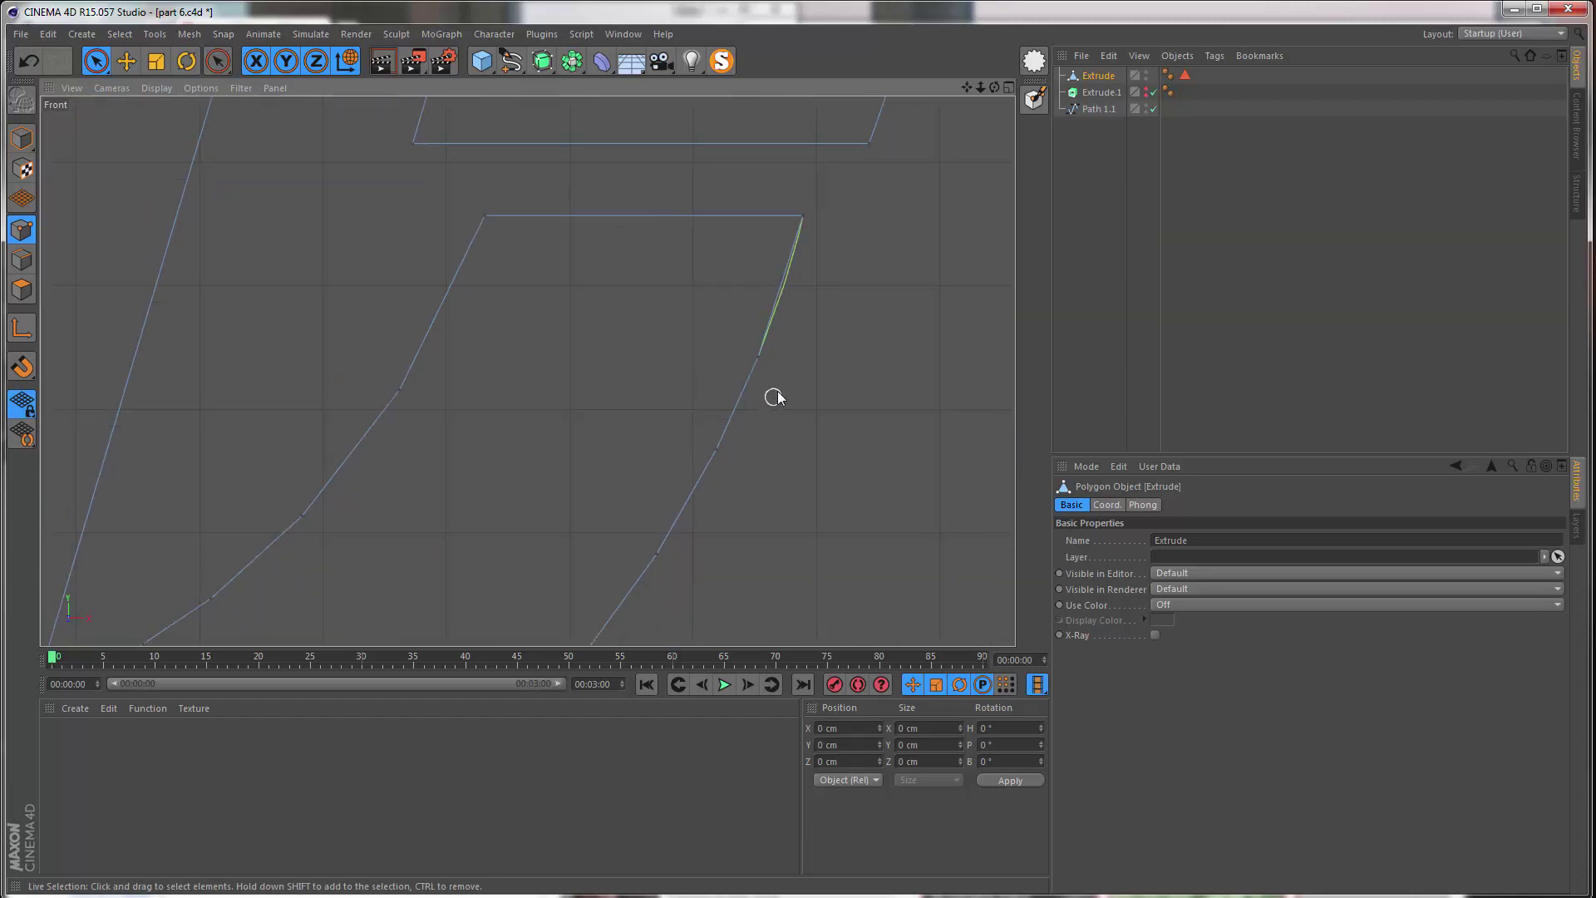
{"action": "left_click", "coordinate": [758, 352]}
{"action": "left_click_drag", "start_coordinate": [757, 356], "coordinate": [766, 340]}
{"action": "left_click", "coordinate": [715, 432]}
- Delete the extra point next to the lower corner of the lower-right ring piece's inner curve
{"action": "scroll", "coordinate": [713, 448], "scroll_direction": "down", "scroll_amount": 5}
{"action": "middle_click_drag", "start_coordinate": [633, 502], "coordinate": [782, 321], "text": "alt"}
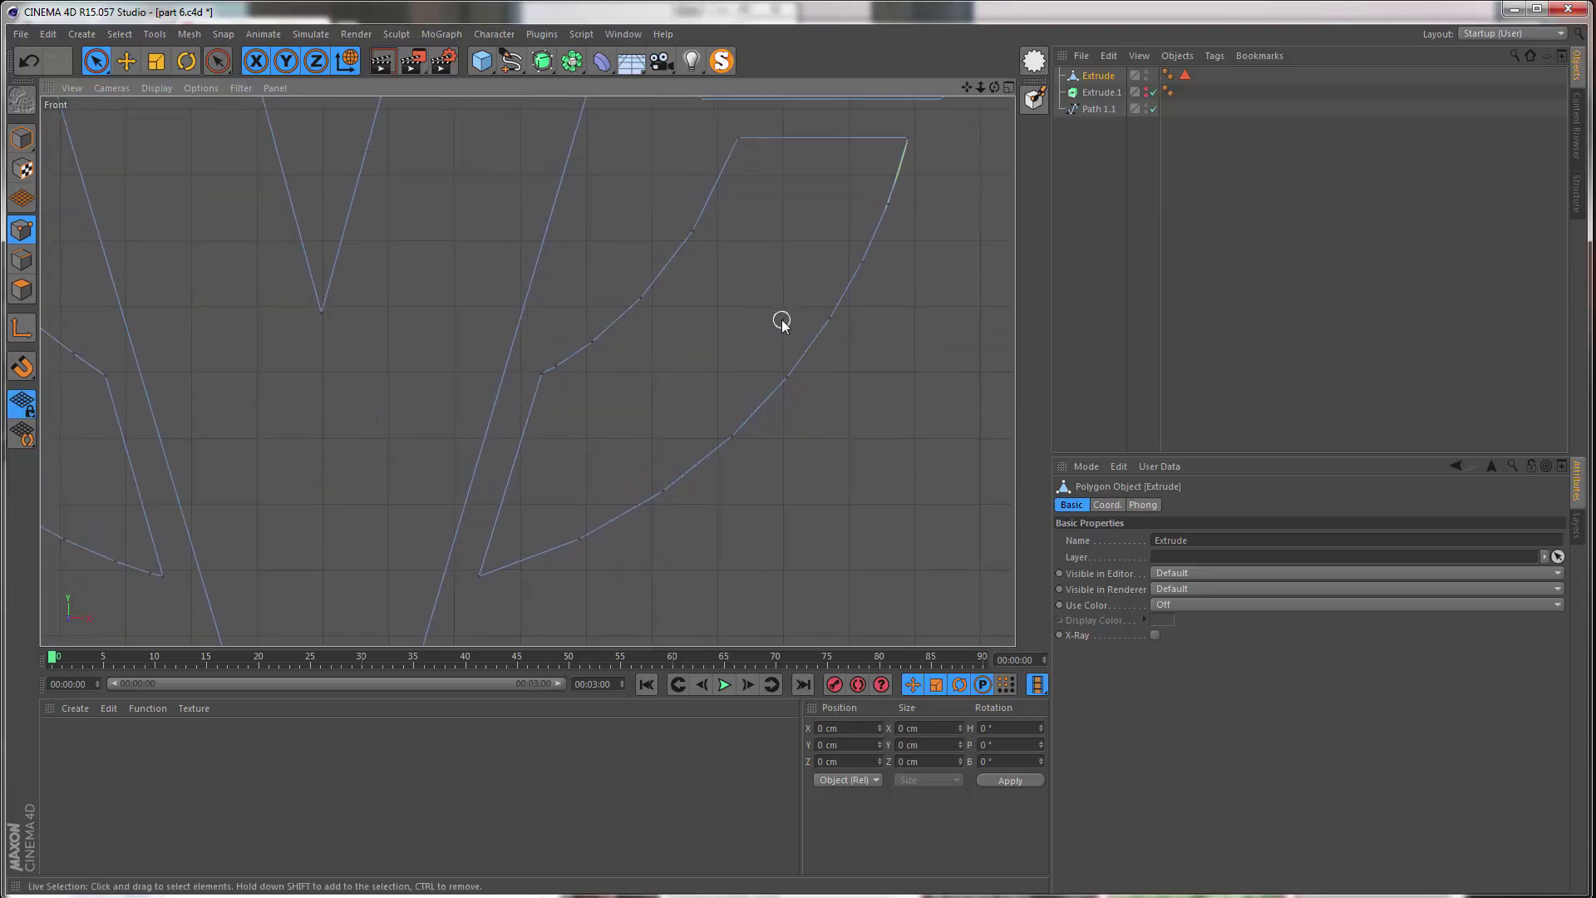
{"action": "left_click", "coordinate": [556, 364]}
{"action": "left_click", "coordinate": [596, 426]}
{"action": "middle_click_drag", "start_coordinate": [586, 346], "coordinate": [575, 388], "text": "alt"}
{"action": "scroll", "coordinate": [573, 391], "scroll_direction": "up", "scroll_amount": 3}
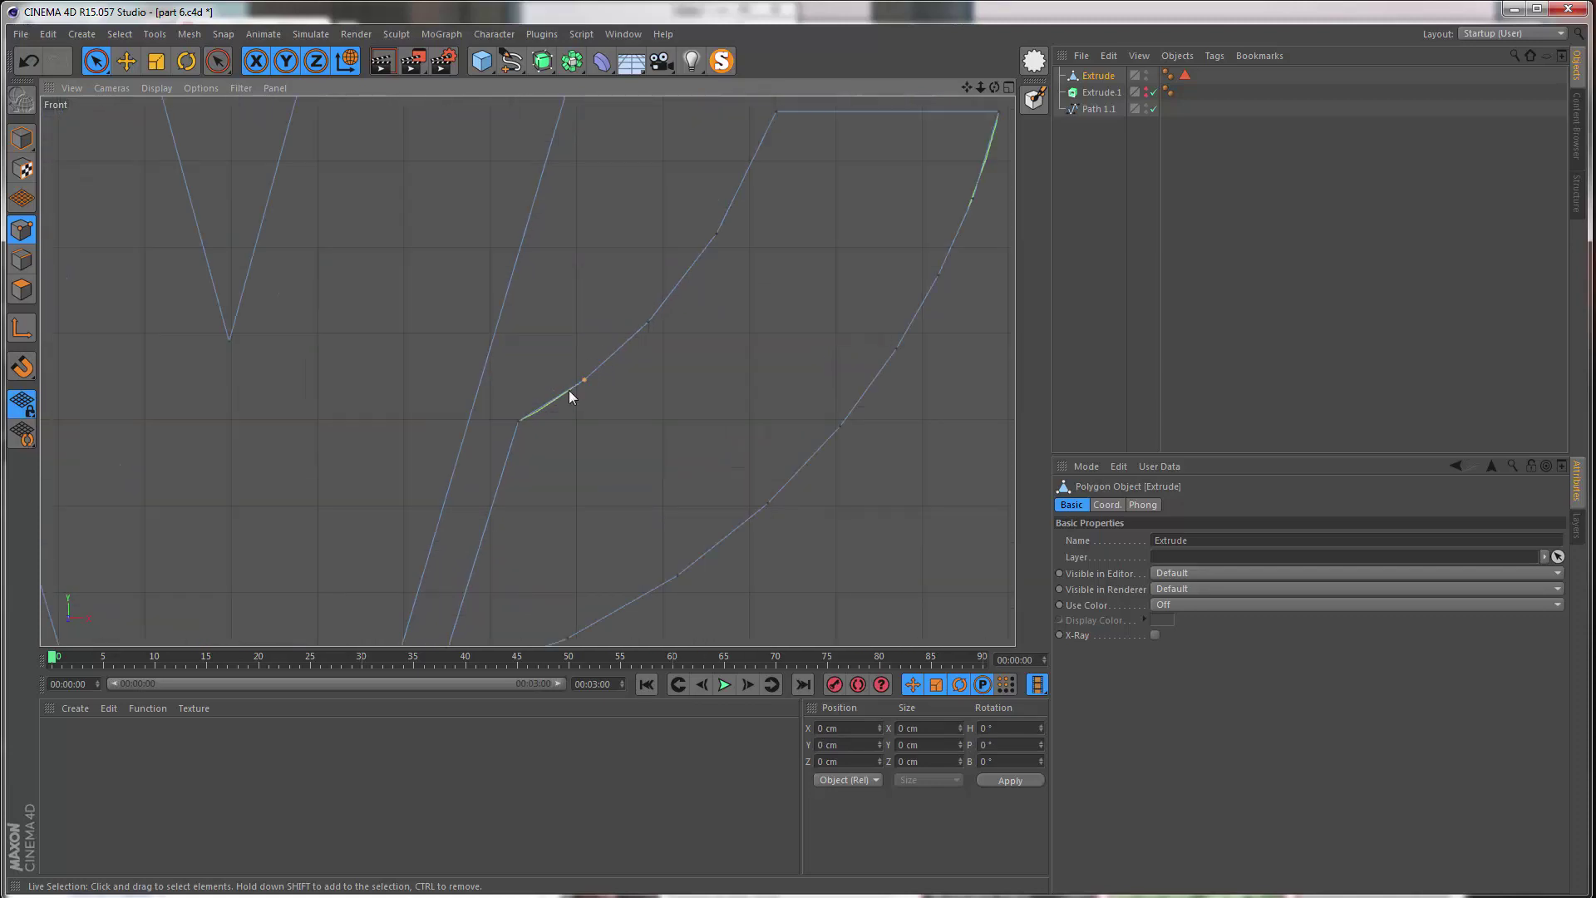
- Move the lowest and highest intermediate points of that inner curve about 0.7 cm and 2 cm onto the green reference path
{"action": "left_click", "coordinate": [581, 382]}
{"action": "scroll", "coordinate": [582, 383], "scroll_direction": "up", "scroll_amount": 2}
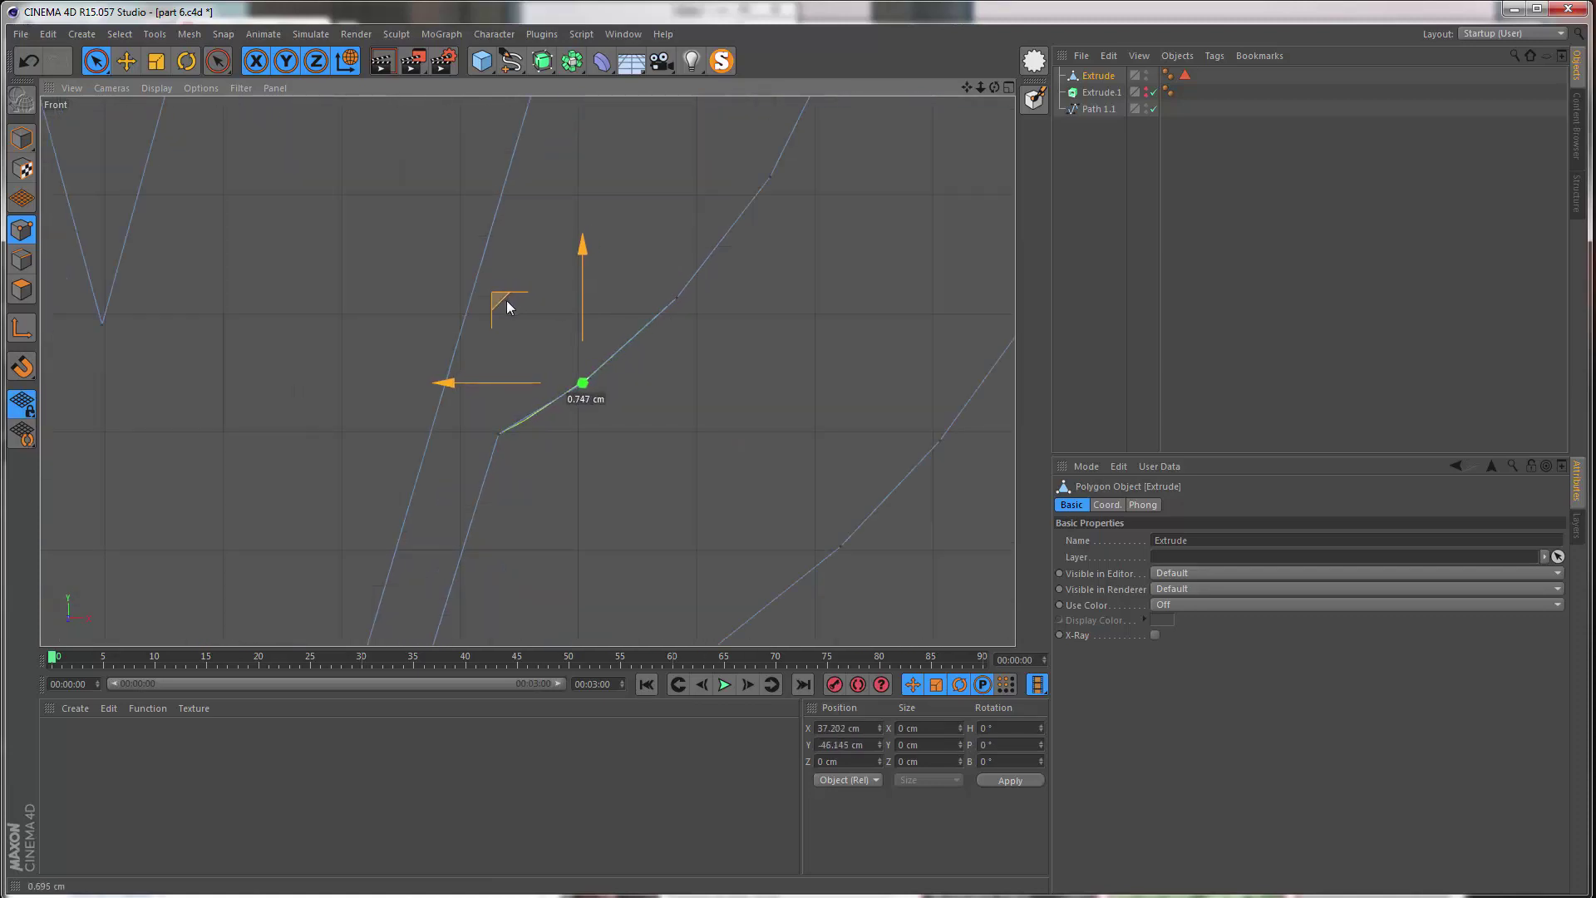
{"action": "left_click_drag", "start_coordinate": [506, 300], "coordinate": [507, 301]}
{"action": "middle_click_drag", "start_coordinate": [738, 218], "coordinate": [644, 418], "text": "alt"}
{"action": "scroll", "coordinate": [676, 392], "scroll_direction": "down", "scroll_amount": 1}
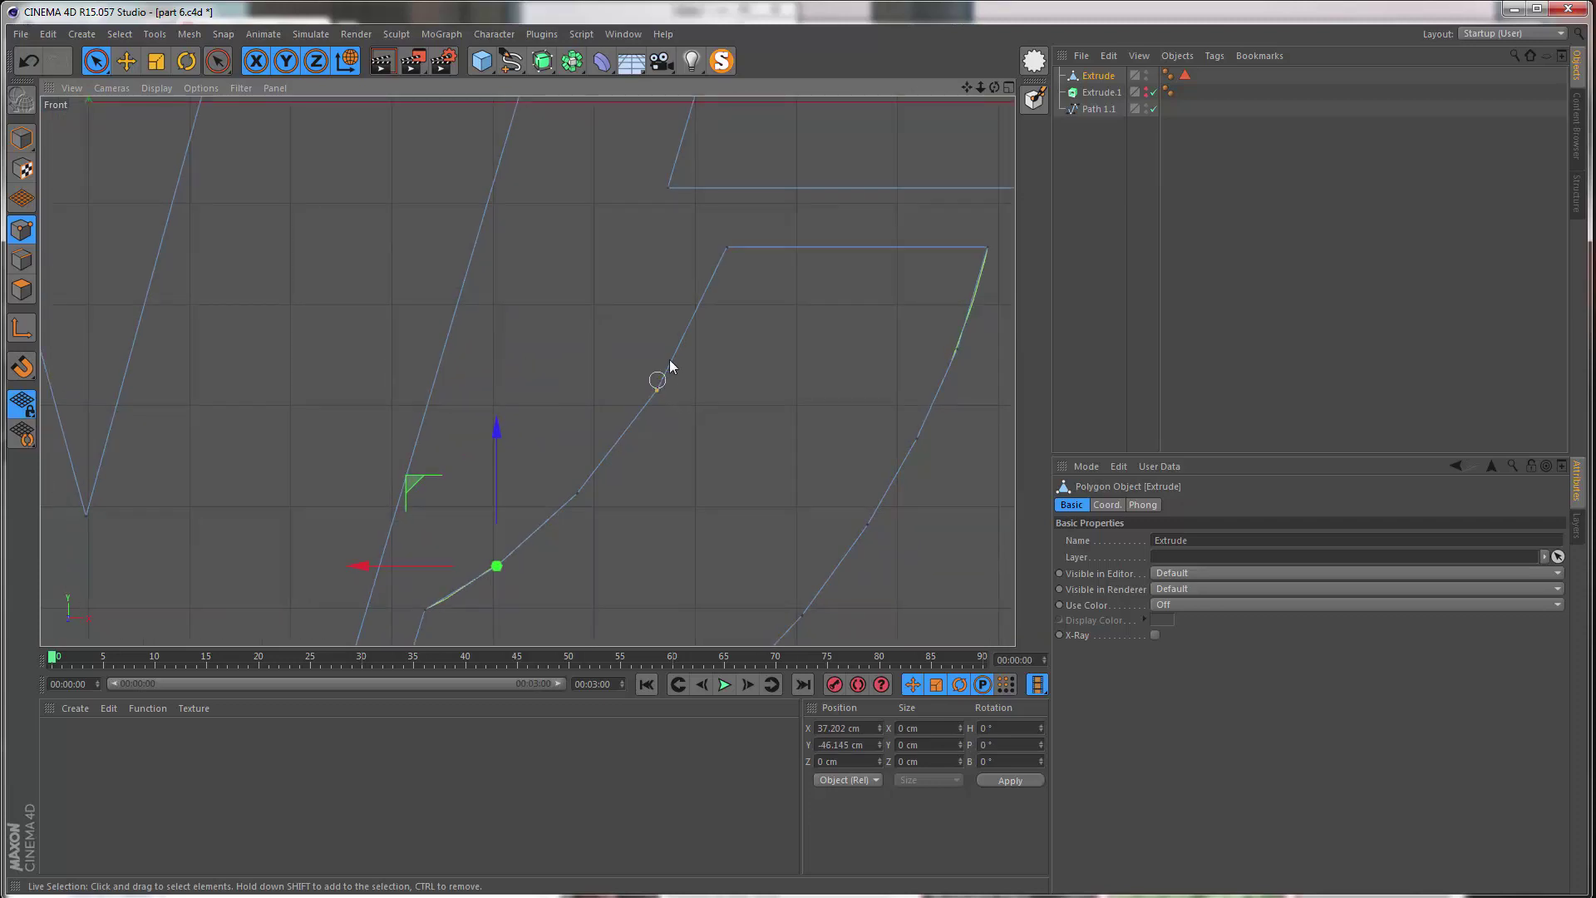
{"action": "left_click", "coordinate": [656, 385]}
{"action": "left_click_drag", "start_coordinate": [583, 311], "coordinate": [588, 296]}
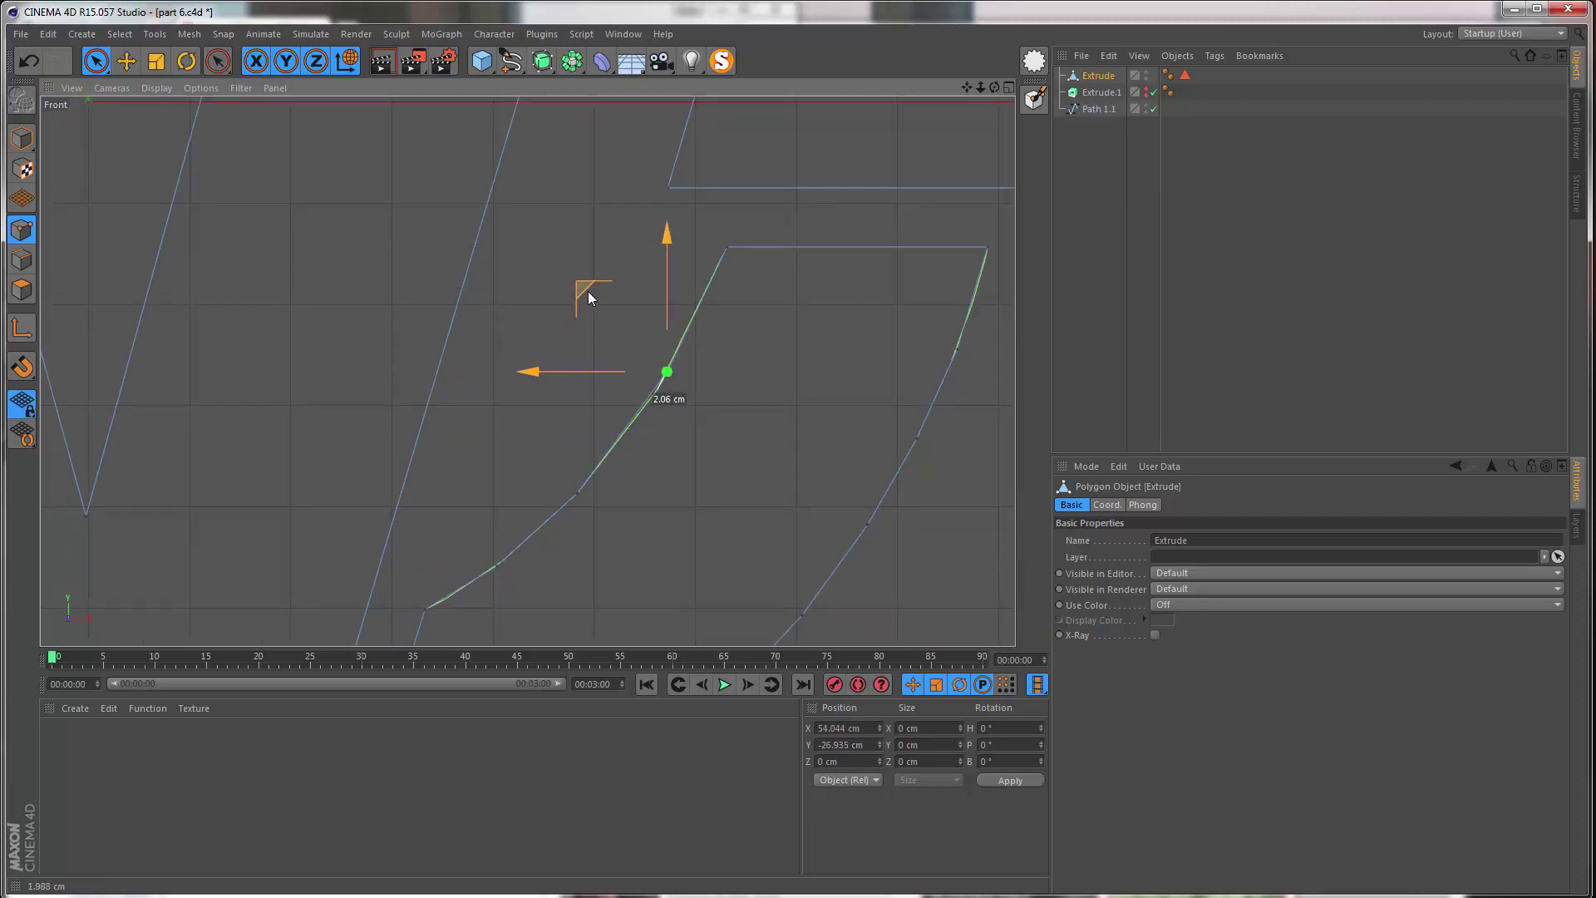
{"action": "left_click", "coordinate": [629, 402]}
- Delete the extra curve points next to the four corners of the left ring piece
{"action": "scroll", "coordinate": [629, 402], "scroll_direction": "down", "scroll_amount": 4}
{"action": "middle_click_drag", "start_coordinate": [384, 491], "coordinate": [610, 450], "text": "alt"}
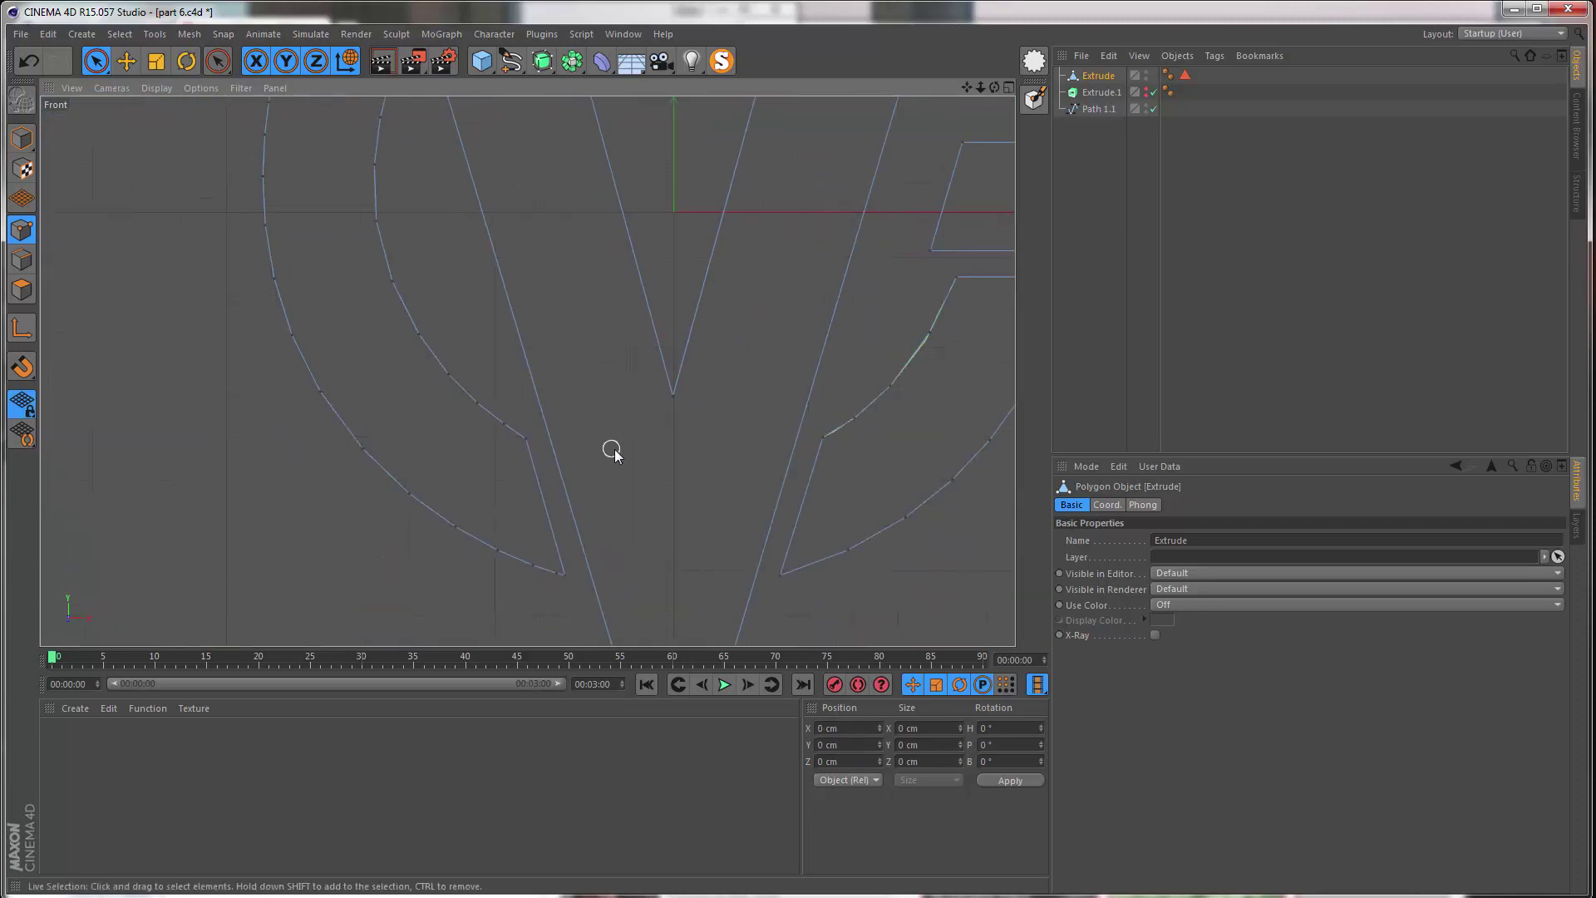
{"action": "left_click", "coordinate": [507, 421]}
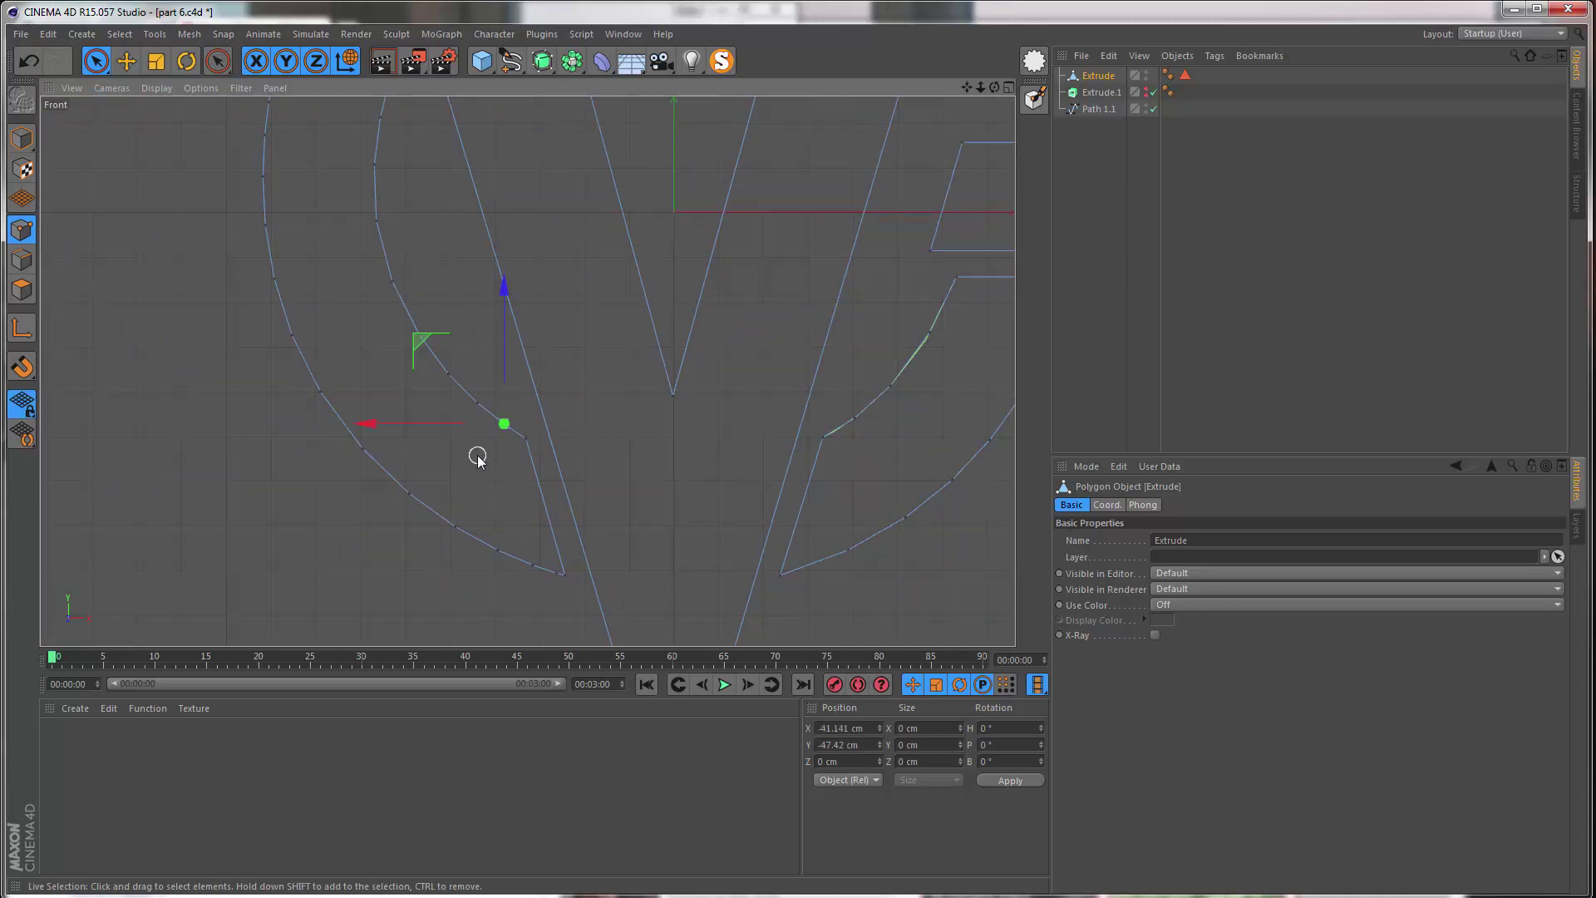
{"action": "key", "text": "Delete"}
{"action": "middle_click_drag", "start_coordinate": [446, 168], "coordinate": [512, 276], "text": "alt"}
{"action": "scroll", "coordinate": [463, 345], "scroll_direction": "down", "scroll_amount": 3}
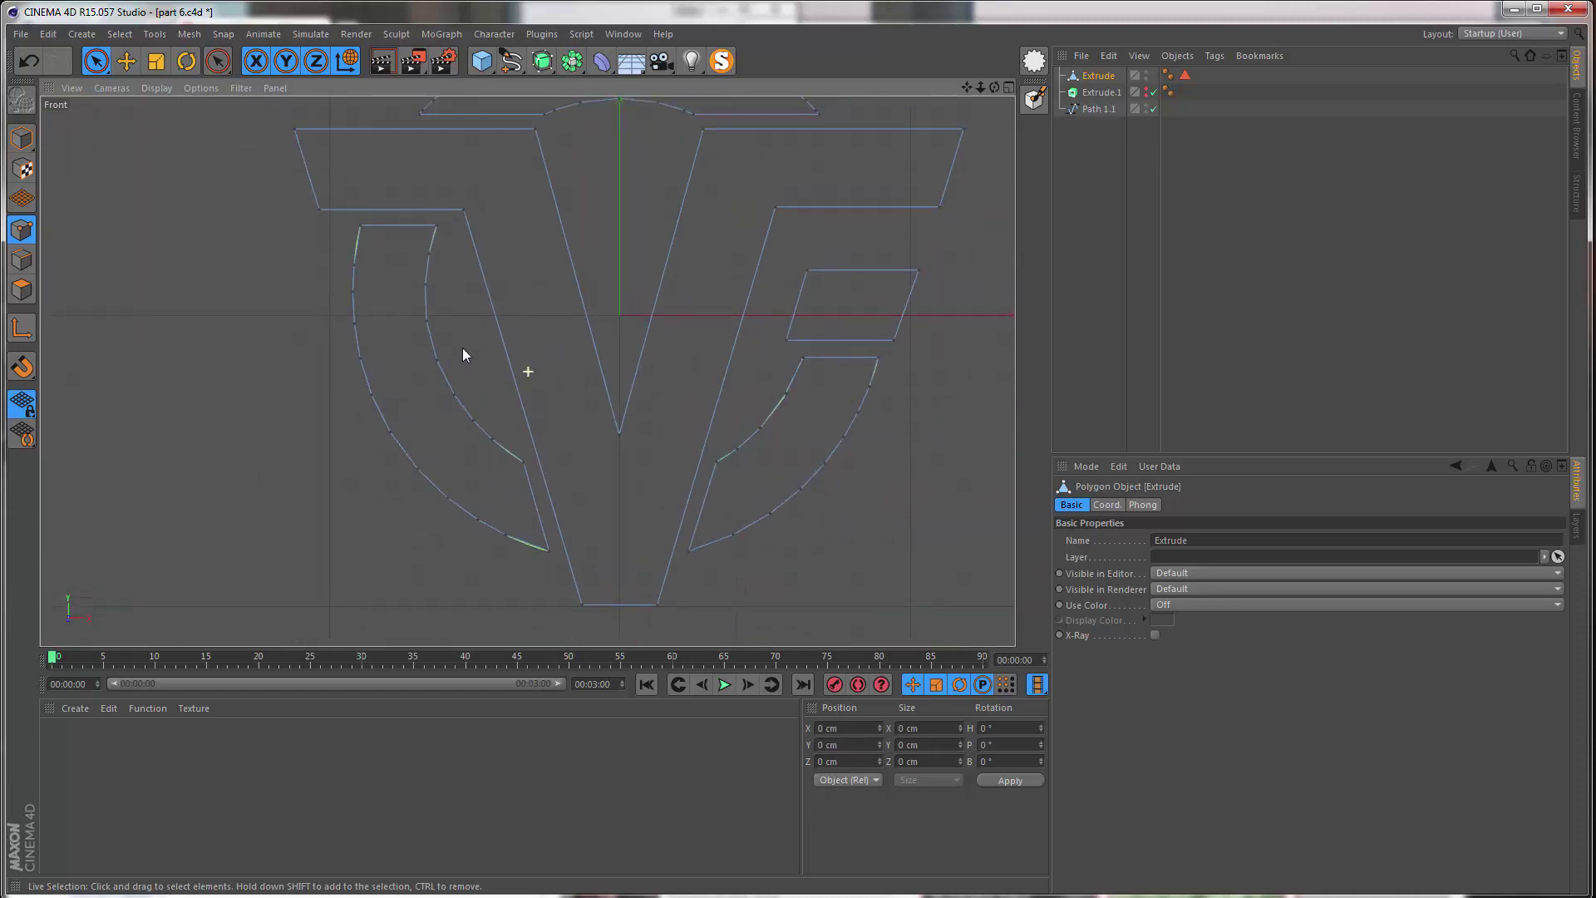
{"action": "middle_click_drag", "start_coordinate": [462, 347], "coordinate": [462, 357], "text": "alt"}
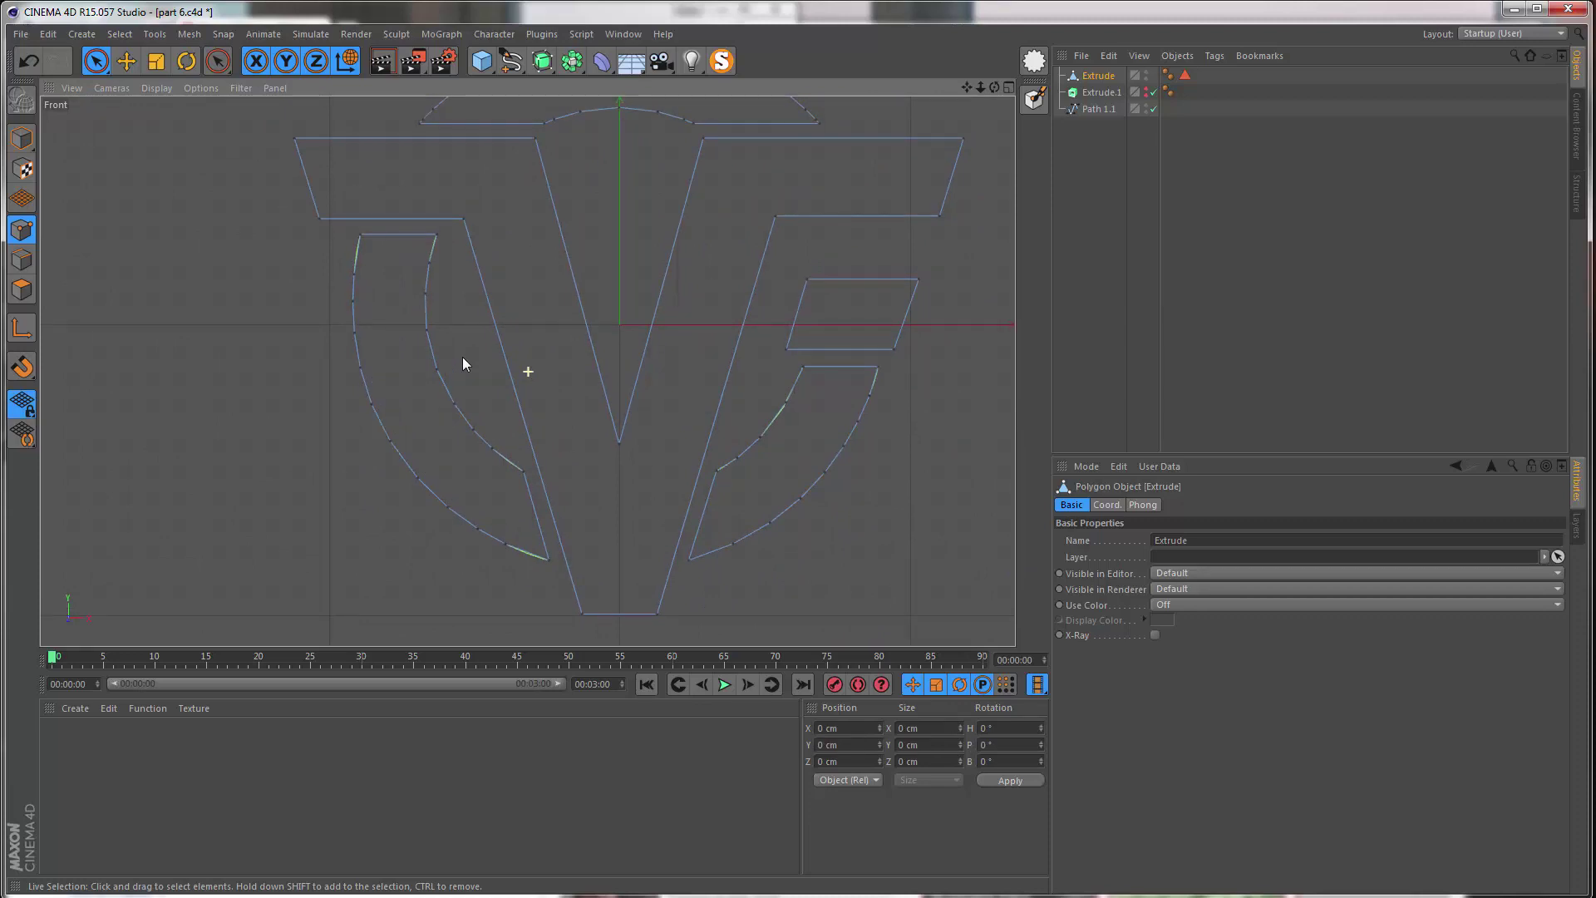
- Delete the extra curve points next to the outer and inner corners at both ends of the top arc
{"action": "middle_click_drag", "start_coordinate": [502, 274], "coordinate": [510, 533], "text": "alt"}
{"action": "scroll", "coordinate": [374, 345], "scroll_direction": "up", "scroll_amount": 5}
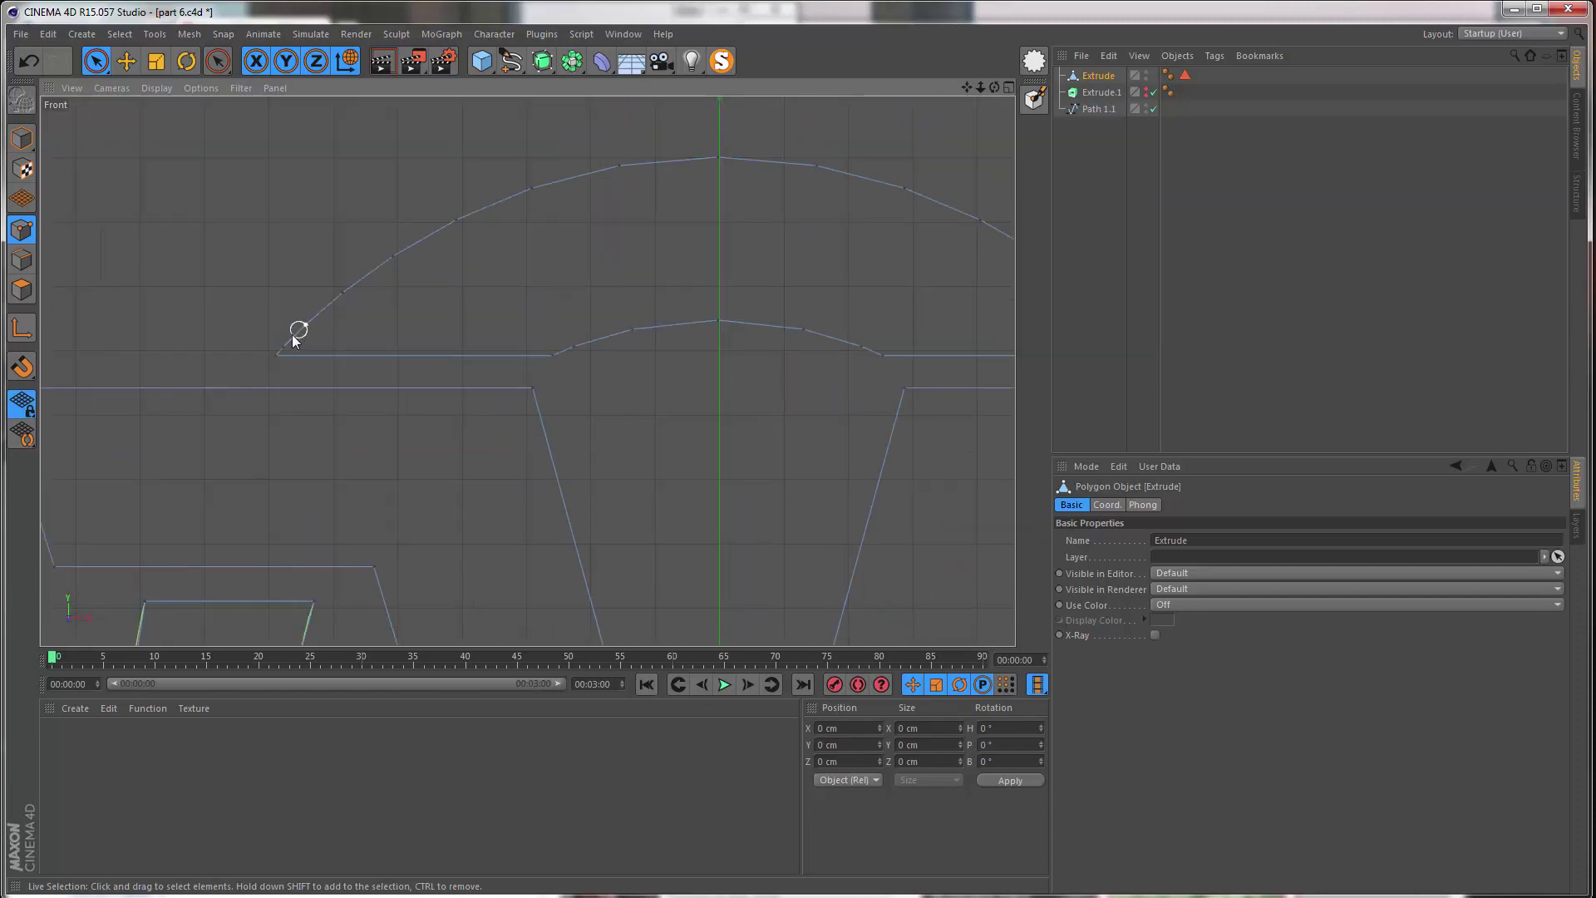
{"action": "left_click", "coordinate": [287, 340]}
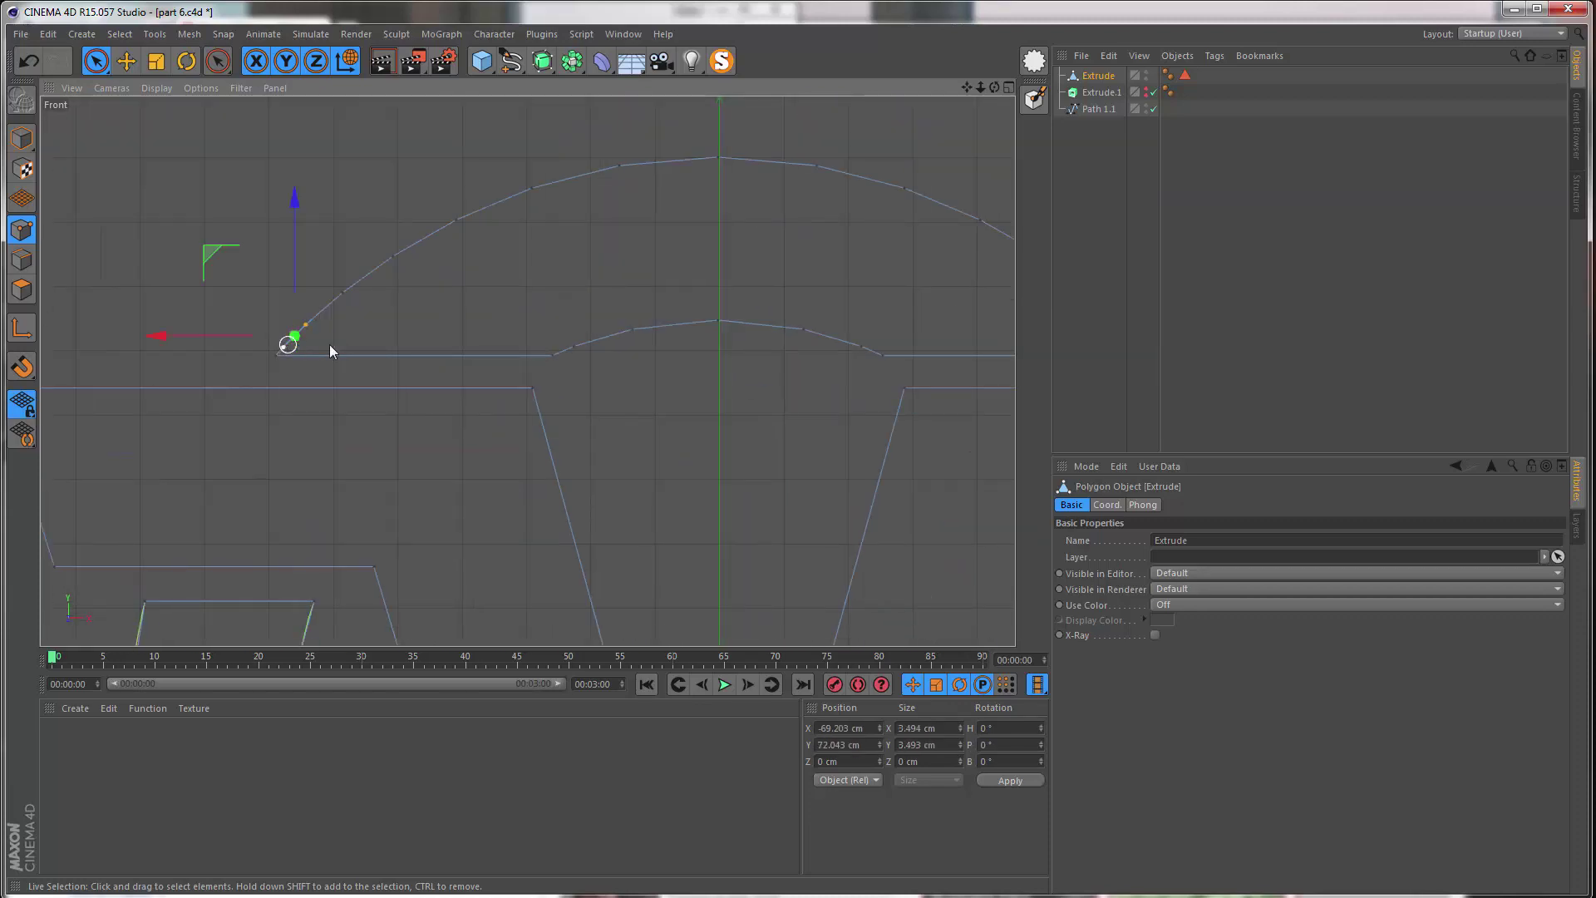
{"action": "left_click", "coordinate": [581, 347], "text": "shift"}
{"action": "middle_click_drag", "start_coordinate": [818, 368], "coordinate": [714, 365], "text": "alt"}
{"action": "left_click", "coordinate": [756, 348], "text": "shift"}
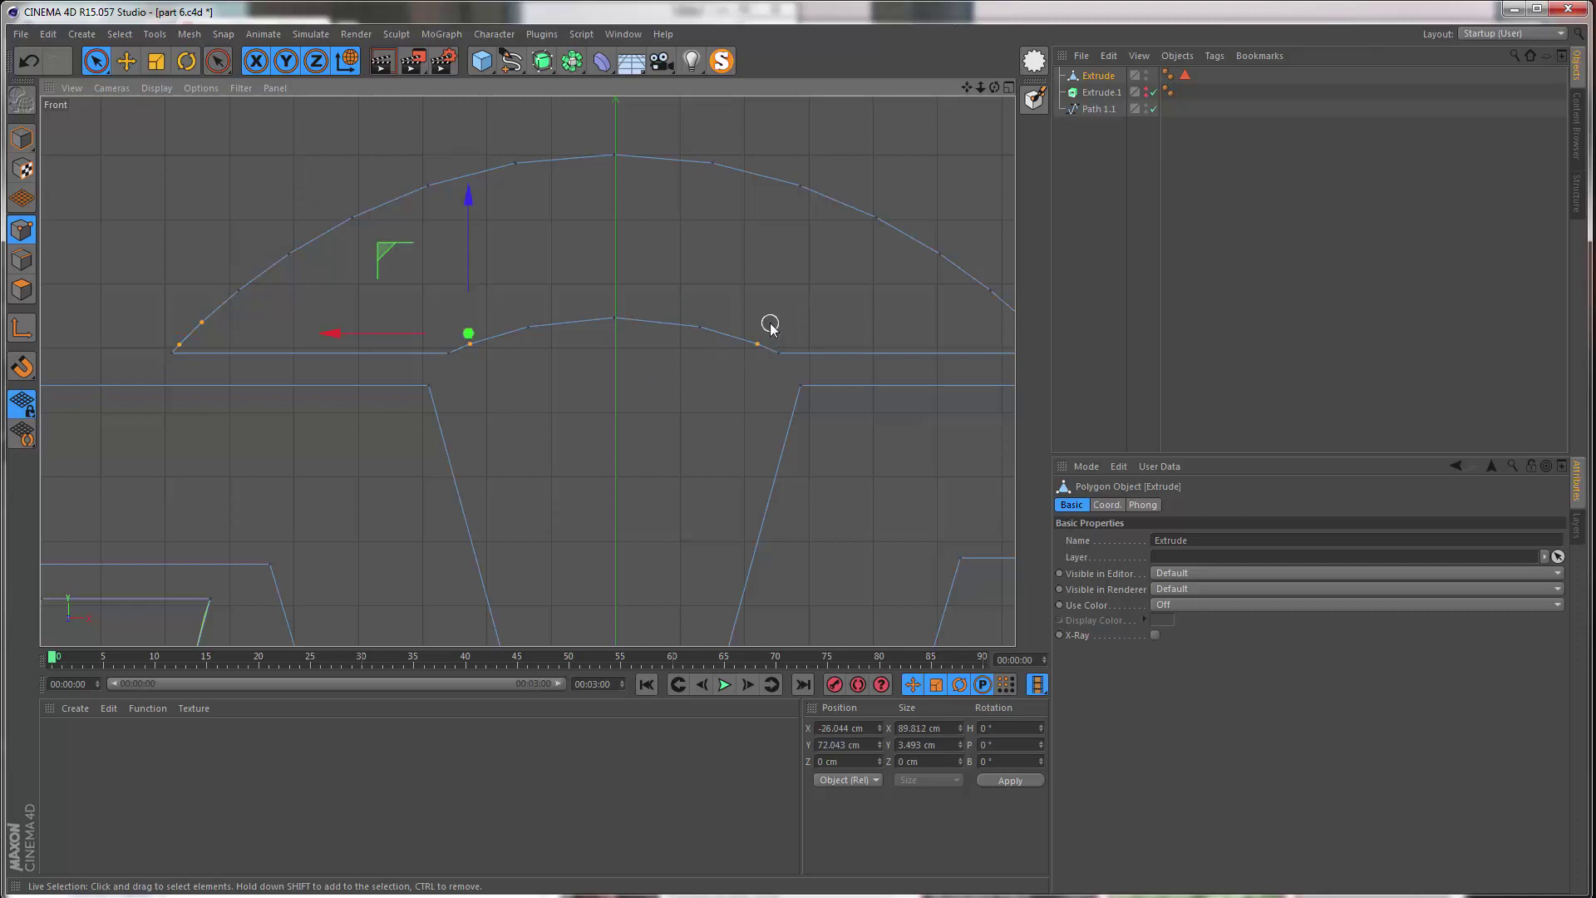
{"action": "left_click", "coordinate": [769, 326]}
{"action": "middle_click_drag", "start_coordinate": [685, 299], "coordinate": [797, 408], "text": "alt"}
{"action": "left_click", "coordinate": [848, 367]}
{"action": "left_click", "coordinate": [515, 375]}
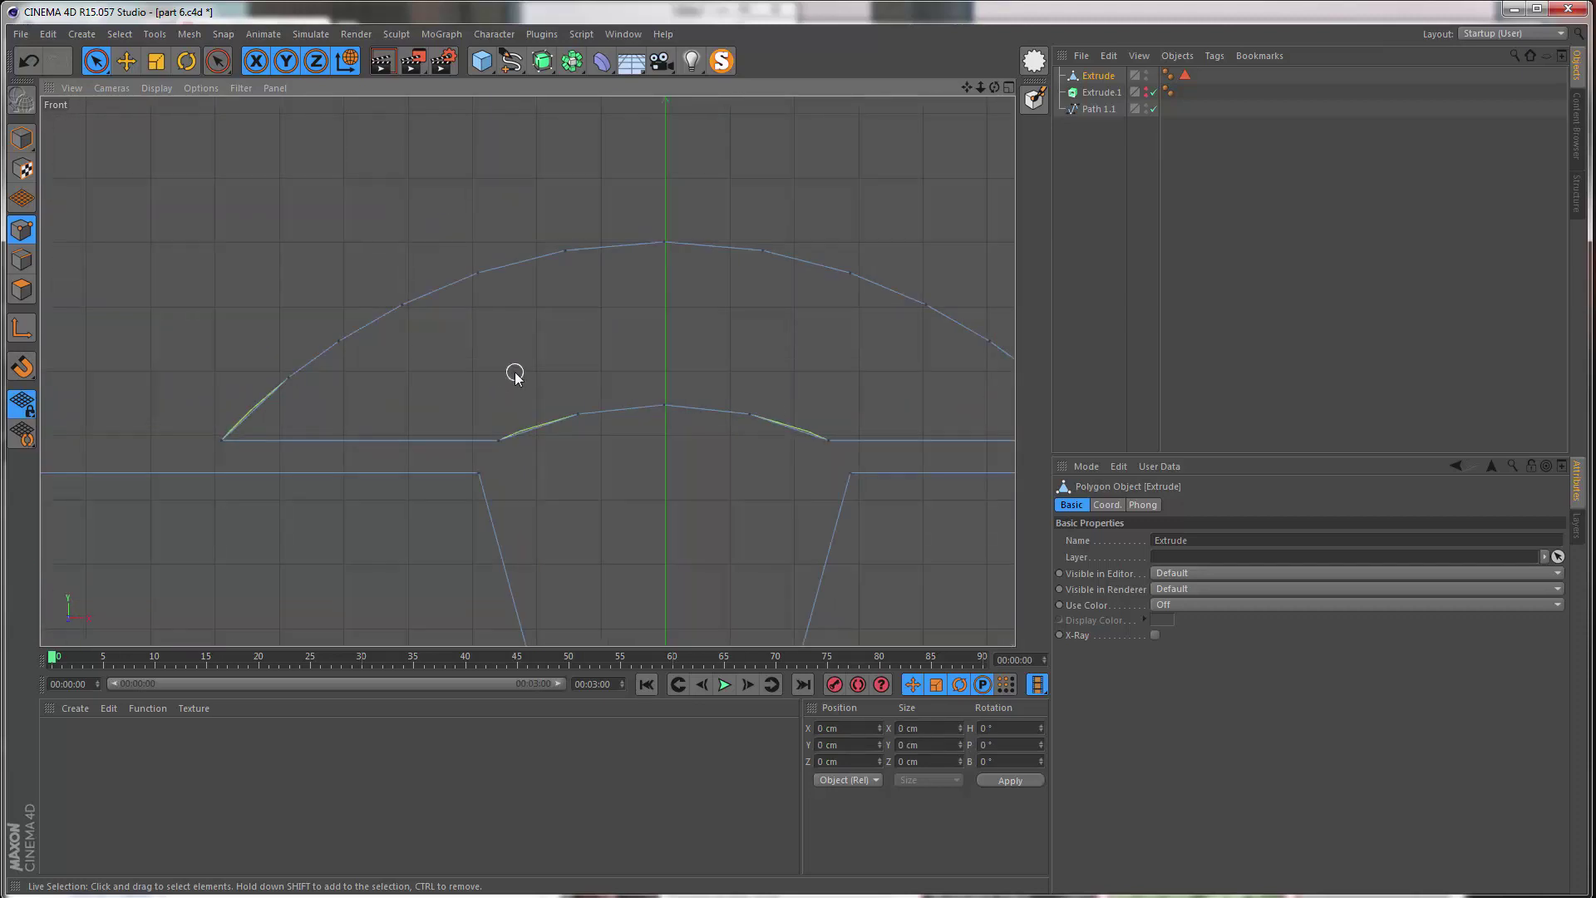
{"action": "scroll", "coordinate": [556, 342], "scroll_direction": "down", "scroll_amount": 5}
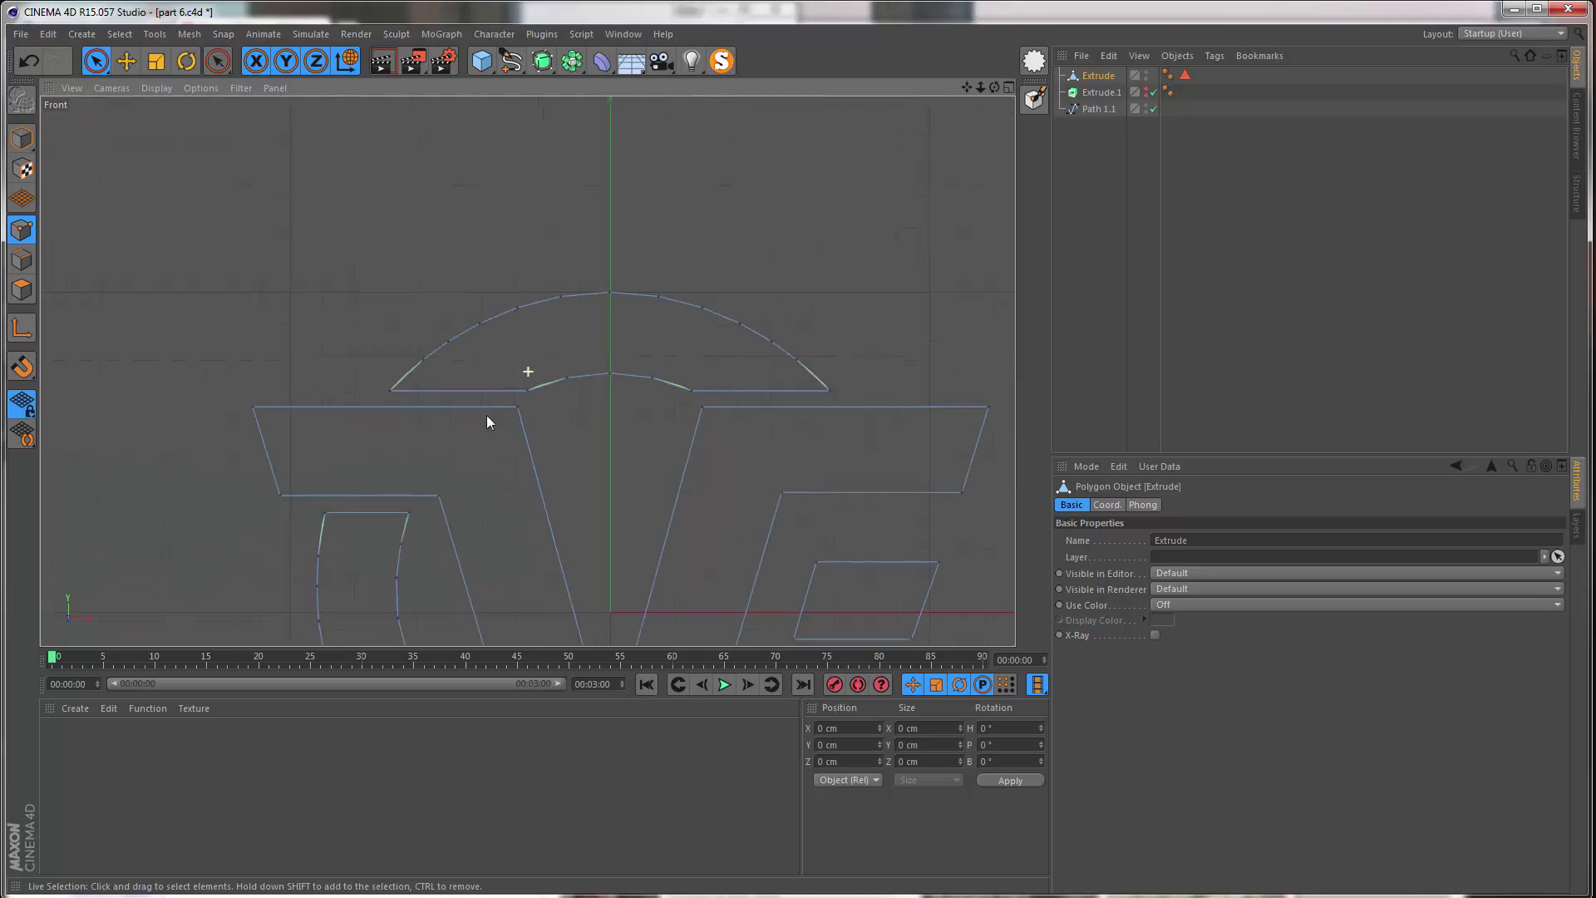
{"action": "middle_click_drag", "start_coordinate": [490, 451], "coordinate": [463, 242], "text": "alt"}
{"action": "scroll", "coordinate": [545, 334], "scroll_direction": "down", "scroll_amount": 2}
{"action": "middle_click_drag", "start_coordinate": [537, 374], "coordinate": [507, 343], "text": "alt"}
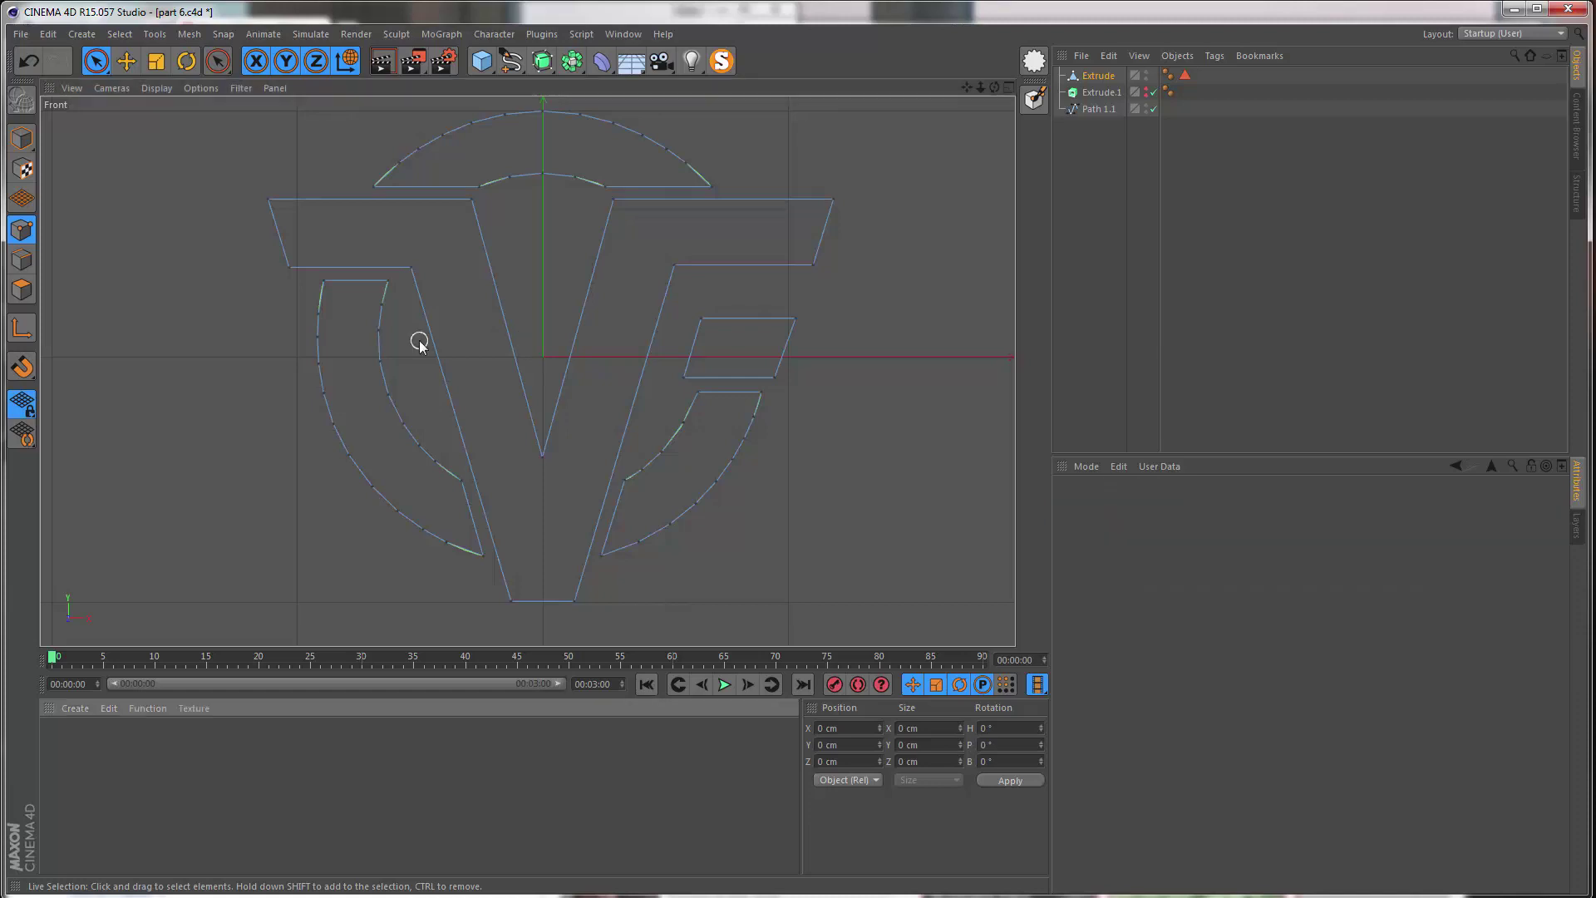
{"action": "left_click", "coordinate": [267, 199]}
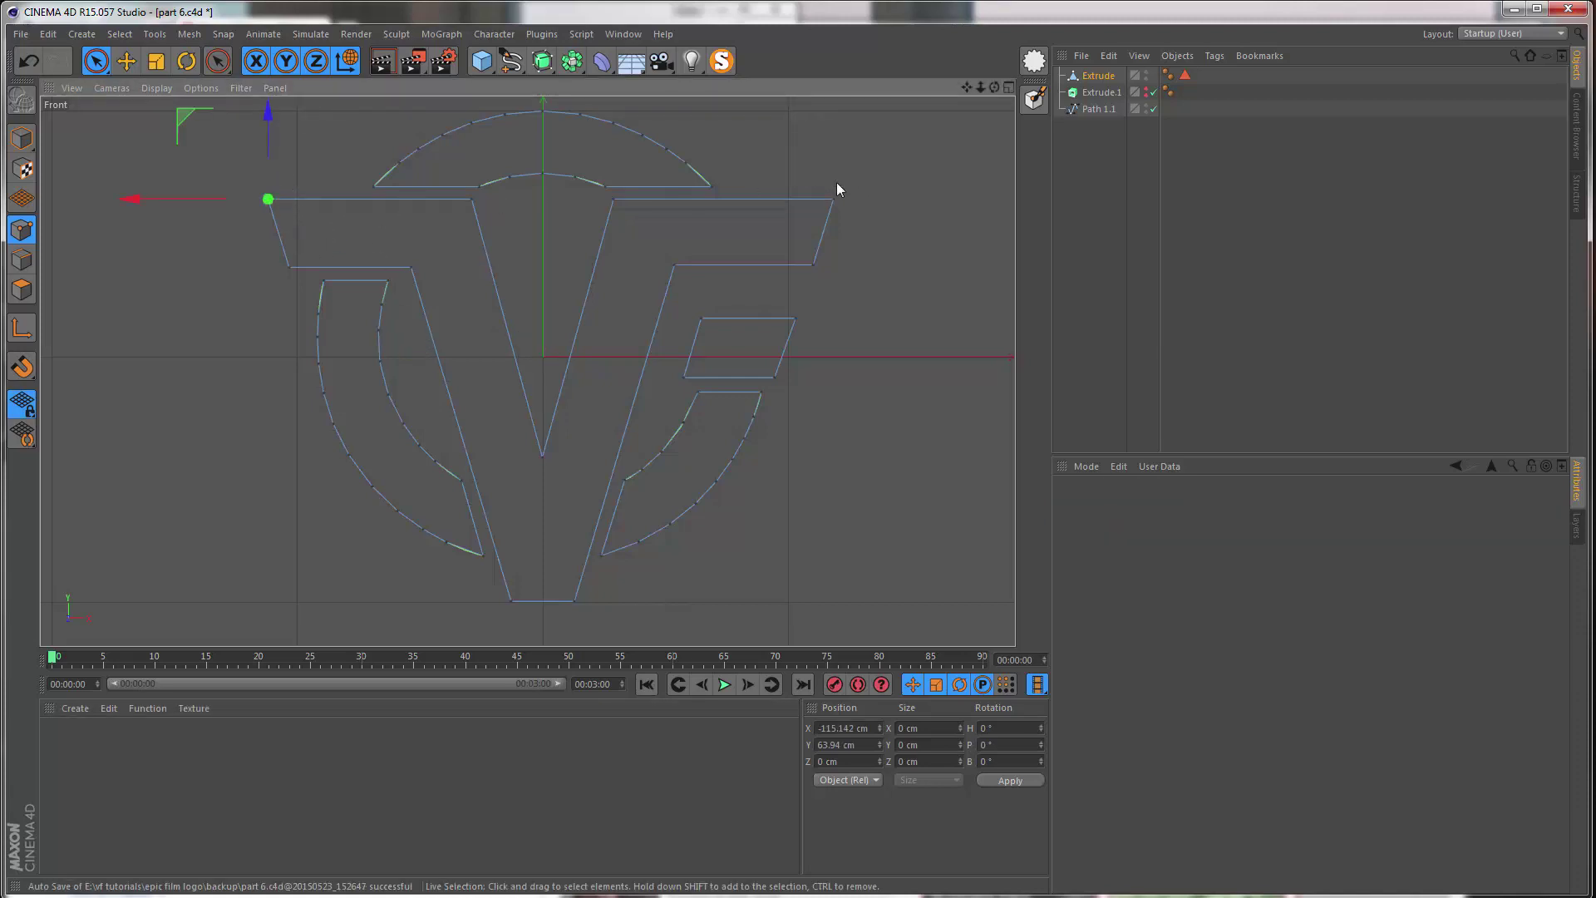
{"action": "left_click", "coordinate": [834, 198], "text": "shift"}
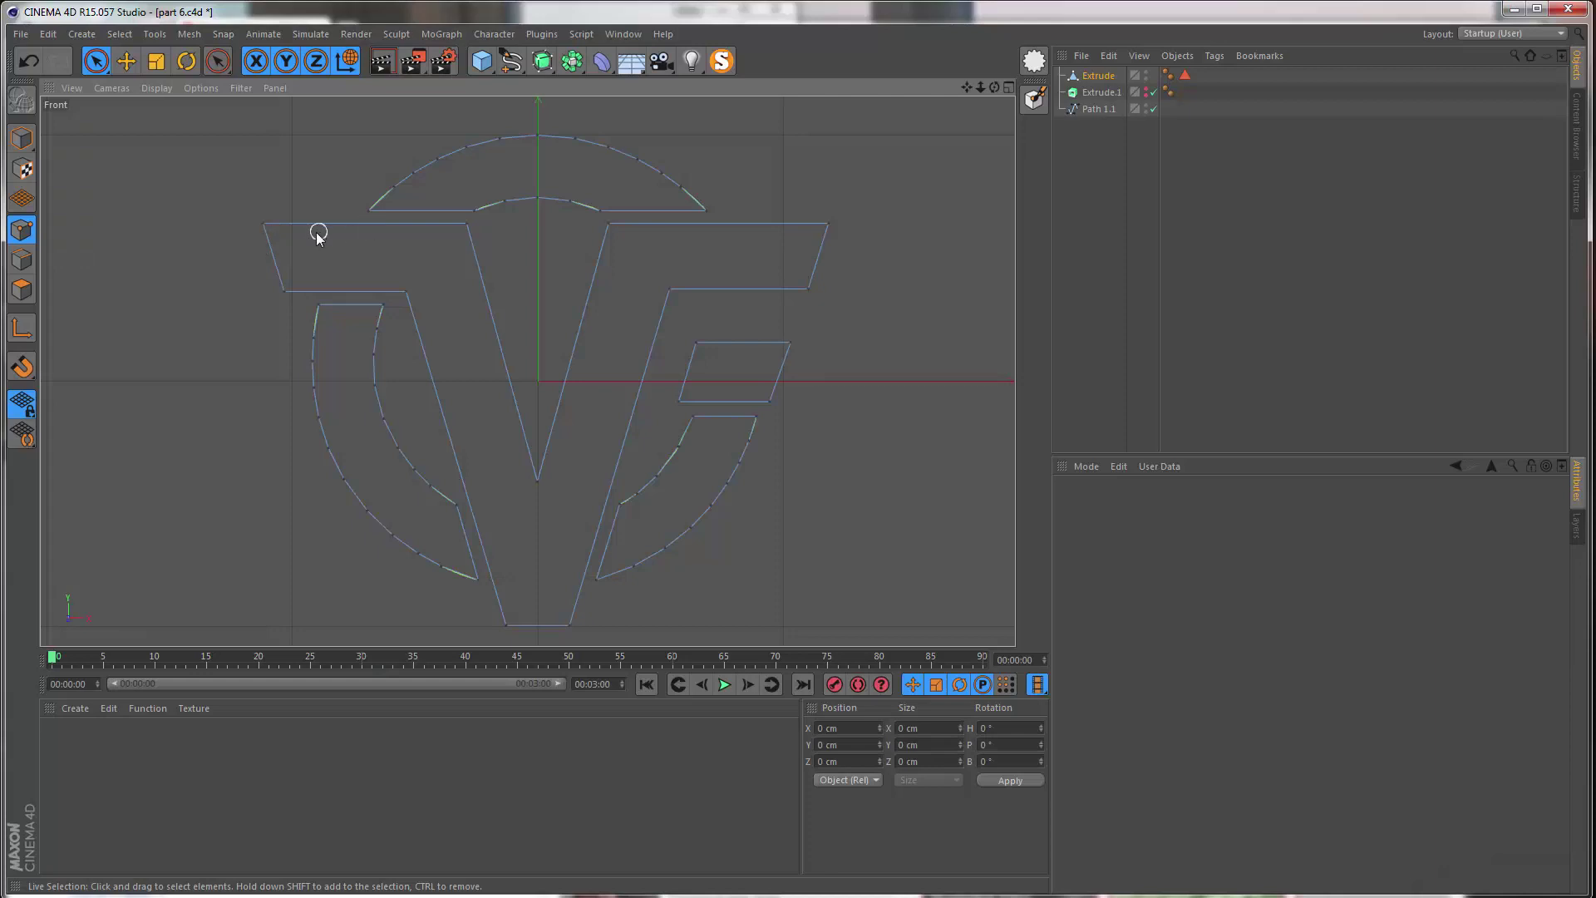
- Select the upper outer corner points of the V's two arms and the lowest corner point of each lower ring piece
{"action": "left_click", "coordinate": [264, 222]}
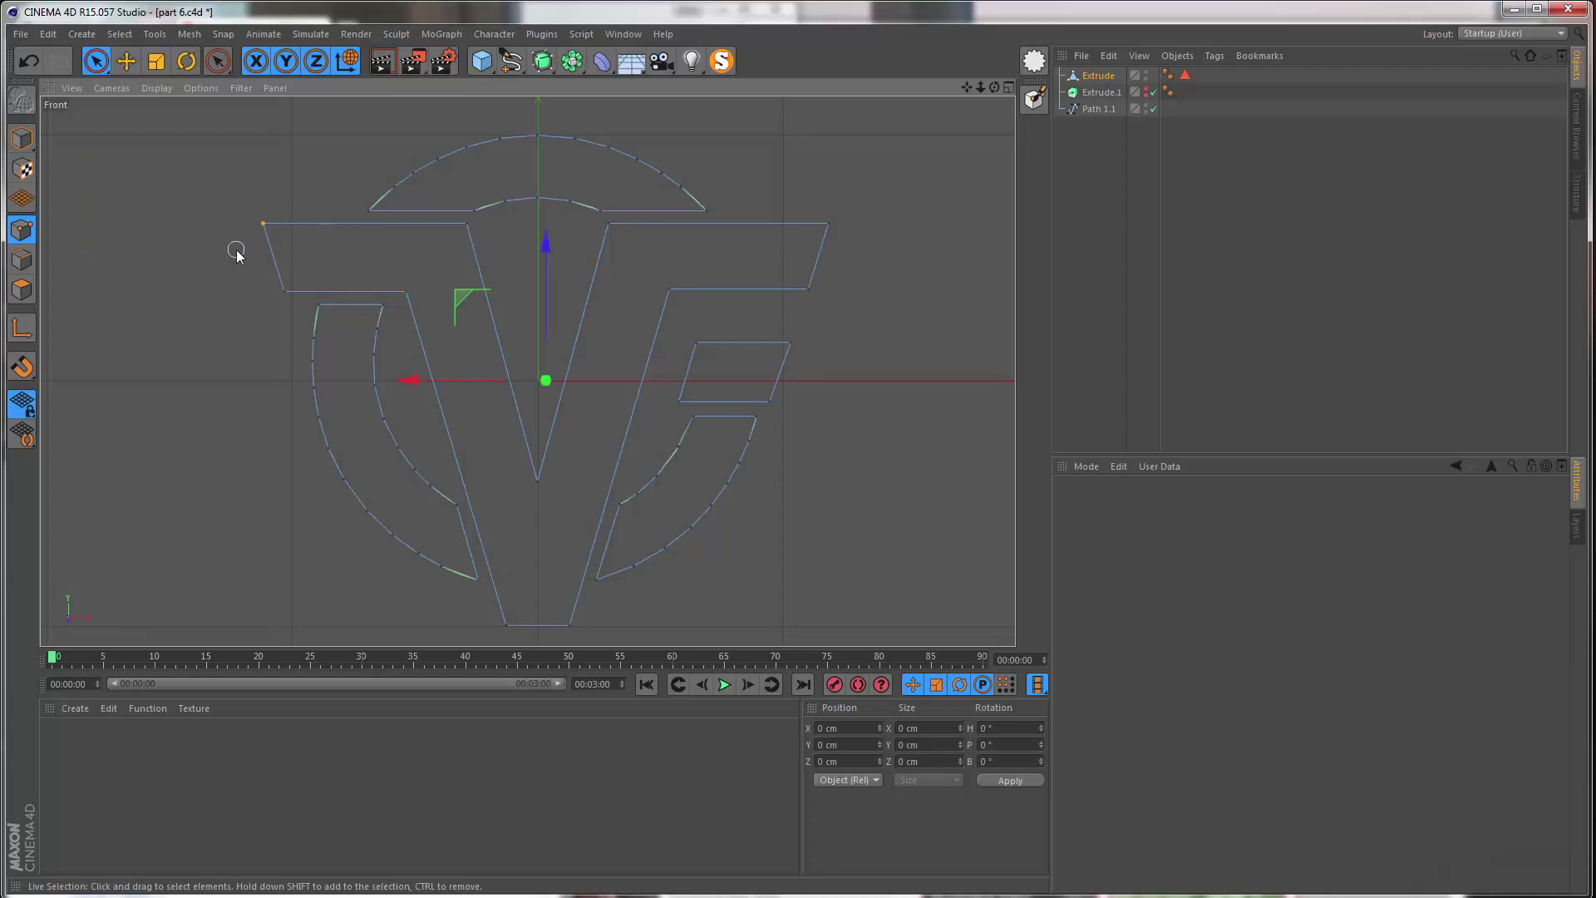
{"action": "left_click", "coordinate": [819, 223], "text": "shift"}
{"action": "middle_click_drag", "start_coordinate": [744, 292], "coordinate": [766, 256], "text": "alt"}
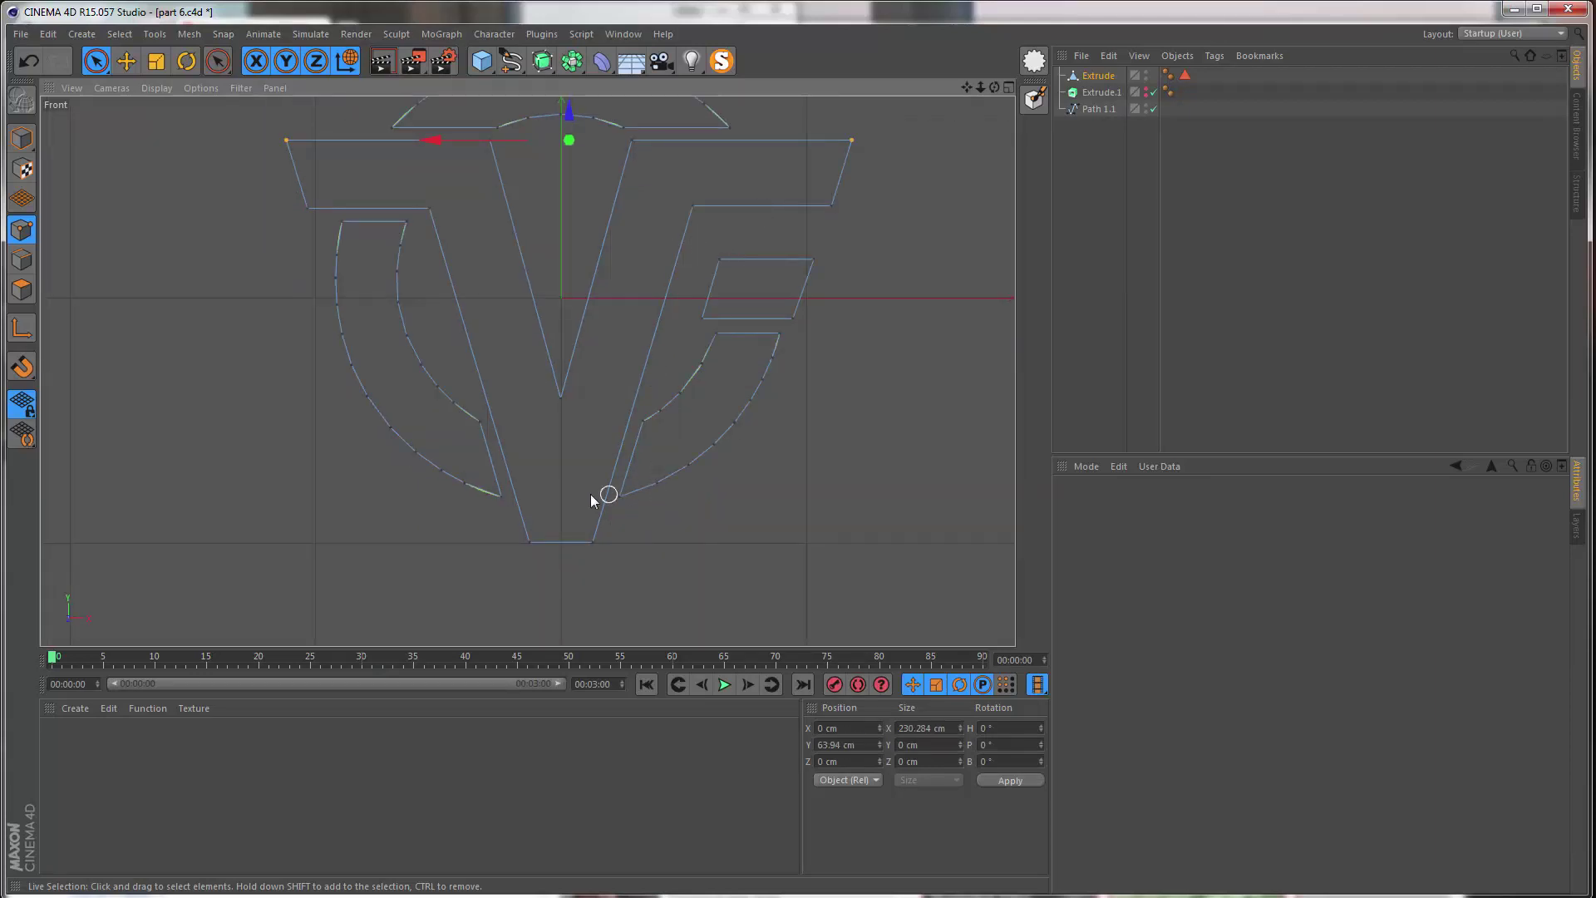
{"action": "scroll", "coordinate": [590, 494], "scroll_direction": "up", "scroll_amount": 3}
{"action": "left_click", "coordinate": [654, 506], "text": "shift"}
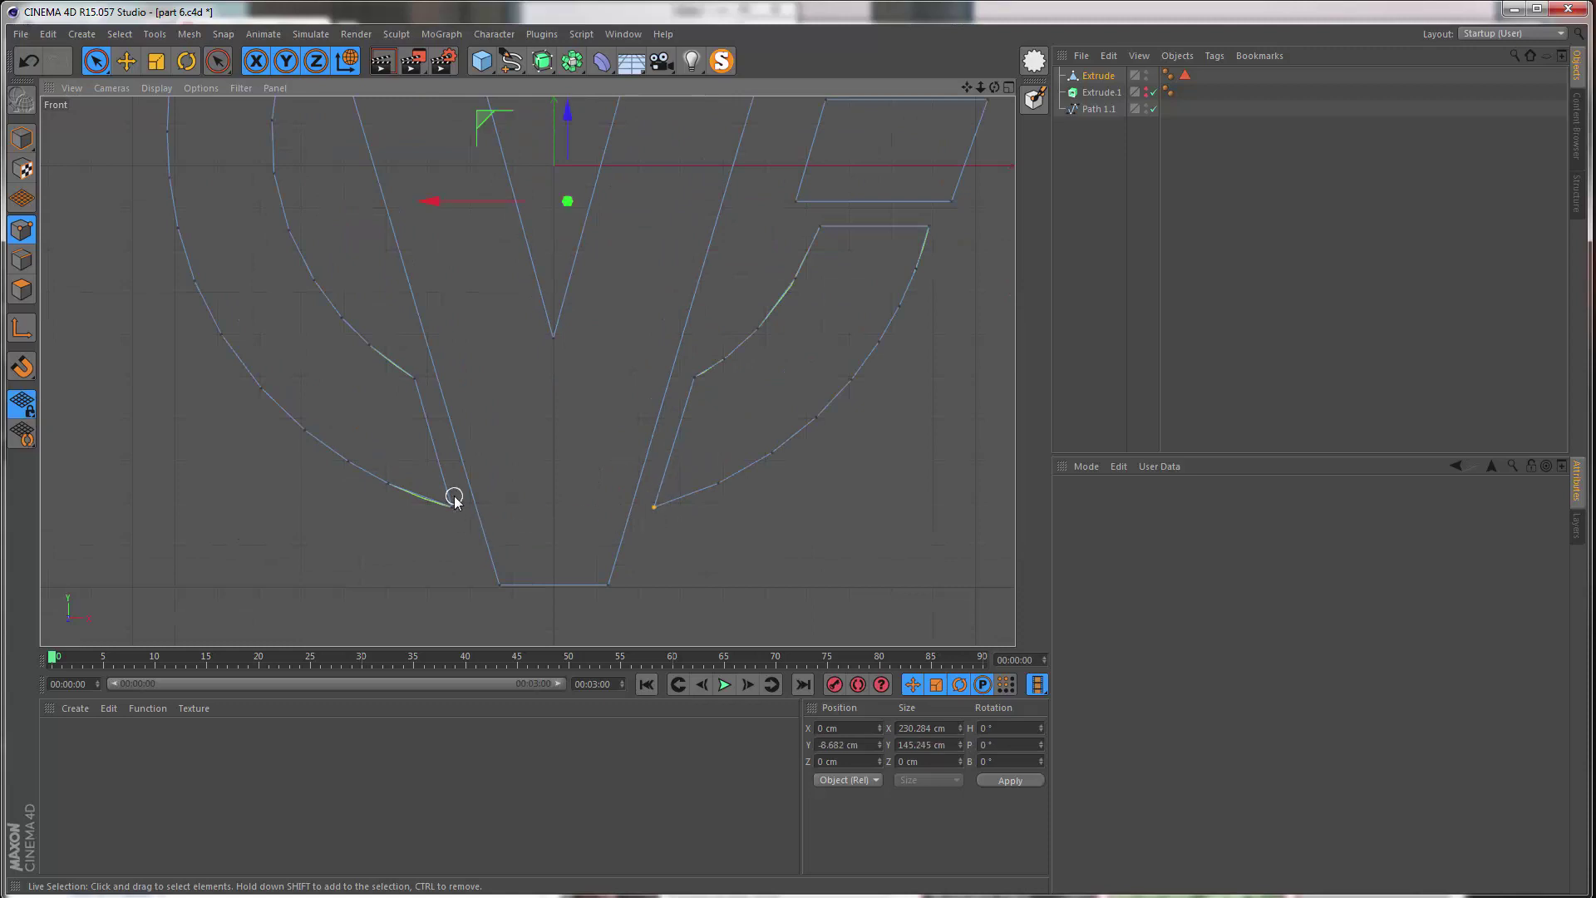
{"action": "middle_click_drag", "start_coordinate": [621, 383], "coordinate": [605, 510], "text": "alt"}
{"action": "scroll", "coordinate": [716, 378], "scroll_direction": "down", "scroll_amount": 3}
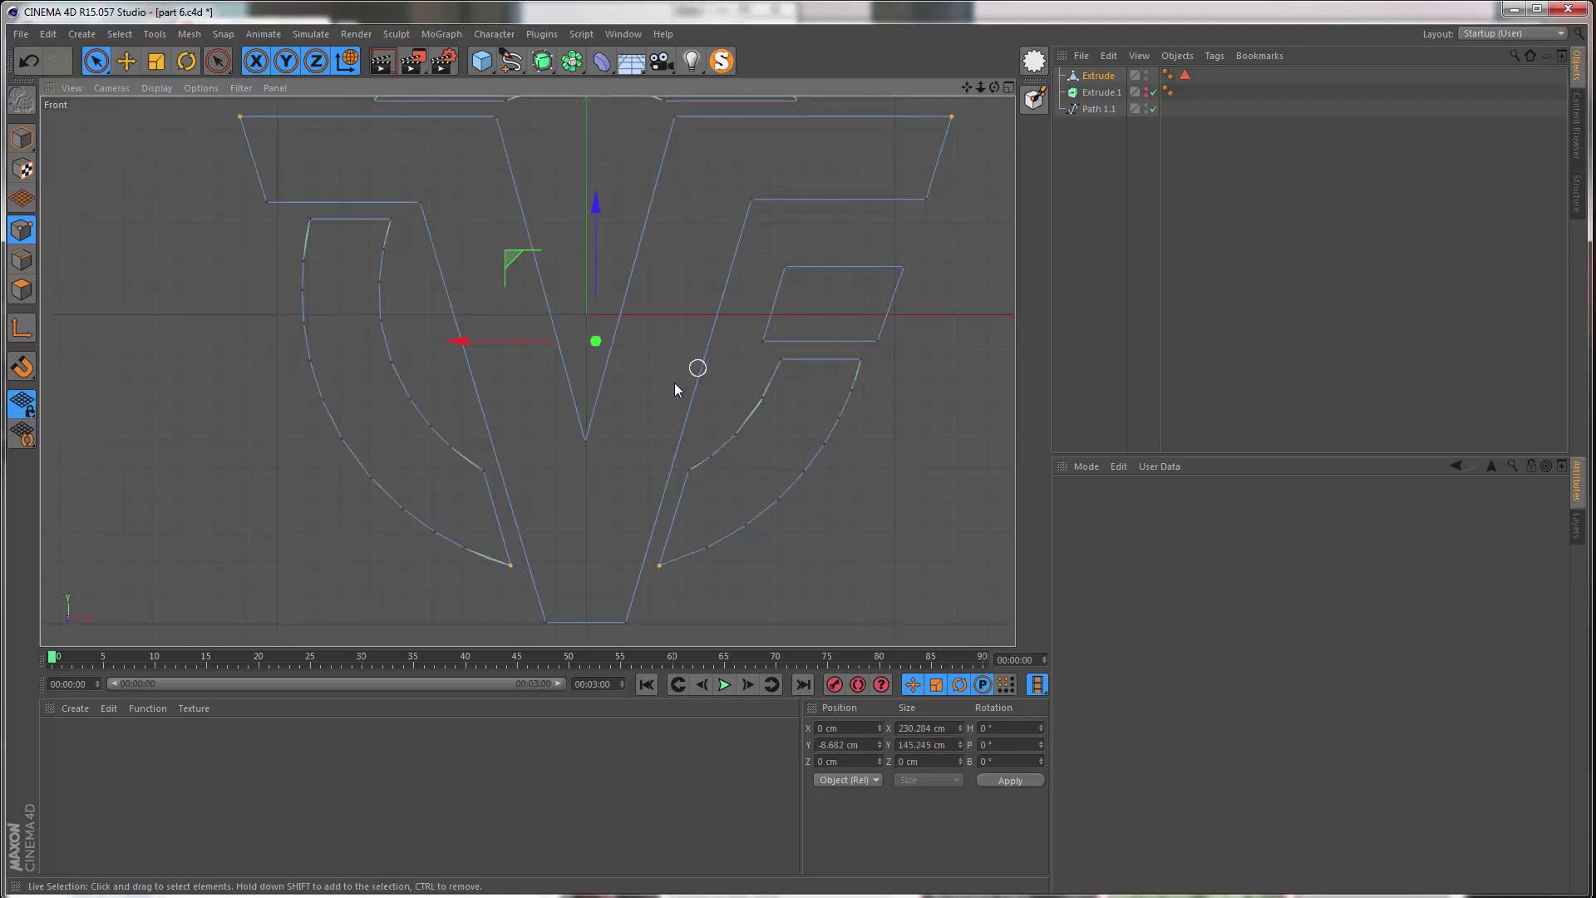
- Add the parallelogram's upper-right and lower-left corners and the top arc's two outer corners to the point selection
{"action": "mouse_move", "coordinate": [673, 391]}
{"action": "middle_mouse_down", "text": "alt"}
{"action": "mouse_move", "coordinate": [631, 427]}
{"action": "mouse_move", "coordinate": [630, 399]}
{"action": "mouse_move", "coordinate": [652, 406]}
{"action": "middle_mouse_up", "text": "alt"}
{"action": "left_click", "coordinate": [857, 300], "text": "shift"}
{"action": "left_click", "coordinate": [720, 374], "text": "shift"}
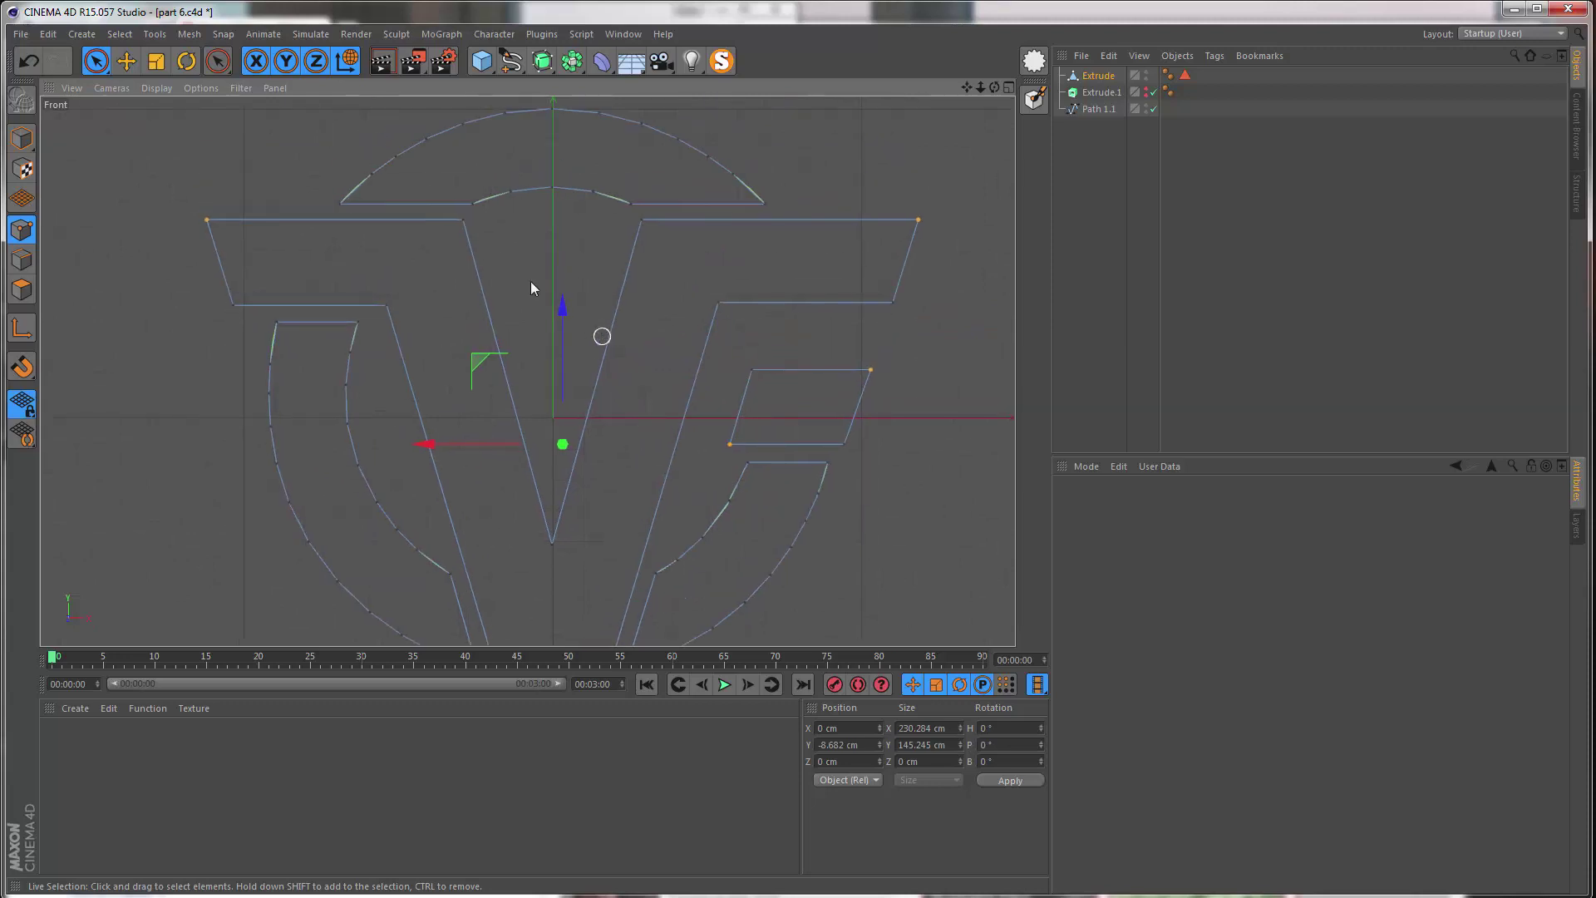
{"action": "left_click", "coordinate": [340, 204], "text": "shift"}
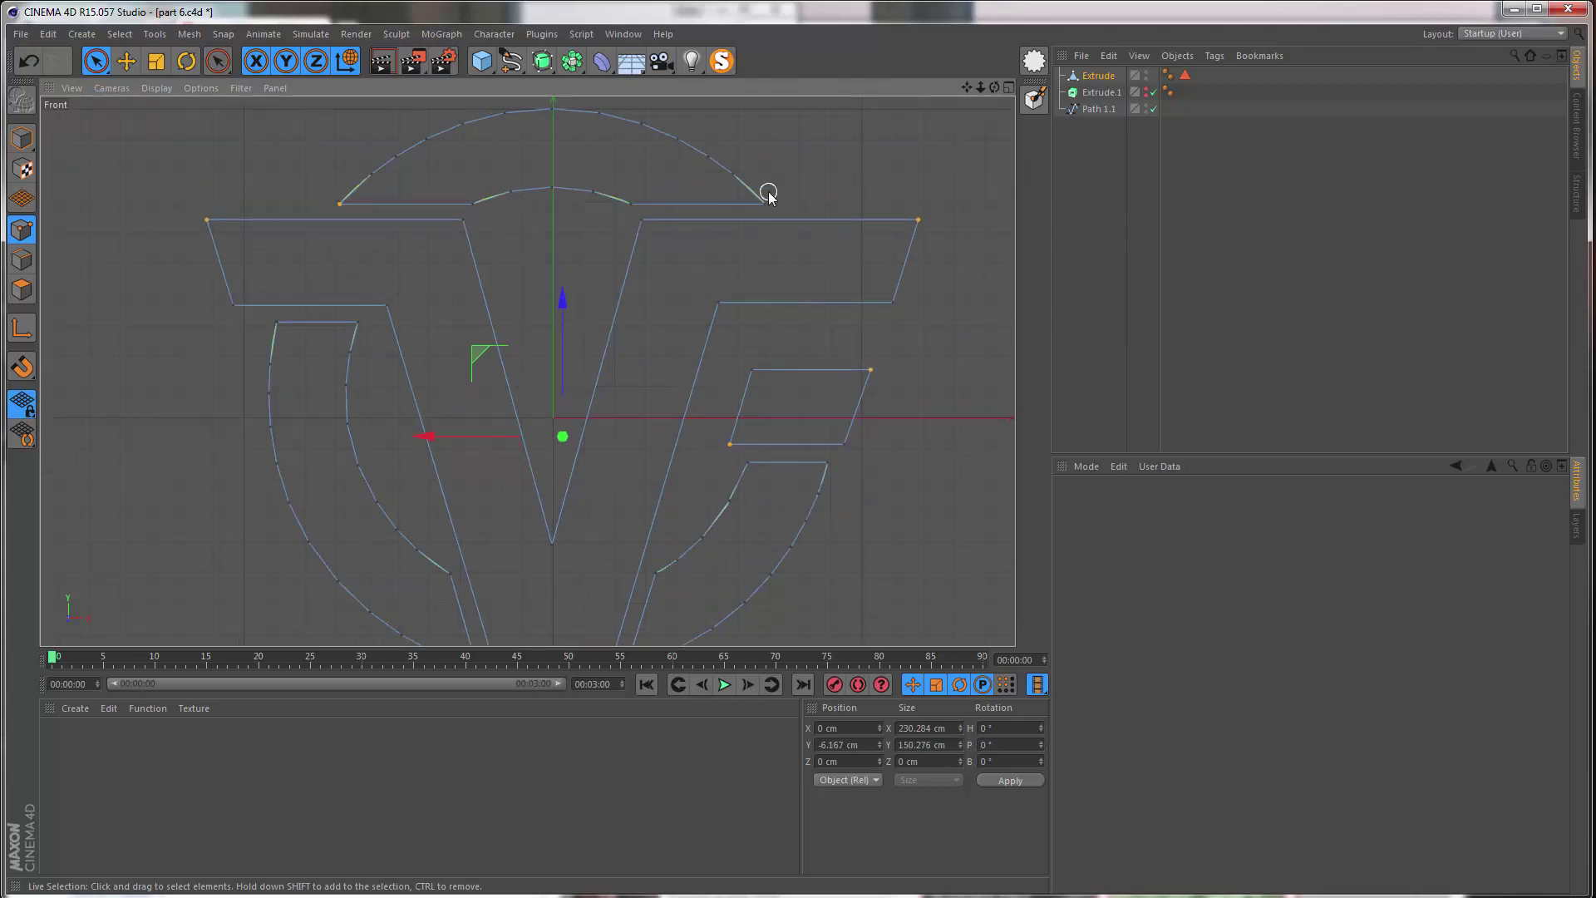
{"action": "mouse_move", "coordinate": [724, 217]}
{"action": "right_mouse_down", "text": "alt"}
{"action": "mouse_move", "coordinate": [698, 239]}
{"action": "mouse_move", "coordinate": [731, 192]}
{"action": "right_mouse_up", "text": "alt"}
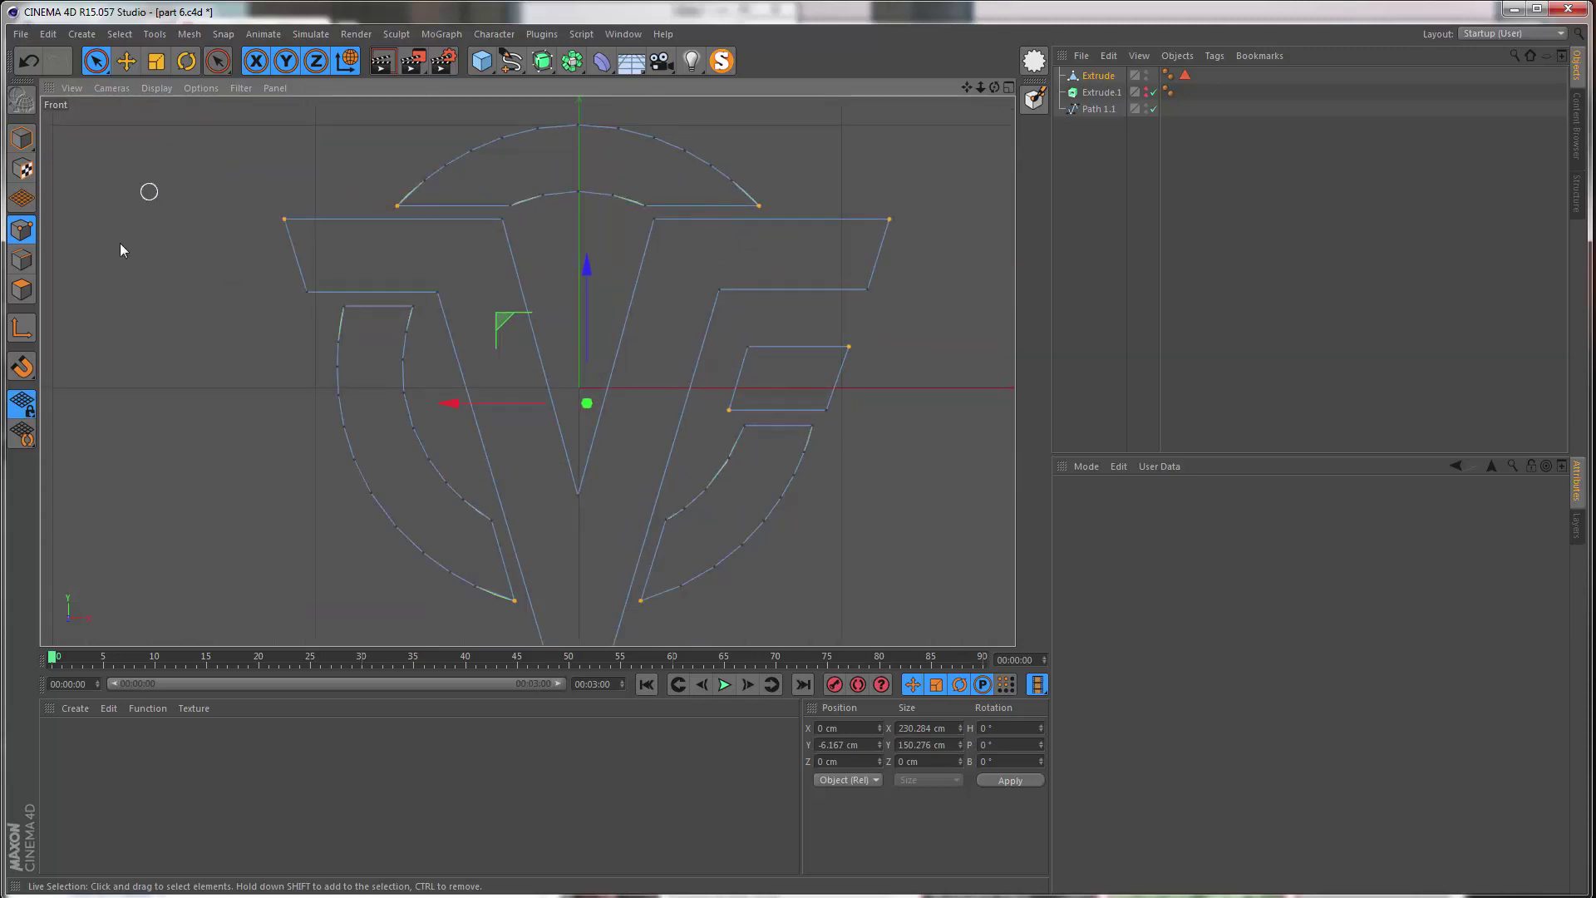
- Bevel the eight selected corner points with an offset of 10 cm
{"action": "middle_click_drag", "start_coordinate": [589, 245], "coordinate": [507, 283], "text": "alt"}
{"action": "right_click_drag", "start_coordinate": [630, 231], "coordinate": [724, 193], "text": "alt"}
{"action": "right_click", "coordinate": [722, 229]}
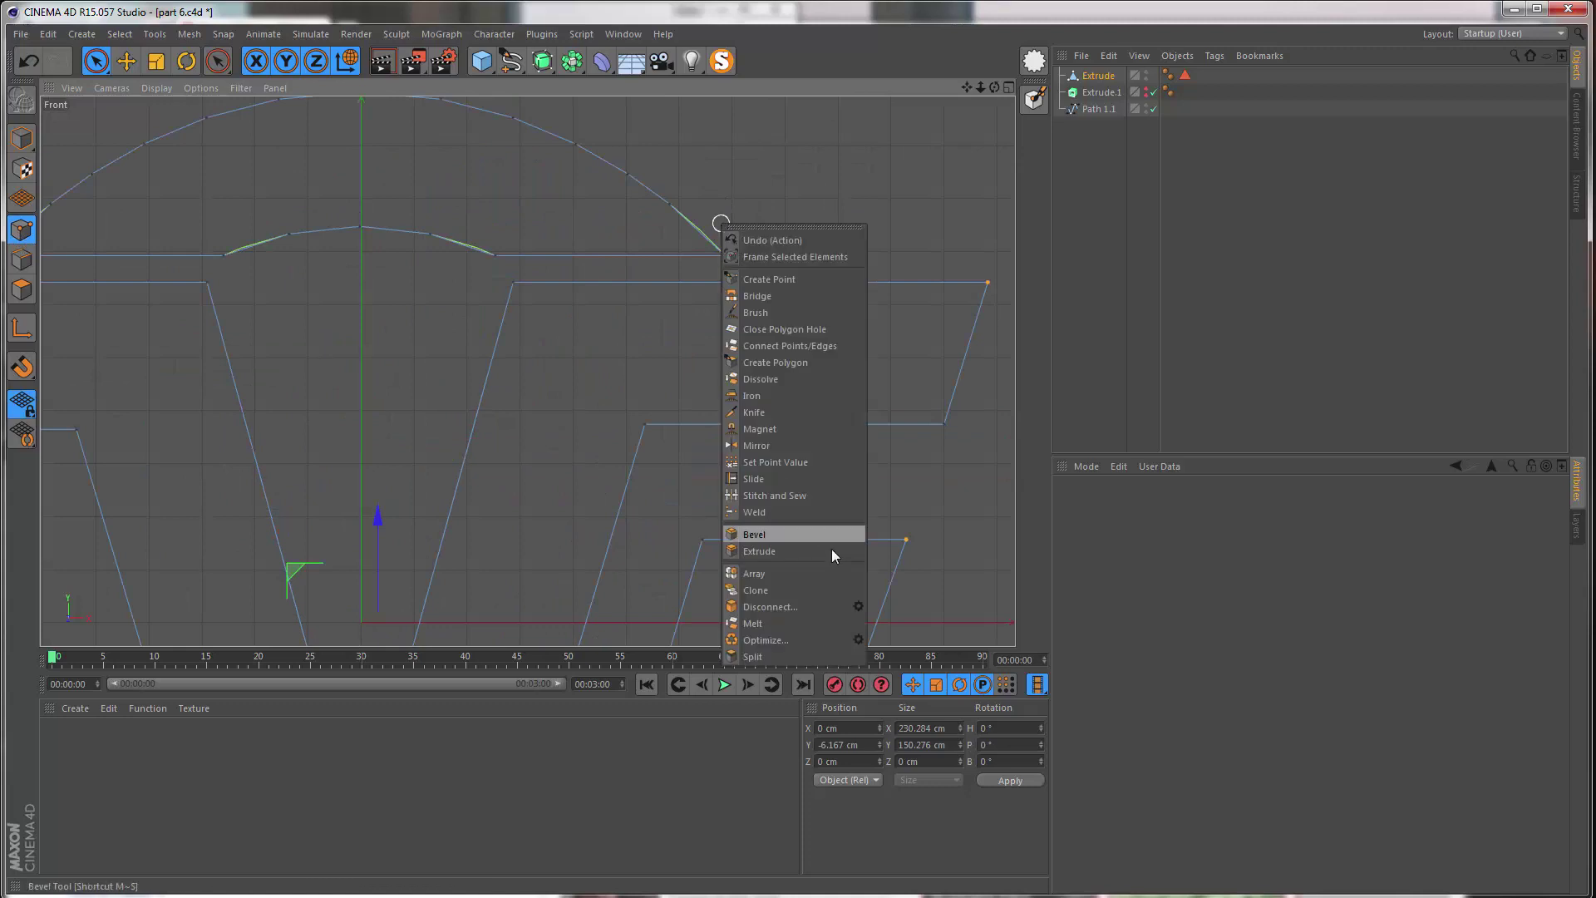
{"action": "left_click", "coordinate": [785, 533]}
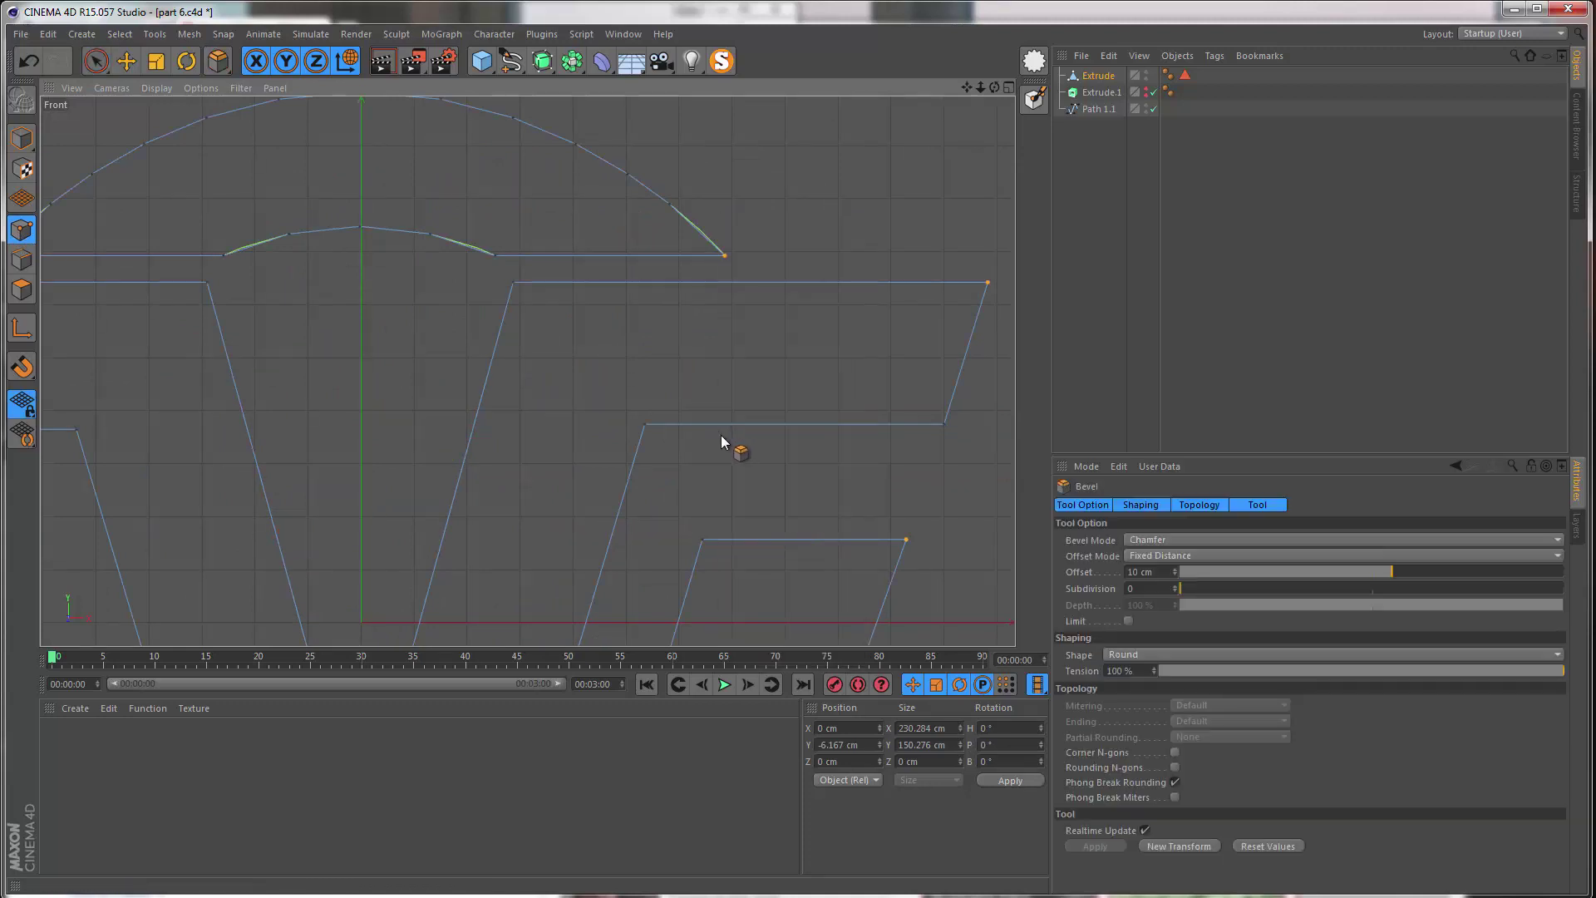
{"action": "left_click_drag", "start_coordinate": [719, 435], "coordinate": [782, 435]}
{"action": "key", "text": "ctrl+z"}
{"action": "type", "text": "10"}
{"action": "key", "text": "Return"}
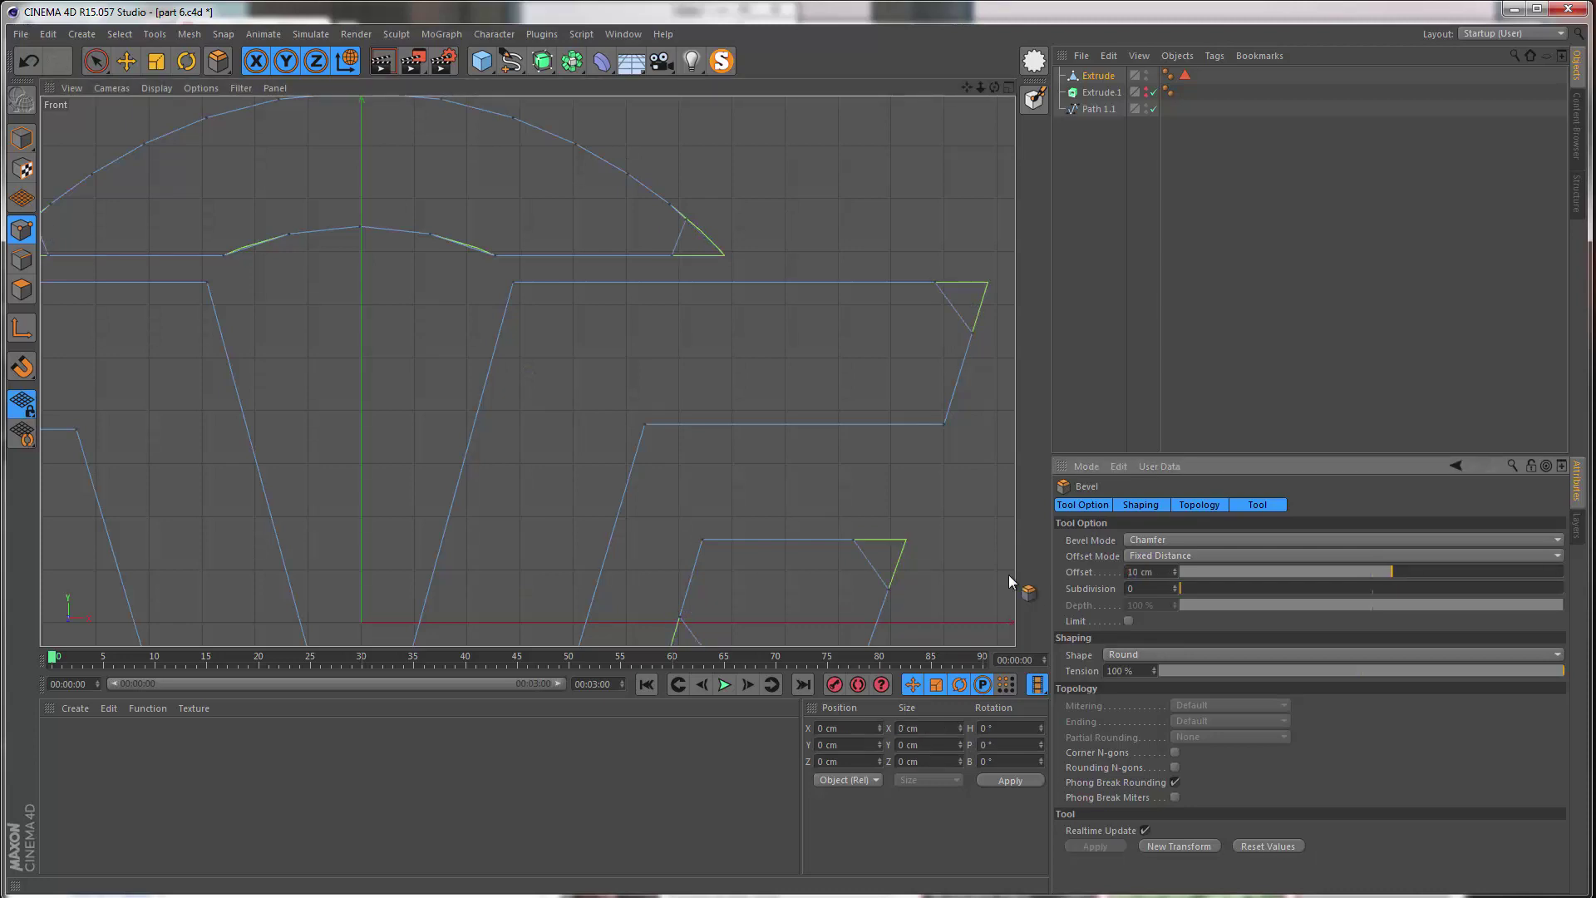
- Try to bevel the upper outer corner point of the lower-right ring piece with an offset of 10 cm
{"action": "scroll", "coordinate": [665, 365], "scroll_direction": "down", "scroll_amount": 5}
{"action": "middle_click_drag", "start_coordinate": [640, 344], "coordinate": [638, 310], "text": "alt"}
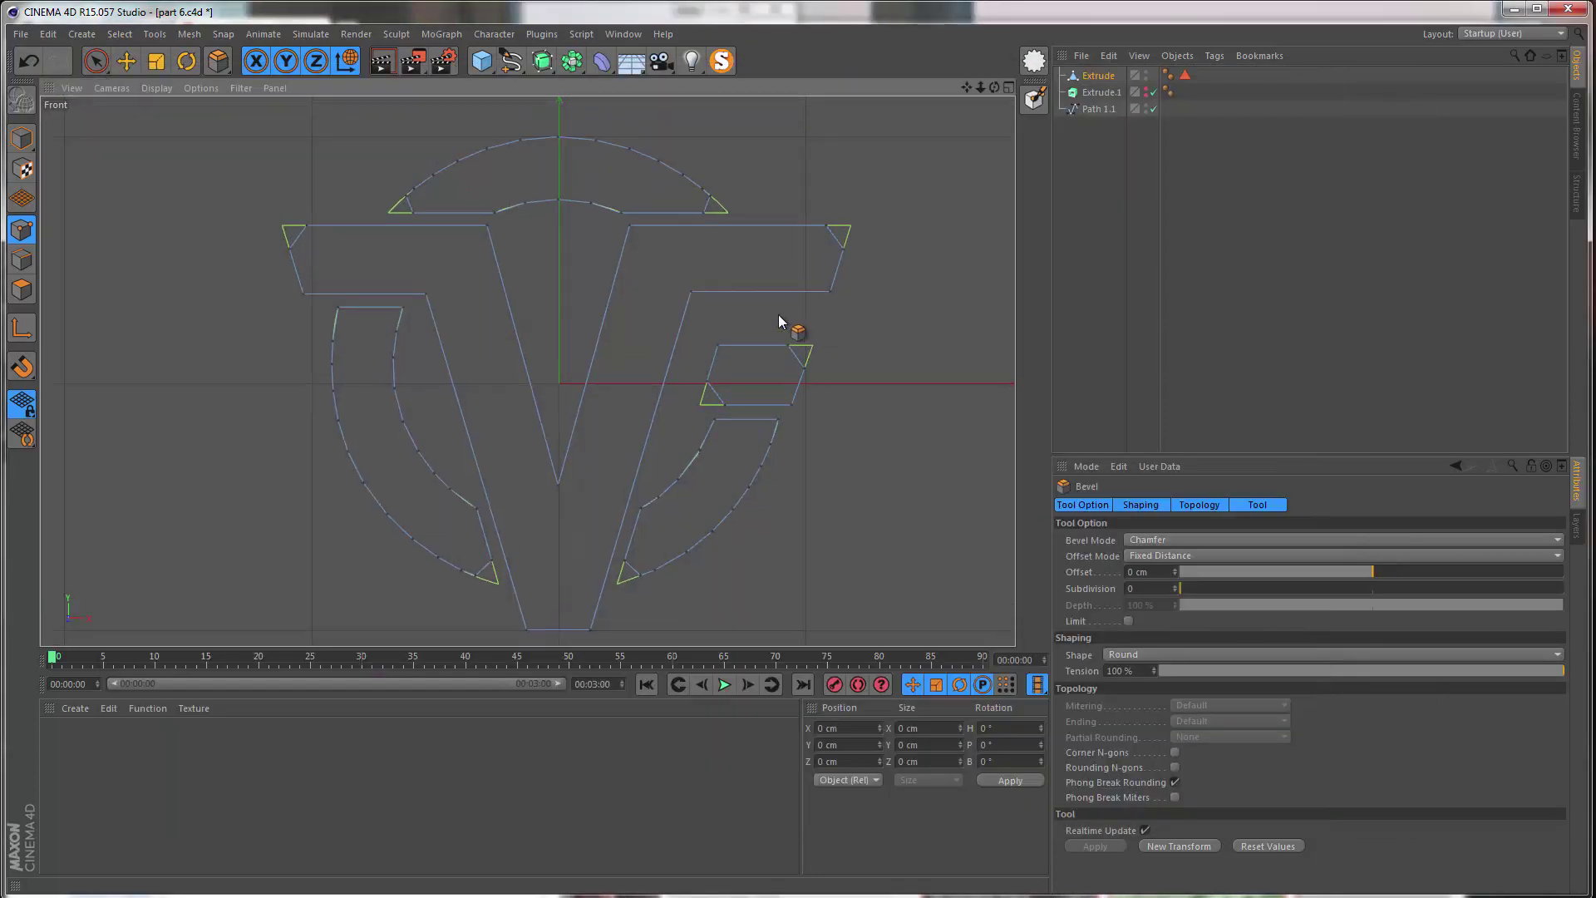
{"action": "key", "text": "space"}
{"action": "scroll", "coordinate": [766, 416], "scroll_direction": "up", "scroll_amount": 3}
{"action": "left_click", "coordinate": [783, 426]}
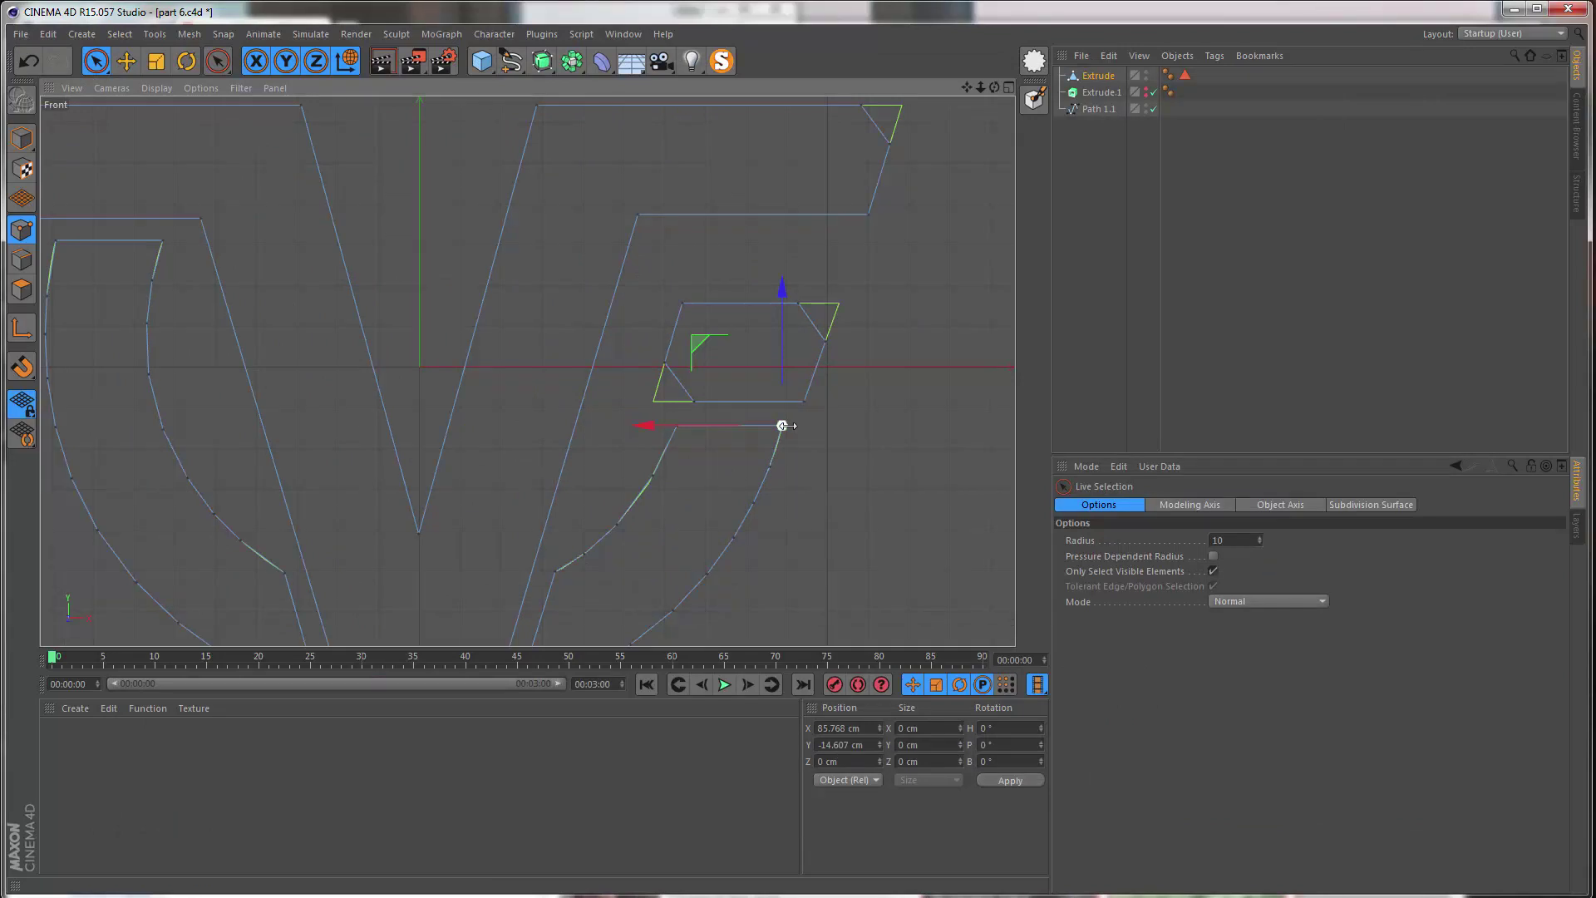
{"action": "right_click", "coordinate": [783, 426]}
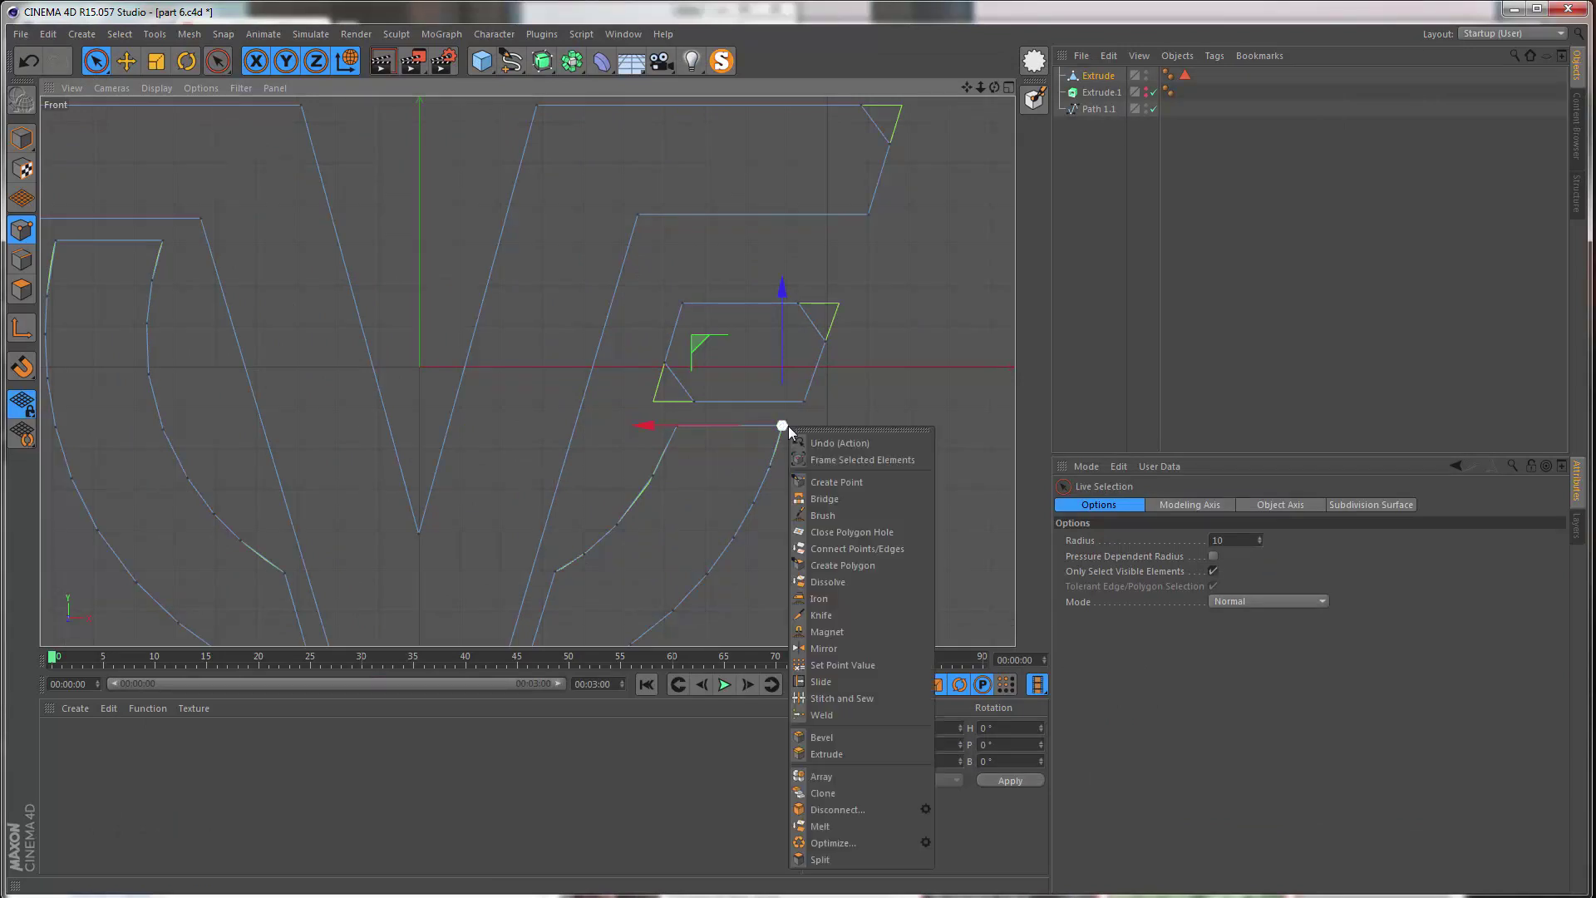
{"action": "left_click", "coordinate": [853, 738]}
{"action": "type", "text": "10"}
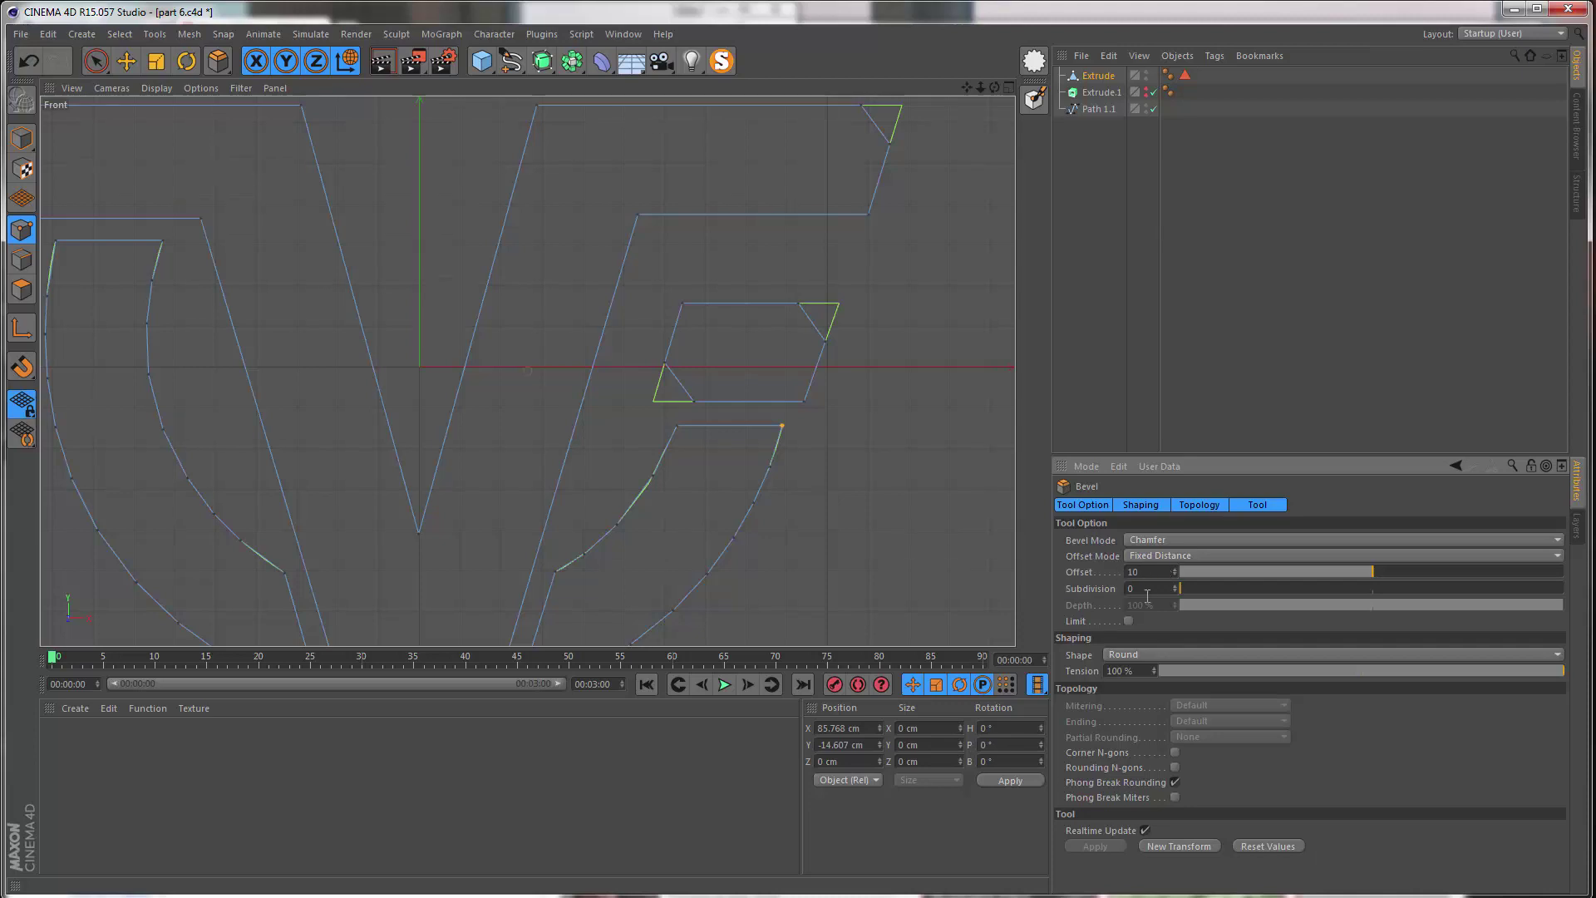
{"action": "key", "text": "Return"}
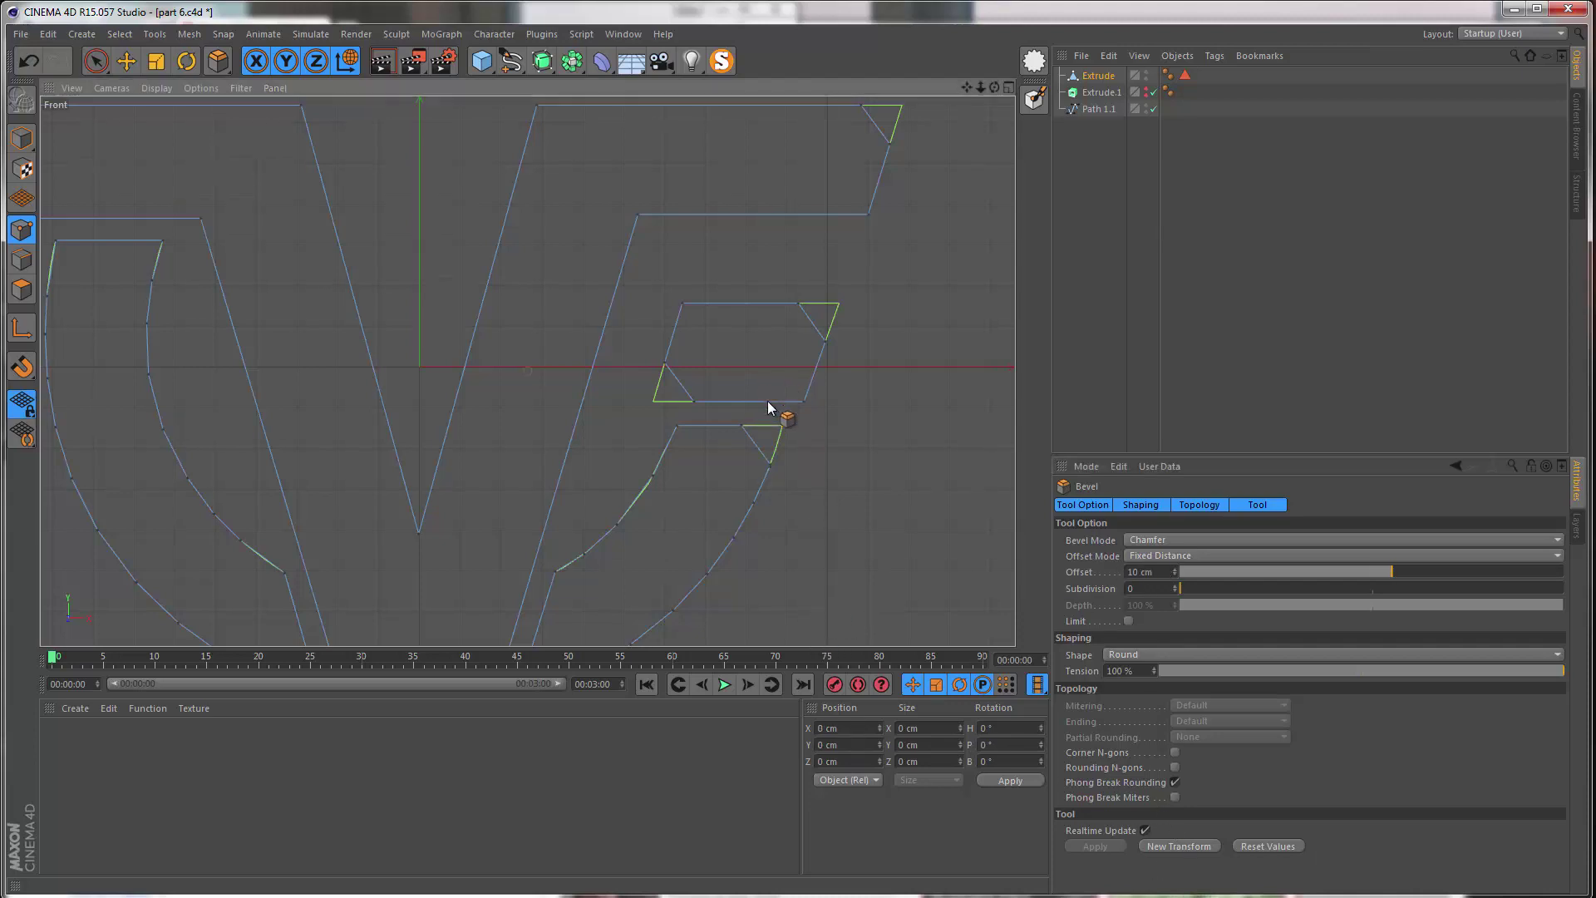
- Try to delete the extra curve point just below the bevel on the lower-right ring piece's outer edge
{"action": "right_click_drag", "start_coordinate": [759, 477], "coordinate": [952, 298], "text": "alt"}
{"action": "key", "text": "space"}
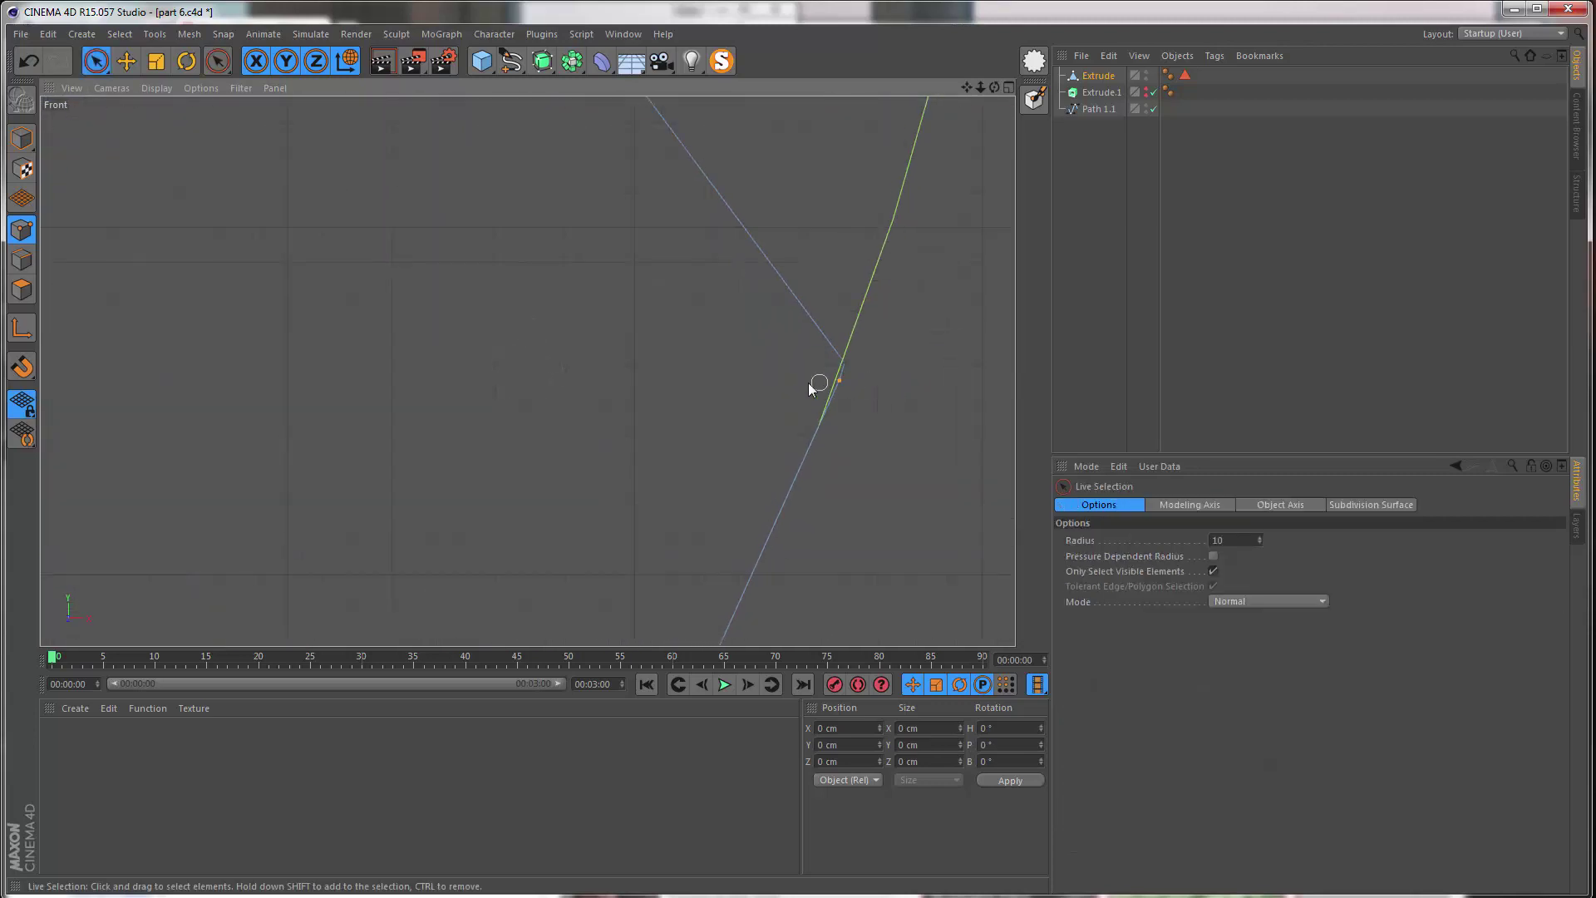
{"action": "left_click", "coordinate": [845, 359]}
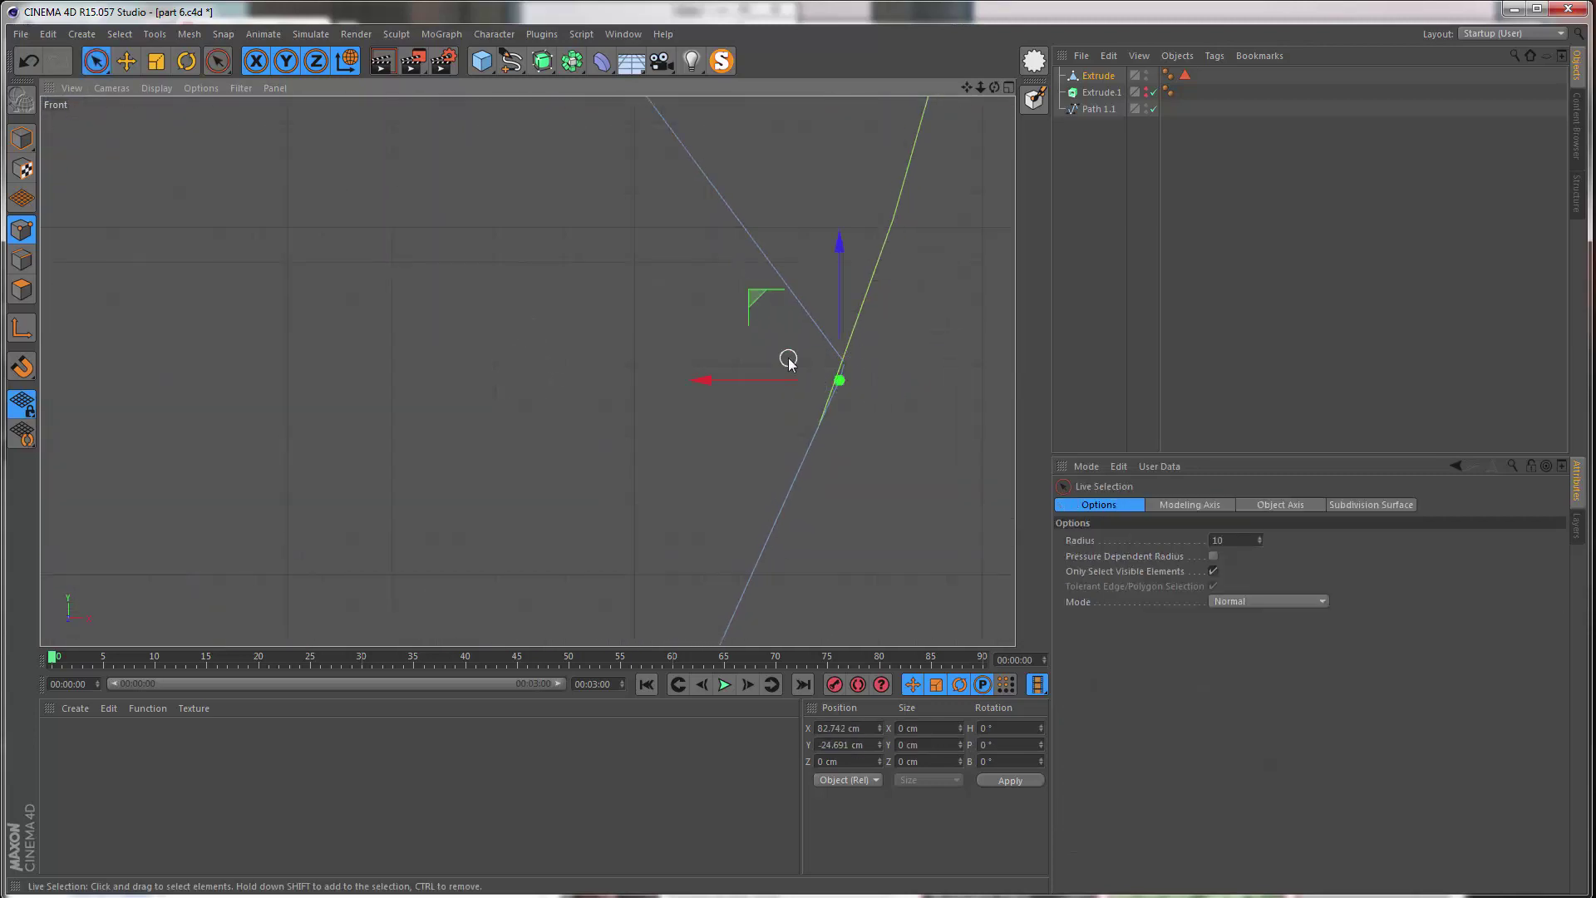
{"action": "key", "text": "Delete"}
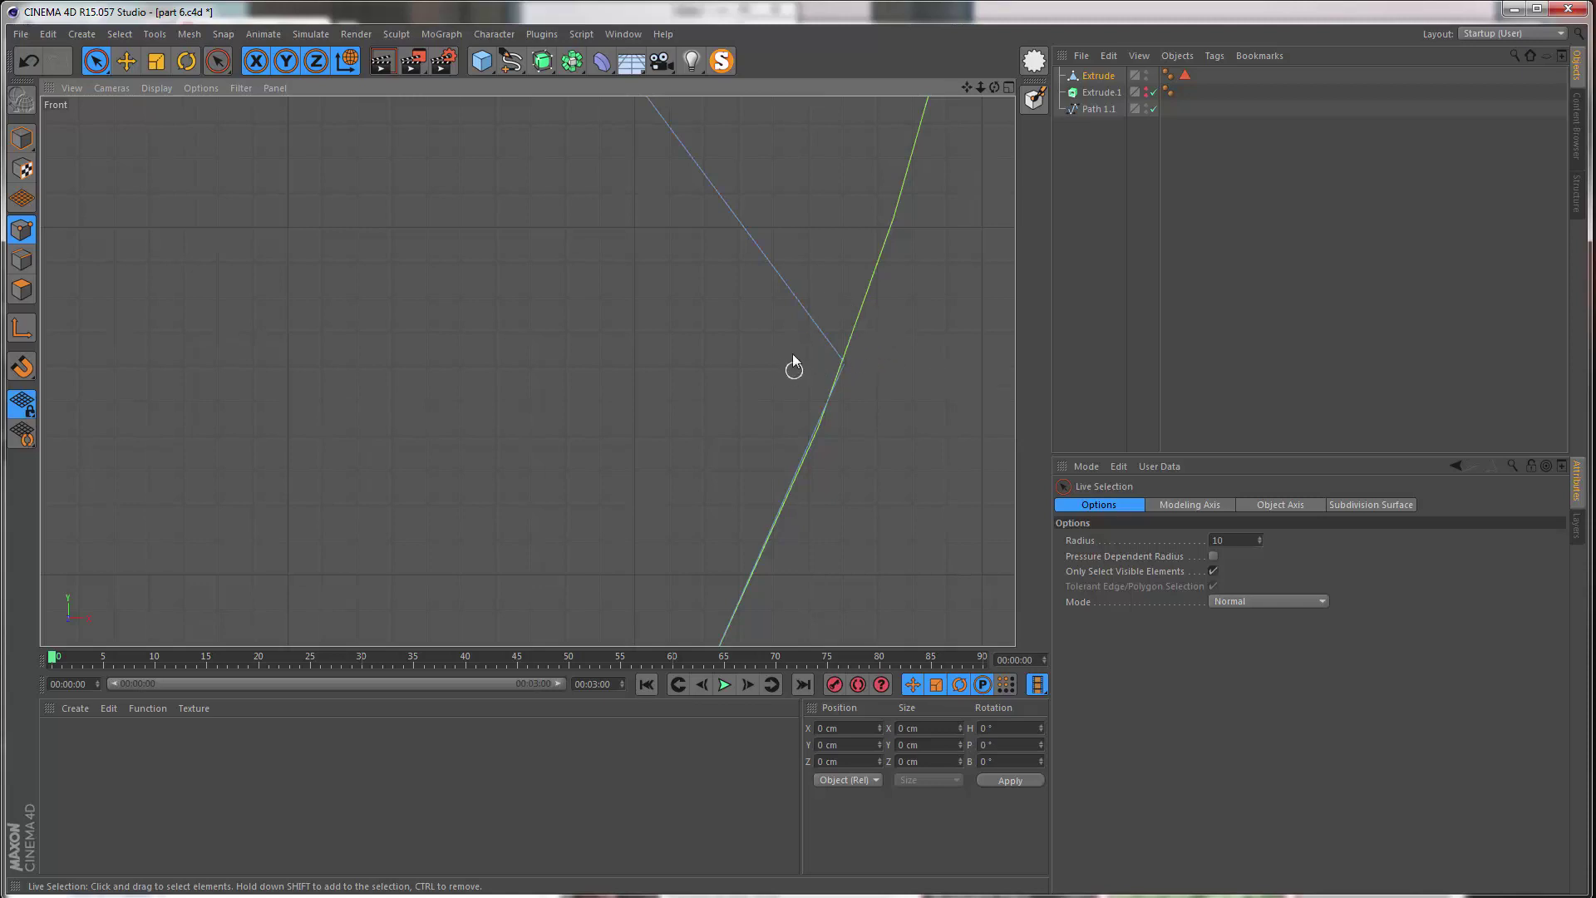
{"action": "scroll", "coordinate": [613, 381], "scroll_direction": "down", "scroll_amount": 5}
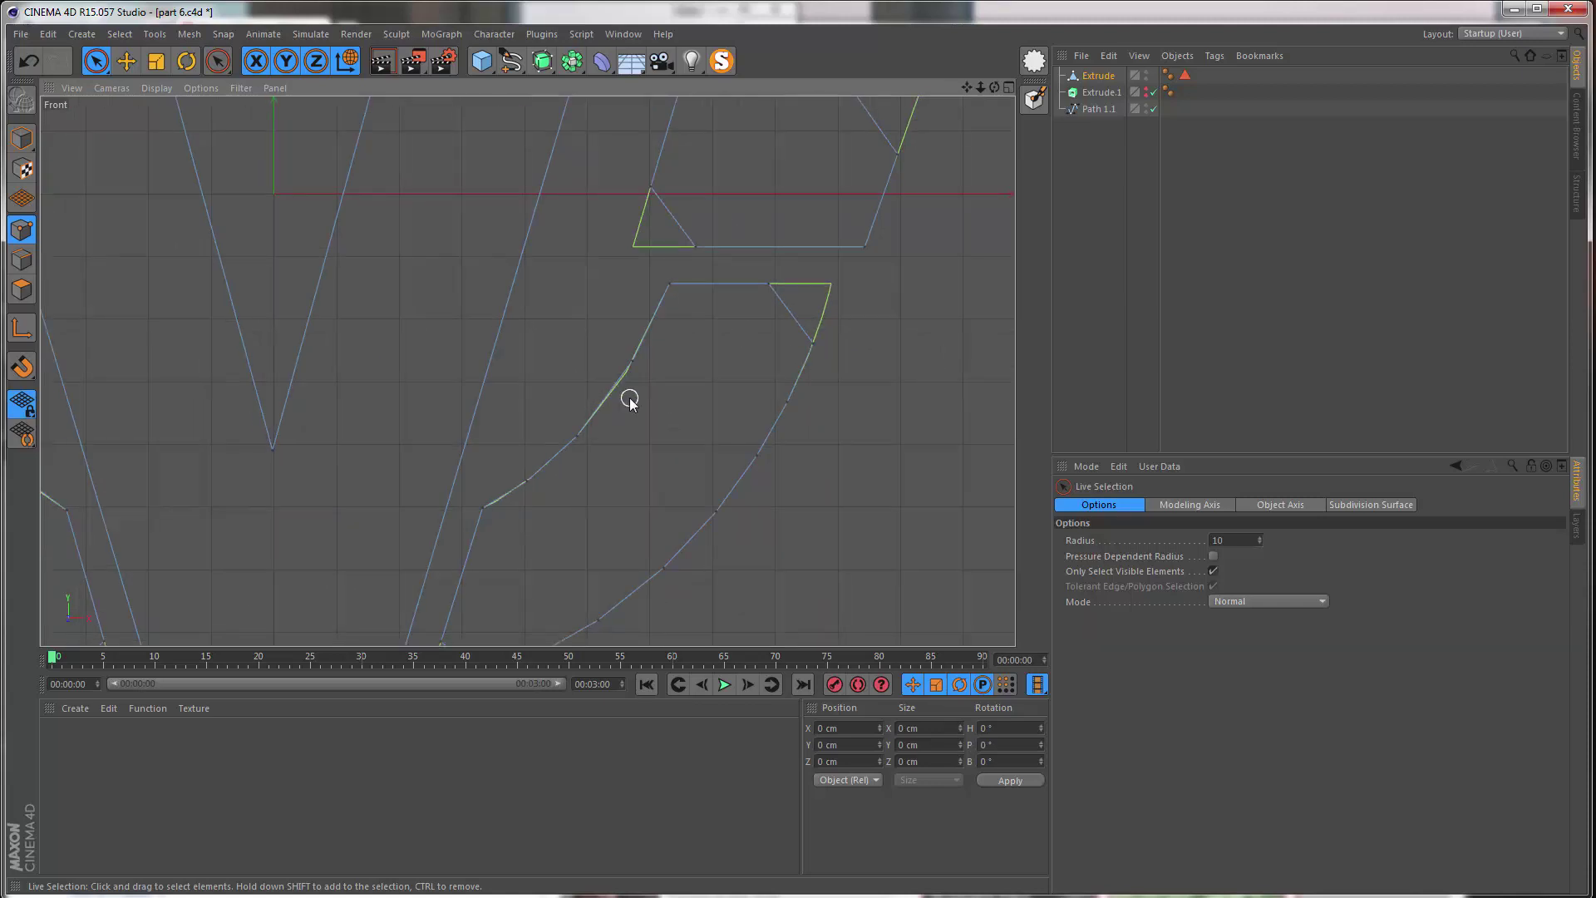
{"action": "scroll", "coordinate": [597, 384], "scroll_direction": "down", "scroll_amount": 4}
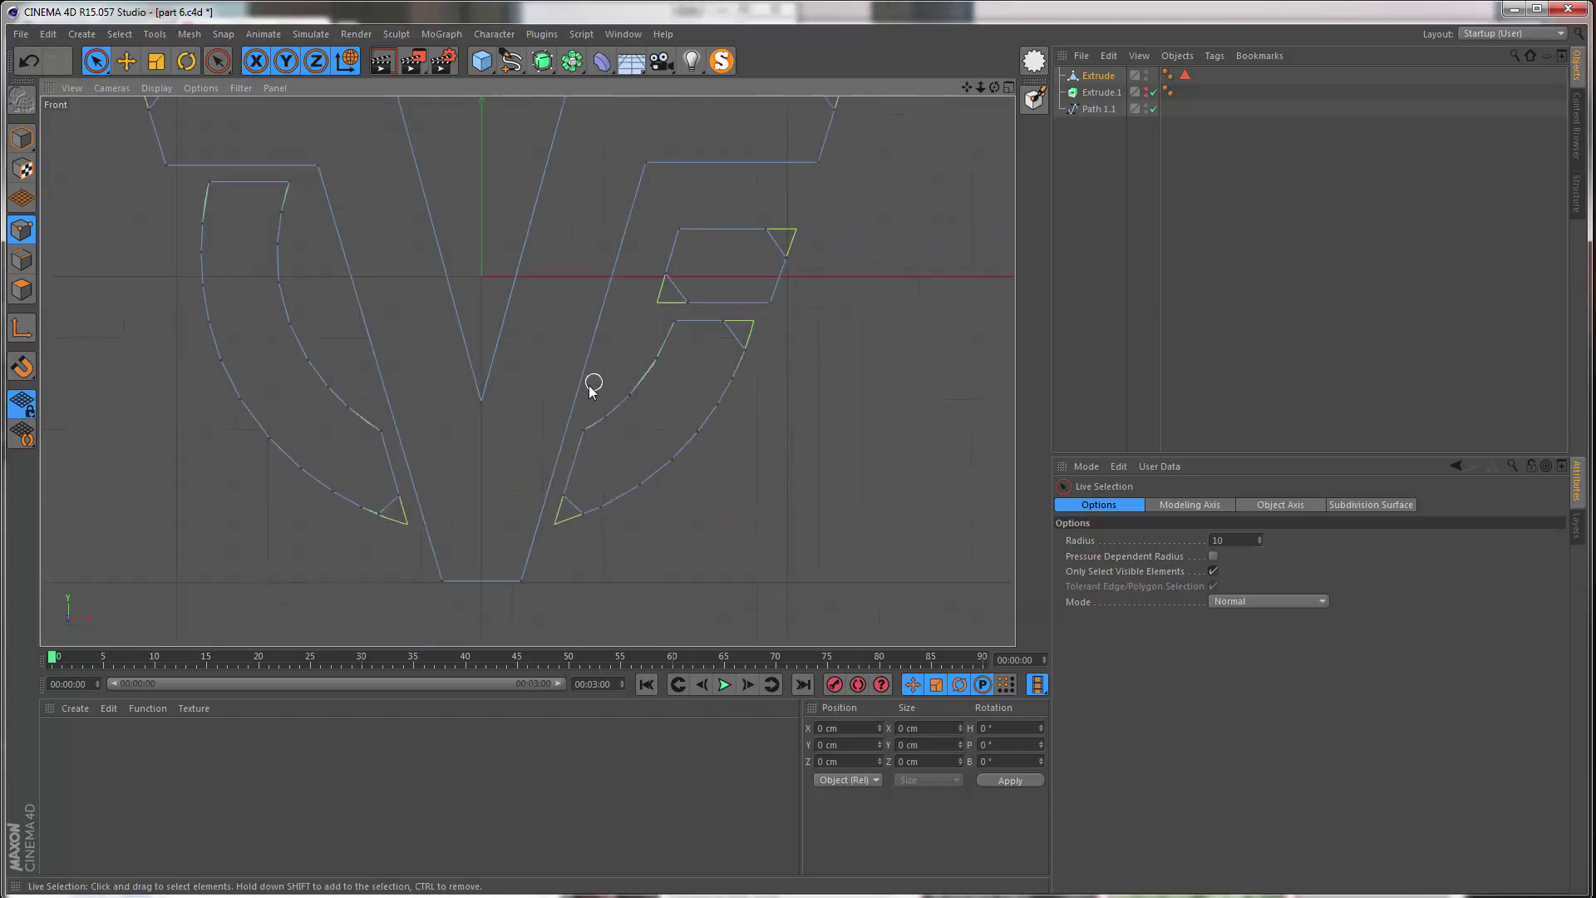
{"action": "middle_click_drag", "start_coordinate": [585, 395], "coordinate": [690, 413], "text": "alt"}
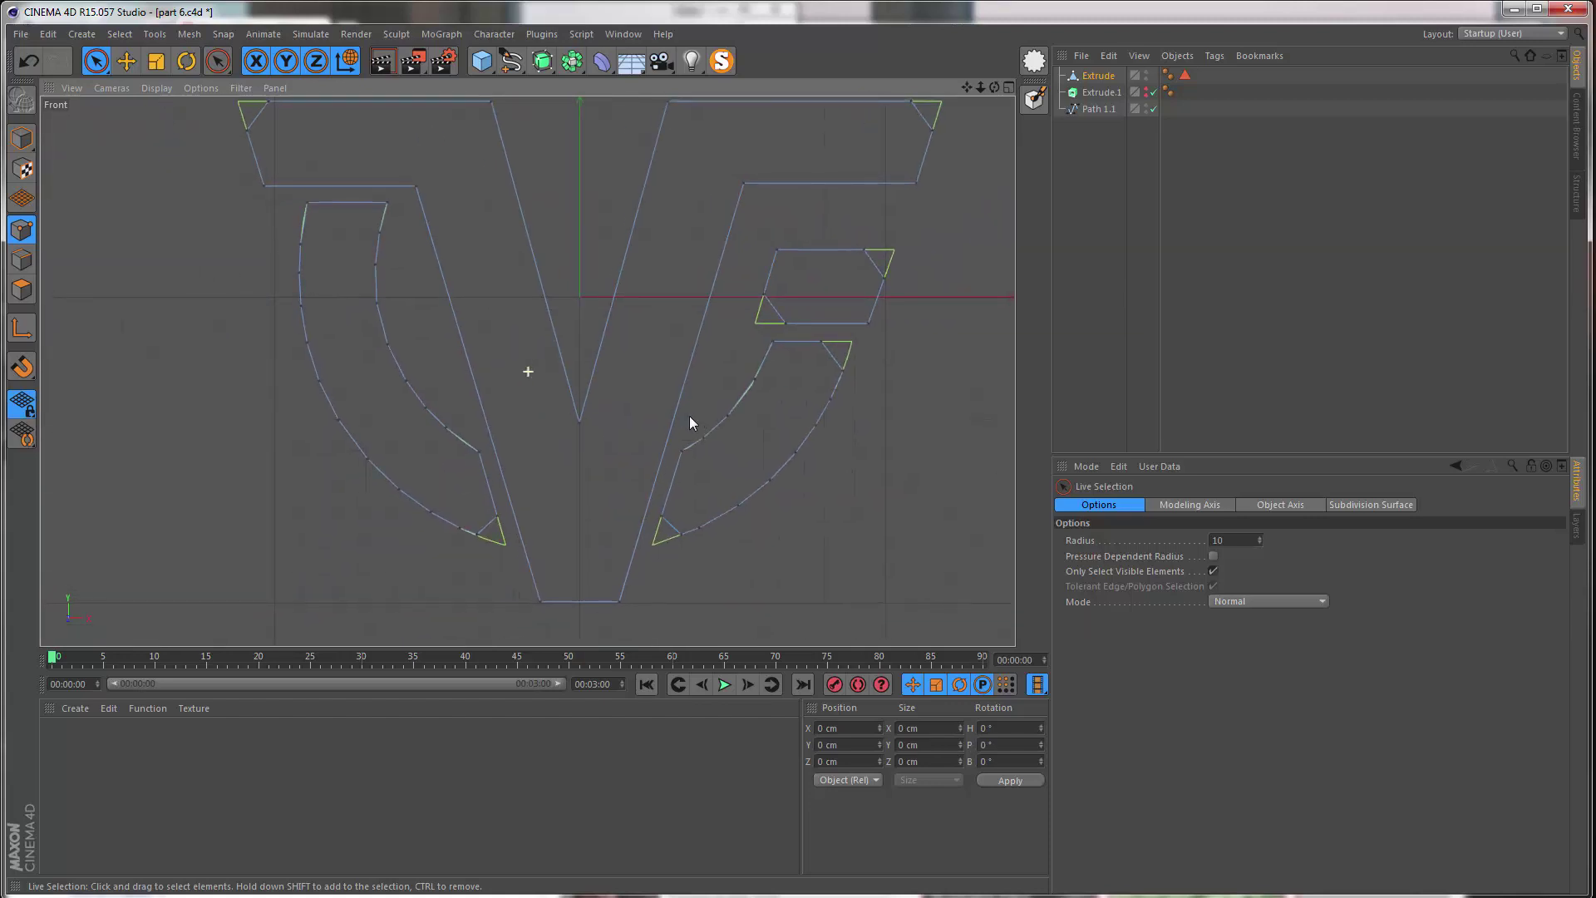
- Undo the point deletion and the bevel on the lower-right ring piece's upper outer corner
{"action": "key", "text": "ctrl+z"}
{"action": "key", "text": "ctrl+z"}
{"action": "key", "text": "ctrl+z"}
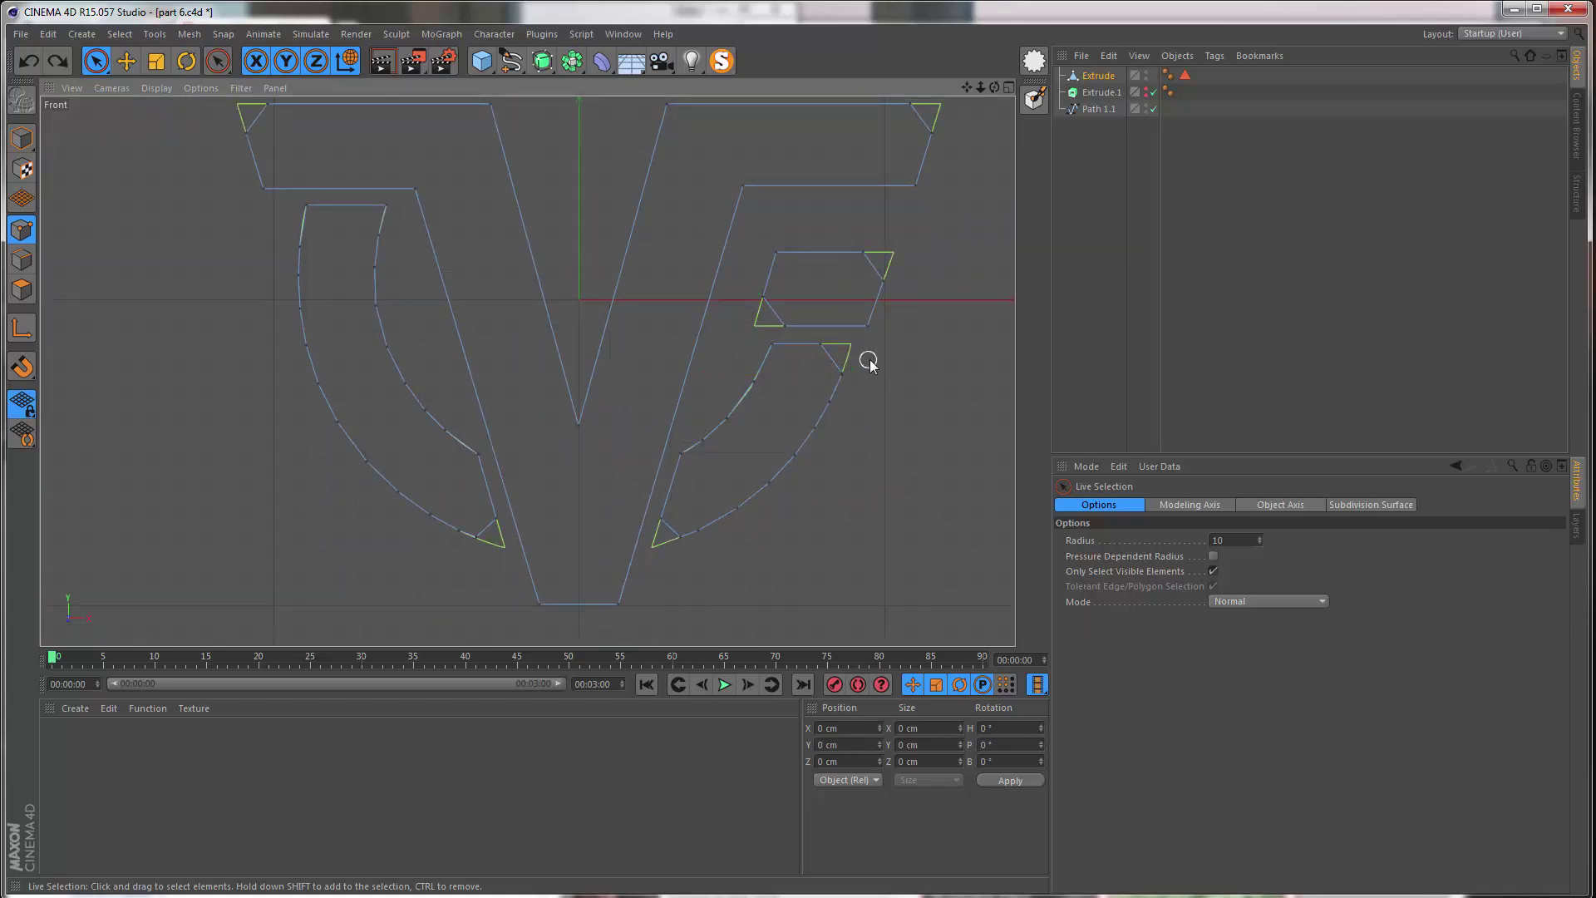
{"action": "key", "text": "ctrl+z"}
{"action": "key", "text": "ctrl+z"}
{"action": "key", "text": "ctrl+z"}
{"action": "key", "text": "ctrl+z"}
{"action": "key", "text": "ctrl+z"}
- Try a freehand bevel of about 16 cm on the lower-right ring piece's upper outer corner, and undo it
{"action": "right_click_drag", "start_coordinate": [859, 361], "coordinate": [913, 339], "text": "alt"}
{"action": "left_click", "coordinate": [847, 334]}
{"action": "right_click", "coordinate": [849, 334]}
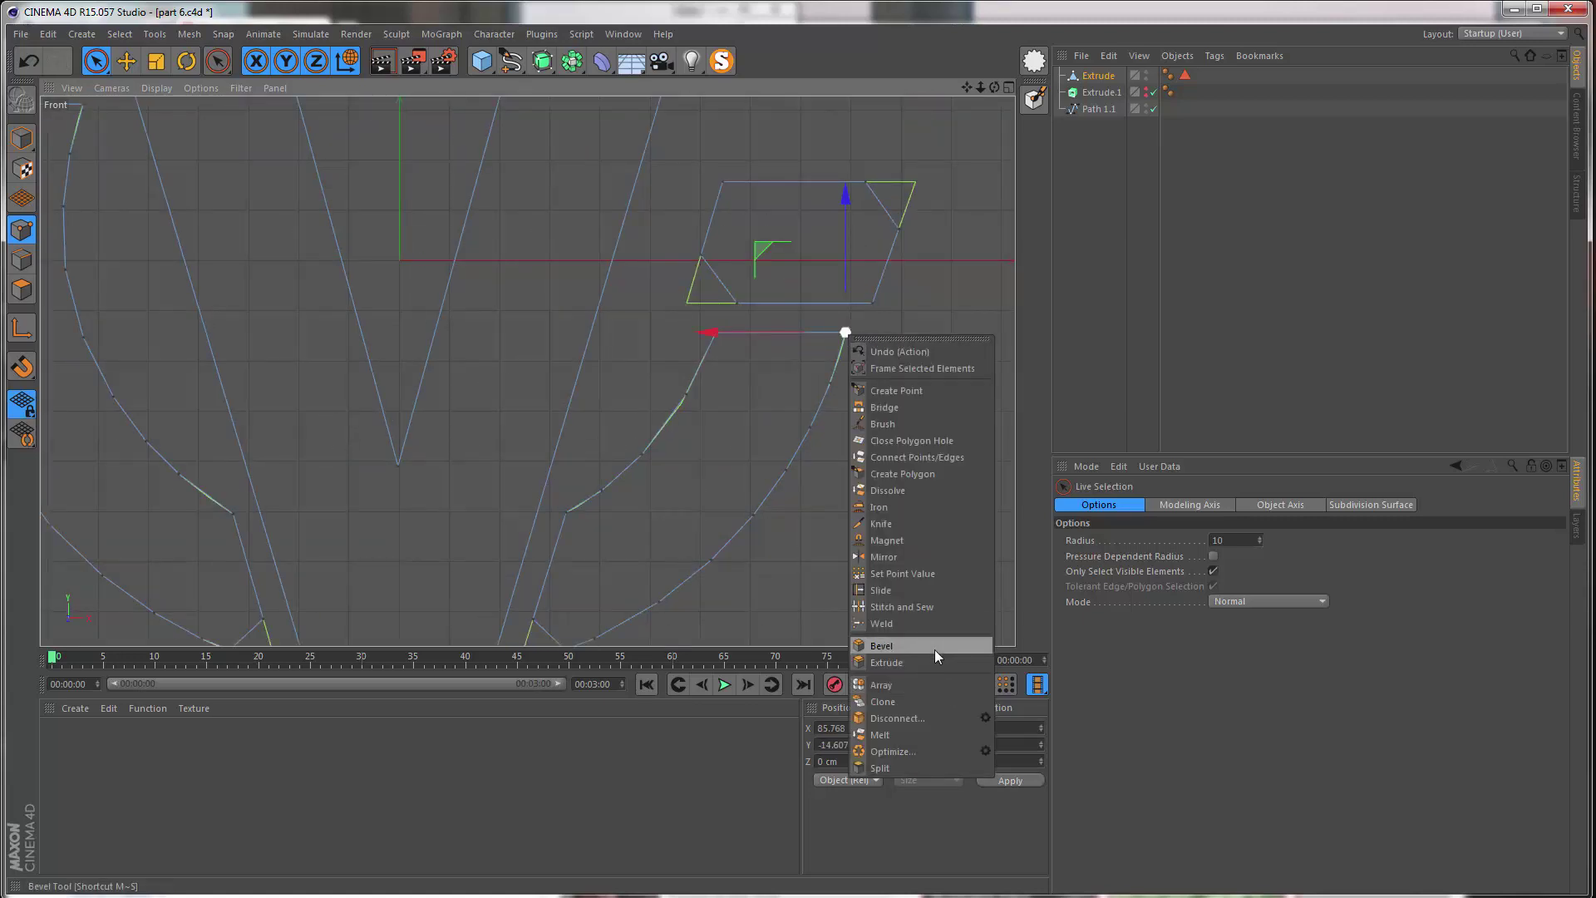
{"action": "left_click", "coordinate": [956, 649]}
{"action": "left_click_drag", "start_coordinate": [892, 465], "coordinate": [895, 466]}
{"action": "right_click_drag", "start_coordinate": [840, 402], "coordinate": [865, 370], "text": "alt"}
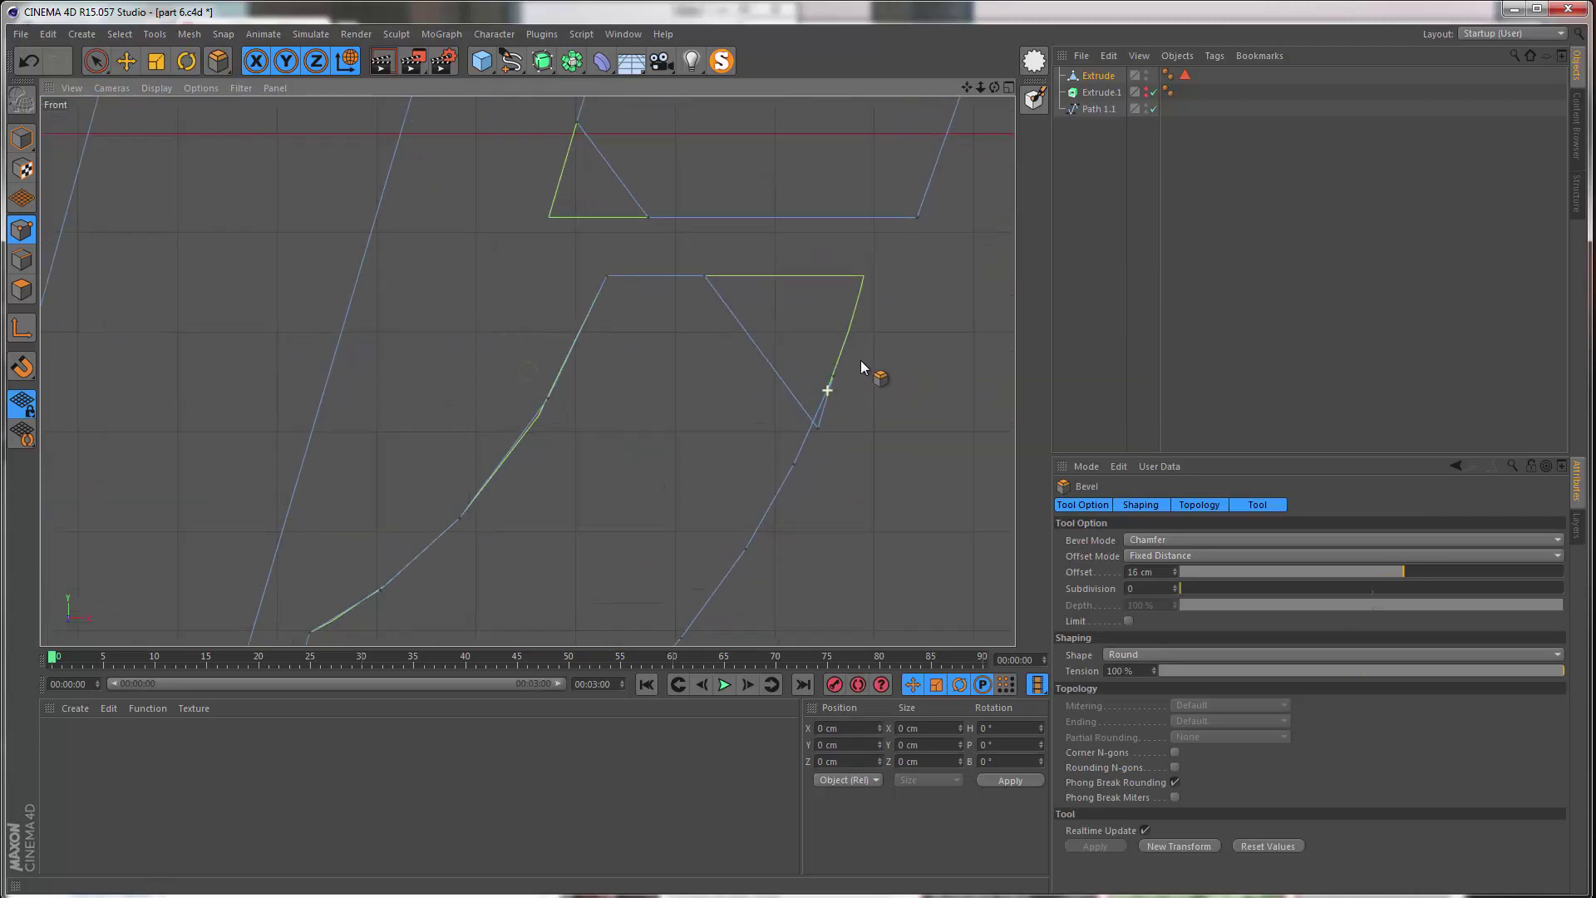
{"action": "key", "text": "space"}
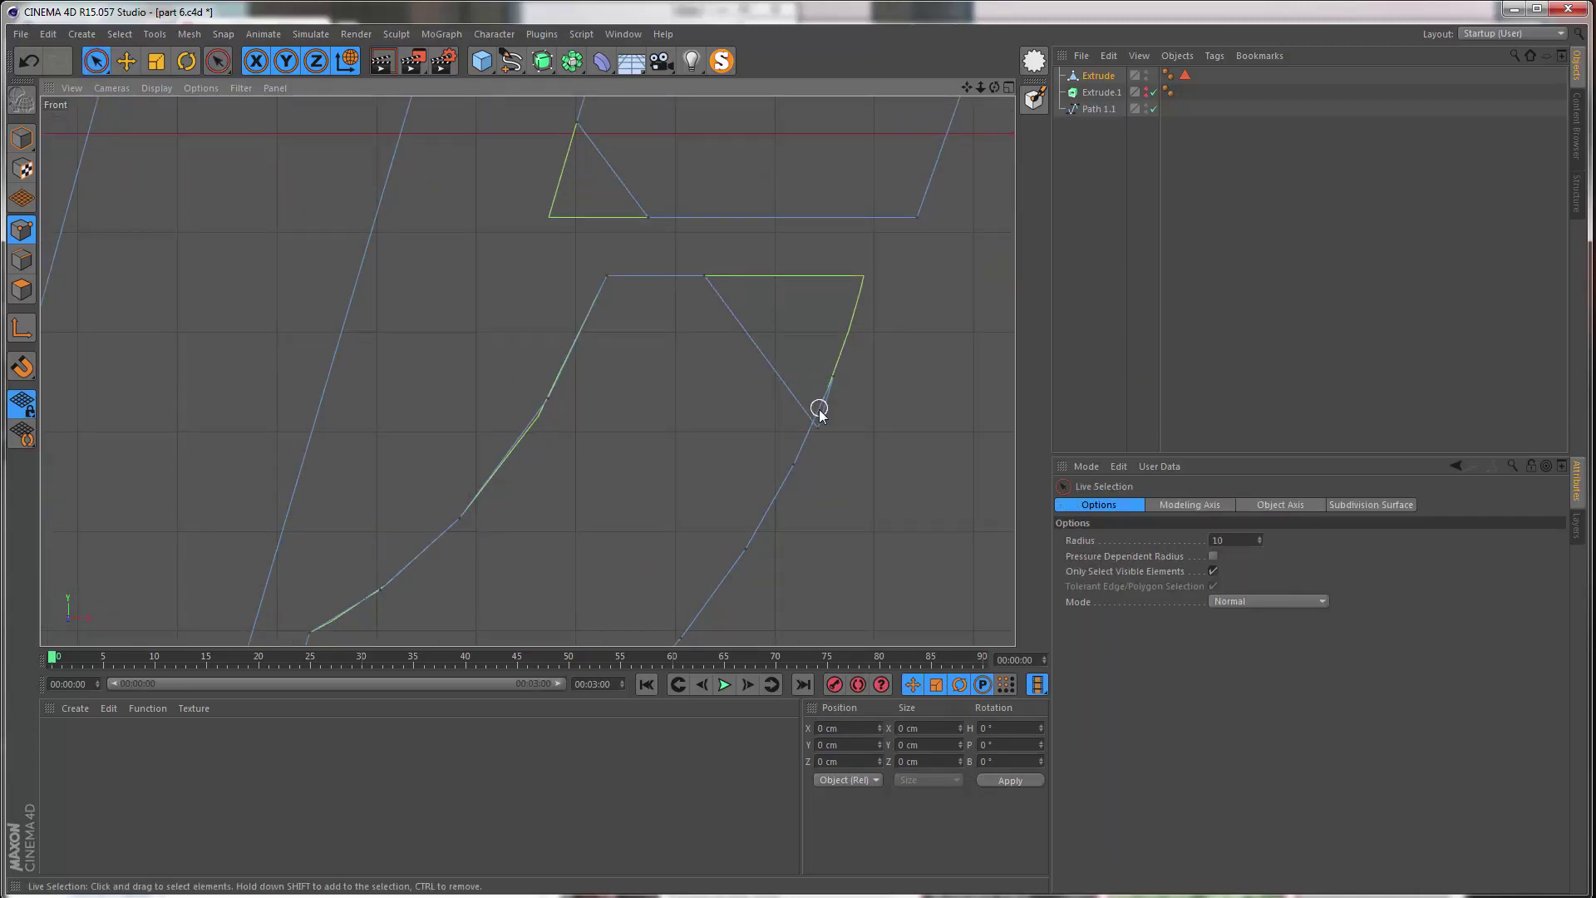
{"action": "key", "text": "ctrl+z"}
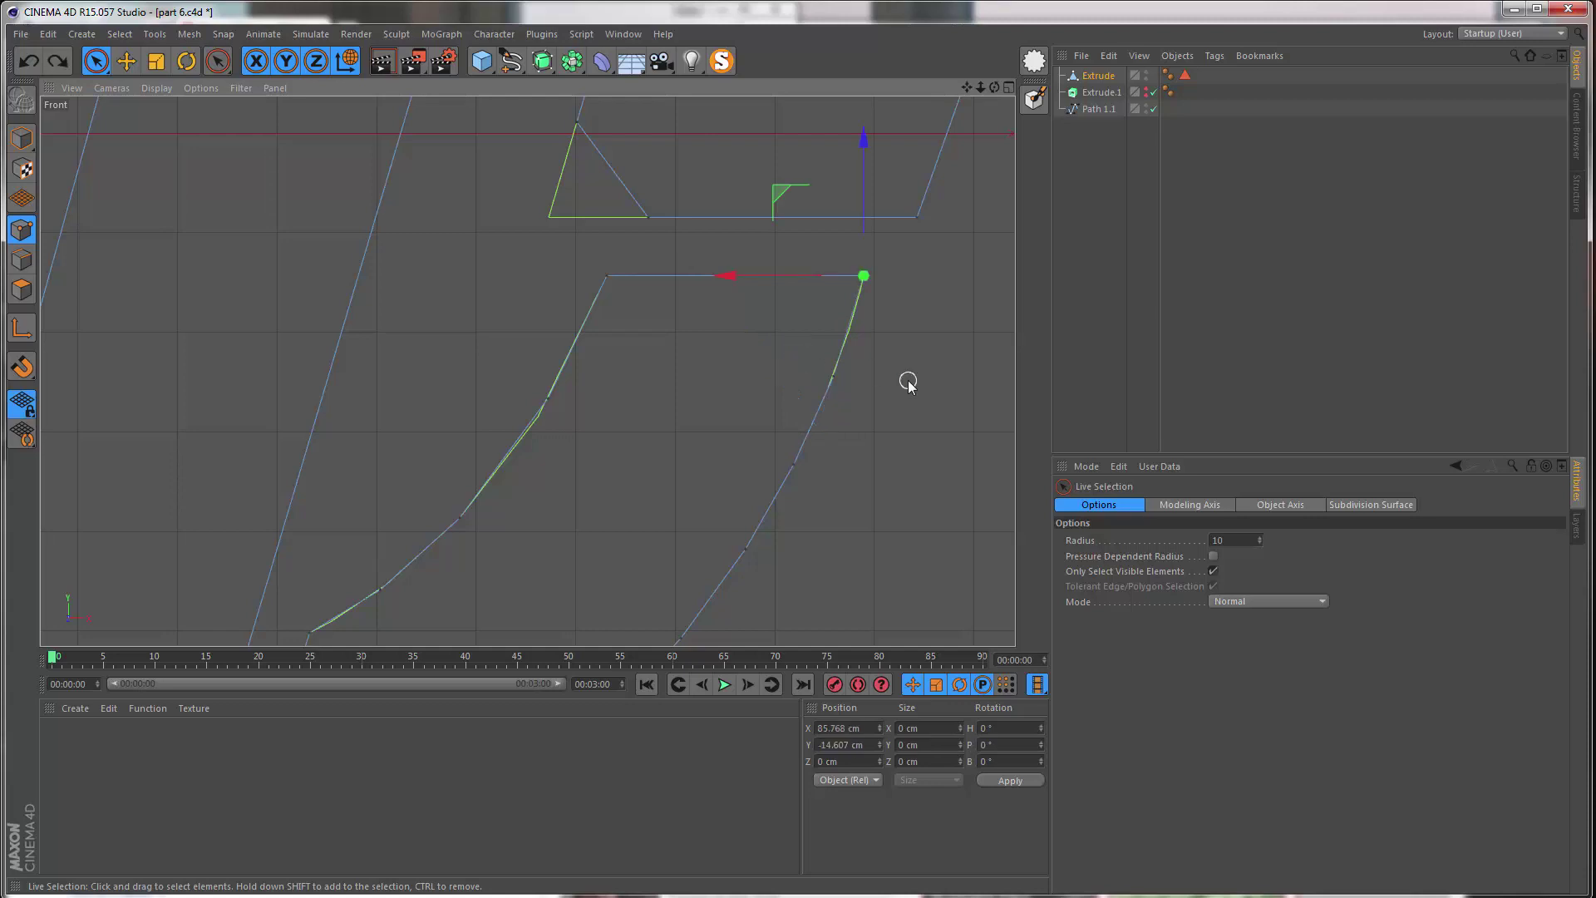
- Bevel the lower-right ring piece's upper outer corner point with an offset of 10 cm
{"action": "right_click", "coordinate": [849, 309]}
{"action": "left_click", "coordinate": [914, 622]}
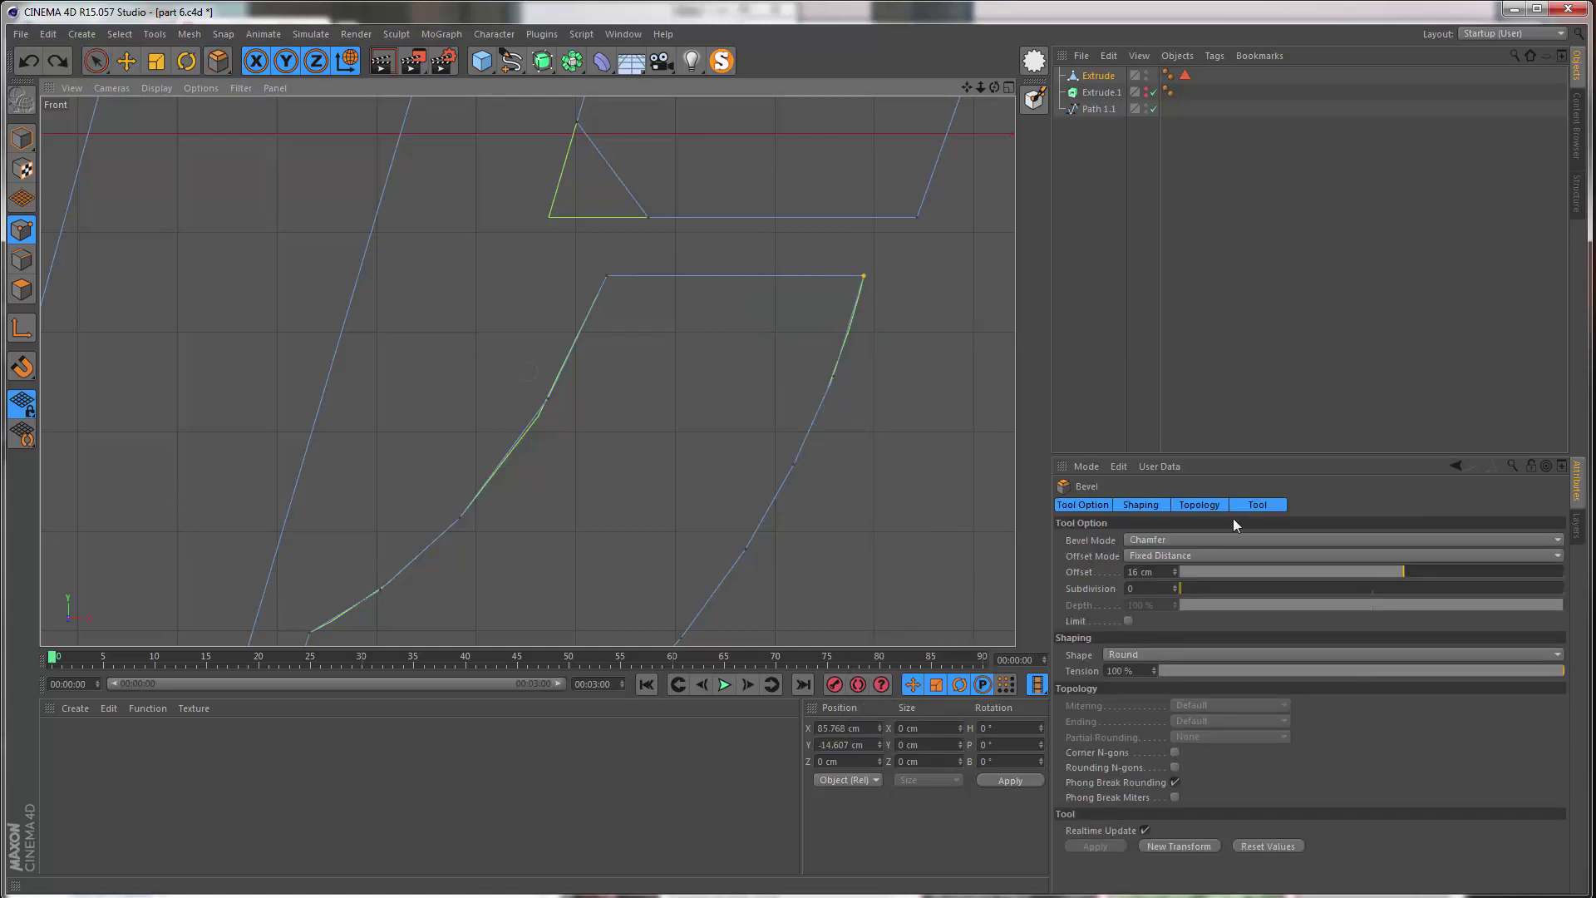
{"action": "left_click_drag", "start_coordinate": [1162, 573], "coordinate": [1055, 562]}
{"action": "type", "text": "10"}
{"action": "key", "text": "Return"}
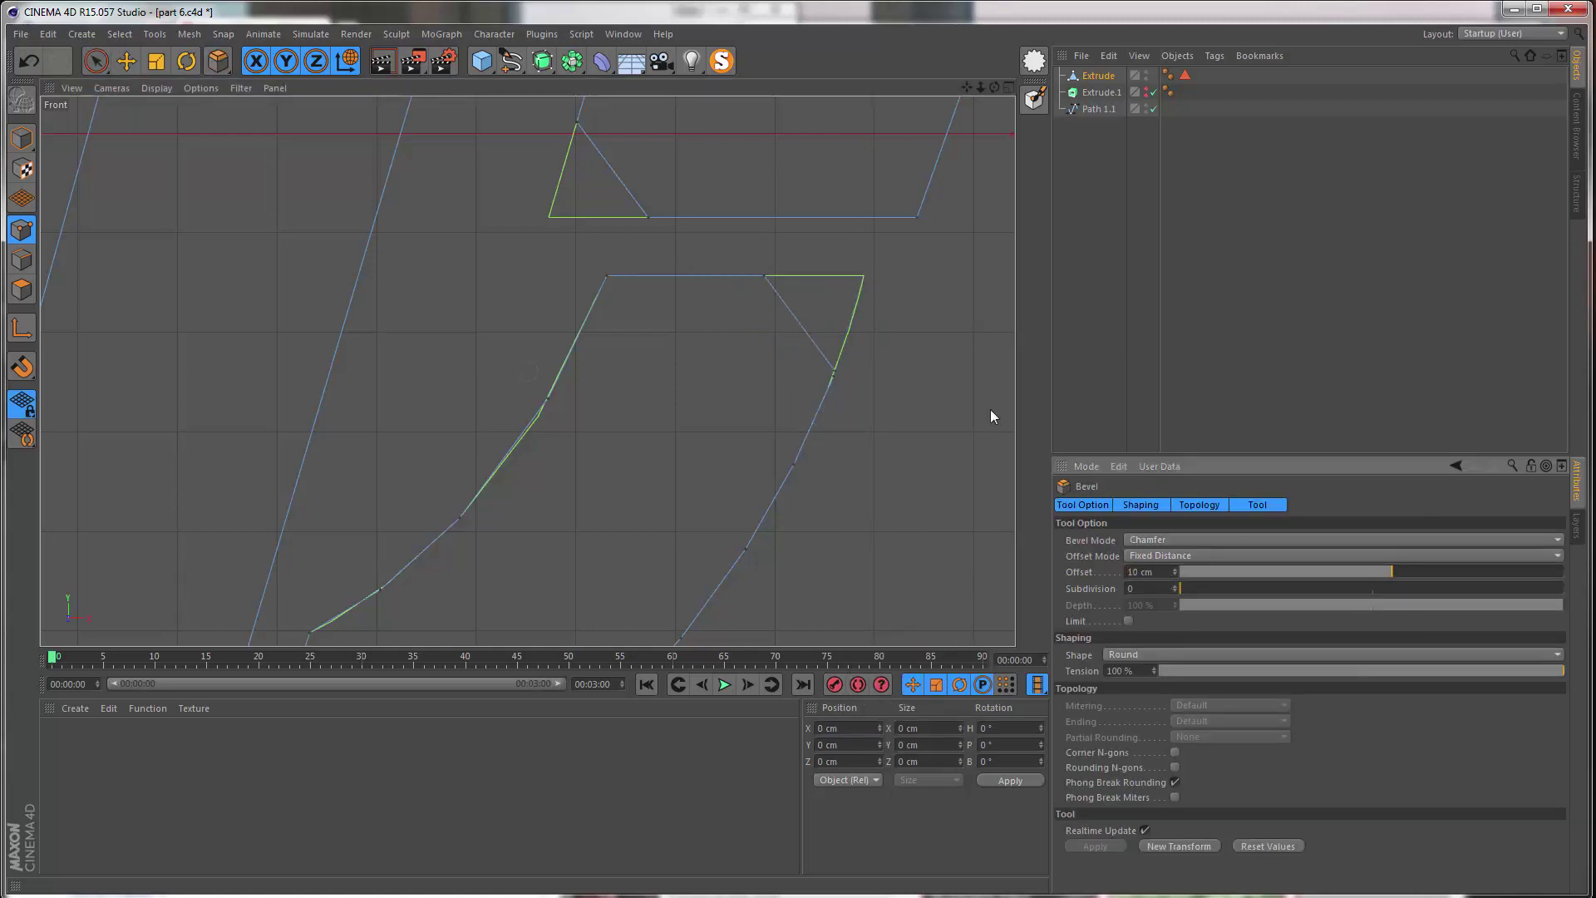
{"action": "key", "text": "space"}
{"action": "scroll", "coordinate": [813, 390], "scroll_direction": "up", "scroll_amount": 4}
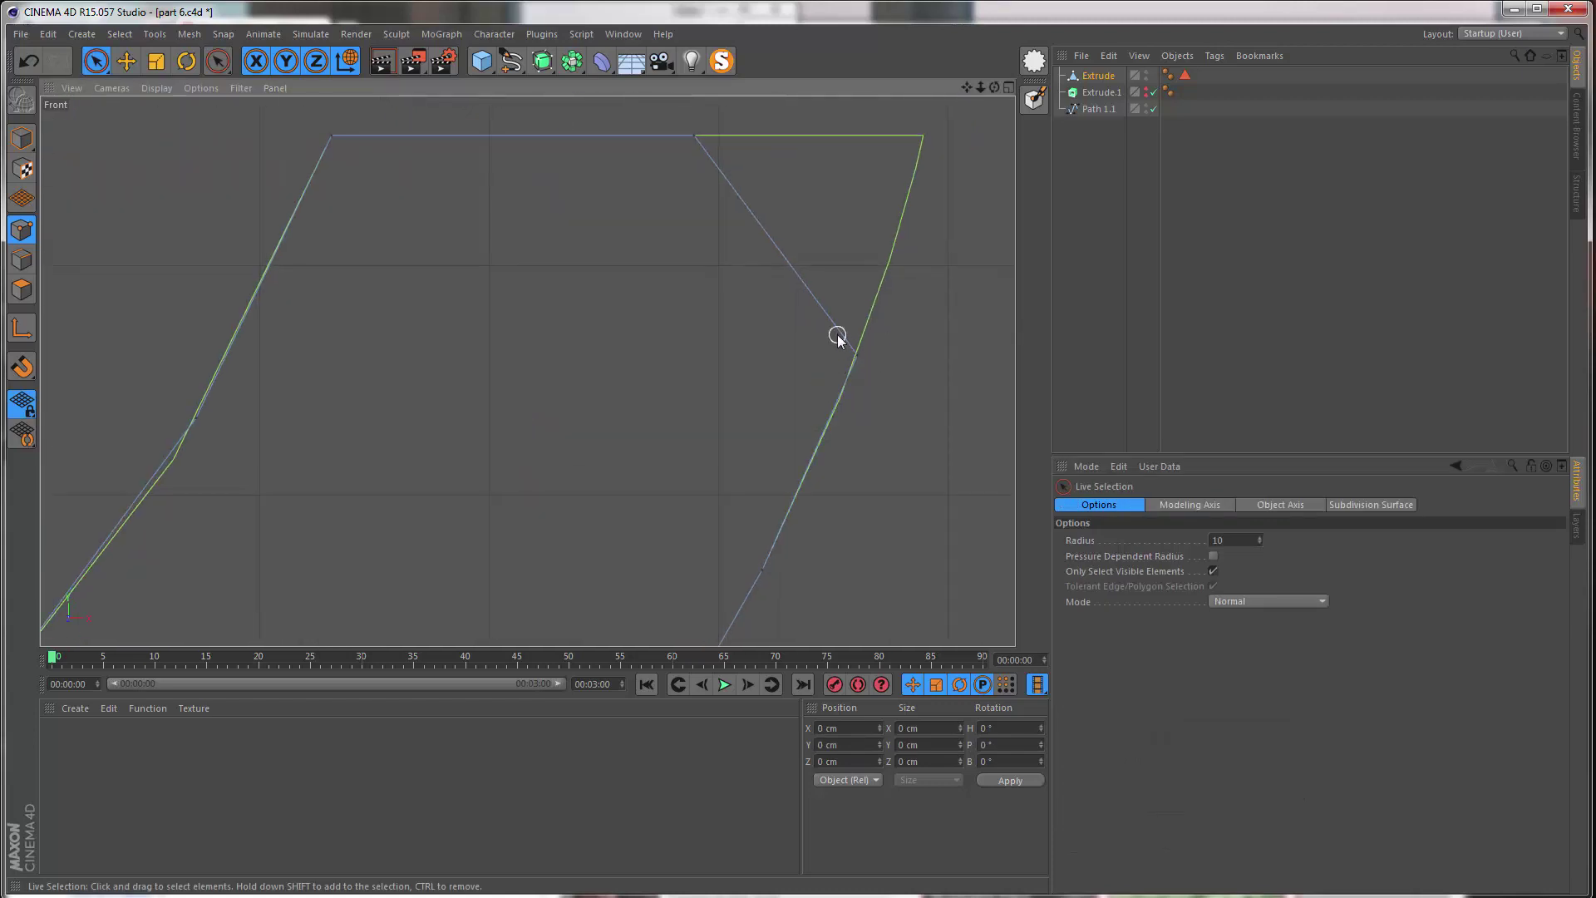
- Bevel the upper inner corner point of the left ring piece with an offset of 10 cm
{"action": "scroll", "coordinate": [831, 332], "scroll_direction": "down", "scroll_amount": 10}
{"action": "middle_click_drag", "start_coordinate": [616, 410], "coordinate": [597, 453], "text": "alt"}
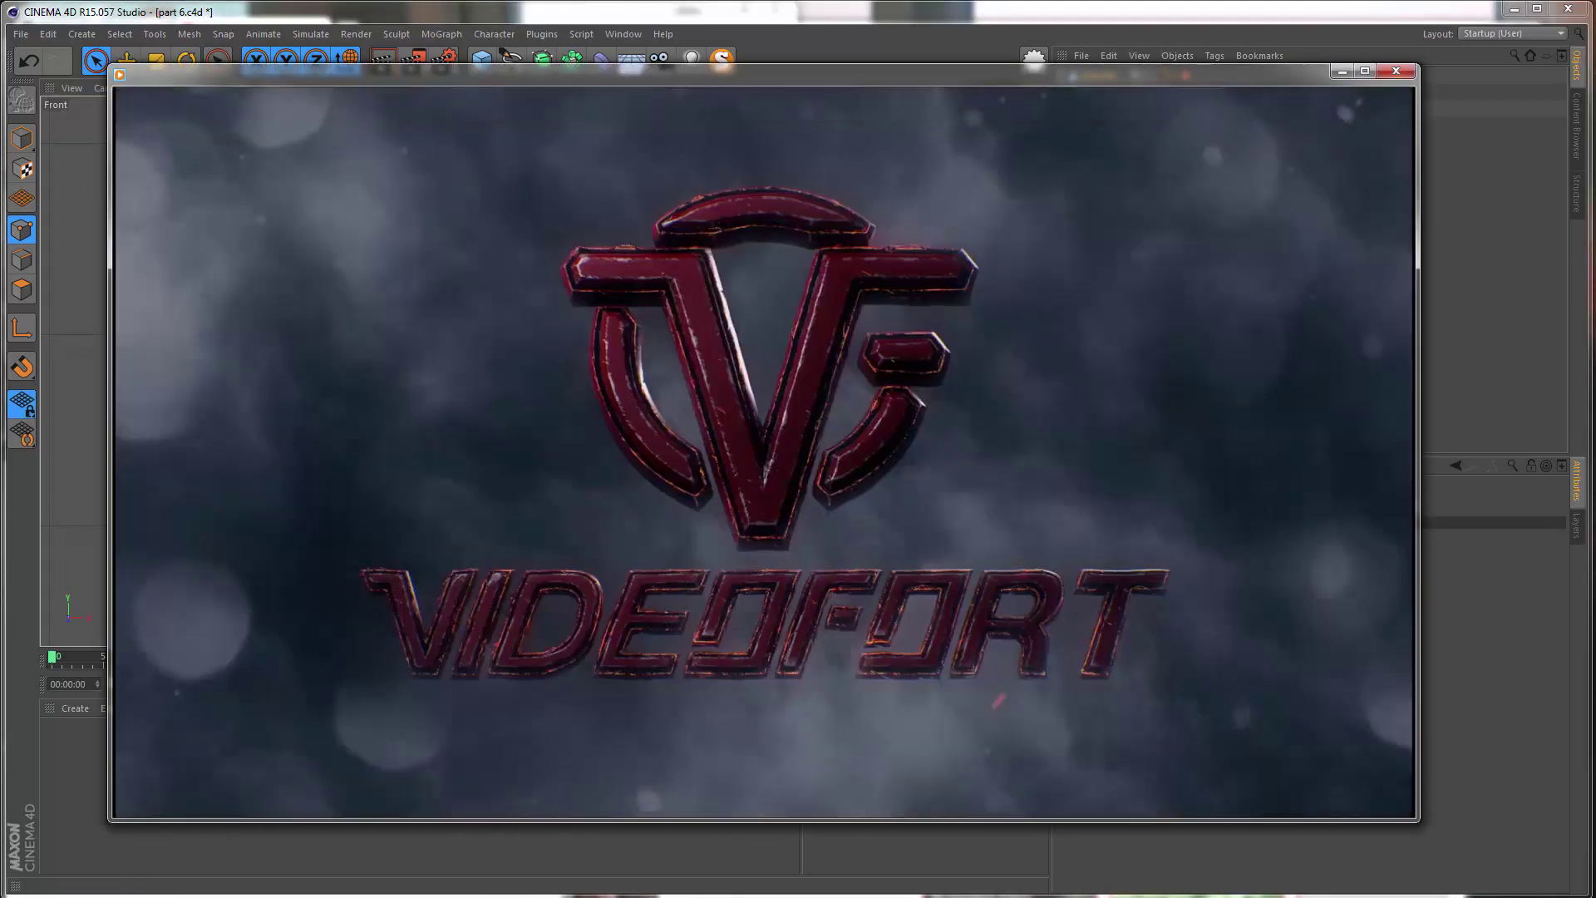
{"action": "left_click", "coordinate": [616, 485]}
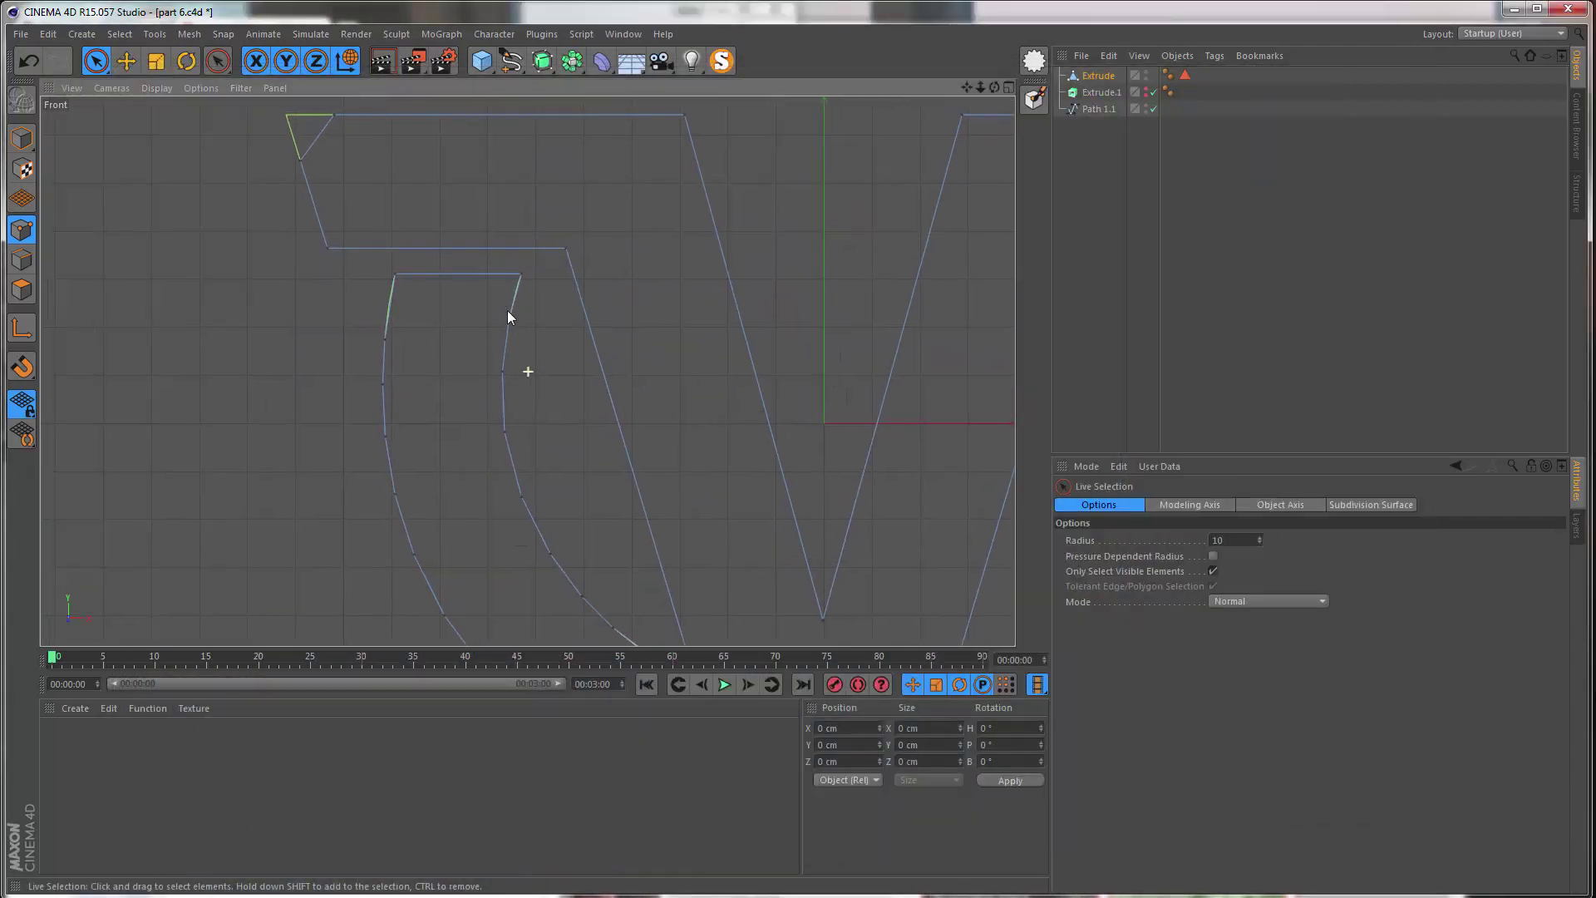
{"action": "left_click", "coordinate": [515, 268]}
{"action": "right_click", "coordinate": [514, 268]}
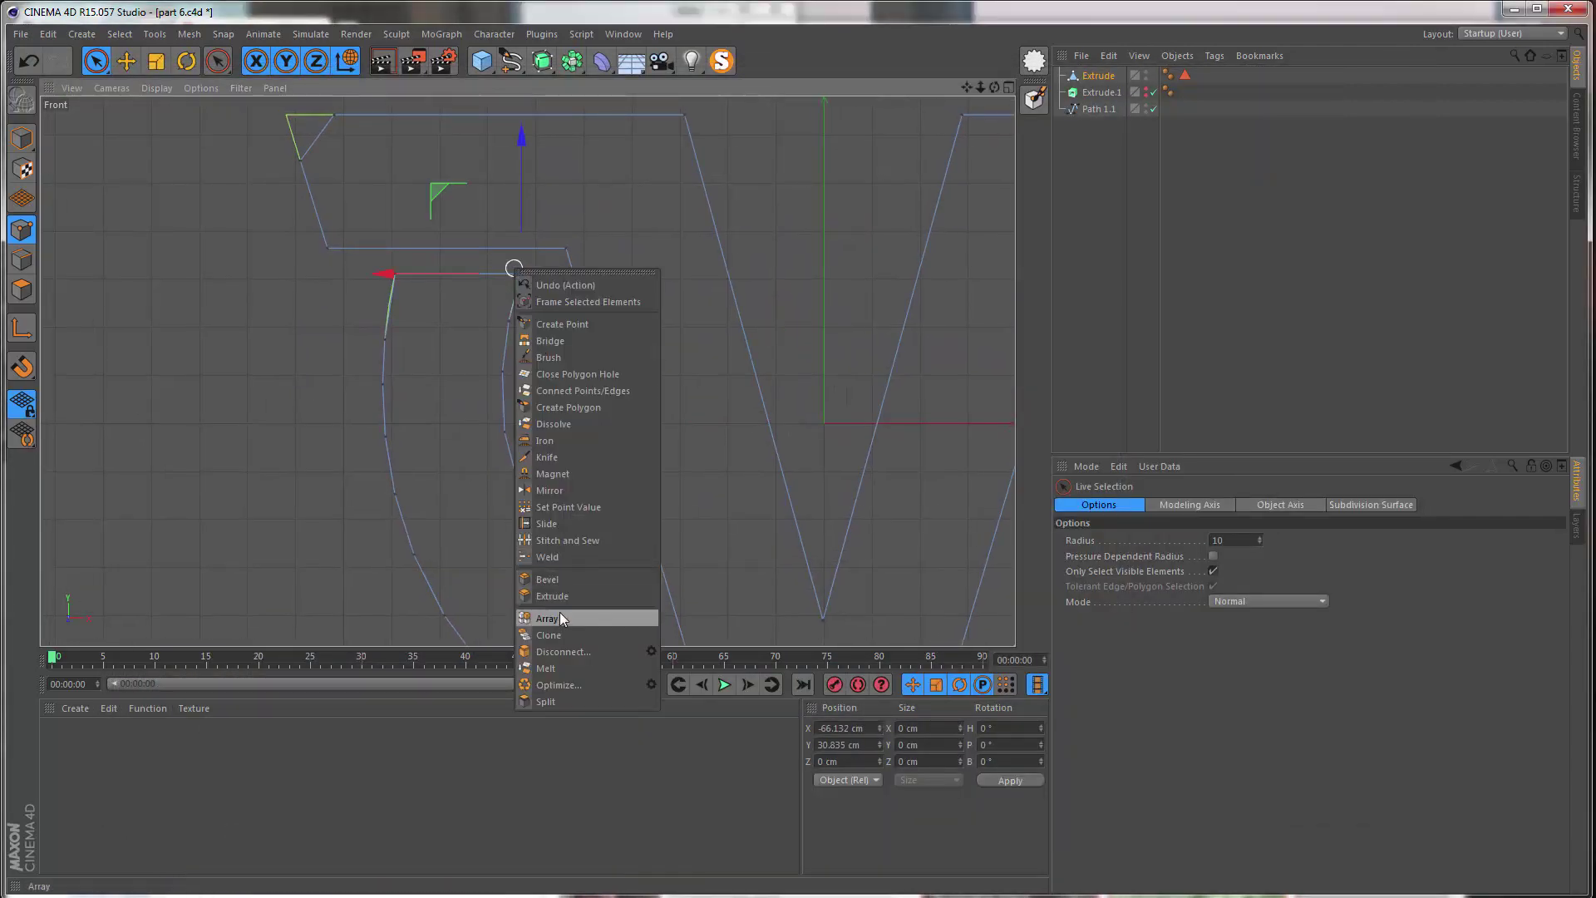
{"action": "left_click", "coordinate": [565, 579]}
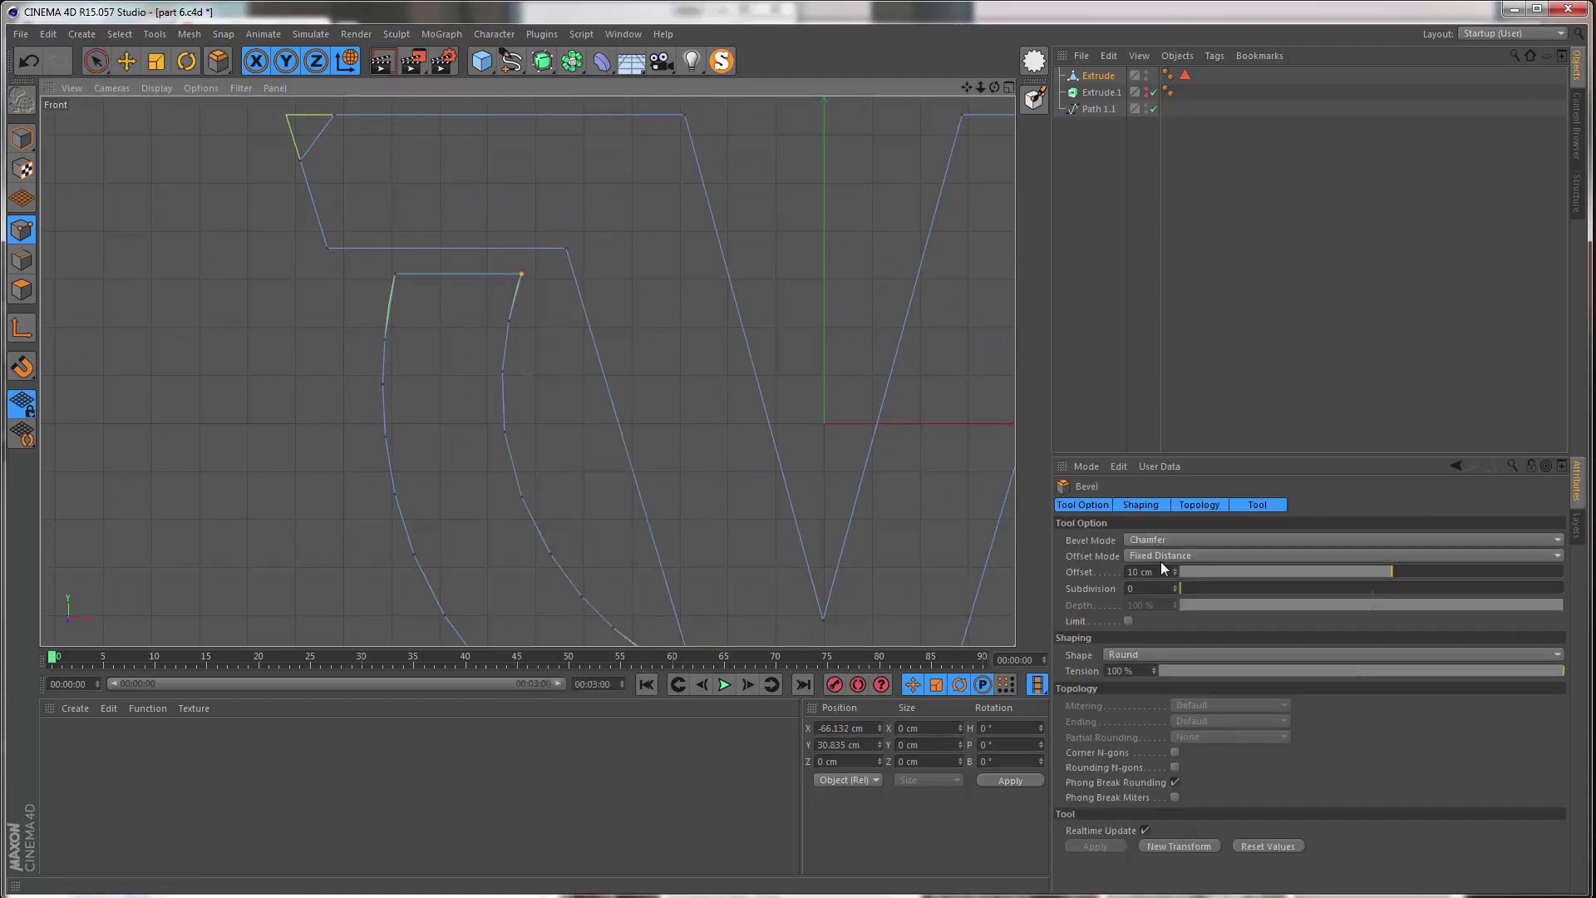
{"action": "left_click", "coordinate": [1173, 846]}
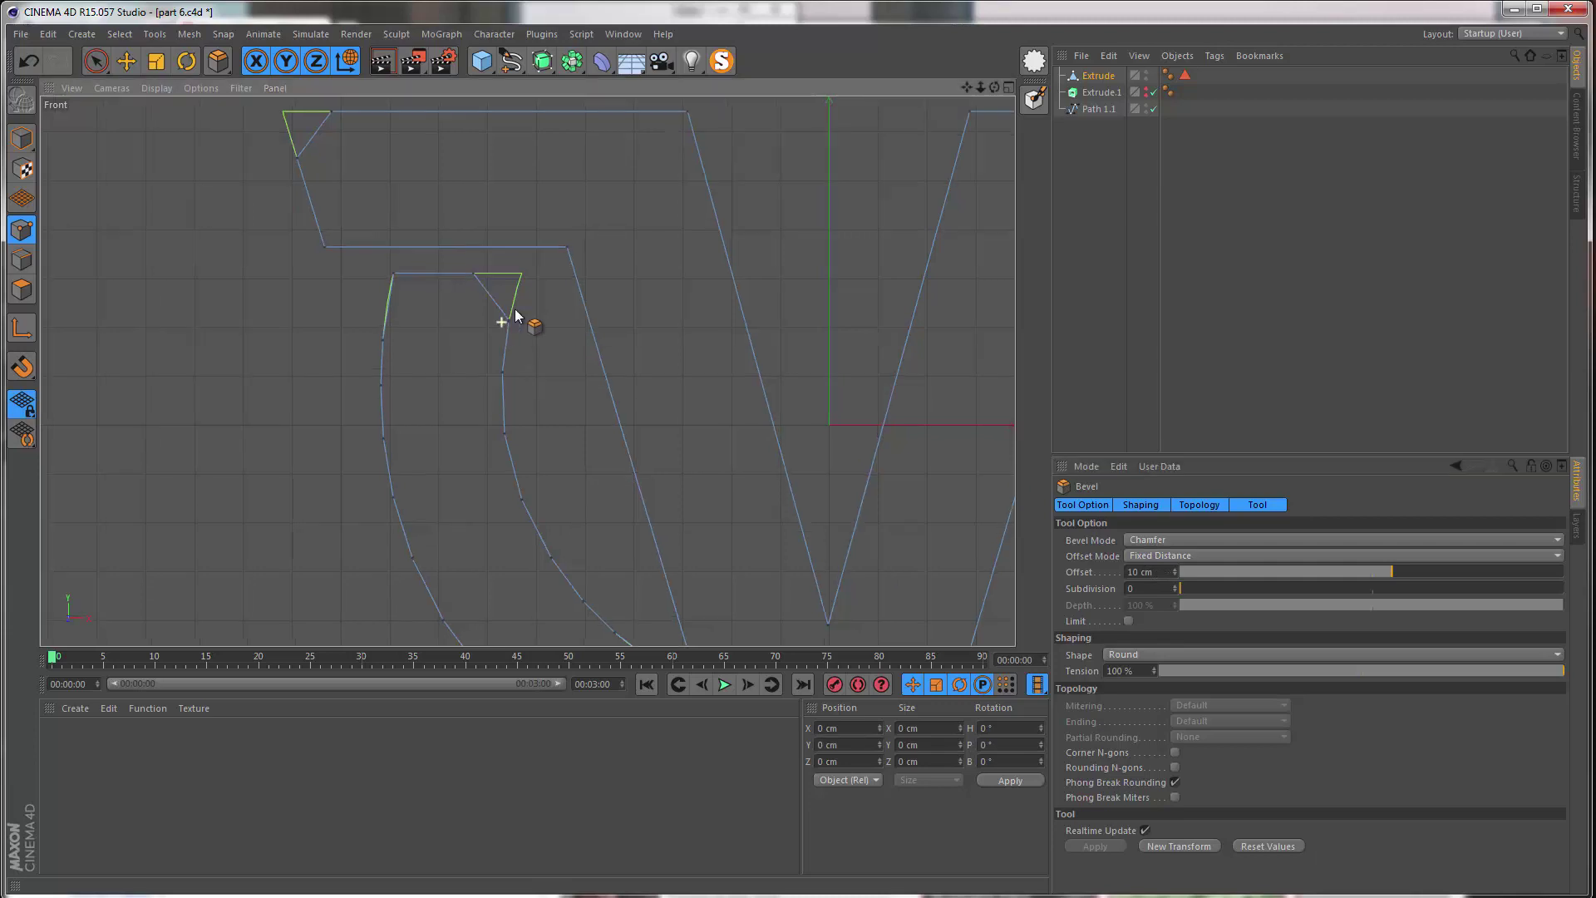
- Remove the extra curve point just below the new bevel on the left ring piece's inner edge
{"action": "scroll", "coordinate": [510, 323], "scroll_direction": "up", "scroll_amount": 6}
{"action": "key", "text": "space"}
{"action": "scroll", "coordinate": [598, 268], "scroll_direction": "down", "scroll_amount": 1}
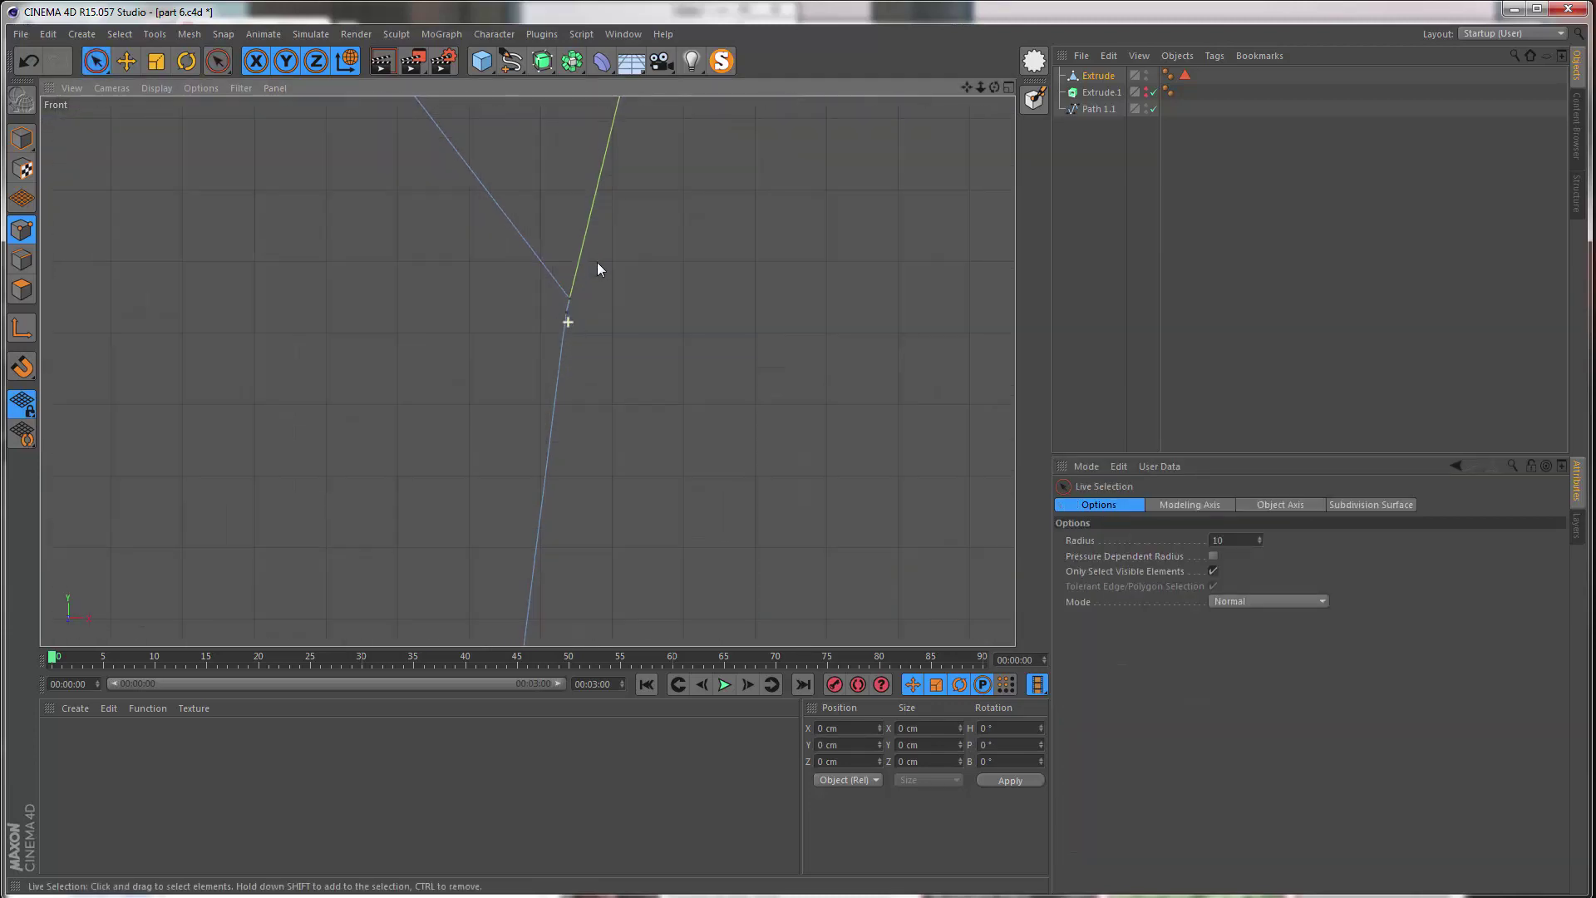
{"action": "left_click", "coordinate": [555, 315]}
{"action": "scroll", "coordinate": [556, 310], "scroll_direction": "down", "scroll_amount": 4}
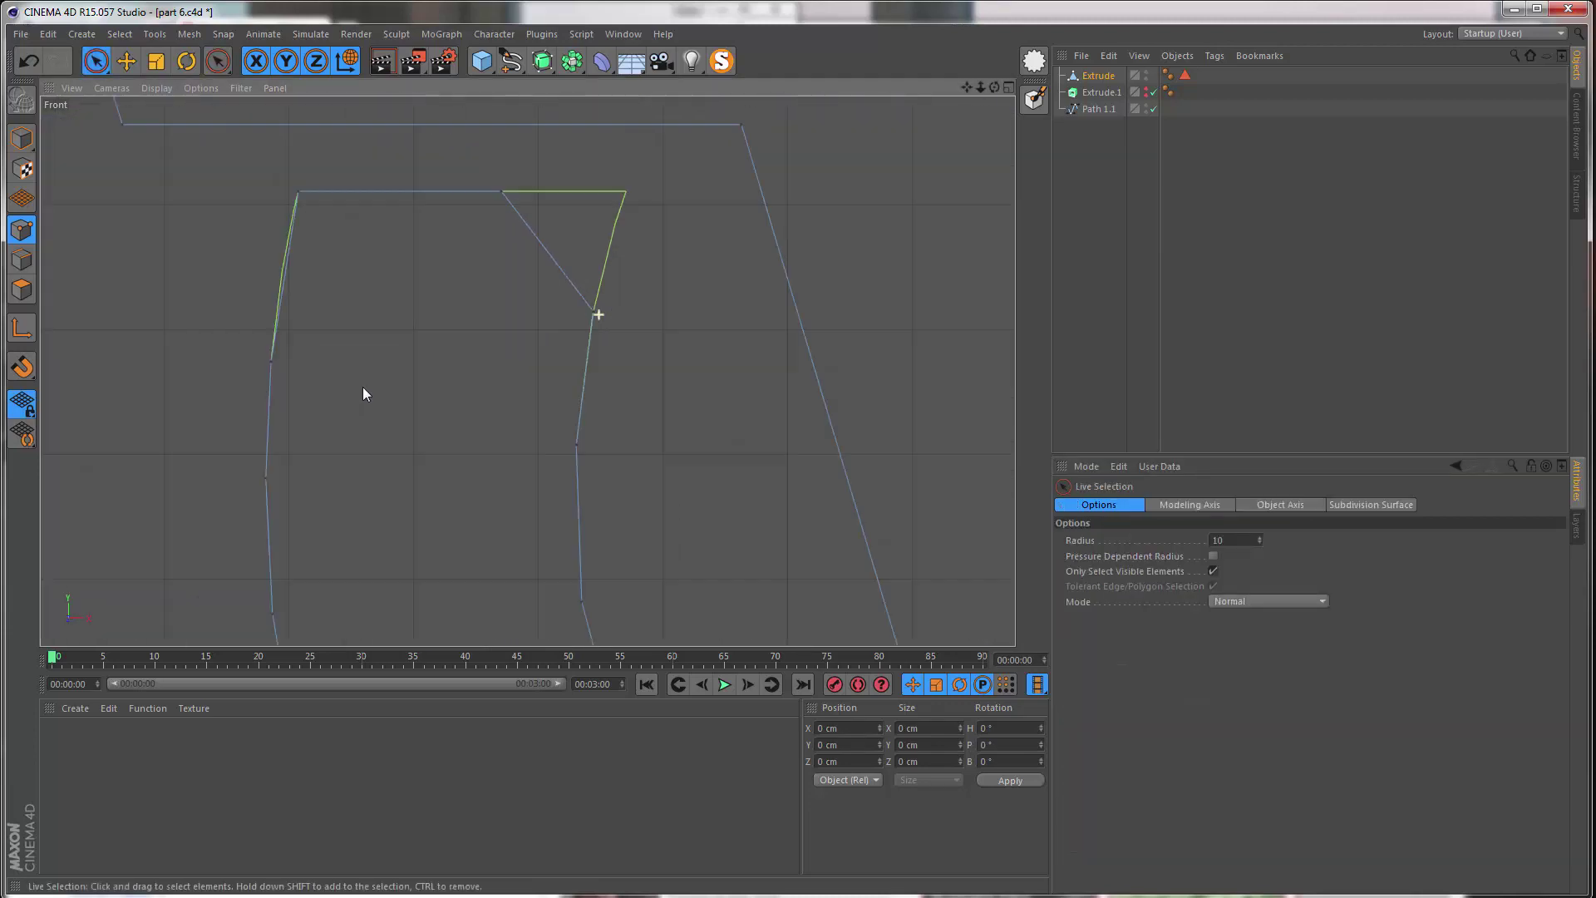
- Examine the bevelled logo corners in the perspective view and compare them with the cinematic film logo reference video
{"action": "scroll", "coordinate": [866, 302], "scroll_direction": "up", "scroll_amount": 2}
{"action": "middle_click_drag", "start_coordinate": [866, 302], "coordinate": [586, 251], "text": "alt"}
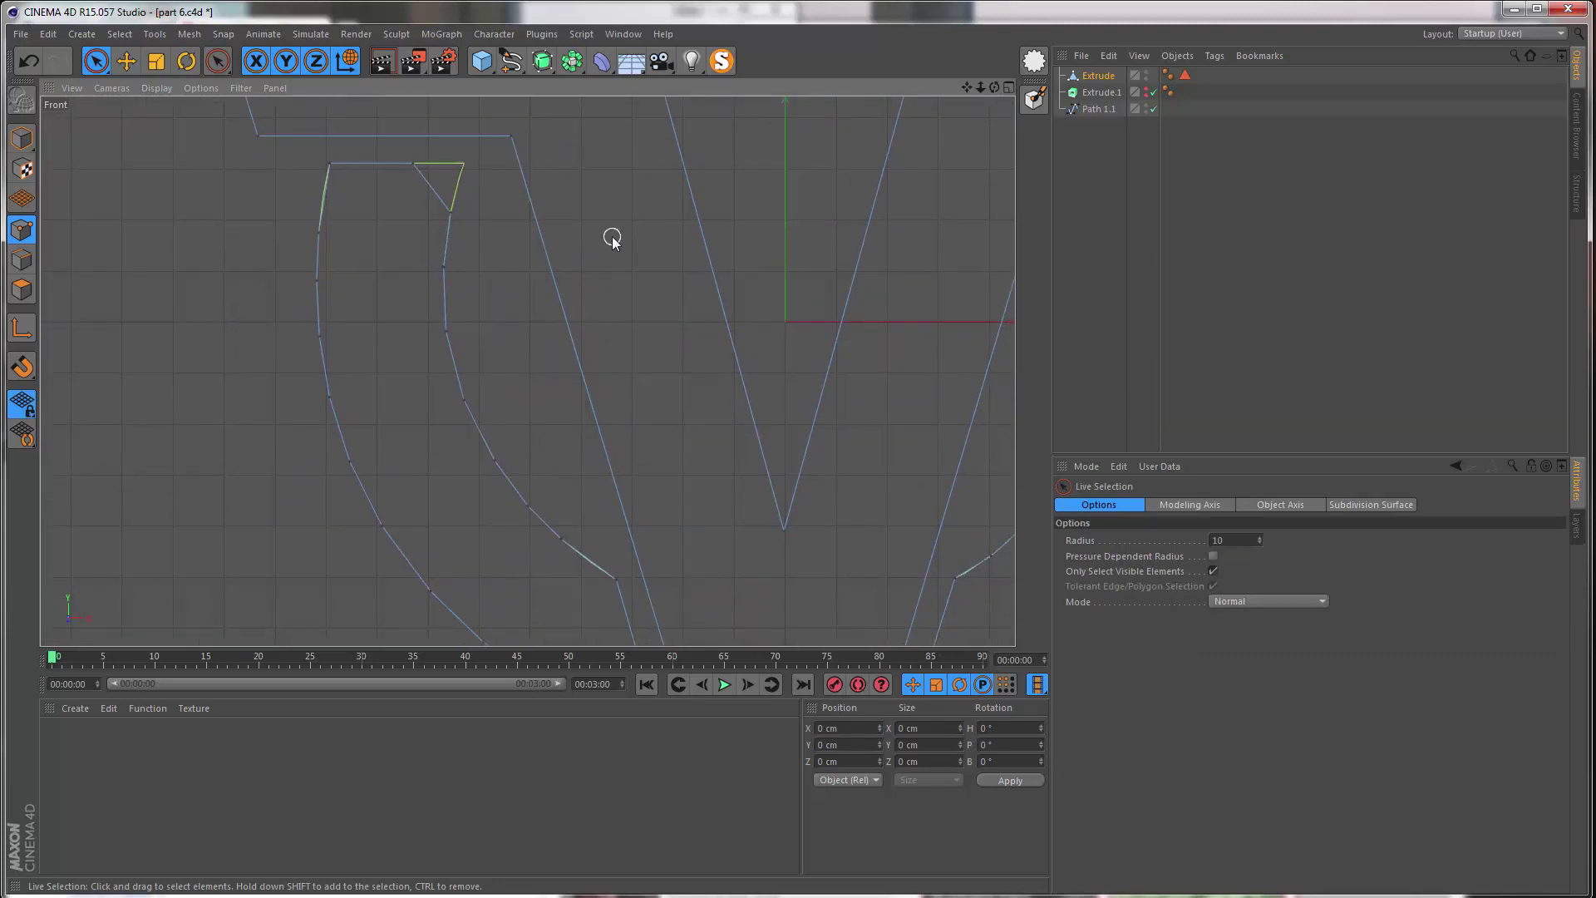
{"action": "scroll", "coordinate": [522, 243], "scroll_direction": "down", "scroll_amount": 4}
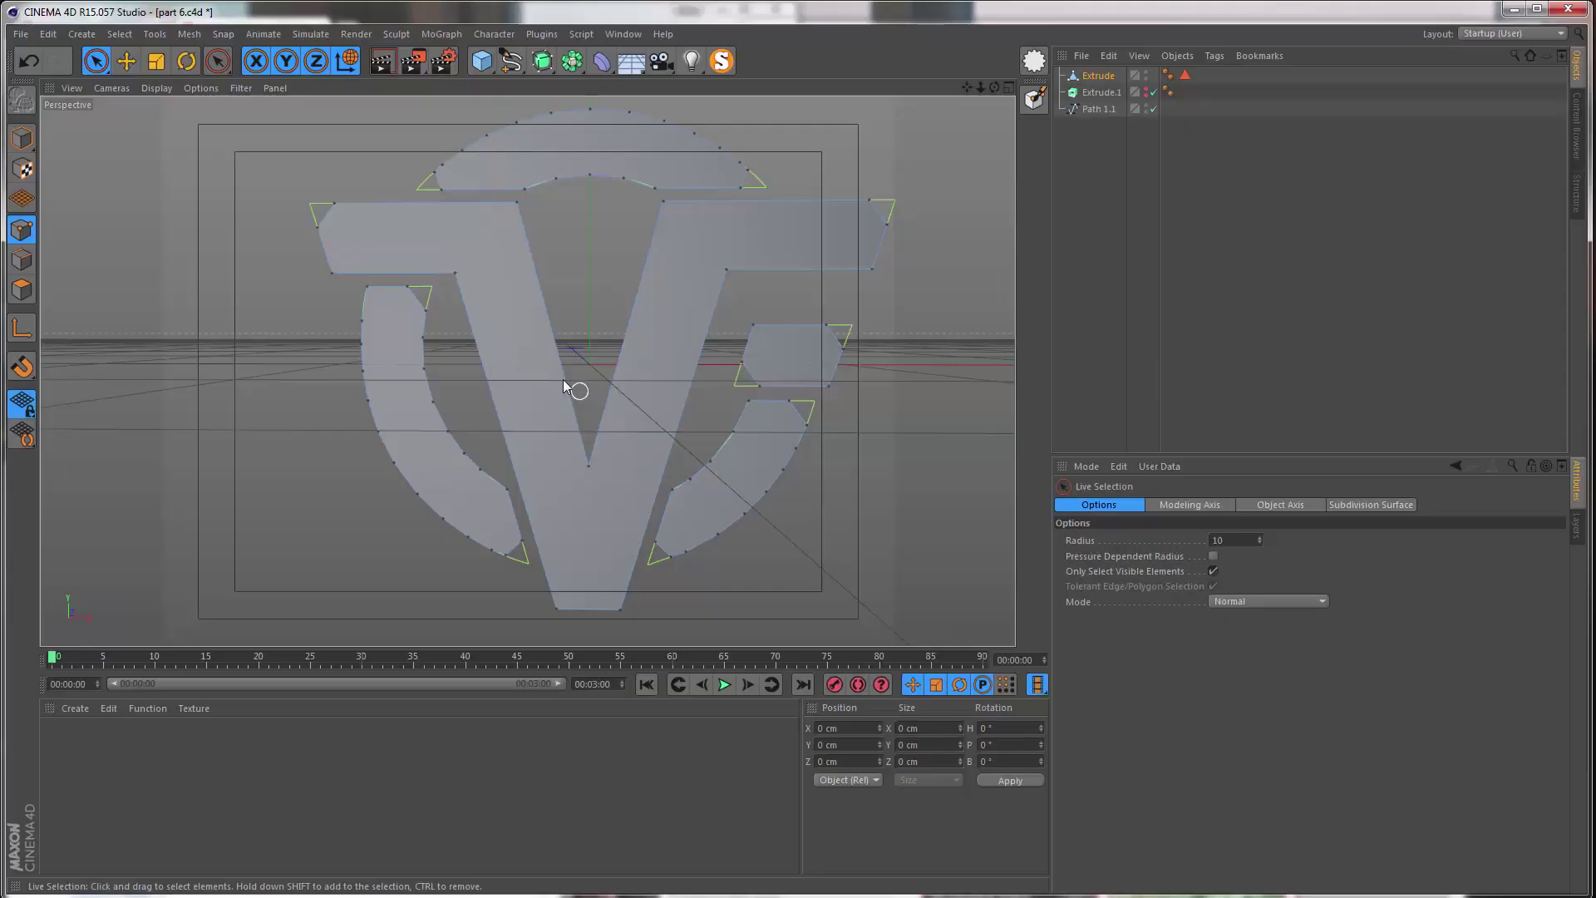
{"action": "scroll", "coordinate": [462, 489], "scroll_direction": "up", "scroll_amount": 3}
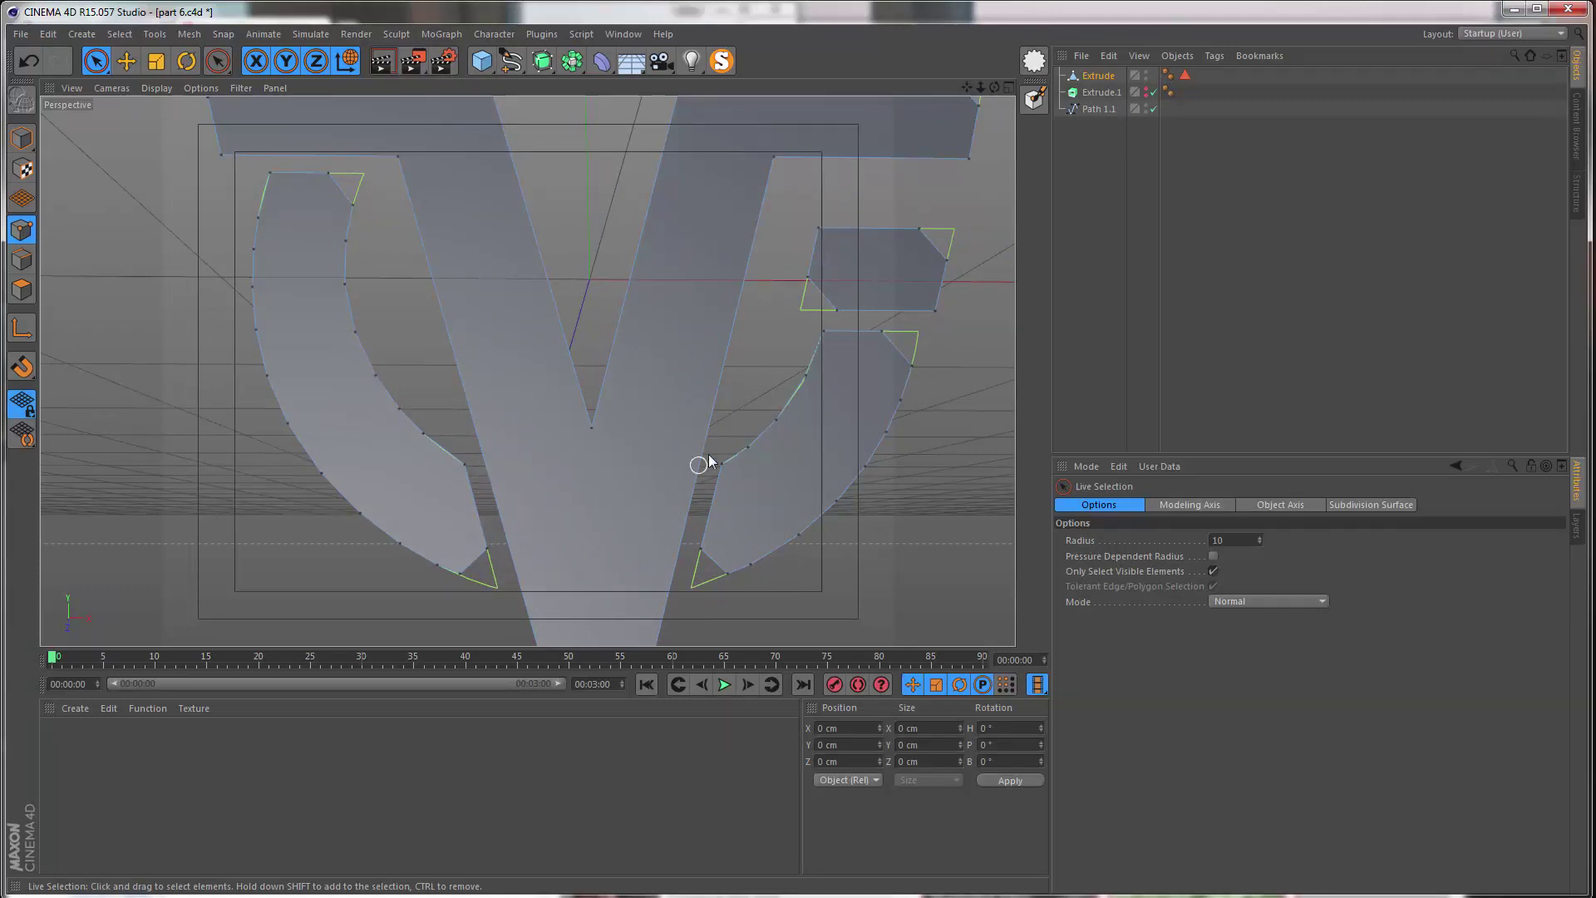
{"action": "left_click_drag", "start_coordinate": [682, 582], "coordinate": [570, 541], "text": "alt"}
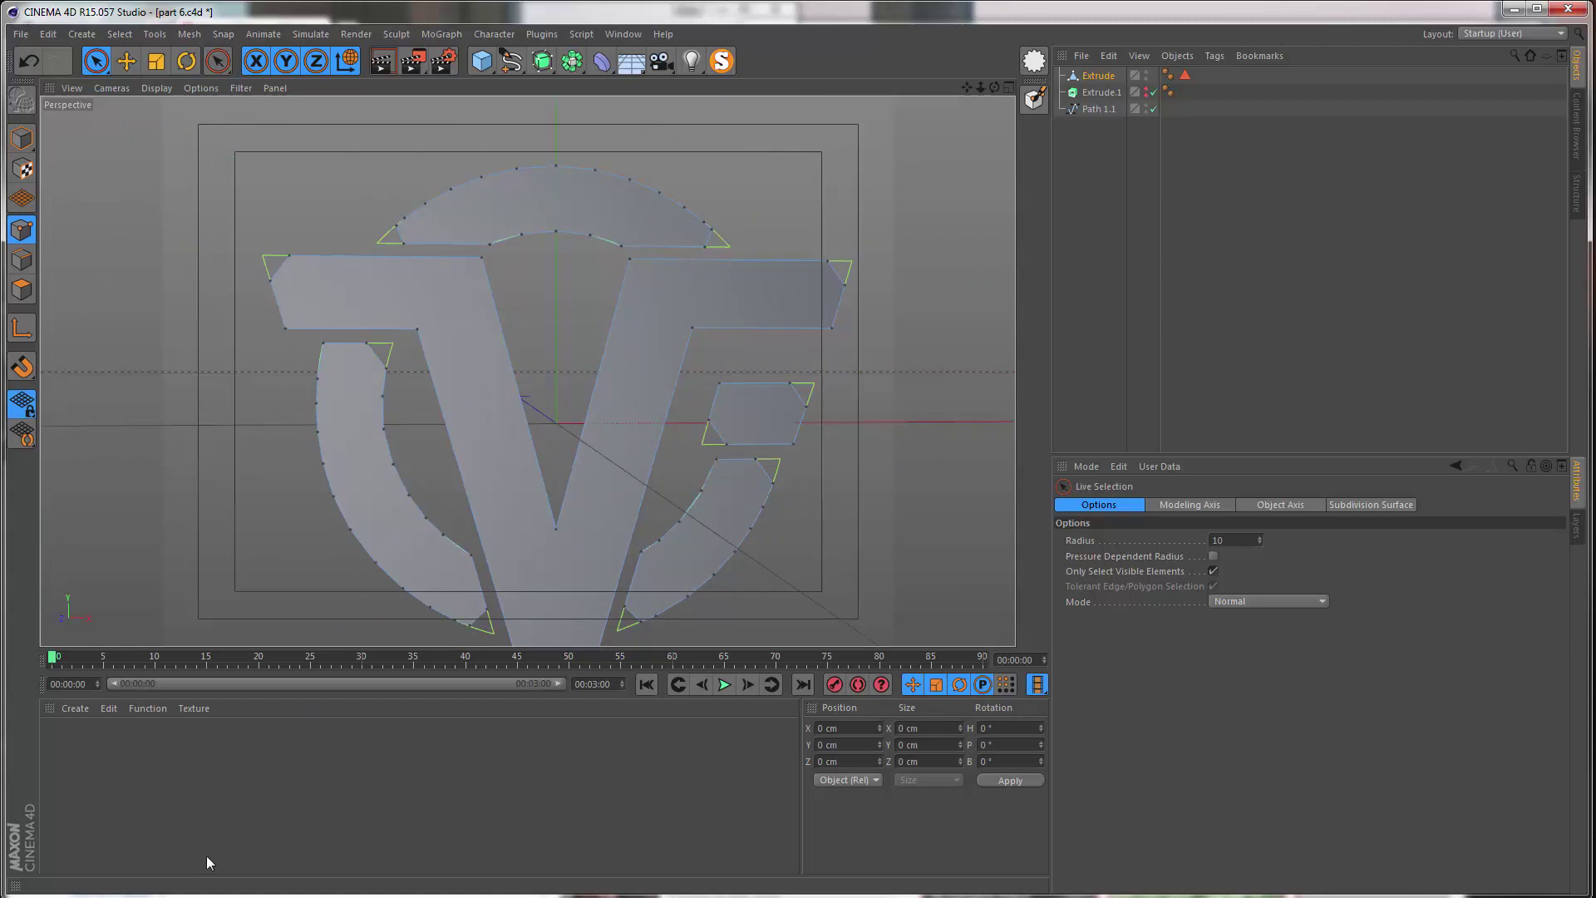
{"action": "key", "text": "alt+Tab"}
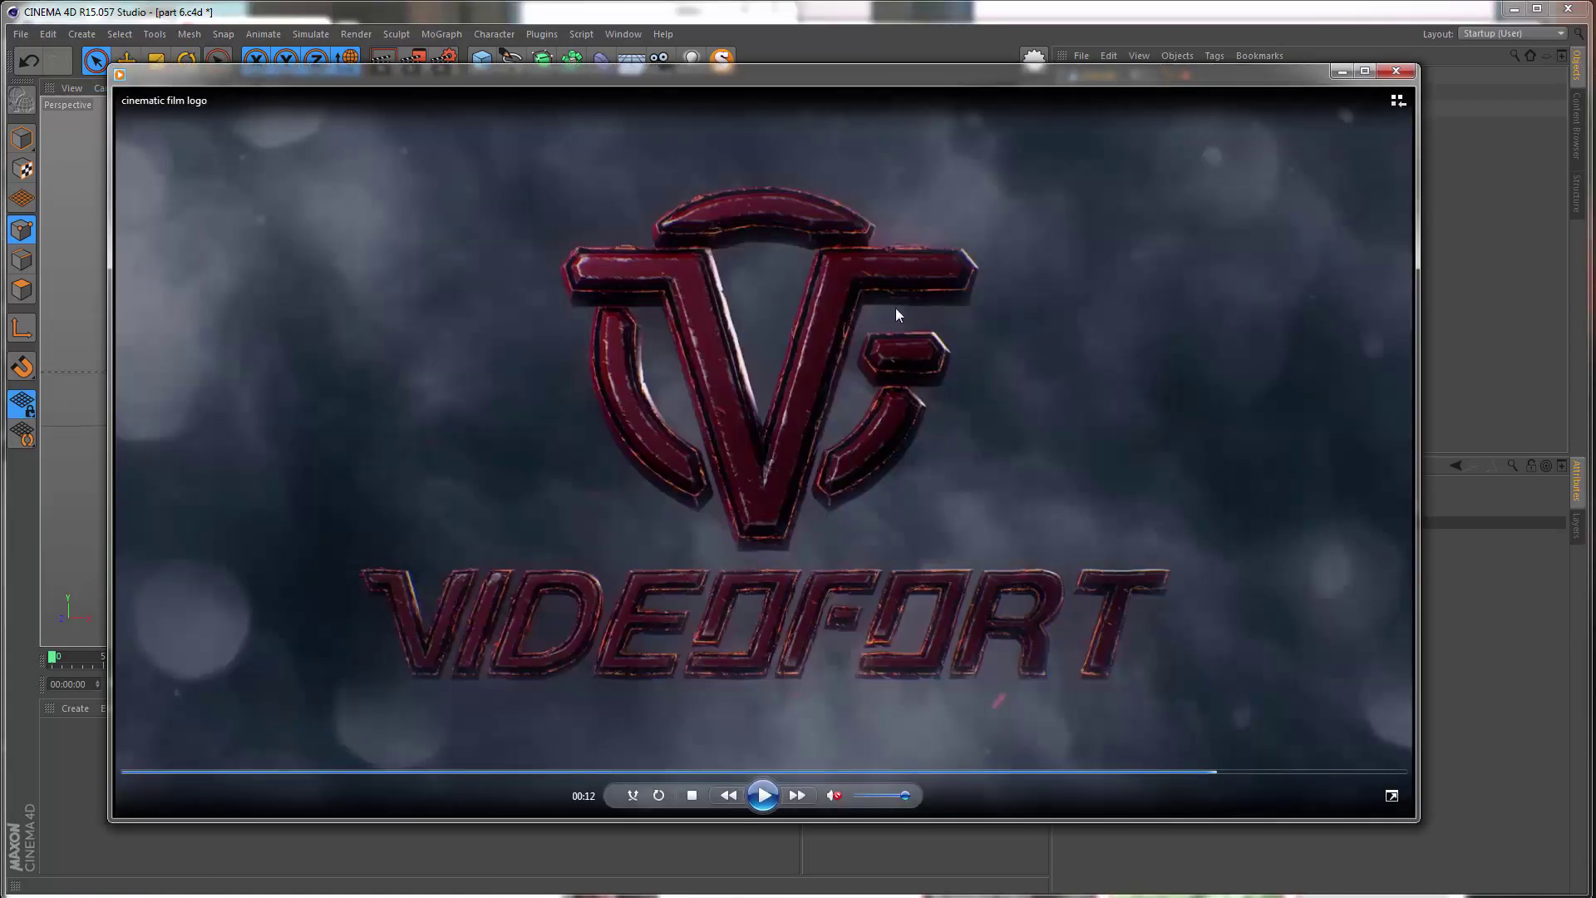
{"action": "left_click", "coordinate": [92, 416]}
{"action": "left_click_drag", "start_coordinate": [580, 453], "coordinate": [556, 430], "text": "alt"}
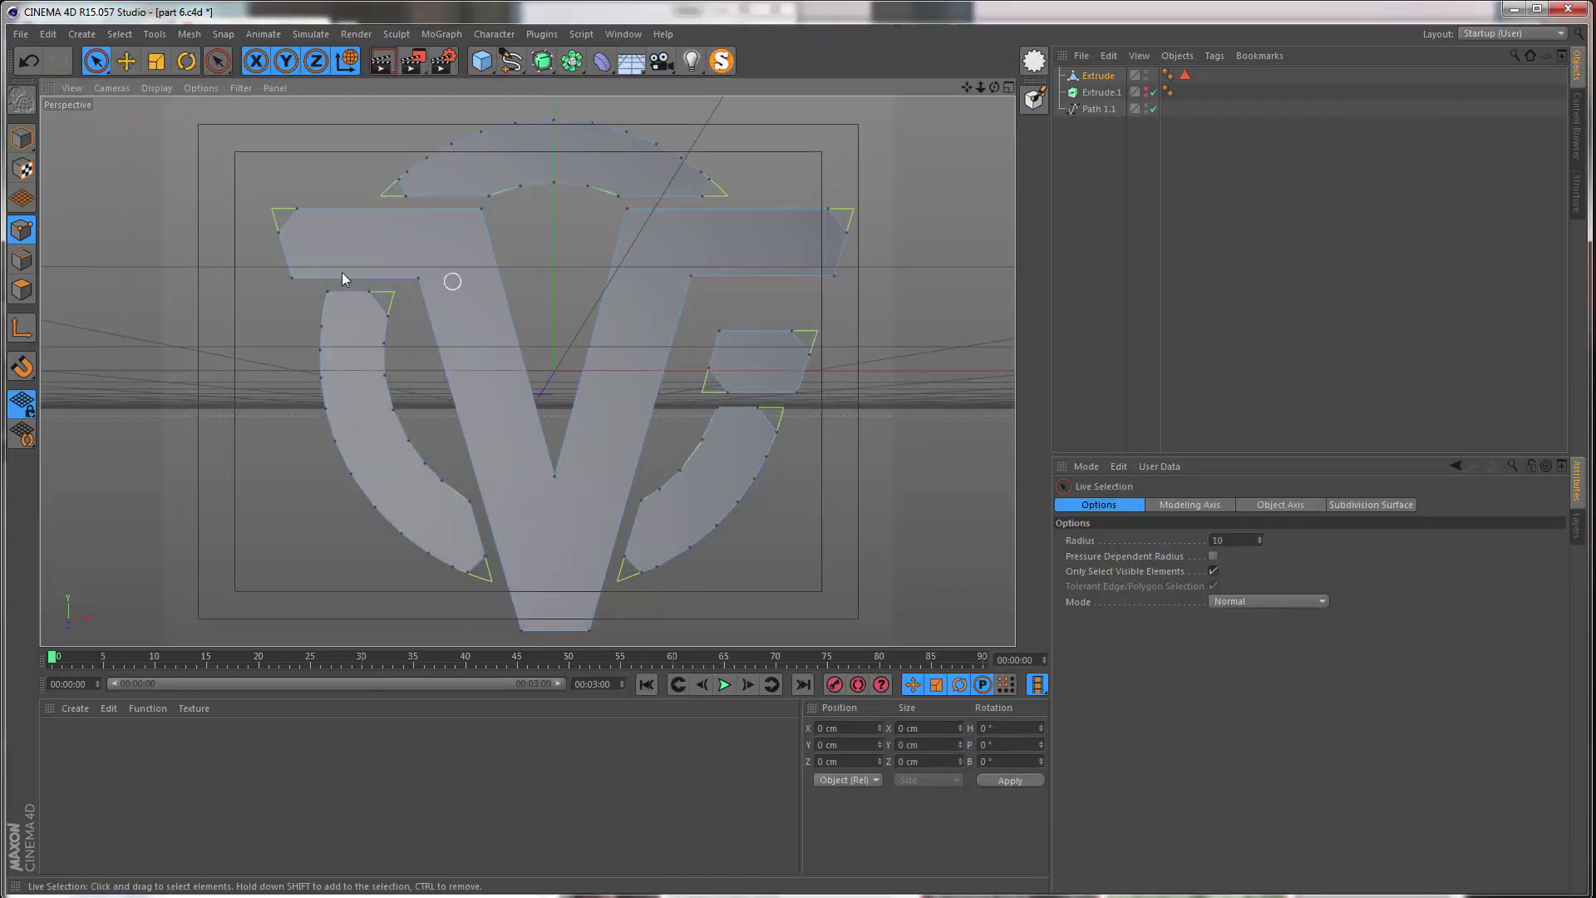
- Extrude all edges of the flat logo polygon outward with an offset of 1 cm
{"action": "left_click", "coordinate": [27, 259]}
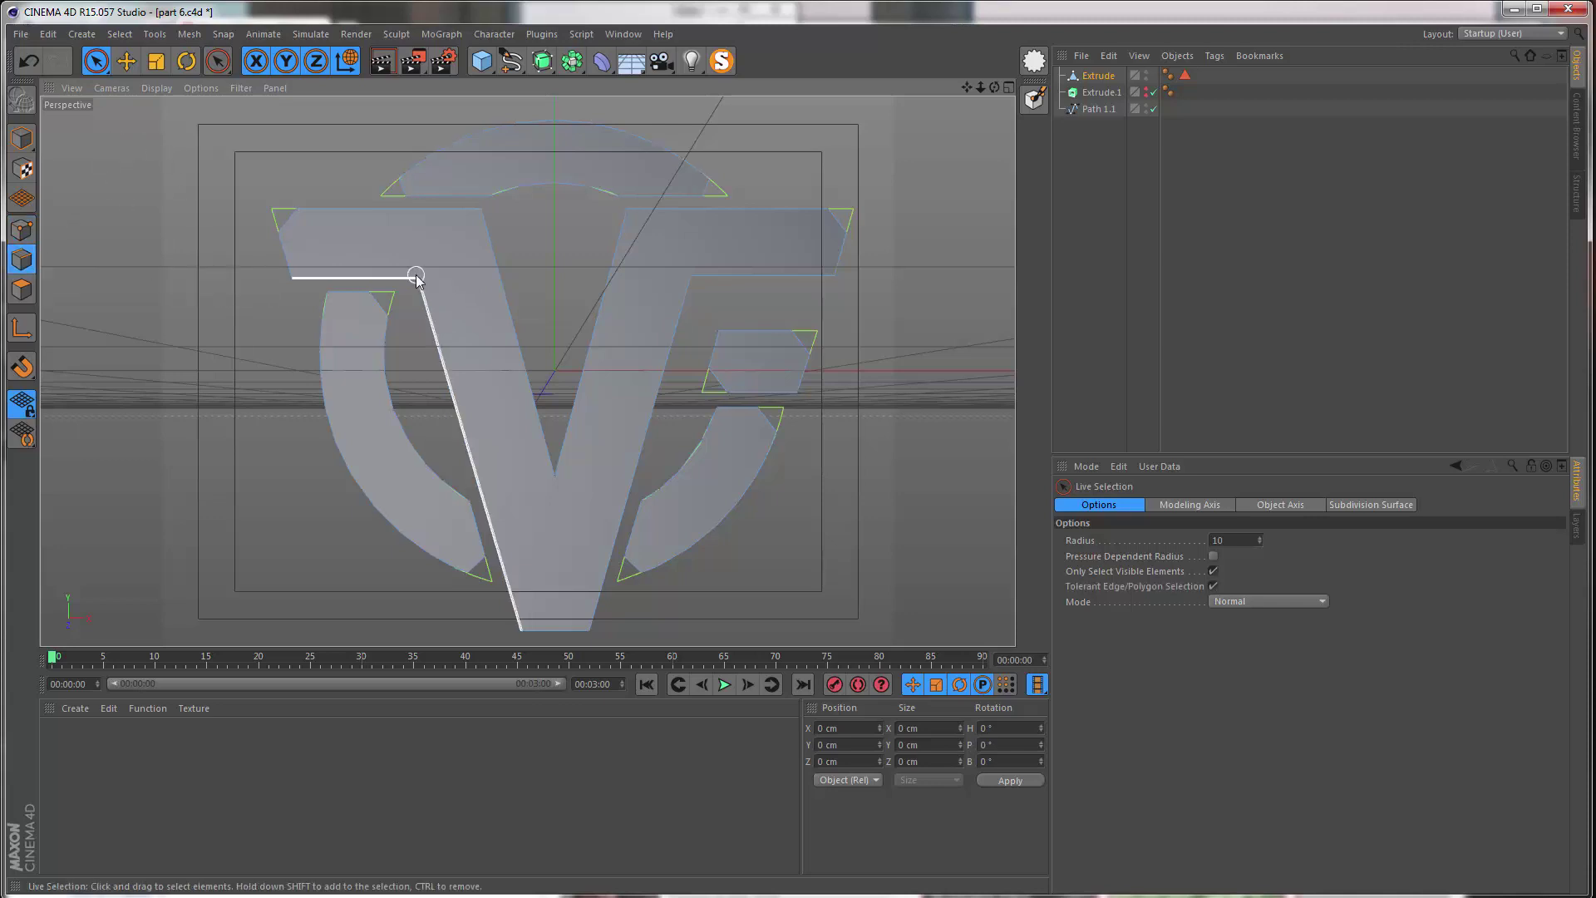
{"action": "key", "text": "ctrl+a"}
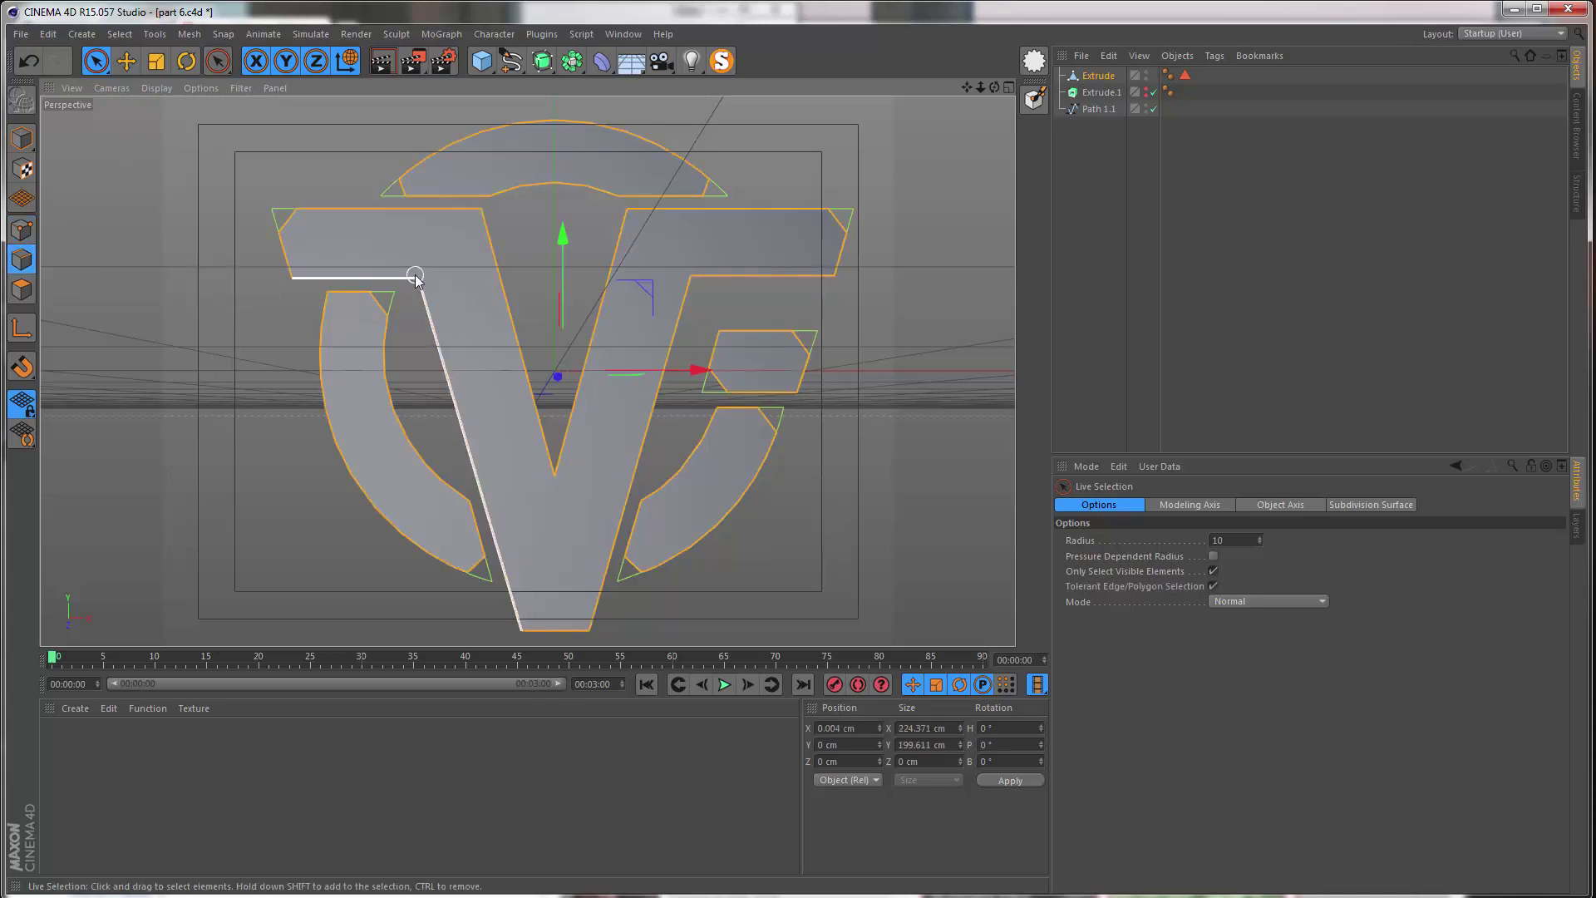
{"action": "right_click", "coordinate": [518, 291]}
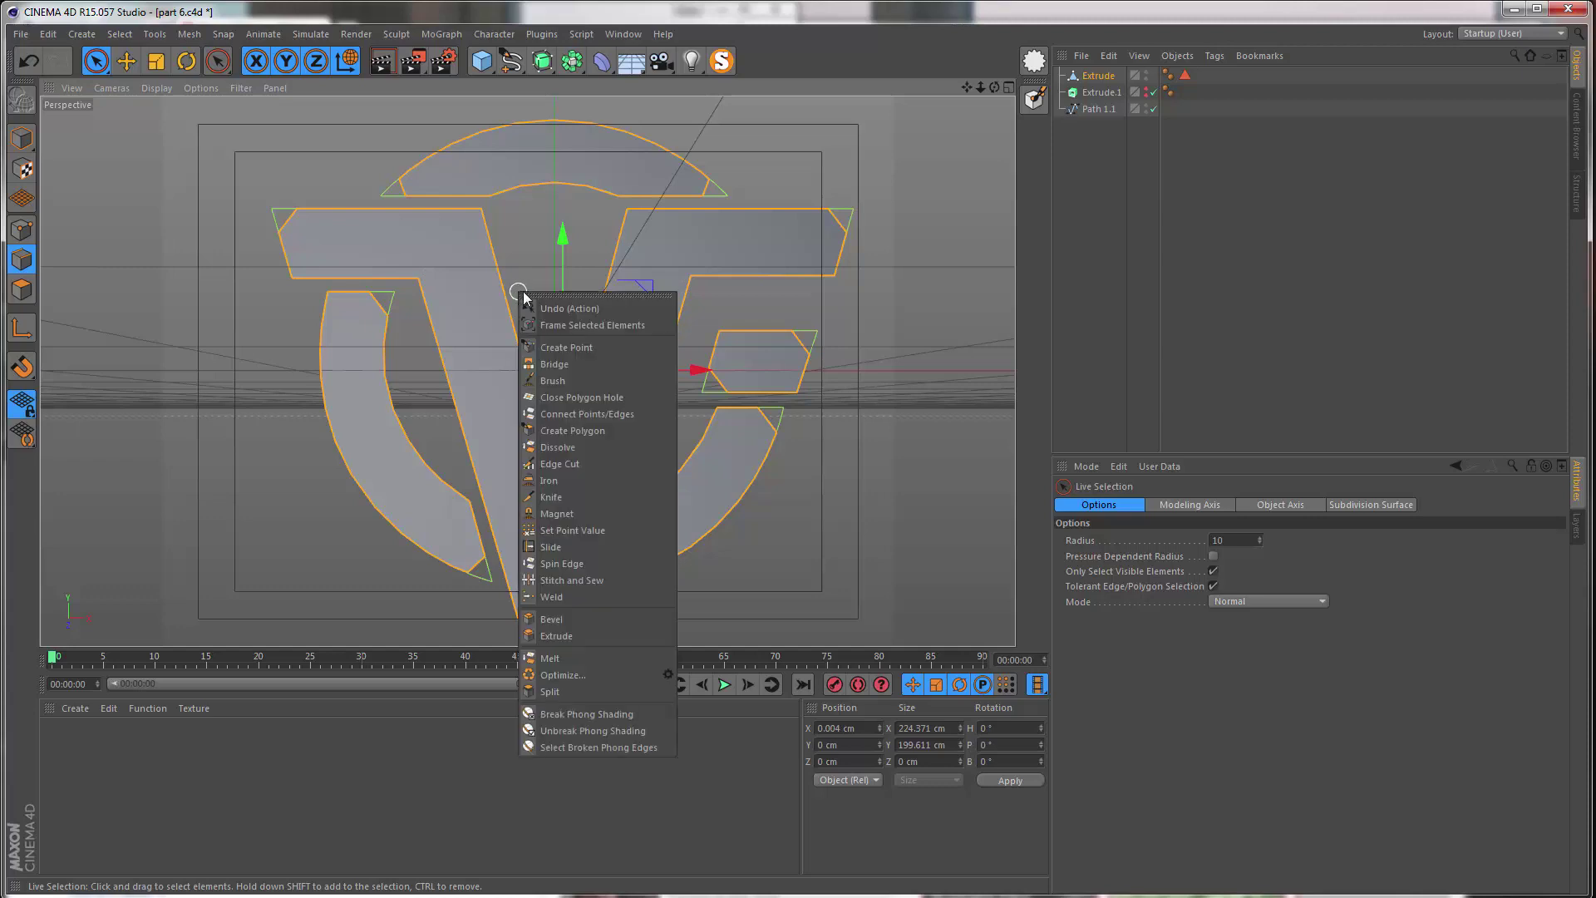
{"action": "left_click", "coordinate": [556, 636]}
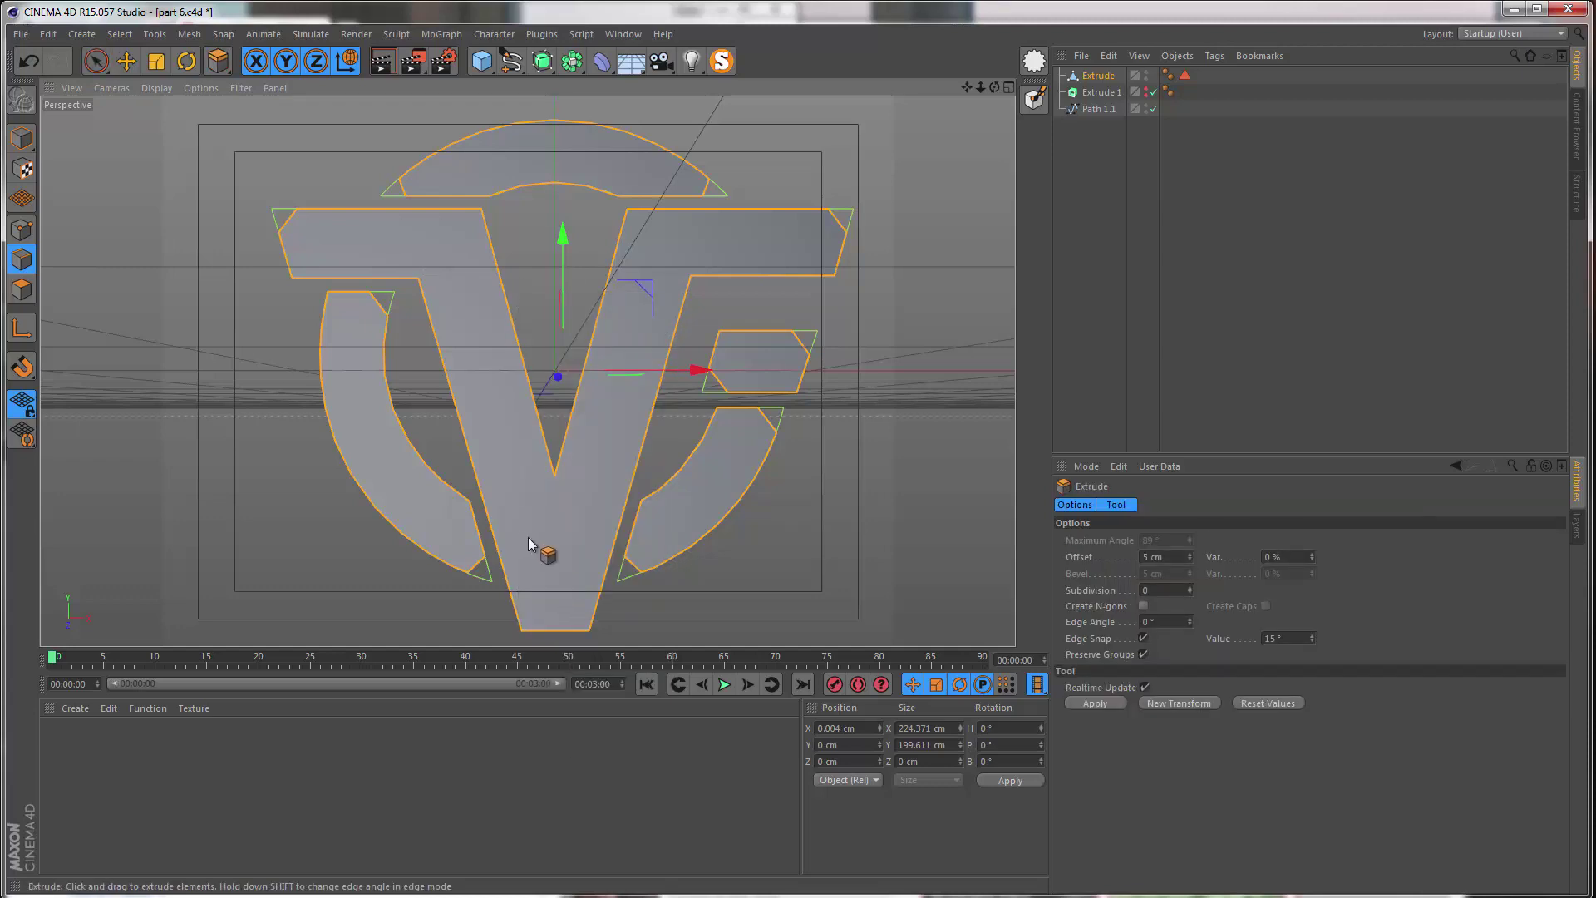
{"action": "mouse_move", "coordinate": [528, 537]}
{"action": "left_mouse_down"}
{"action": "mouse_move", "coordinate": [549, 537]}
{"action": "mouse_move", "coordinate": [521, 541]}
{"action": "left_mouse_up"}
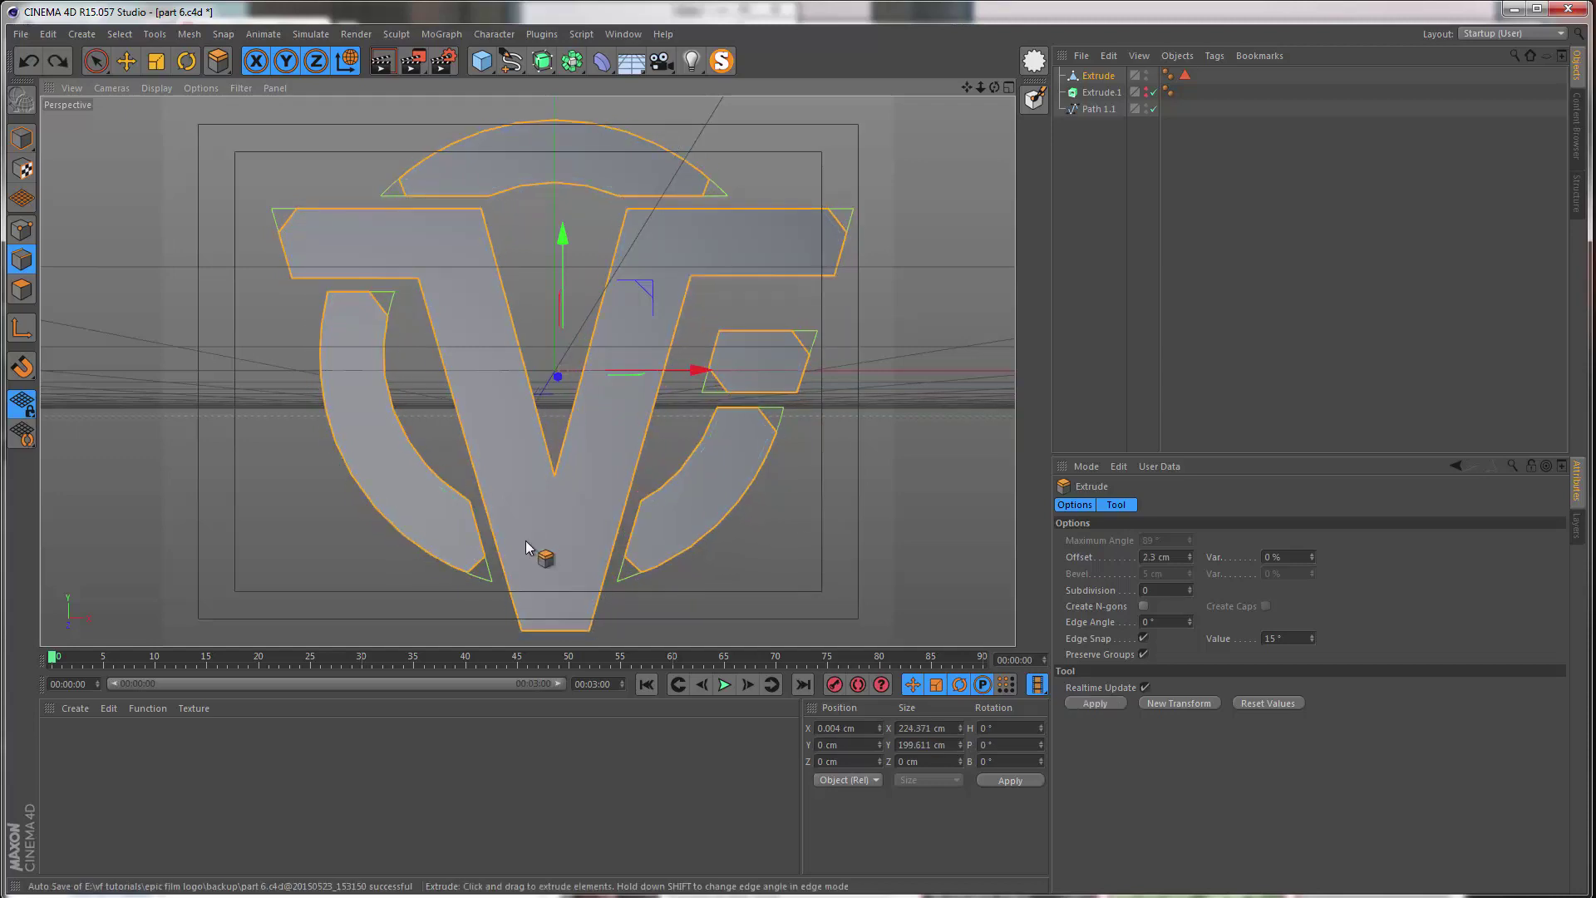
{"action": "left_click", "coordinate": [1155, 557]}
{"action": "type", "text": "1"}
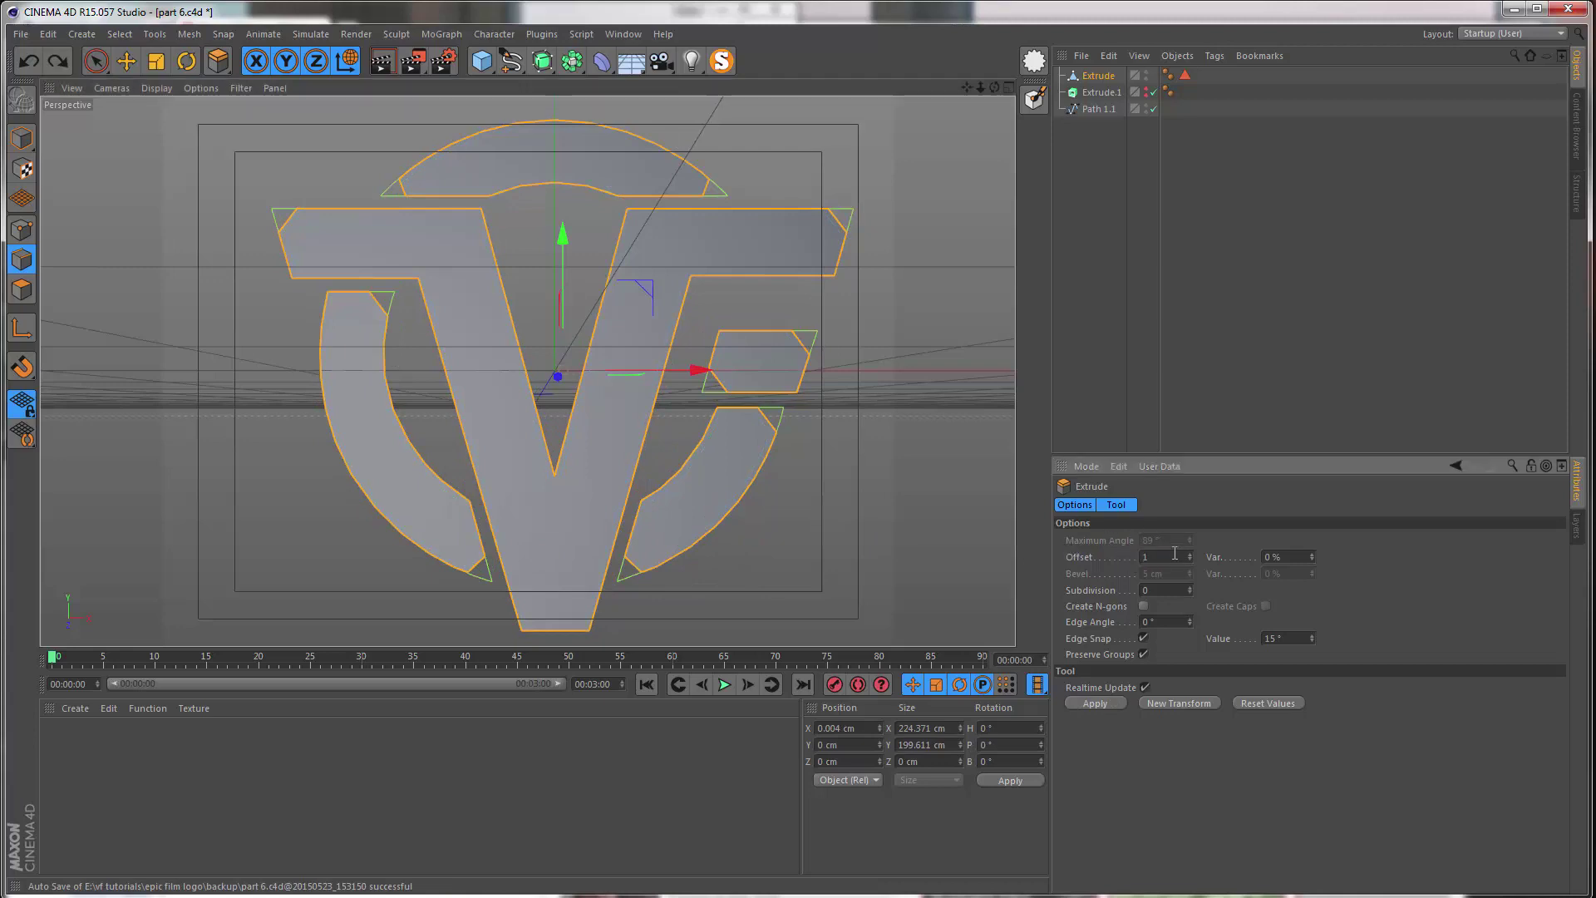
{"action": "key", "text": "Return"}
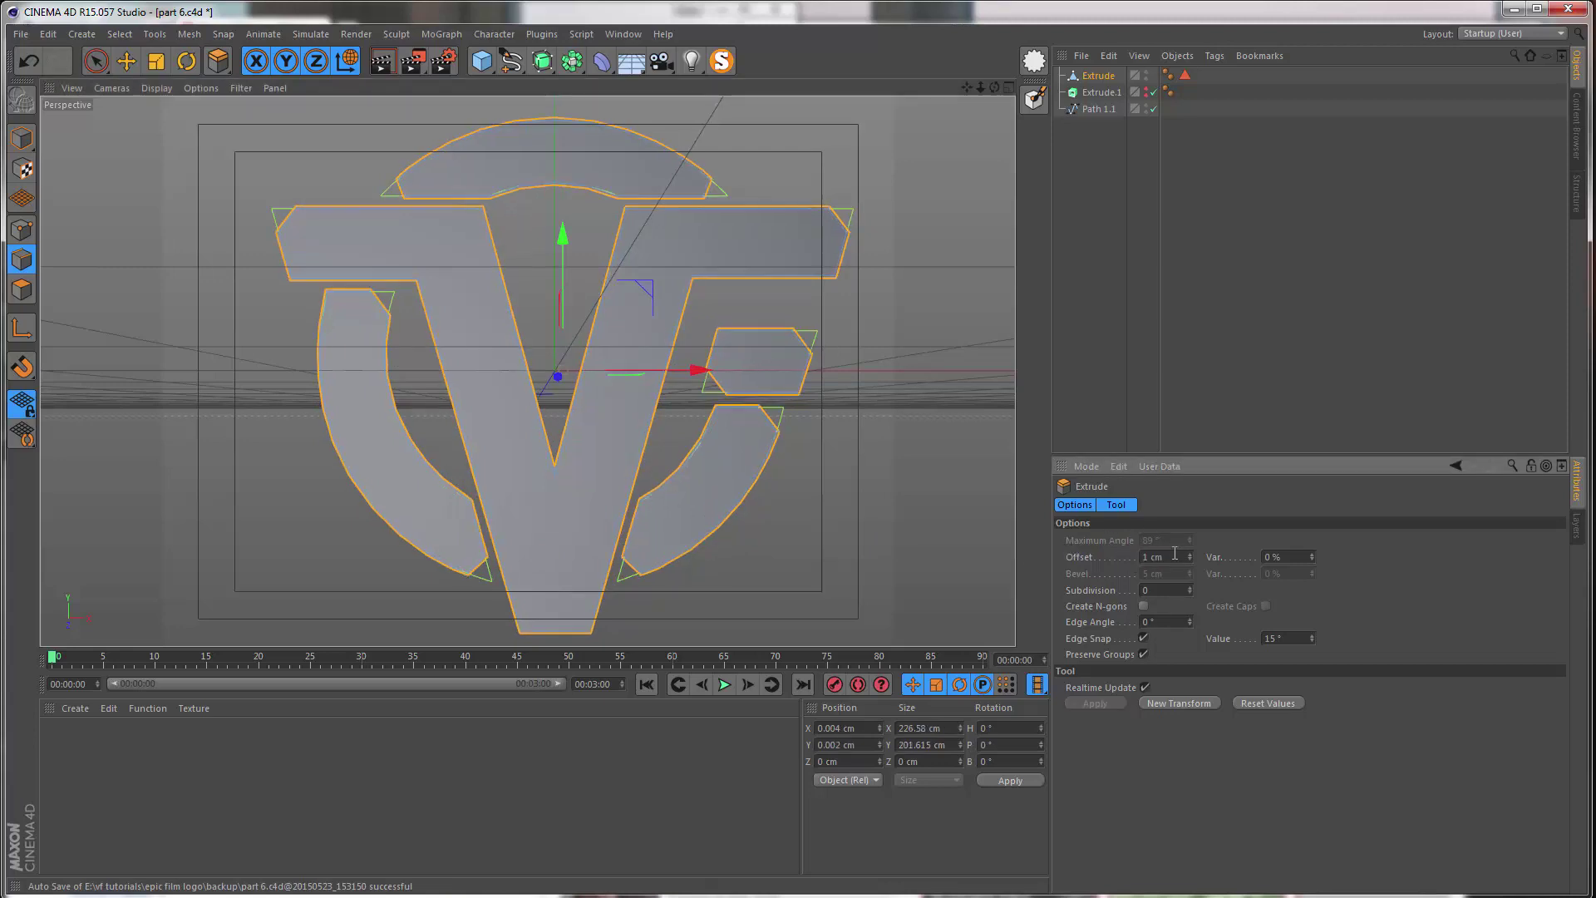
- Examine the extruded border around the lower V, the left ring piece and its bevelled upper corner from several angles
{"action": "scroll", "coordinate": [499, 527], "scroll_direction": "up", "scroll_amount": 5}
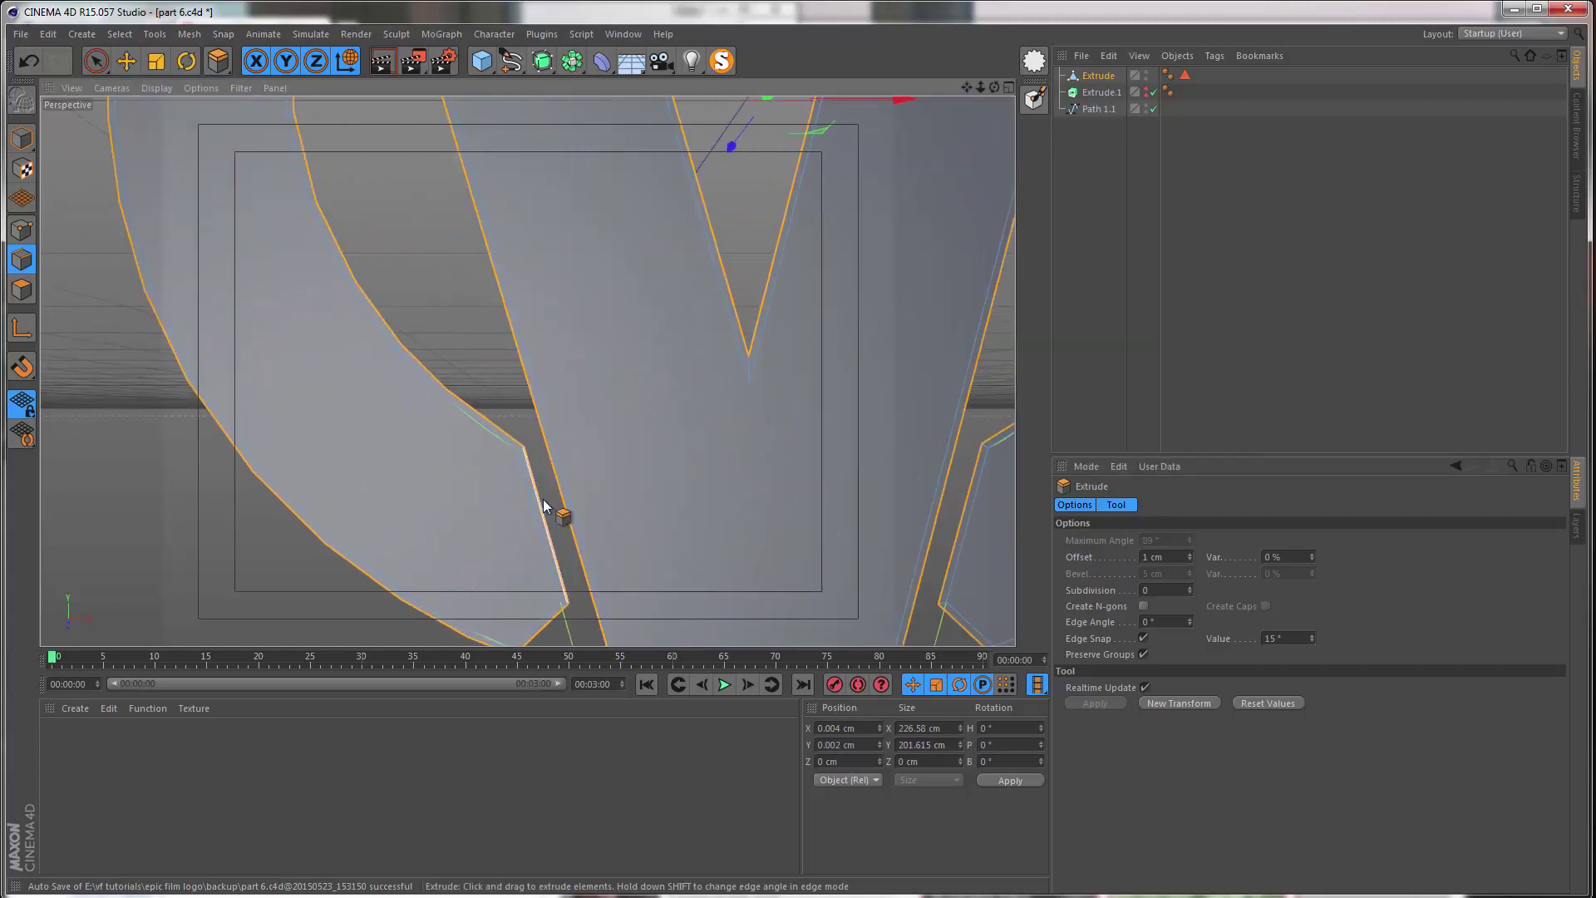
{"action": "left_click_drag", "start_coordinate": [651, 535], "coordinate": [561, 504], "text": "alt"}
{"action": "middle_click_drag", "start_coordinate": [560, 504], "coordinate": [505, 457], "text": "alt"}
{"action": "mouse_move", "coordinate": [505, 457]}
{"action": "left_mouse_down", "text": "alt"}
{"action": "mouse_move", "coordinate": [461, 447]}
{"action": "mouse_move", "coordinate": [498, 444]}
{"action": "left_mouse_up", "text": "alt"}
{"action": "right_click_drag", "start_coordinate": [498, 444], "coordinate": [311, 306], "text": "alt"}
{"action": "scroll", "coordinate": [310, 305], "scroll_direction": "up", "scroll_amount": 5}
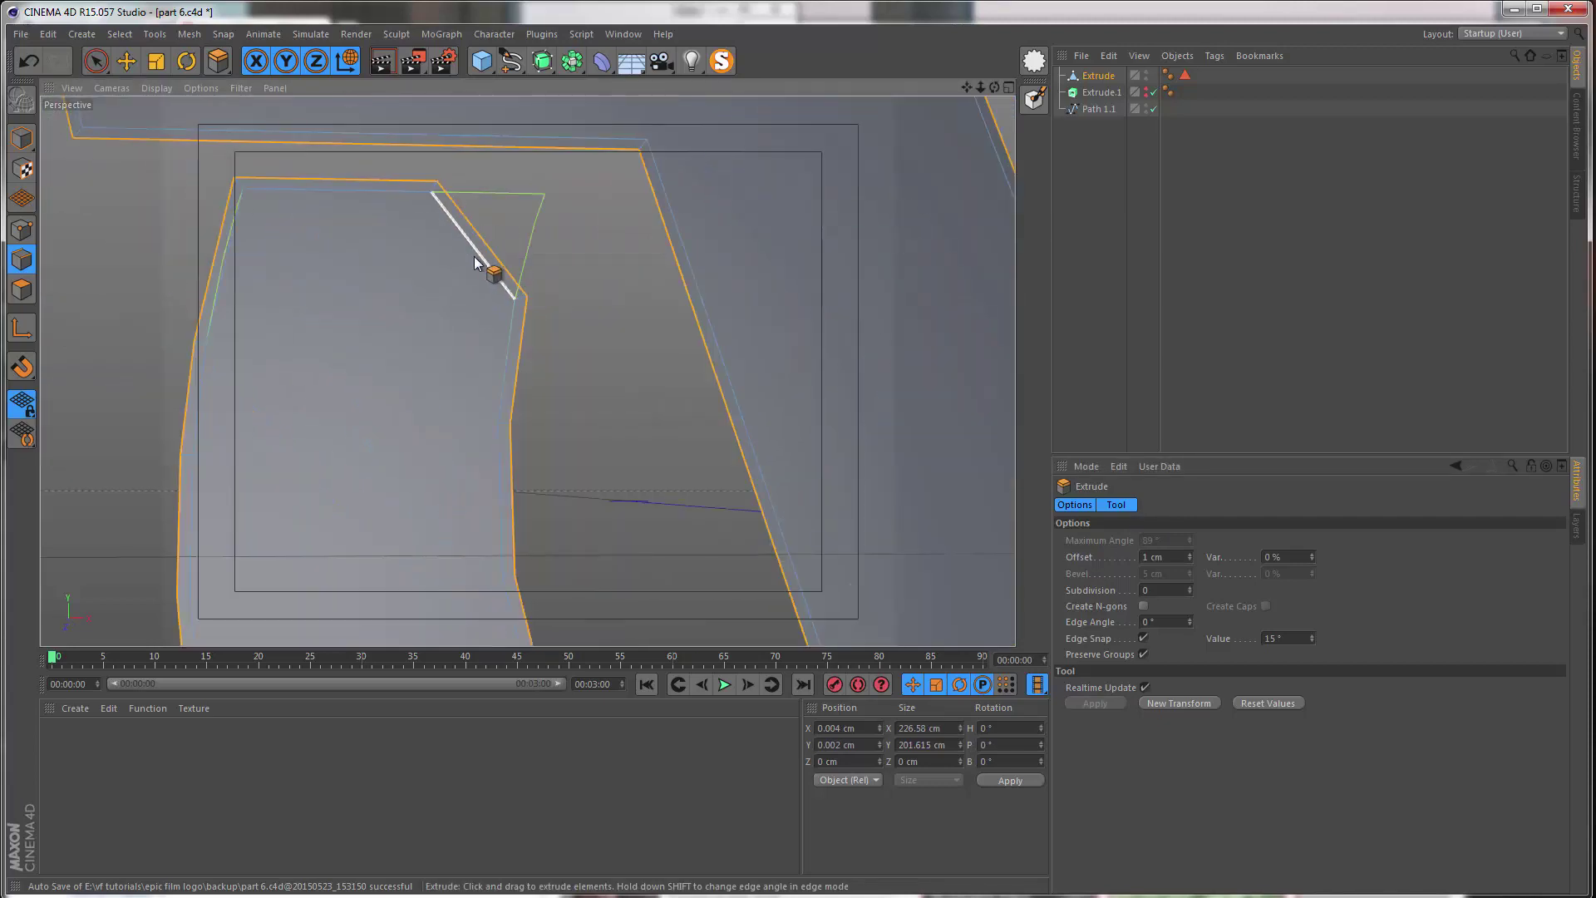
{"action": "middle_click_drag", "start_coordinate": [472, 254], "coordinate": [459, 346], "text": "alt"}
{"action": "left_click_drag", "start_coordinate": [425, 346], "coordinate": [540, 272], "text": "alt"}
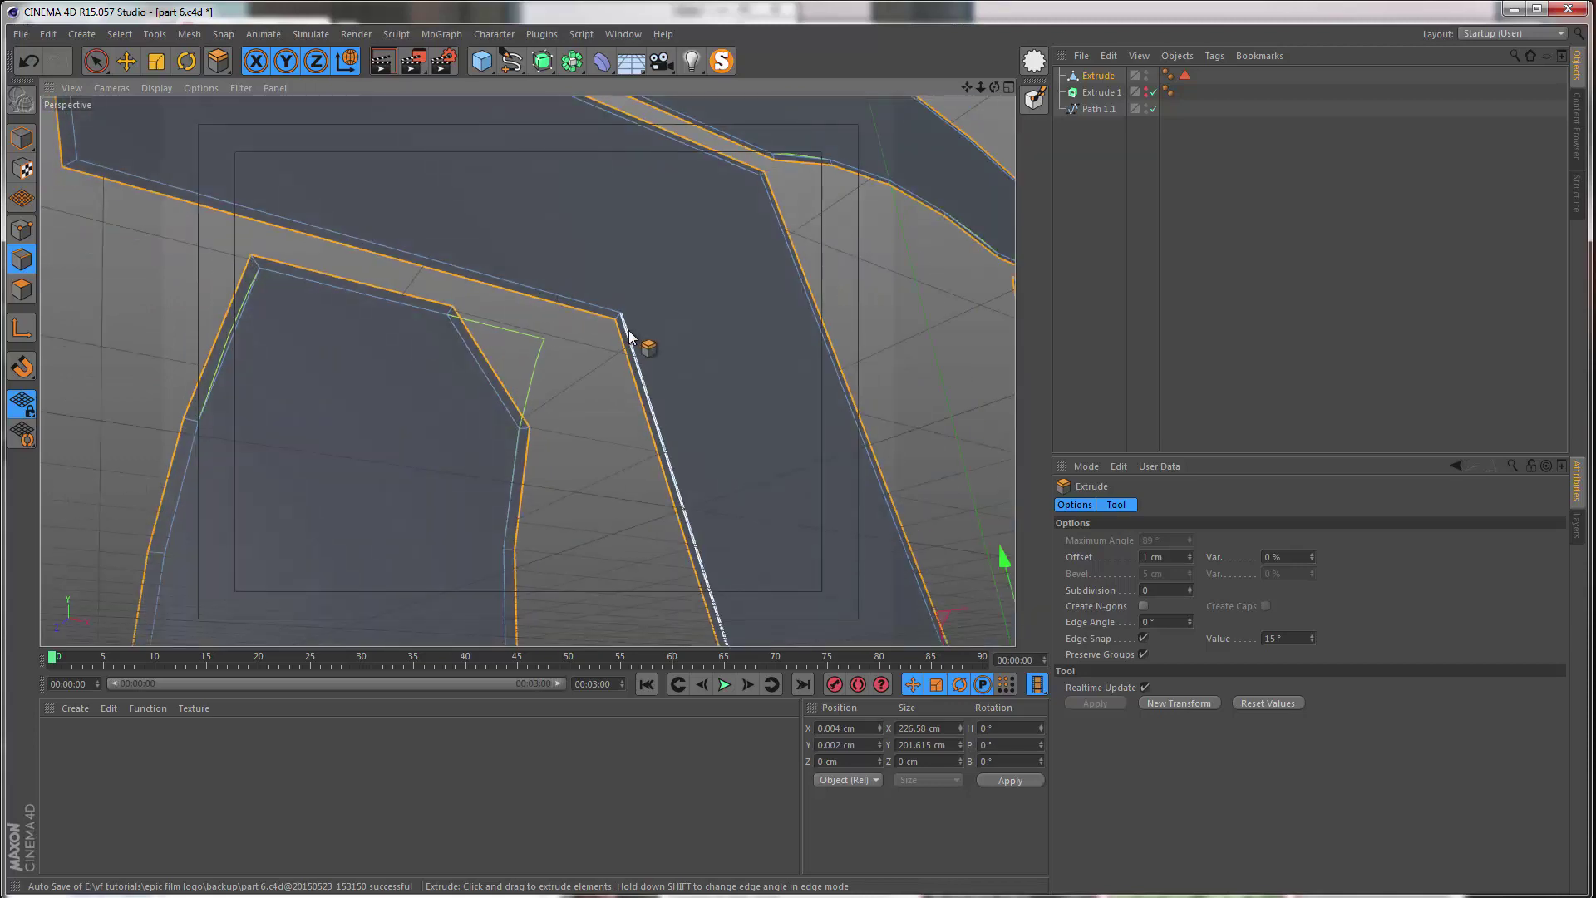
- Undo the edge extrusion and apply it again with the same 1 cm offset
{"action": "key", "text": "ctrl+z"}
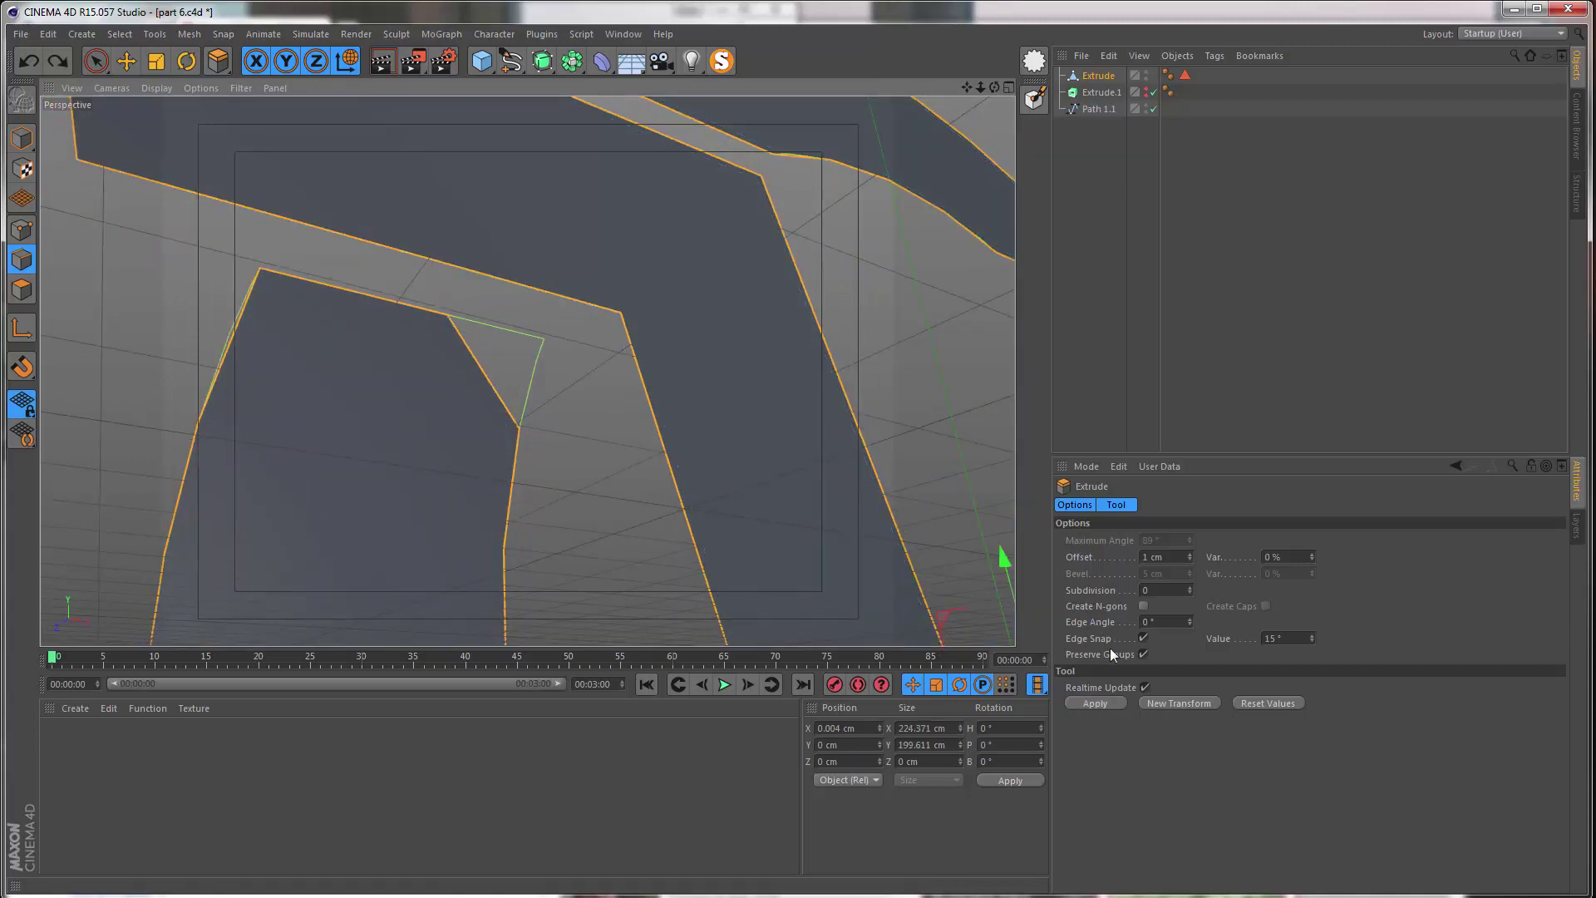
{"action": "left_click", "coordinate": [1091, 700]}
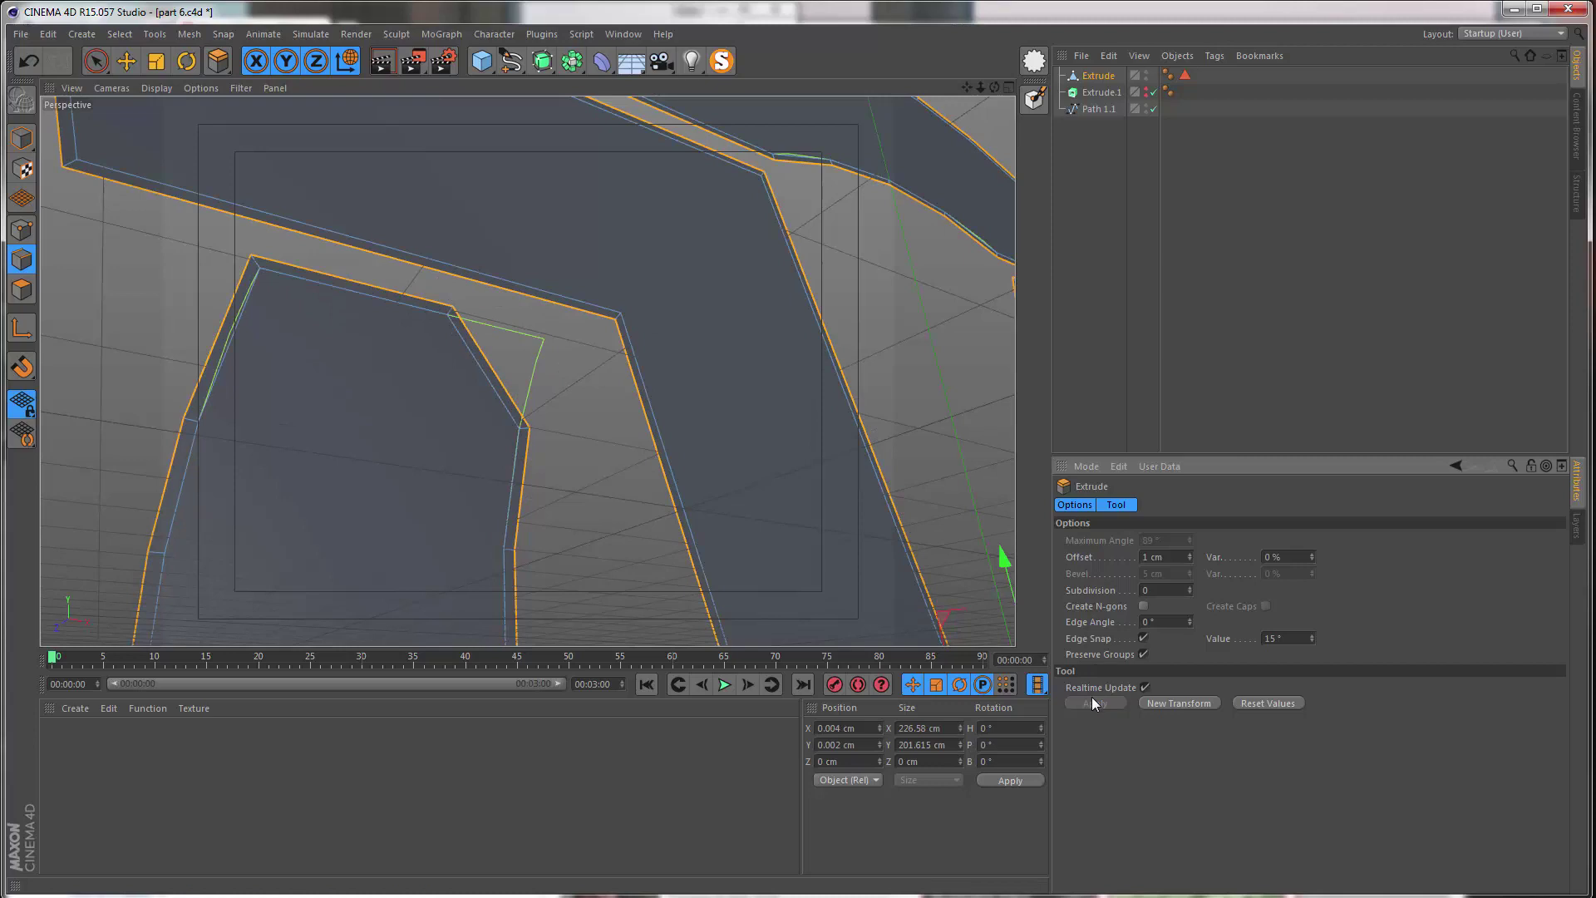
{"action": "left_click_drag", "start_coordinate": [377, 327], "coordinate": [364, 376], "text": "alt"}
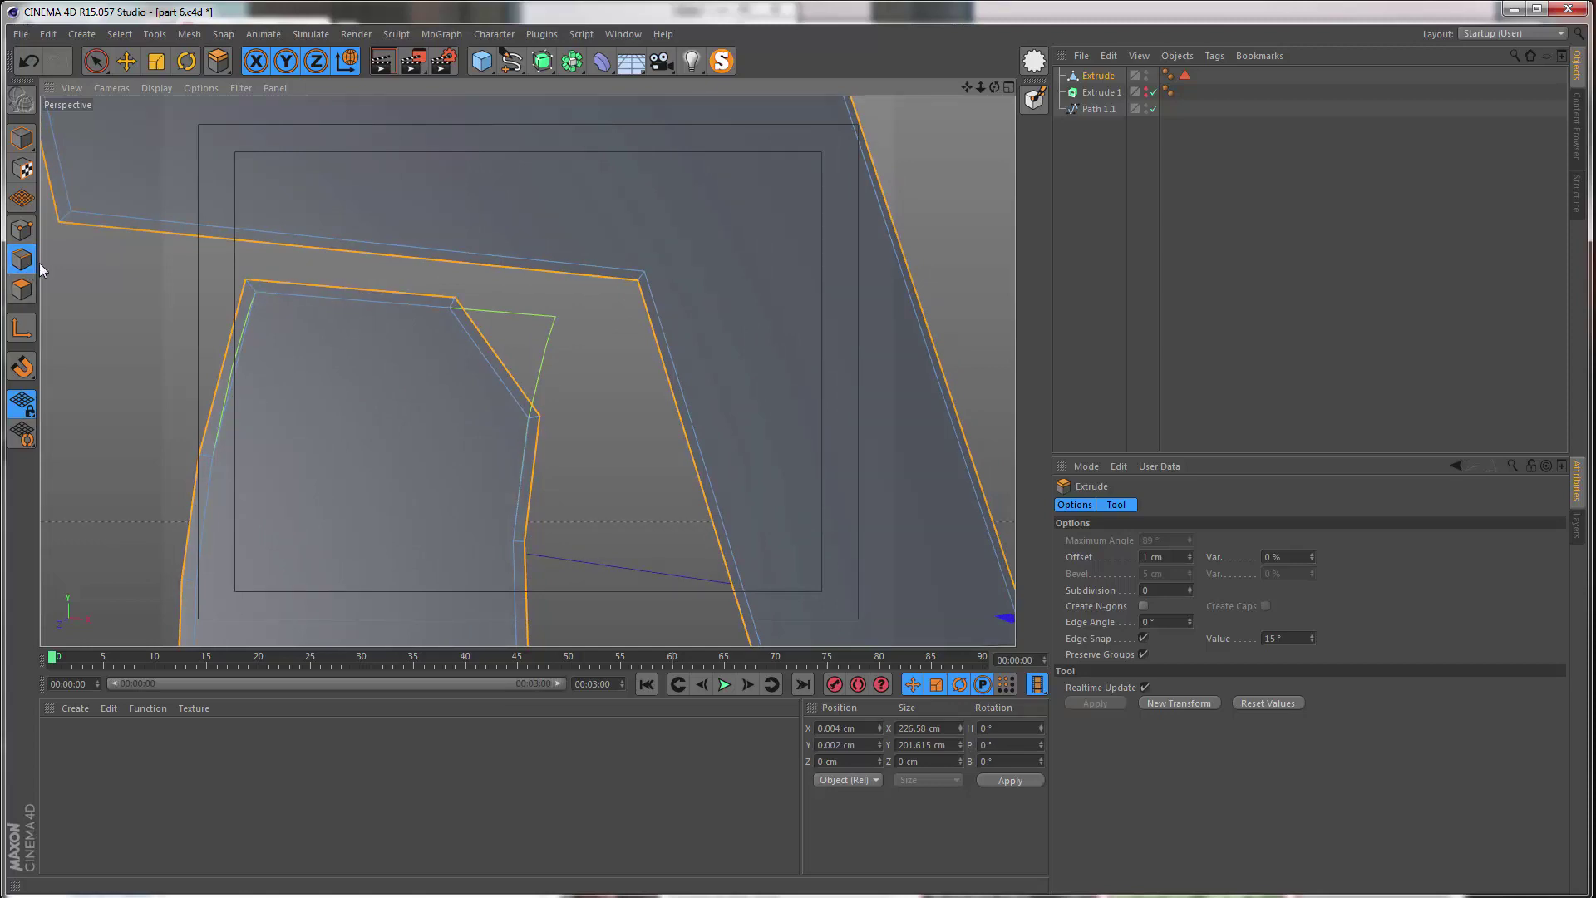
- Loop-select the inner border edges of the left ring piece and the V
{"action": "key", "text": "u"}
{"action": "key", "text": "l"}
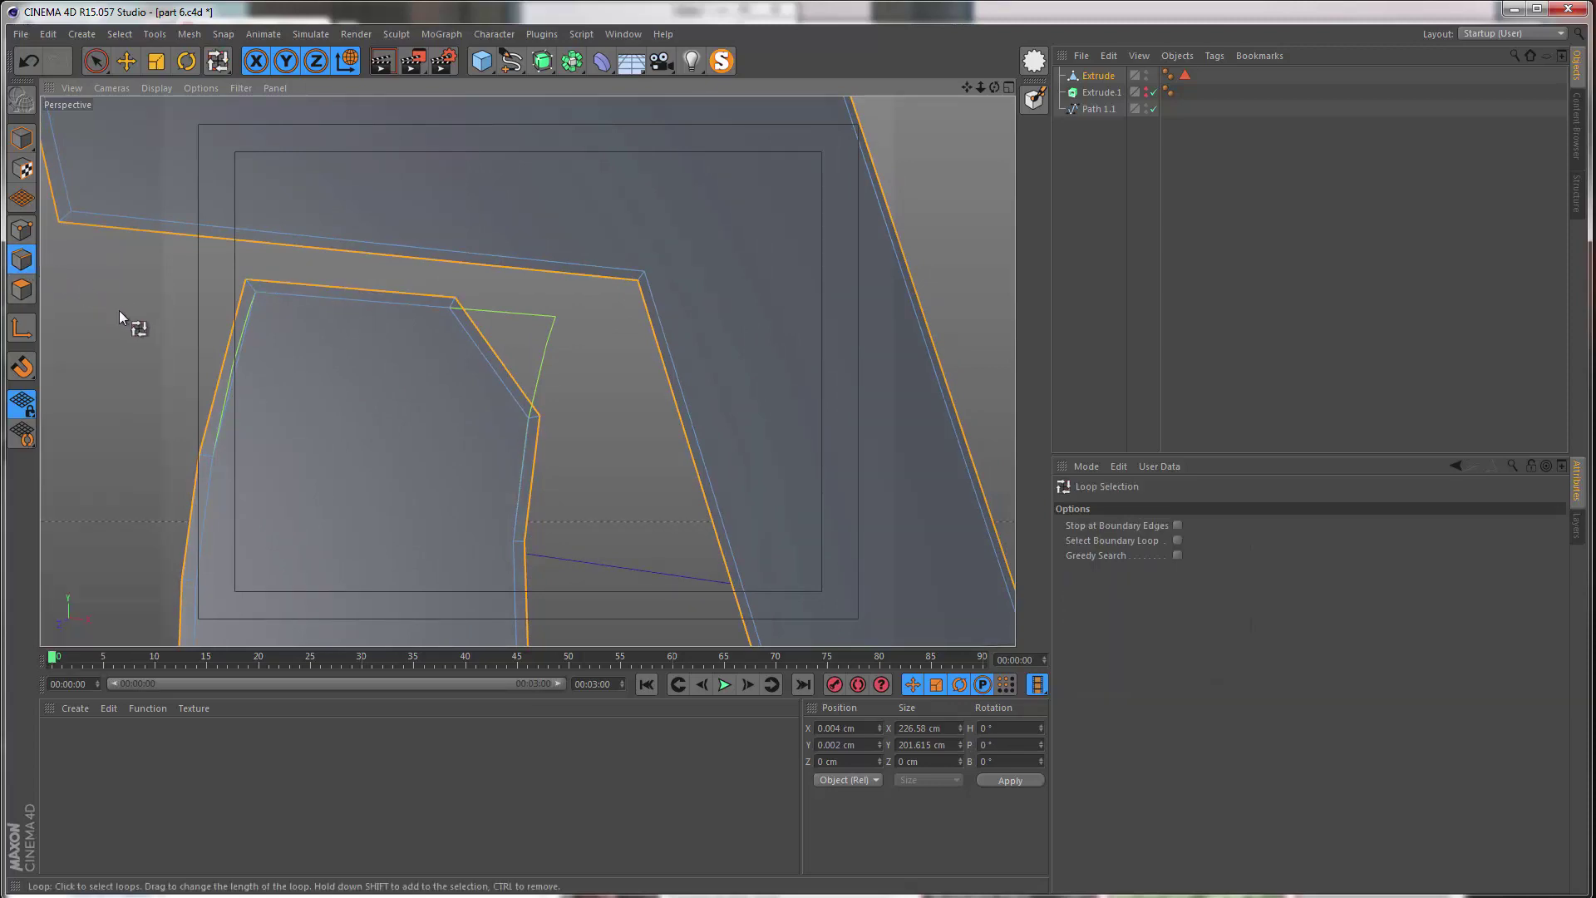
{"action": "left_click", "coordinate": [464, 337]}
{"action": "left_click", "coordinate": [626, 265], "text": "shift"}
- Add the inner border loops of the lower-right ring piece and the small block above it to the edge selection
{"action": "scroll", "coordinate": [627, 264], "scroll_direction": "down", "scroll_amount": 5}
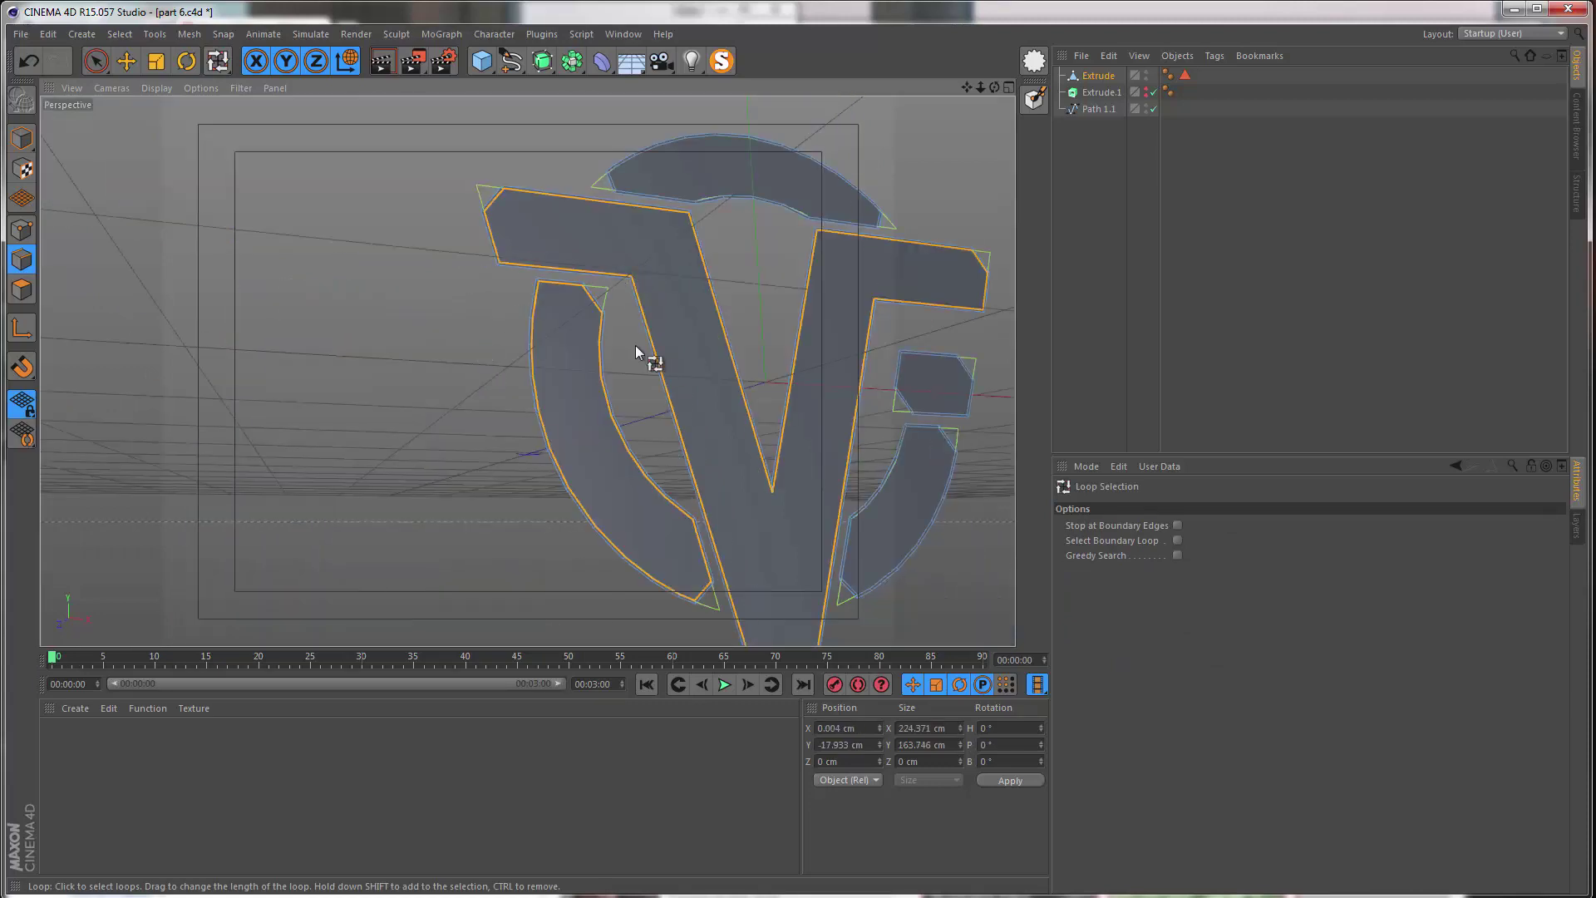
{"action": "middle_click_drag", "start_coordinate": [902, 511], "coordinate": [665, 369], "text": "alt"}
{"action": "scroll", "coordinate": [677, 470], "scroll_direction": "up", "scroll_amount": 3}
{"action": "scroll", "coordinate": [726, 427], "scroll_direction": "up", "scroll_amount": 2}
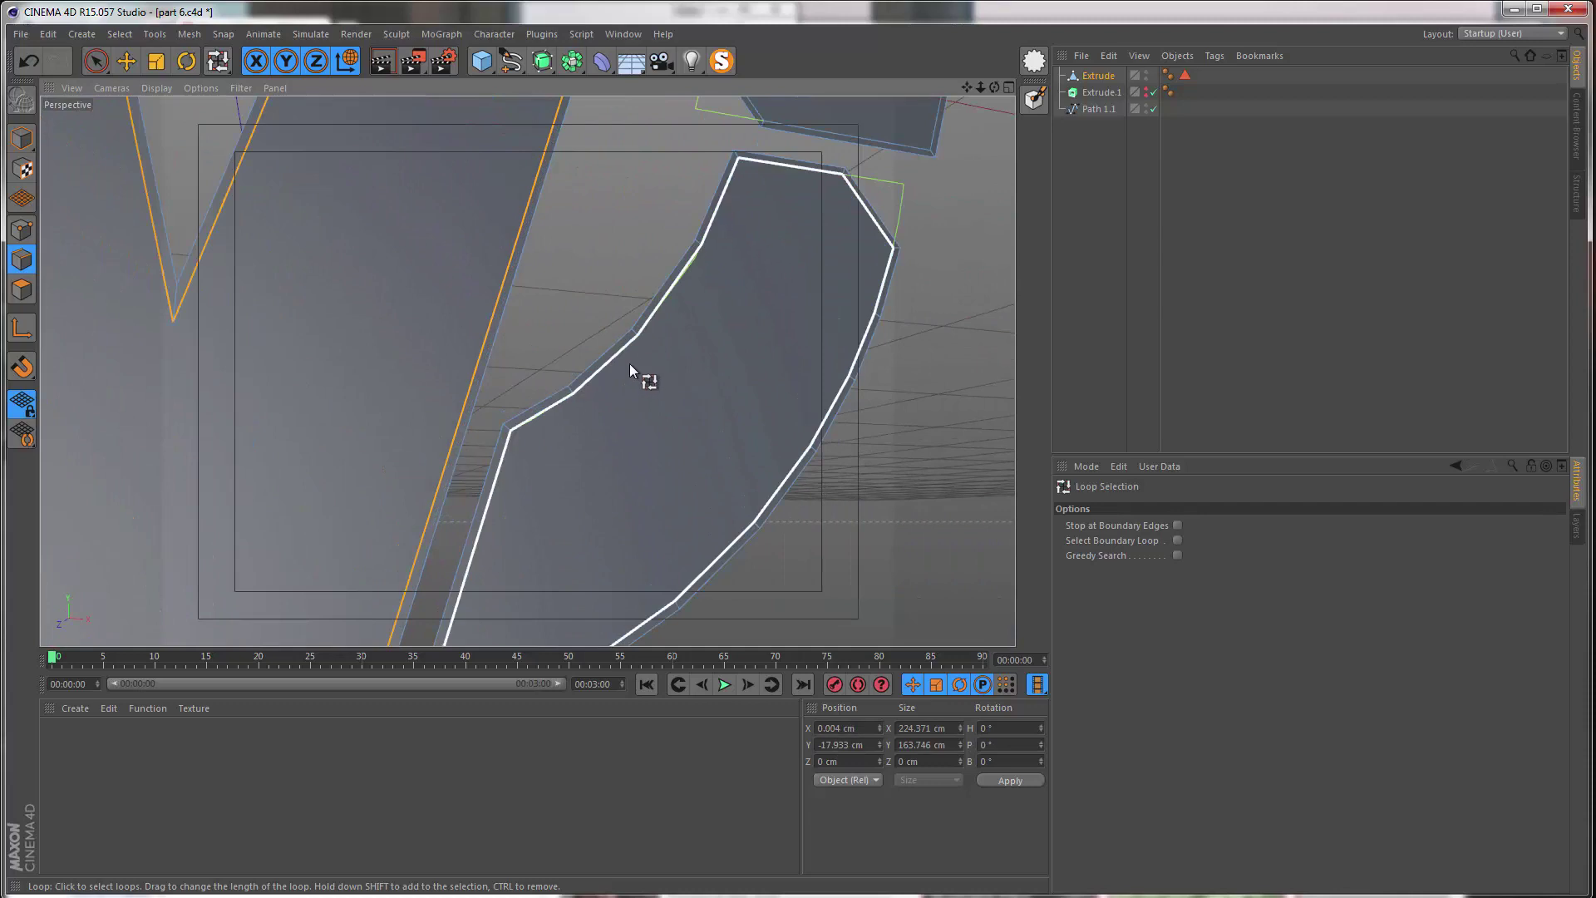
{"action": "left_click", "coordinate": [632, 363], "text": "shift"}
{"action": "scroll", "coordinate": [656, 363], "scroll_direction": "down", "scroll_amount": 3}
{"action": "left_click", "coordinate": [659, 347], "text": "shift"}
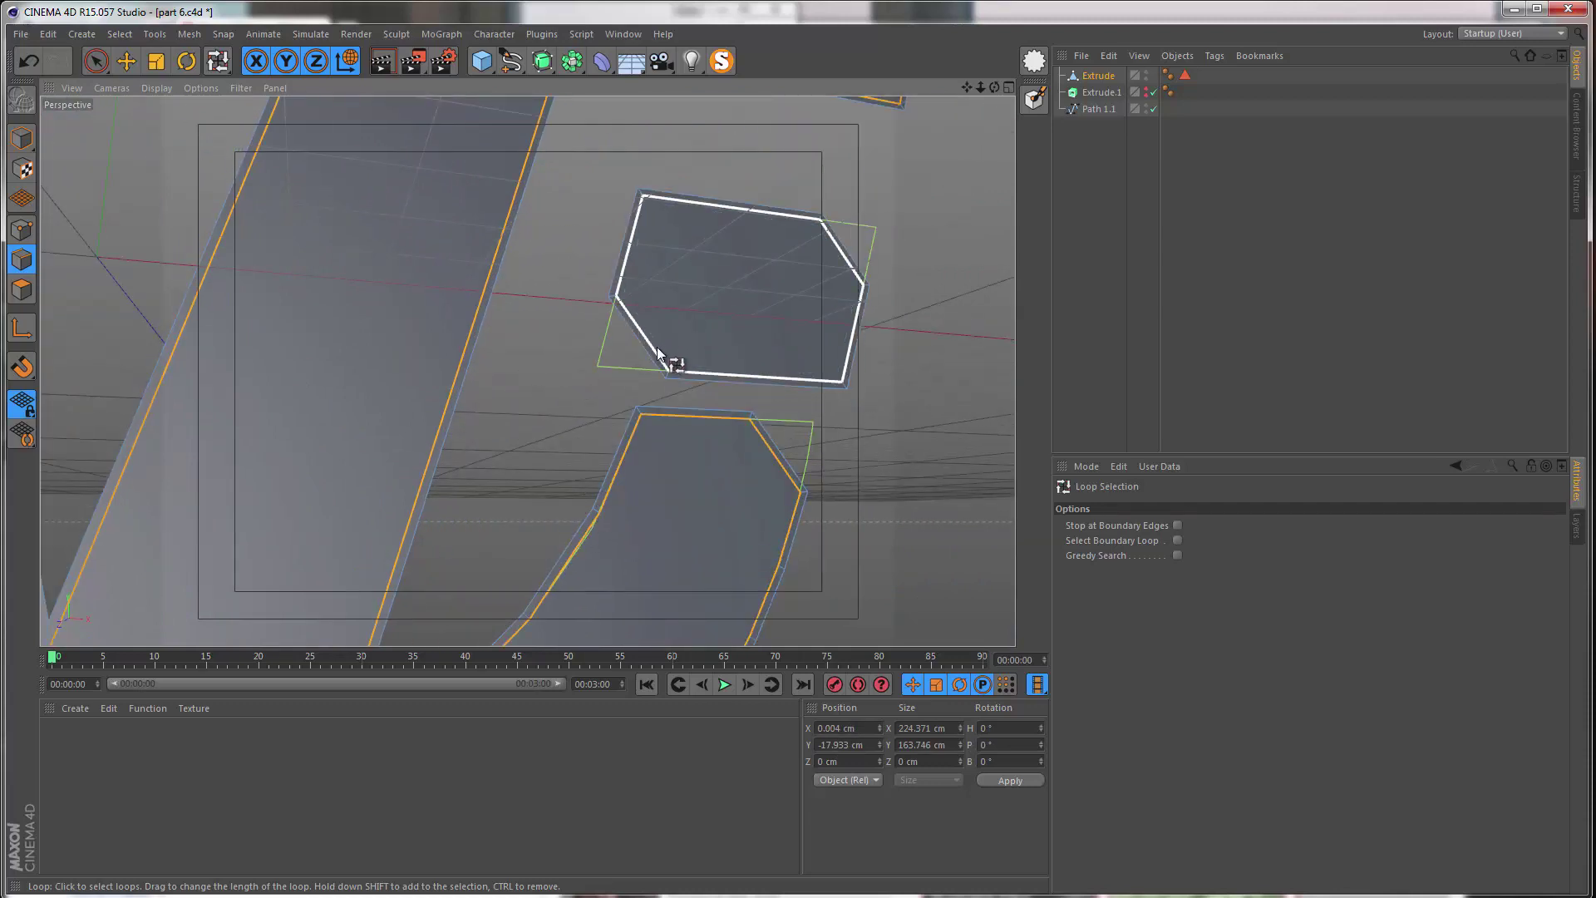
- Add the inner border loop of the top arc to the edge selection
{"action": "middle_click_drag", "start_coordinate": [594, 233], "coordinate": [586, 566], "text": "alt"}
{"action": "scroll", "coordinate": [574, 412], "scroll_direction": "down", "scroll_amount": 3}
{"action": "scroll", "coordinate": [613, 421], "scroll_direction": "up", "scroll_amount": 4}
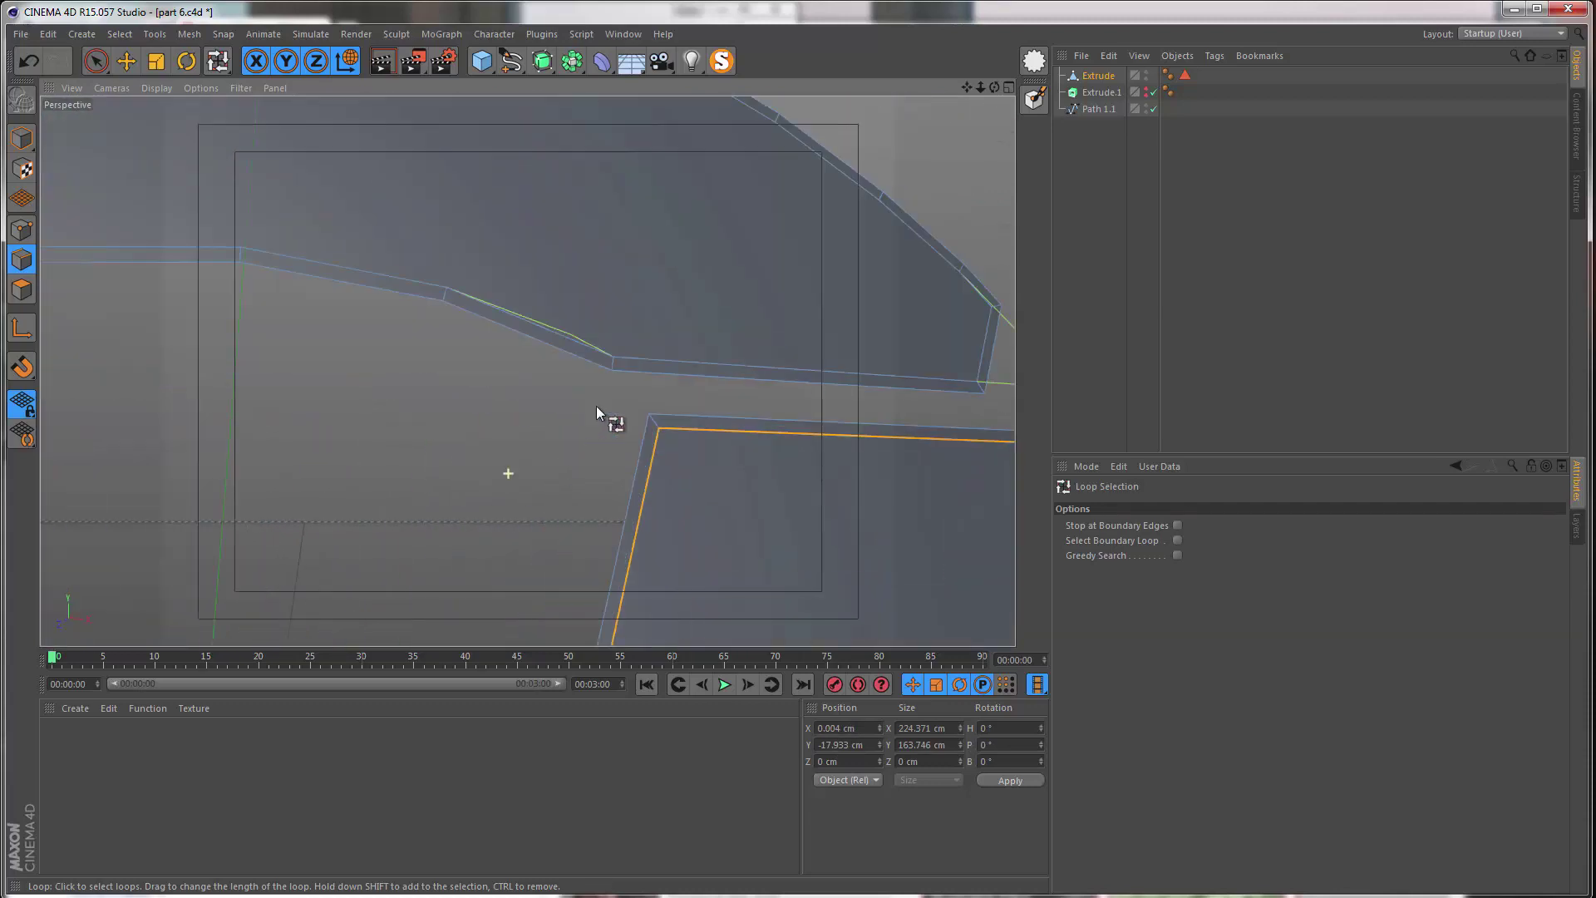
{"action": "left_click", "coordinate": [705, 277], "text": "shift"}
- Dissolve the selected inner edge loops on all five logo pieces
{"action": "scroll", "coordinate": [705, 278], "scroll_direction": "down", "scroll_amount": 5}
{"action": "scroll", "coordinate": [516, 445], "scroll_direction": "up", "scroll_amount": 3}
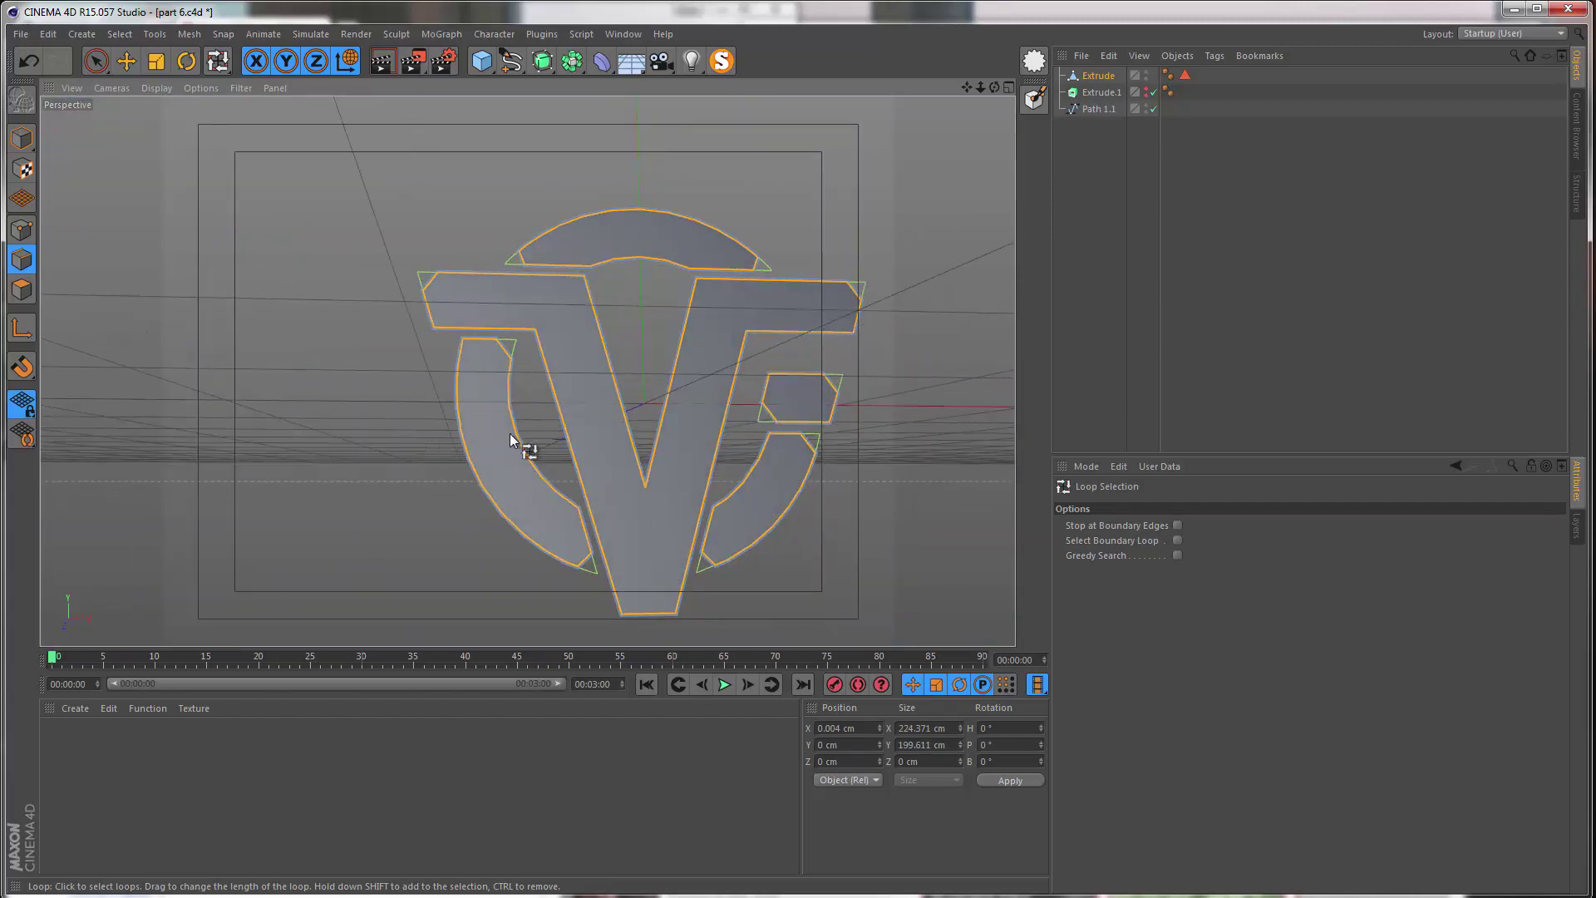
{"action": "right_click", "coordinate": [531, 462]}
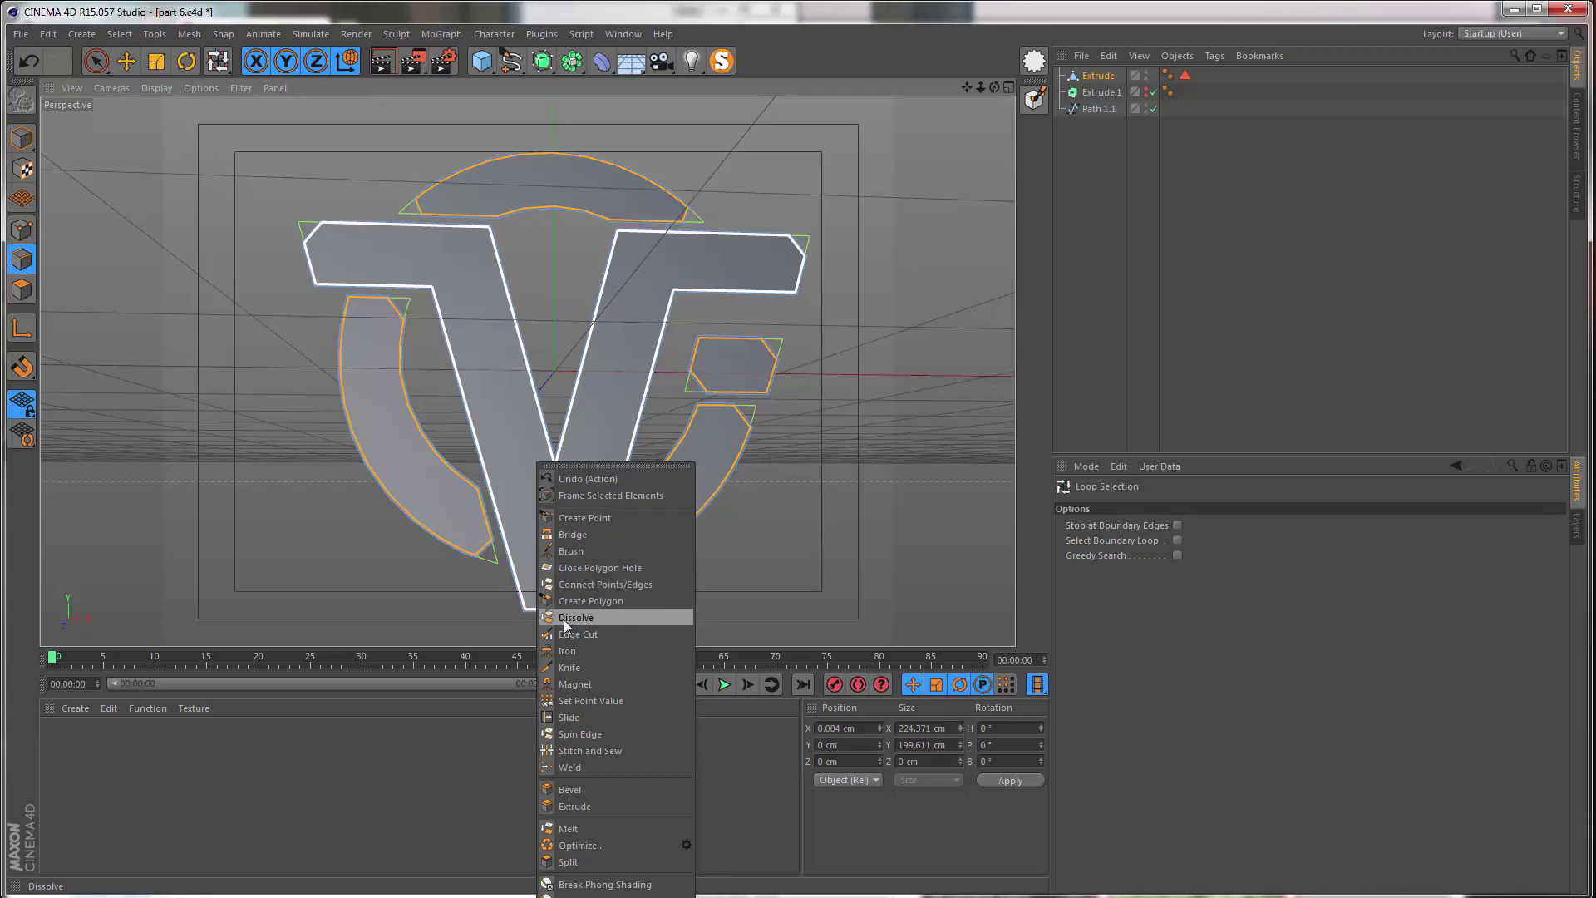
{"action": "left_click", "coordinate": [580, 619]}
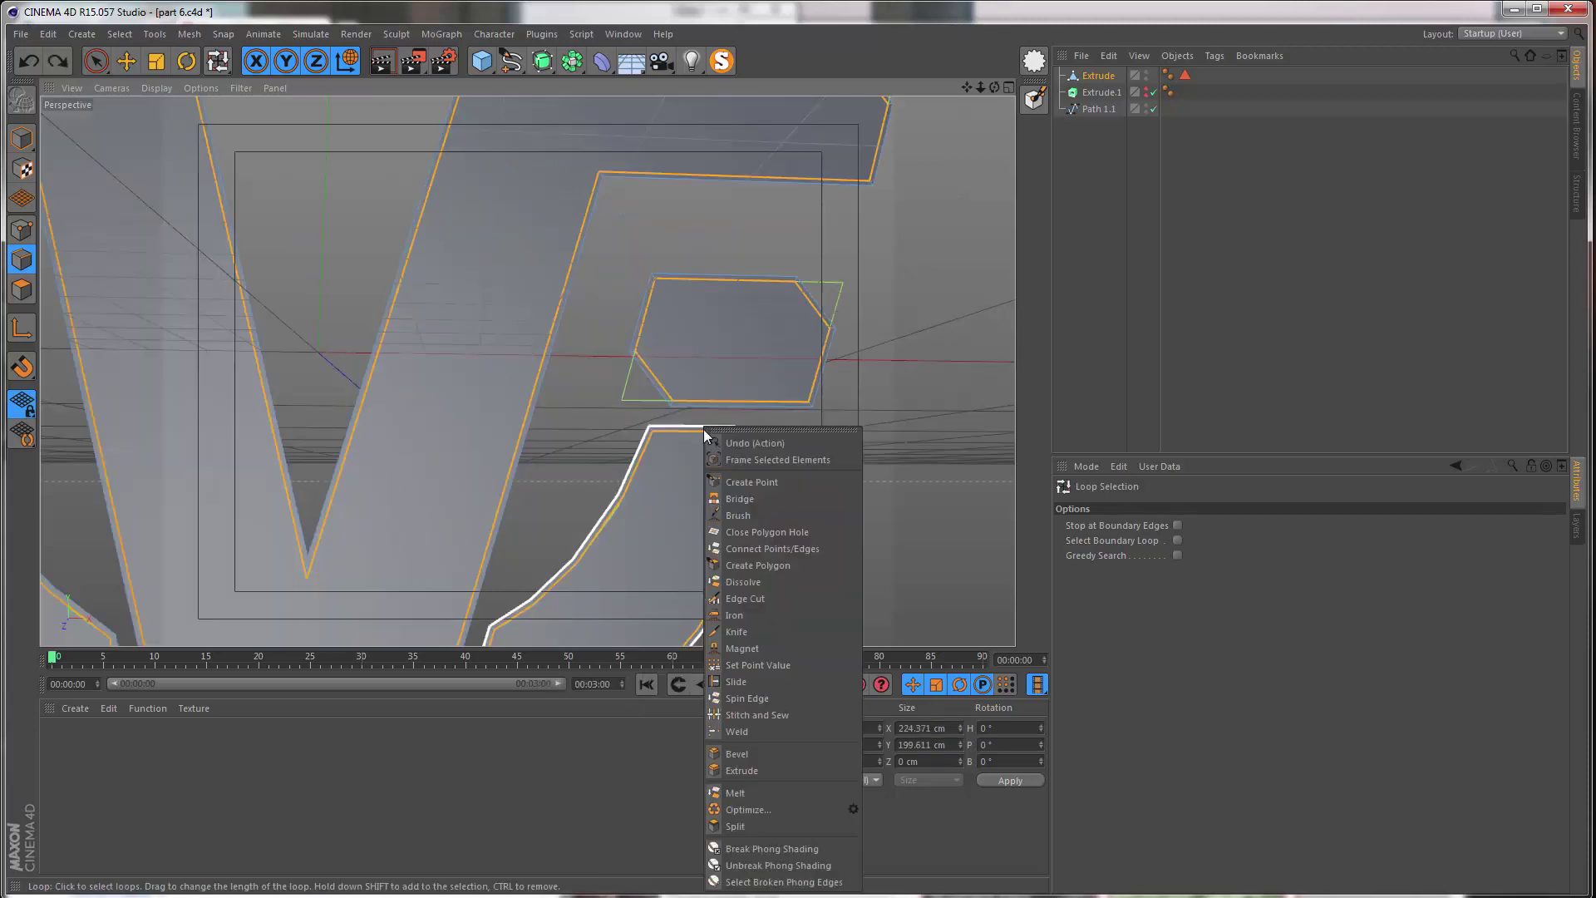
{"action": "left_click", "coordinate": [769, 626]}
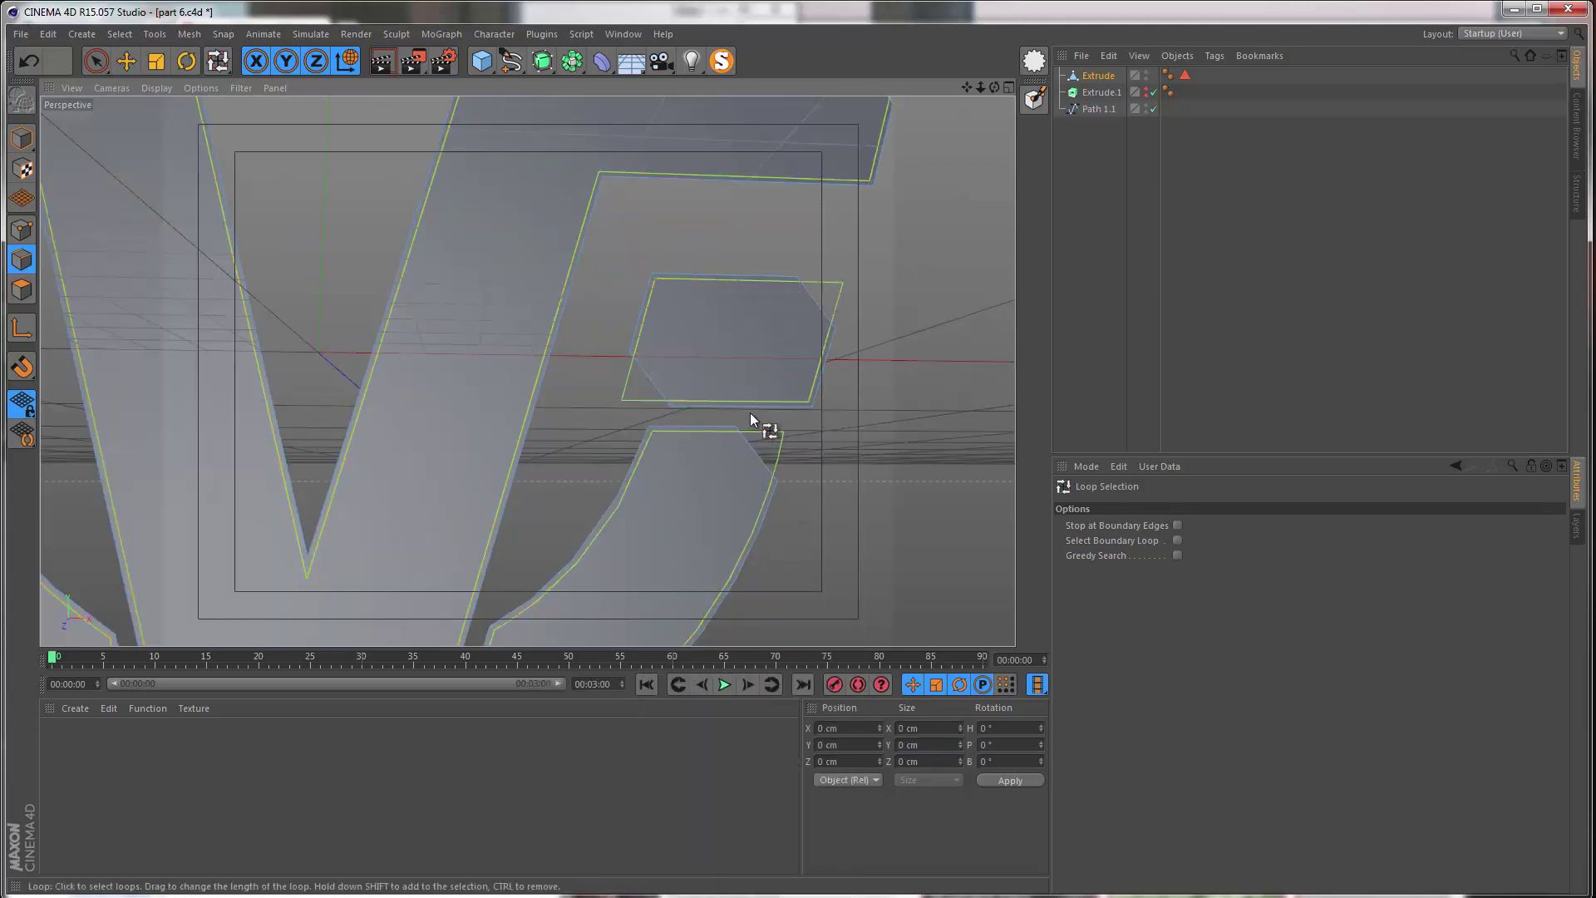
- Place a copy of the logo path spline below Path 1.1 and switch to editing its points
{"action": "middle_click_drag", "start_coordinate": [473, 370], "coordinate": [570, 341], "text": "alt"}
{"action": "left_click_drag", "start_coordinate": [570, 342], "coordinate": [525, 334], "text": "alt"}
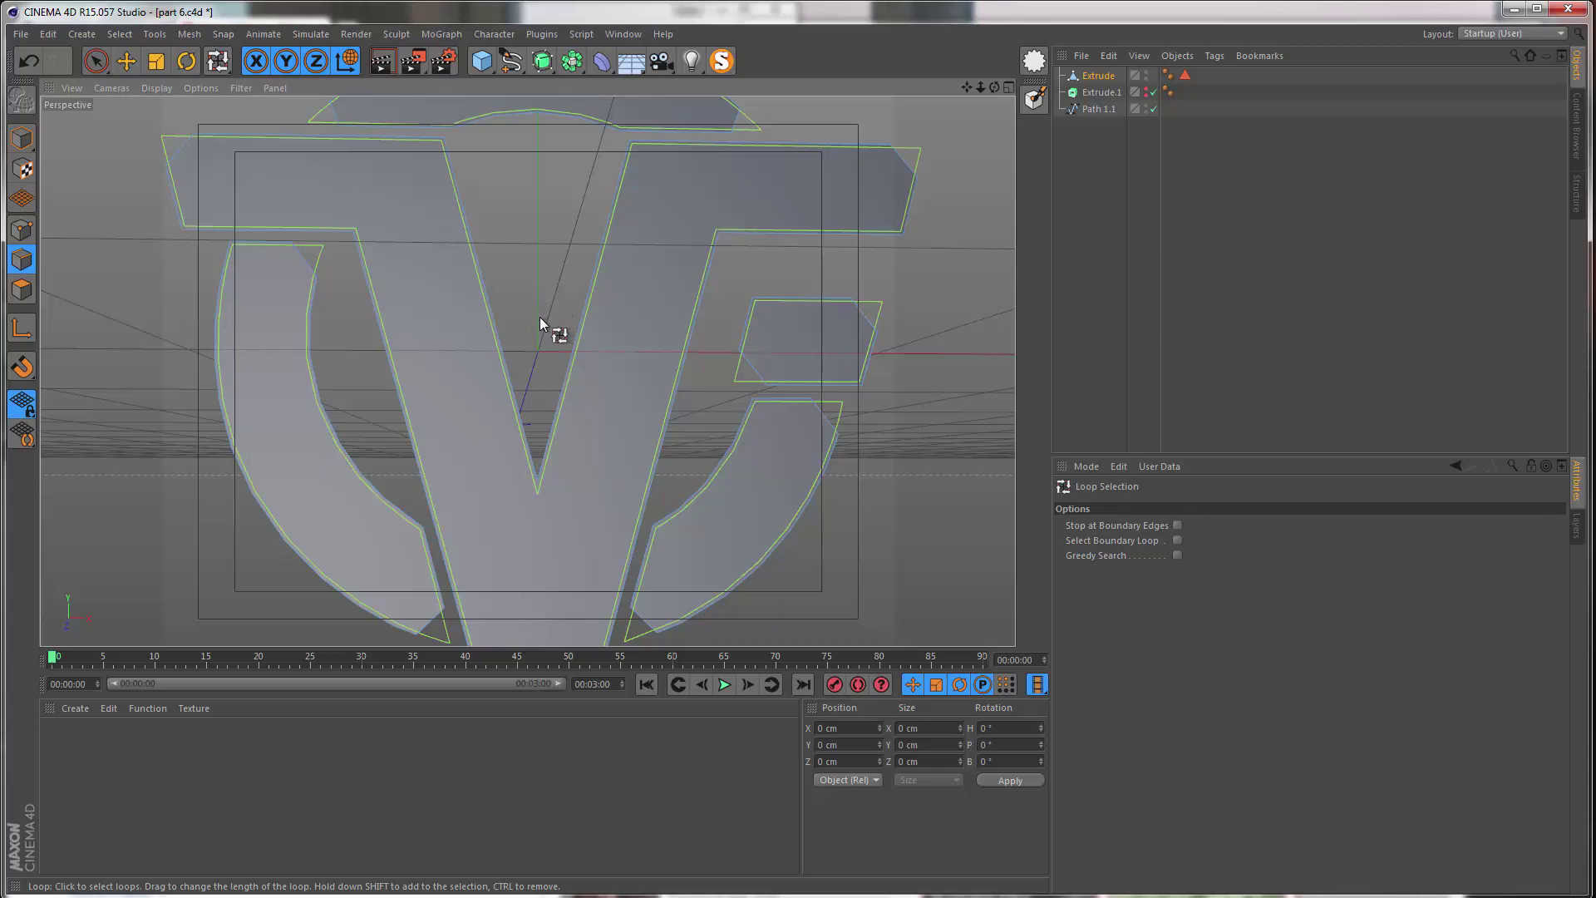
{"action": "left_click_drag", "start_coordinate": [530, 315], "coordinate": [495, 392], "text": "alt"}
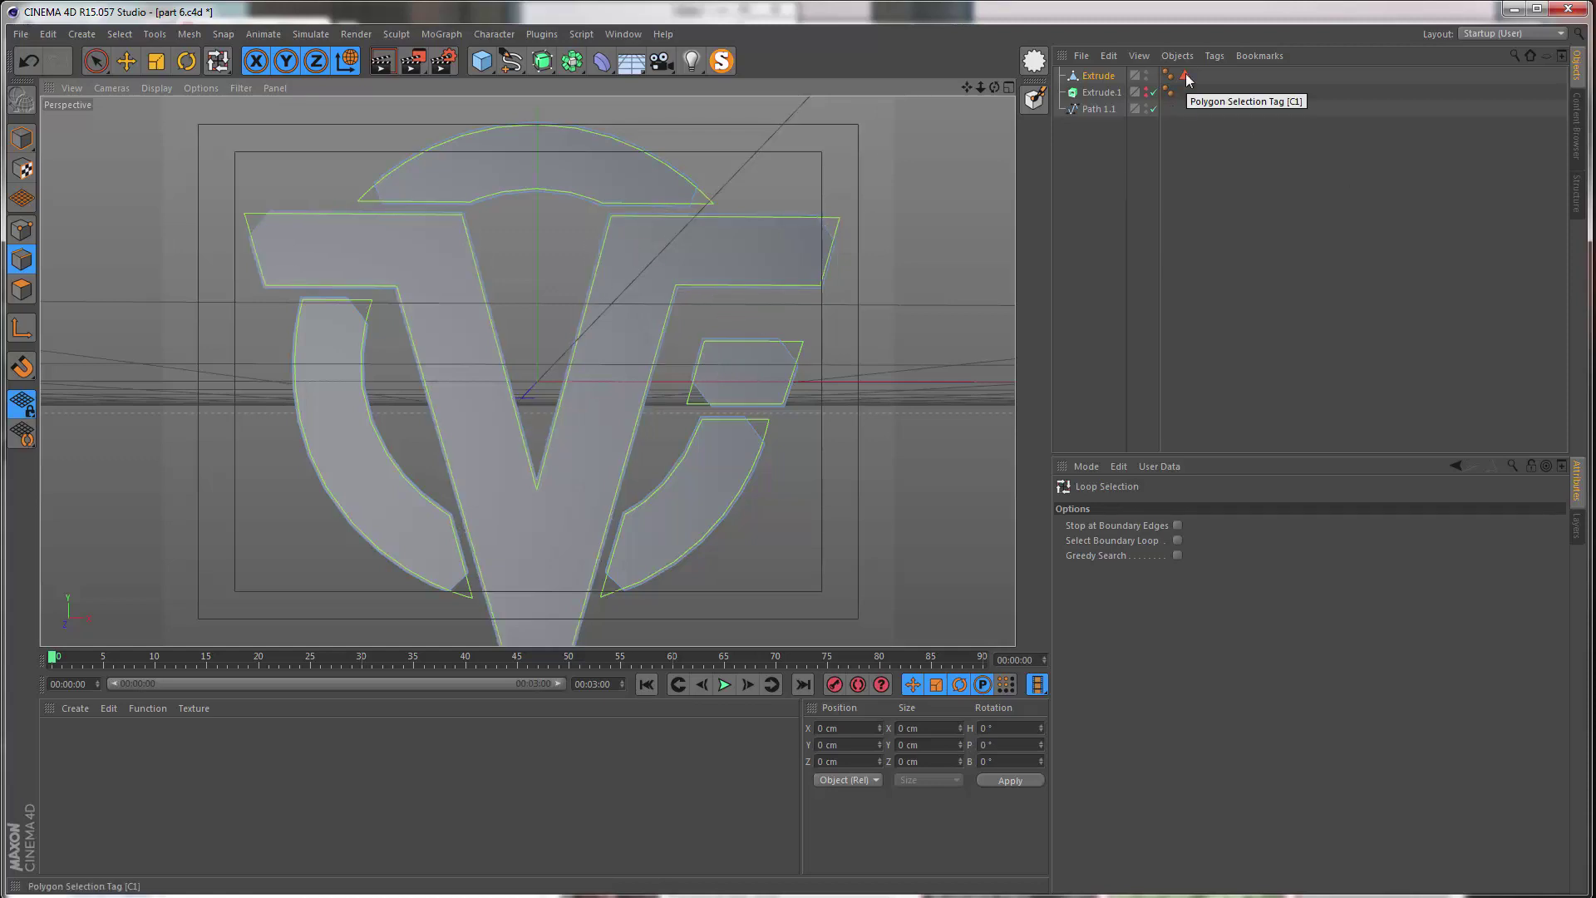
{"action": "left_click_drag", "start_coordinate": [1112, 108], "coordinate": [1112, 127], "text": "ctrl"}
{"action": "key", "text": "Delete"}
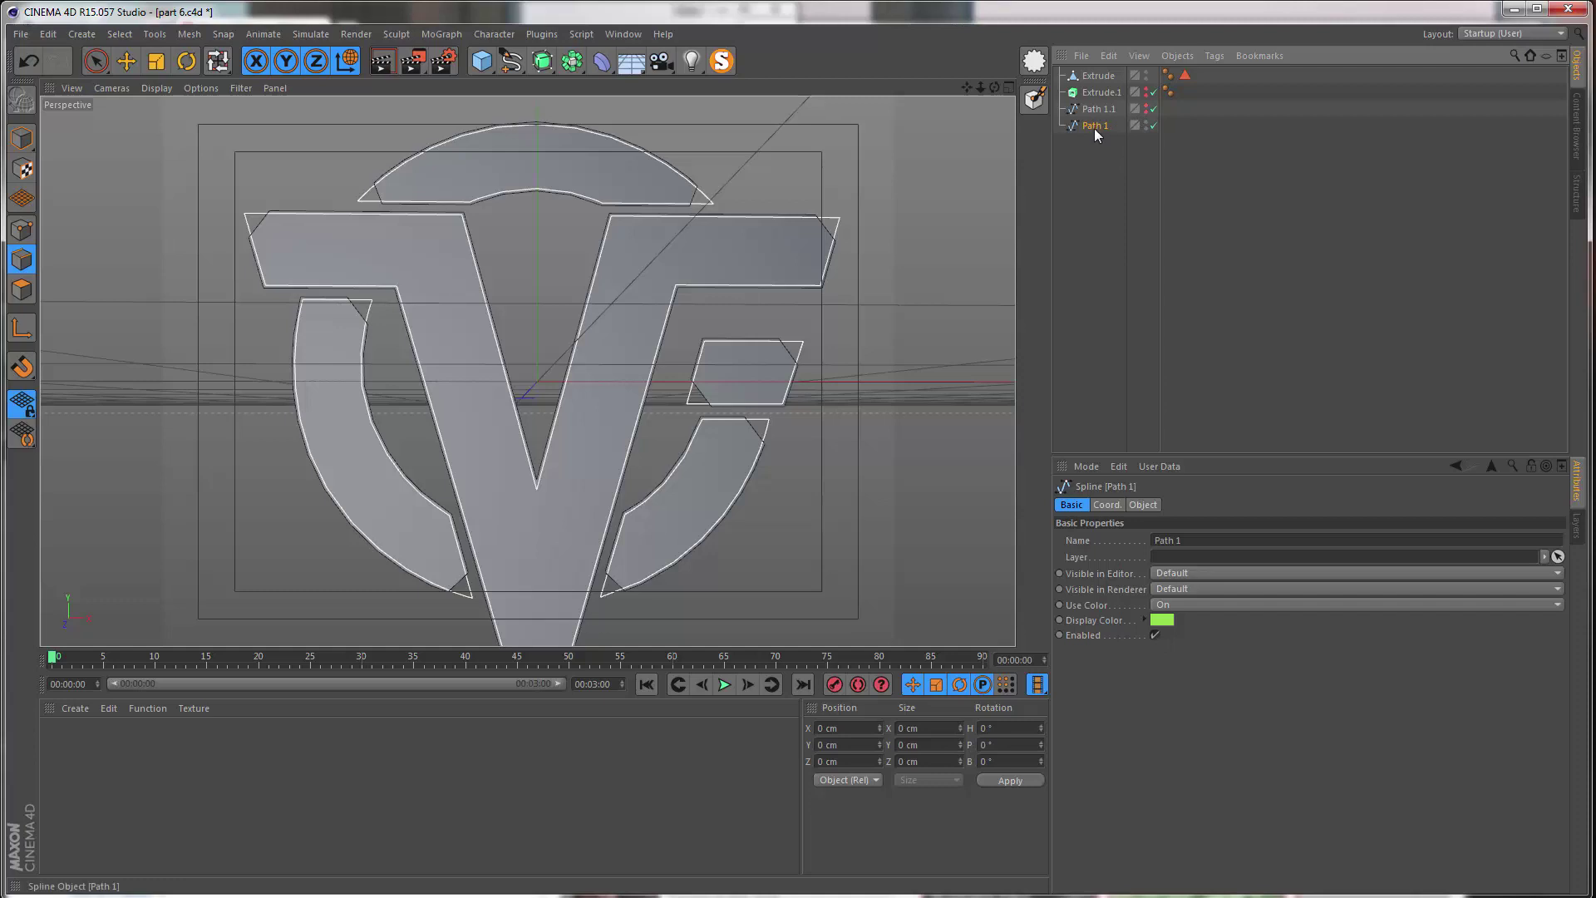
{"action": "left_click", "coordinate": [21, 230]}
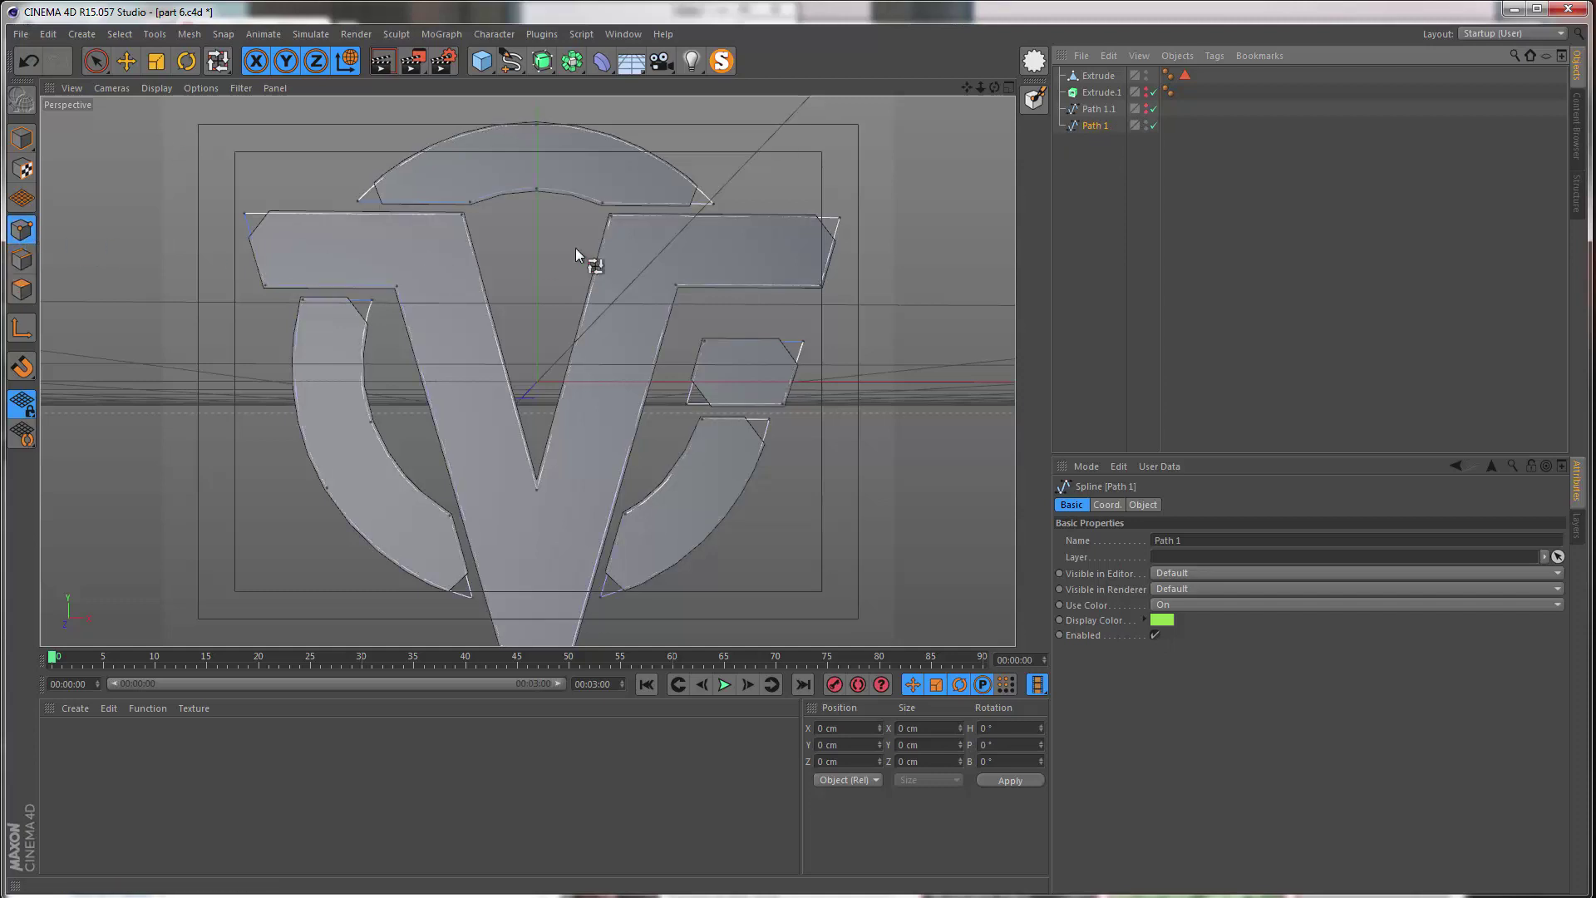
- Try to outline the copied logo spline freehand with Create Outline
{"action": "right_click", "coordinate": [471, 292]}
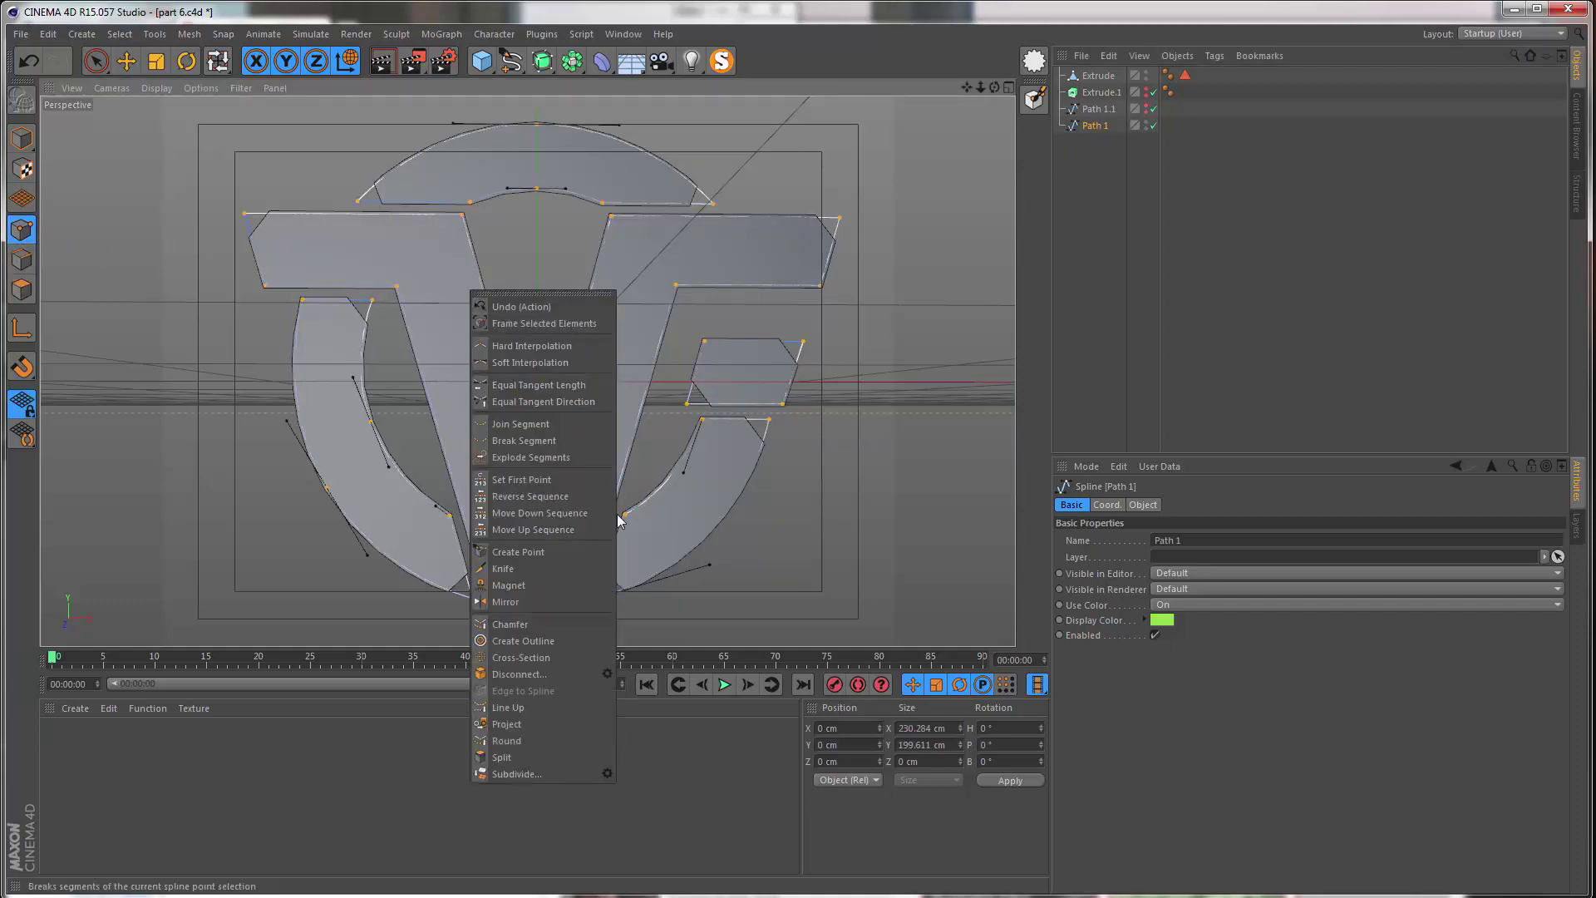
{"action": "left_click", "coordinate": [535, 639]}
{"action": "scroll", "coordinate": [713, 481], "scroll_direction": "up", "scroll_amount": 10}
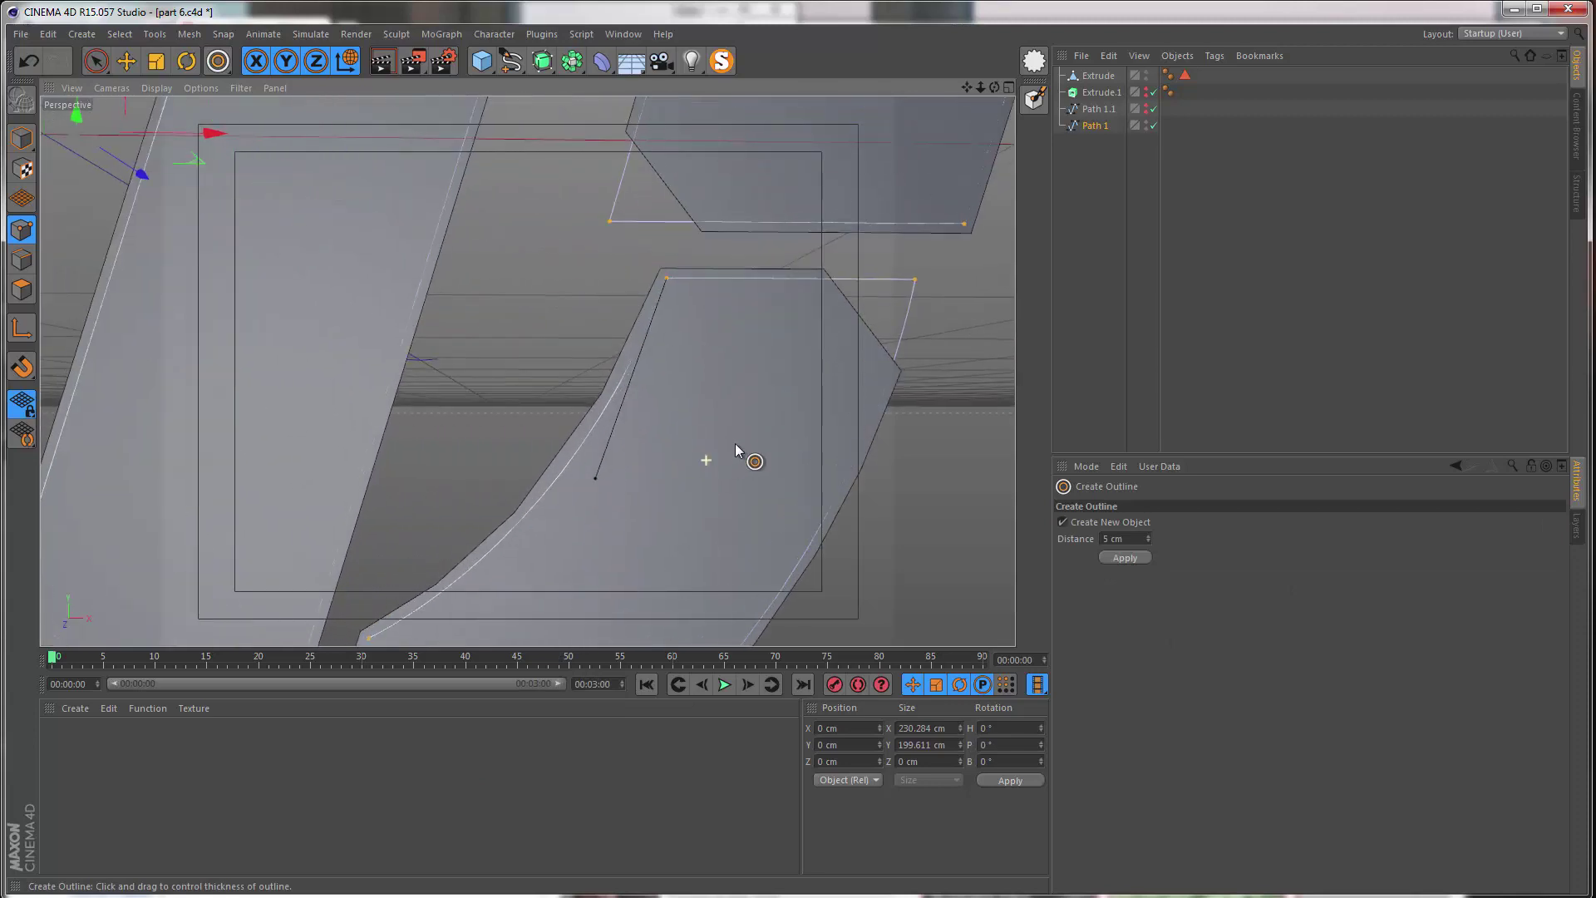
{"action": "mouse_move", "coordinate": [724, 438]}
{"action": "left_mouse_down"}
{"action": "mouse_move", "coordinate": [760, 438]}
{"action": "mouse_move", "coordinate": [725, 438]}
{"action": "left_mouse_up"}
{"action": "key", "text": "ctrl+z"}
- Create an outline of the copied logo spline as a new object at a distance of 1 cm
{"action": "right_click", "coordinate": [679, 421]}
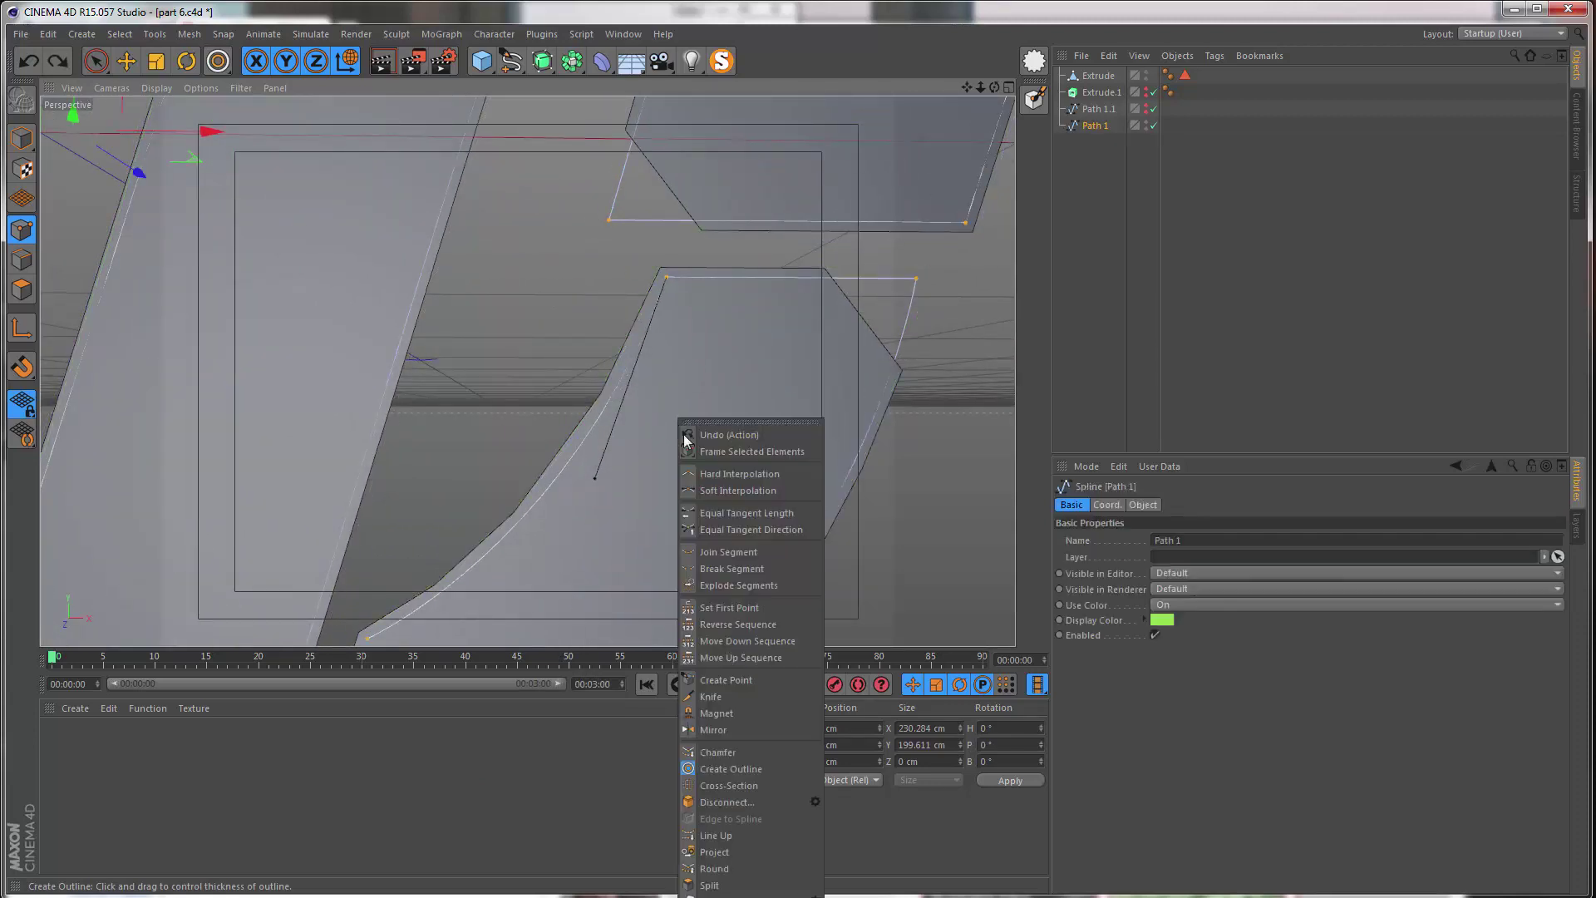
{"action": "left_click", "coordinate": [732, 769]}
{"action": "left_click", "coordinate": [1142, 538]}
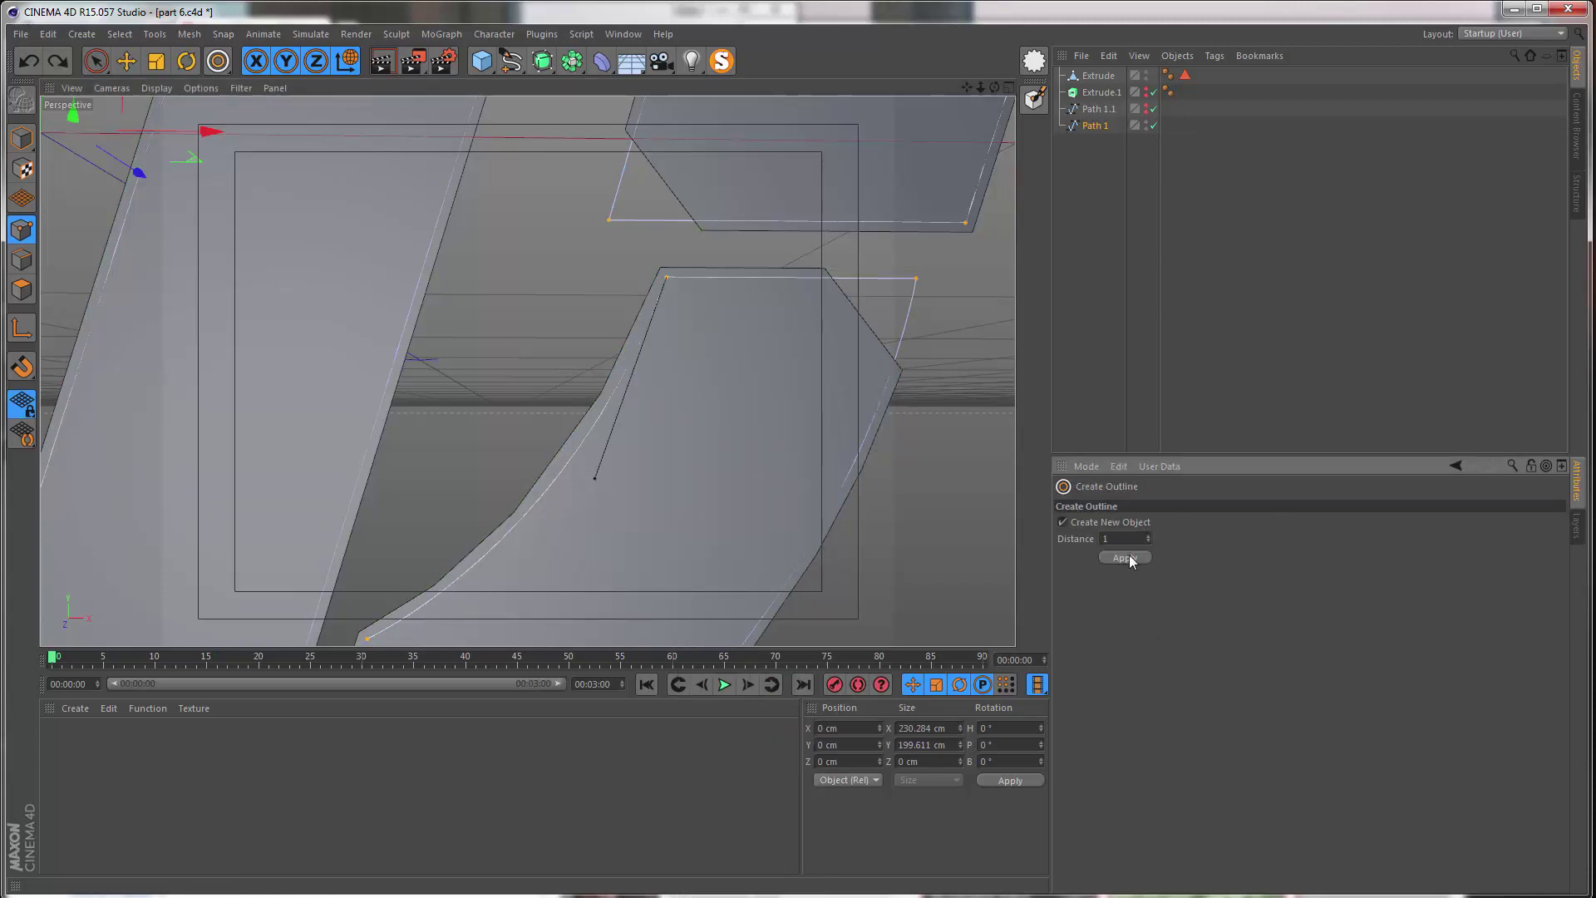
{"action": "left_click", "coordinate": [1127, 558]}
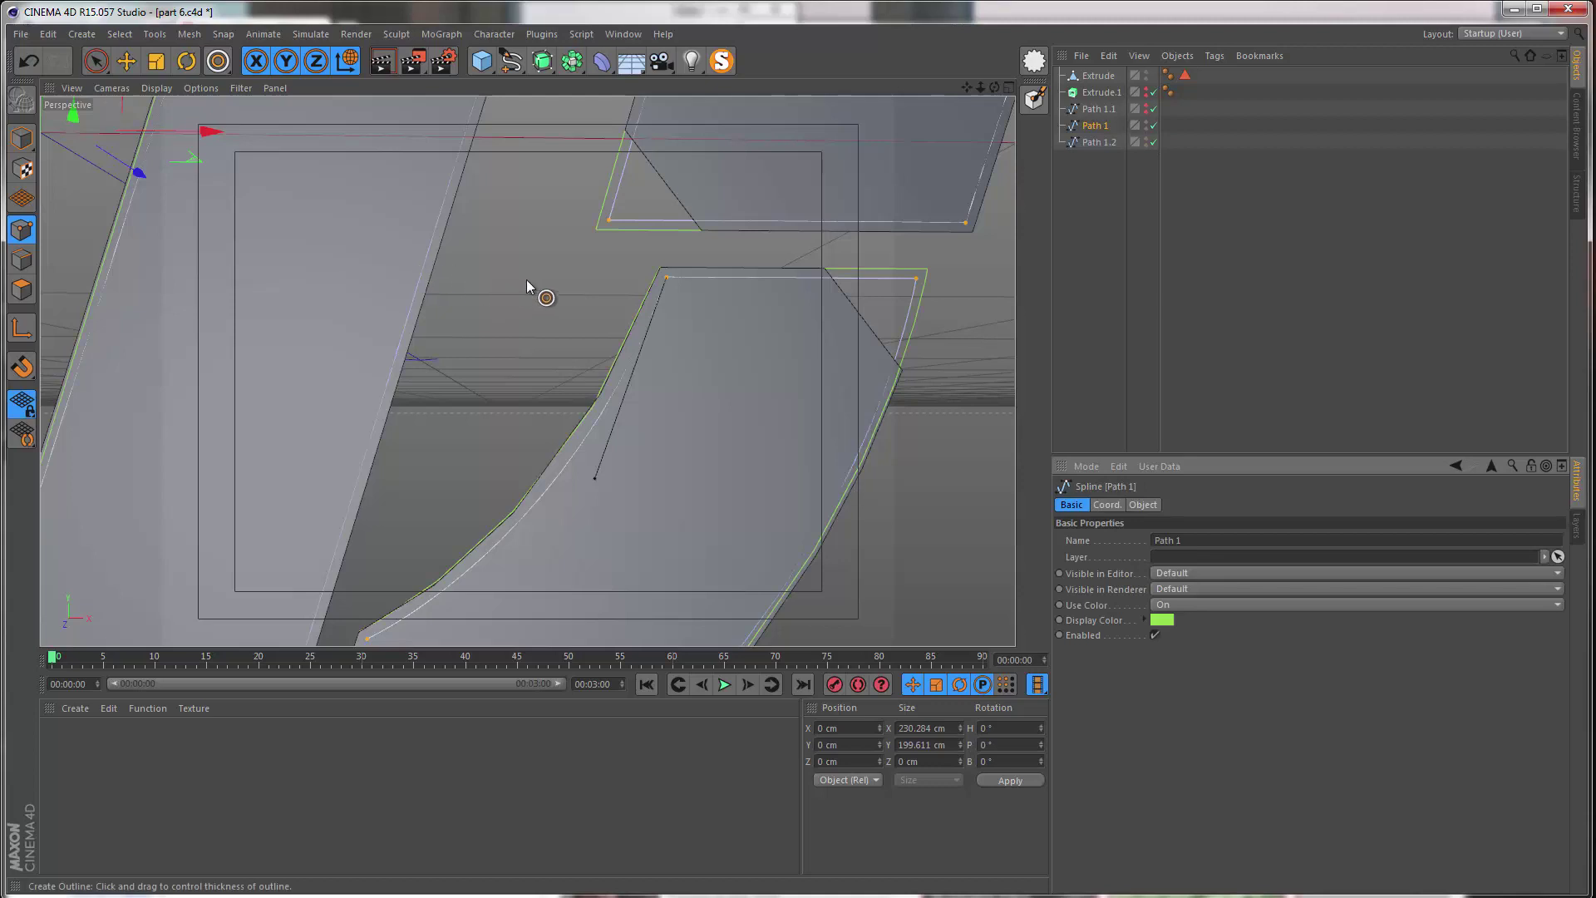
- Return to whole-object editing of the logo spline with the Live Selection tool
{"action": "right_click_drag", "start_coordinate": [510, 283], "coordinate": [411, 324], "text": "alt"}
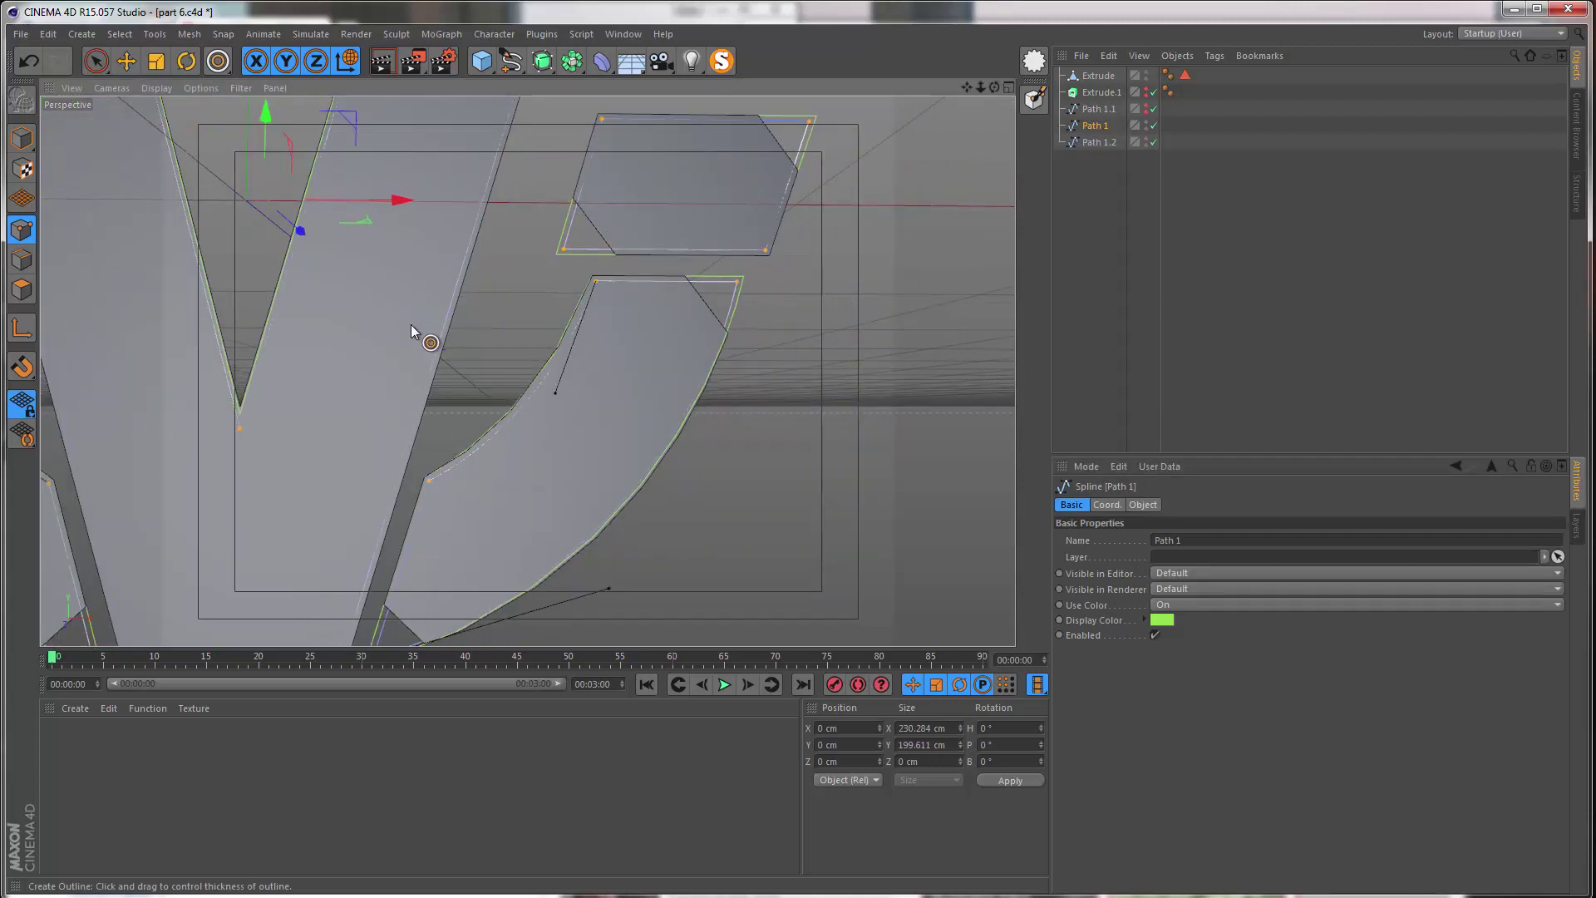
{"action": "middle_click_drag", "start_coordinate": [408, 326], "coordinate": [562, 487], "text": "alt"}
{"action": "right_click_drag", "start_coordinate": [562, 487], "coordinate": [495, 481], "text": "alt"}
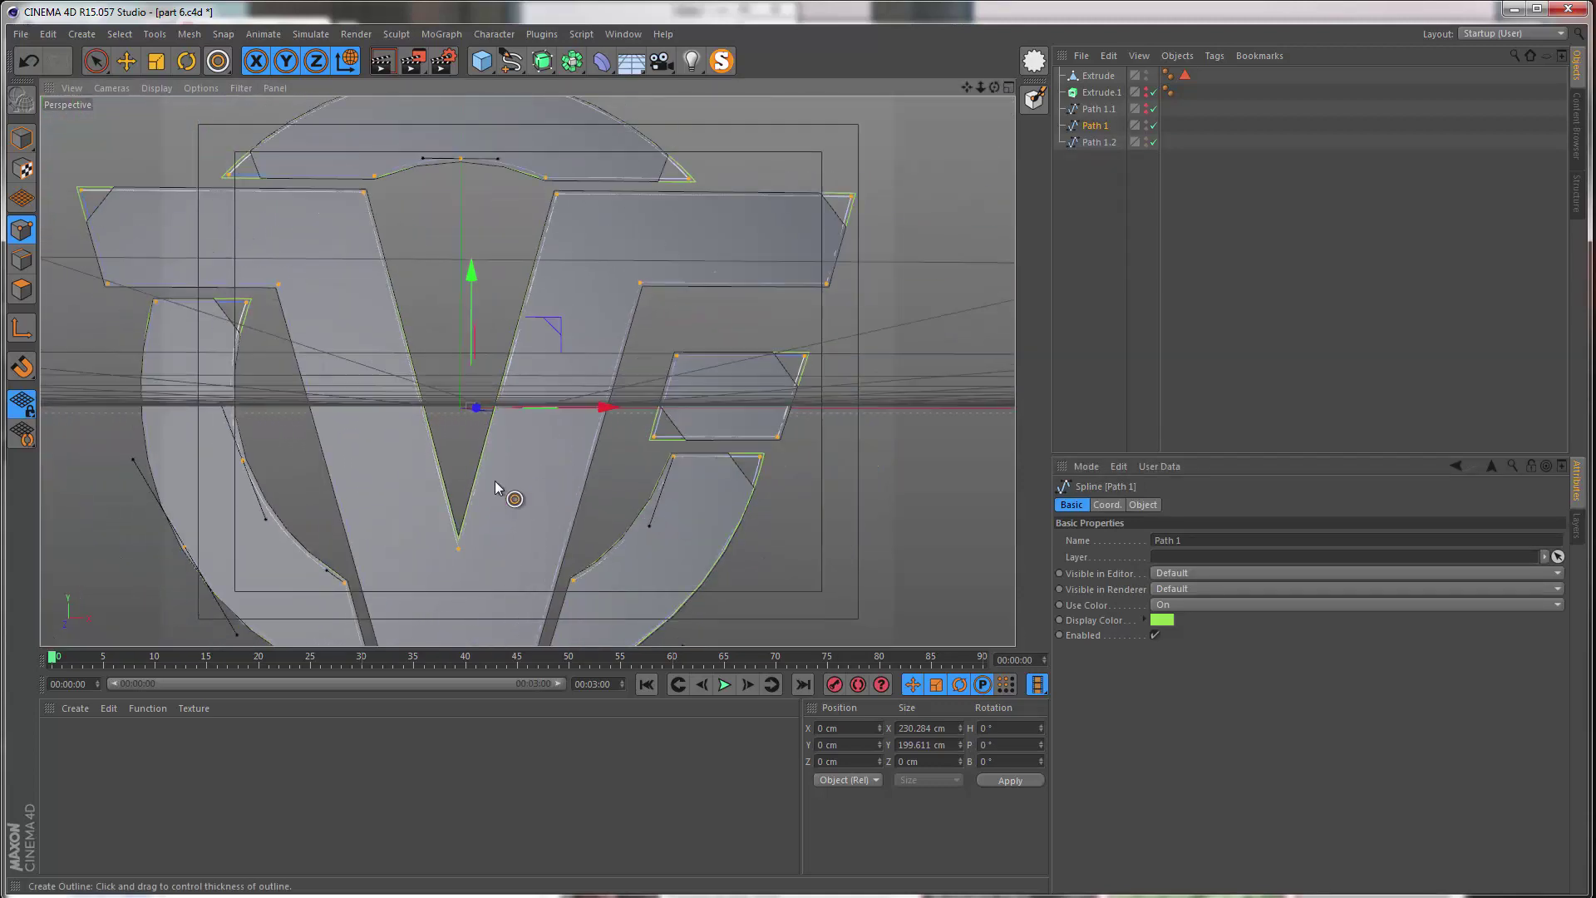
{"action": "middle_click_drag", "start_coordinate": [495, 480], "coordinate": [604, 510], "text": "alt"}
{"action": "left_click", "coordinate": [95, 61]}
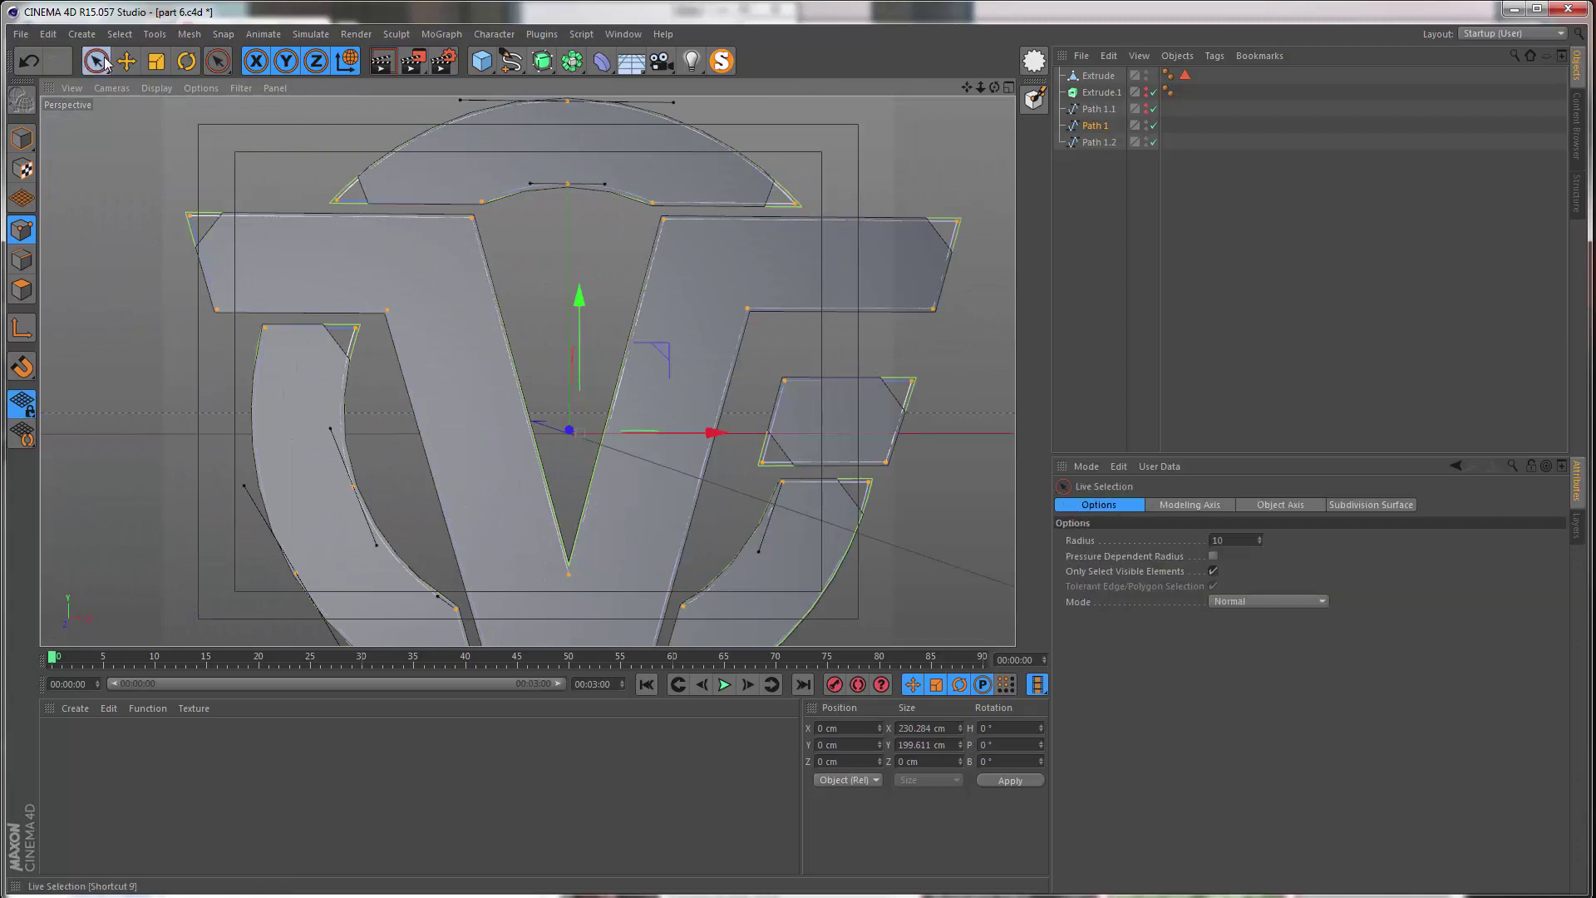
{"action": "left_click", "coordinate": [22, 138]}
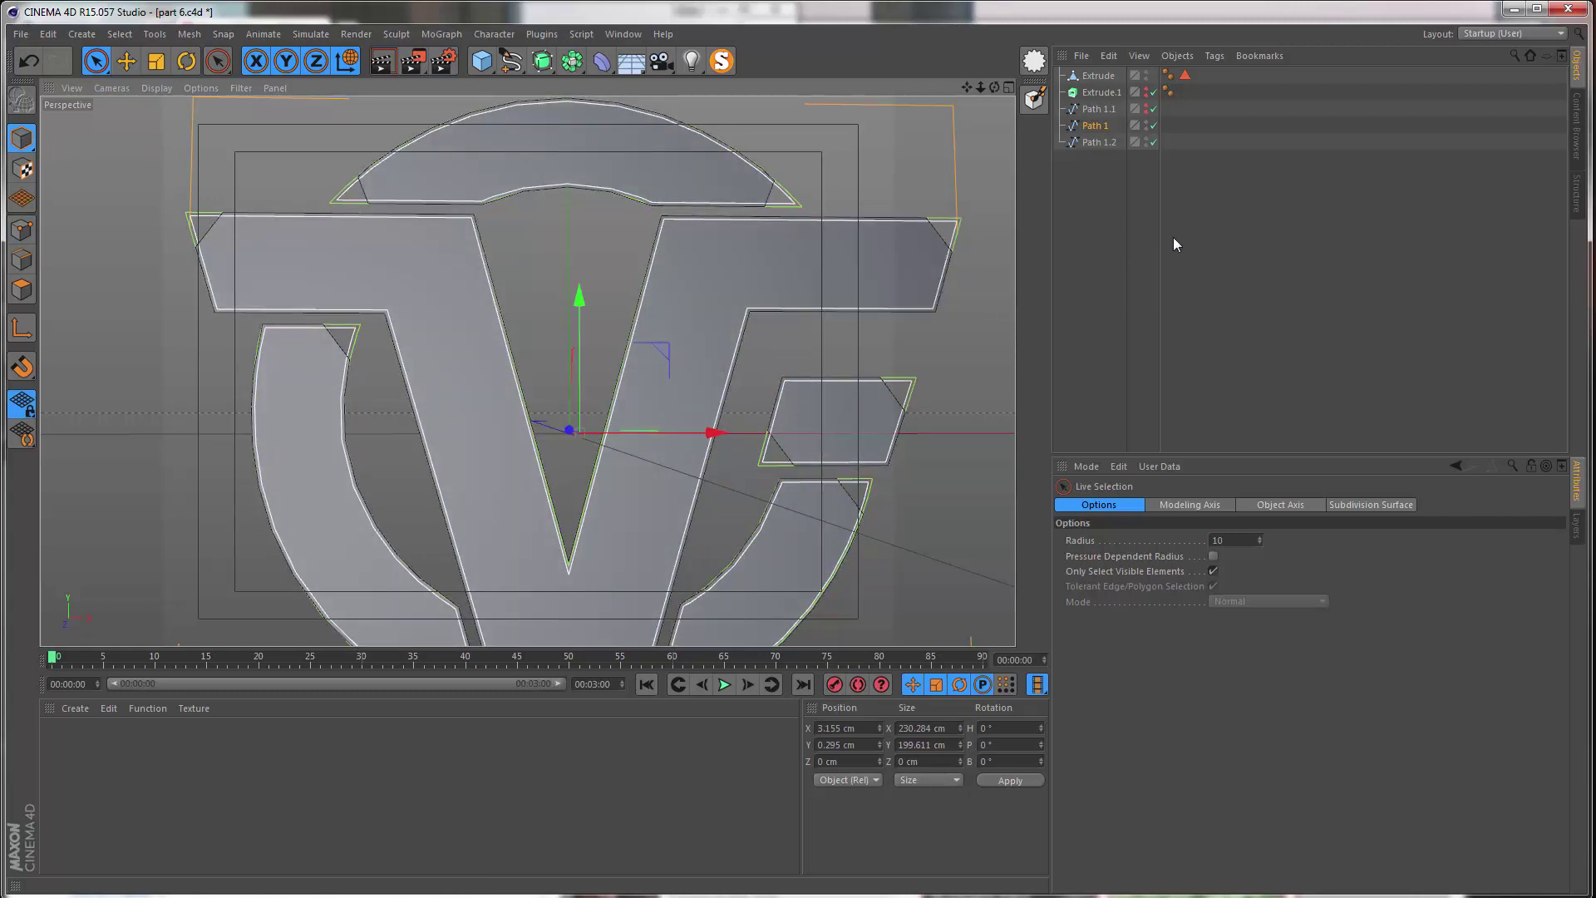
- Hide the Path 1 and Path 1.2 splines in the viewport and in the render
{"action": "left_click", "coordinate": [1145, 124]}
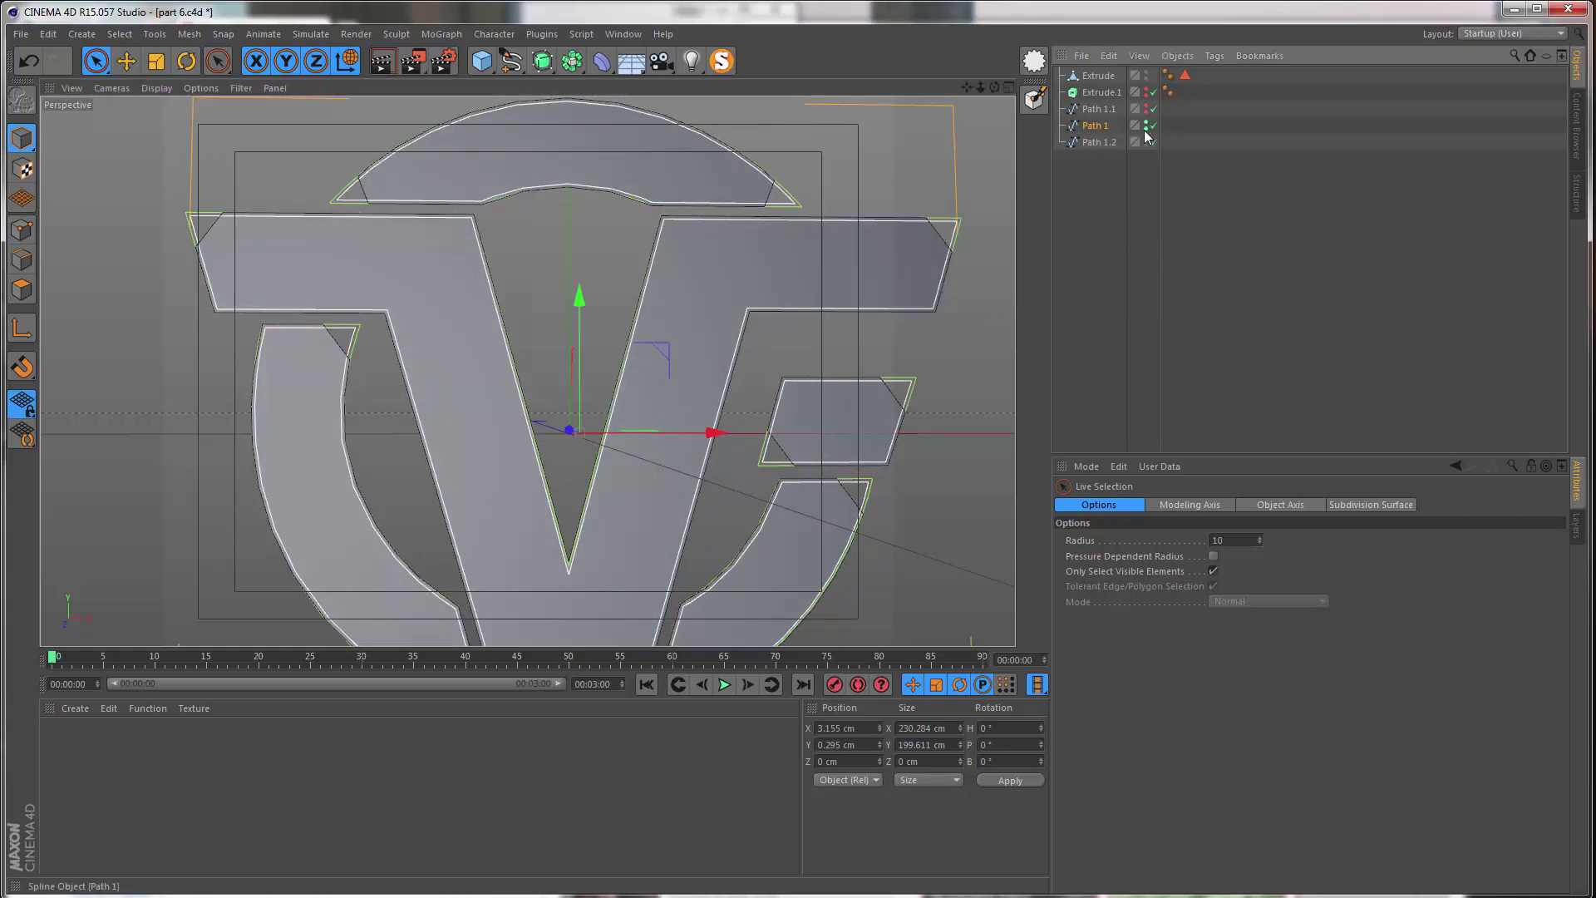
{"action": "left_click", "coordinate": [1146, 142]}
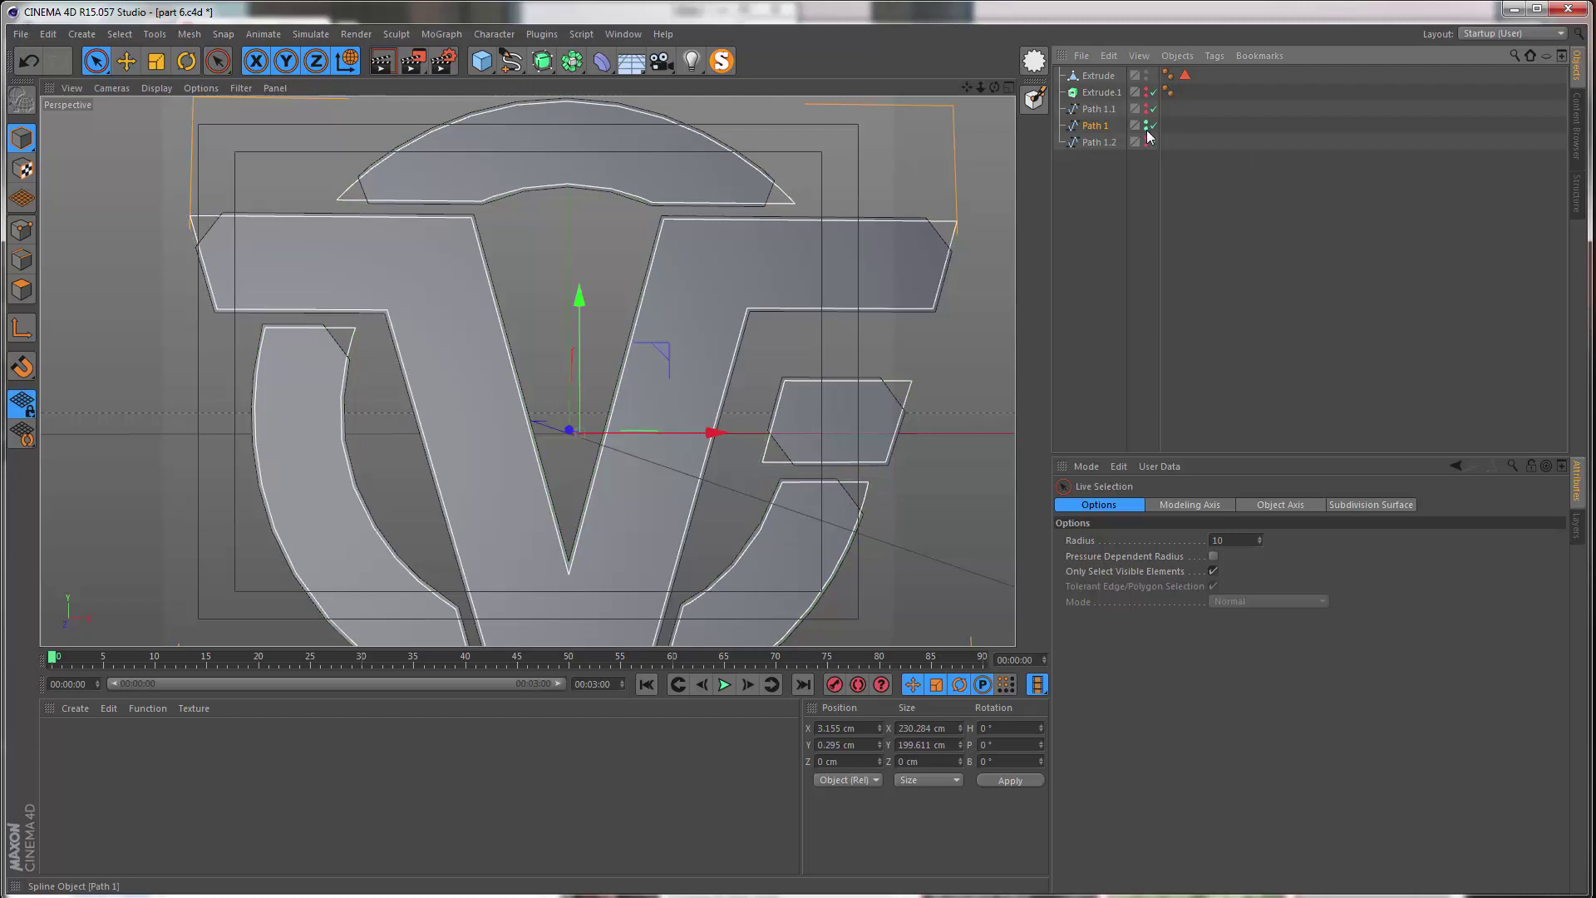
{"action": "double_click", "coordinate": [1145, 128], "text": "alt"}
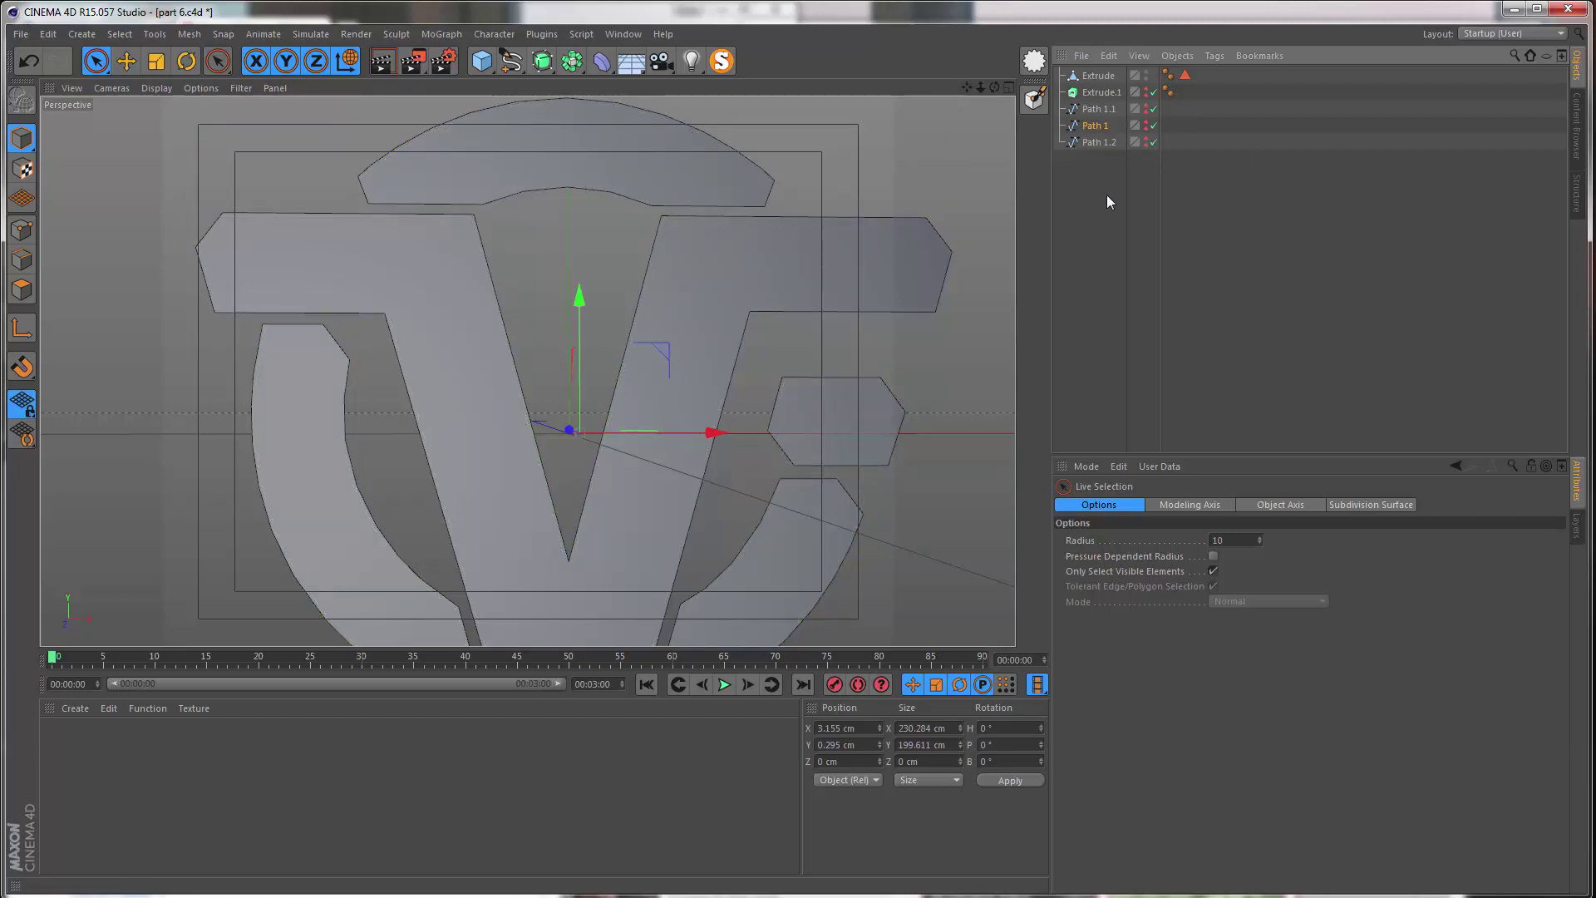
- Select the Extrude polygon object and switch to editing its points
{"action": "left_click", "coordinate": [1115, 79]}
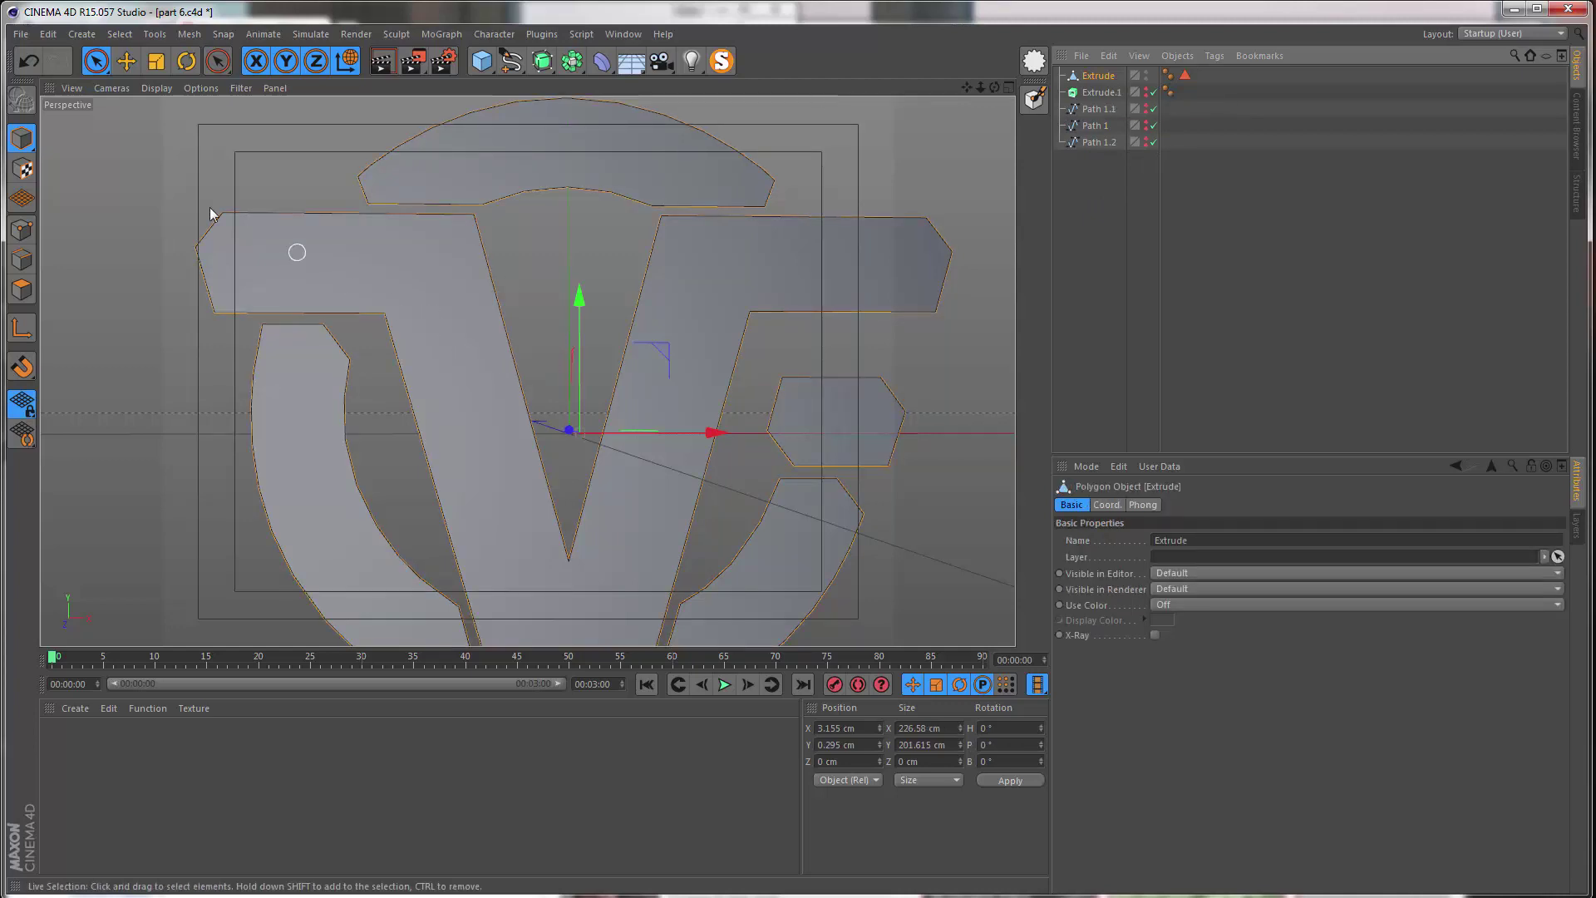
{"action": "left_click", "coordinate": [23, 230]}
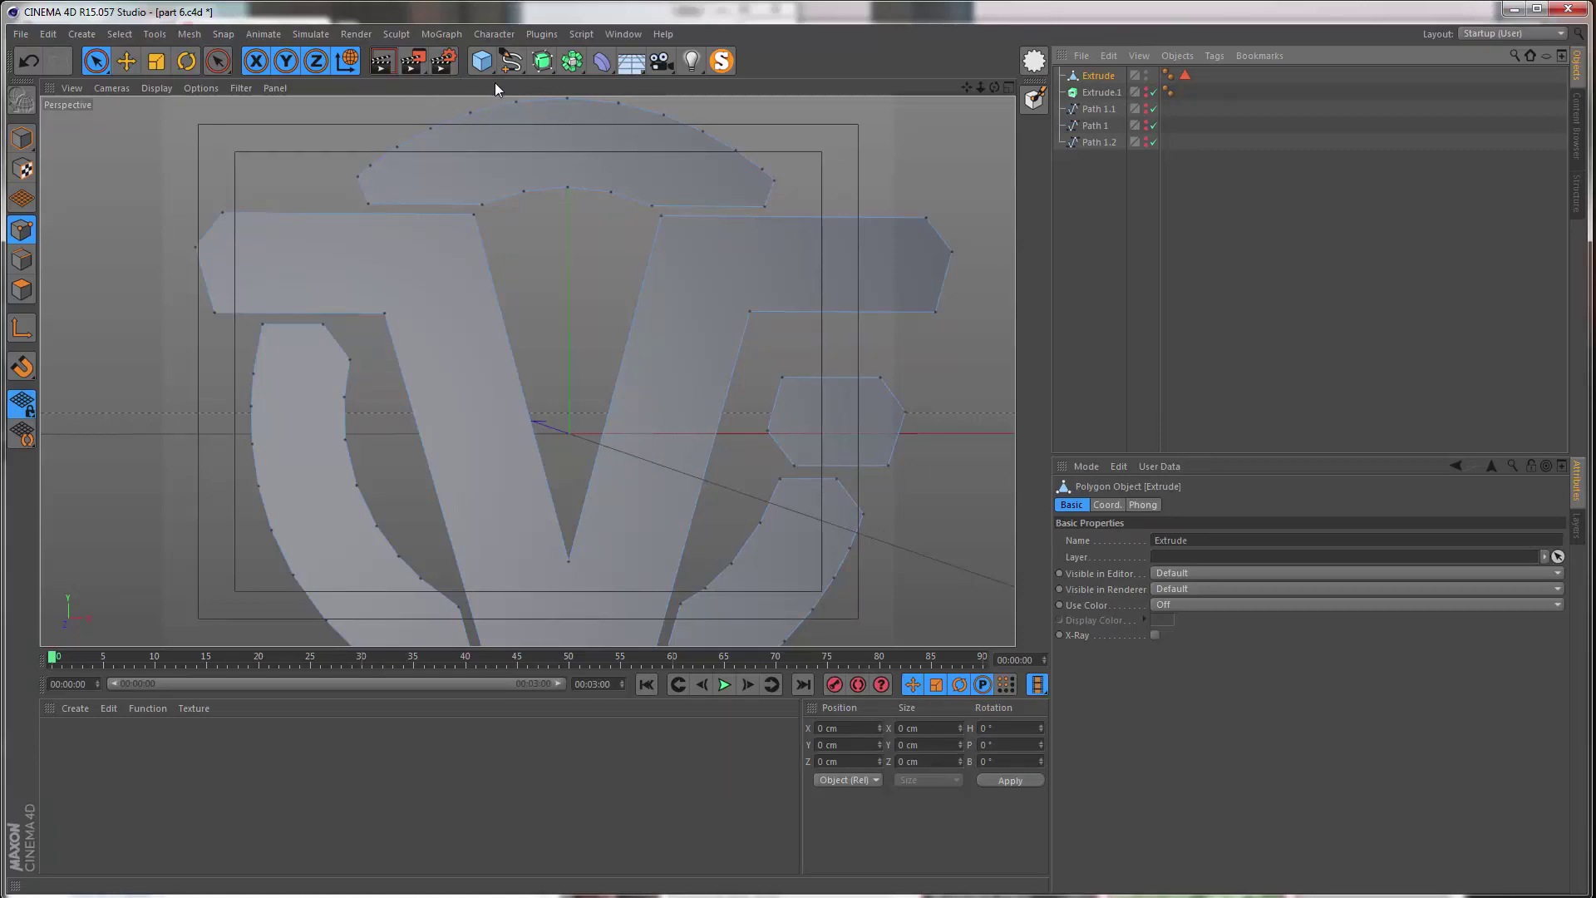
{"action": "middle_click_drag", "start_coordinate": [427, 236], "coordinate": [408, 196], "text": "alt"}
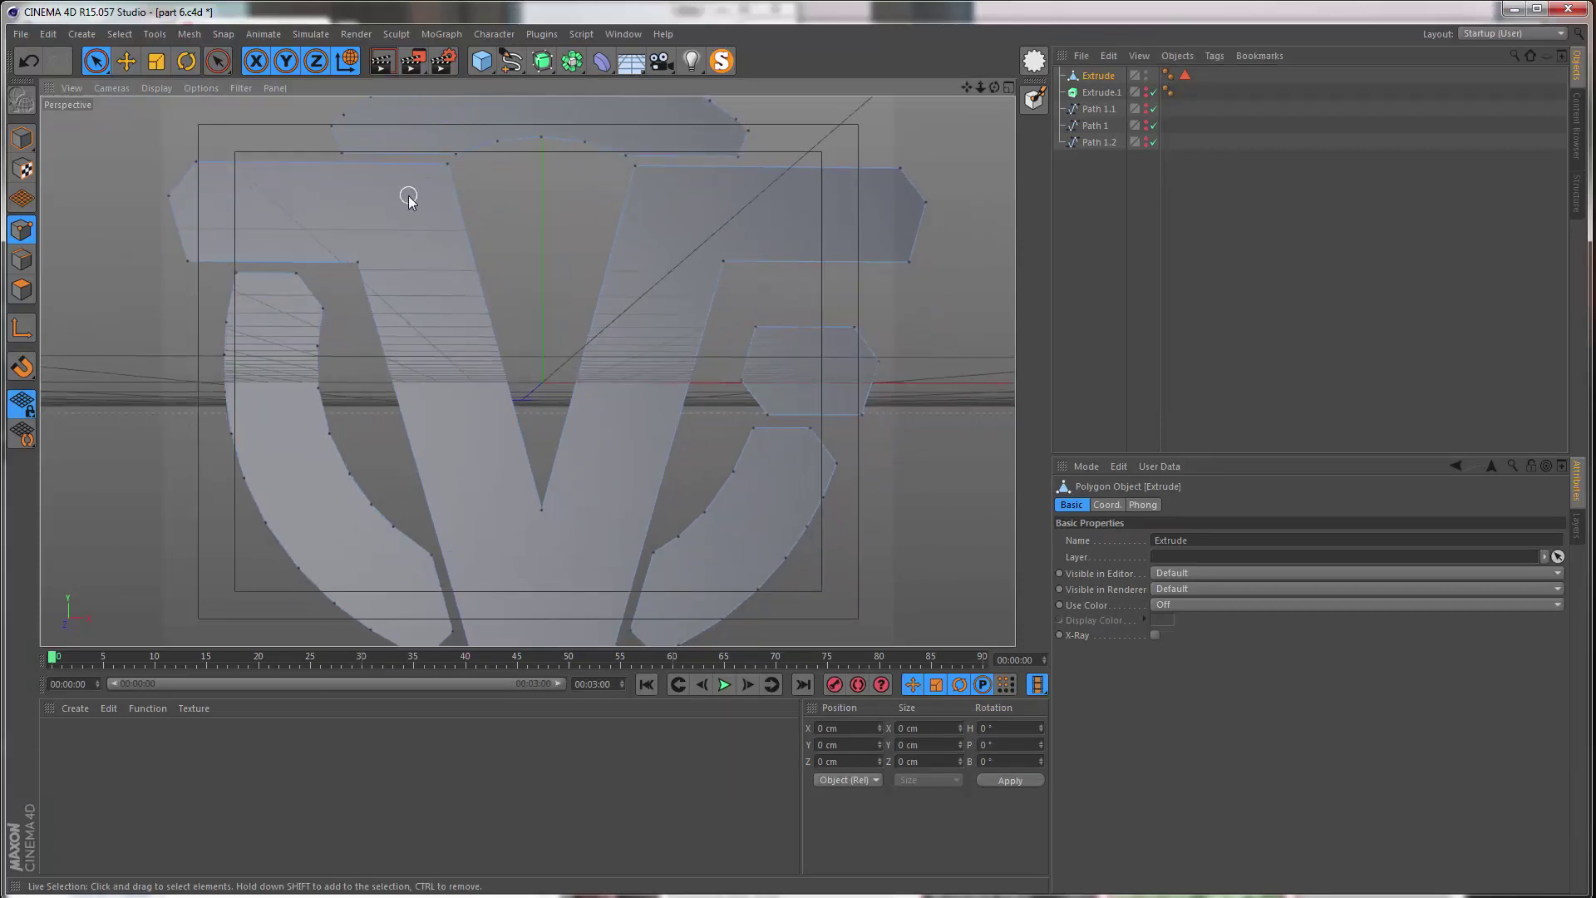
{"action": "left_click_drag", "start_coordinate": [409, 200], "coordinate": [426, 247], "text": "alt"}
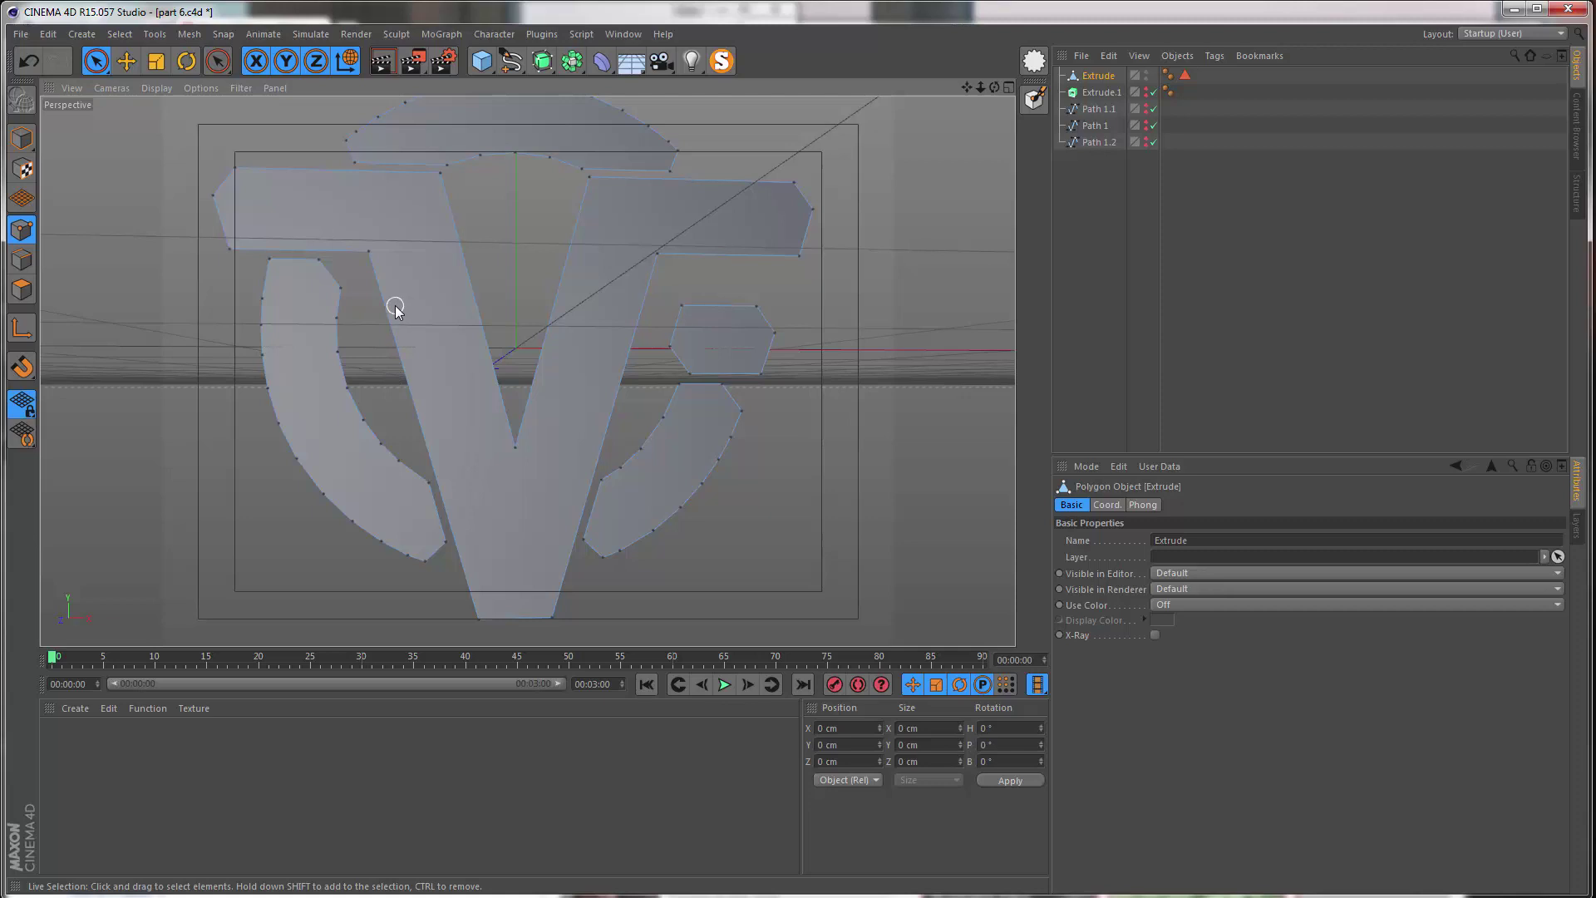
- Cut the V polygon with the Knife diagonally from the left arm's inner lower corner to its upper corner
{"action": "key", "text": "m"}
{"action": "key", "text": "k"}
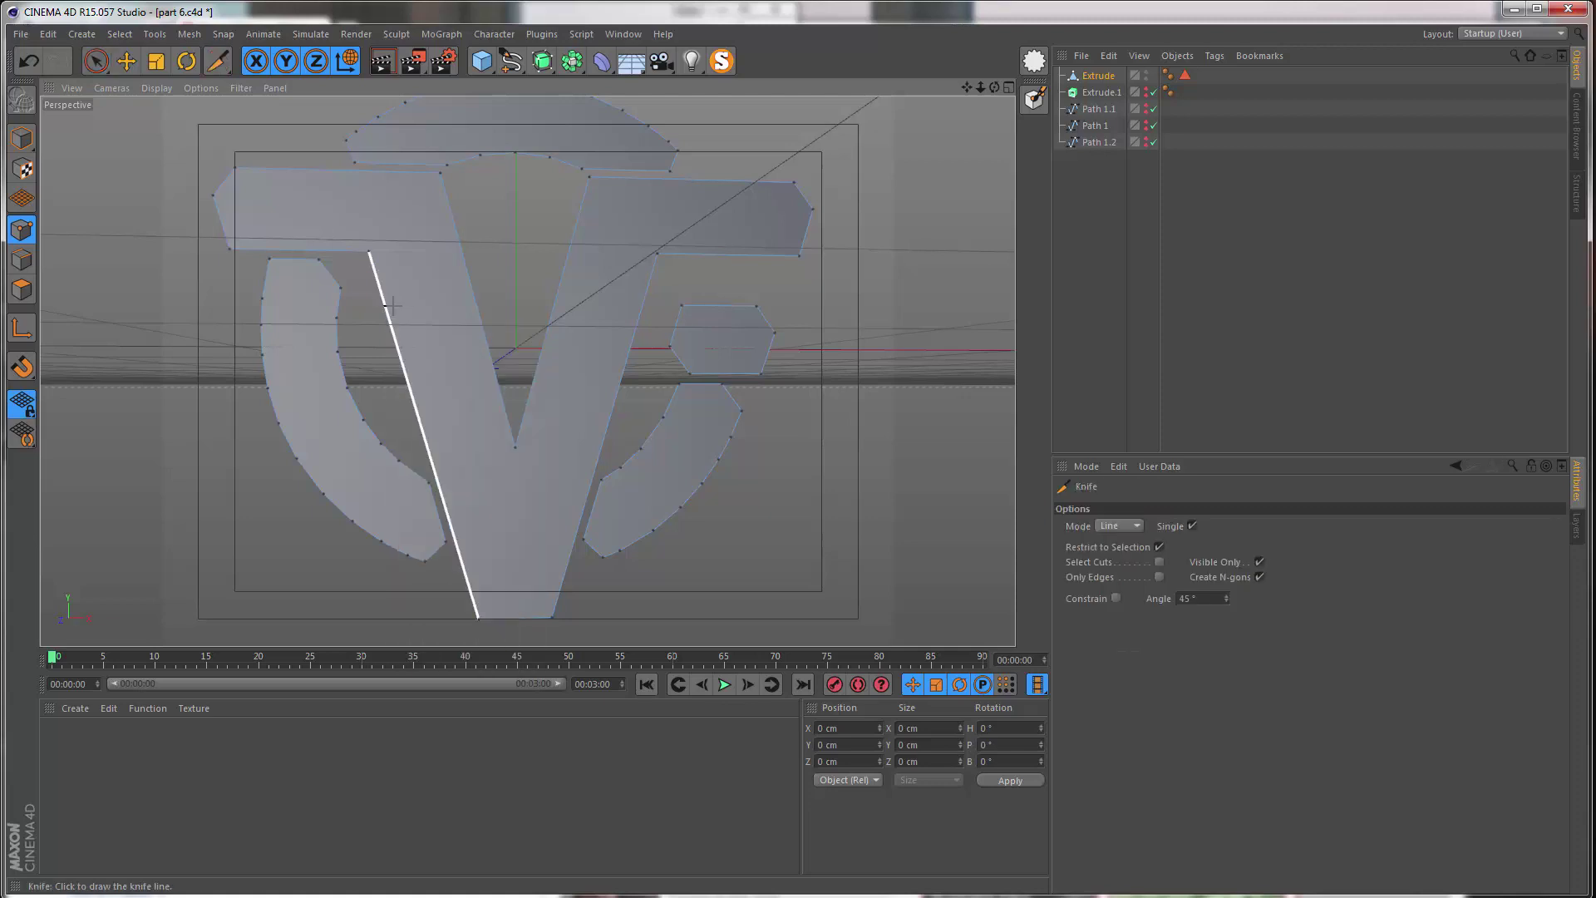
{"action": "right_click", "coordinate": [447, 271]}
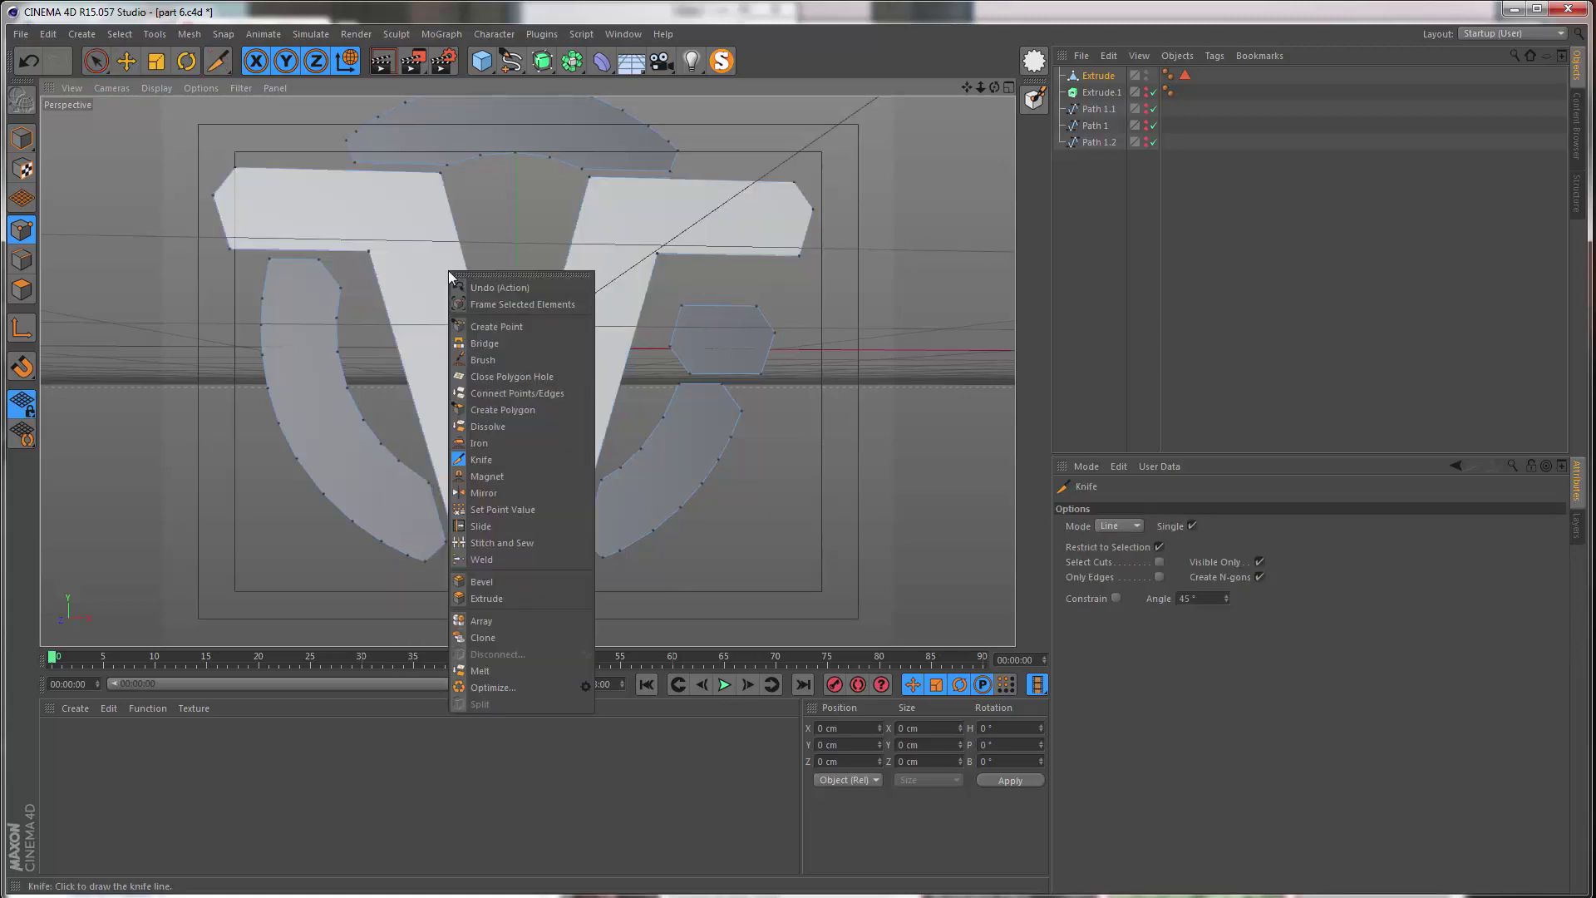
{"action": "left_click", "coordinate": [495, 464]}
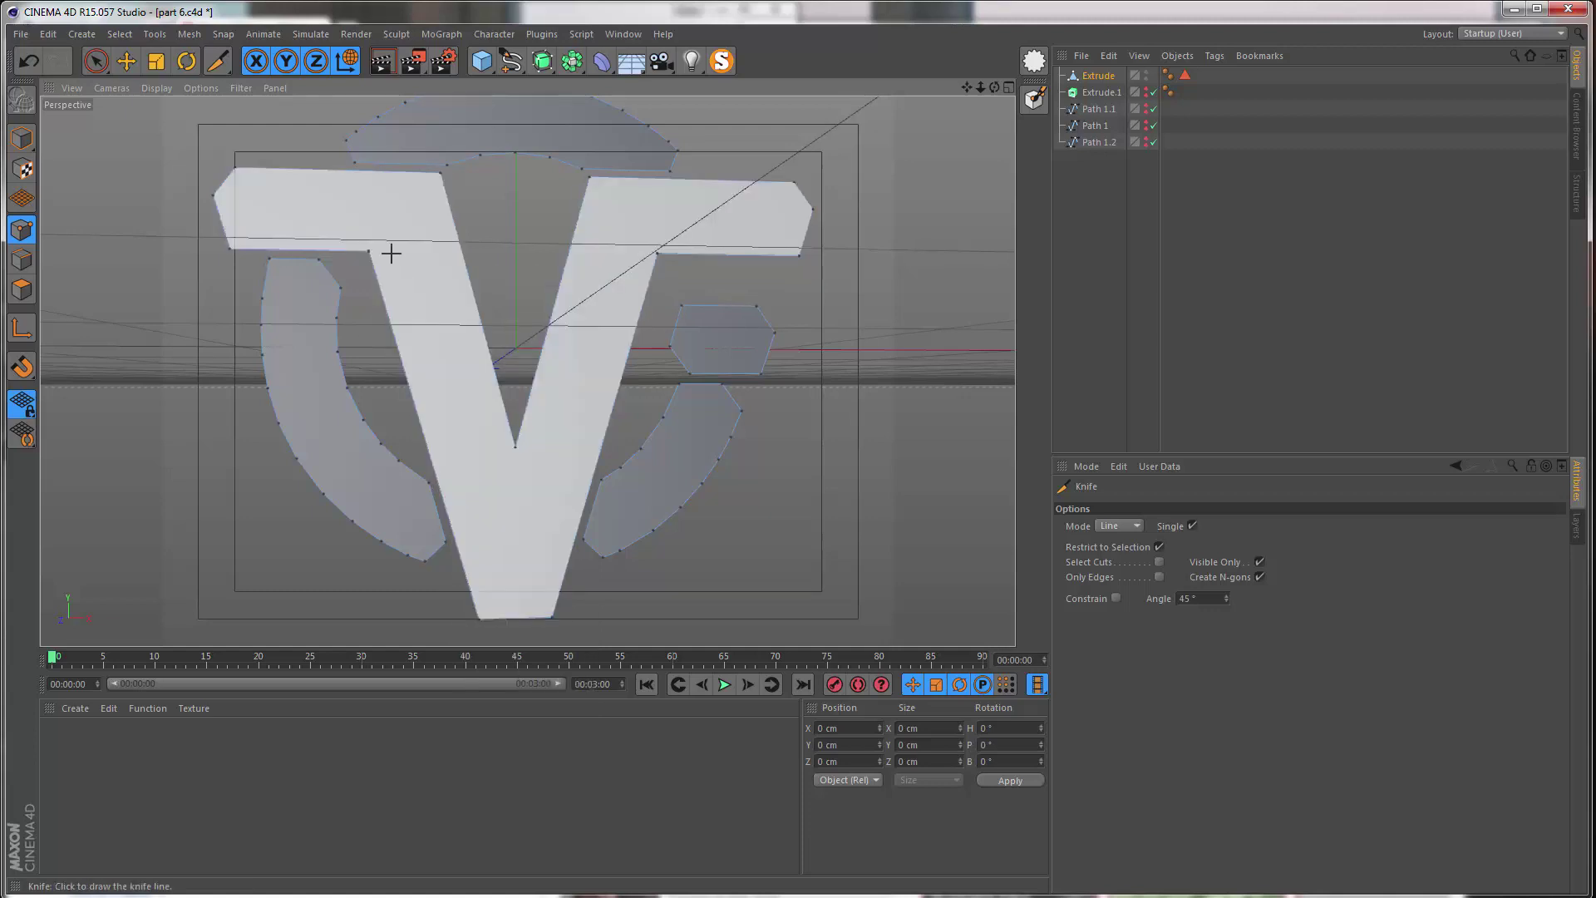
{"action": "left_click_drag", "start_coordinate": [442, 296], "coordinate": [431, 296], "text": "alt"}
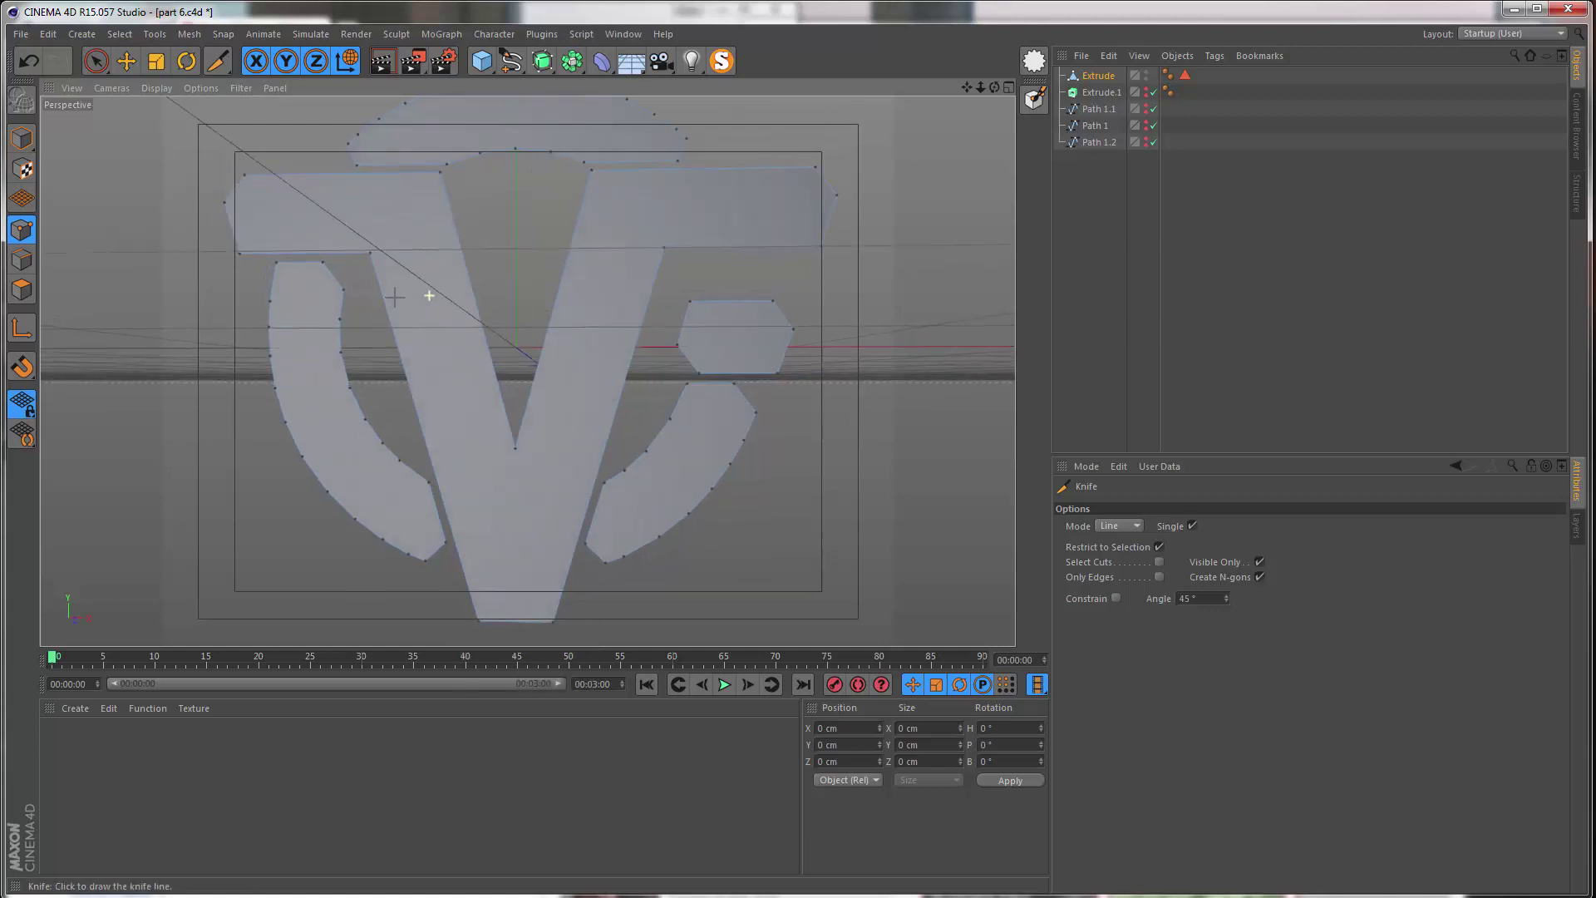
{"action": "middle_click_drag", "start_coordinate": [394, 260], "coordinate": [390, 307], "text": "alt"}
{"action": "scroll", "coordinate": [388, 275], "scroll_direction": "up", "scroll_amount": 2}
{"action": "left_click_drag", "start_coordinate": [409, 263], "coordinate": [416, 265], "text": "alt"}
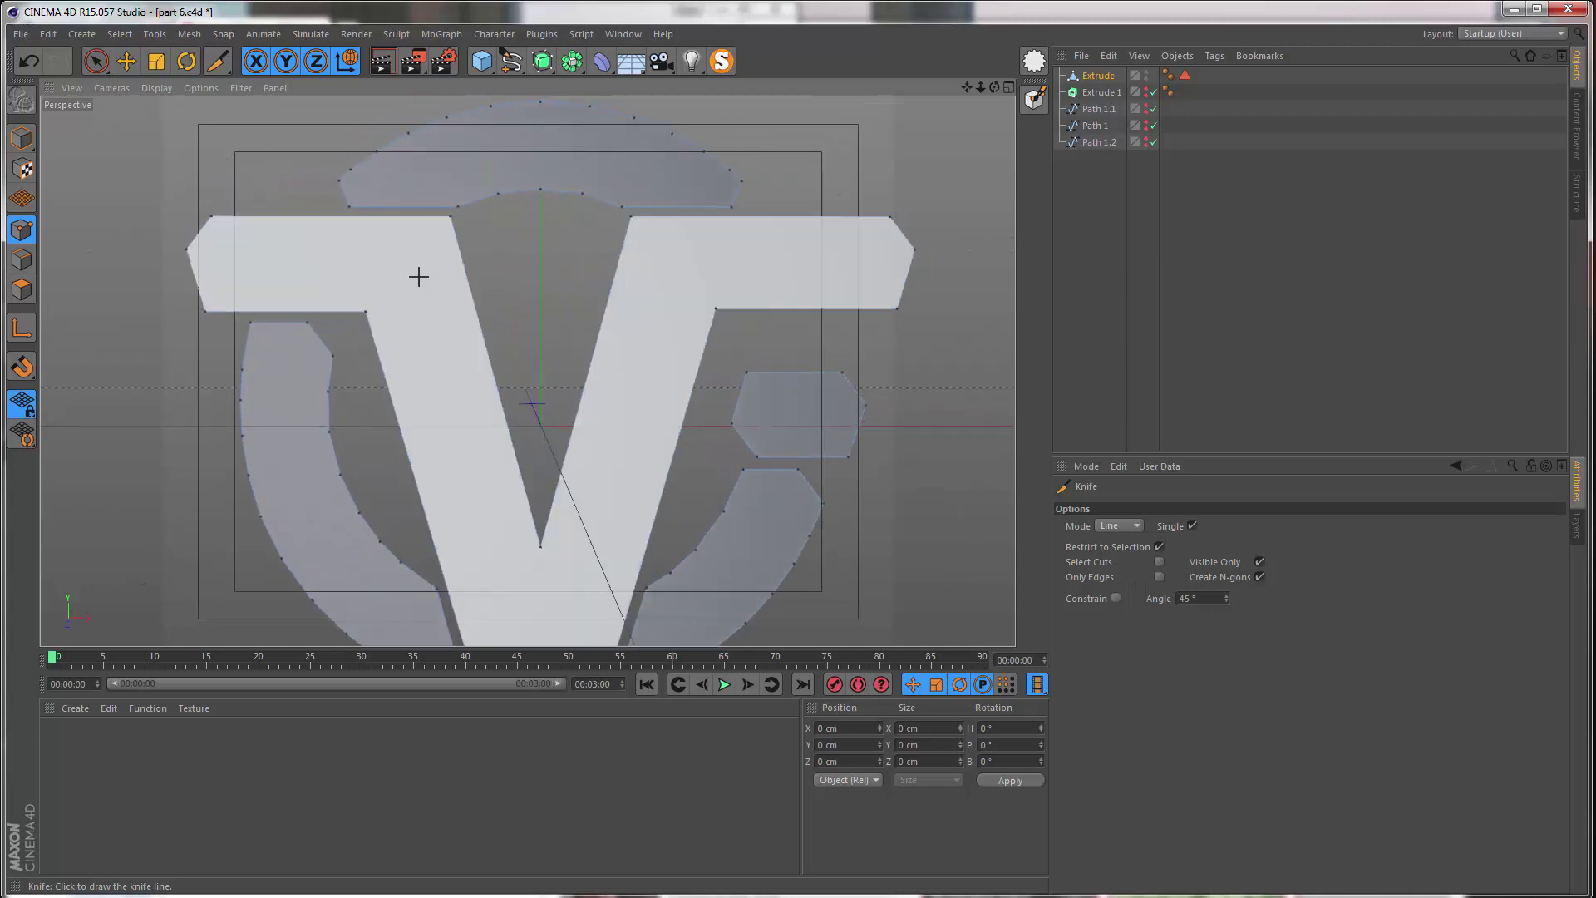
{"action": "left_click", "coordinate": [365, 309]}
{"action": "key", "text": "ctrl+z"}
{"action": "left_click", "coordinate": [364, 309]}
{"action": "left_click", "coordinate": [440, 217]}
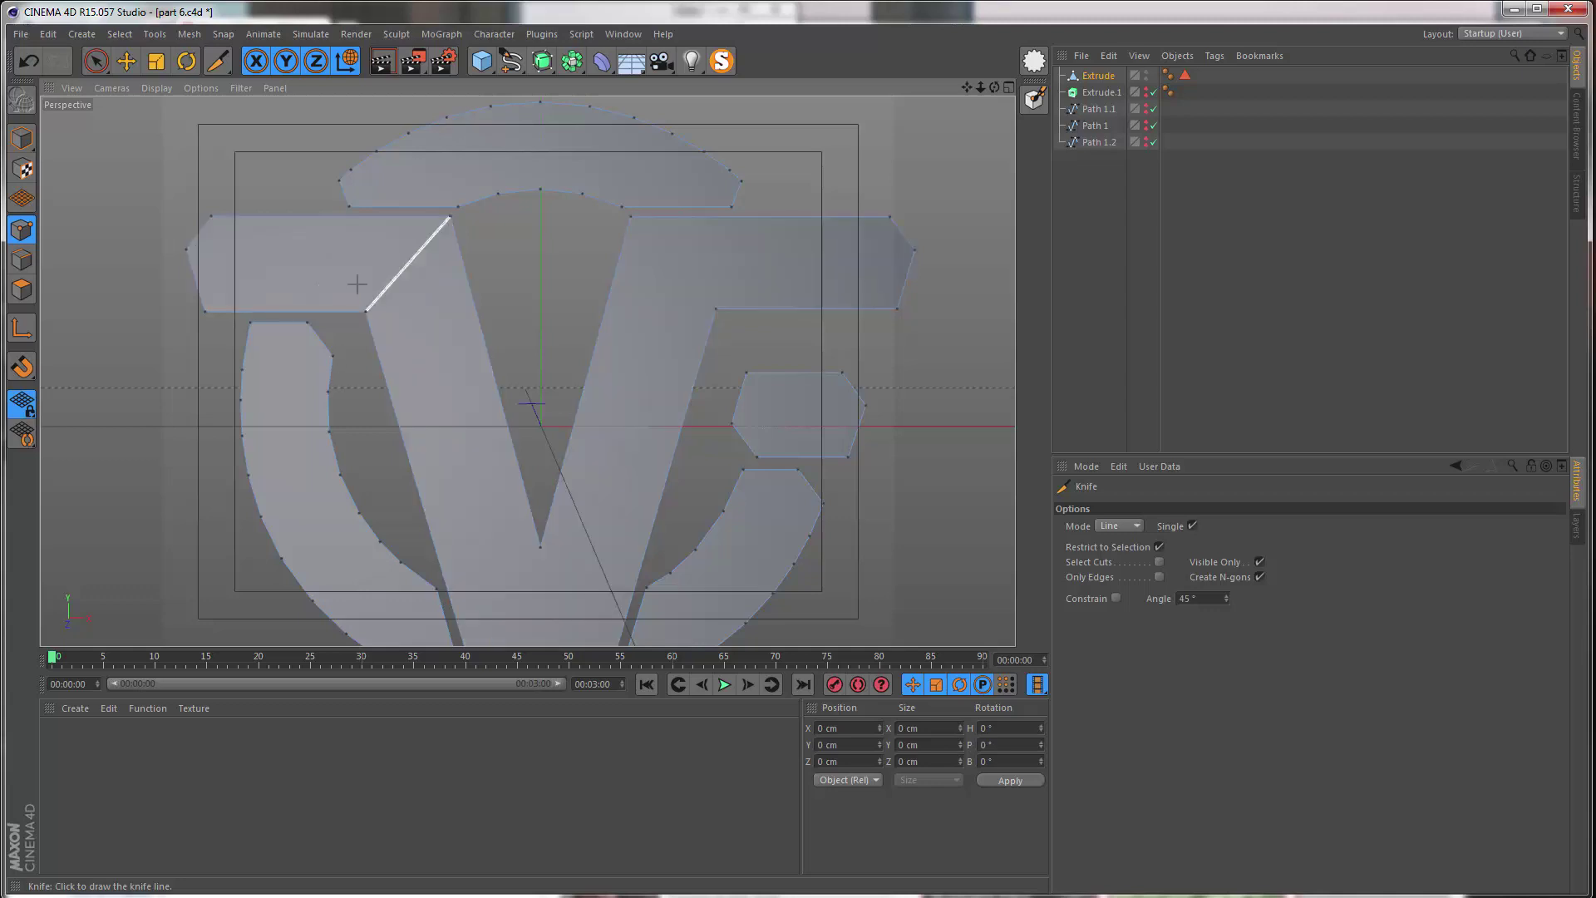
- Cut the V polygon with the Knife from its inner notch down to the bottom corners and return to Live Selection
{"action": "middle_click_drag", "start_coordinate": [462, 415], "coordinate": [433, 215], "text": "alt"}
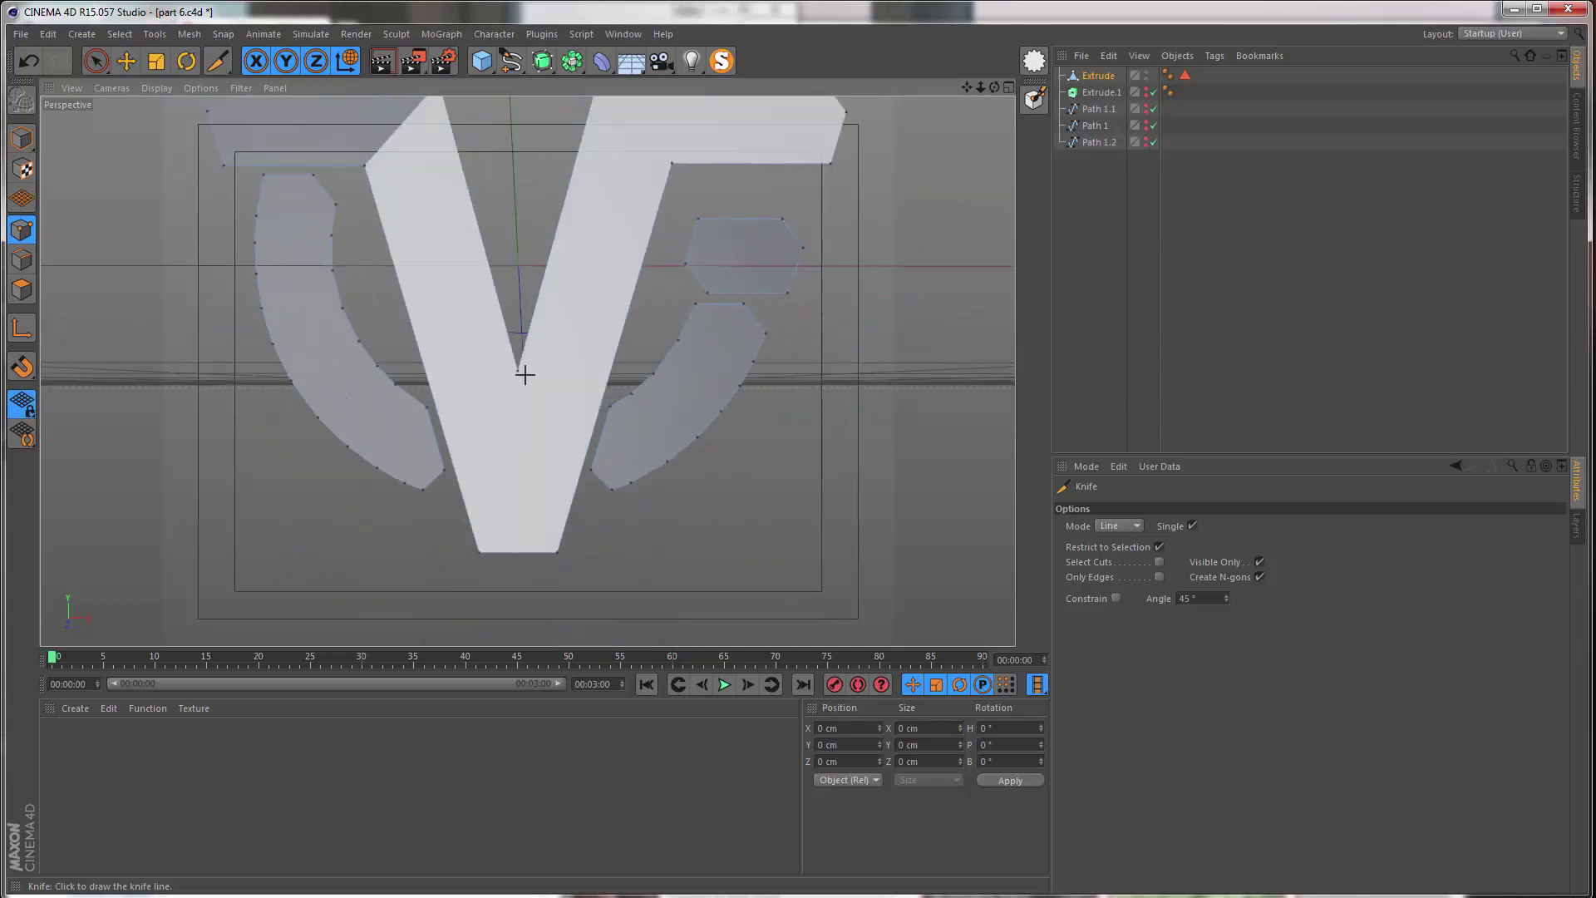
{"action": "left_click", "coordinate": [517, 371]}
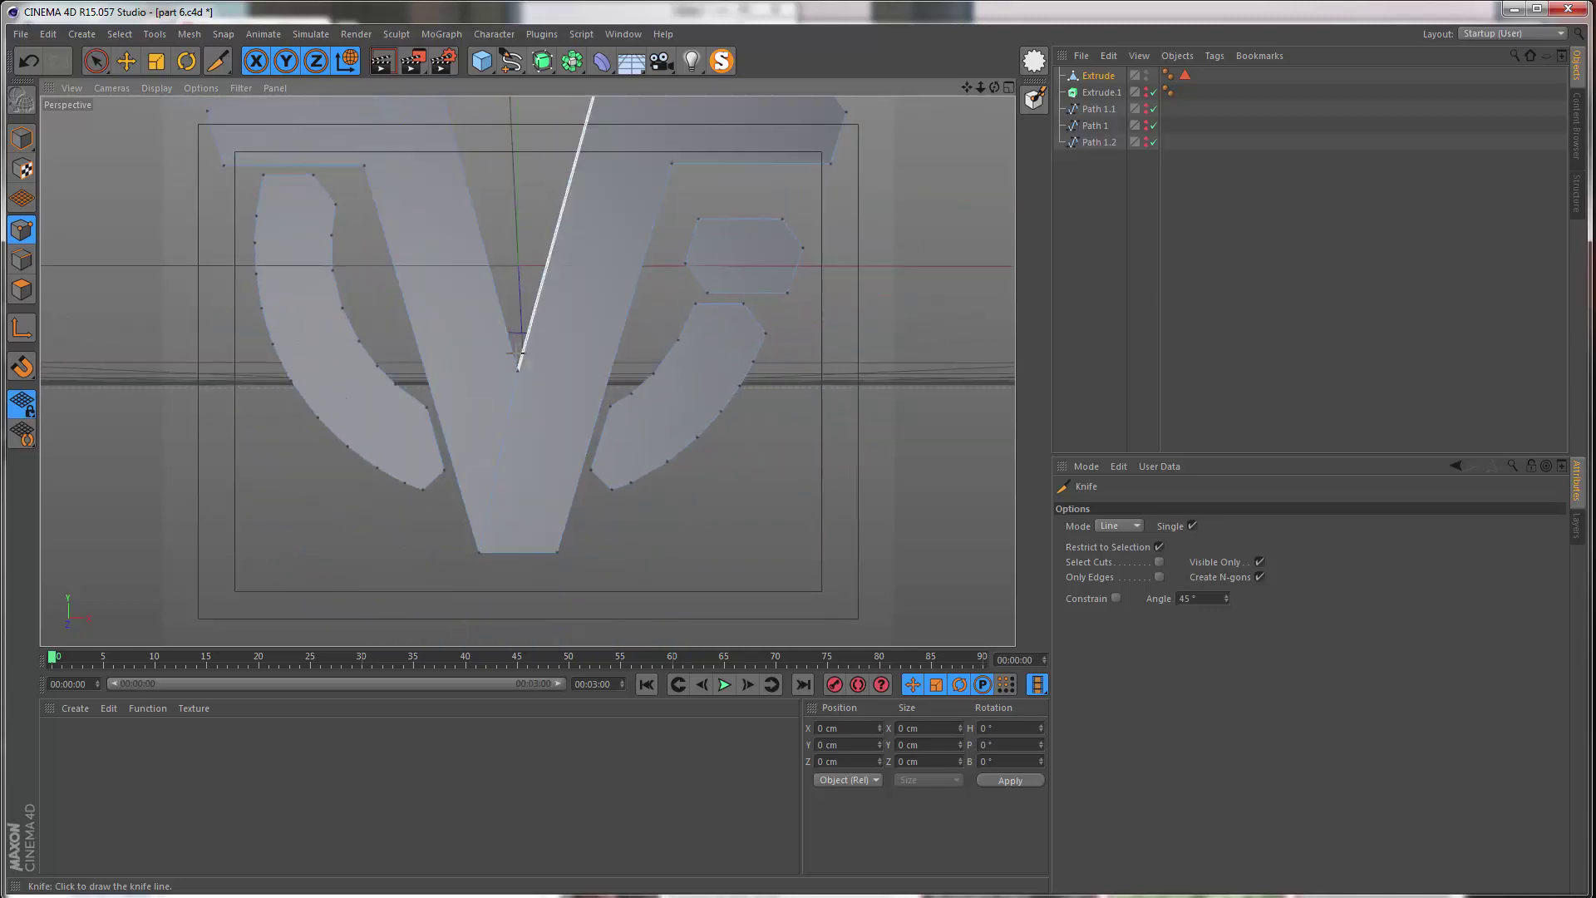
{"action": "left_click", "coordinate": [554, 556]}
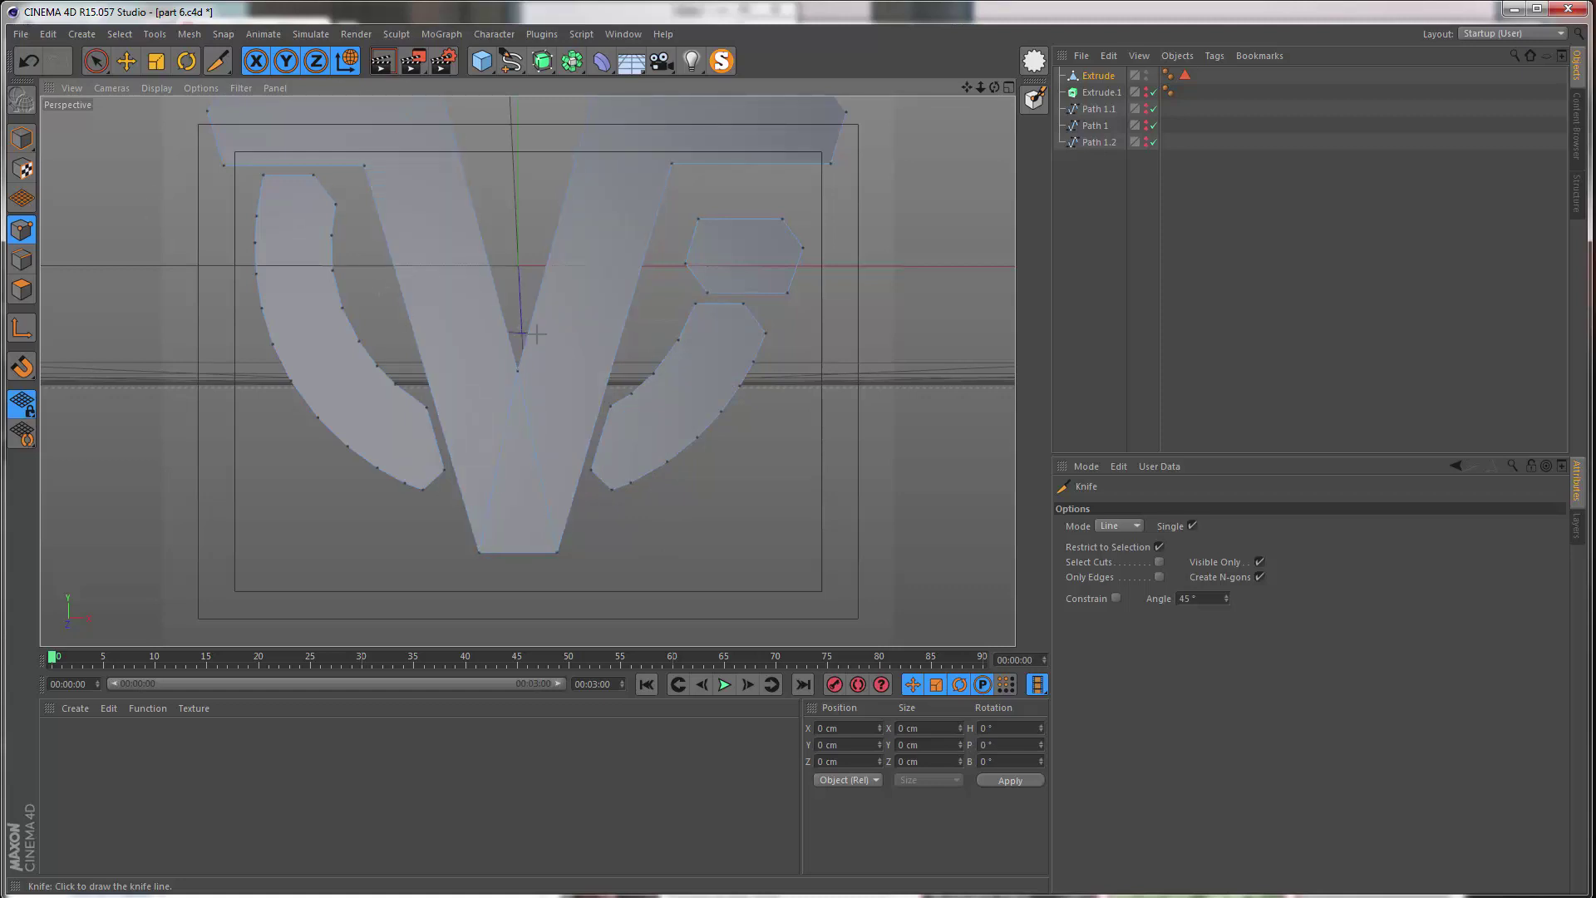
{"action": "key", "text": "space"}
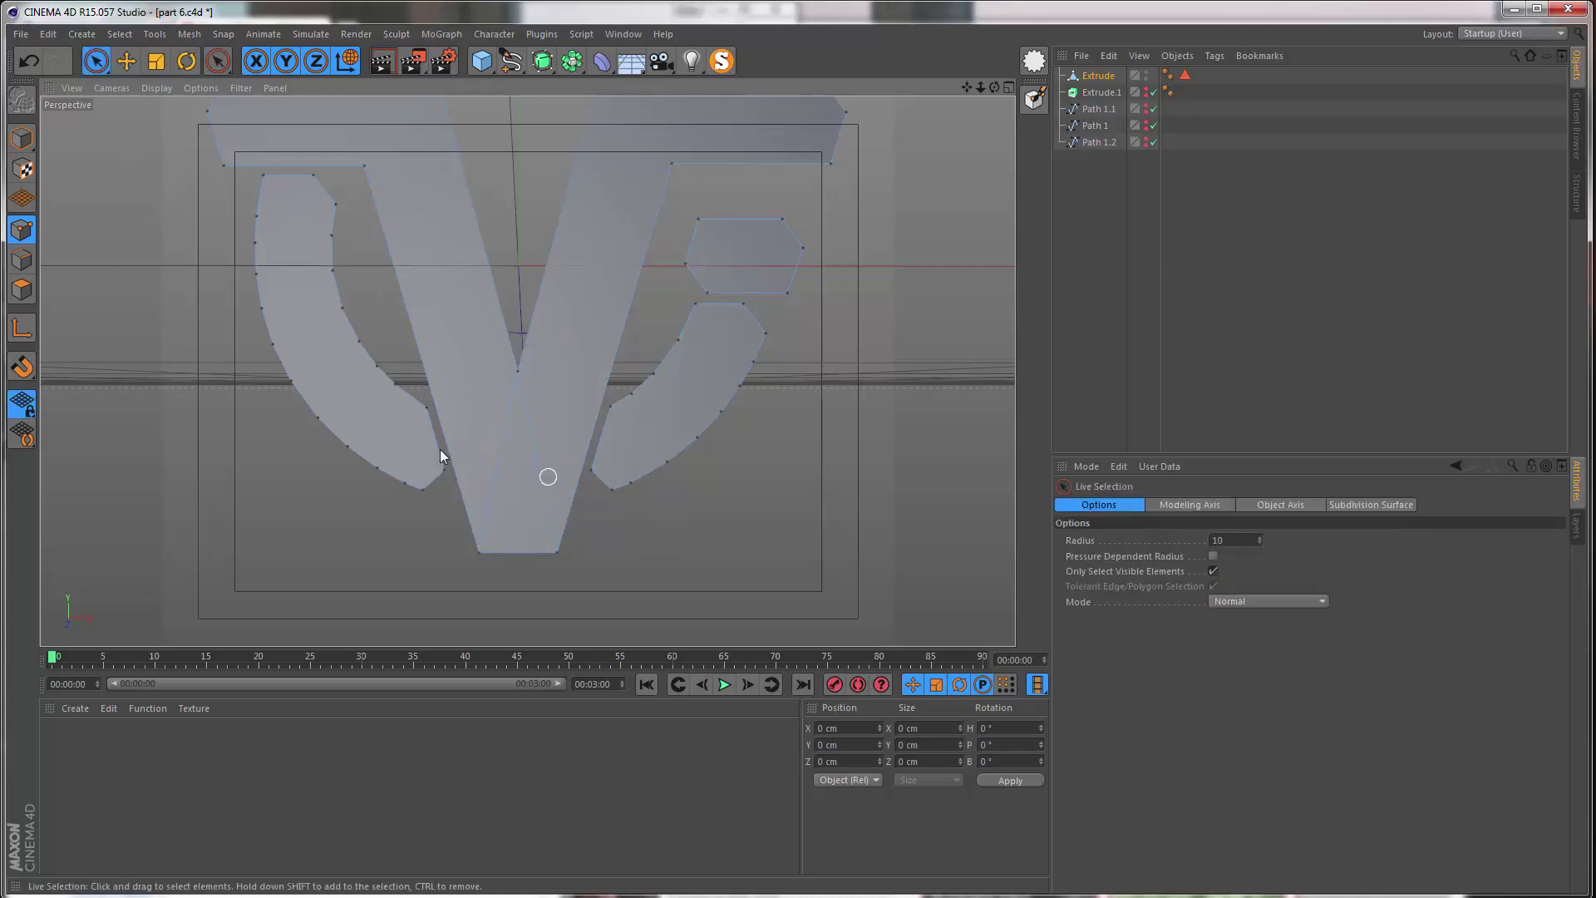
- Bevel the point at the V's inner notch with an offset of 6 cm
{"action": "scroll", "coordinate": [467, 395], "scroll_direction": "up", "scroll_amount": 2}
{"action": "left_click", "coordinate": [529, 366]}
{"action": "scroll", "coordinate": [510, 364], "scroll_direction": "up", "scroll_amount": 7}
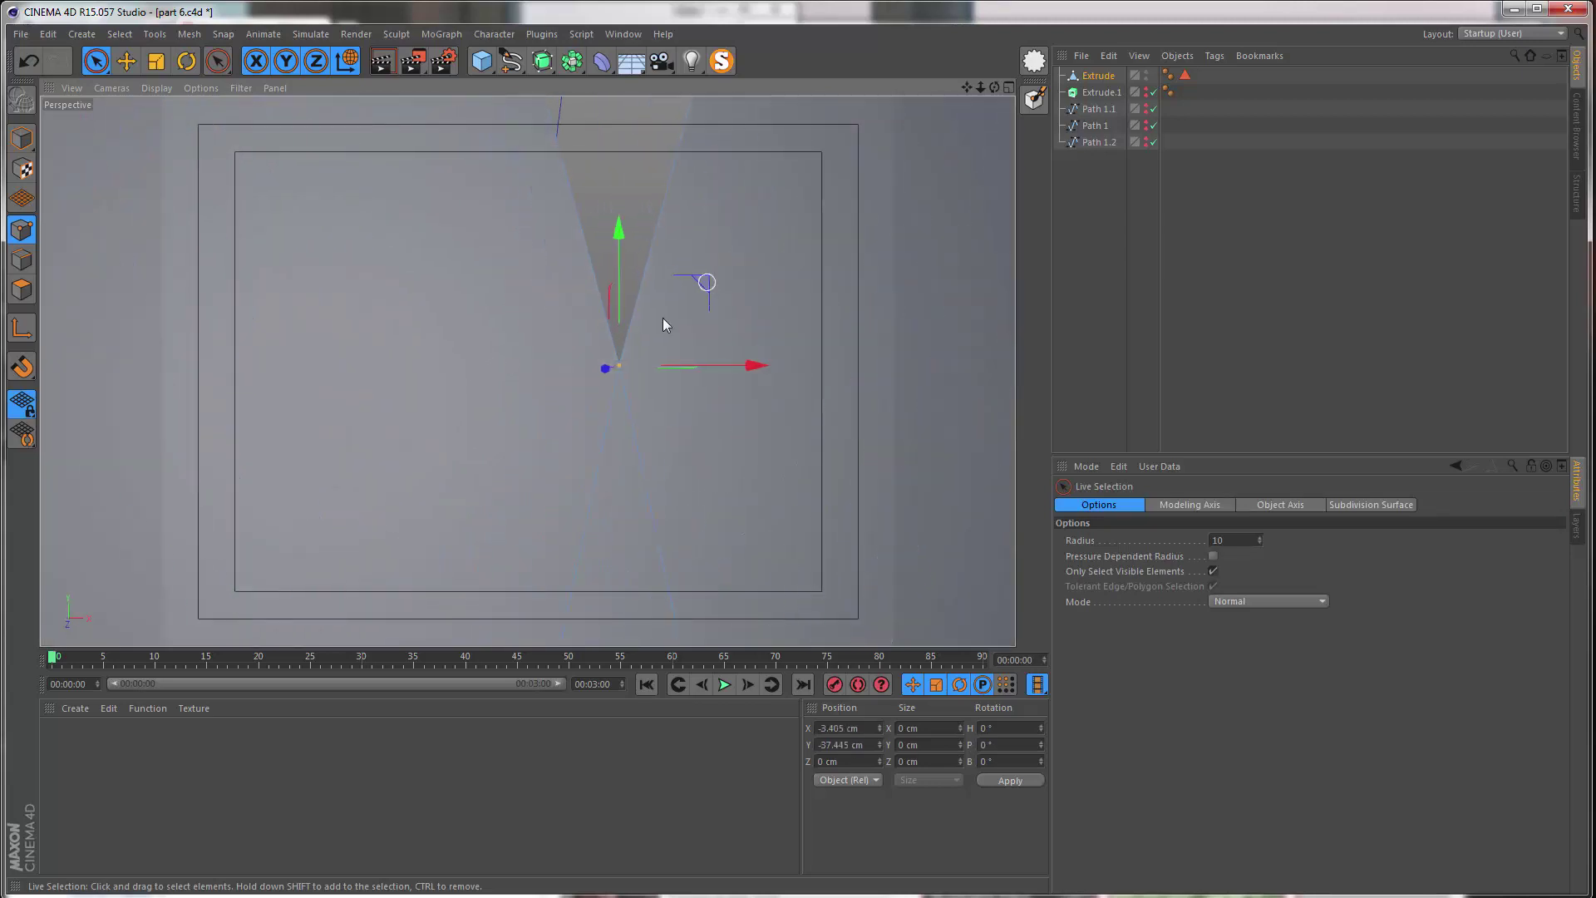
{"action": "right_click", "coordinate": [627, 359]}
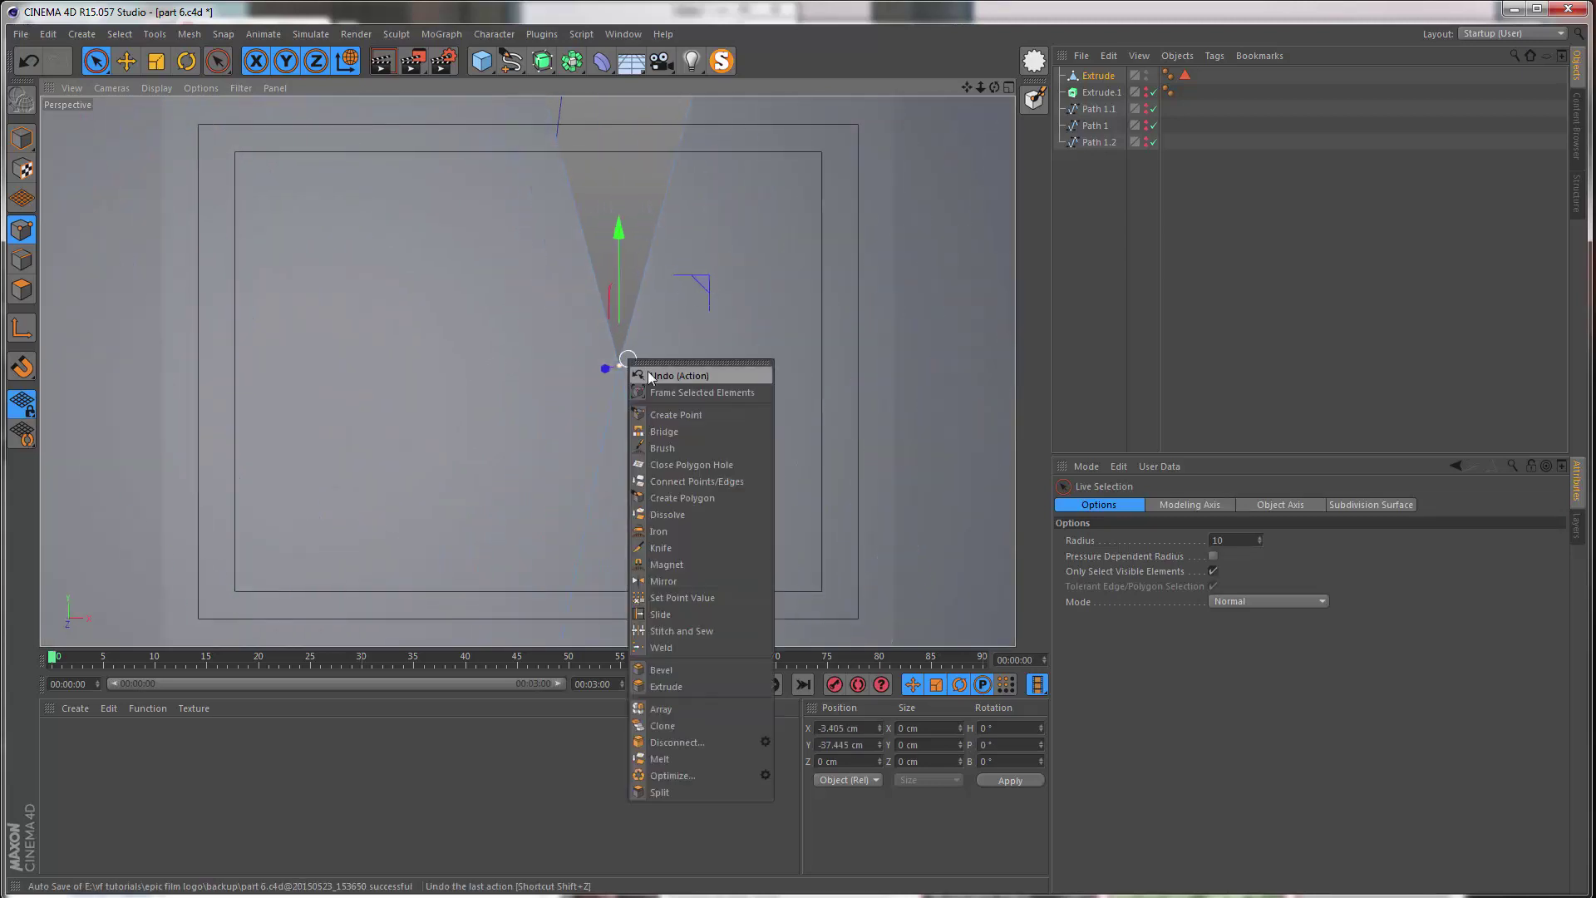
{"action": "left_click", "coordinate": [680, 672]}
{"action": "left_click_drag", "start_coordinate": [629, 402], "coordinate": [653, 402]}
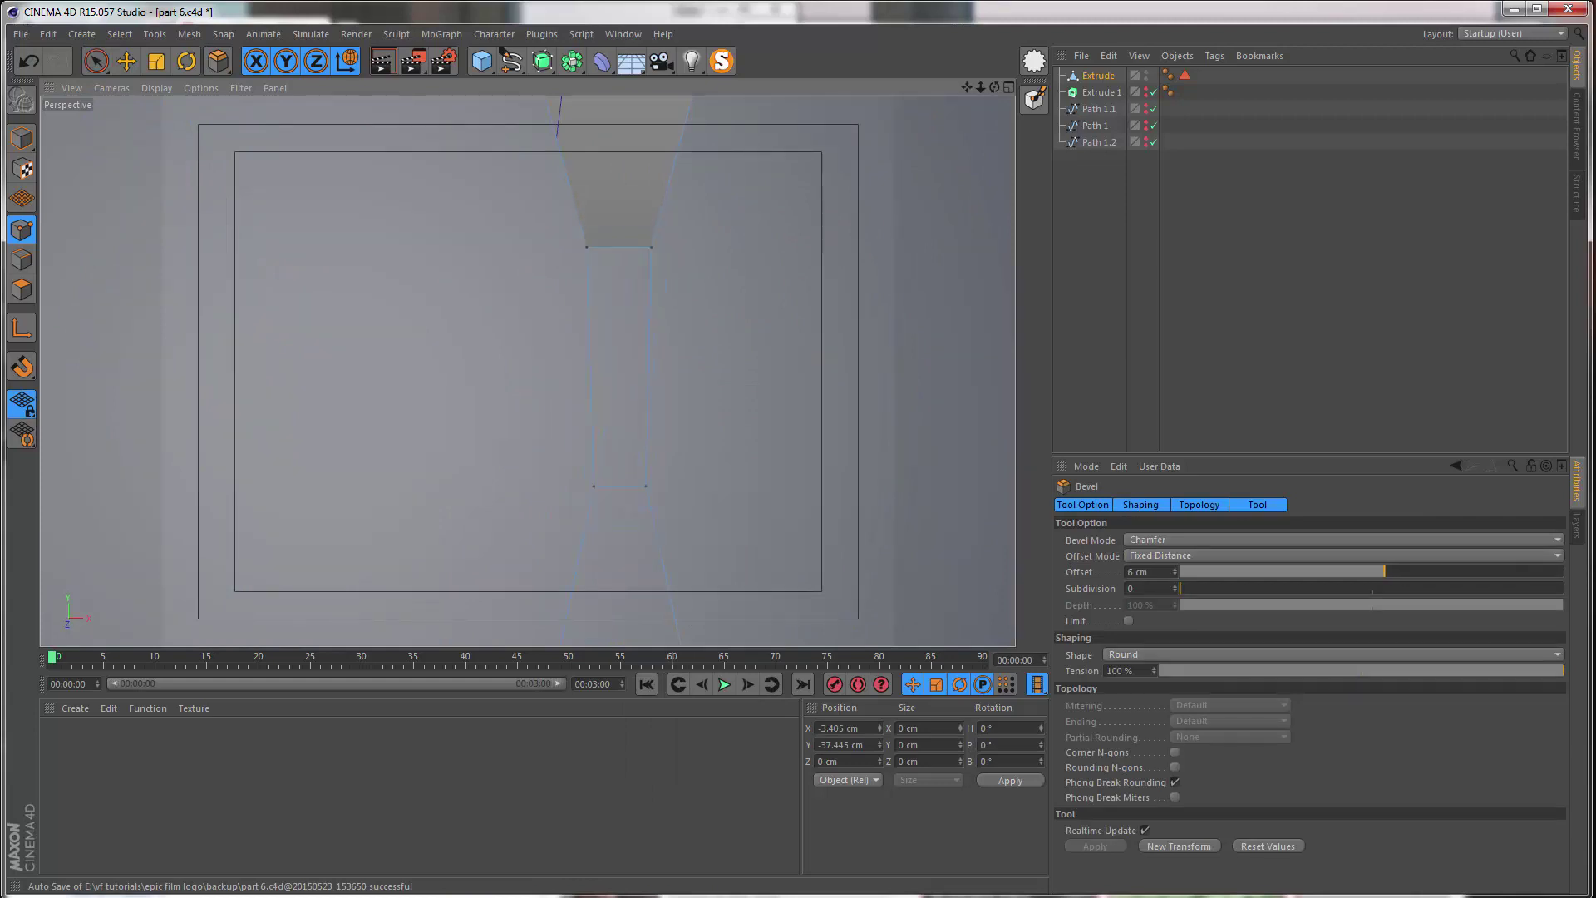
- Weld the two left bevel points below the V's notch together at their midpoint
{"action": "right_click_drag", "start_coordinate": [593, 358], "coordinate": [466, 400], "text": "alt"}
{"action": "middle_click_drag", "start_coordinate": [542, 424], "coordinate": [526, 294], "text": "alt"}
{"action": "middle_click_drag", "start_coordinate": [572, 371], "coordinate": [569, 461], "text": "alt"}
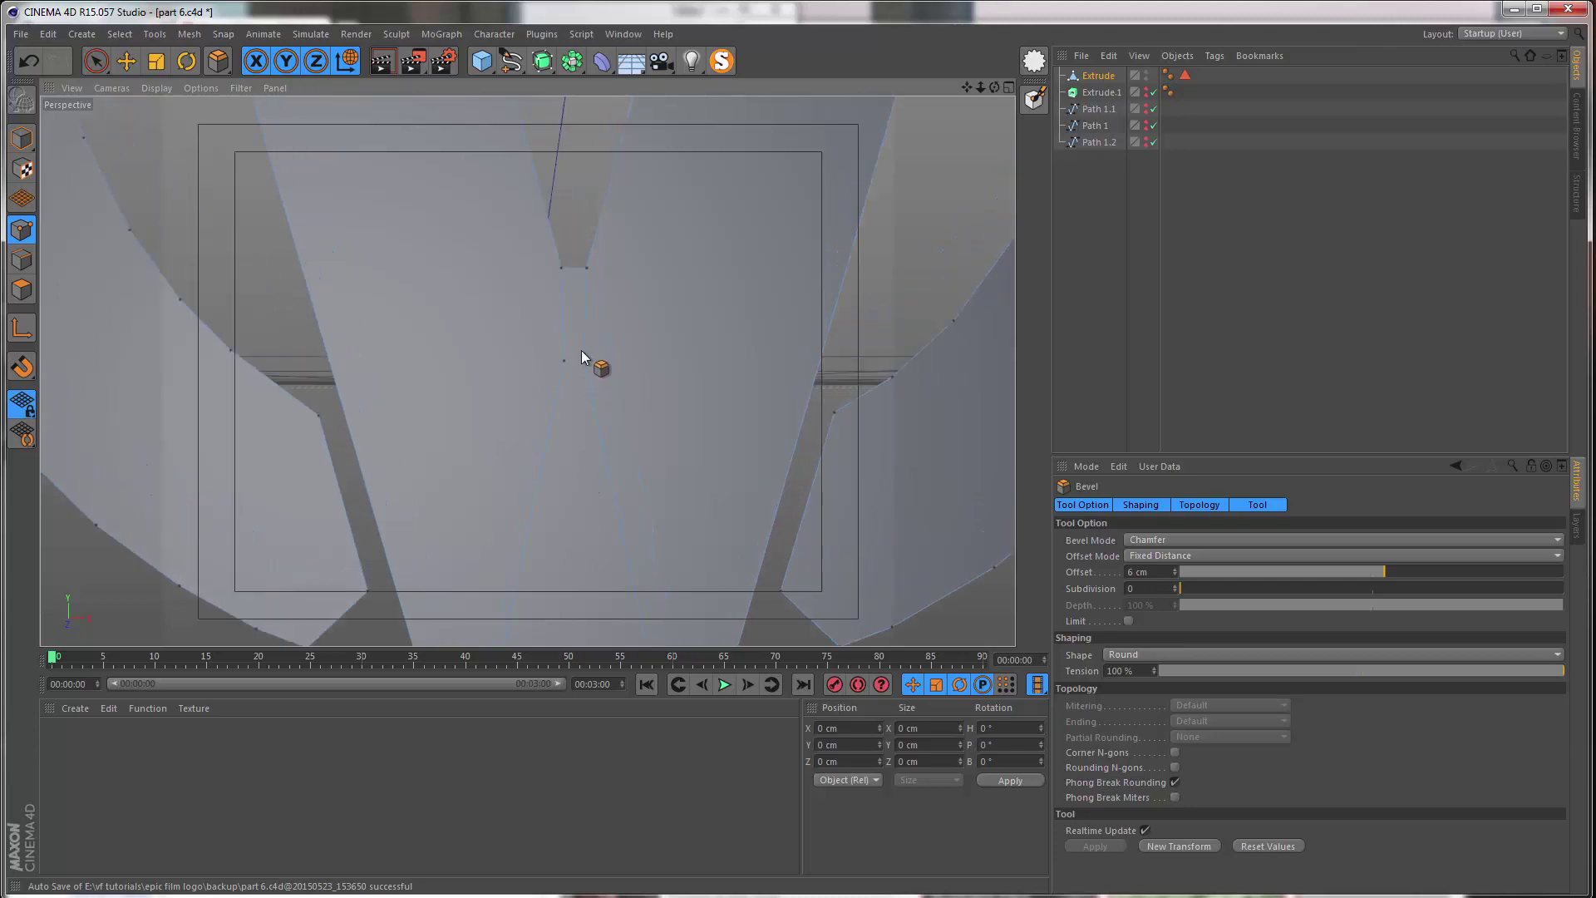
{"action": "right_click_drag", "start_coordinate": [575, 313], "coordinate": [569, 422], "text": "alt"}
{"action": "left_click_drag", "start_coordinate": [569, 421], "coordinate": [588, 421], "text": "alt"}
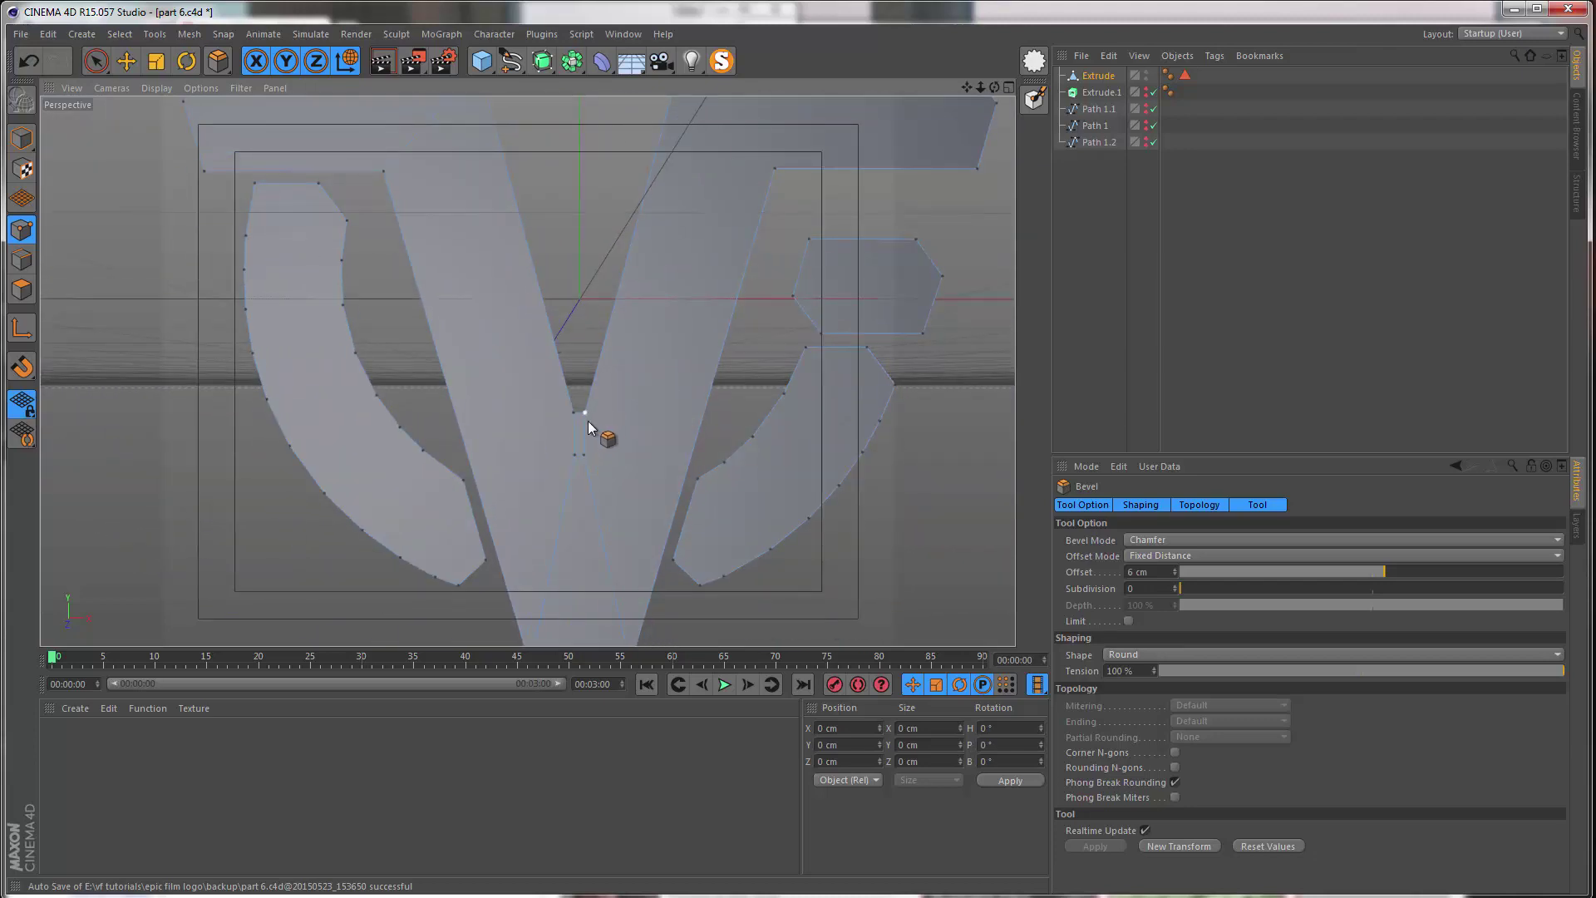
{"action": "right_click_drag", "start_coordinate": [575, 455], "coordinate": [638, 379], "text": "alt"}
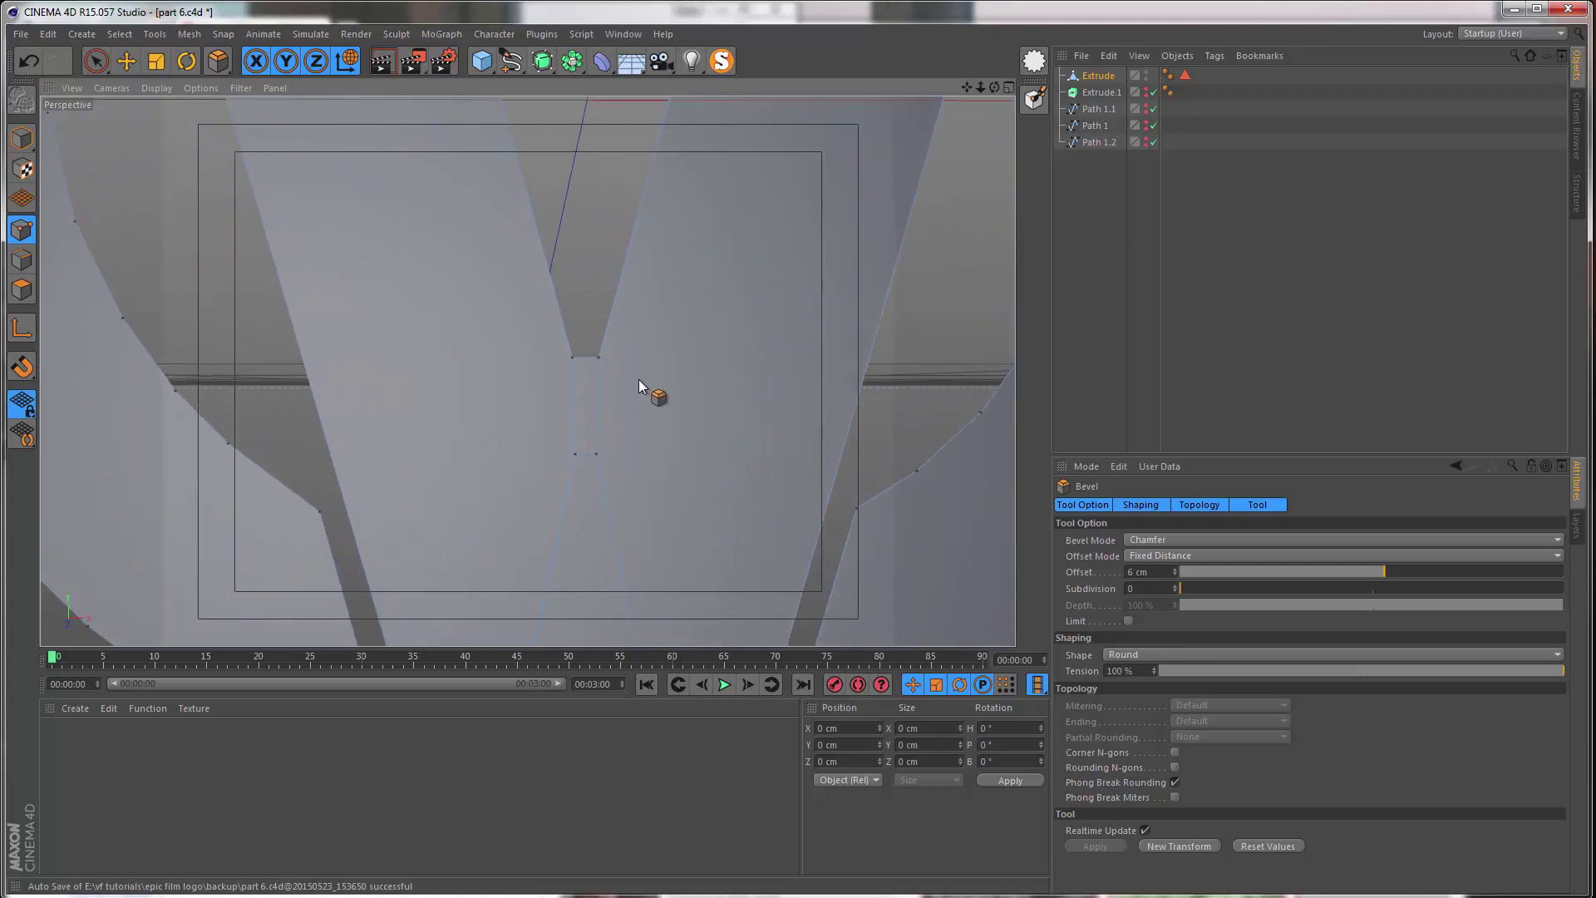
{"action": "key", "text": "space"}
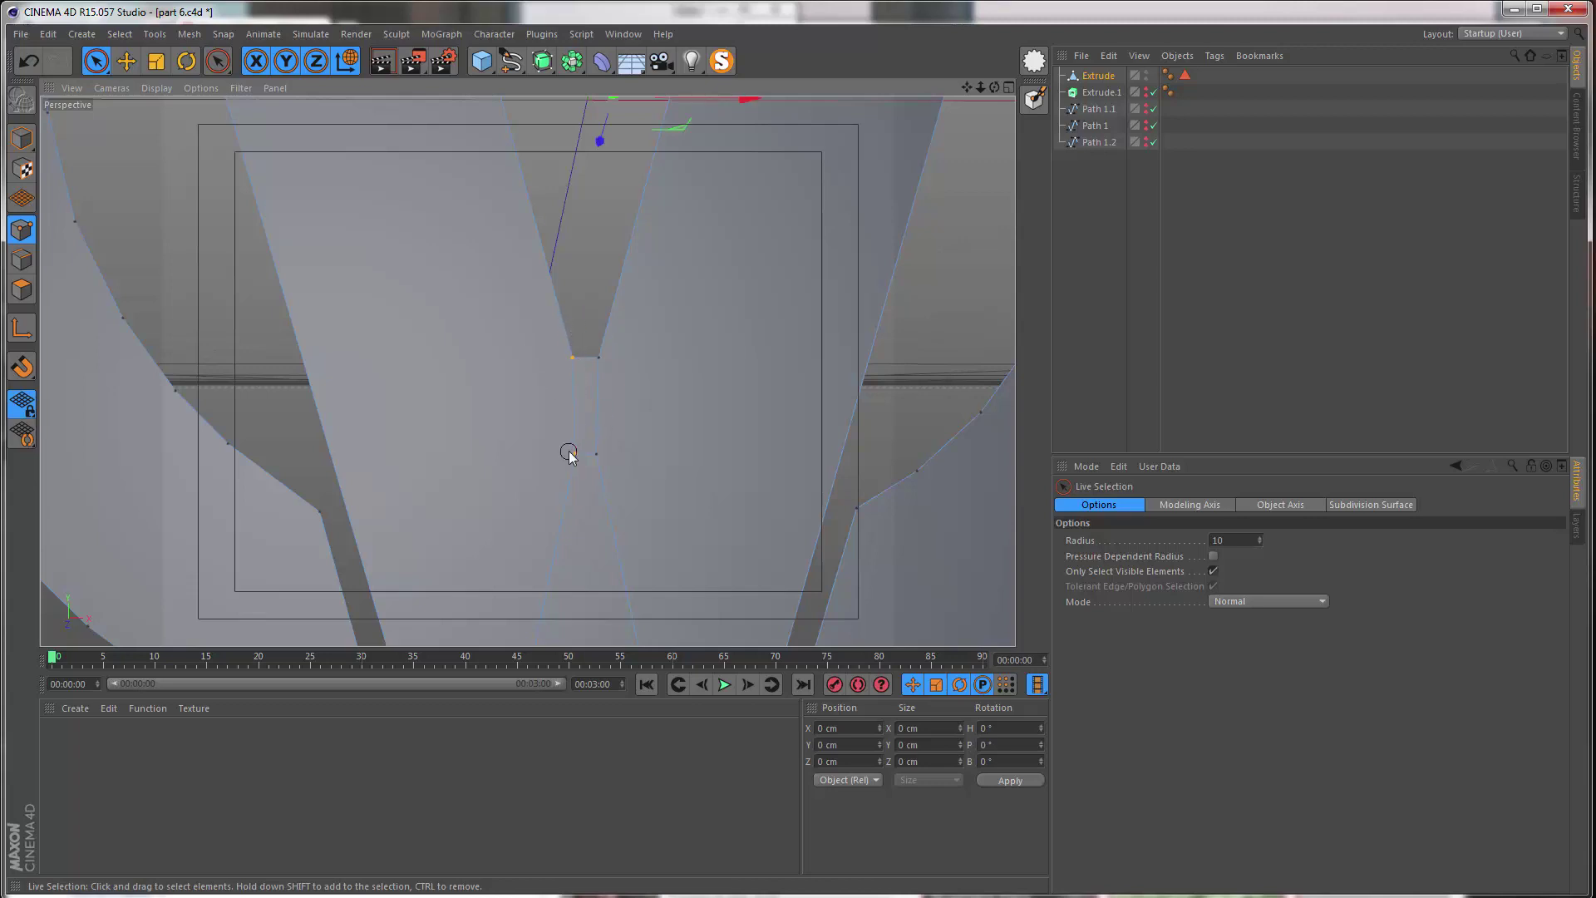
{"action": "left_click_drag", "start_coordinate": [573, 453], "coordinate": [573, 358]}
{"action": "right_click", "coordinate": [596, 376]}
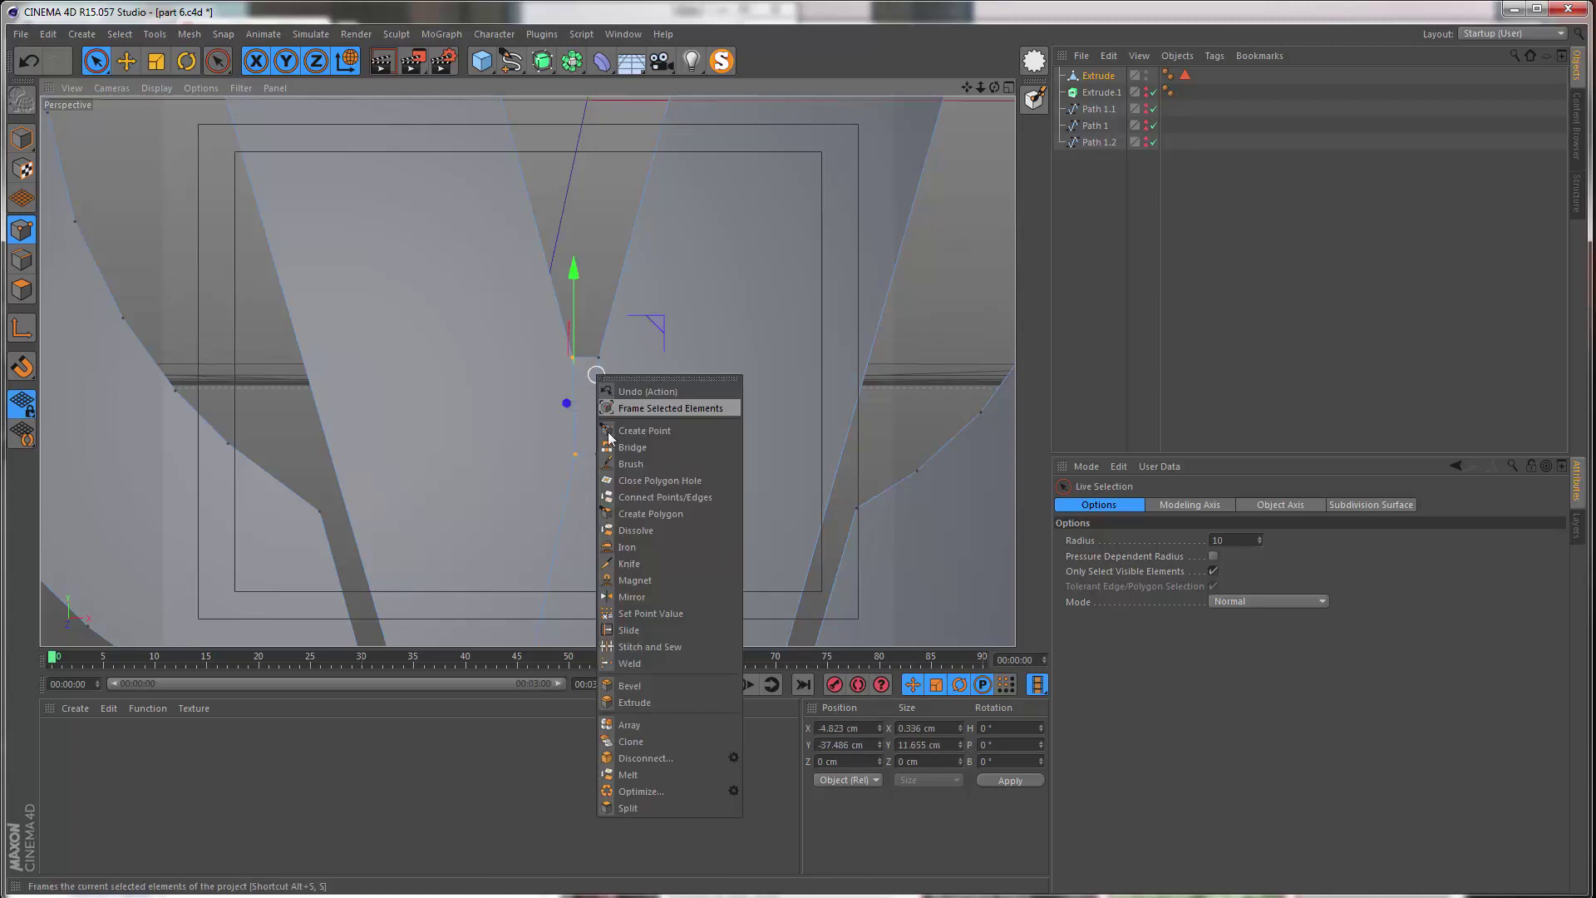
{"action": "left_click", "coordinate": [646, 662]}
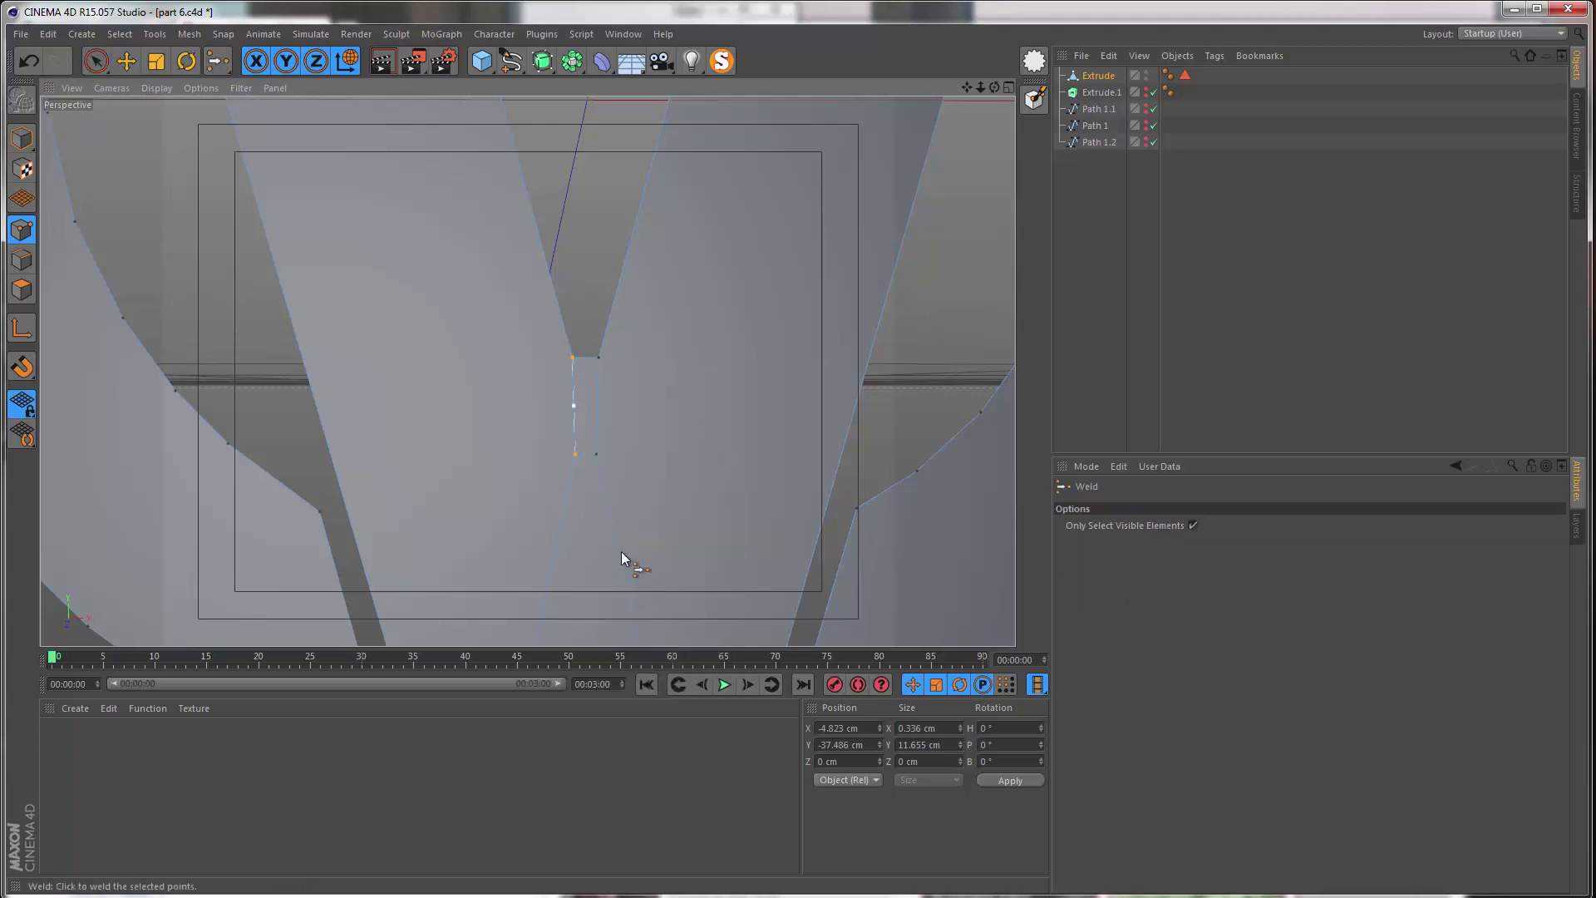
{"action": "left_click", "coordinate": [573, 411]}
{"action": "key", "text": "space"}
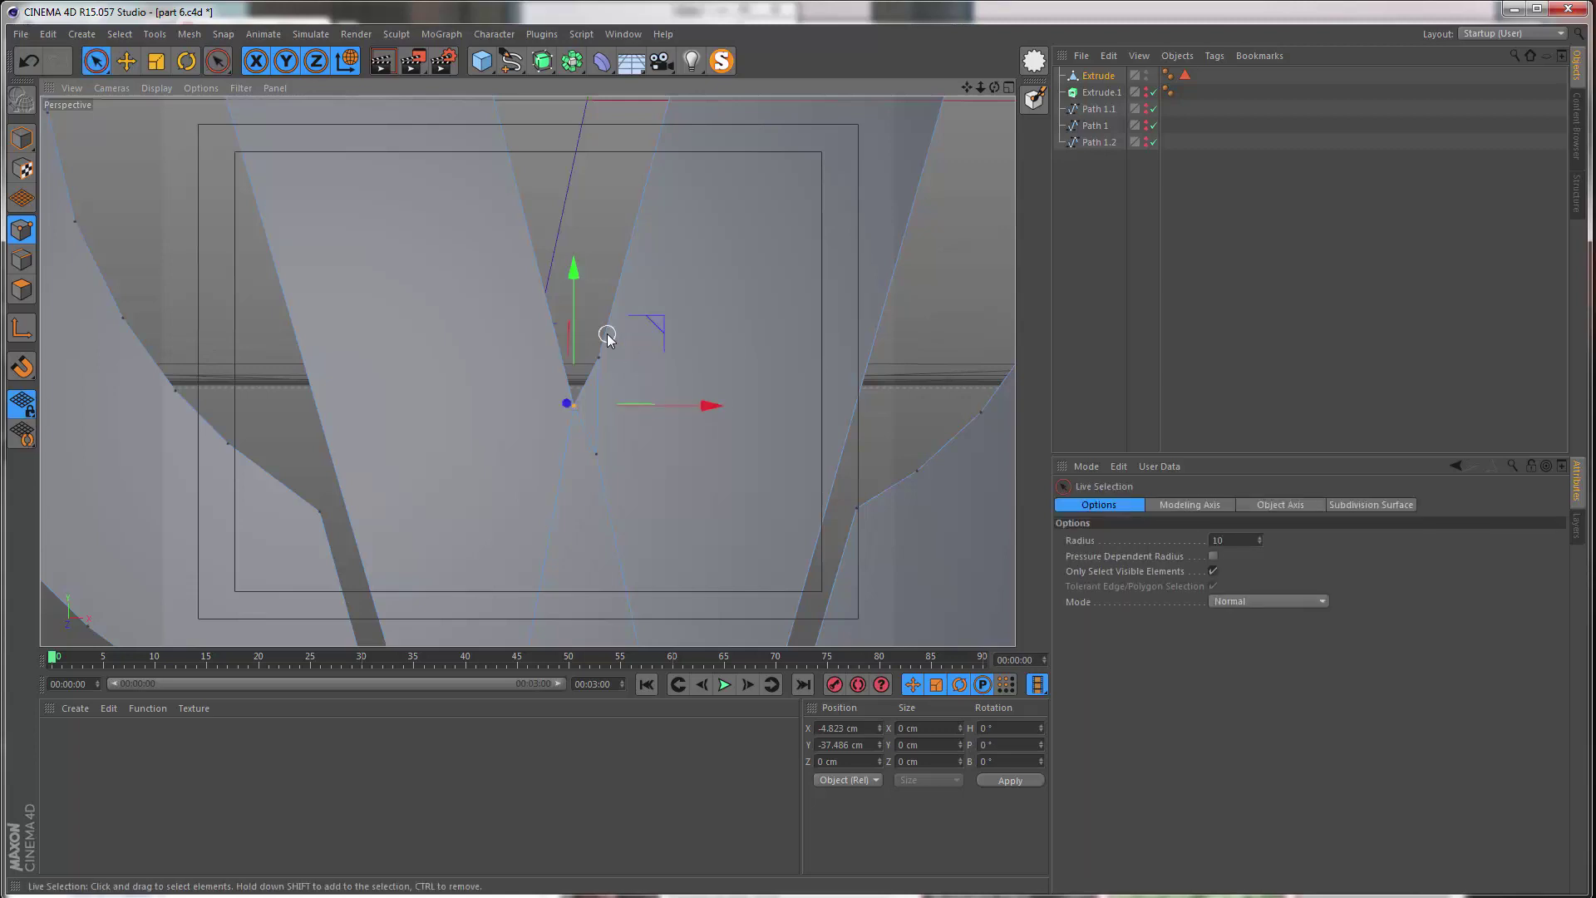
- Weld the two right bevel points below the V's notch together at their midpoint
{"action": "key", "text": "m"}
{"action": "key", "text": "q"}
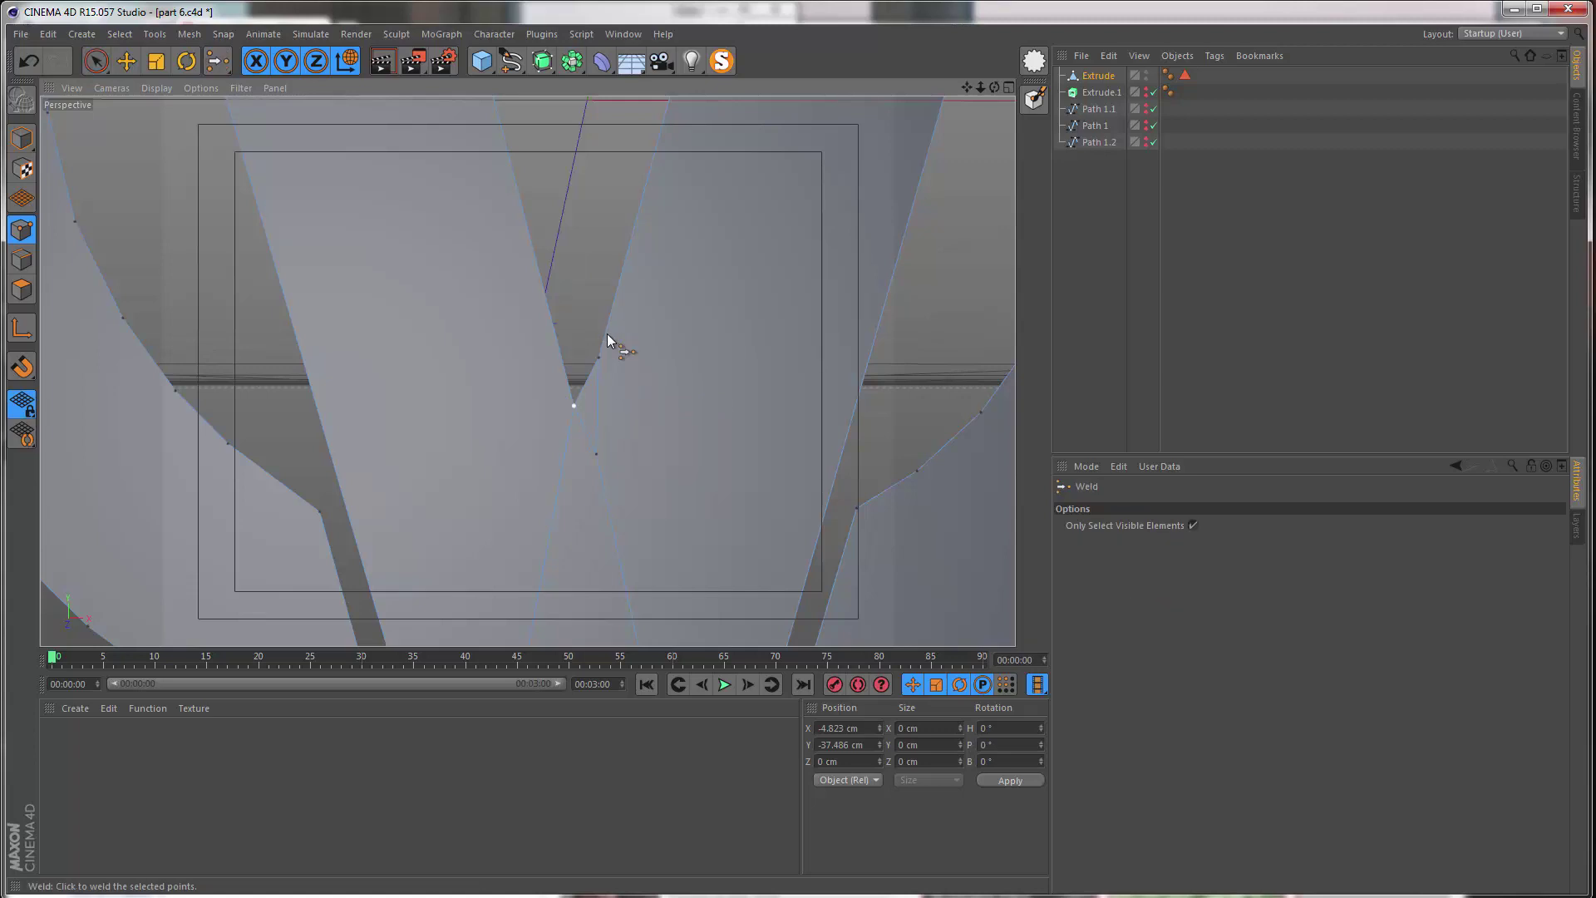
{"action": "key", "text": "space"}
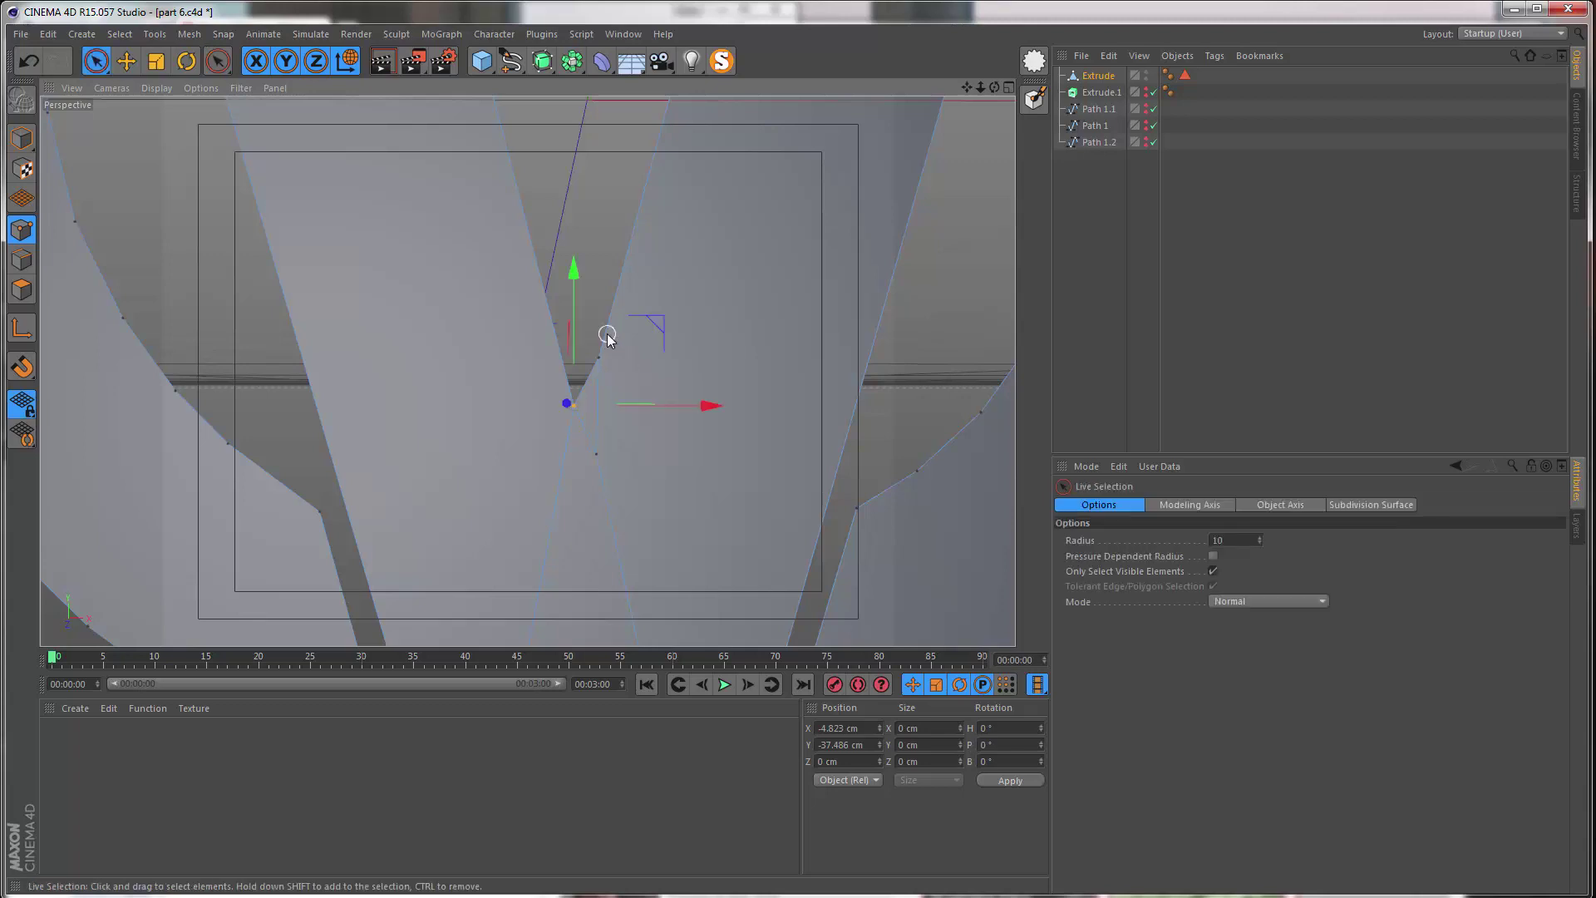
{"action": "key", "text": "space"}
{"action": "key", "text": "space"}
{"action": "left_click_drag", "start_coordinate": [598, 431], "coordinate": [599, 399]}
{"action": "key", "text": "space"}
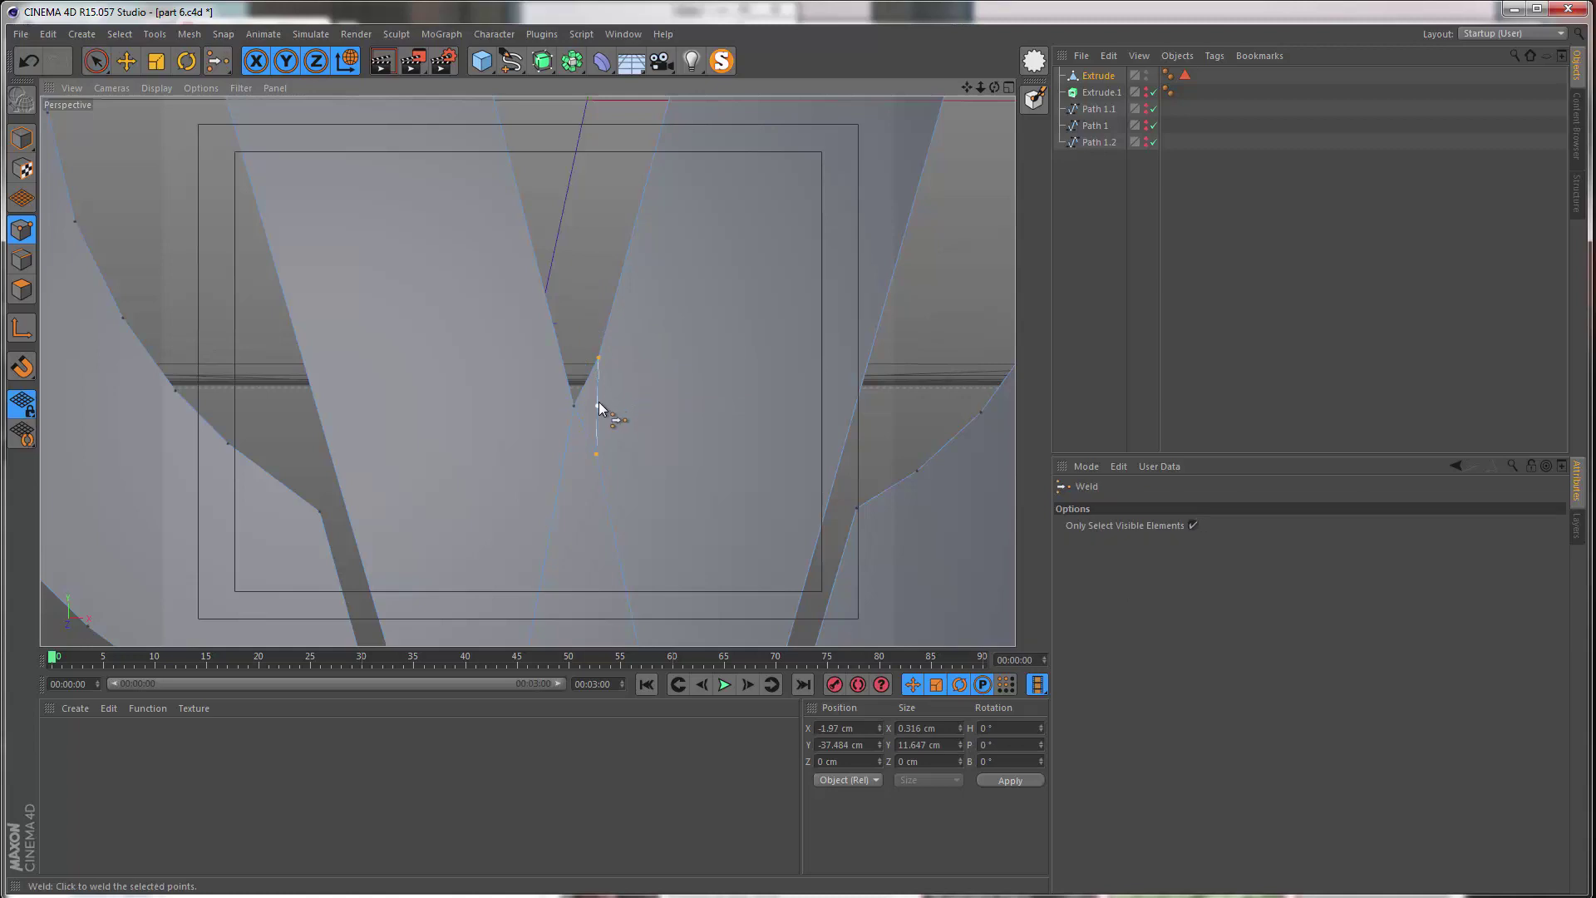
{"action": "left_click", "coordinate": [599, 407]}
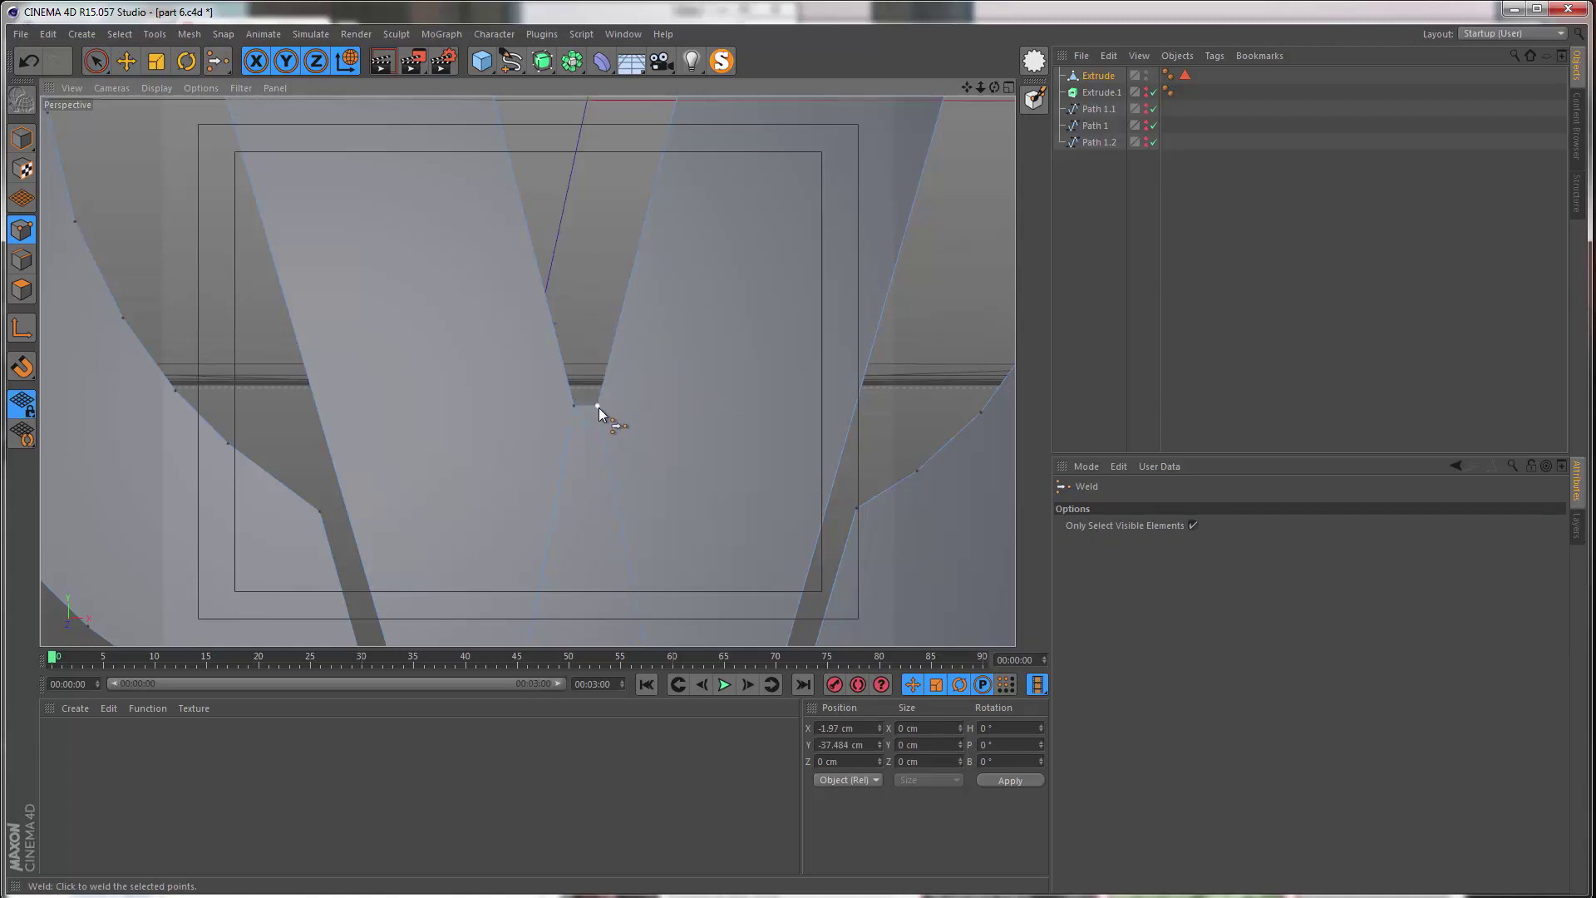
- Undo the point welds and the bevel at the V's inner notch
{"action": "scroll", "coordinate": [499, 449], "scroll_direction": "down", "scroll_amount": 4}
{"action": "left_click_drag", "start_coordinate": [428, 465], "coordinate": [525, 346], "text": "alt"}
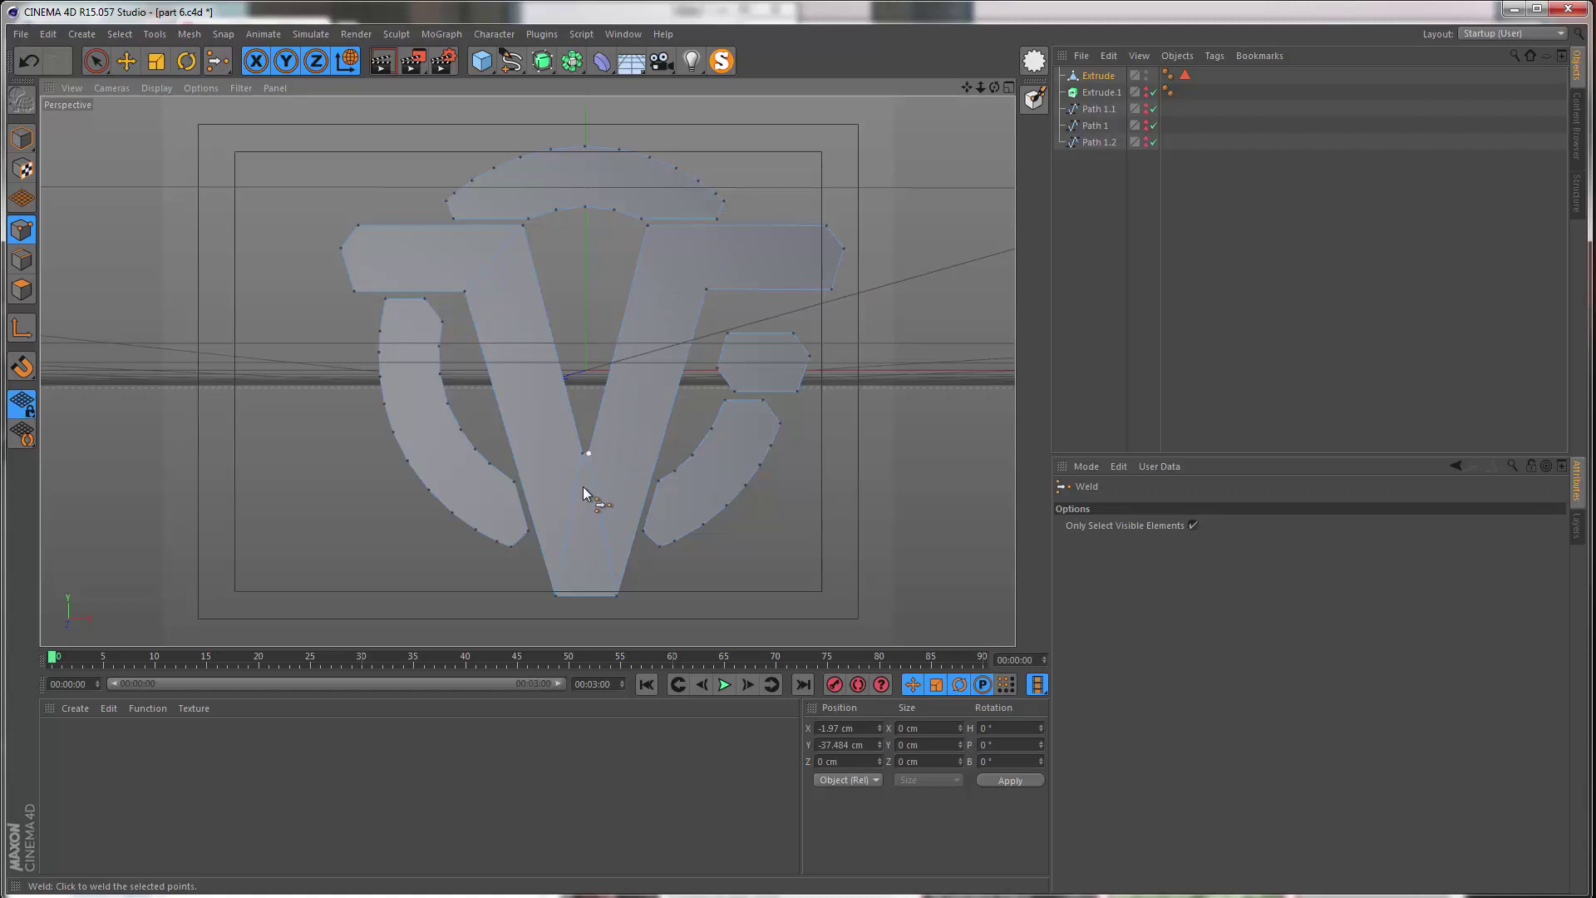
{"action": "right_click_drag", "start_coordinate": [581, 471], "coordinate": [632, 465], "text": "alt"}
{"action": "key", "text": "ctrl+z"}
{"action": "key", "text": "ctrl+z"}
{"action": "key", "text": "ctrl+z"}
{"action": "key", "text": "ctrl+z"}
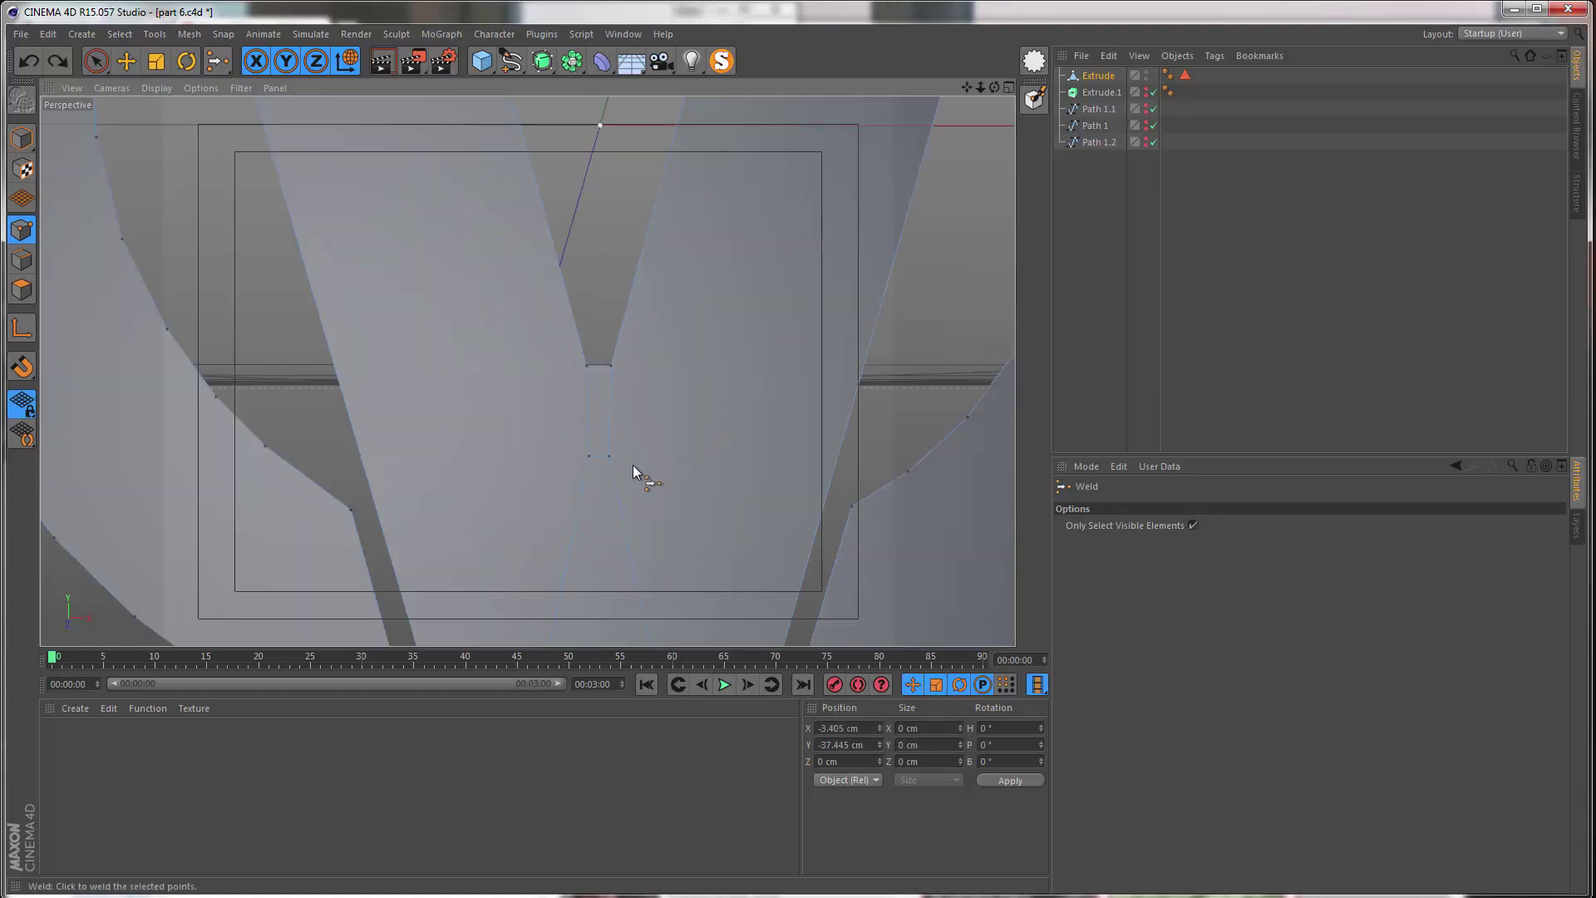
{"action": "left_click", "coordinate": [633, 466]}
{"action": "right_click_drag", "start_coordinate": [625, 429], "coordinate": [506, 469], "text": "alt"}
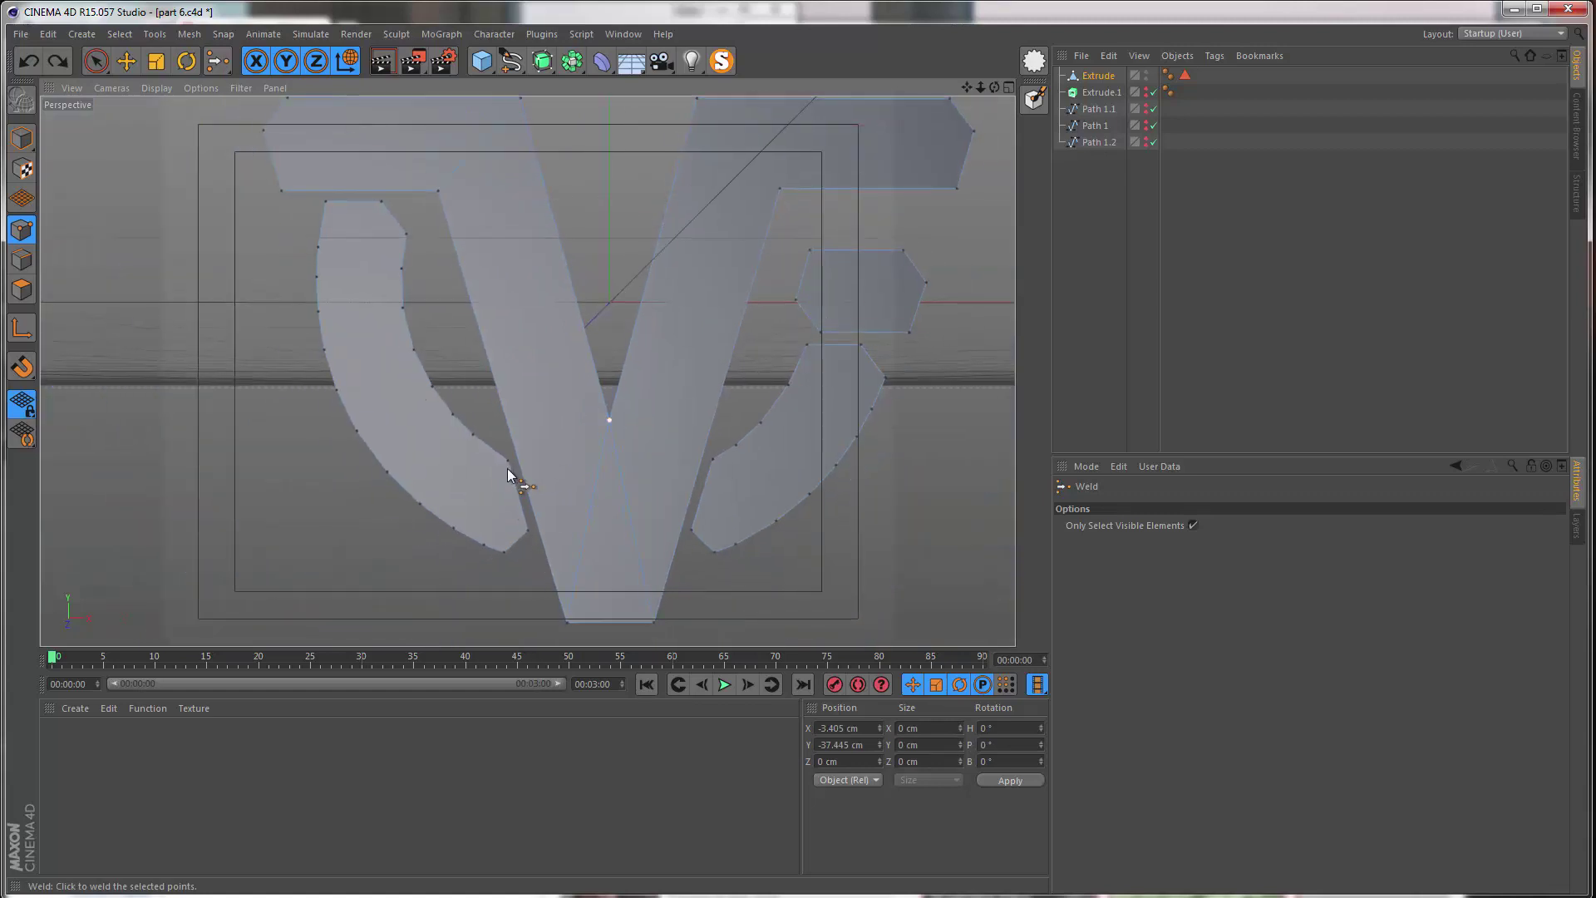
- Knife-cut the V's right arm diagonally from its upper inner corner to the corner beneath the arm
{"action": "key", "text": "m"}
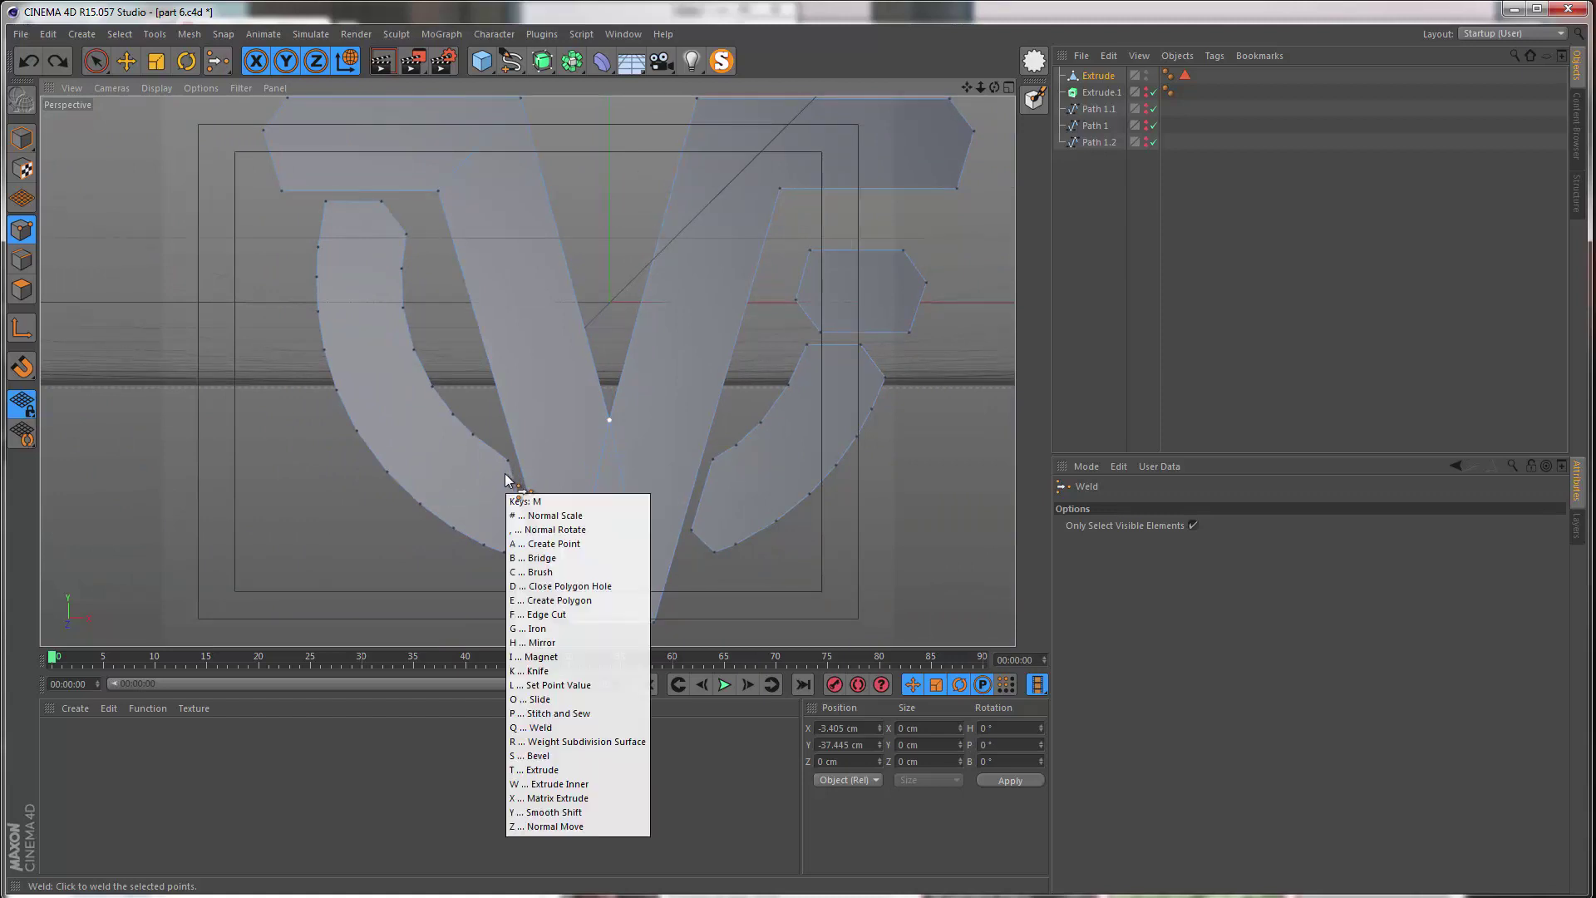
{"action": "key", "text": "k"}
{"action": "middle_click_drag", "start_coordinate": [733, 238], "coordinate": [590, 438], "text": "alt"}
{"action": "right_click_drag", "start_coordinate": [590, 438], "coordinate": [615, 409], "text": "alt"}
{"action": "scroll", "coordinate": [590, 438], "scroll_direction": "up", "scroll_amount": 3}
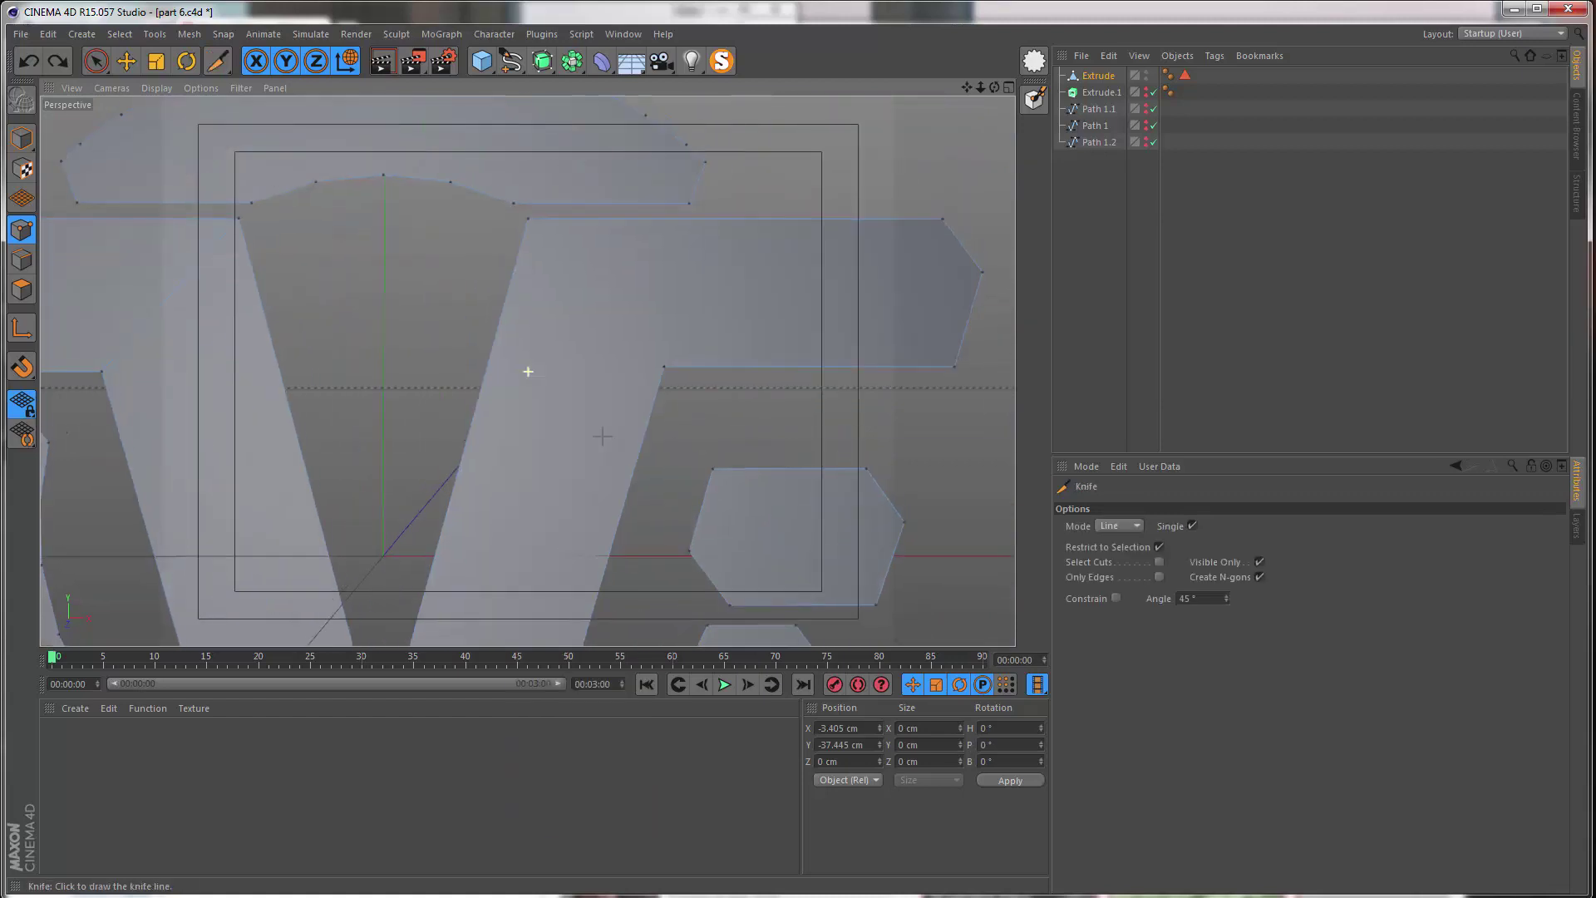
{"action": "middle_click_drag", "start_coordinate": [527, 366], "coordinate": [512, 416], "text": "alt"}
{"action": "left_click_drag", "start_coordinate": [511, 268], "coordinate": [647, 417]}
- Knife-cut the tip of the right arm from its upper outer corner to the lower edge, parallel to the slanted end
{"action": "middle_click_drag", "start_coordinate": [511, 268], "coordinate": [245, 210], "text": "alt"}
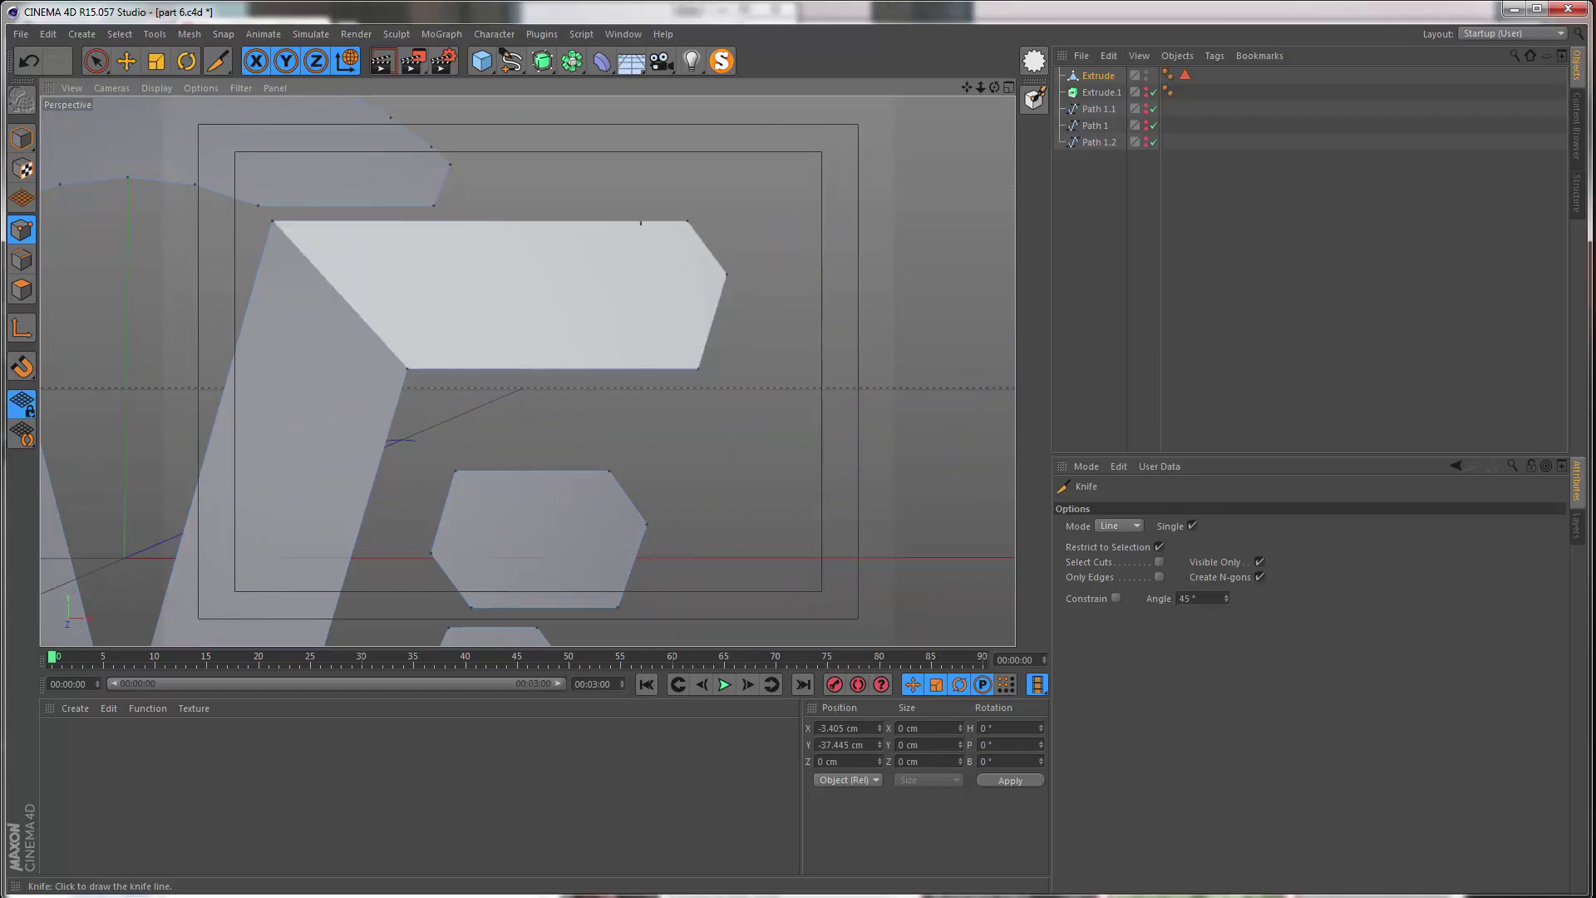
{"action": "left_click", "coordinate": [687, 221]}
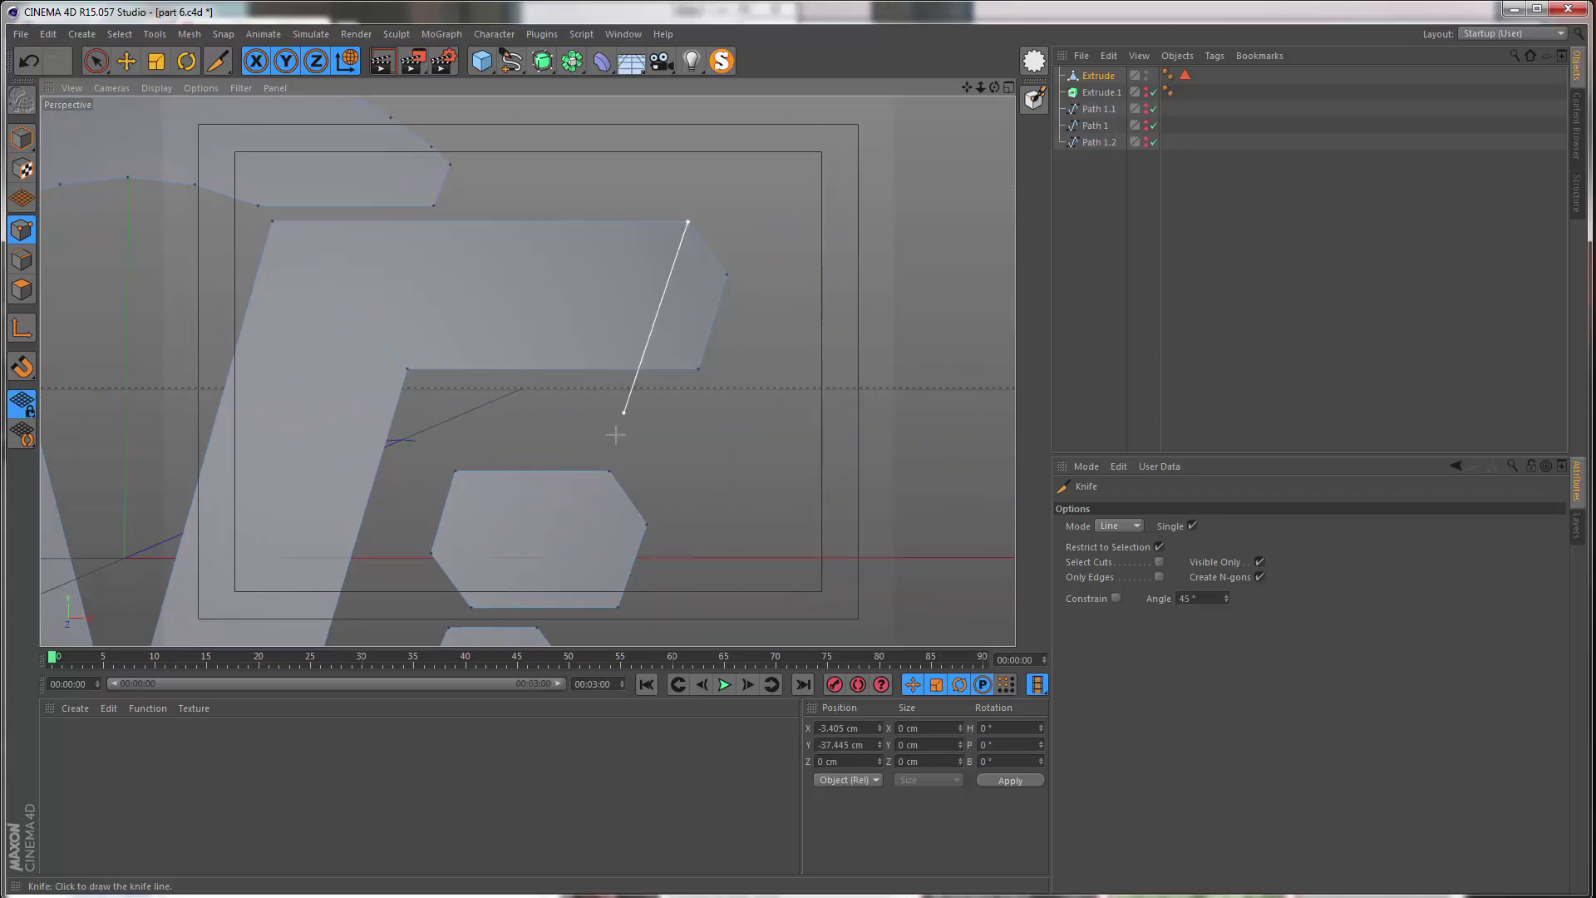
{"action": "left_click", "coordinate": [602, 446]}
{"action": "scroll", "coordinate": [468, 447], "scroll_direction": "down", "scroll_amount": 3}
{"action": "middle_click_drag", "start_coordinate": [468, 447], "coordinate": [850, 461], "text": "alt"}
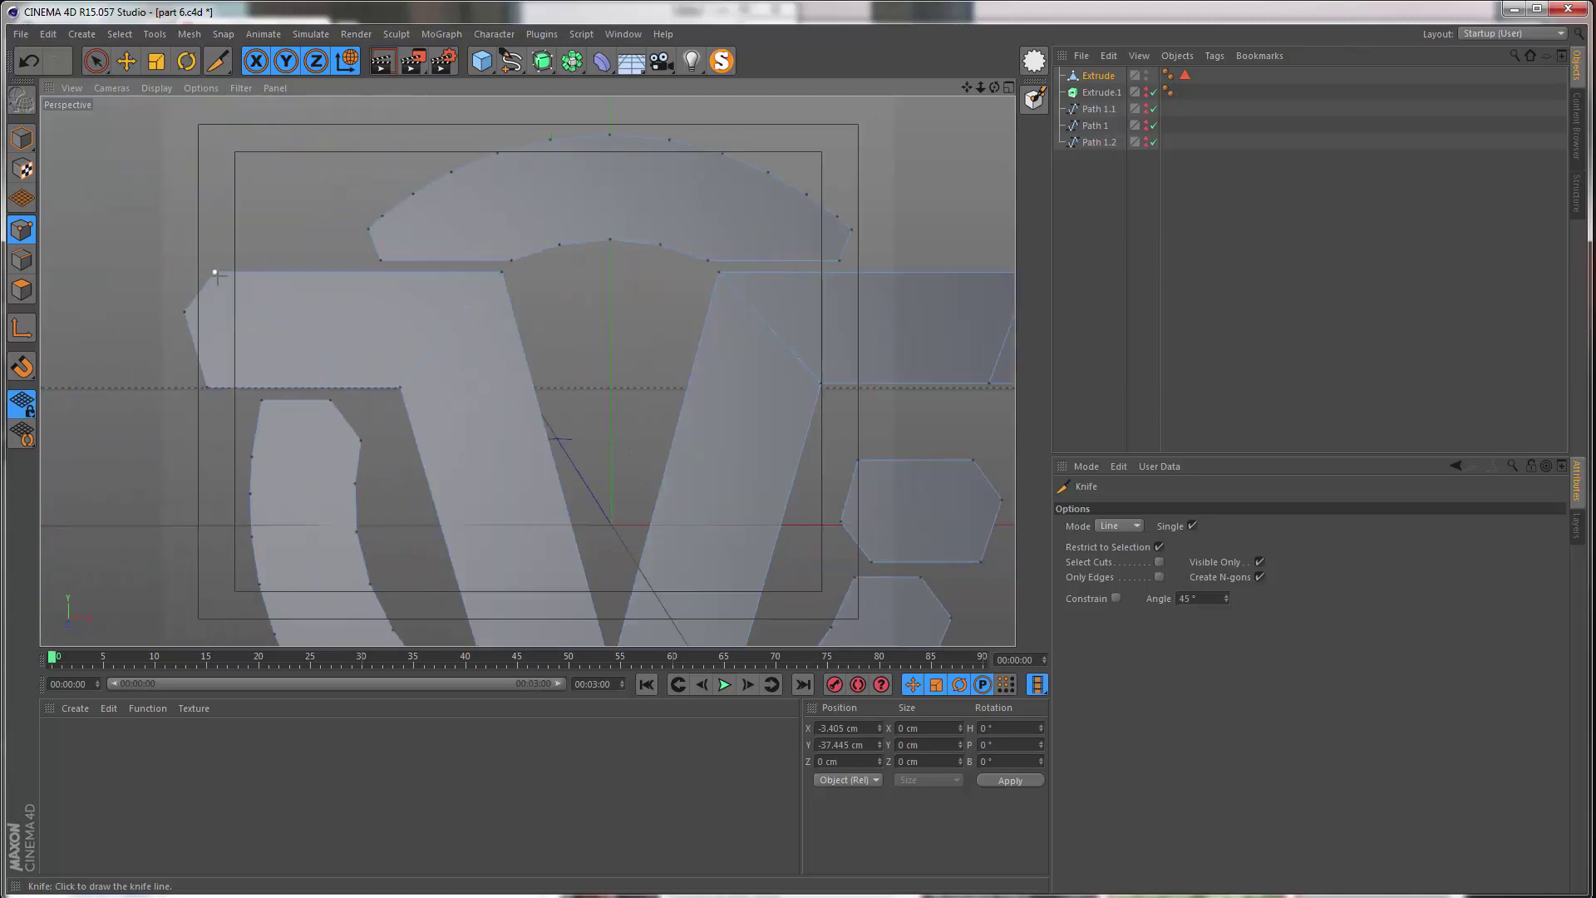
- Knife-cut the left arm to match, with a diagonal across its inner corner and a slanted cut across its tip
{"action": "scroll", "coordinate": [526, 367], "scroll_direction": "up", "scroll_amount": 5}
{"action": "left_click", "coordinate": [359, 223]}
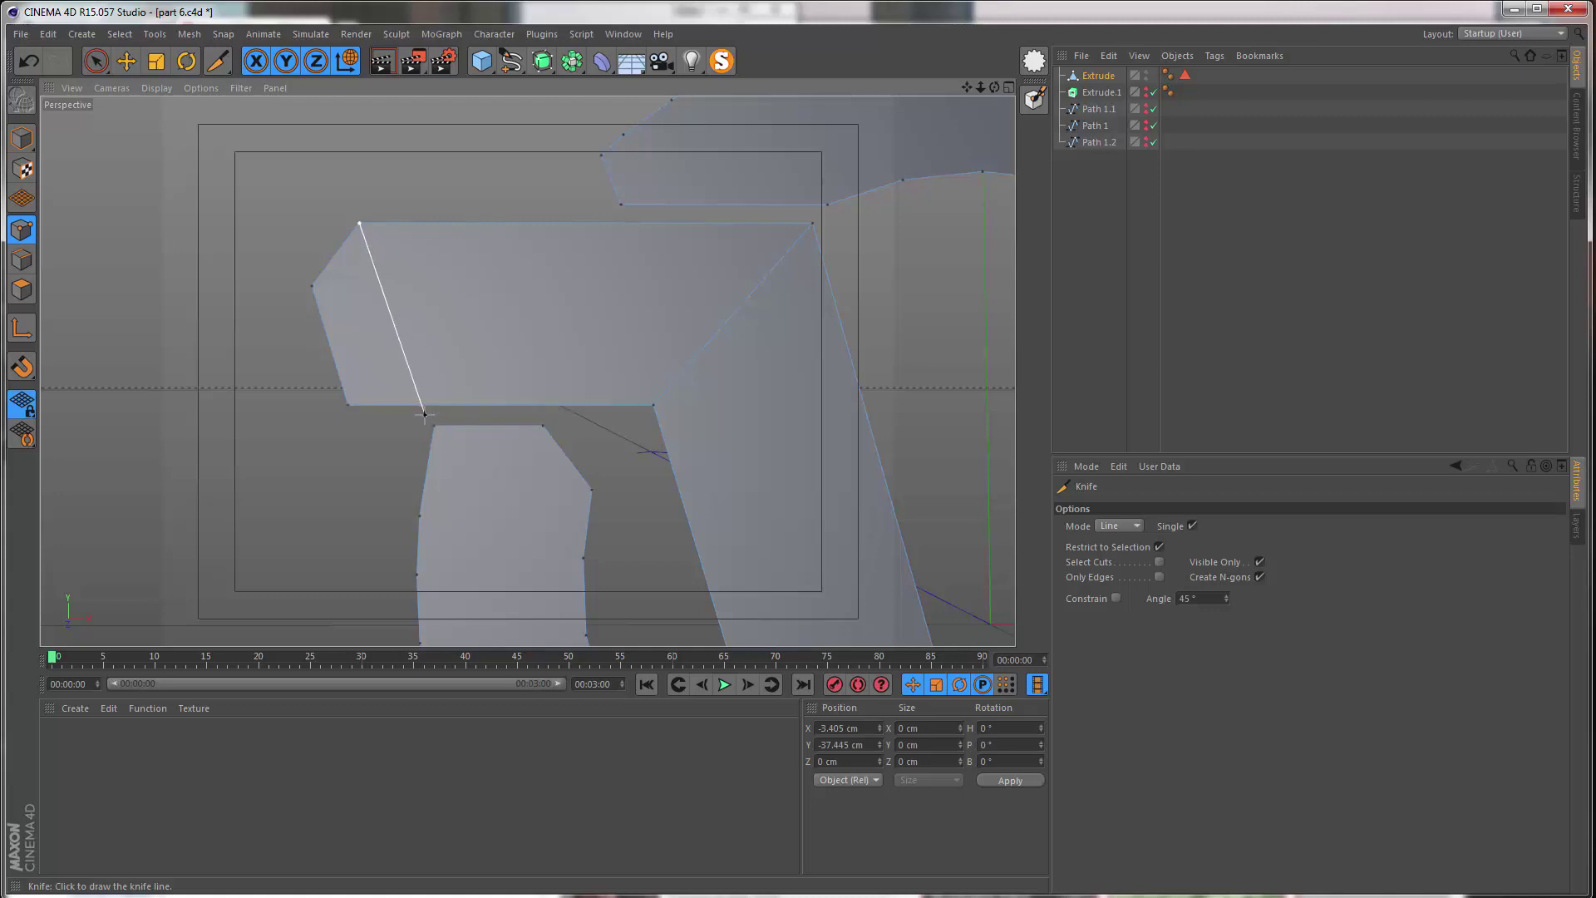
{"action": "left_click", "coordinate": [423, 414]}
- Knife-cut the V's base from the inner notch point to both bottom corners
{"action": "middle_click_drag", "start_coordinate": [723, 444], "coordinate": [399, 253], "text": "alt"}
{"action": "scroll", "coordinate": [397, 254], "scroll_direction": "down", "scroll_amount": 5}
{"action": "left_click", "coordinate": [330, 277]}
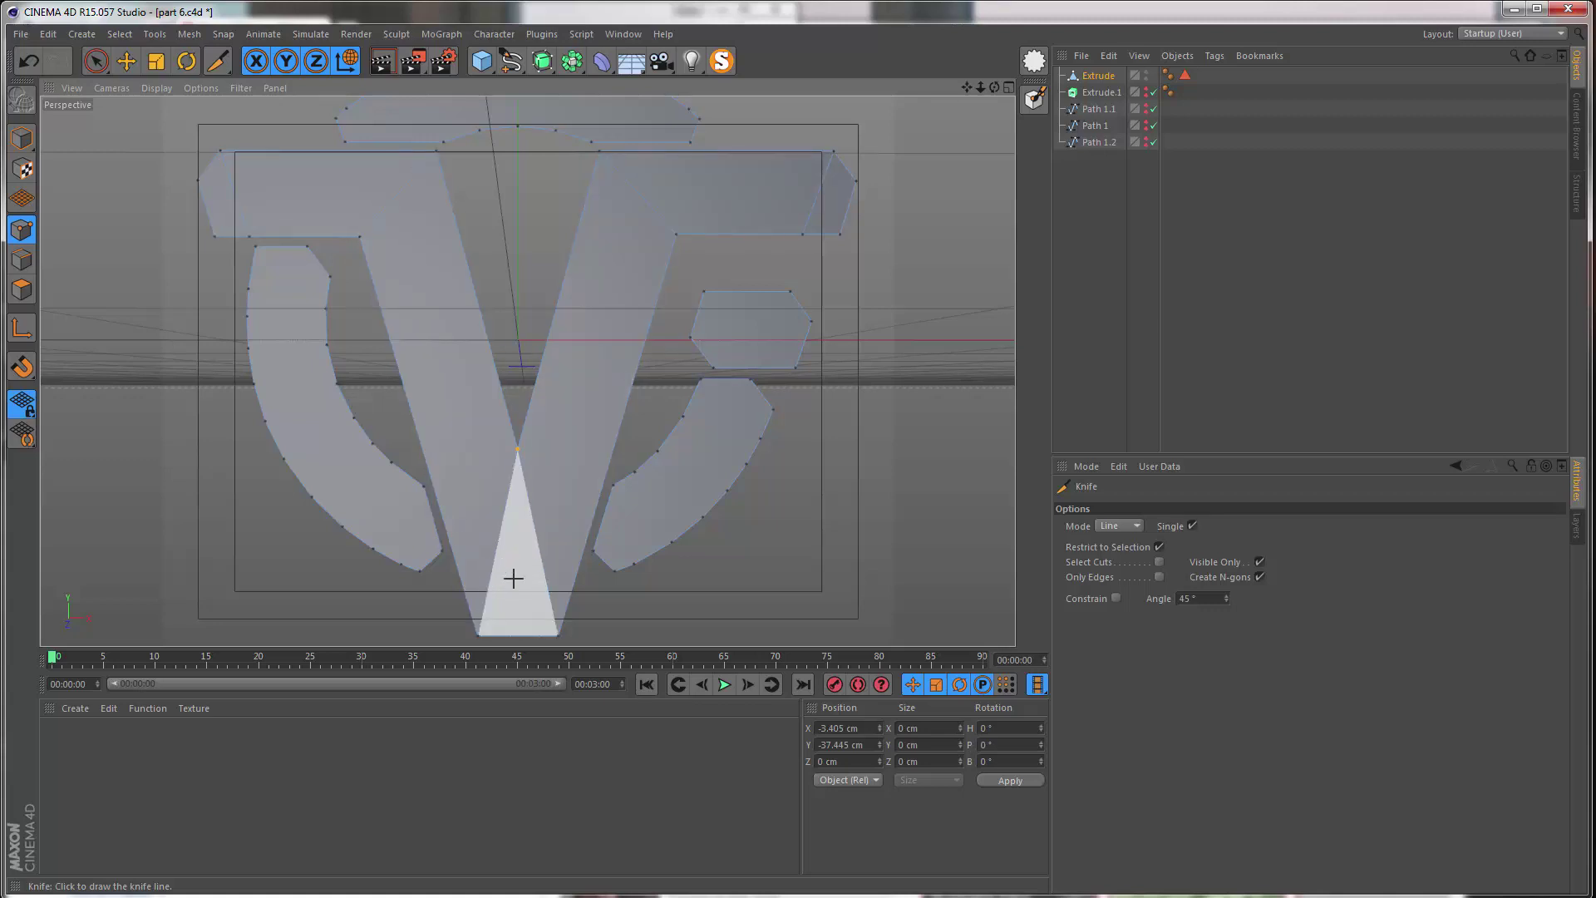
{"action": "left_click_drag", "start_coordinate": [523, 599], "coordinate": [673, 241]}
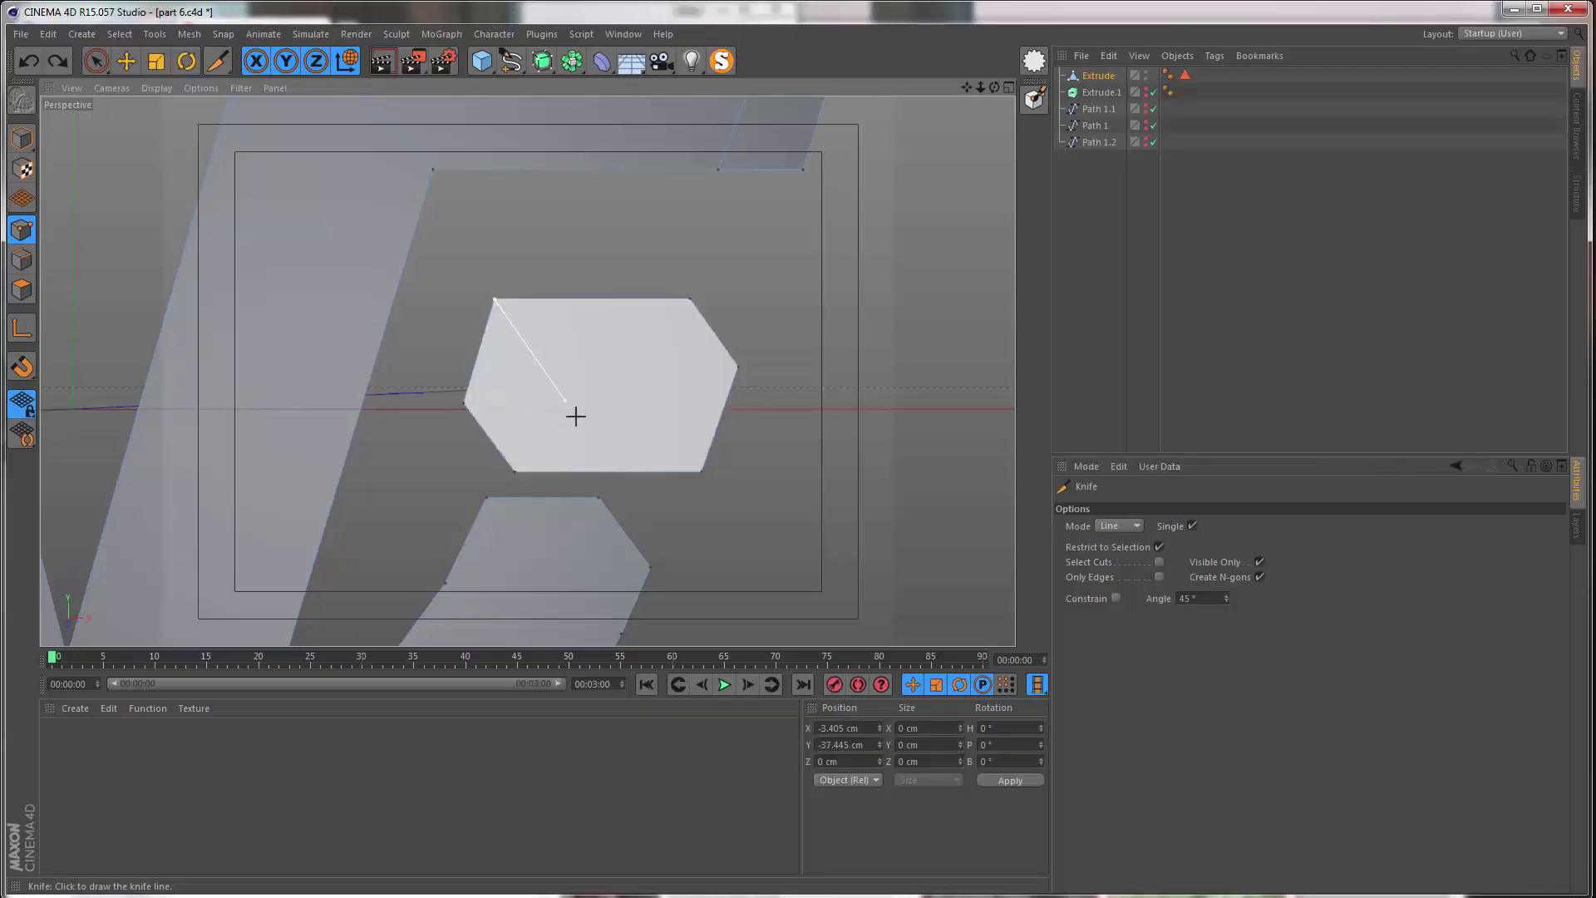
- Knife-cut the hexagonal block with two parallel slanted lines from its lower-left and upper-right corners to the opposite edges
{"action": "left_click_drag", "start_coordinate": [575, 416], "coordinate": [699, 475]}
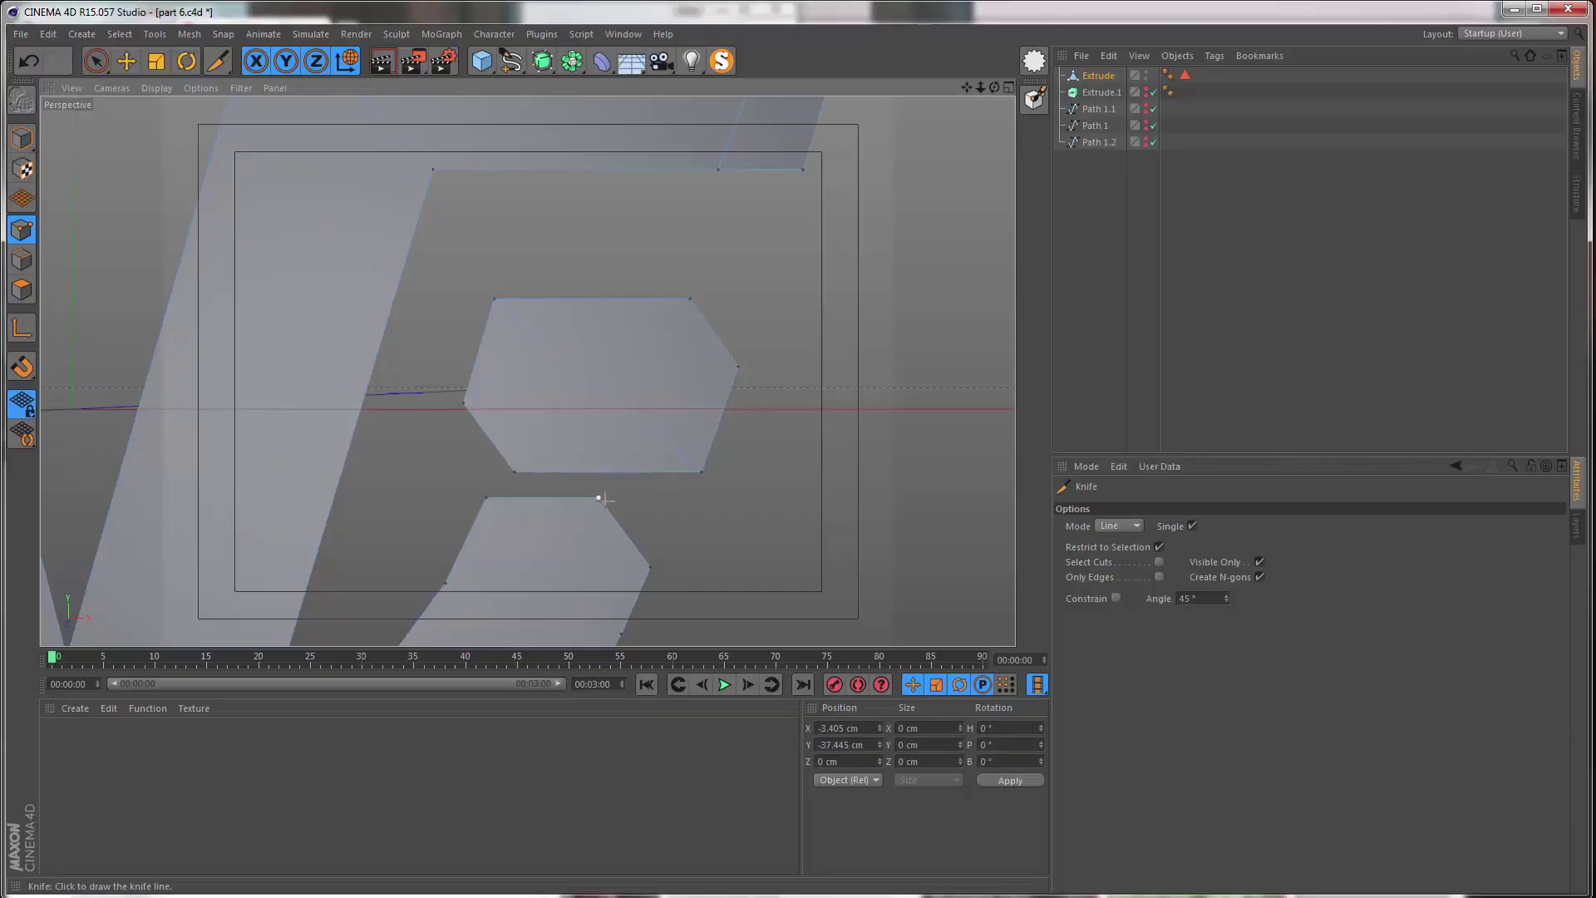
{"action": "key", "text": "ctrl+z"}
{"action": "left_click_drag", "start_coordinate": [513, 471], "coordinate": [568, 298]}
{"action": "left_click_drag", "start_coordinate": [691, 299], "coordinate": [621, 482]}
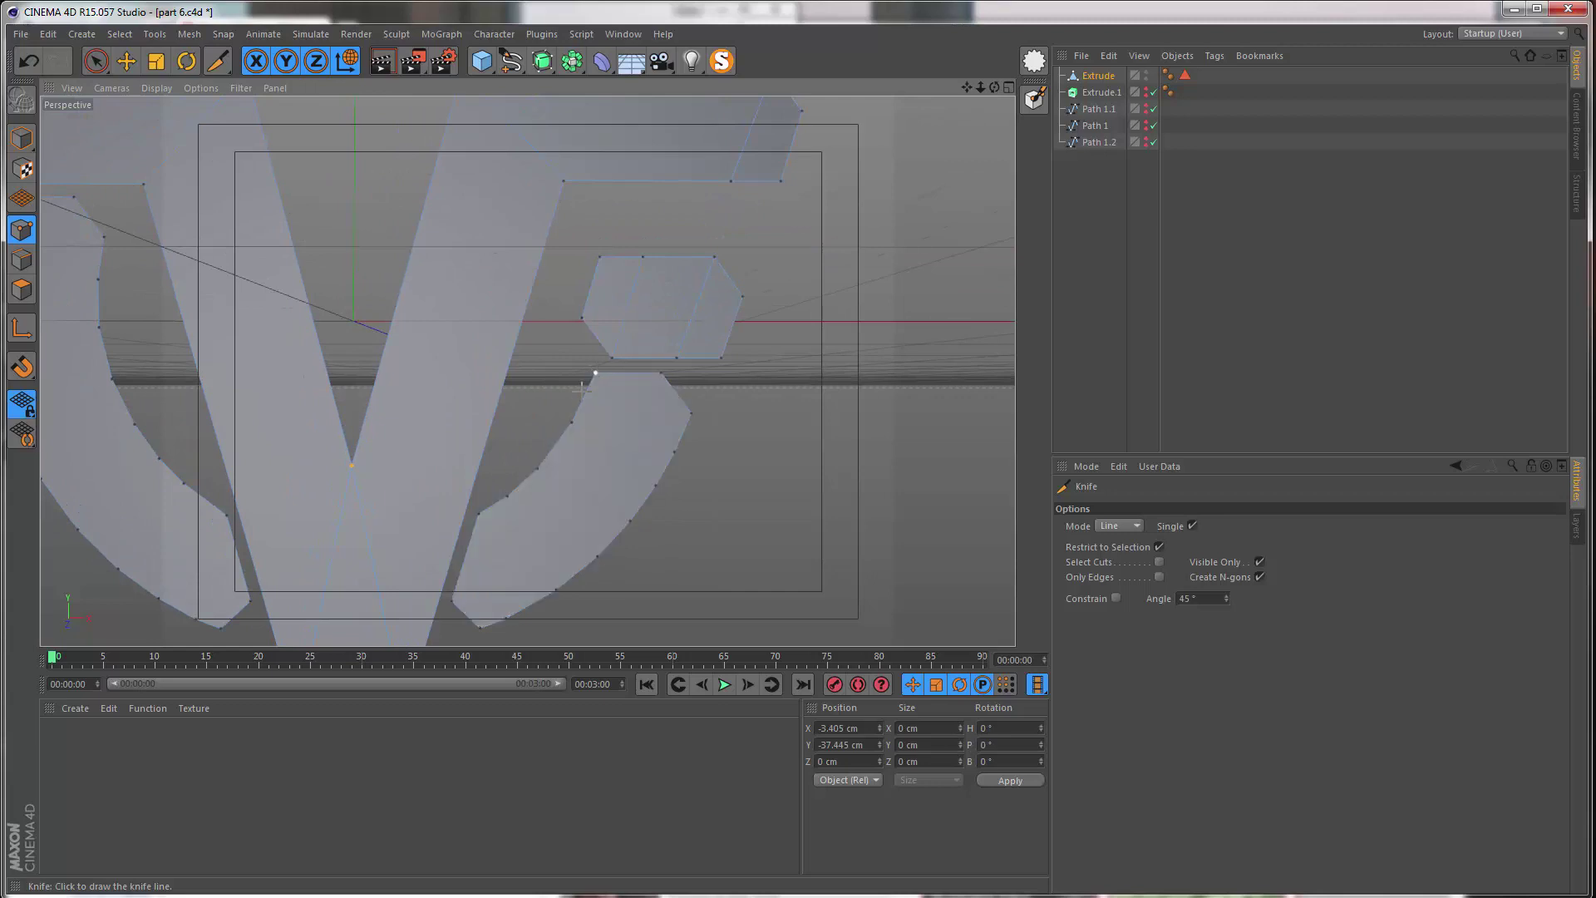
- In the Front view, knife-cut the right arc's upper end from its inner corner to the second point on the outer curve
{"action": "left_click", "coordinate": [1009, 87]}
{"action": "left_click", "coordinate": [1009, 373]}
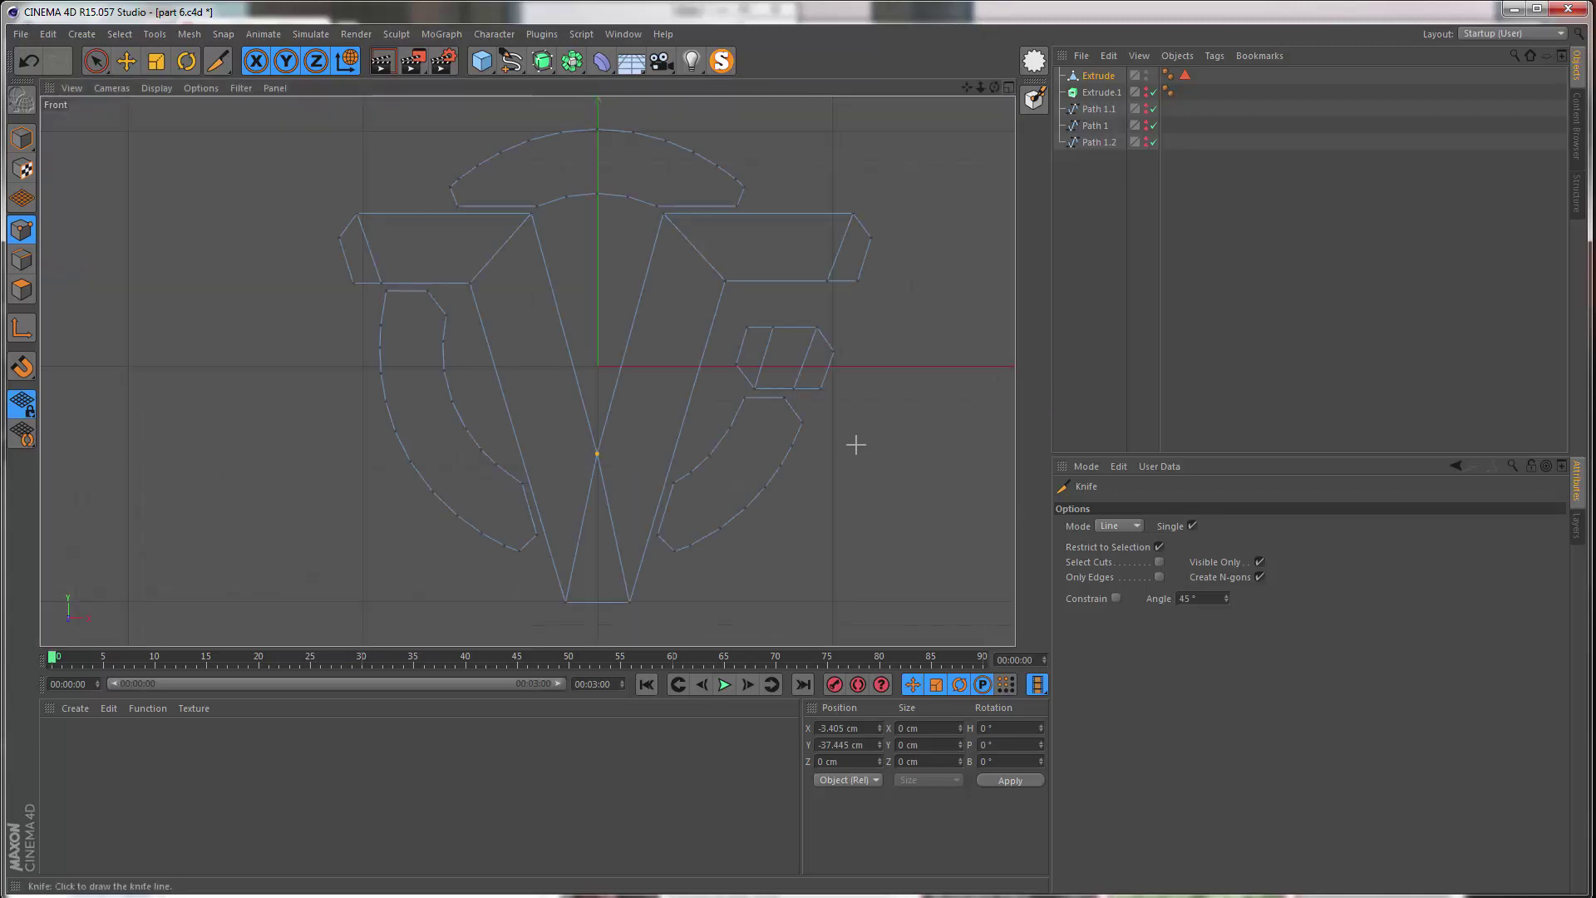
{"action": "scroll", "coordinate": [843, 445], "scroll_direction": "up", "scroll_amount": 3}
{"action": "middle_click_drag", "start_coordinate": [733, 453], "coordinate": [763, 345], "text": "alt"}
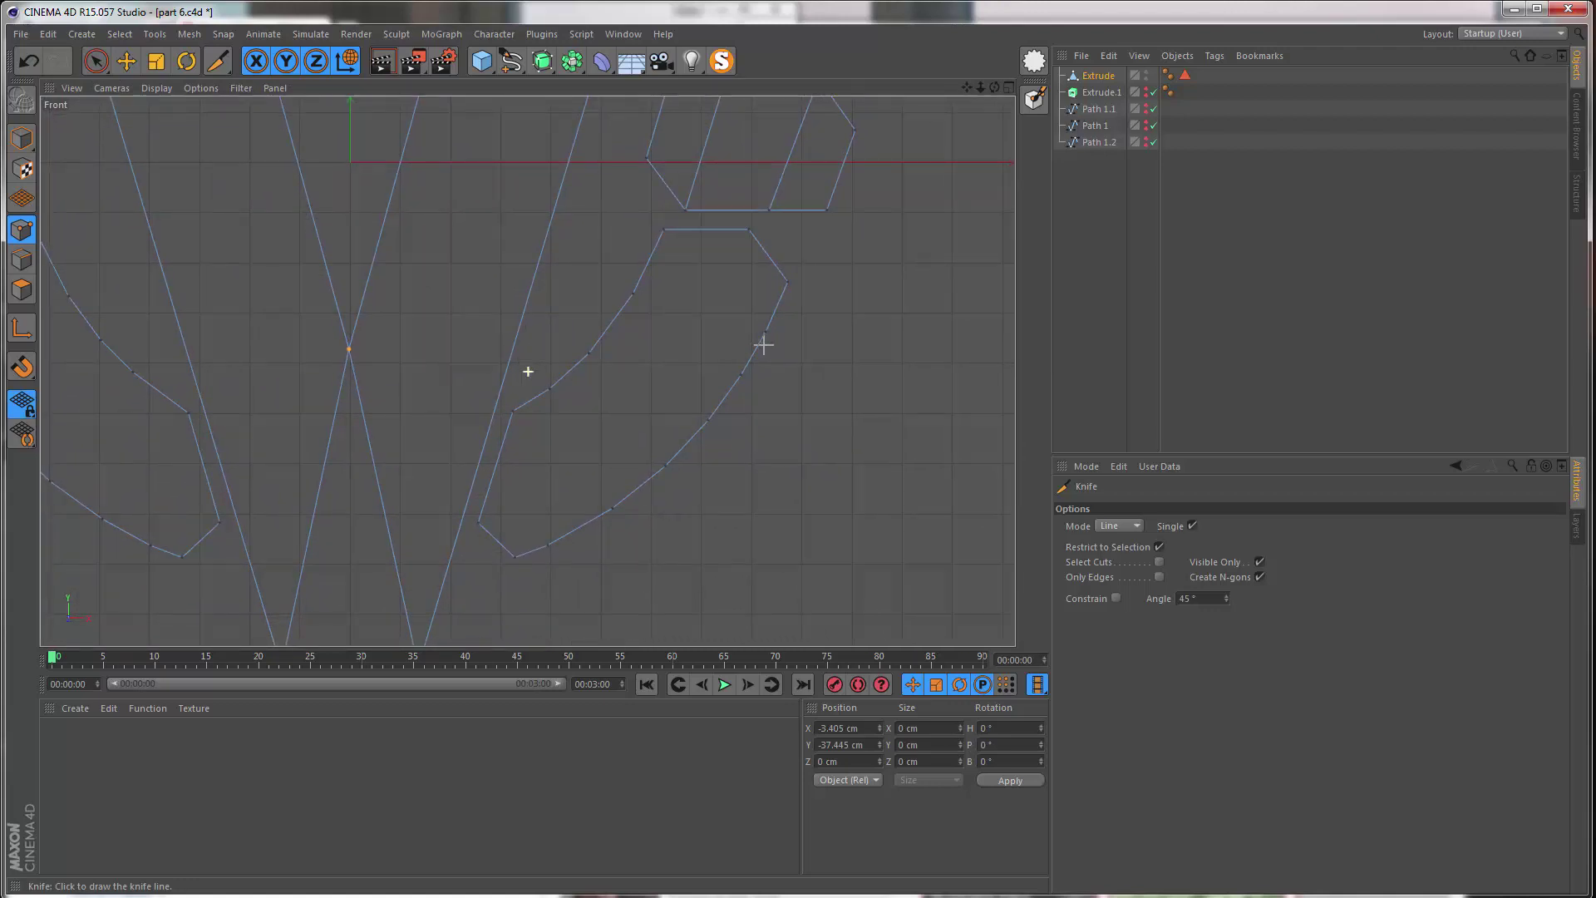
{"action": "scroll", "coordinate": [630, 360], "scroll_direction": "up", "scroll_amount": 1}
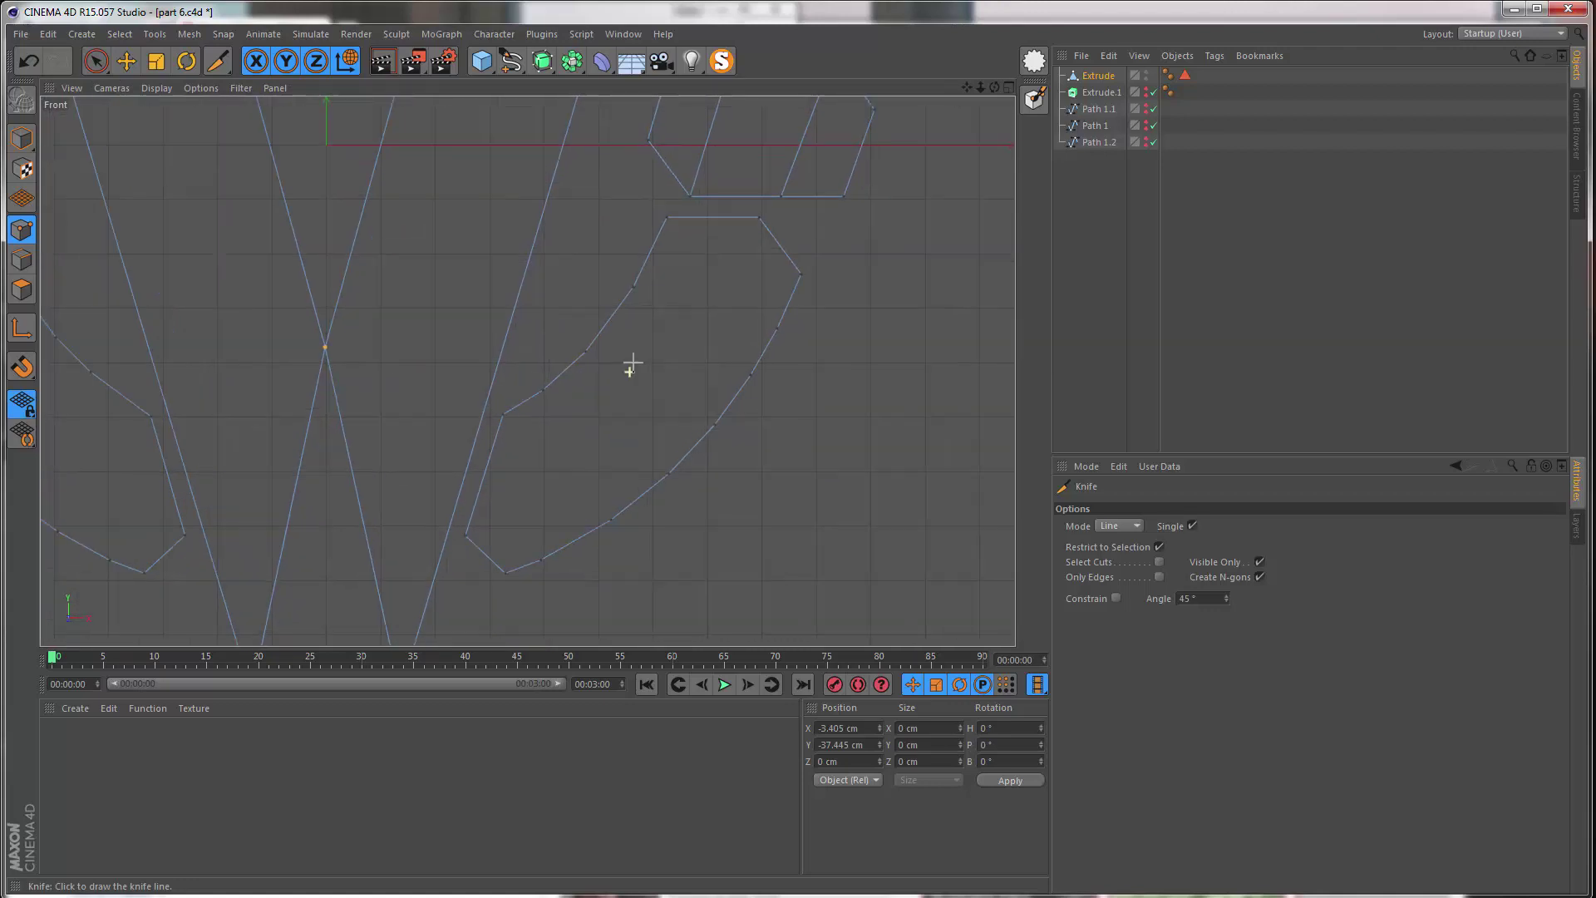
{"action": "scroll", "coordinate": [675, 245], "scroll_direction": "up", "scroll_amount": 1}
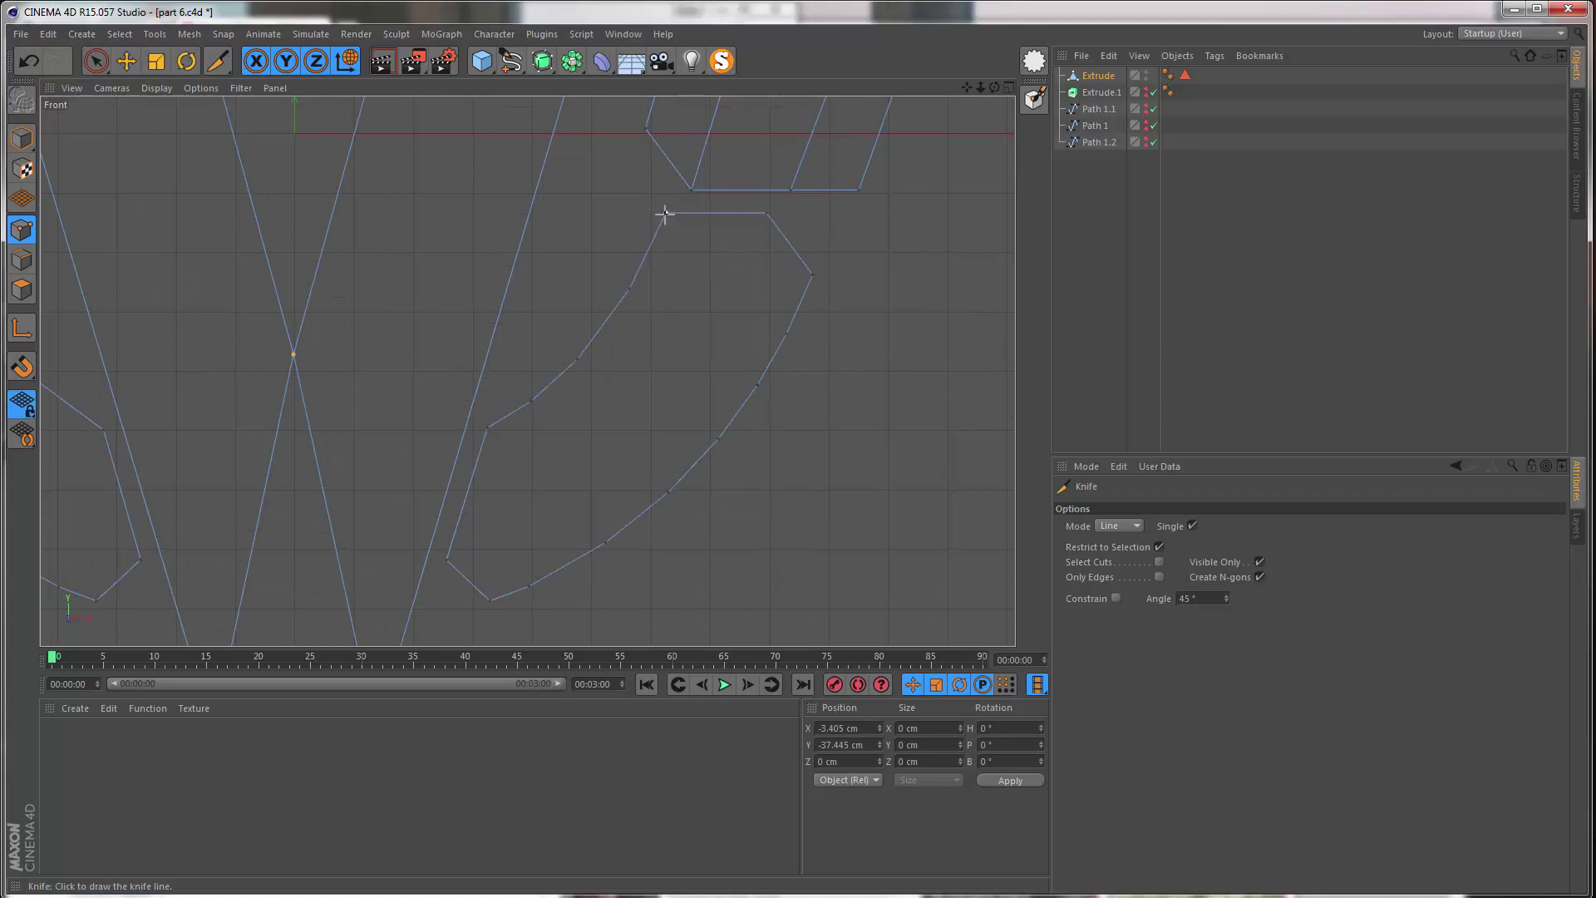
{"action": "left_click_drag", "start_coordinate": [666, 213], "coordinate": [787, 334]}
- Knife-cut across the right arc's lower end and make two more cuts above it joining opposite inner and outer points
{"action": "middle_click_drag", "start_coordinate": [736, 473], "coordinate": [816, 441], "text": "alt"}
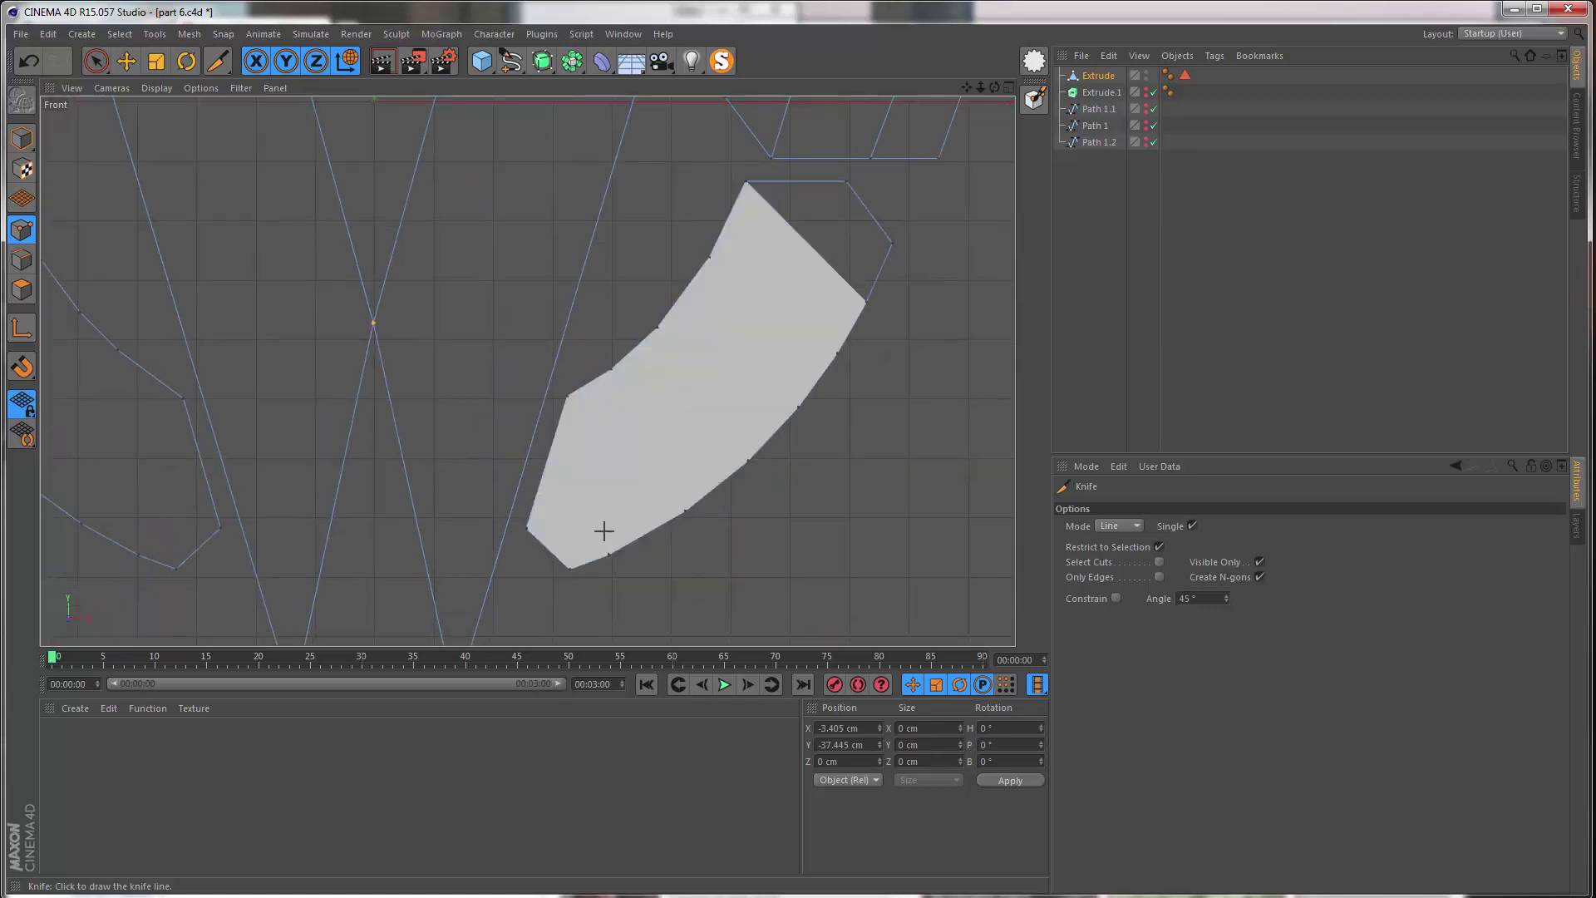
{"action": "left_click_drag", "start_coordinate": [609, 554], "coordinate": [568, 396]}
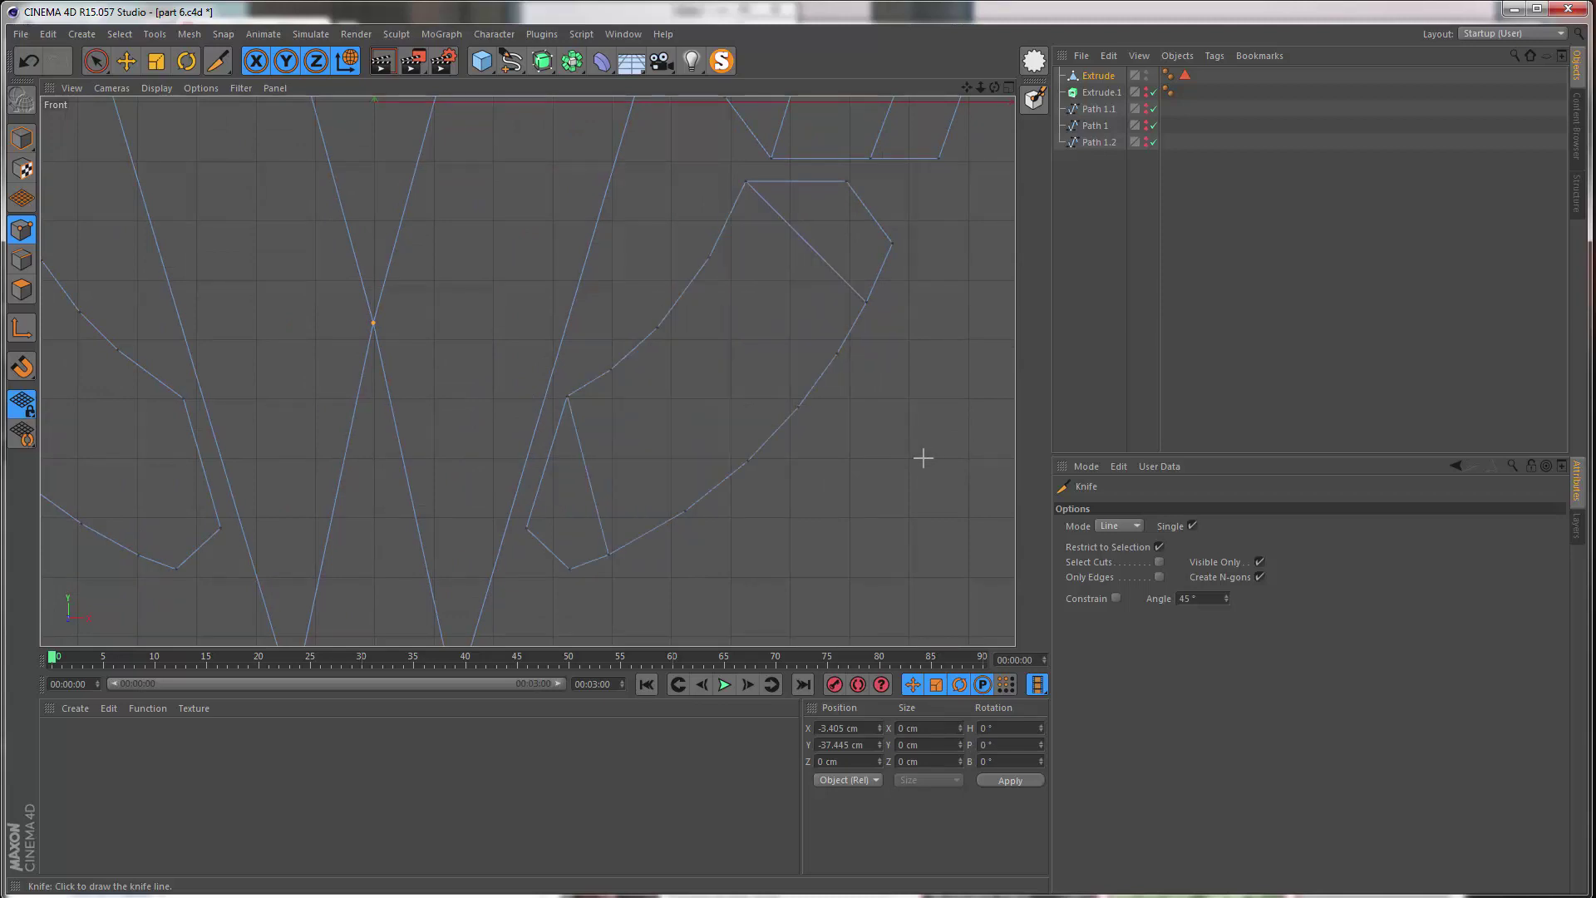
{"action": "left_click_drag", "start_coordinate": [659, 325], "coordinate": [748, 459]}
{"action": "left_click_drag", "start_coordinate": [611, 369], "coordinate": [685, 516]}
- Try to cut across the right arc from its remaining inner point to the outer edge and delete the two unconnected outer points
{"action": "middle_click_drag", "start_coordinate": [705, 354], "coordinate": [655, 387], "text": "alt"}
{"action": "mouse_move", "coordinate": [660, 289]}
{"action": "left_mouse_down"}
{"action": "mouse_move", "coordinate": [855, 463]}
{"action": "mouse_move", "coordinate": [797, 463]}
{"action": "mouse_move", "coordinate": [762, 407]}
{"action": "mouse_move", "coordinate": [820, 468]}
{"action": "left_mouse_up"}
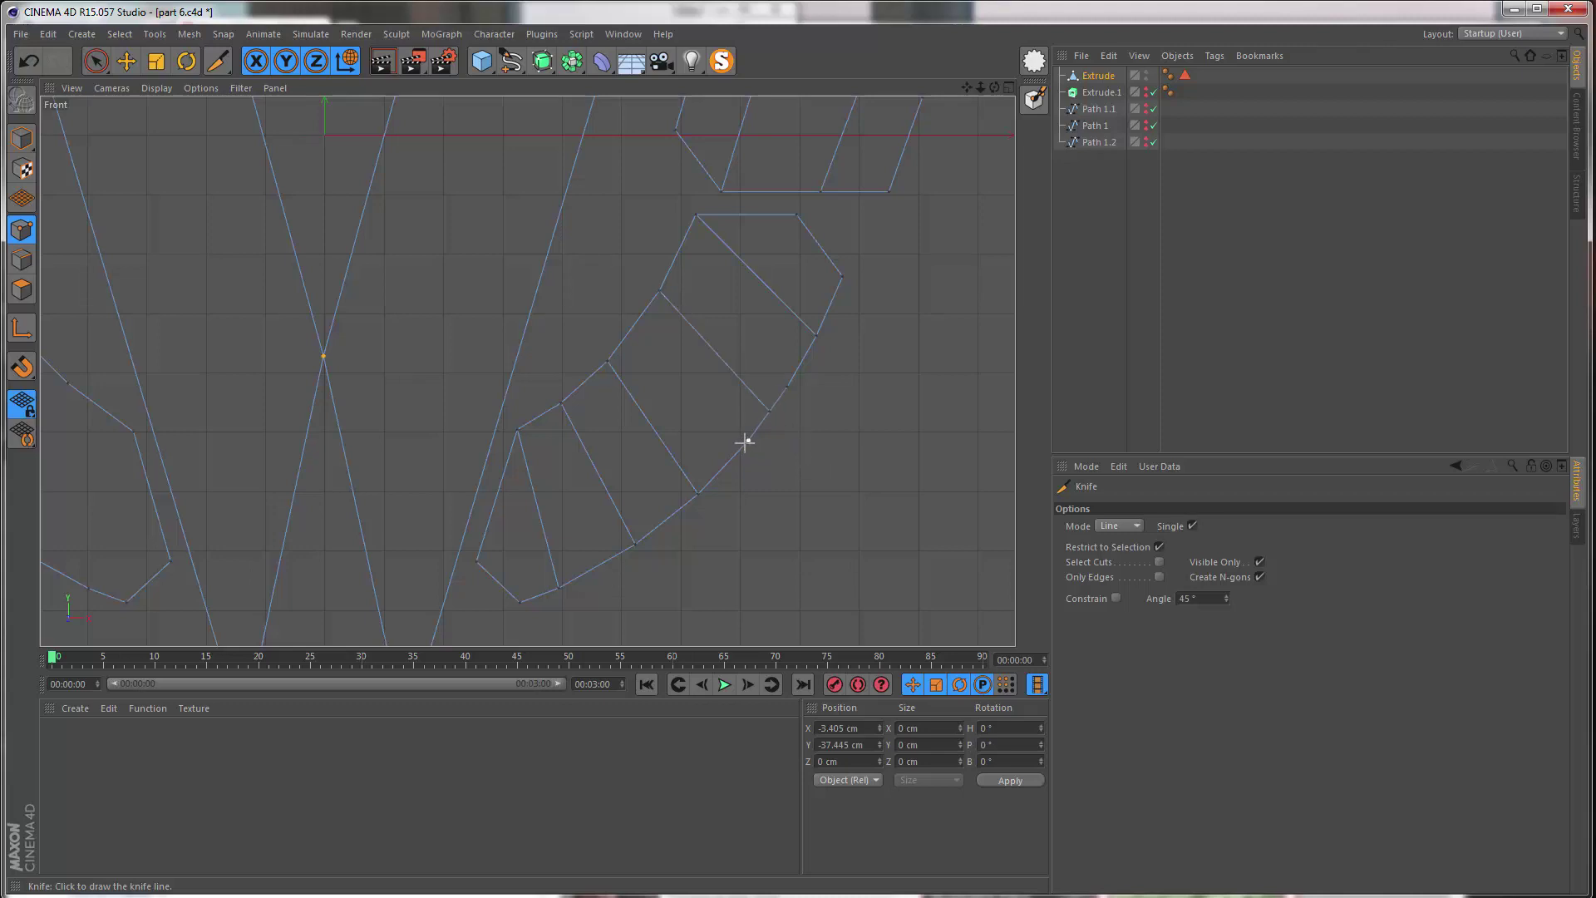
{"action": "key", "text": "space"}
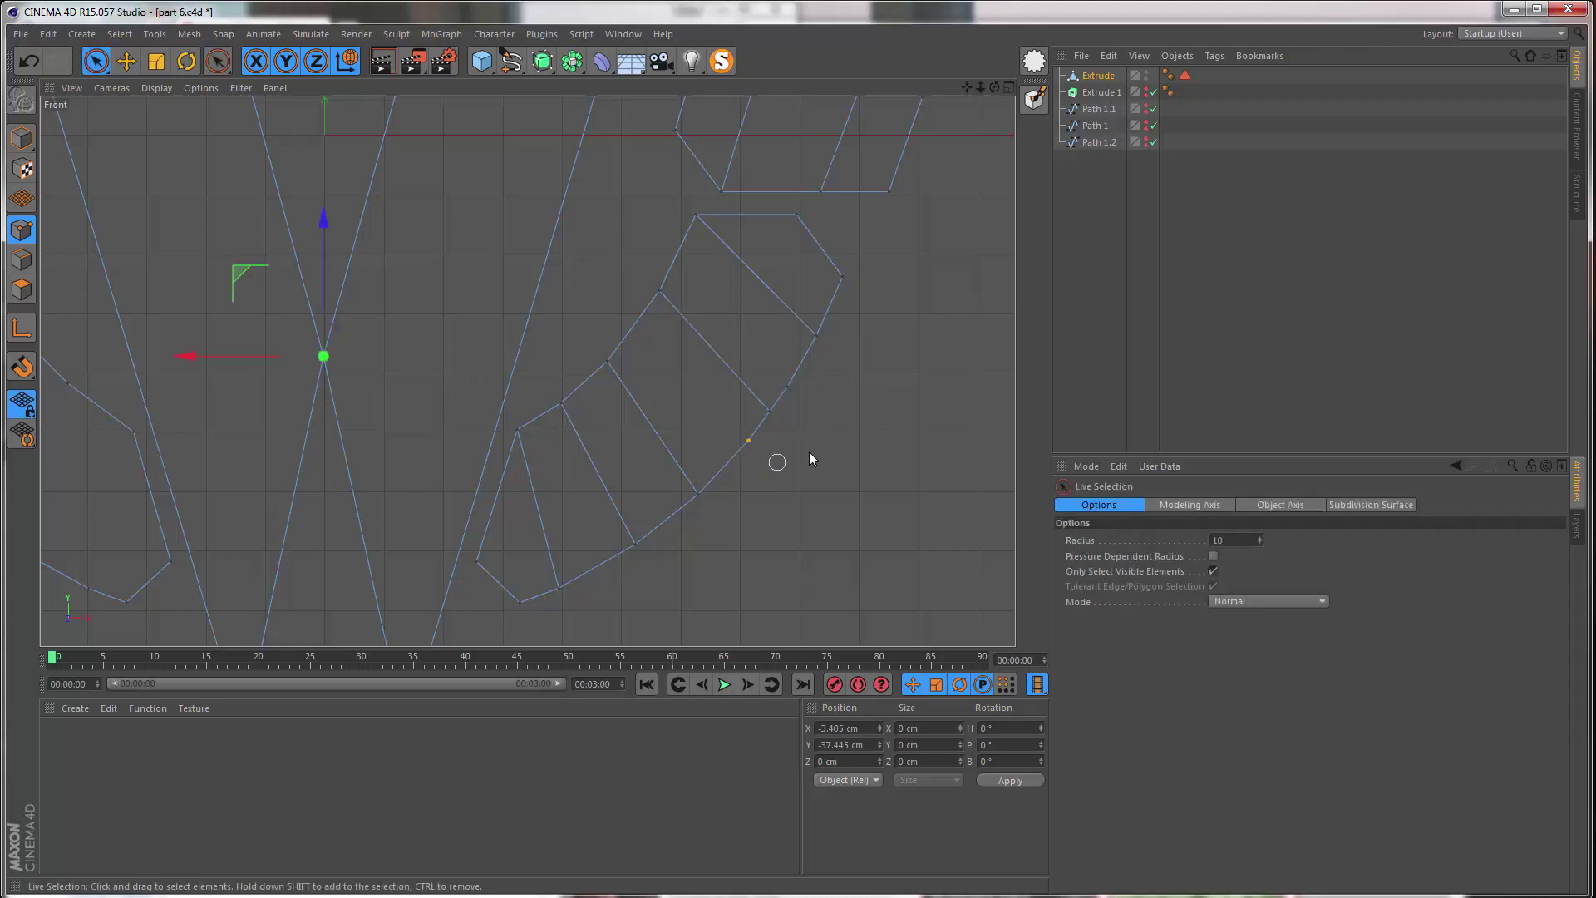
{"action": "left_click", "coordinate": [768, 414]}
{"action": "left_click", "coordinate": [906, 363]}
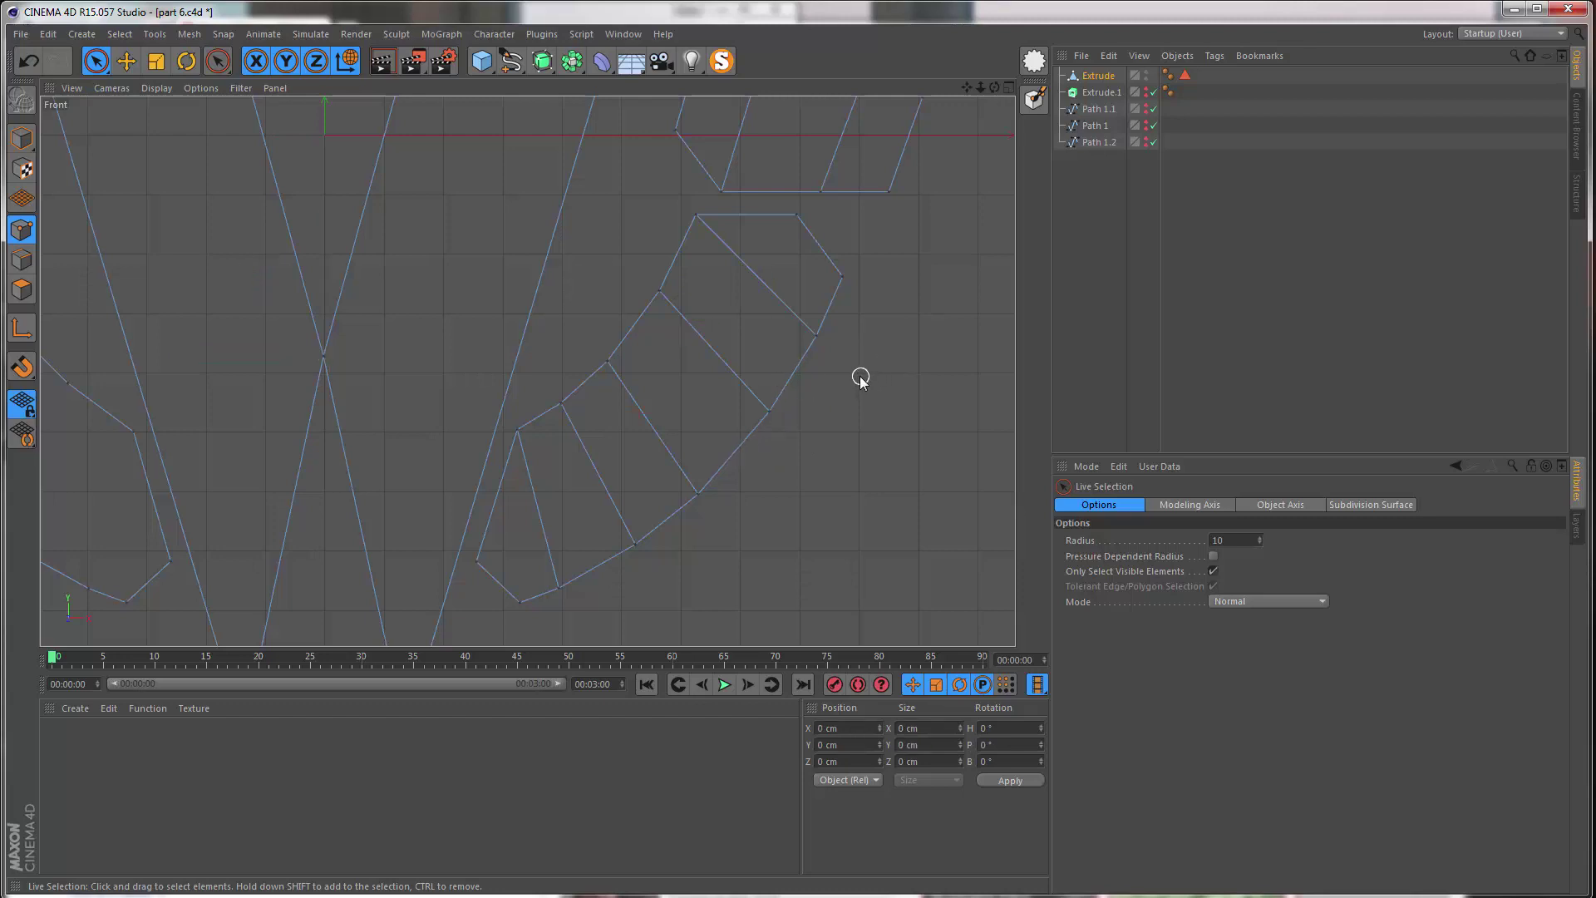
{"action": "key", "text": "ctrl+z"}
{"action": "key", "text": "ctrl+z"}
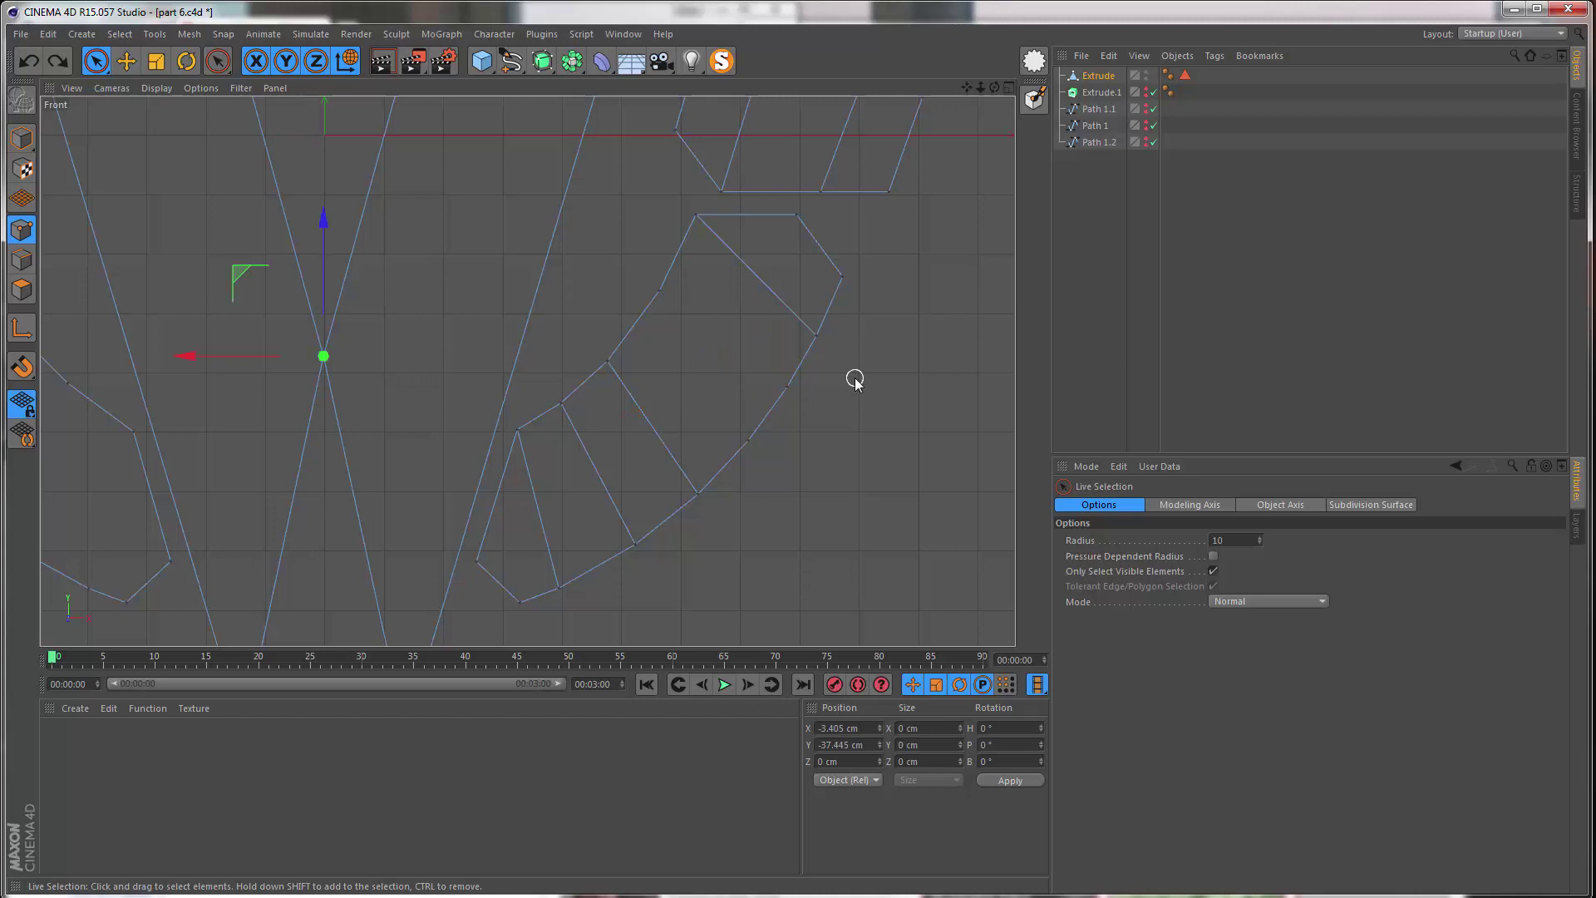
- Knife-cut across the upper part of the right arc from each of the two unconnected outer points to the inner edge
{"action": "left_click", "coordinate": [821, 439]}
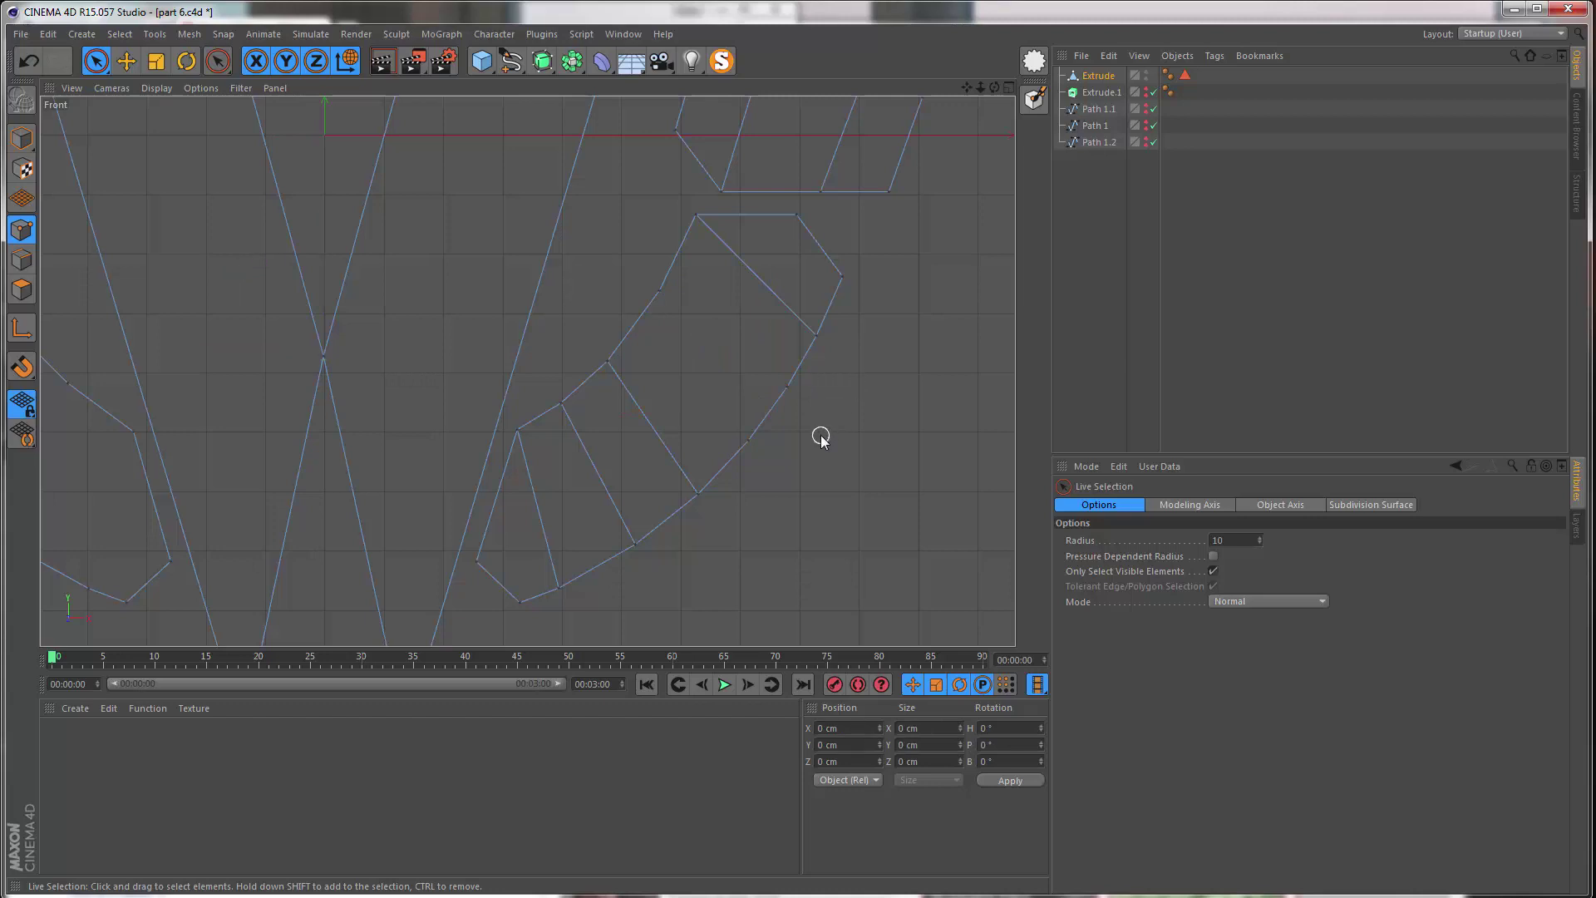
{"action": "key", "text": "k"}
{"action": "left_click", "coordinate": [748, 440]}
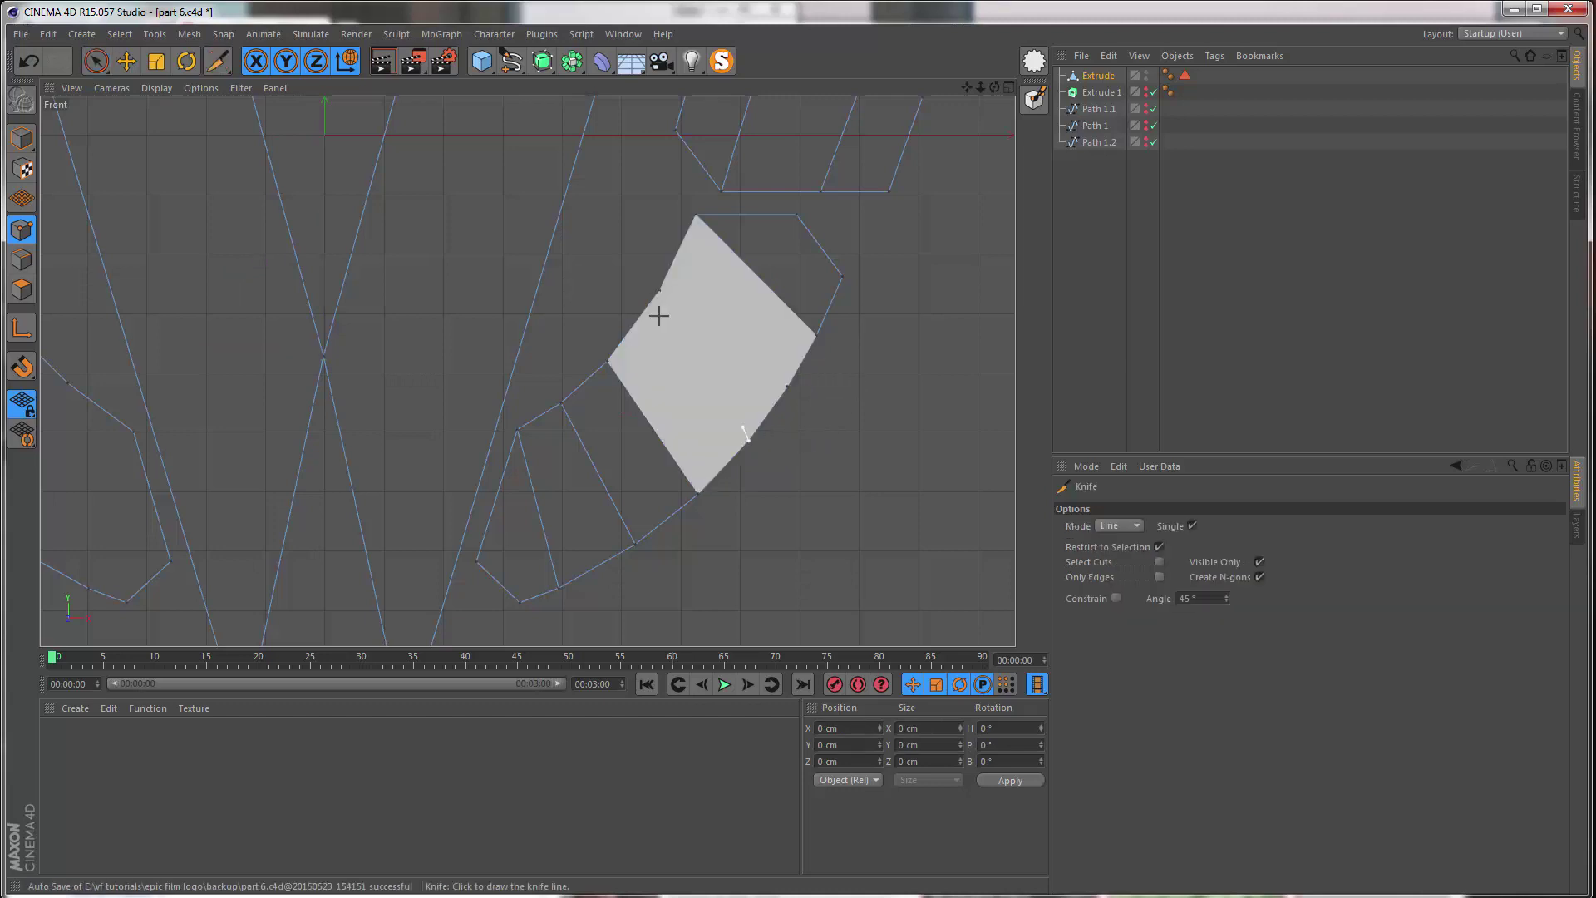
{"action": "left_click", "coordinate": [580, 270]}
{"action": "left_click", "coordinate": [816, 336]}
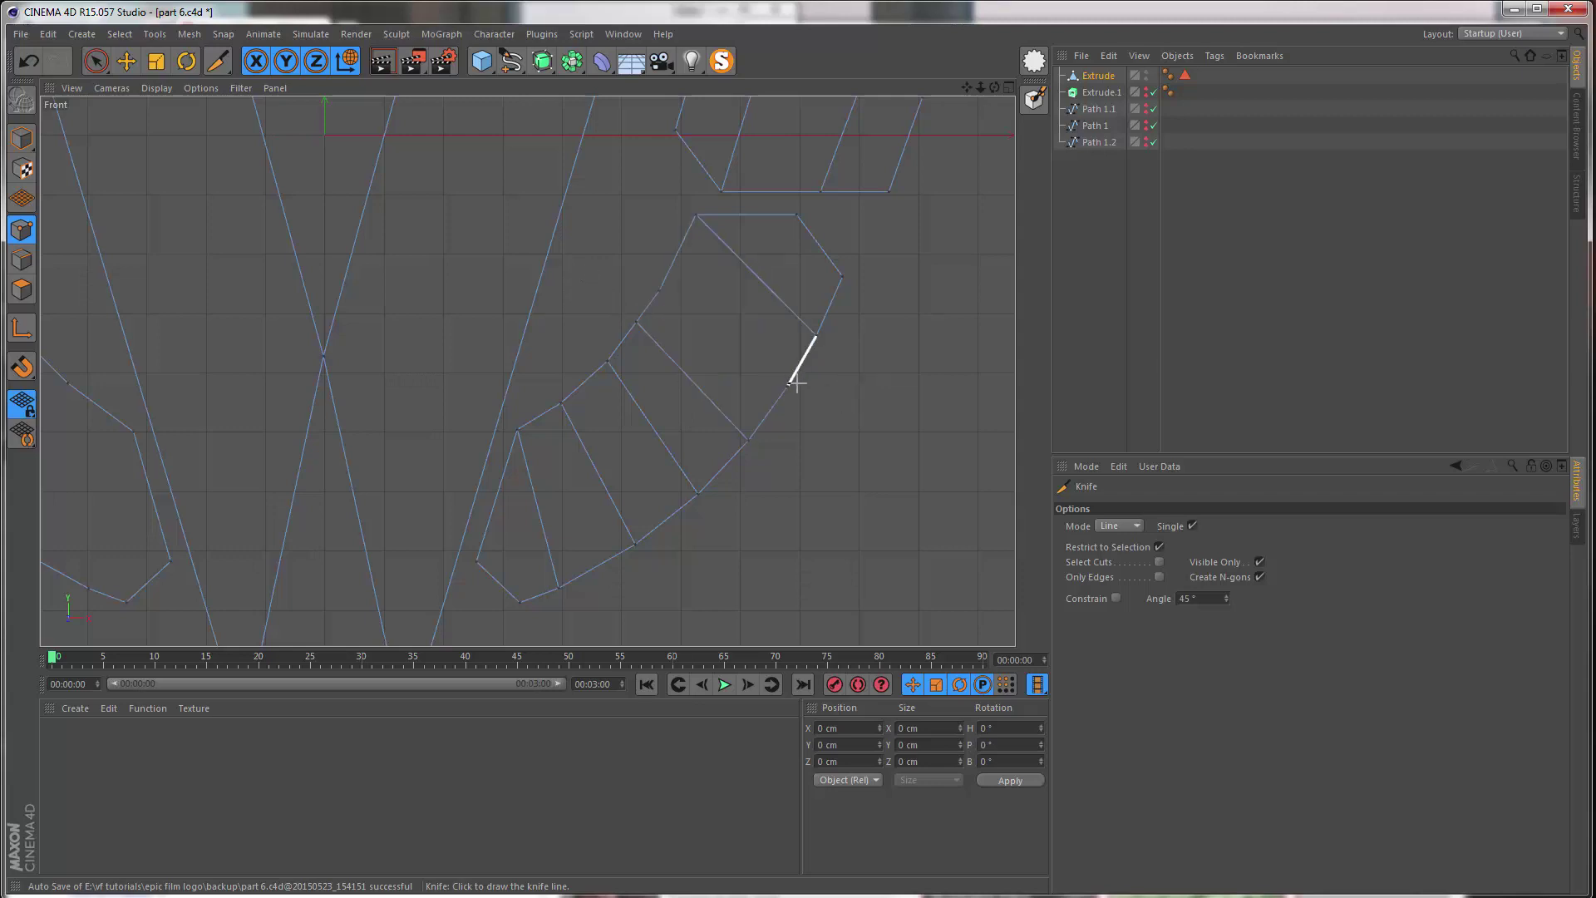
{"action": "left_click", "coordinate": [787, 385]}
{"action": "left_click", "coordinate": [788, 386]}
- Delete the leftover unconnected point on the right arc's inner edge
{"action": "key", "text": "space"}
{"action": "left_click", "coordinate": [659, 290]}
{"action": "key", "text": "Delete"}
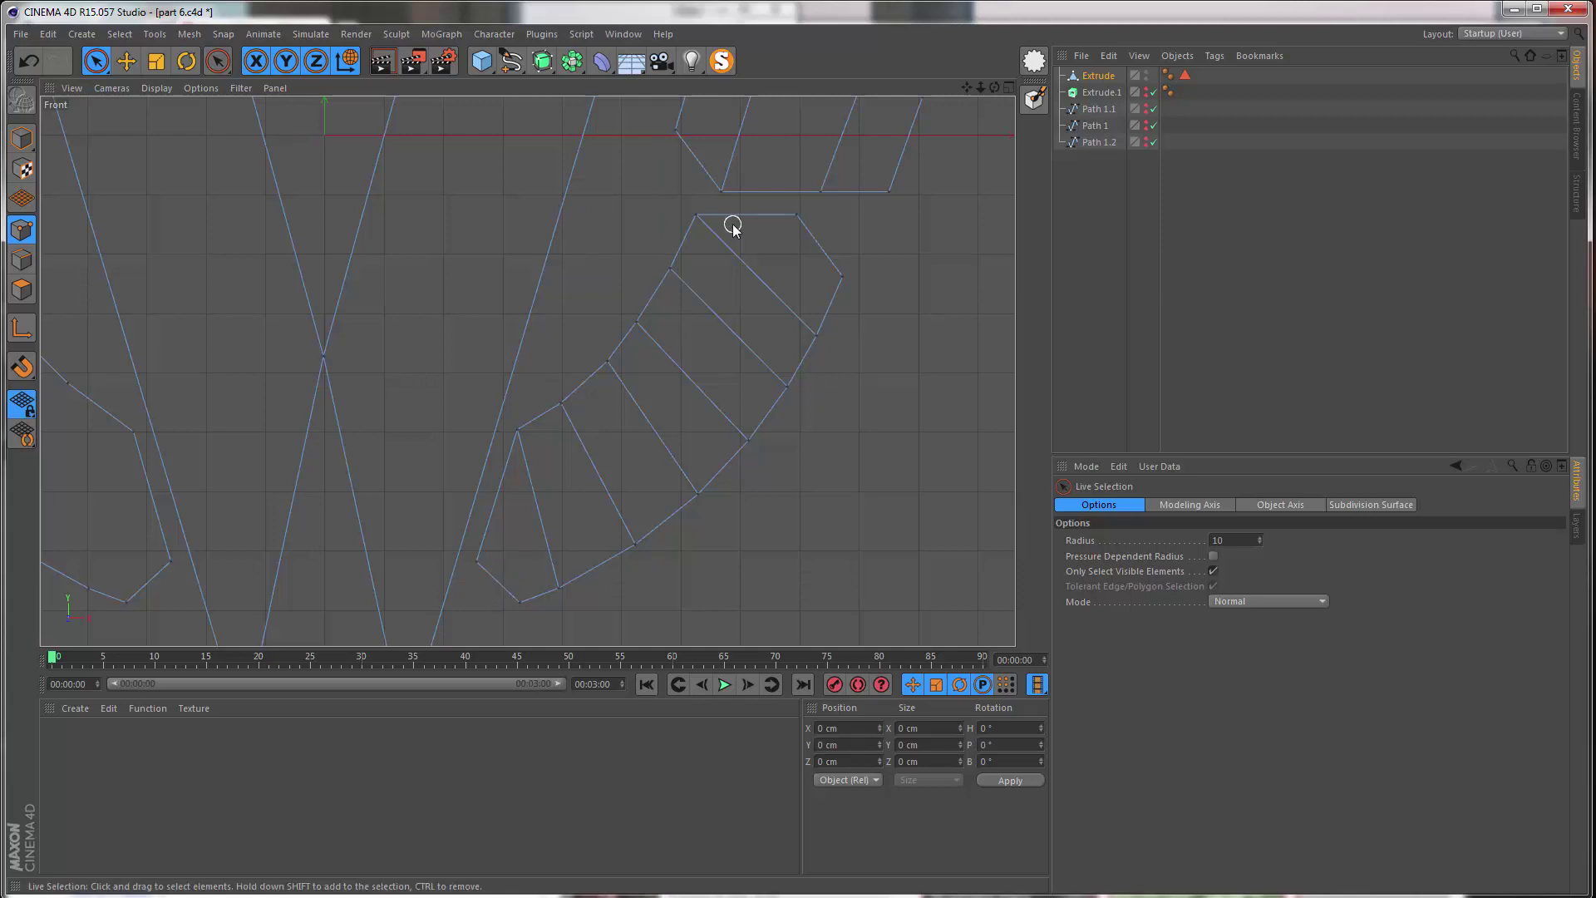
- Set the Maximum Length of the Path 1.2 spline's subdivided intermediate points to 1 cm
{"action": "left_click", "coordinate": [1087, 172]}
{"action": "left_click", "coordinate": [1097, 142]}
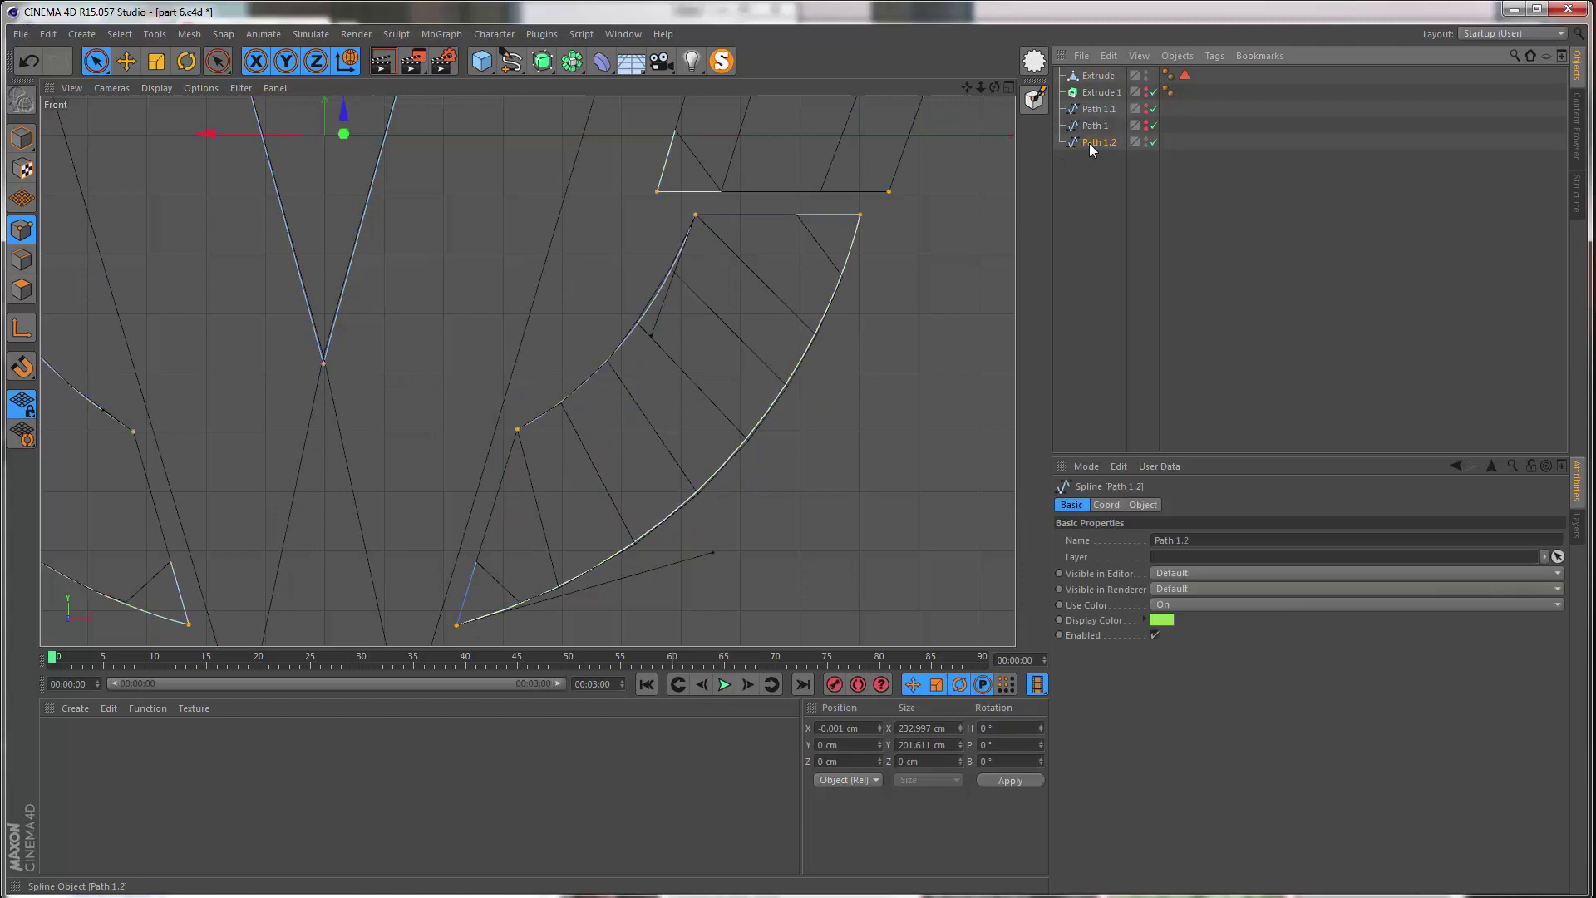
{"action": "left_click", "coordinate": [21, 138]}
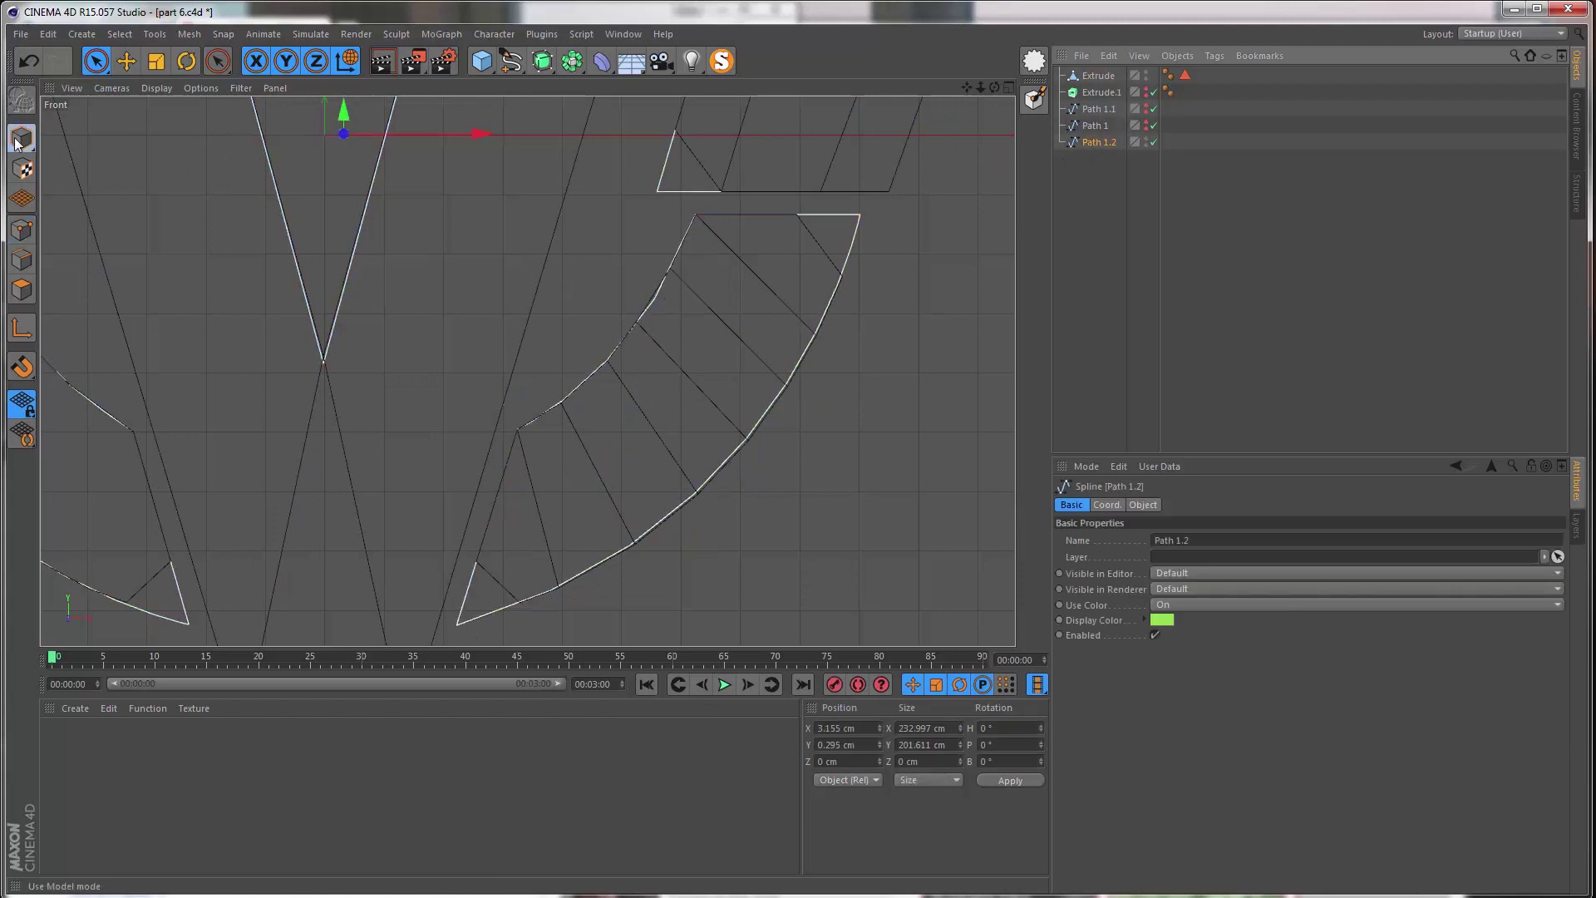
{"action": "left_click", "coordinate": [1139, 504]}
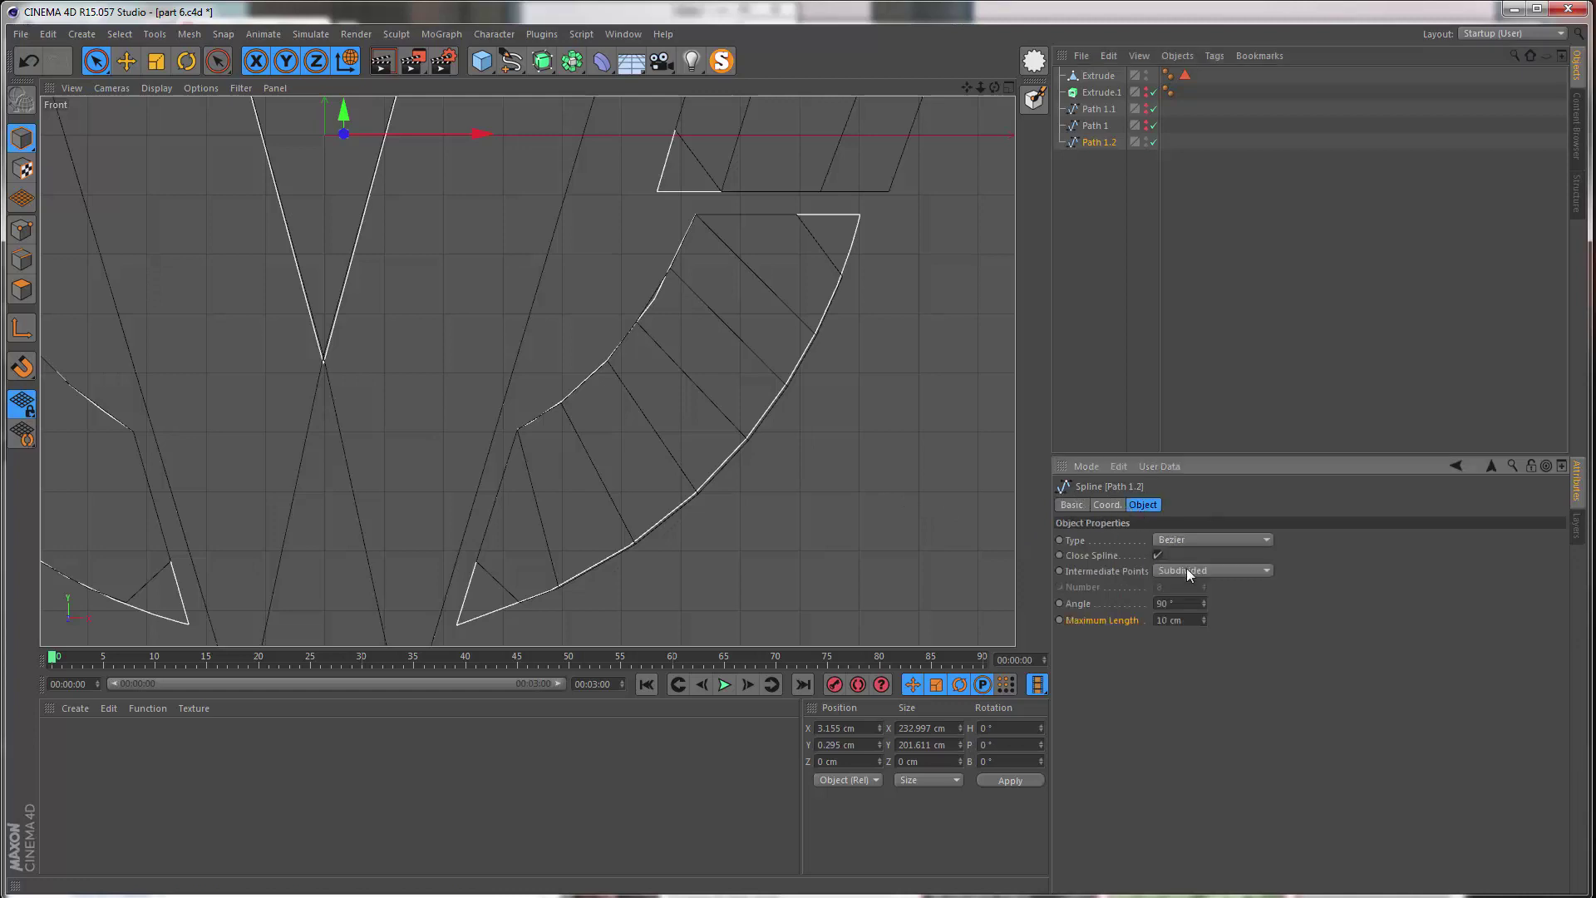
{"action": "double_click", "coordinate": [1195, 618]}
{"action": "key", "text": "Return"}
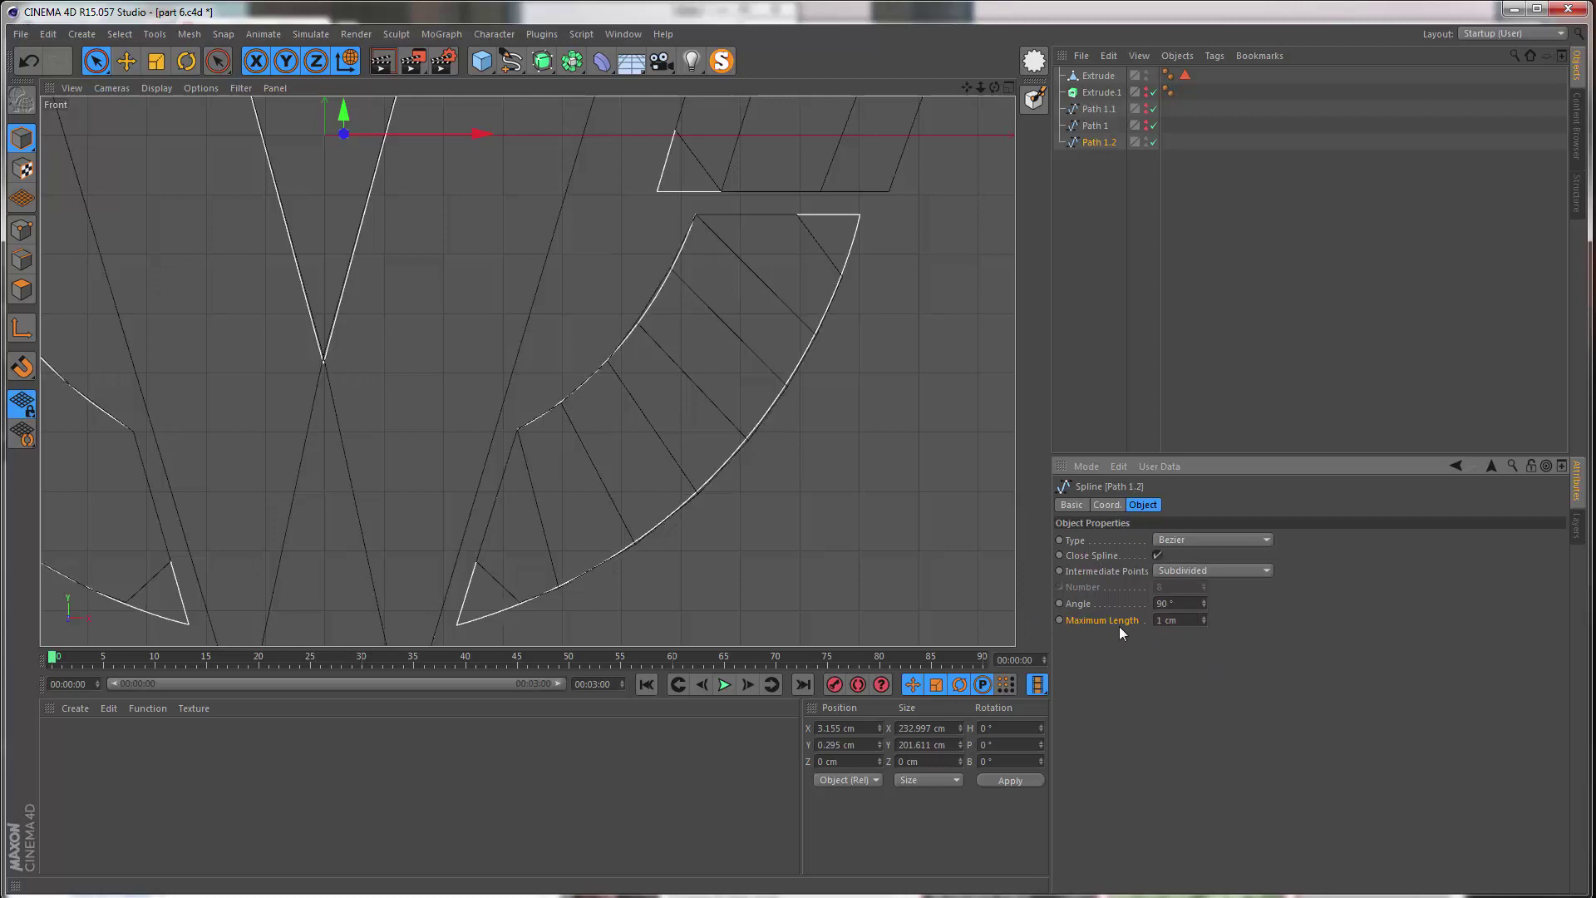
{"action": "left_click", "coordinate": [802, 505]}
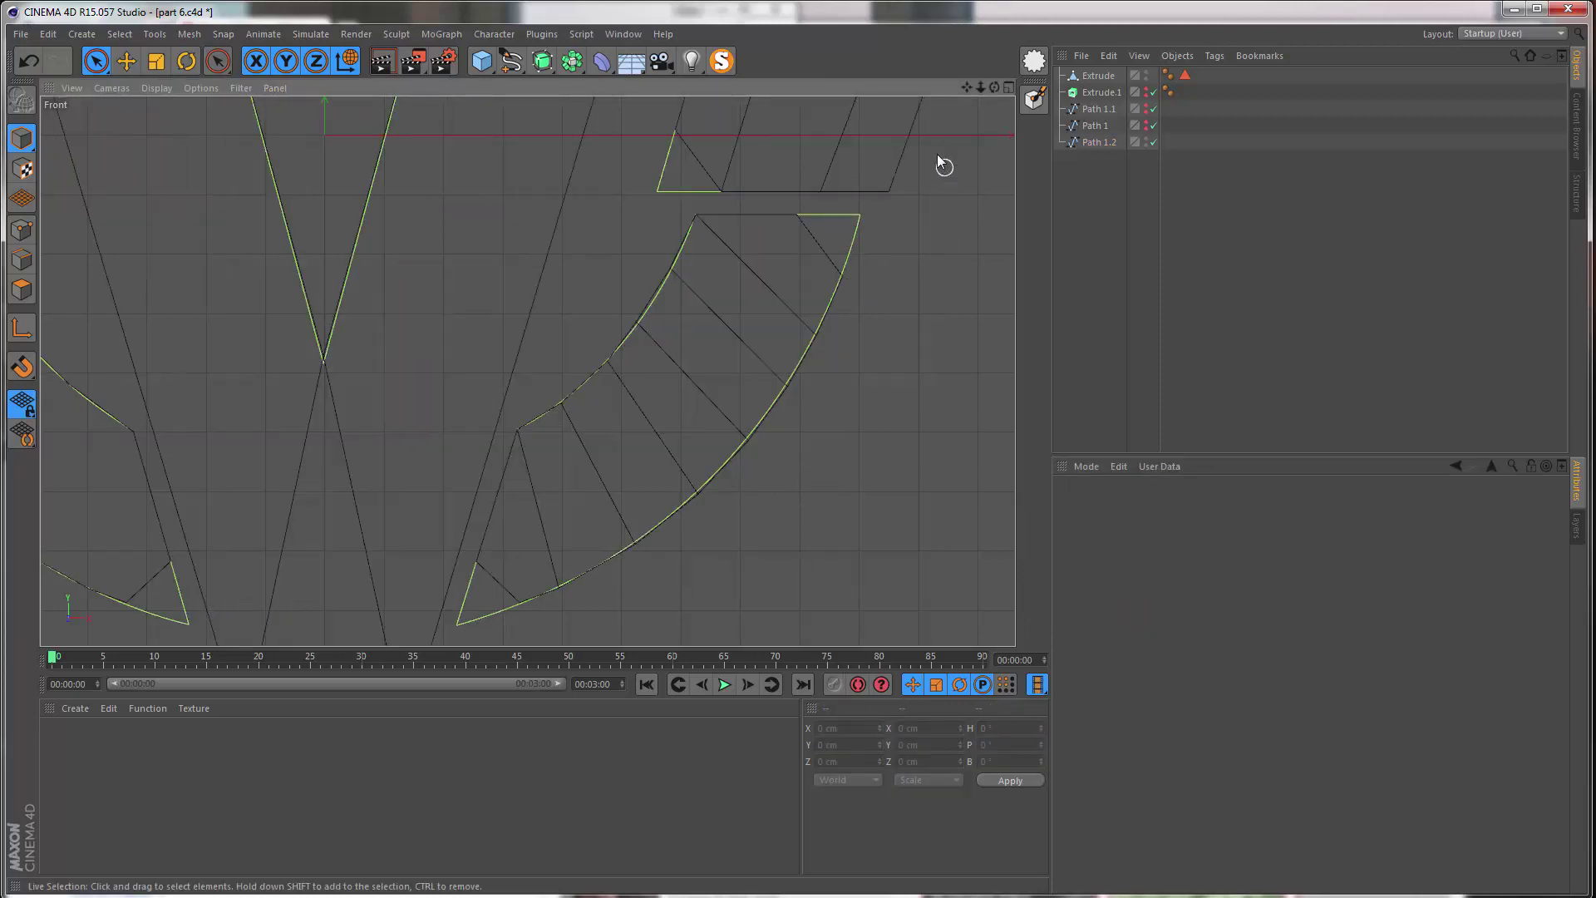
- Try to isolate the Path 1.2 spline by copying it, deleting all objects and pasting it back
{"action": "key", "text": "Delete"}
{"action": "key", "text": "ctrl+z"}
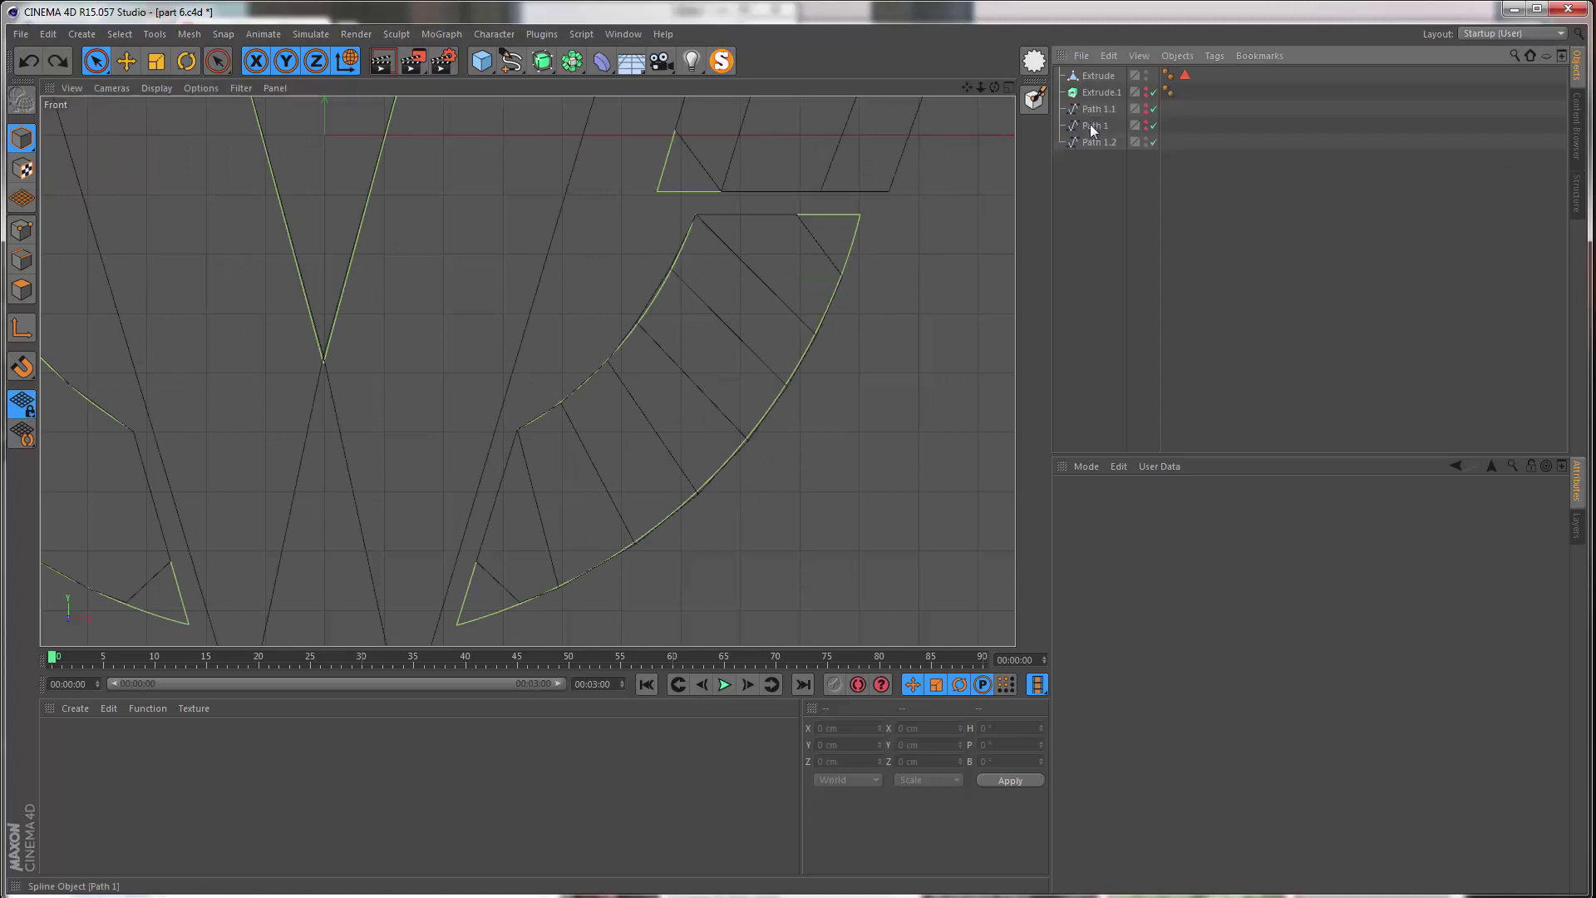
{"action": "left_click", "coordinate": [1096, 142]}
{"action": "key", "text": "ctrl+c"}
{"action": "key", "text": "ctrl+a"}
{"action": "key", "text": "Delete"}
{"action": "key", "text": "ctrl+v"}
{"action": "left_click", "coordinate": [900, 389]}
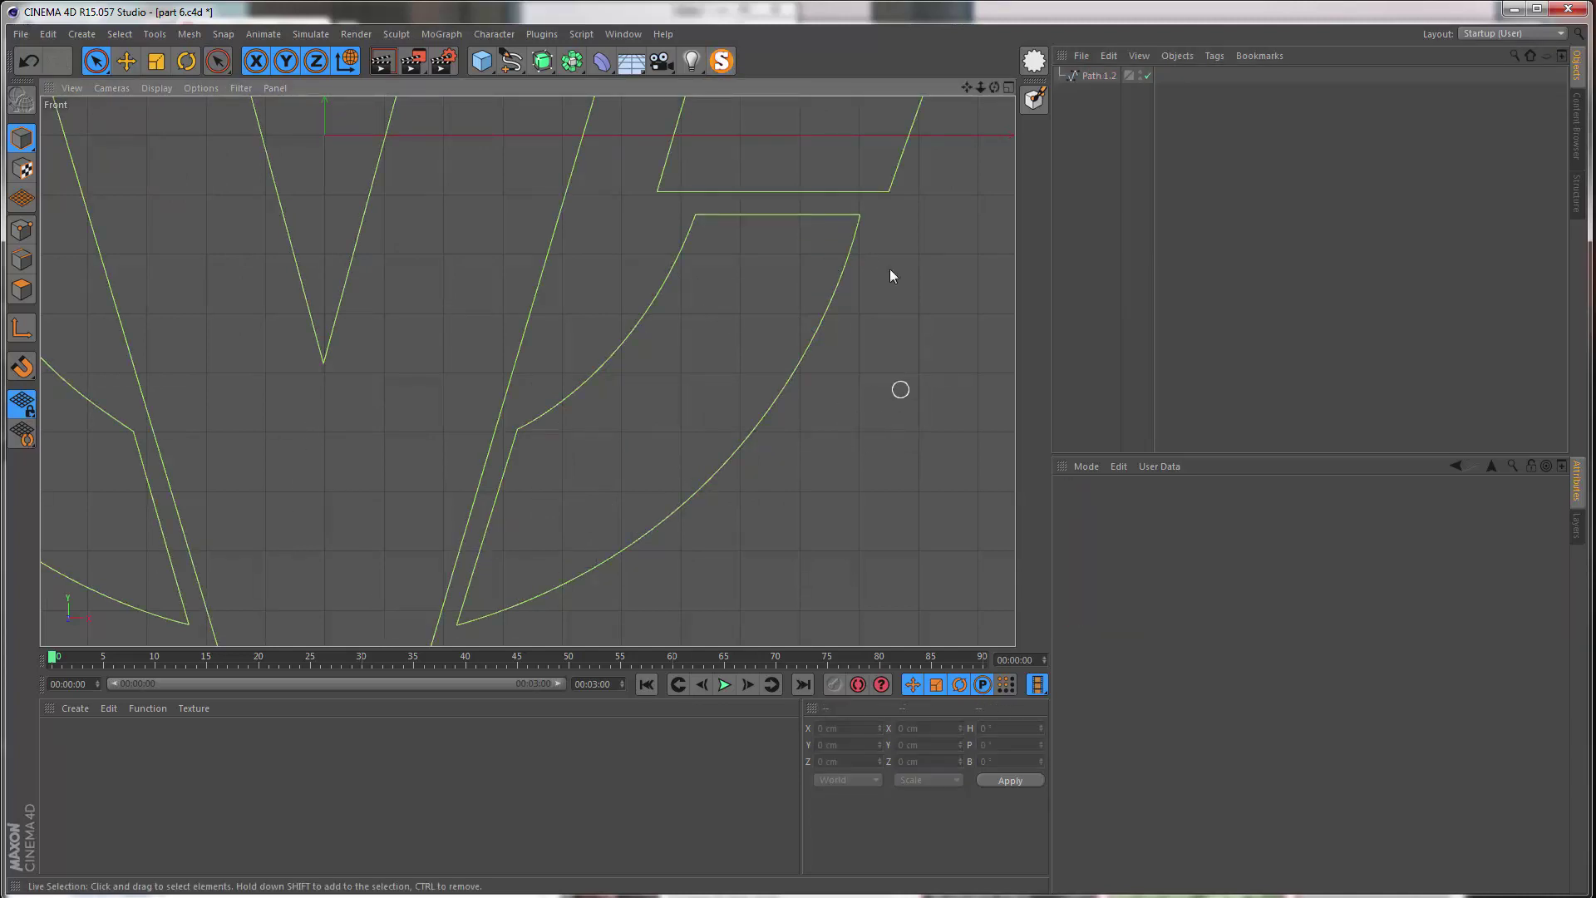
{"action": "key", "text": "ctrl+z"}
{"action": "key", "text": "ctrl+z"}
{"action": "key", "text": "ctrl+z"}
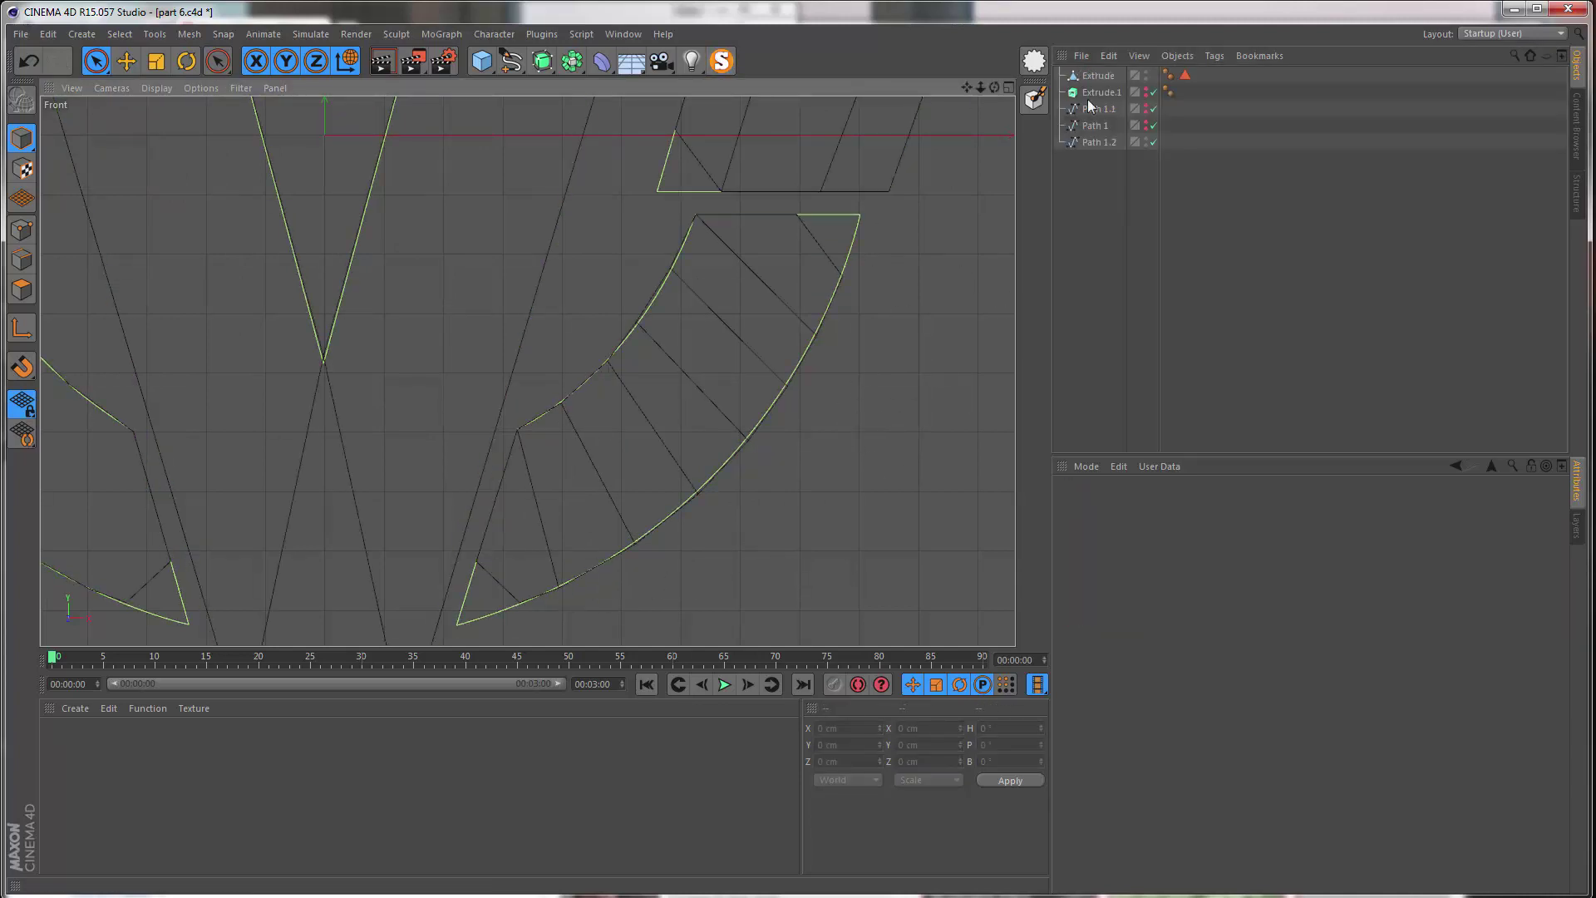
- Move the middle and next higher points on the right arc's inner edge of the Extrude polygon onto the outline spline
{"action": "left_click", "coordinate": [1089, 76]}
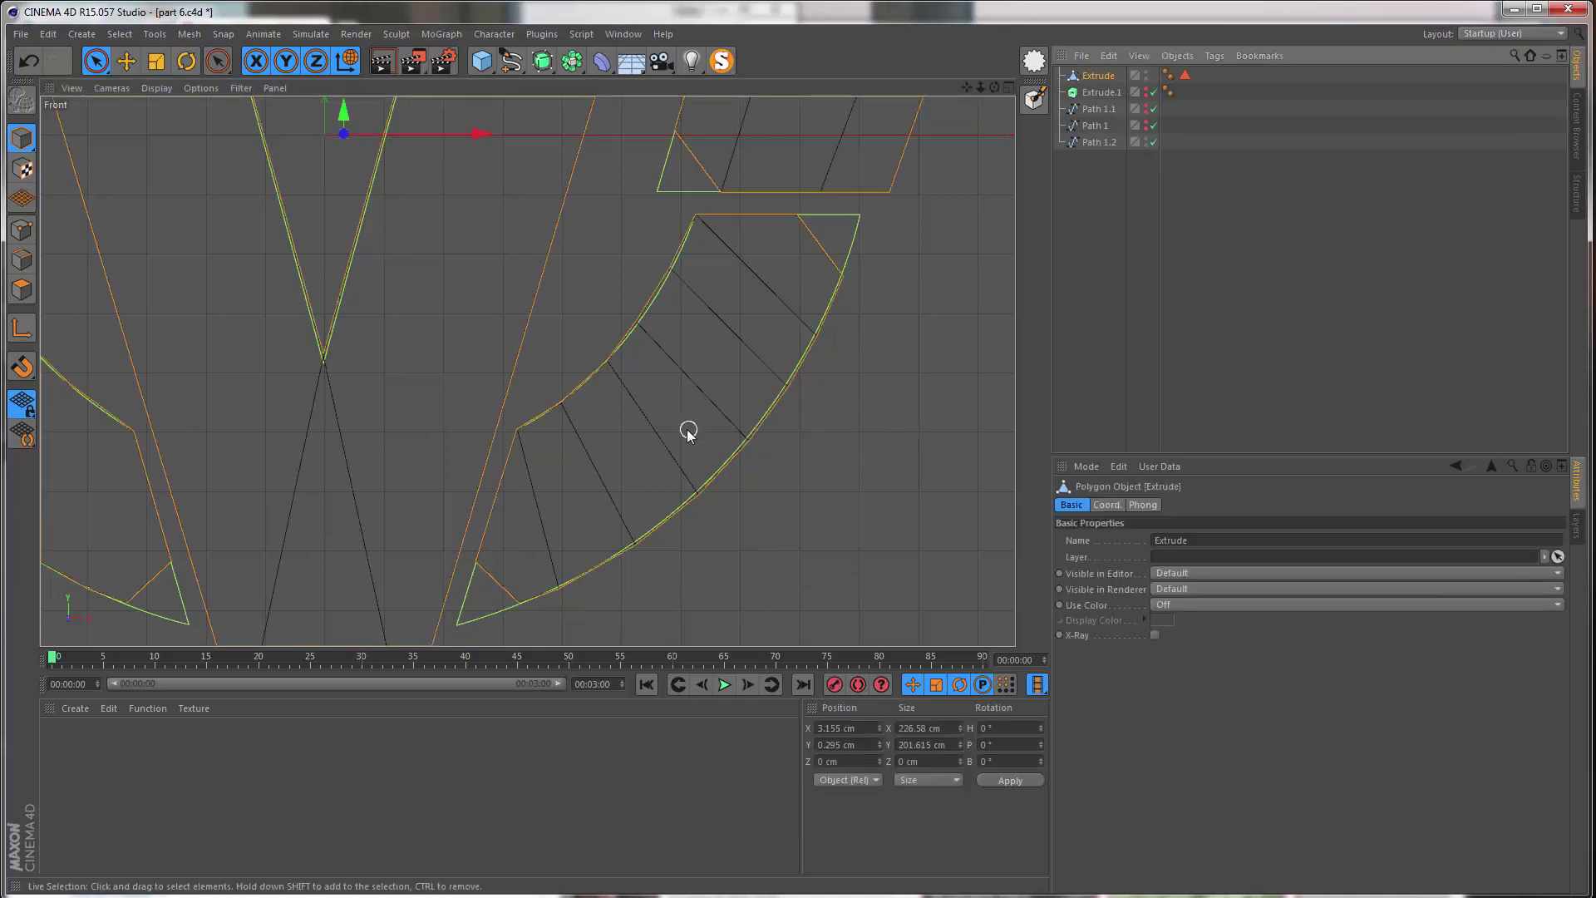
{"action": "scroll", "coordinate": [655, 433], "scroll_direction": "up", "scroll_amount": 1}
{"action": "scroll", "coordinate": [656, 433], "scroll_direction": "up", "scroll_amount": 1}
{"action": "left_click", "coordinate": [22, 229]}
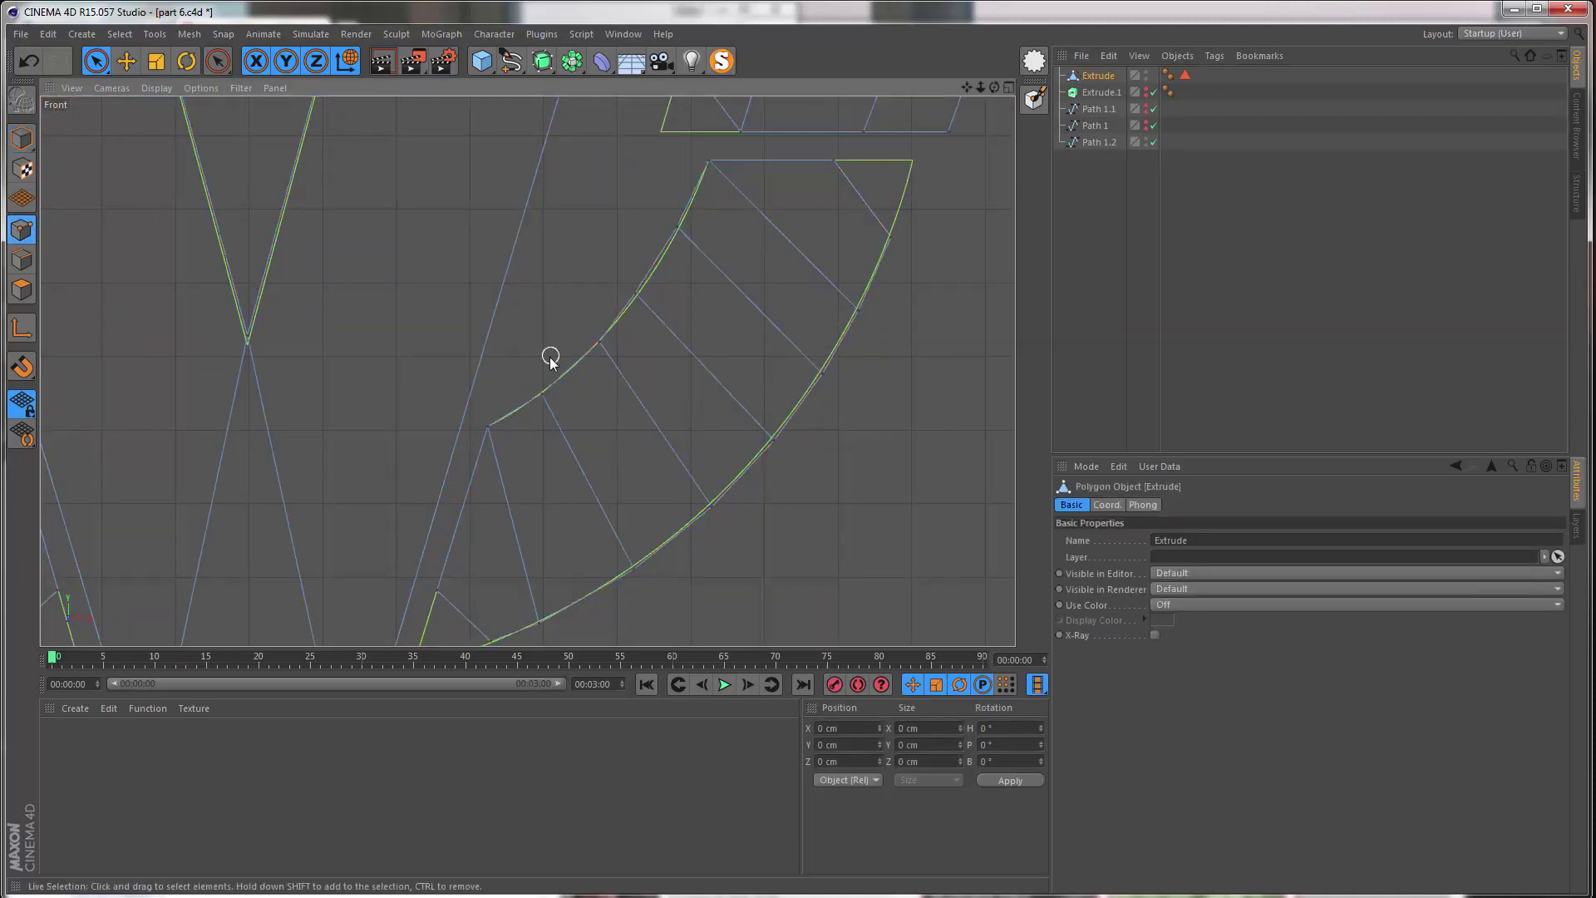
{"action": "key", "text": "k"}
{"action": "scroll", "coordinate": [634, 279], "scroll_direction": "up", "scroll_amount": 2}
{"action": "key", "text": "space"}
{"action": "left_click", "coordinate": [637, 302]}
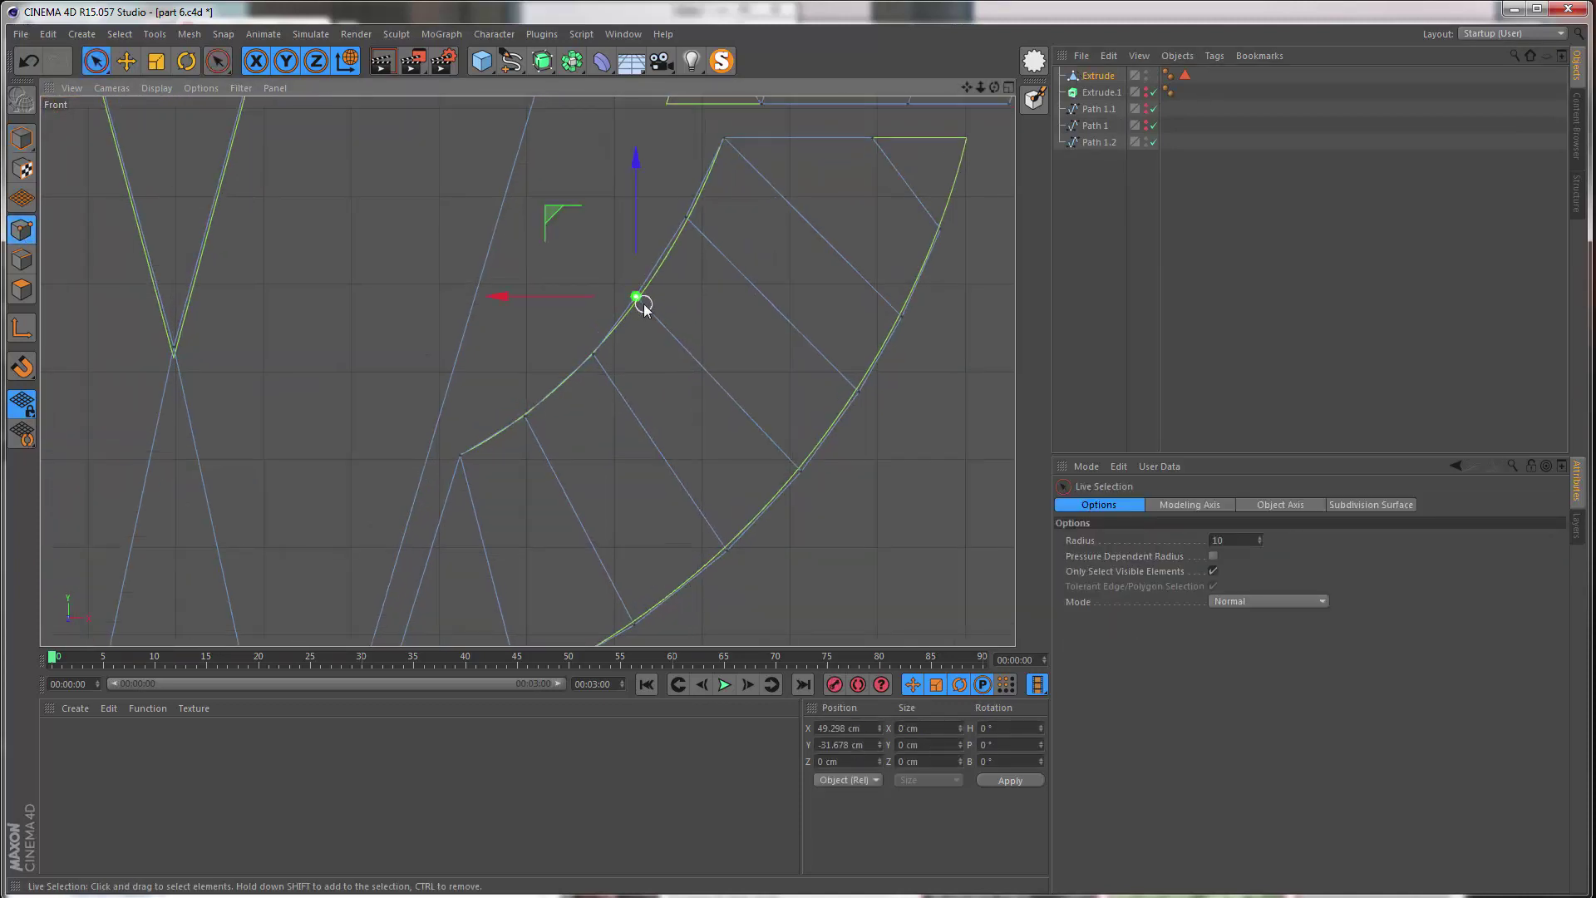
{"action": "middle_click_drag", "start_coordinate": [636, 304], "coordinate": [599, 314], "text": "alt"}
{"action": "scroll", "coordinate": [636, 313], "scroll_direction": "up", "scroll_amount": 1}
{"action": "left_click_drag", "start_coordinate": [520, 227], "coordinate": [525, 229]}
{"action": "scroll", "coordinate": [677, 226], "scroll_direction": "up", "scroll_amount": 2}
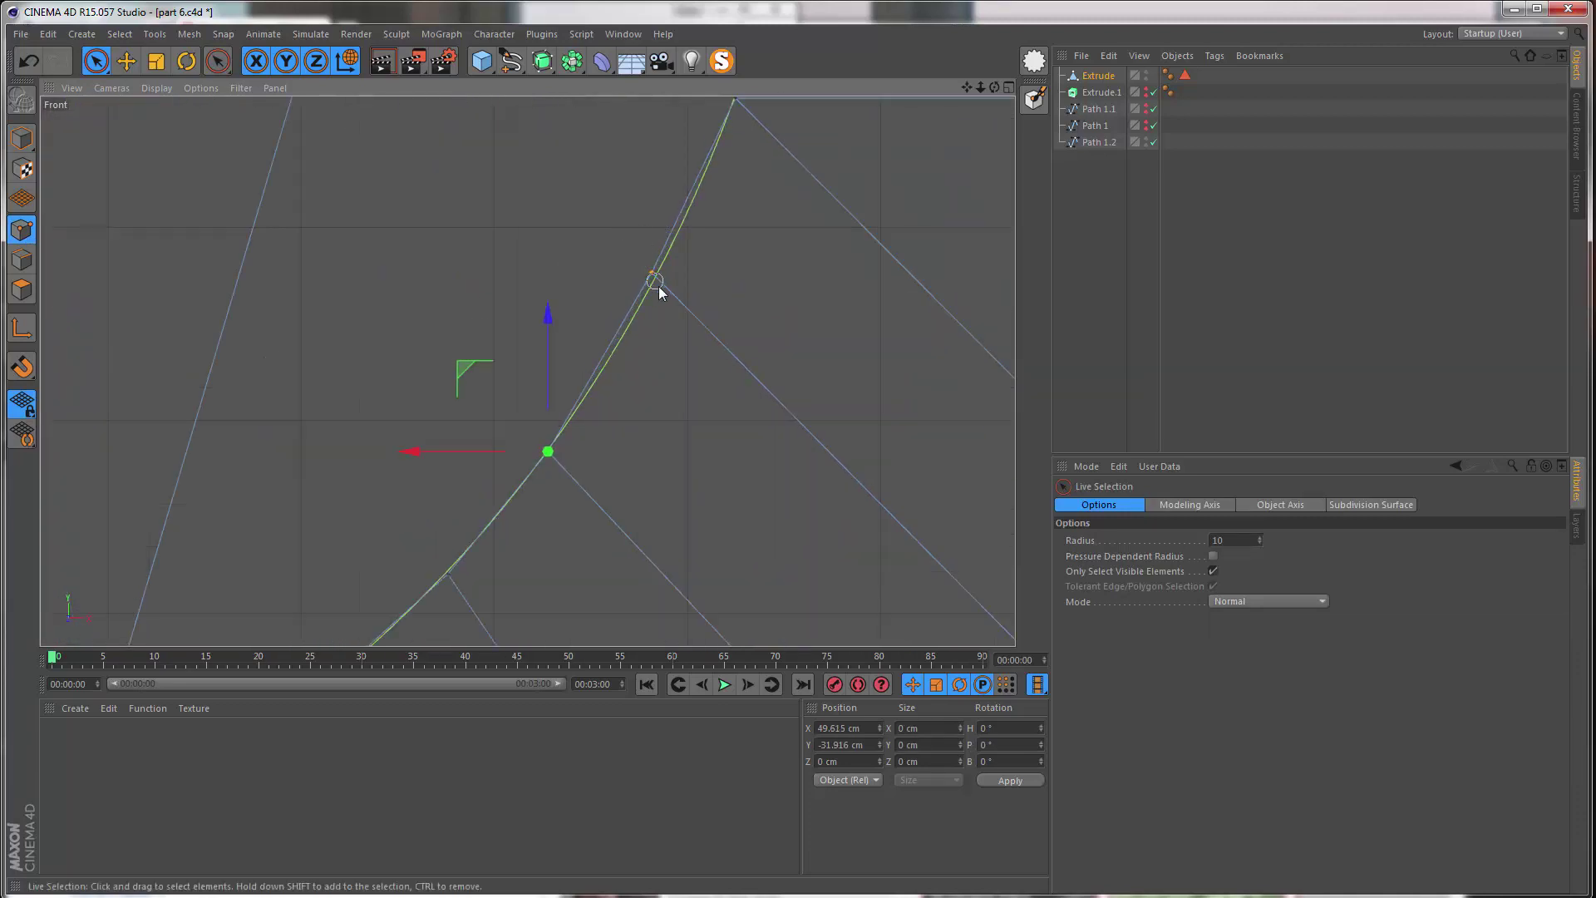
{"action": "left_click", "coordinate": [655, 280]}
{"action": "left_click_drag", "start_coordinate": [576, 198], "coordinate": [583, 208]}
- Move the two uppermost points on the right arc's outer edge onto the outline spline
{"action": "scroll", "coordinate": [663, 223], "scroll_direction": "down", "scroll_amount": 2}
{"action": "middle_click_drag", "start_coordinate": [636, 247], "coordinate": [459, 236], "text": "alt"}
{"action": "scroll", "coordinate": [890, 374], "scroll_direction": "up", "scroll_amount": 2}
{"action": "left_click", "coordinate": [764, 413]}
{"action": "left_click_drag", "start_coordinate": [767, 296], "coordinate": [771, 284]}
{"action": "middle_click_drag", "start_coordinate": [836, 323], "coordinate": [820, 405], "text": "alt"}
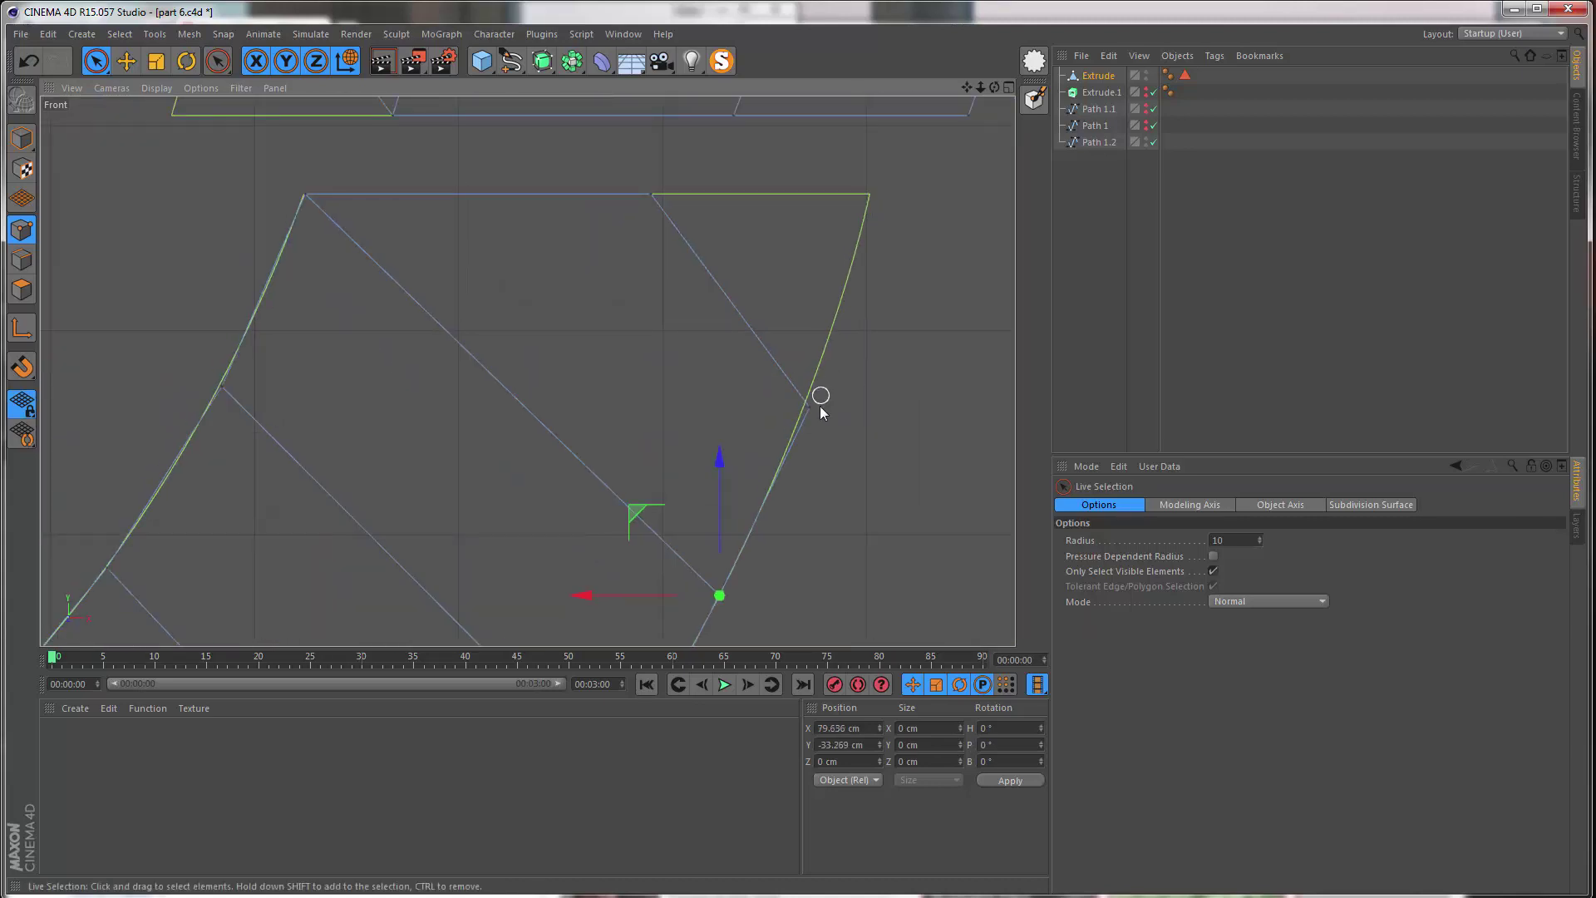
{"action": "left_click", "coordinate": [808, 407]}
{"action": "left_click_drag", "start_coordinate": [755, 407], "coordinate": [752, 407]}
{"action": "left_click_drag", "start_coordinate": [806, 314], "coordinate": [806, 311]}
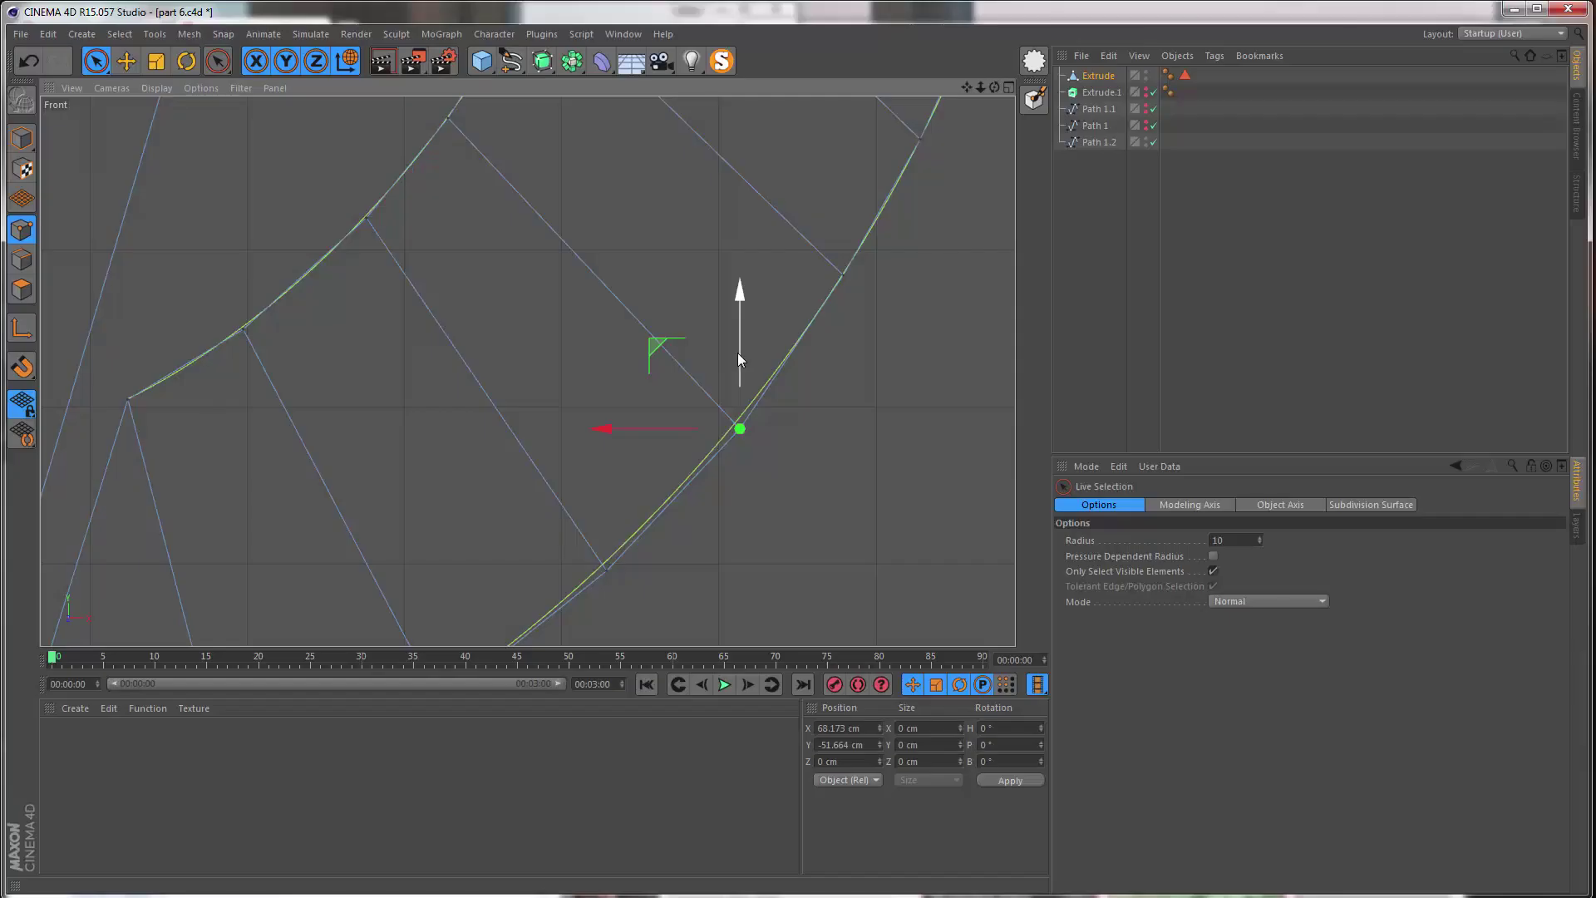
- Raise two points along the middle of the right arc's outer edge onto the outline spline
{"action": "left_click_drag", "start_coordinate": [736, 352], "coordinate": [732, 344]}
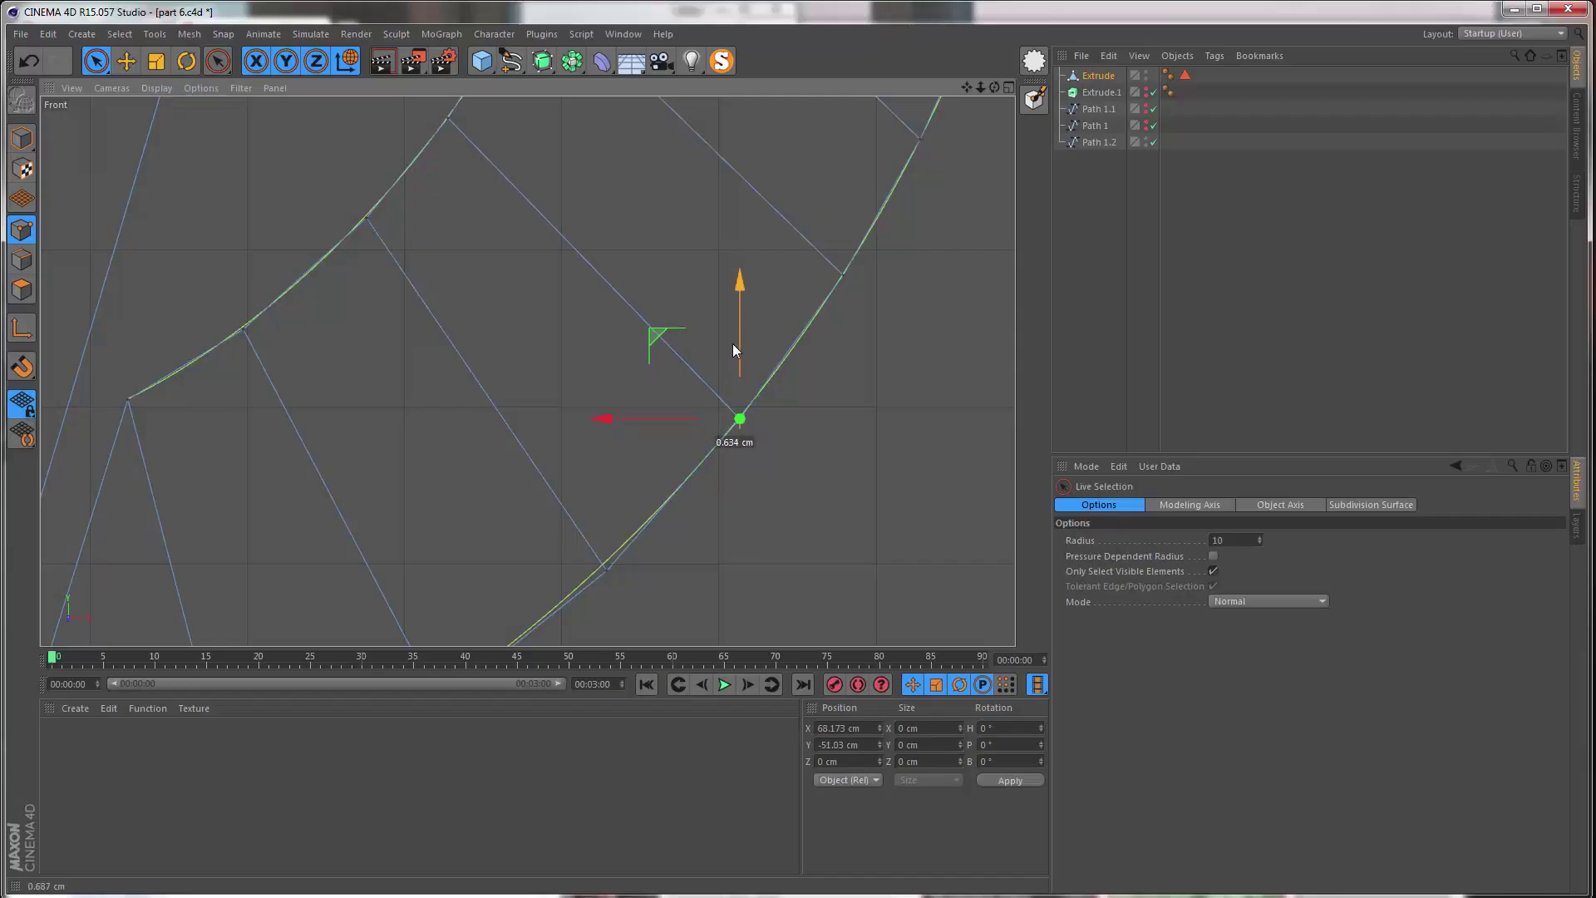
{"action": "middle_click_drag", "start_coordinate": [731, 350], "coordinate": [787, 488], "text": "alt"}
{"action": "left_click", "coordinate": [778, 482]}
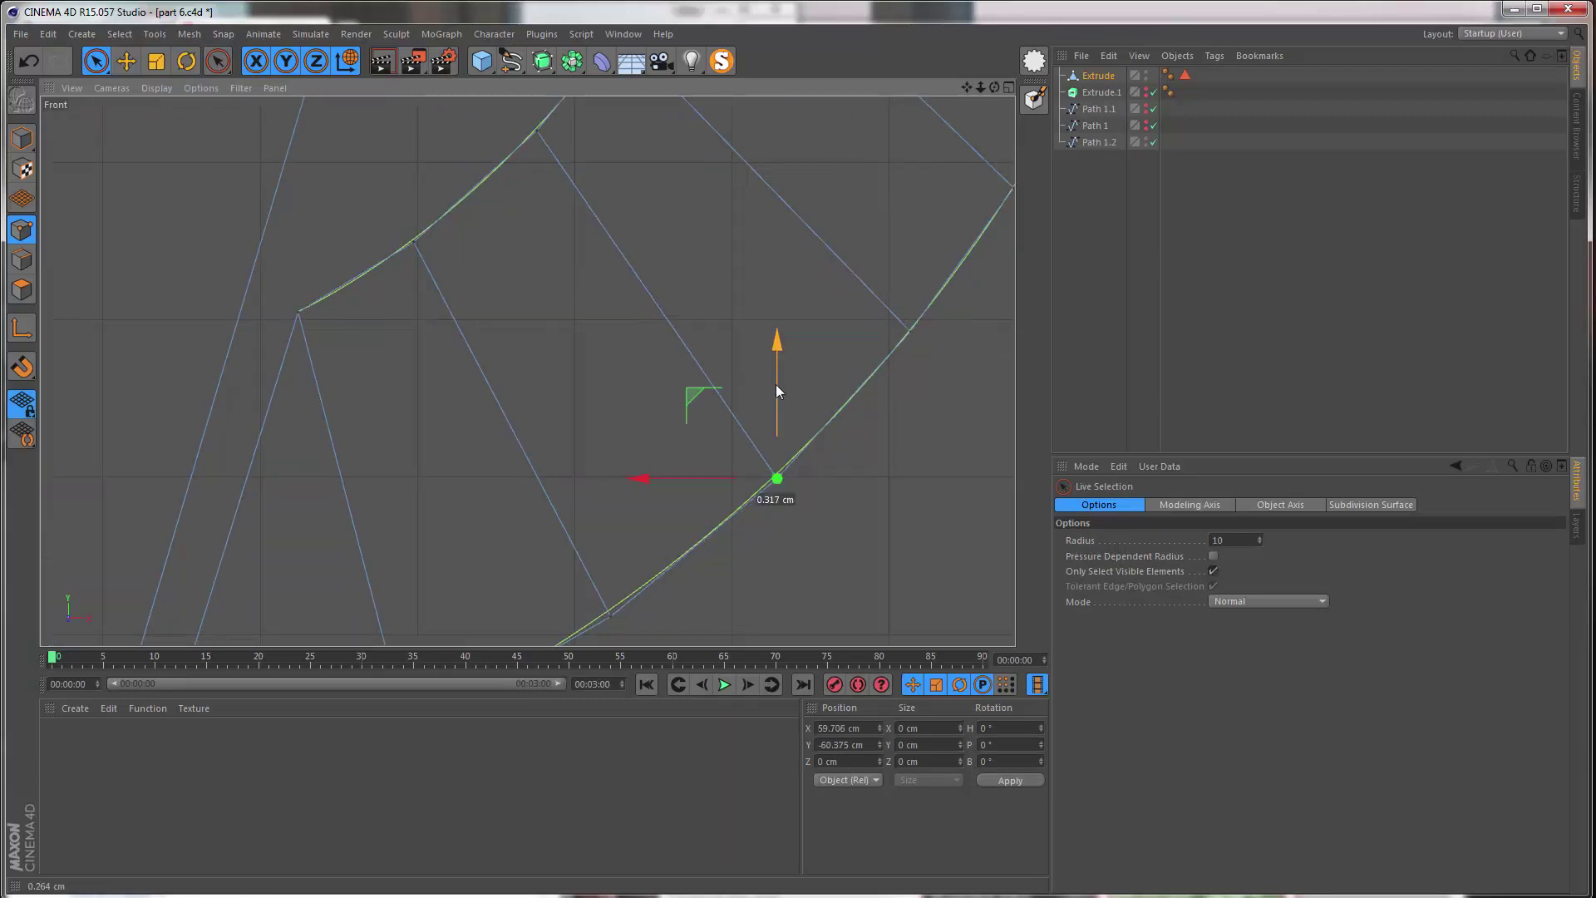
{"action": "left_click_drag", "start_coordinate": [775, 384], "coordinate": [776, 381]}
- Fit the next two points down the right arc's outer edge, towards its lower tip, to the outline spline
{"action": "scroll", "coordinate": [609, 619], "scroll_direction": "down", "scroll_amount": 1}
{"action": "middle_click_drag", "start_coordinate": [608, 640], "coordinate": [684, 556], "text": "alt"}
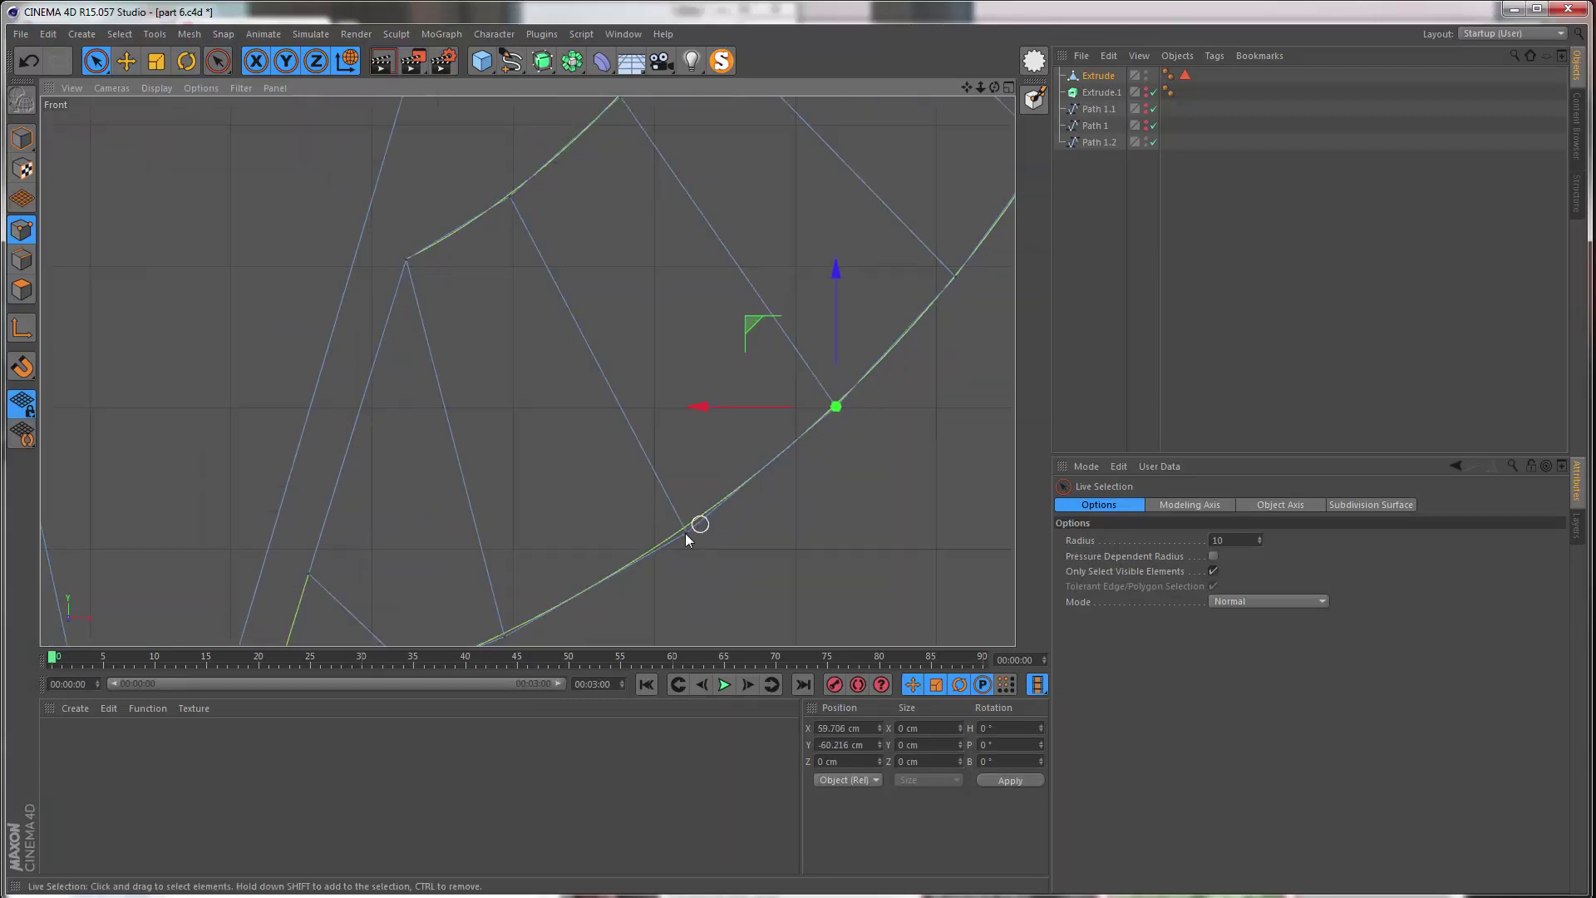
{"action": "scroll", "coordinate": [685, 534], "scroll_direction": "up", "scroll_amount": 1}
{"action": "left_click", "coordinate": [698, 520]}
{"action": "scroll", "coordinate": [665, 545], "scroll_direction": "down", "scroll_amount": 5}
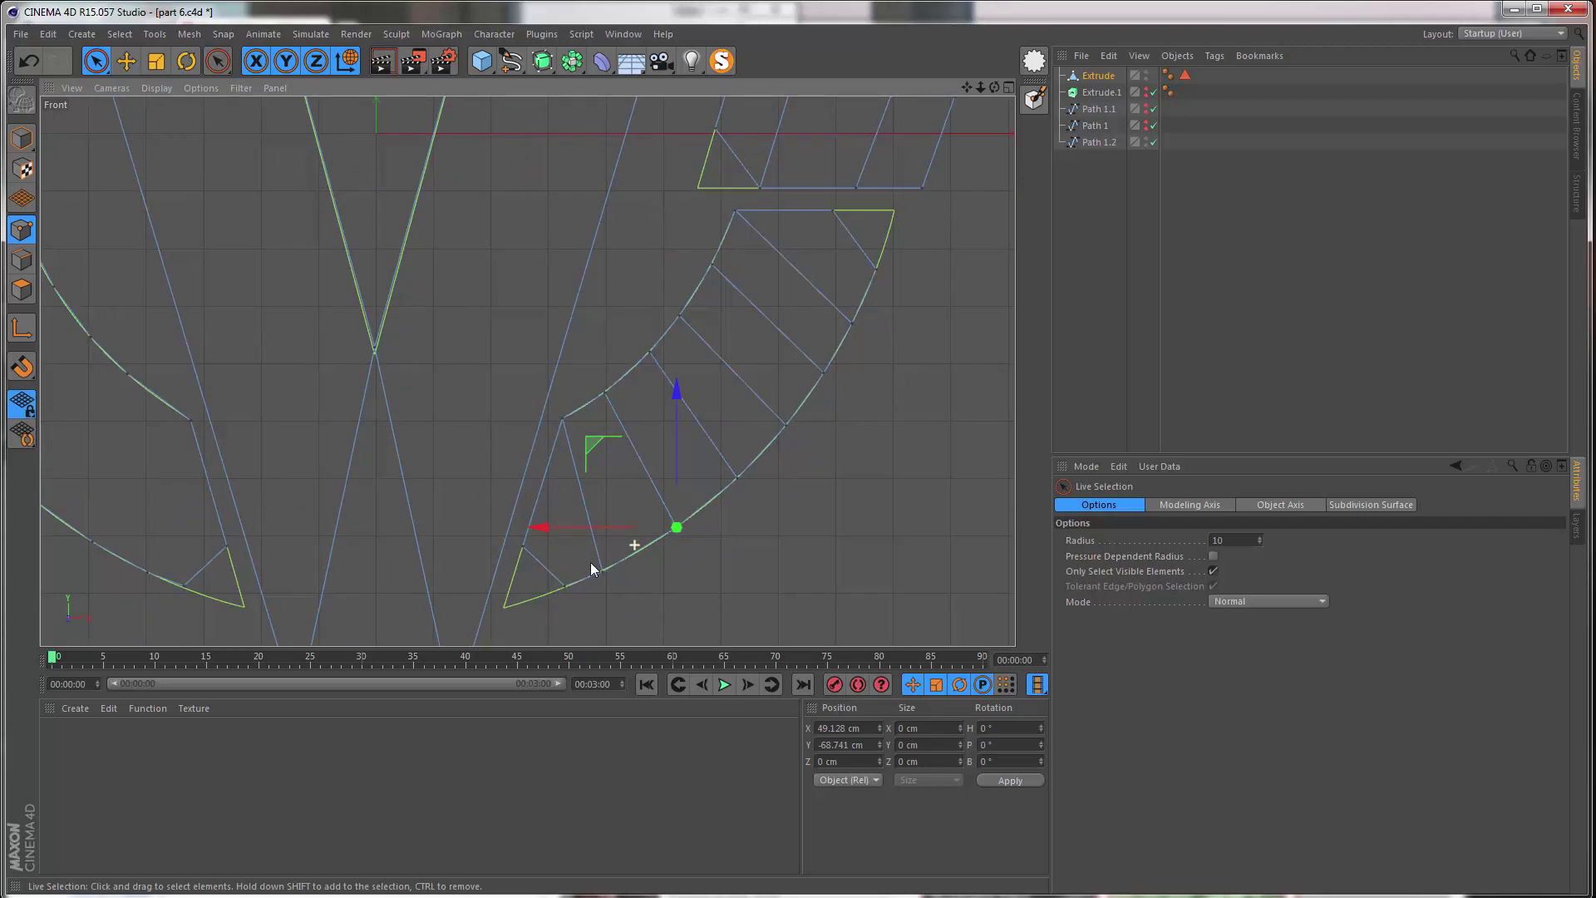
{"action": "scroll", "coordinate": [592, 569], "scroll_direction": "up", "scroll_amount": 4}
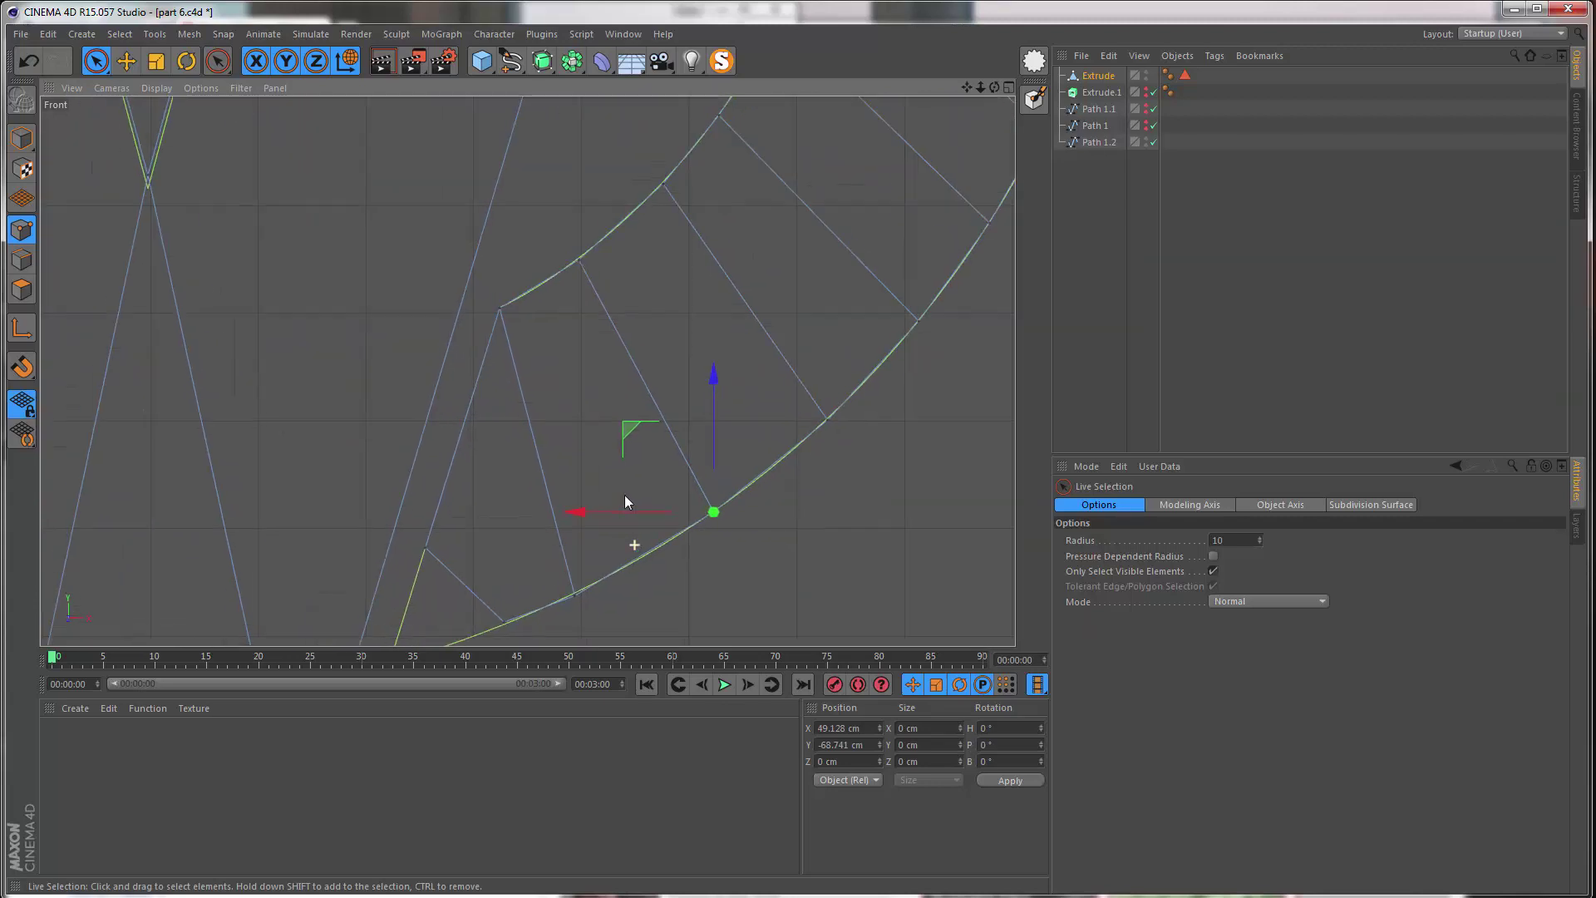
{"action": "left_click", "coordinate": [616, 563]}
{"action": "scroll", "coordinate": [648, 540], "scroll_direction": "down", "scroll_amount": 2}
{"action": "left_click_drag", "start_coordinate": [572, 471], "coordinate": [598, 451]}
{"action": "scroll", "coordinate": [637, 453], "scroll_direction": "down", "scroll_amount": 2}
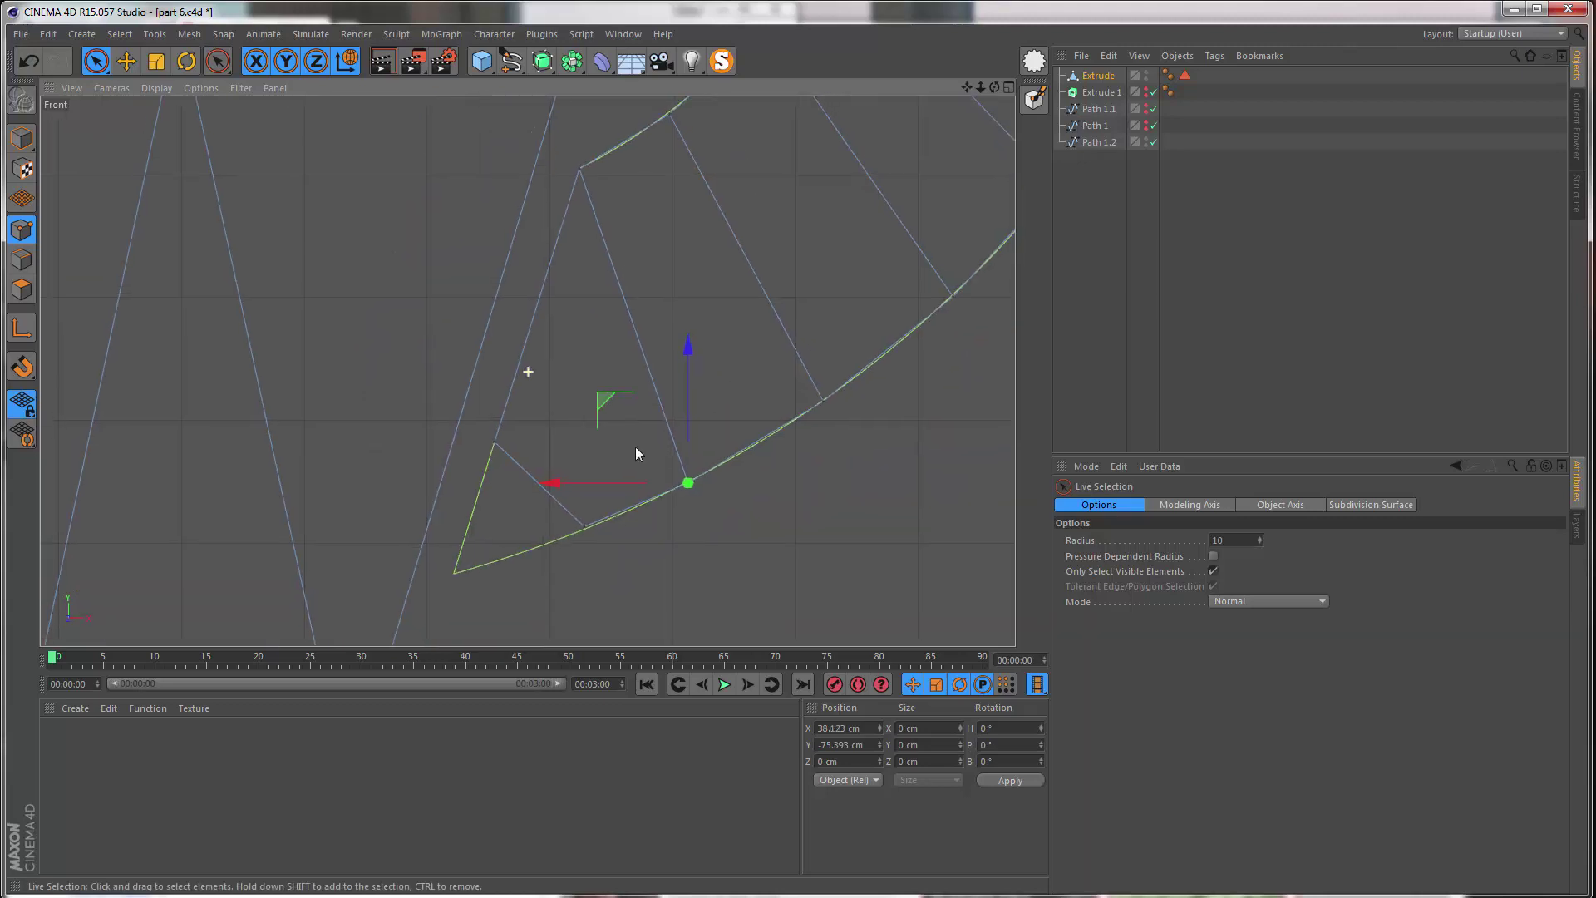
- Readjust the second-highest point on the right arc's outer edge to follow the outline spline
{"action": "middle_click_drag", "start_coordinate": [635, 447], "coordinate": [568, 547], "text": "alt"}
{"action": "right_click_drag", "start_coordinate": [623, 513], "coordinate": [587, 527], "text": "alt"}
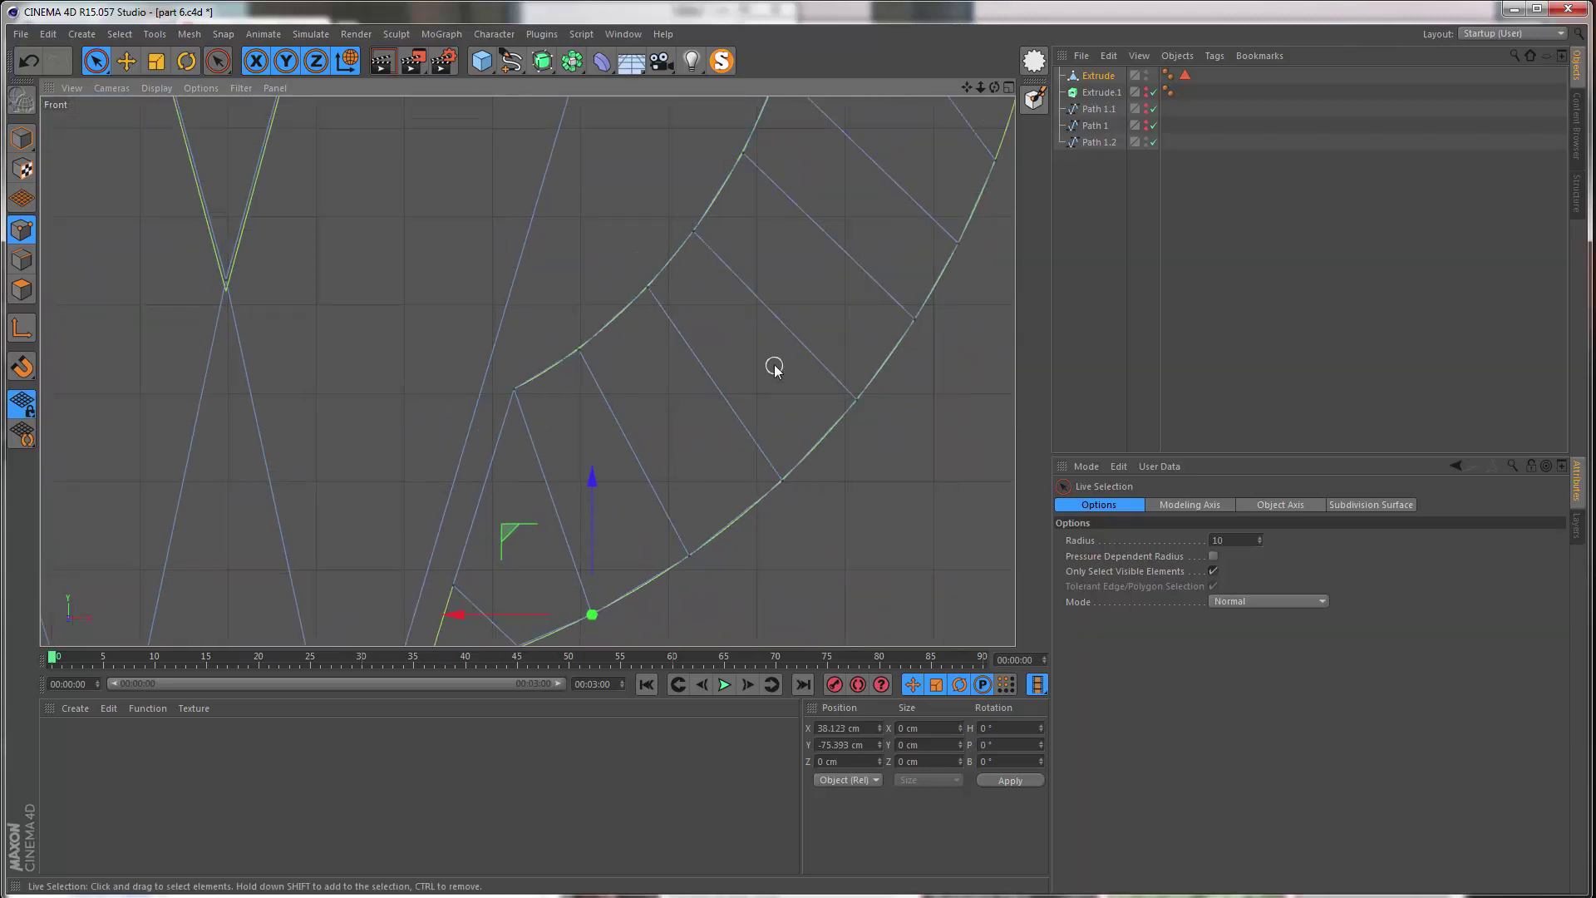
{"action": "middle_click_drag", "start_coordinate": [605, 509], "coordinate": [596, 527], "text": "alt"}
{"action": "right_click_drag", "start_coordinate": [639, 470], "coordinate": [566, 532], "text": "alt"}
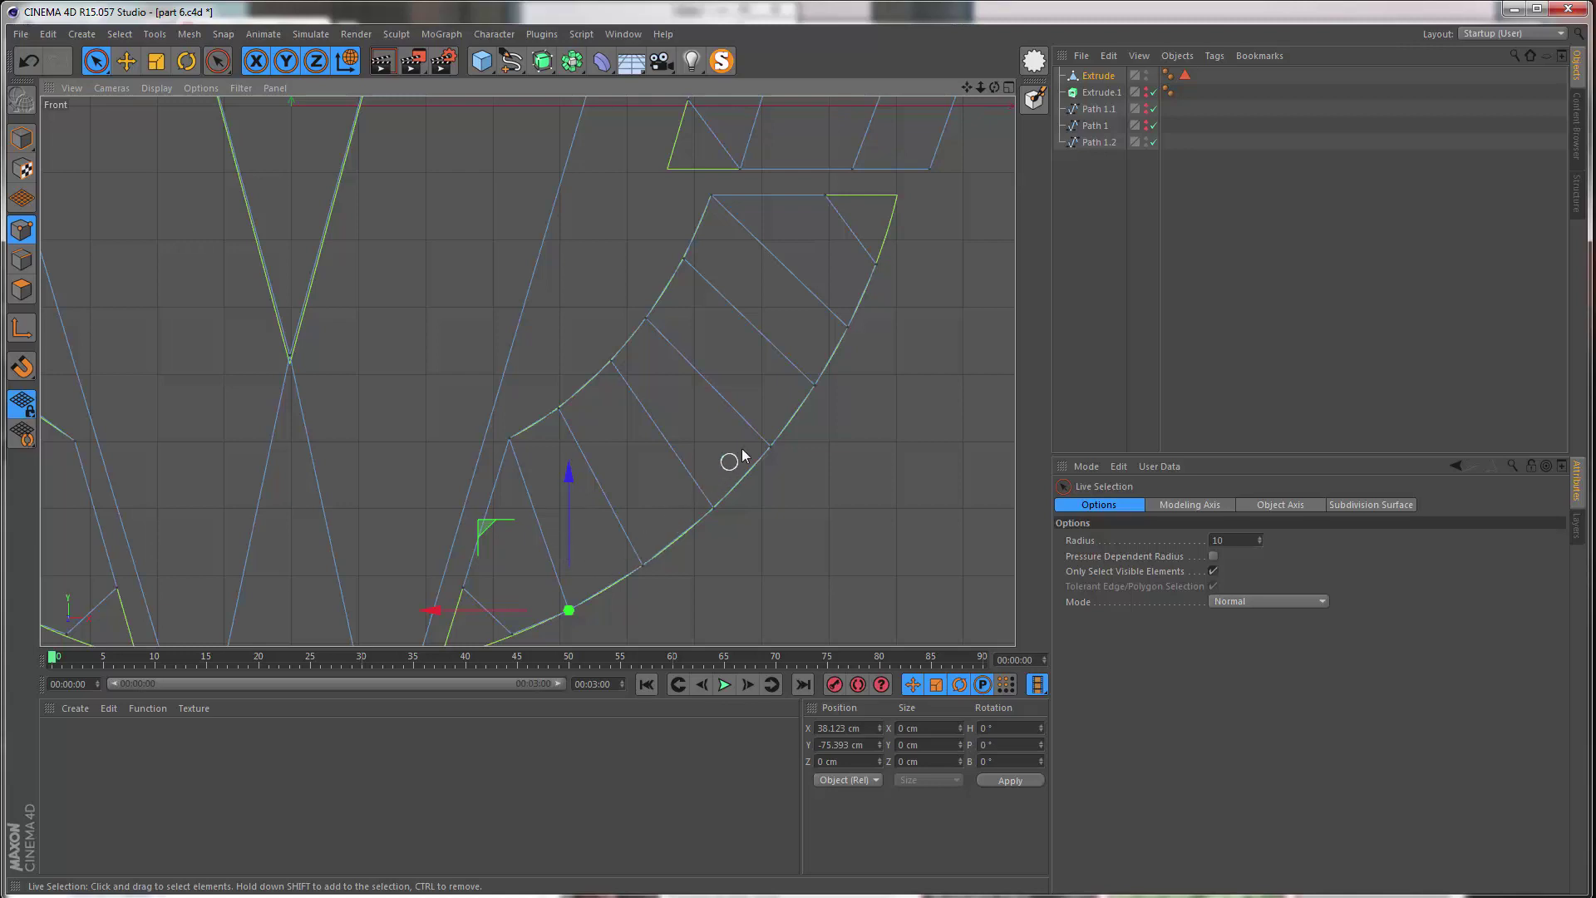
{"action": "right_click_drag", "start_coordinate": [867, 266], "coordinate": [912, 214], "text": "alt"}
{"action": "middle_click_drag", "start_coordinate": [850, 339], "coordinate": [821, 384], "text": "alt"}
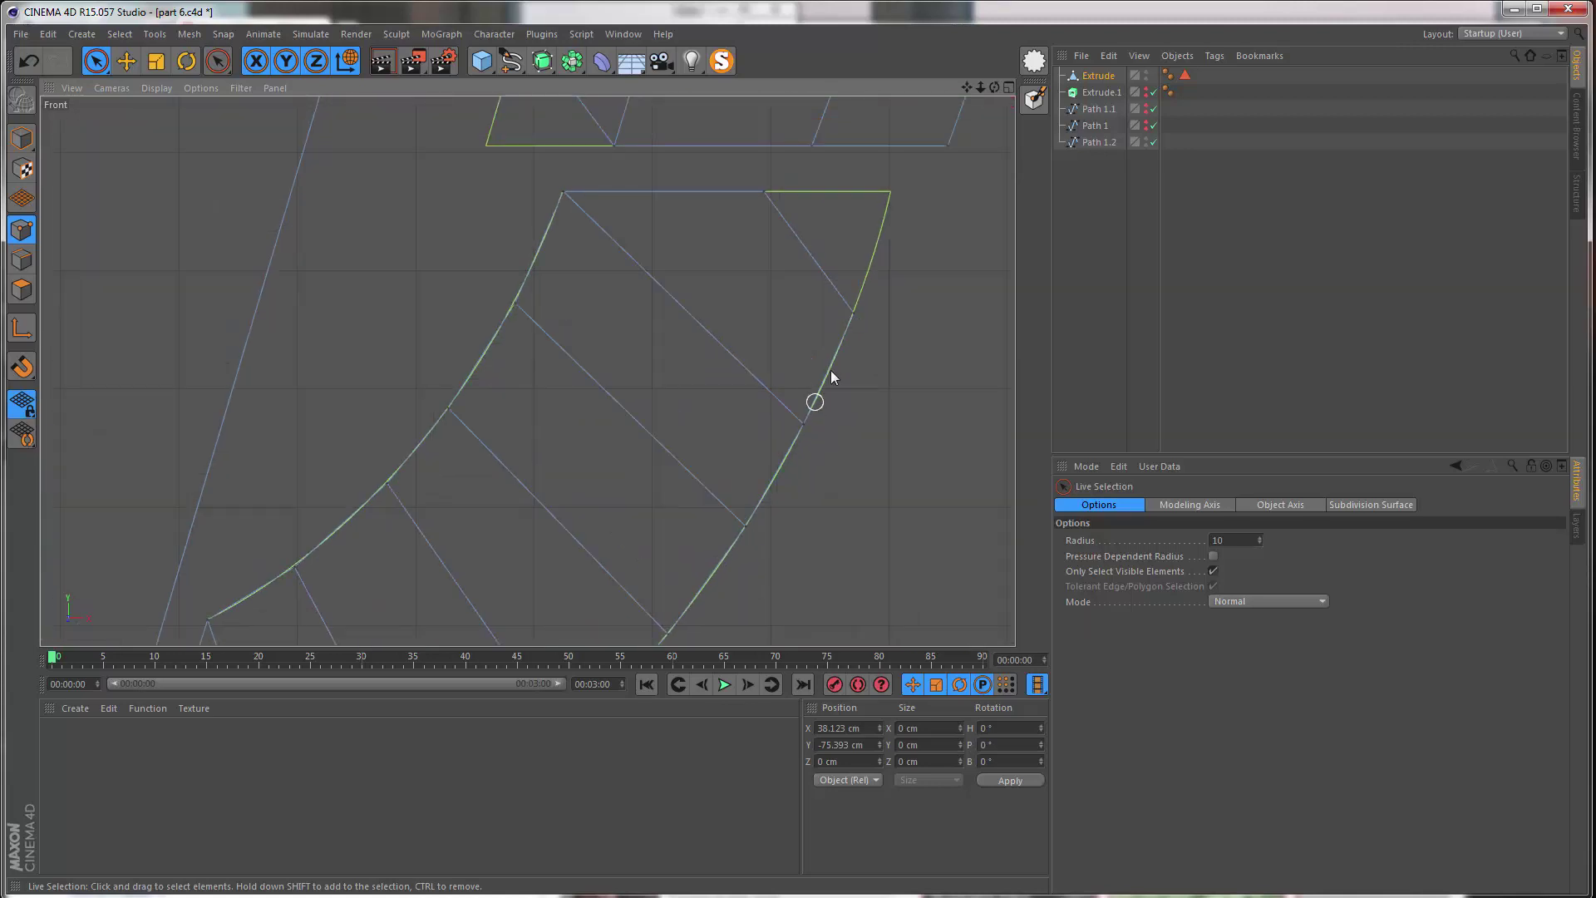
{"action": "right_click_drag", "start_coordinate": [821, 383], "coordinate": [847, 353], "text": "alt"}
{"action": "left_click", "coordinate": [792, 437]}
{"action": "middle_click_drag", "start_coordinate": [786, 416], "coordinate": [780, 436], "text": "alt"}
{"action": "left_click_drag", "start_coordinate": [708, 375], "coordinate": [720, 354]}
{"action": "left_click", "coordinate": [778, 435]}
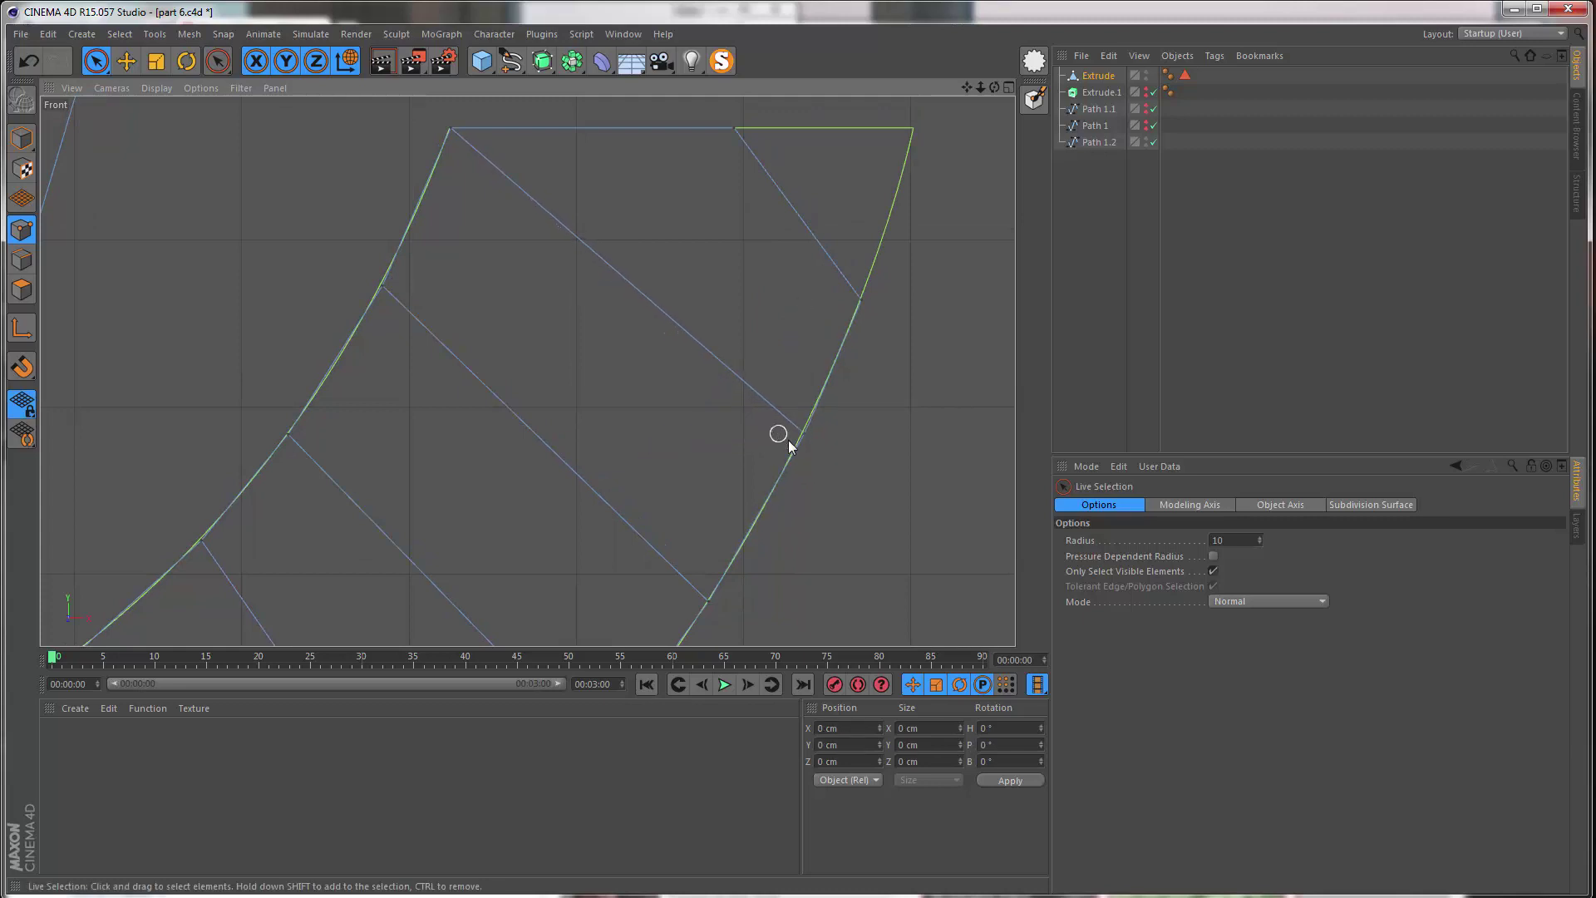
- Shift the third-highest point on the right arc's outer edge slightly up and outward along the outline spline
{"action": "right_click_drag", "start_coordinate": [790, 447], "coordinate": [683, 544], "text": "alt"}
{"action": "middle_click_drag", "start_coordinate": [757, 513], "coordinate": [790, 442], "text": "alt"}
{"action": "right_click_drag", "start_coordinate": [791, 442], "coordinate": [835, 376], "text": "alt"}
{"action": "left_click", "coordinate": [787, 443]}
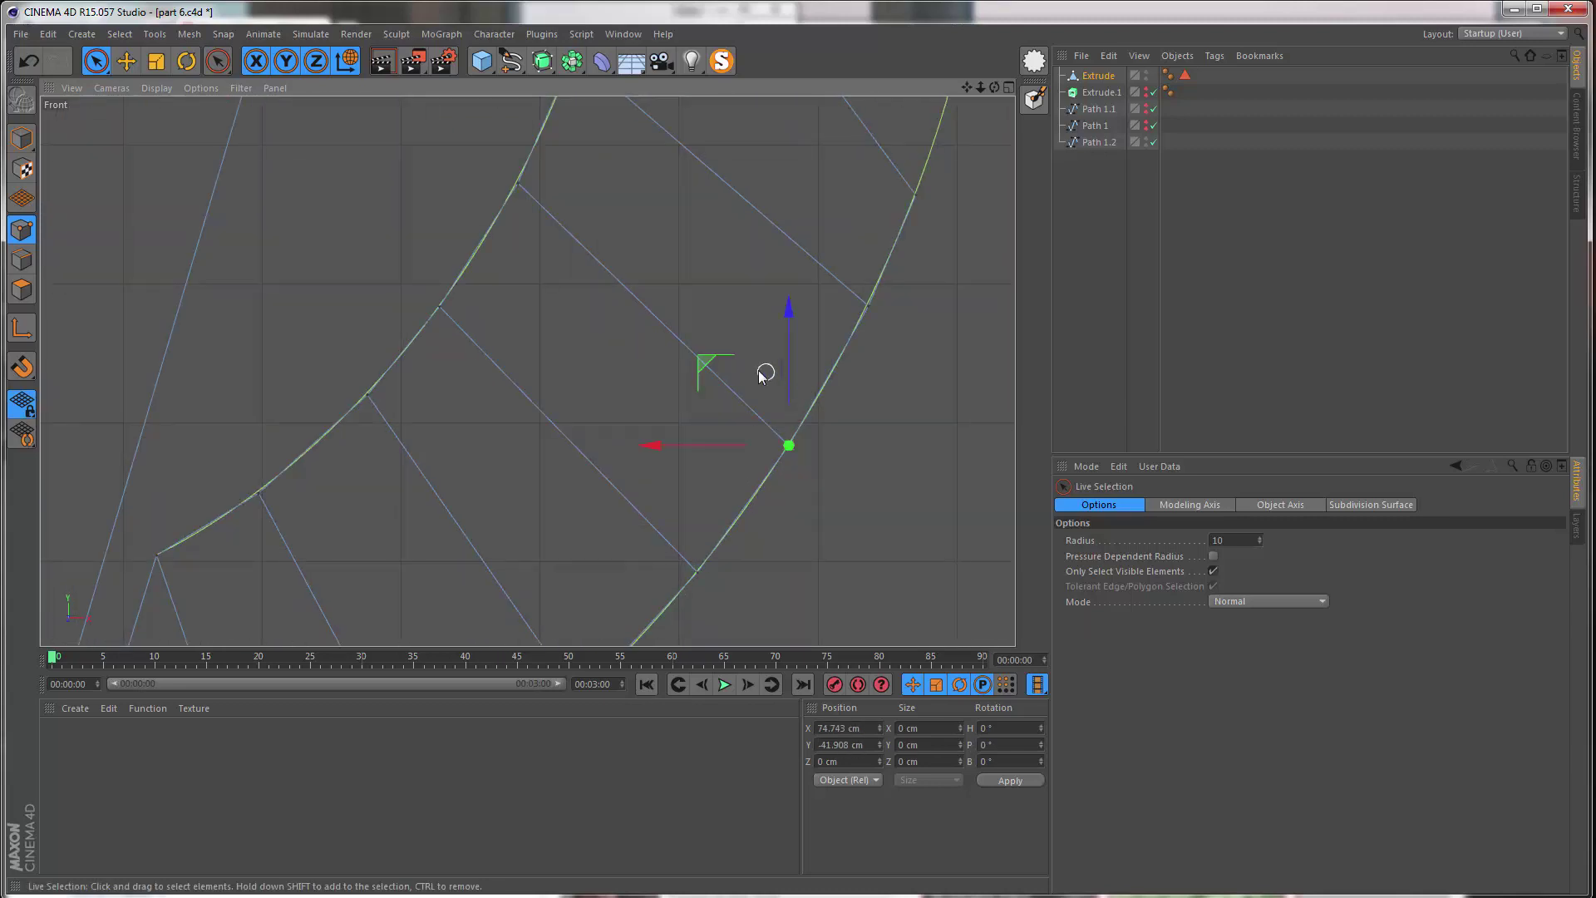
{"action": "left_click_drag", "start_coordinate": [706, 360], "coordinate": [714, 348]}
- Fit the lower tip's outer point to the outline spline and readjust the neighbouring outer point above it
{"action": "scroll", "coordinate": [713, 351], "scroll_direction": "down", "scroll_amount": 5}
{"action": "scroll", "coordinate": [496, 575], "scroll_direction": "up", "scroll_amount": 10}
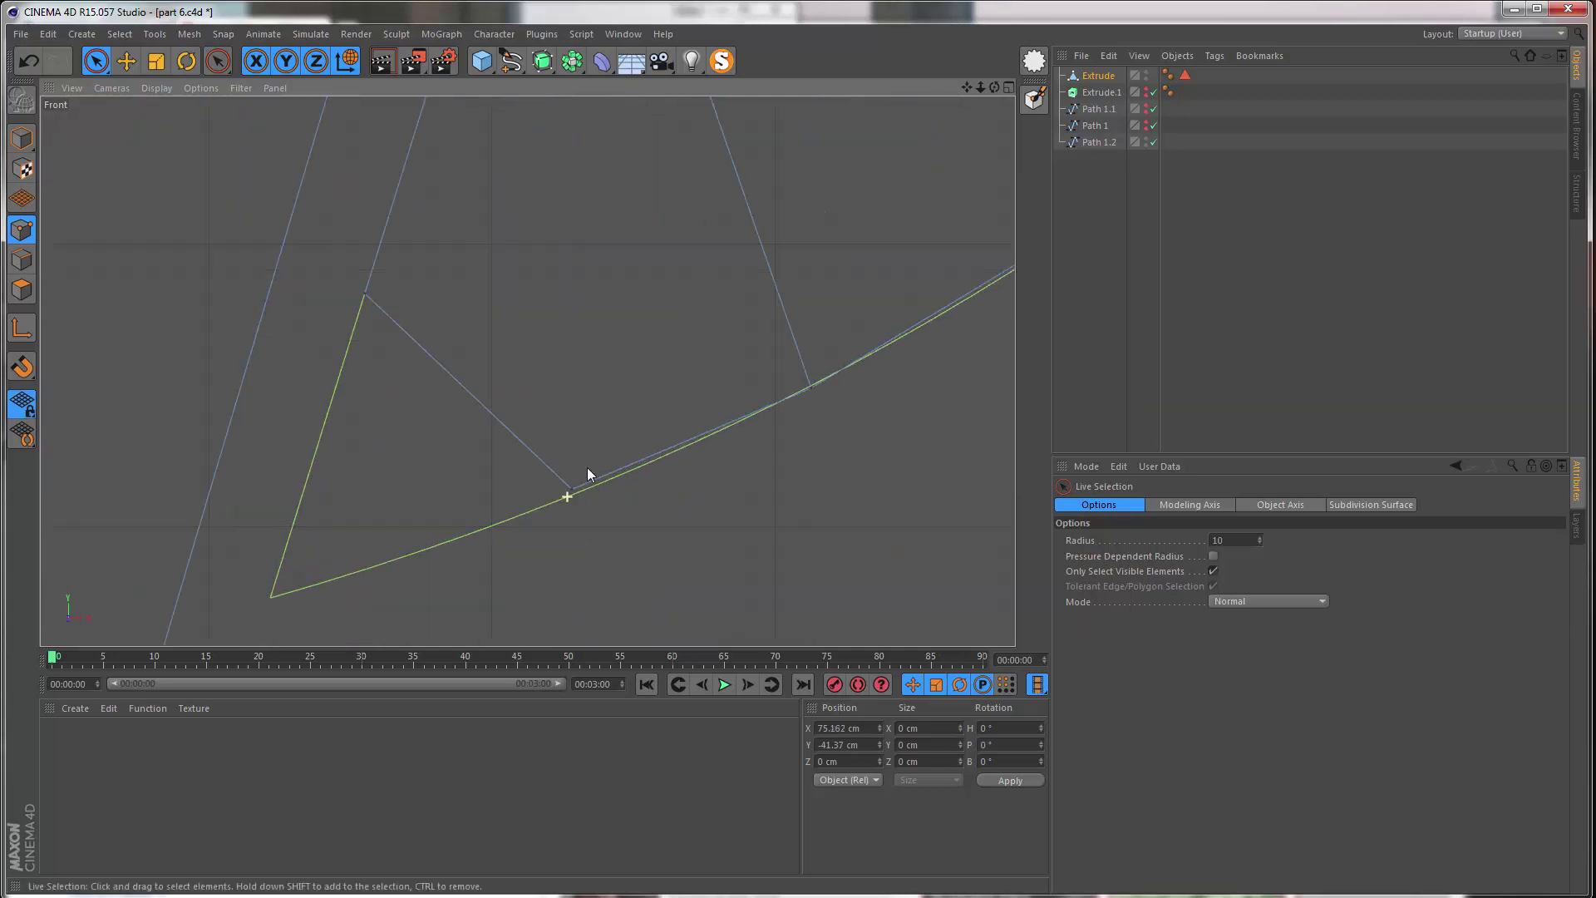
{"action": "left_click", "coordinate": [572, 485]}
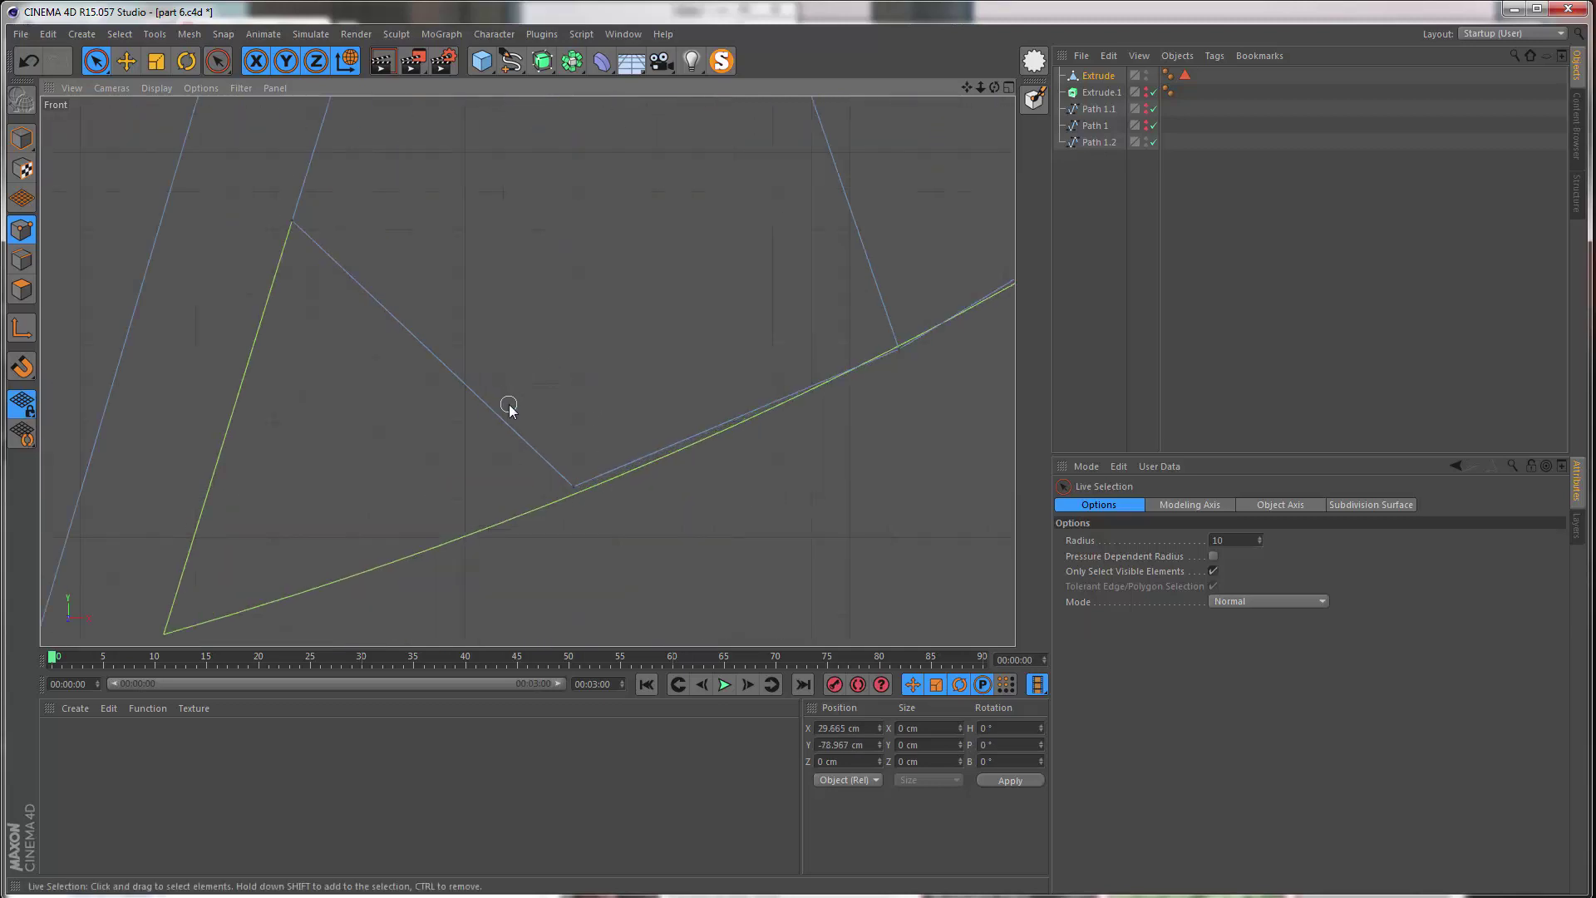
{"action": "left_click", "coordinate": [509, 407]}
{"action": "right_click_drag", "start_coordinate": [745, 473], "coordinate": [791, 349], "text": "alt"}
{"action": "middle_click_drag", "start_coordinate": [791, 349], "coordinate": [785, 327], "text": "alt"}
{"action": "left_click", "coordinate": [662, 555]}
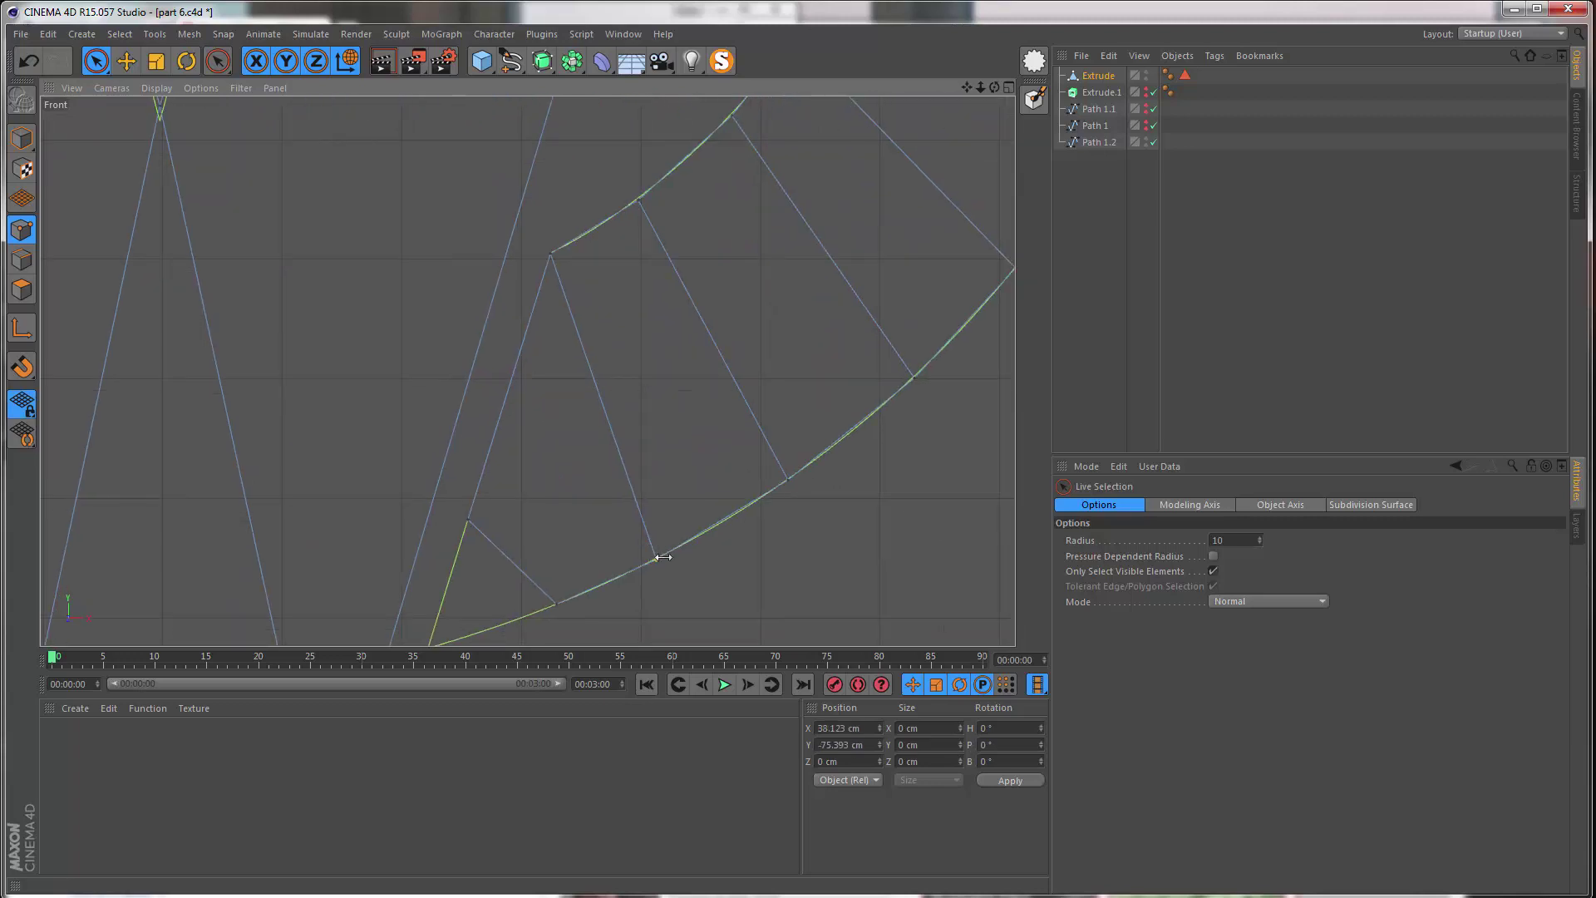
{"action": "right_click_drag", "start_coordinate": [662, 557], "coordinate": [676, 553], "text": "alt"}
{"action": "left_click_drag", "start_coordinate": [567, 474], "coordinate": [606, 453]}
{"action": "left_click", "coordinate": [745, 453]}
- Isolate the Extrude polygon object with MagicSolo, ready for knife cuts on the left arc
{"action": "right_click_drag", "start_coordinate": [745, 453], "coordinate": [509, 406], "text": "alt"}
{"action": "middle_click_drag", "start_coordinate": [509, 406], "coordinate": [583, 517], "text": "alt"}
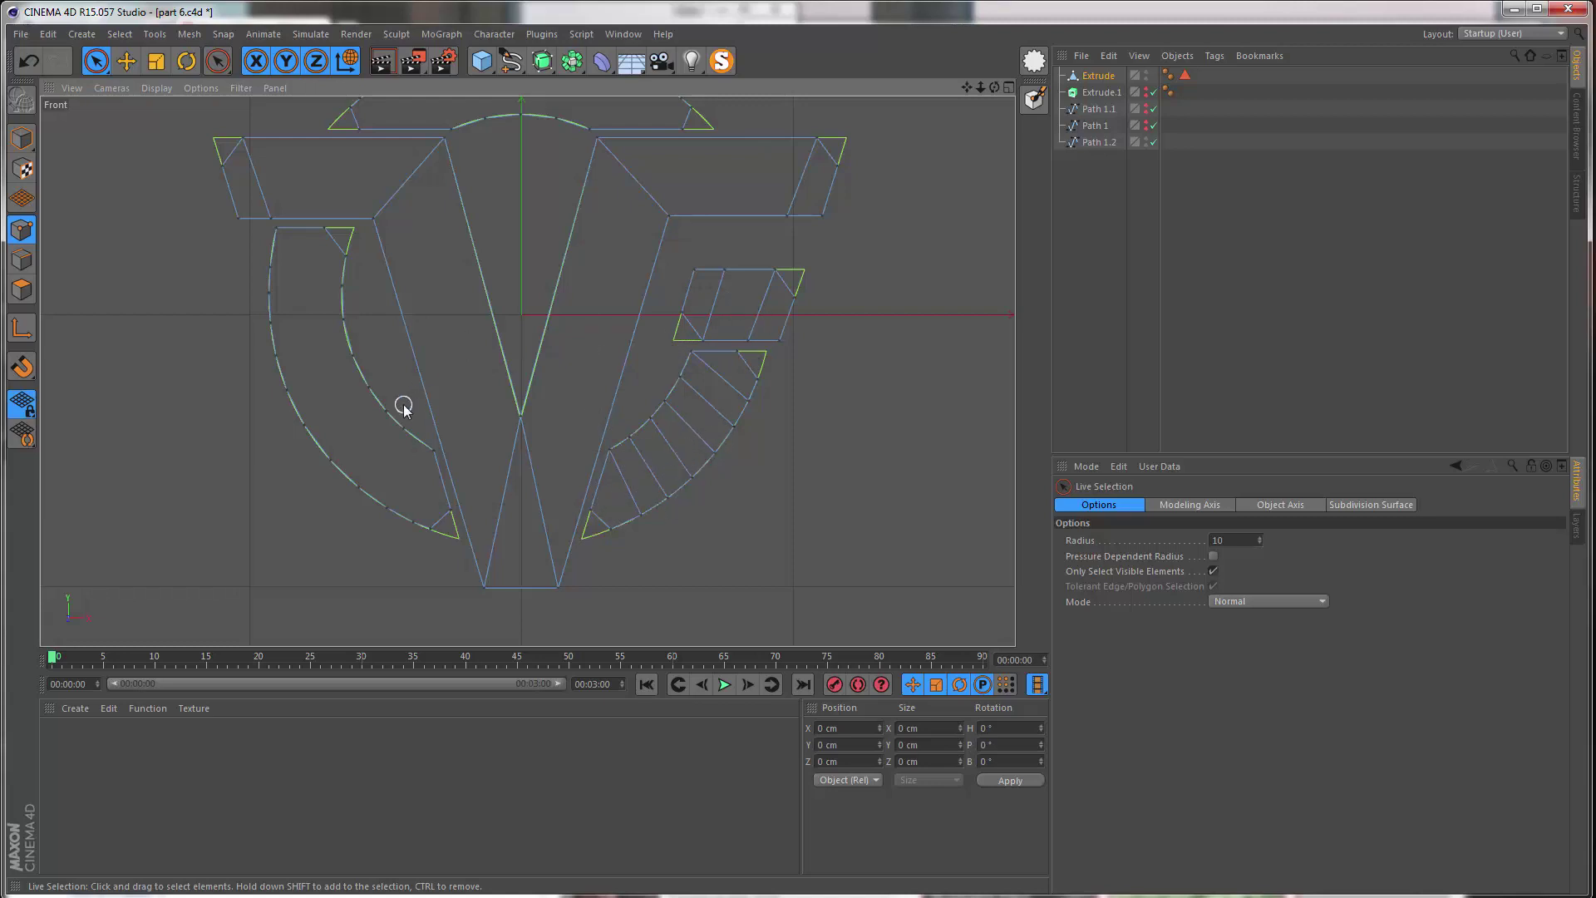
{"action": "middle_click_drag", "start_coordinate": [403, 405], "coordinate": [534, 459], "text": "alt"}
{"action": "right_click_drag", "start_coordinate": [514, 465], "coordinate": [530, 453], "text": "alt"}
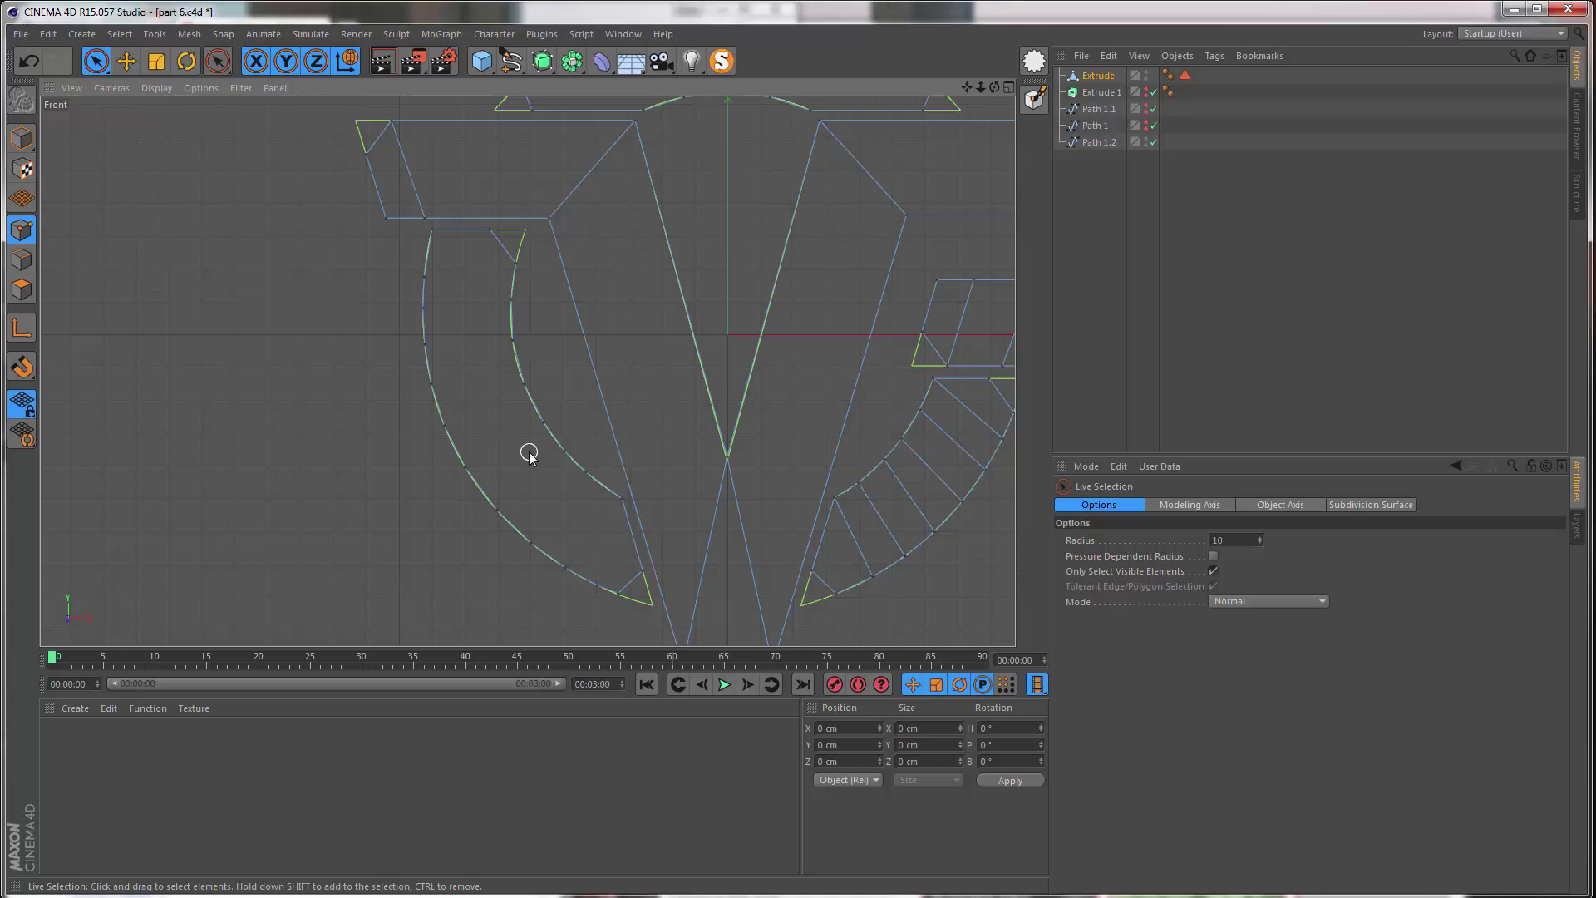
{"action": "key", "text": "k"}
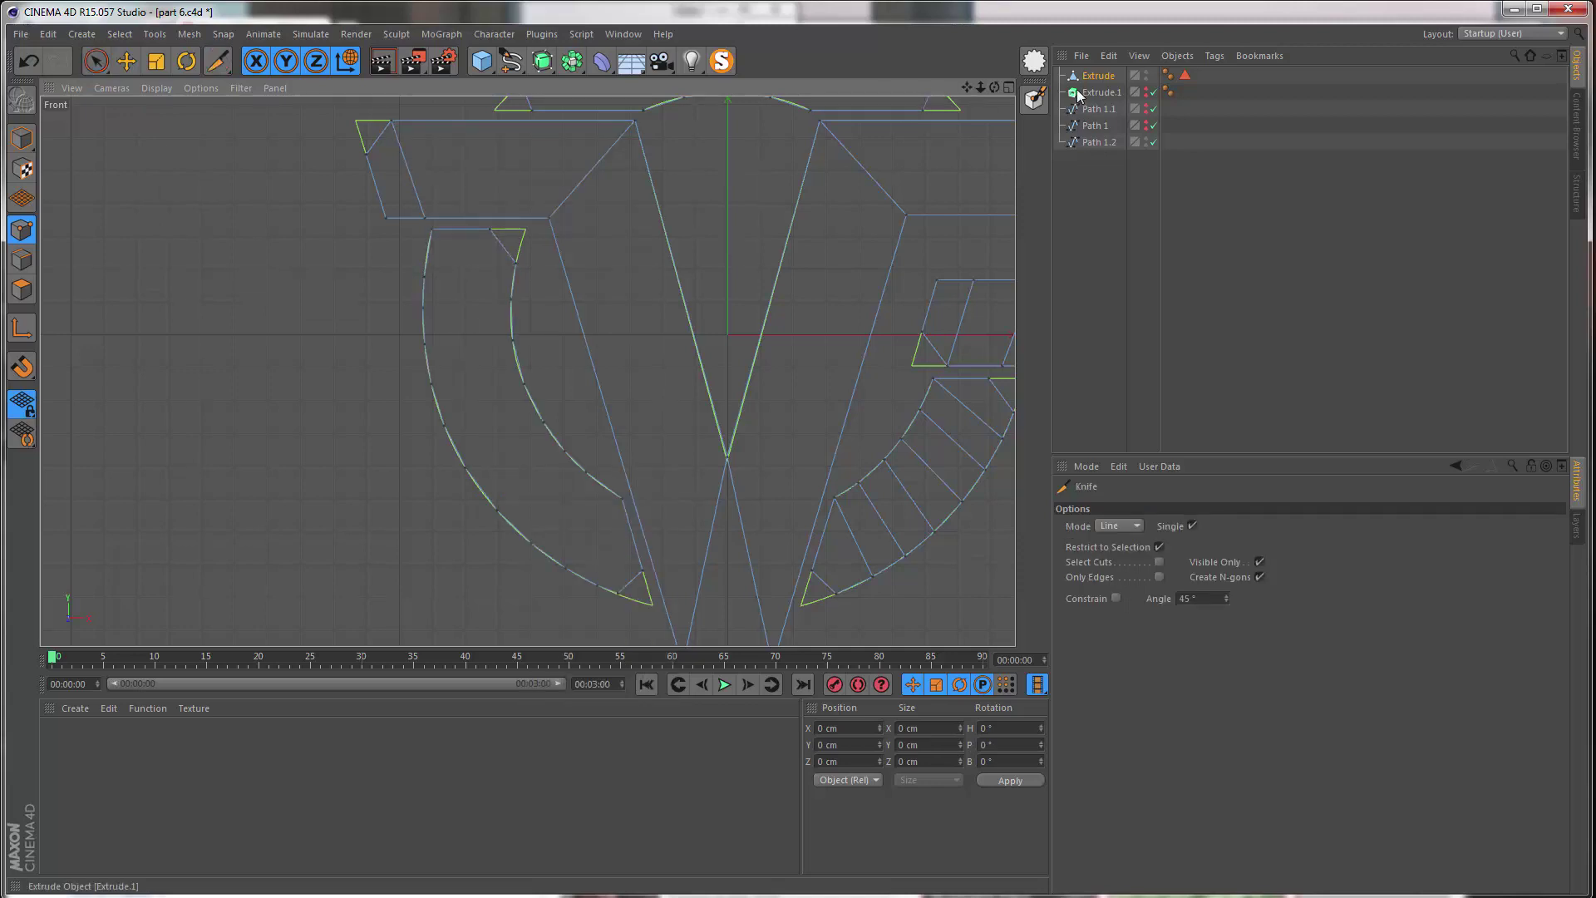
{"action": "left_click", "coordinate": [725, 64]}
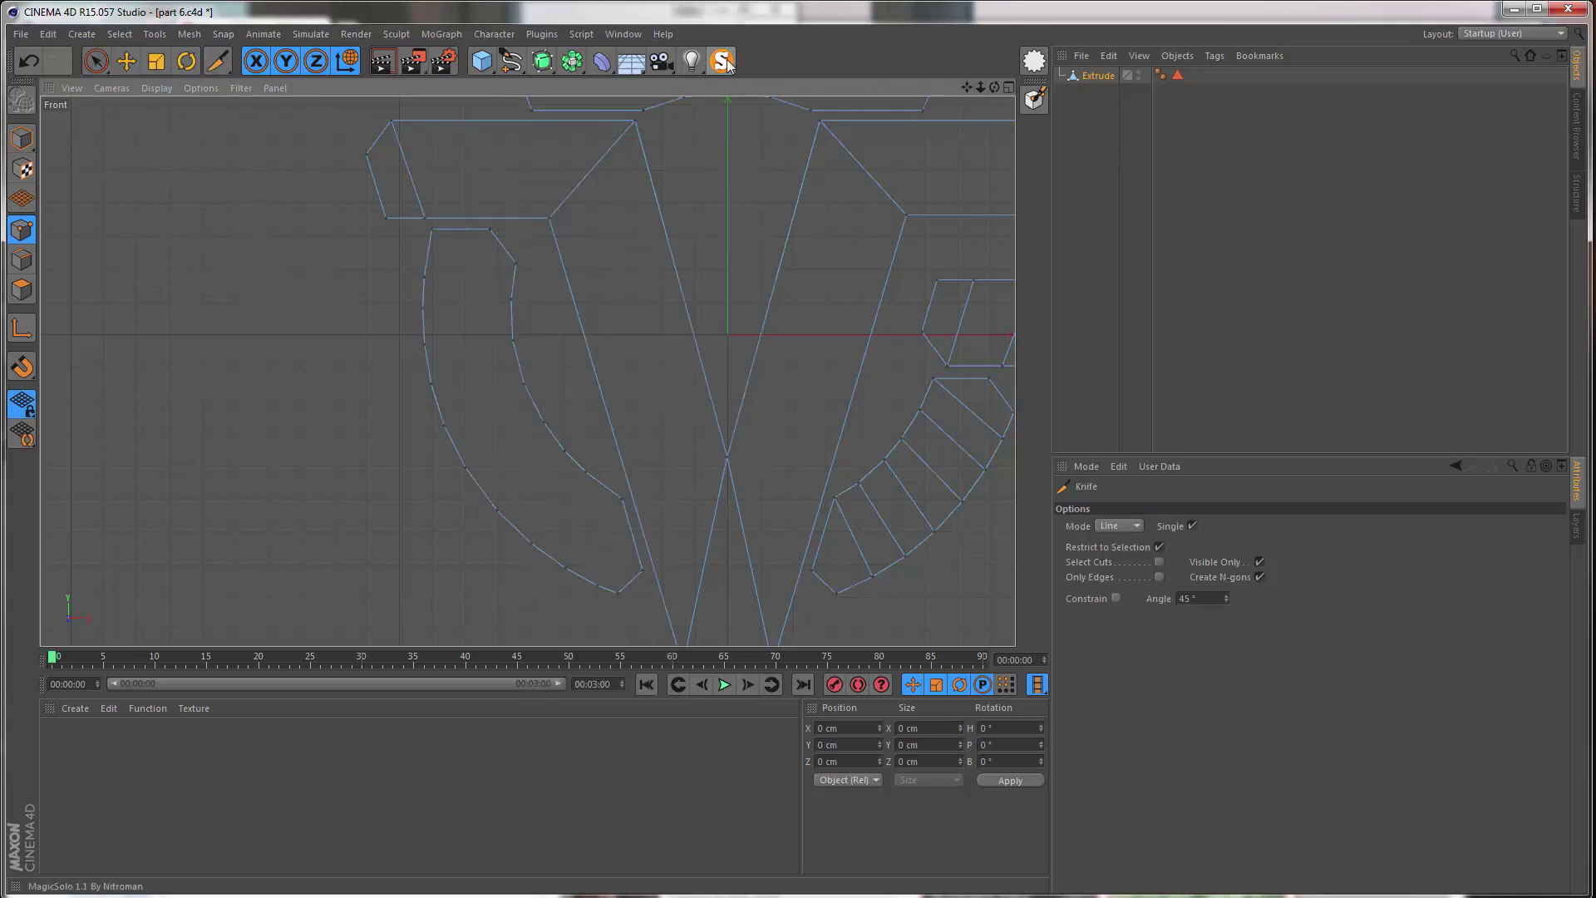
- Knife-cut horizontally across the top of the left arc from its upper inner corner point to the outer edge
{"action": "middle_click_drag", "start_coordinate": [510, 381], "coordinate": [561, 435], "text": "alt"}
{"action": "right_click_drag", "start_coordinate": [494, 300], "coordinate": [574, 291], "text": "alt"}
{"action": "middle_click_drag", "start_coordinate": [574, 292], "coordinate": [572, 306], "text": "alt"}
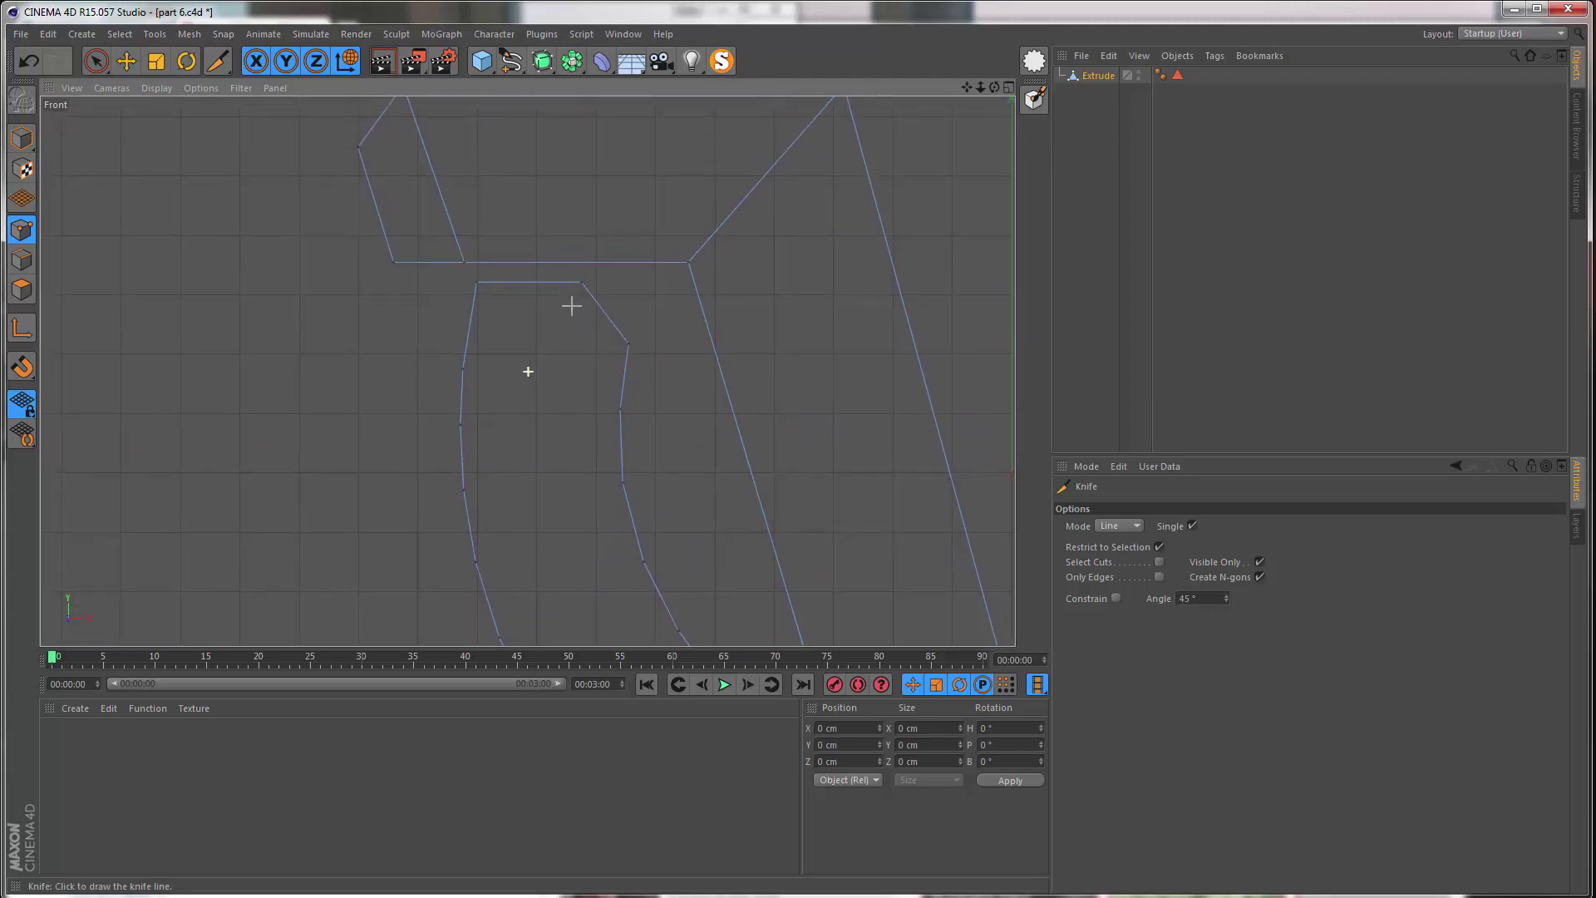
{"action": "left_click", "coordinate": [629, 343]}
{"action": "left_click", "coordinate": [397, 330], "text": "shift"}
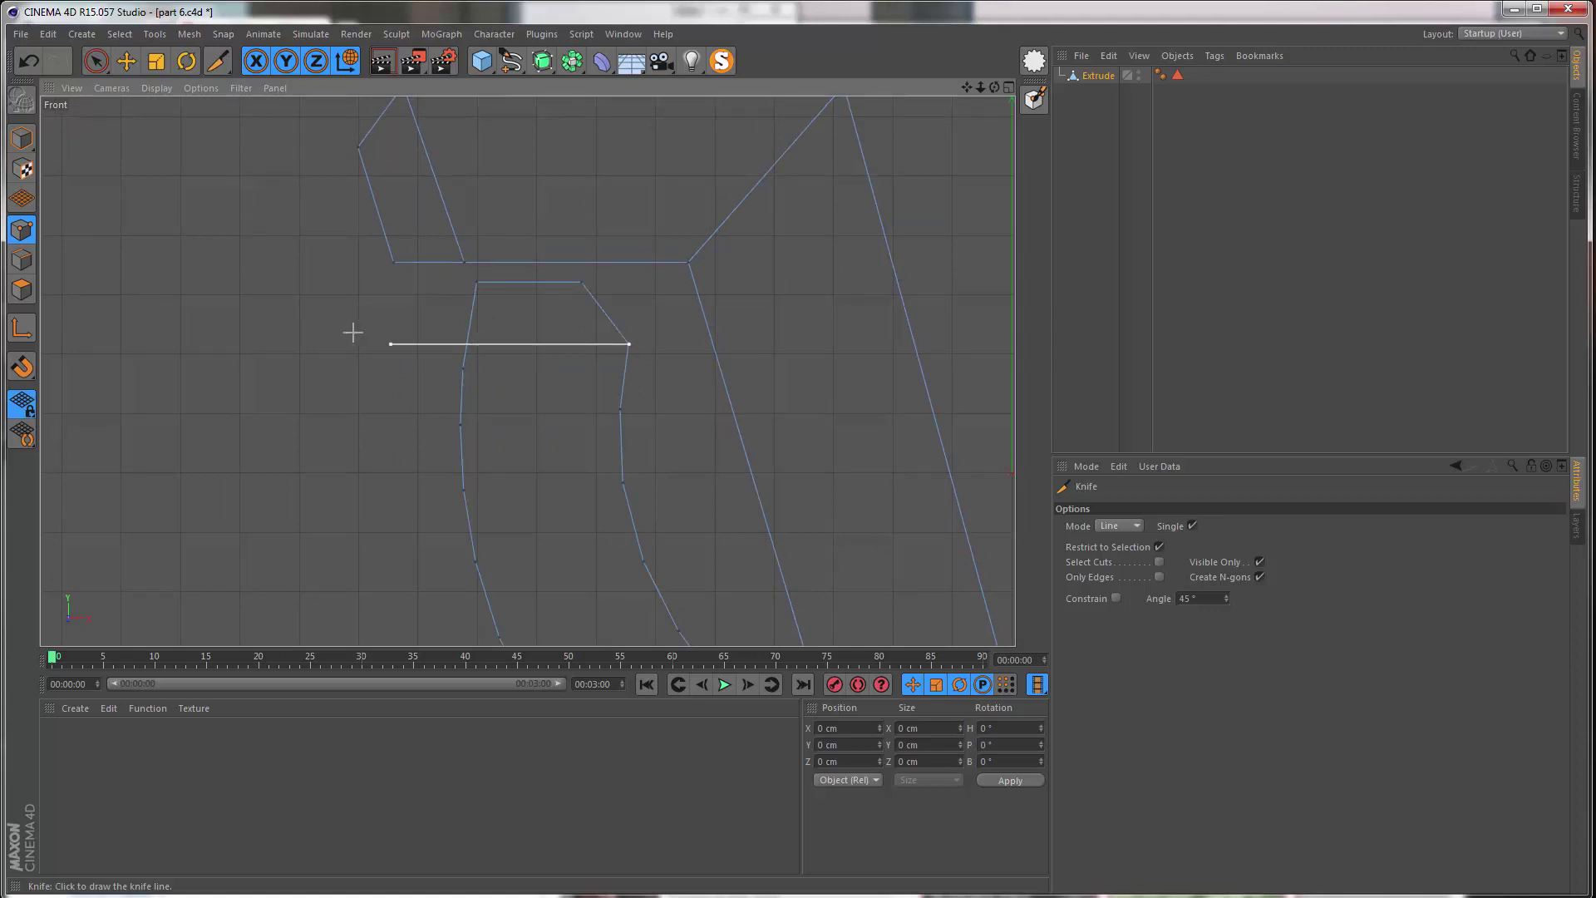
{"action": "mouse_move", "coordinate": [385, 344]}
{"action": "left_mouse_down"}
{"action": "mouse_move", "coordinate": [264, 344]}
{"action": "mouse_move", "coordinate": [540, 335]}
{"action": "mouse_move", "coordinate": [396, 335]}
{"action": "left_mouse_up"}
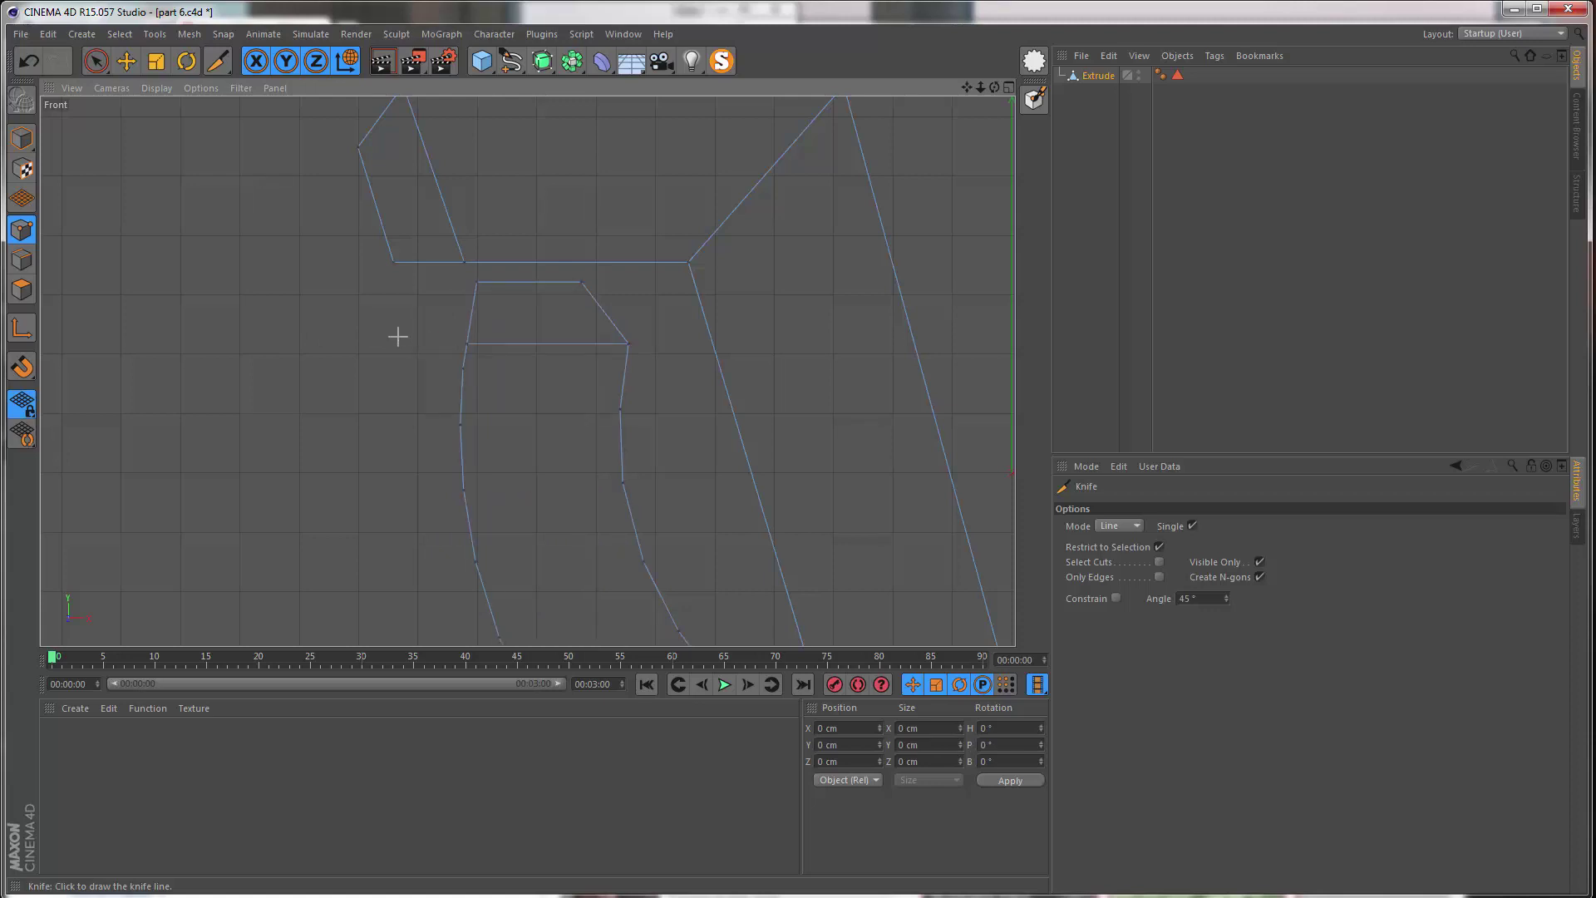
{"action": "middle_click_drag", "start_coordinate": [540, 464], "coordinate": [392, 207], "text": "alt"}
{"action": "scroll", "coordinate": [524, 345], "scroll_direction": "down", "scroll_amount": 3}
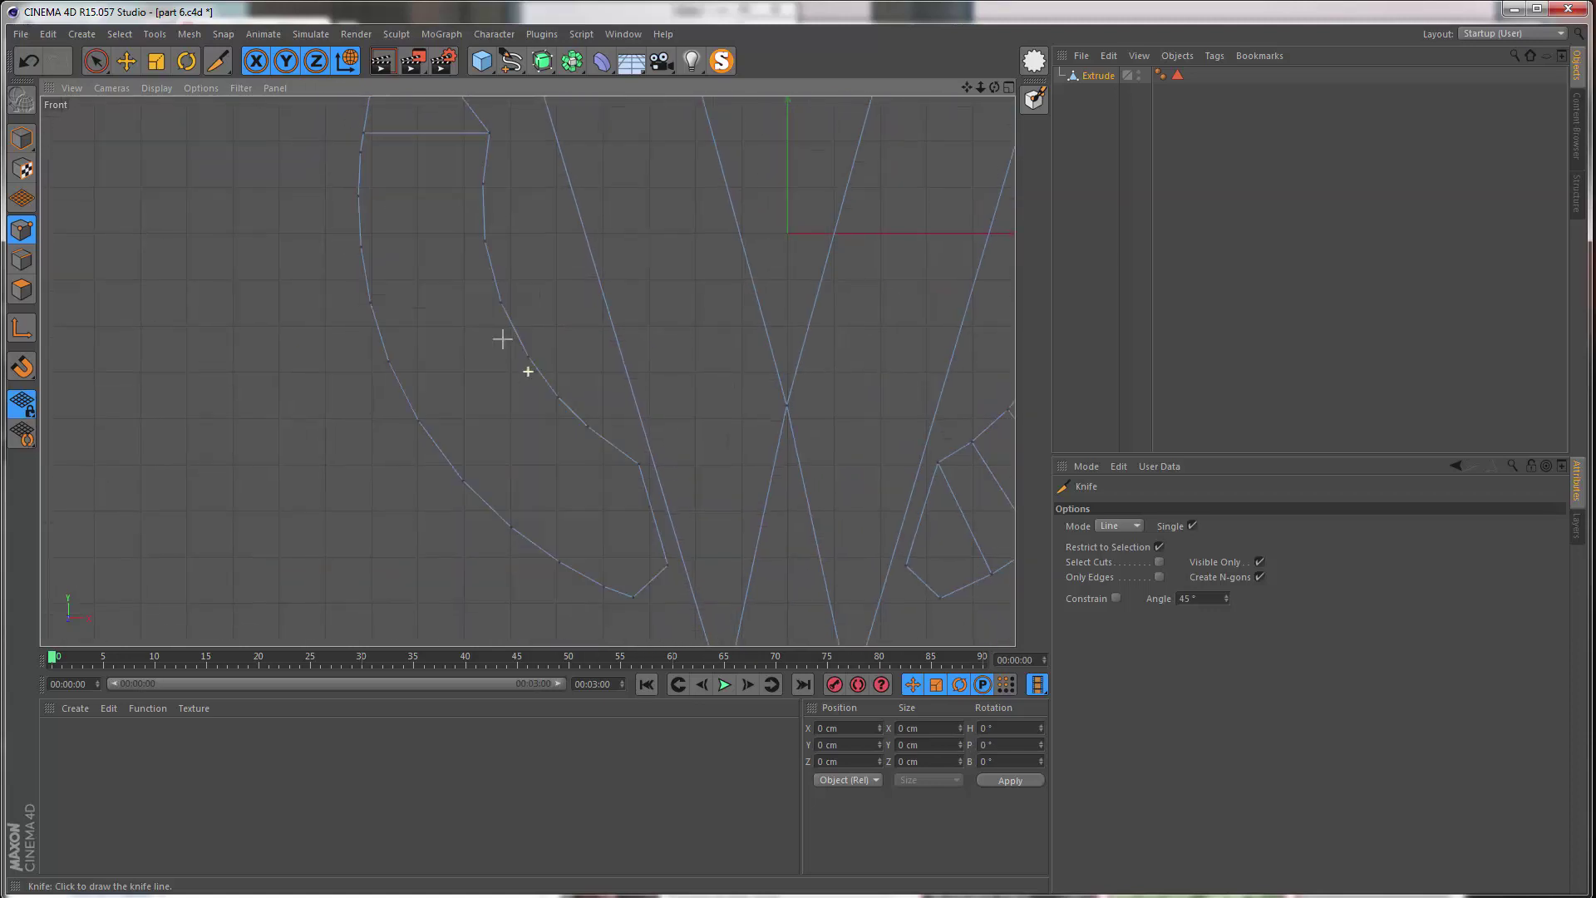
- Knife-cut across the lower half of the left arc, connecting each inner edge point with its opposite outer point
{"action": "key", "text": "ctrl+z"}
{"action": "middle_click_drag", "start_coordinate": [532, 416], "coordinate": [540, 357], "text": "alt"}
{"action": "middle_click_drag", "start_coordinate": [657, 401], "coordinate": [712, 396], "text": "alt"}
{"action": "scroll", "coordinate": [712, 397], "scroll_direction": "up", "scroll_amount": 1}
{"action": "left_click_drag", "start_coordinate": [711, 395], "coordinate": [550, 571]}
{"action": "scroll", "coordinate": [643, 529], "scroll_direction": "up", "scroll_amount": 2}
{"action": "scroll", "coordinate": [643, 529], "scroll_direction": "down", "scroll_amount": 2}
{"action": "left_click_drag", "start_coordinate": [596, 437], "coordinate": [500, 524]}
{"action": "left_click_drag", "start_coordinate": [566, 397], "coordinate": [454, 463]}
{"action": "left_click_drag", "start_coordinate": [537, 341], "coordinate": [423, 401]}
- Make two nearly horizontal knife cuts across the upper part of the left arc from its inner edge points
{"action": "middle_click_drag", "start_coordinate": [499, 307], "coordinate": [515, 358], "text": "alt"}
{"action": "left_click_drag", "start_coordinate": [537, 329], "coordinate": [410, 335]}
{"action": "left_click_drag", "start_coordinate": [535, 270], "coordinate": [407, 270]}
- Knife-cut from the remaining unconnected outer point at the left arc's middle across to the inner edge
{"action": "mouse_move", "coordinate": [599, 356]}
{"action": "middle_mouse_down", "text": "alt"}
{"action": "mouse_move", "coordinate": [631, 246]}
{"action": "mouse_move", "coordinate": [615, 352]}
{"action": "middle_mouse_up", "text": "alt"}
{"action": "right_click_drag", "start_coordinate": [534, 319], "coordinate": [603, 299], "text": "alt"}
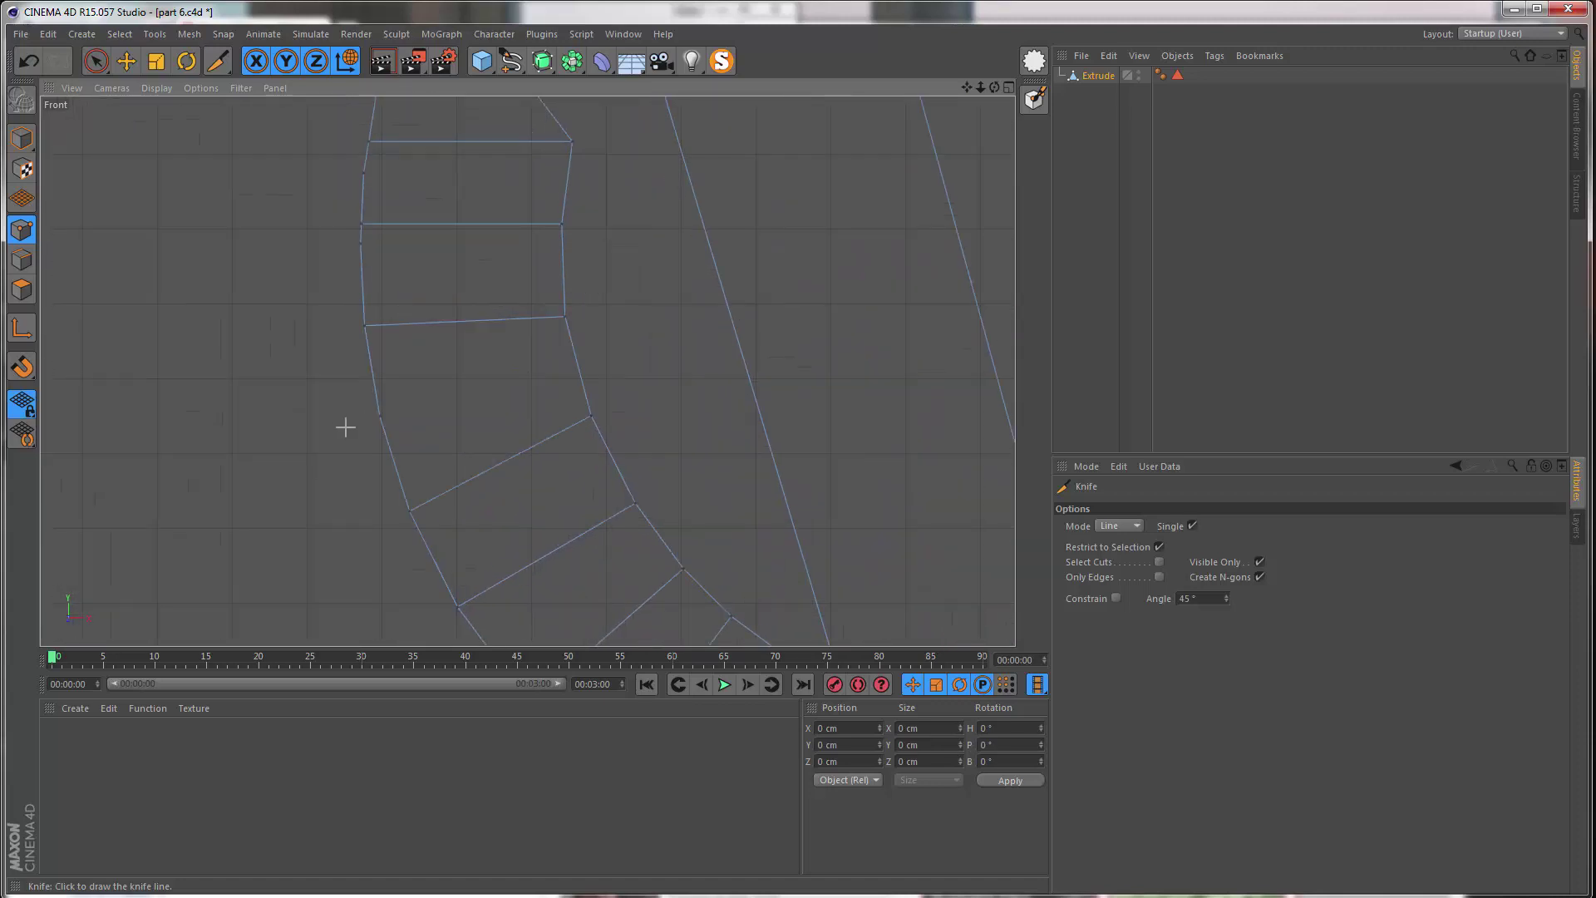
{"action": "left_click_drag", "start_coordinate": [380, 415], "coordinate": [634, 348]}
{"action": "right_click_drag", "start_coordinate": [623, 359], "coordinate": [634, 322], "text": "alt"}
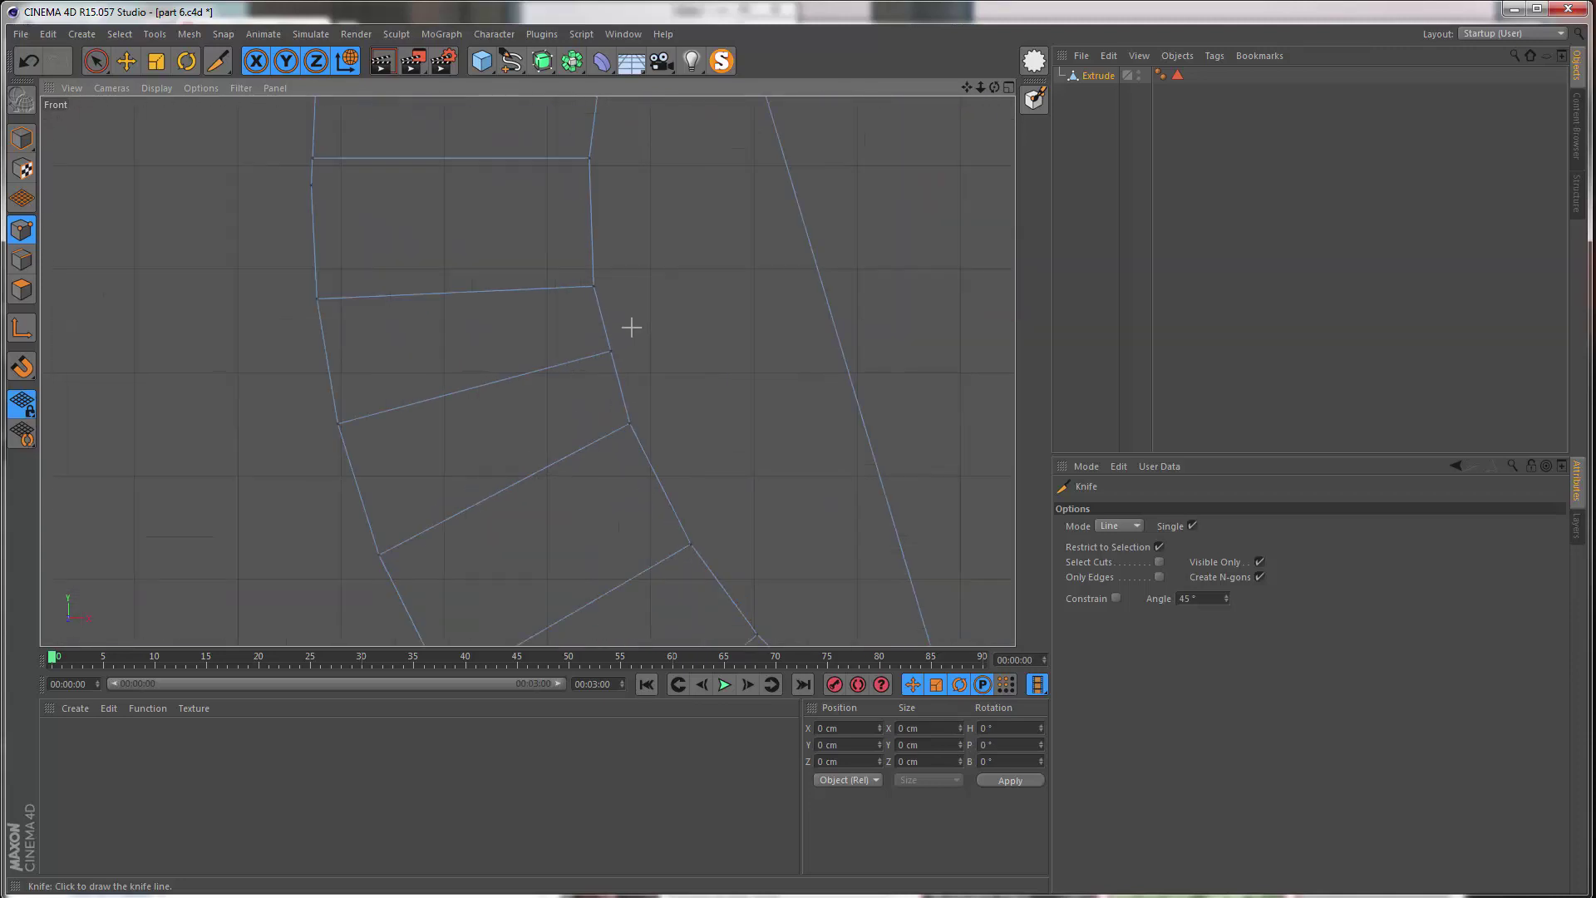
{"action": "middle_click_drag", "start_coordinate": [620, 389], "coordinate": [614, 311], "text": "alt"}
{"action": "right_click_drag", "start_coordinate": [616, 314], "coordinate": [584, 359], "text": "alt"}
{"action": "middle_click_drag", "start_coordinate": [584, 363], "coordinate": [604, 425], "text": "alt"}
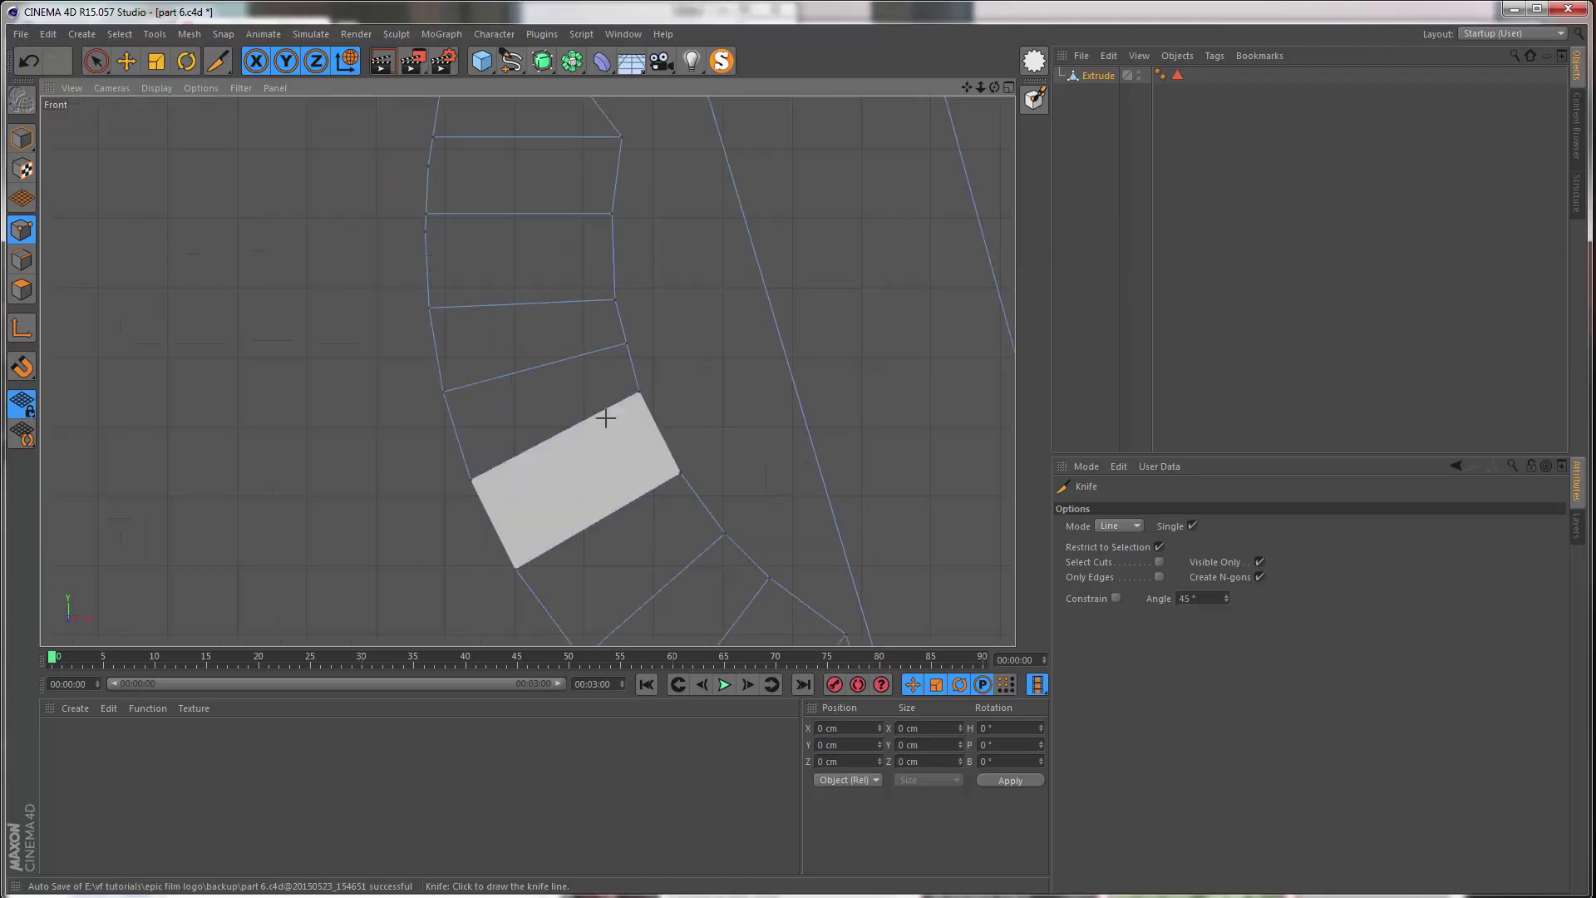
- Delete the two leftover unconnected points on the upper outer edge of the left arc
{"action": "middle_click_drag", "start_coordinate": [598, 282], "coordinate": [608, 413], "text": "alt"}
{"action": "scroll", "coordinate": [457, 387], "scroll_direction": "up", "scroll_amount": 2}
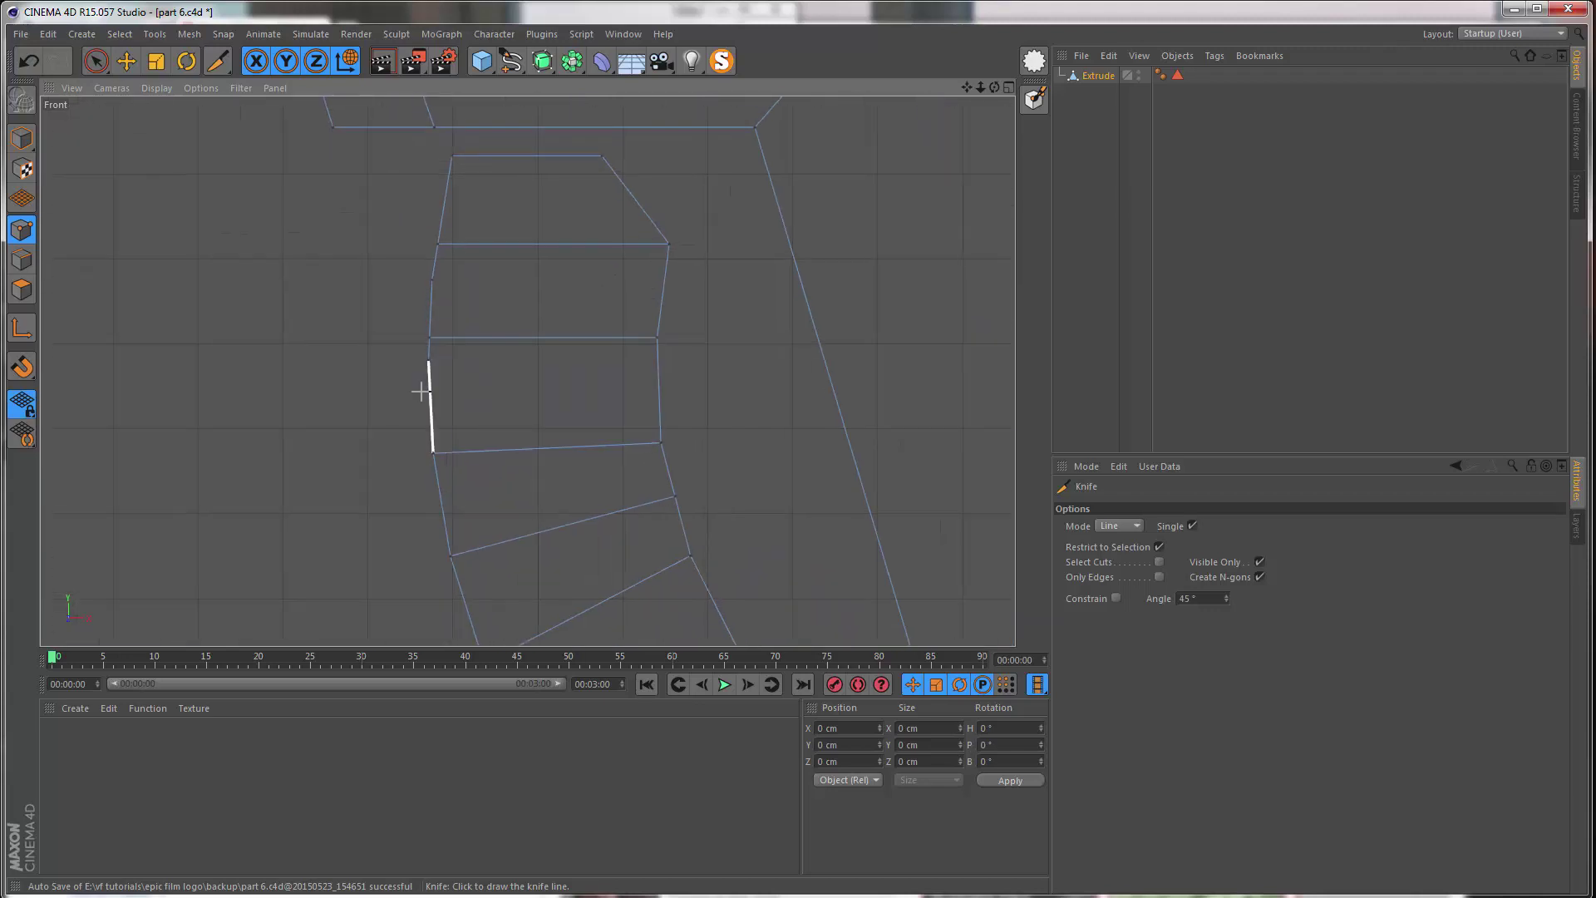
{"action": "scroll", "coordinate": [432, 391], "scroll_direction": "down", "scroll_amount": 4}
{"action": "mouse_move", "coordinate": [433, 390]}
{"action": "middle_mouse_down", "text": "alt"}
{"action": "mouse_move", "coordinate": [378, 302]}
{"action": "mouse_move", "coordinate": [410, 409]}
{"action": "middle_mouse_up", "text": "alt"}
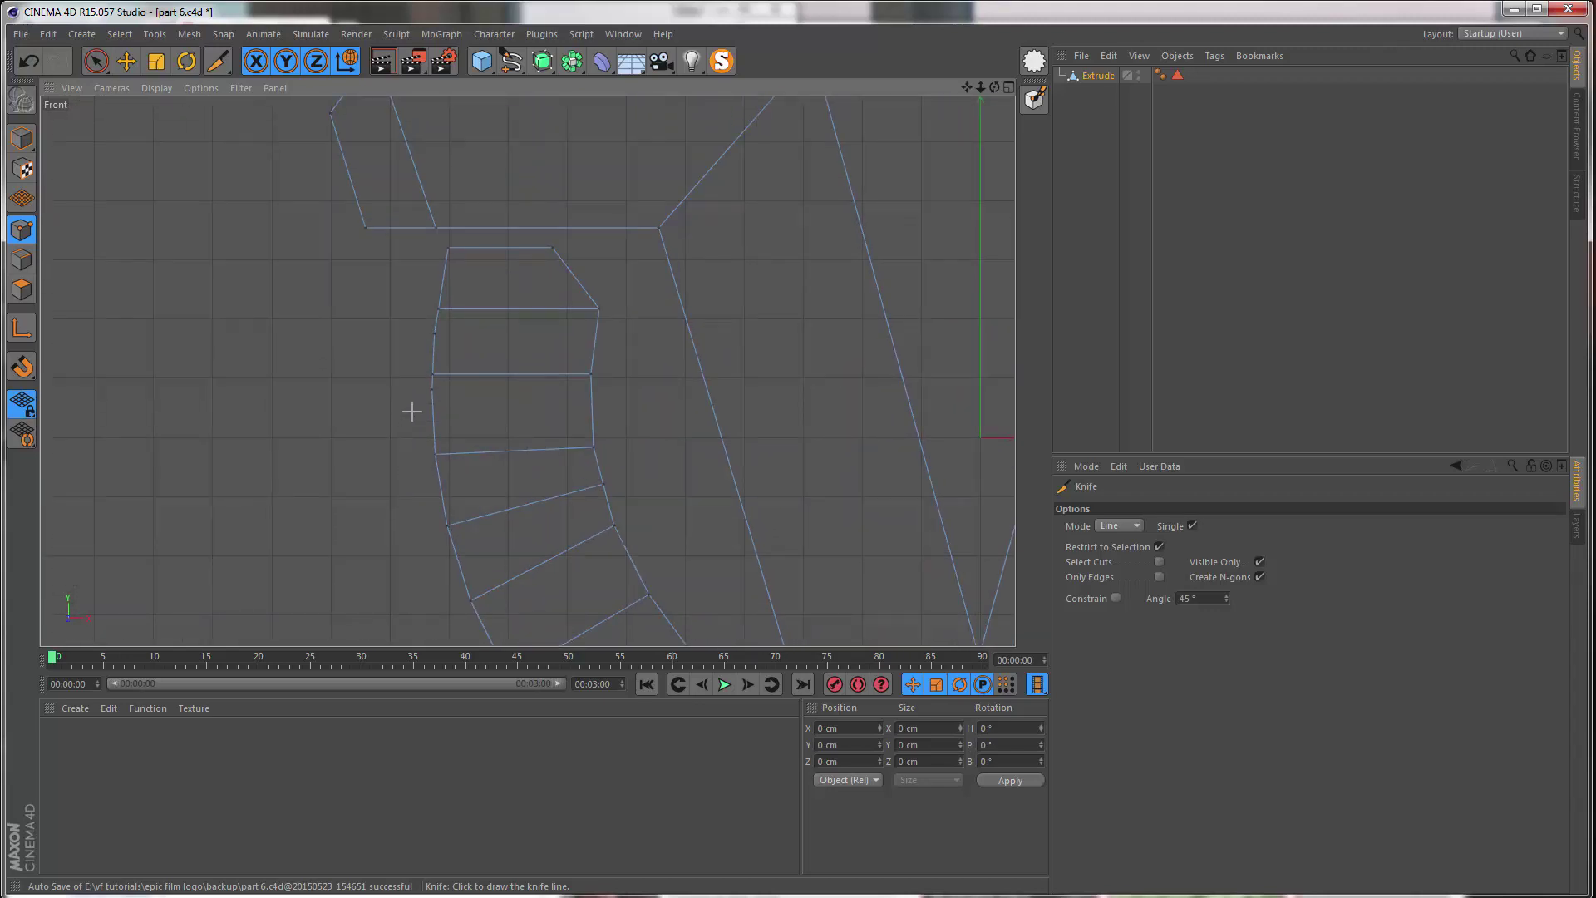
{"action": "scroll", "coordinate": [410, 410], "scroll_direction": "up", "scroll_amount": 5}
{"action": "key", "text": "space"}
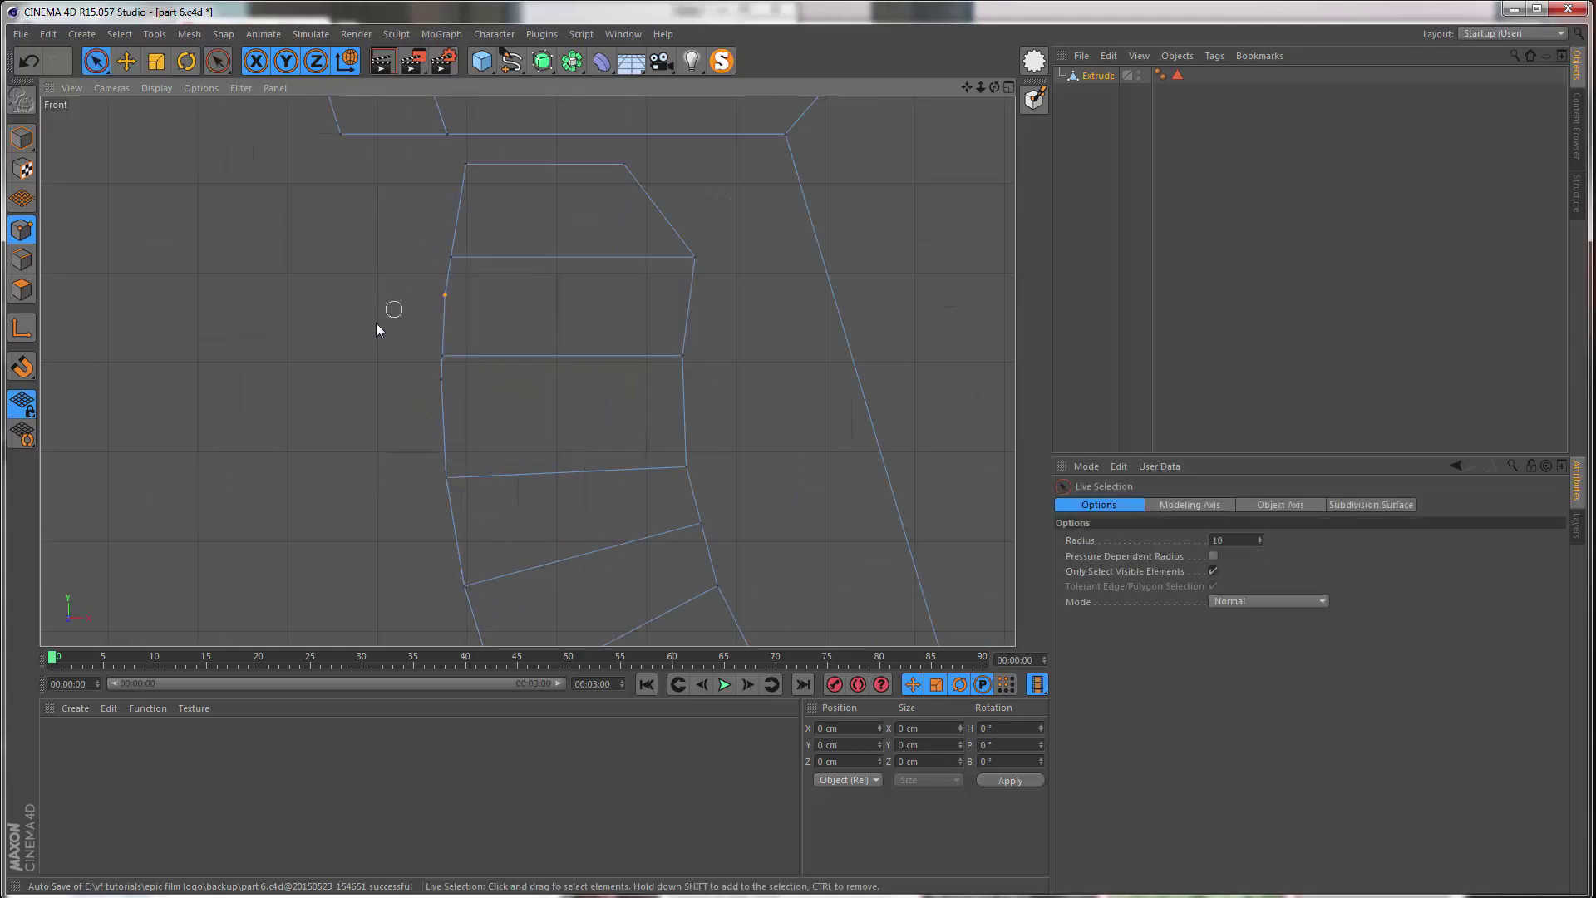
{"action": "left_click", "coordinate": [445, 378], "text": "shift"}
{"action": "left_click", "coordinate": [735, 258]}
{"action": "scroll", "coordinate": [734, 251], "scroll_direction": "down", "scroll_amount": 5}
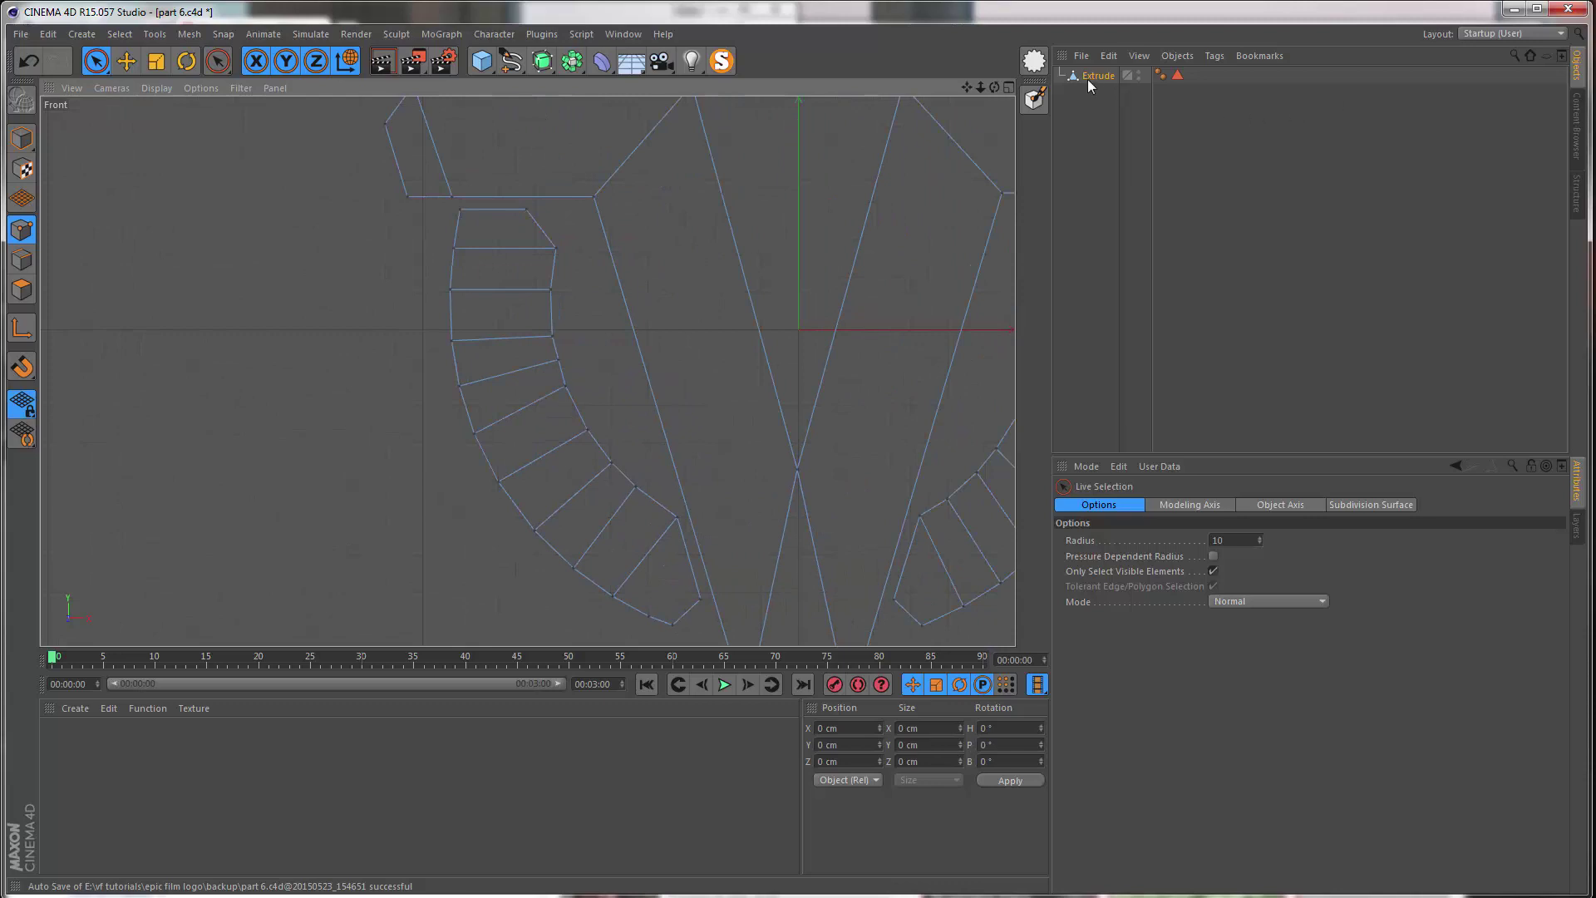
- Show the hidden outline spline again and move two inner-edge points at the left arc's middle onto it
{"action": "left_click", "coordinate": [725, 64]}
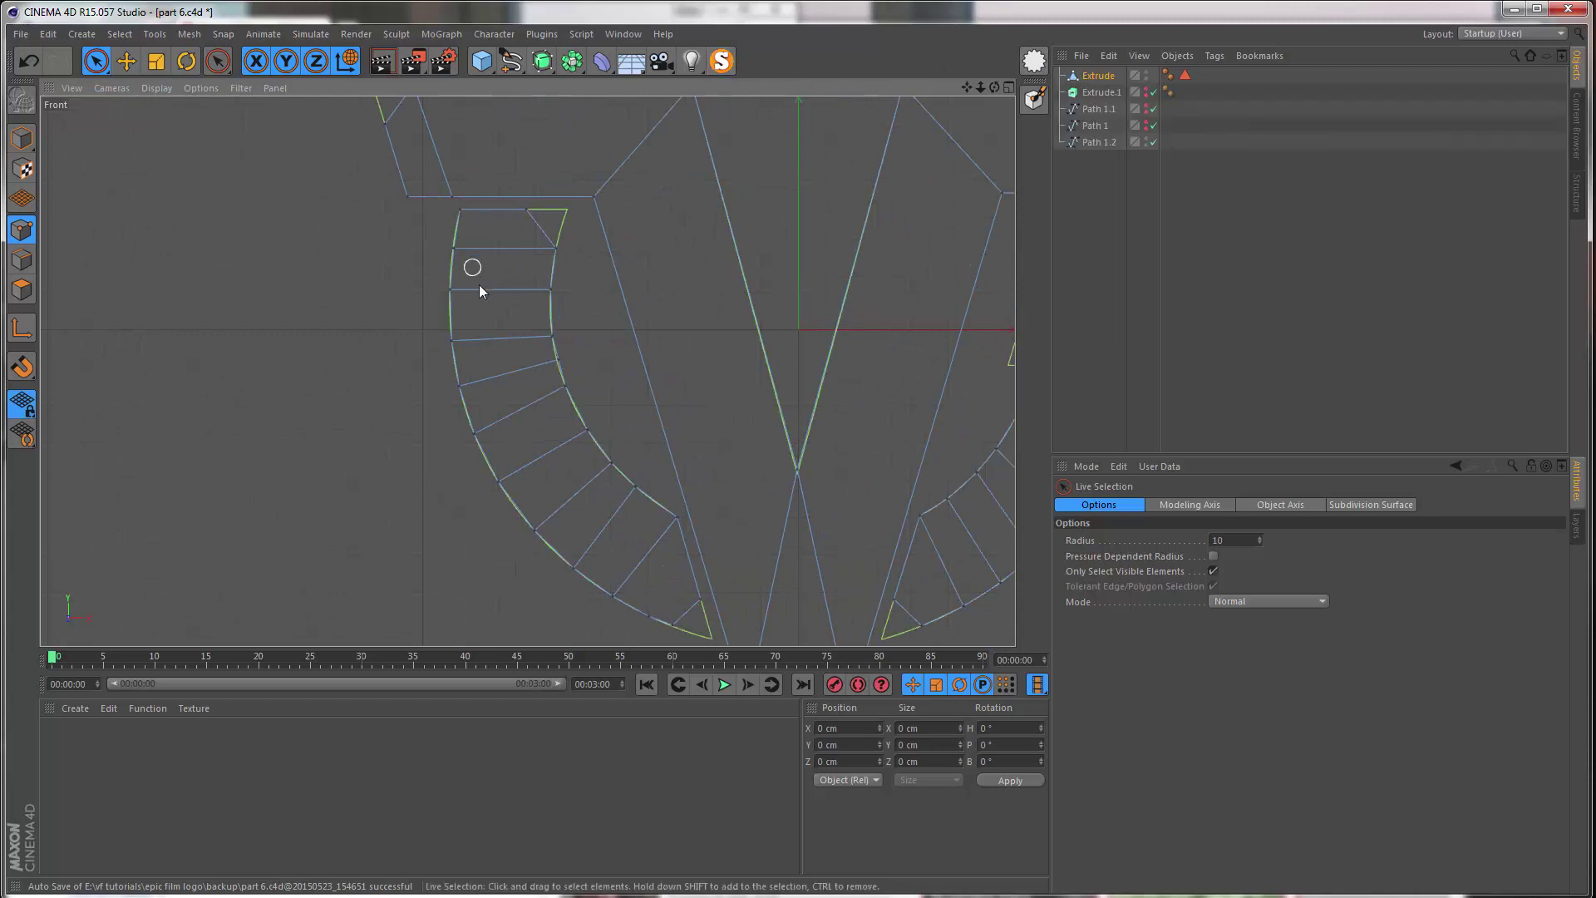
{"action": "scroll", "coordinate": [565, 460], "scroll_direction": "up", "scroll_amount": 1}
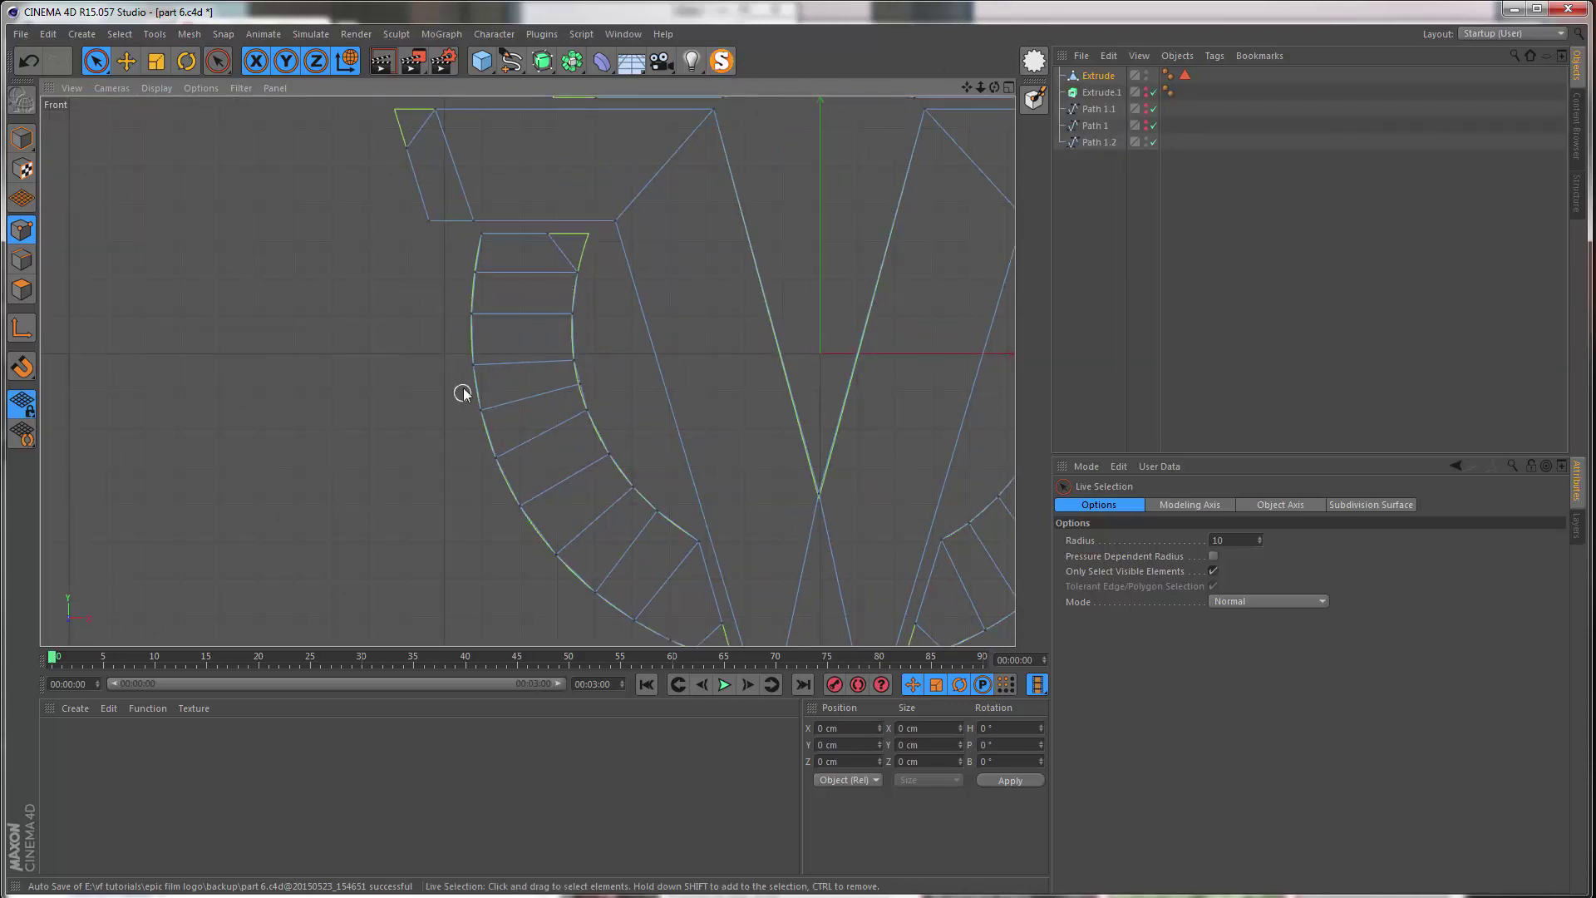
{"action": "scroll", "coordinate": [465, 382], "scroll_direction": "up", "scroll_amount": 5}
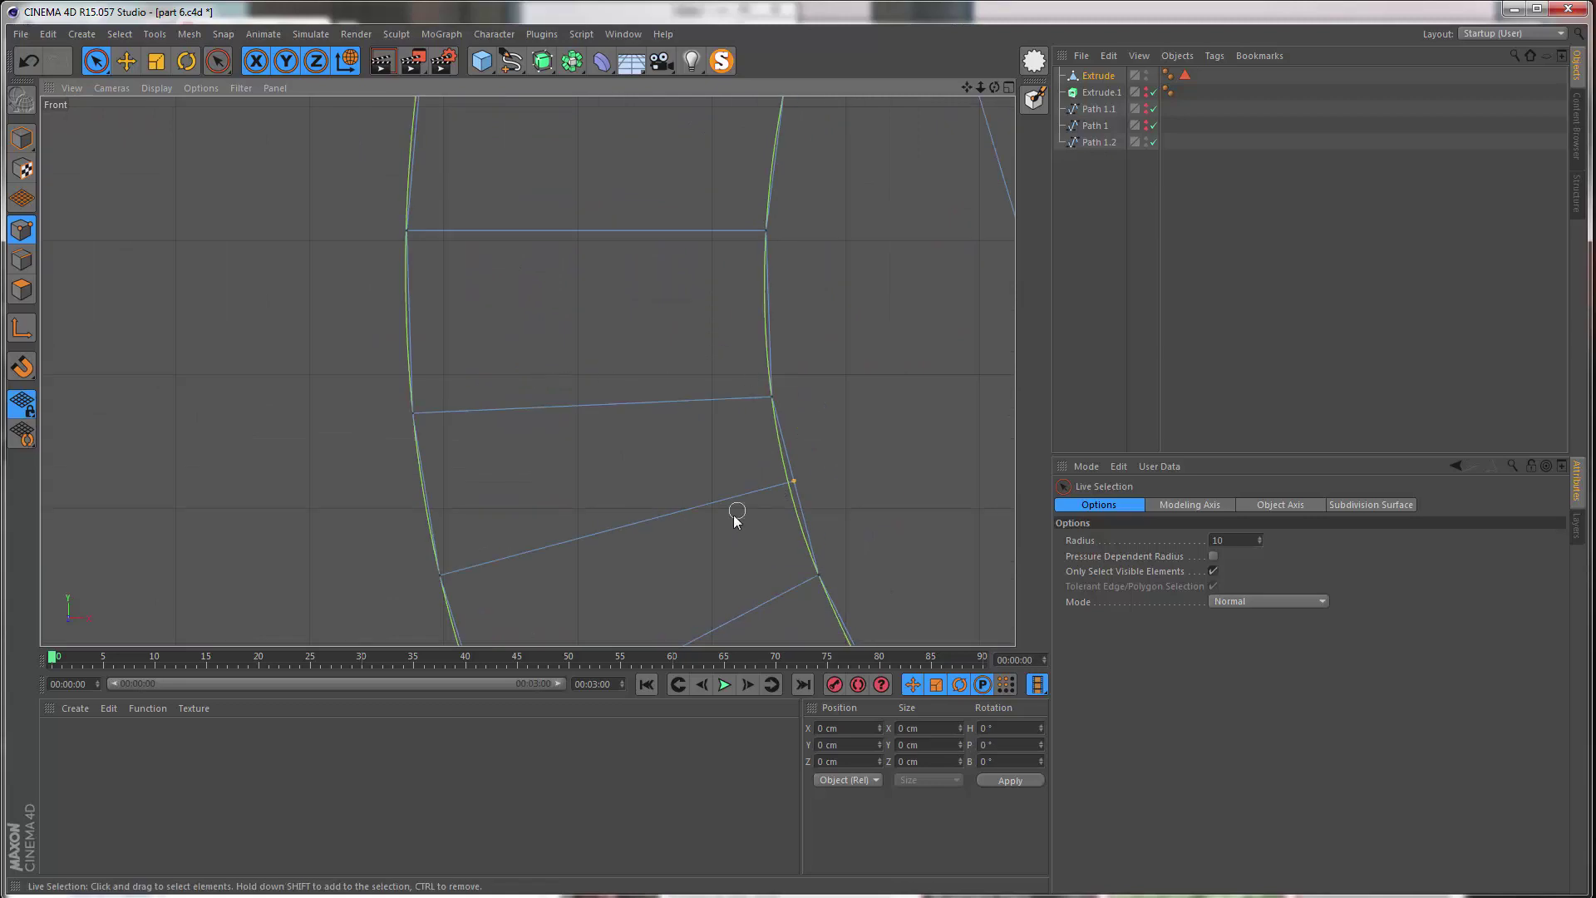
{"action": "middle_click_drag", "start_coordinate": [736, 515], "coordinate": [753, 364], "text": "alt"}
{"action": "left_click", "coordinate": [717, 257]}
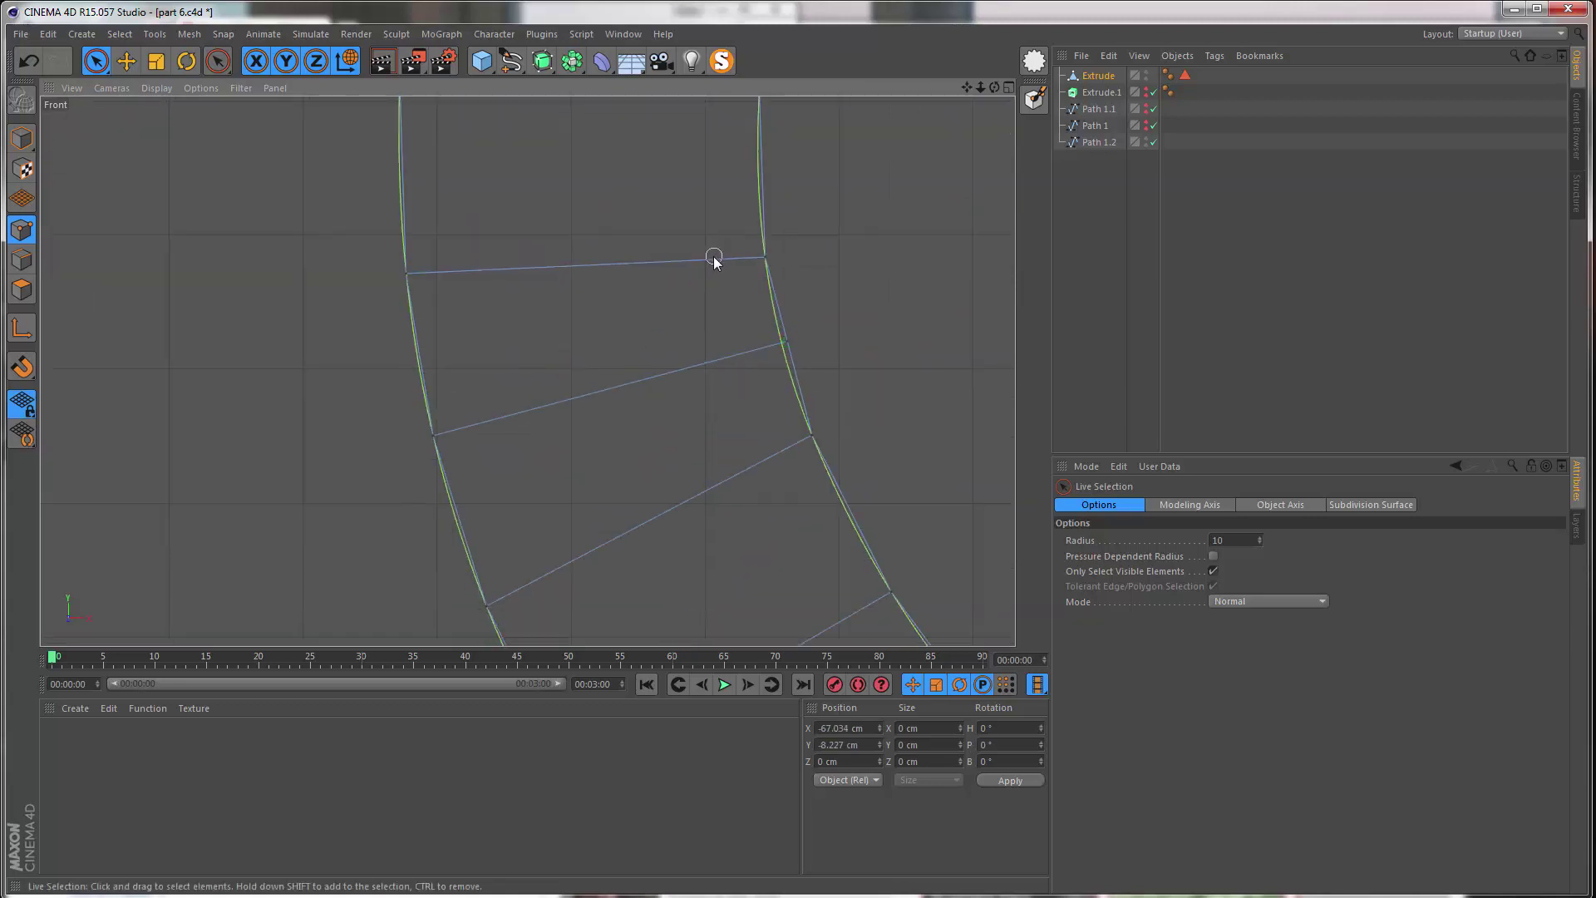
{"action": "left_click", "coordinate": [786, 343]}
{"action": "scroll", "coordinate": [771, 363], "scroll_direction": "up", "scroll_amount": 4}
{"action": "left_click_drag", "start_coordinate": [716, 255], "coordinate": [707, 257]}
{"action": "scroll", "coordinate": [768, 524], "scroll_direction": "down", "scroll_amount": 5}
{"action": "middle_click_drag", "start_coordinate": [769, 529], "coordinate": [668, 364], "text": "alt"}
{"action": "left_click", "coordinate": [704, 324]}
{"action": "left_click_drag", "start_coordinate": [625, 241], "coordinate": [618, 242]}
- Delete the extra outer point near the left arc's lower tip and move the tip's outer corner point onto the spline
{"action": "scroll", "coordinate": [574, 582], "scroll_direction": "down", "scroll_amount": 2}
{"action": "middle_click_drag", "start_coordinate": [571, 623], "coordinate": [546, 431], "text": "alt"}
{"action": "middle_click_drag", "start_coordinate": [983, 506], "coordinate": [752, 402], "text": "alt"}
{"action": "middle_click_drag", "start_coordinate": [692, 553], "coordinate": [708, 501], "text": "alt"}
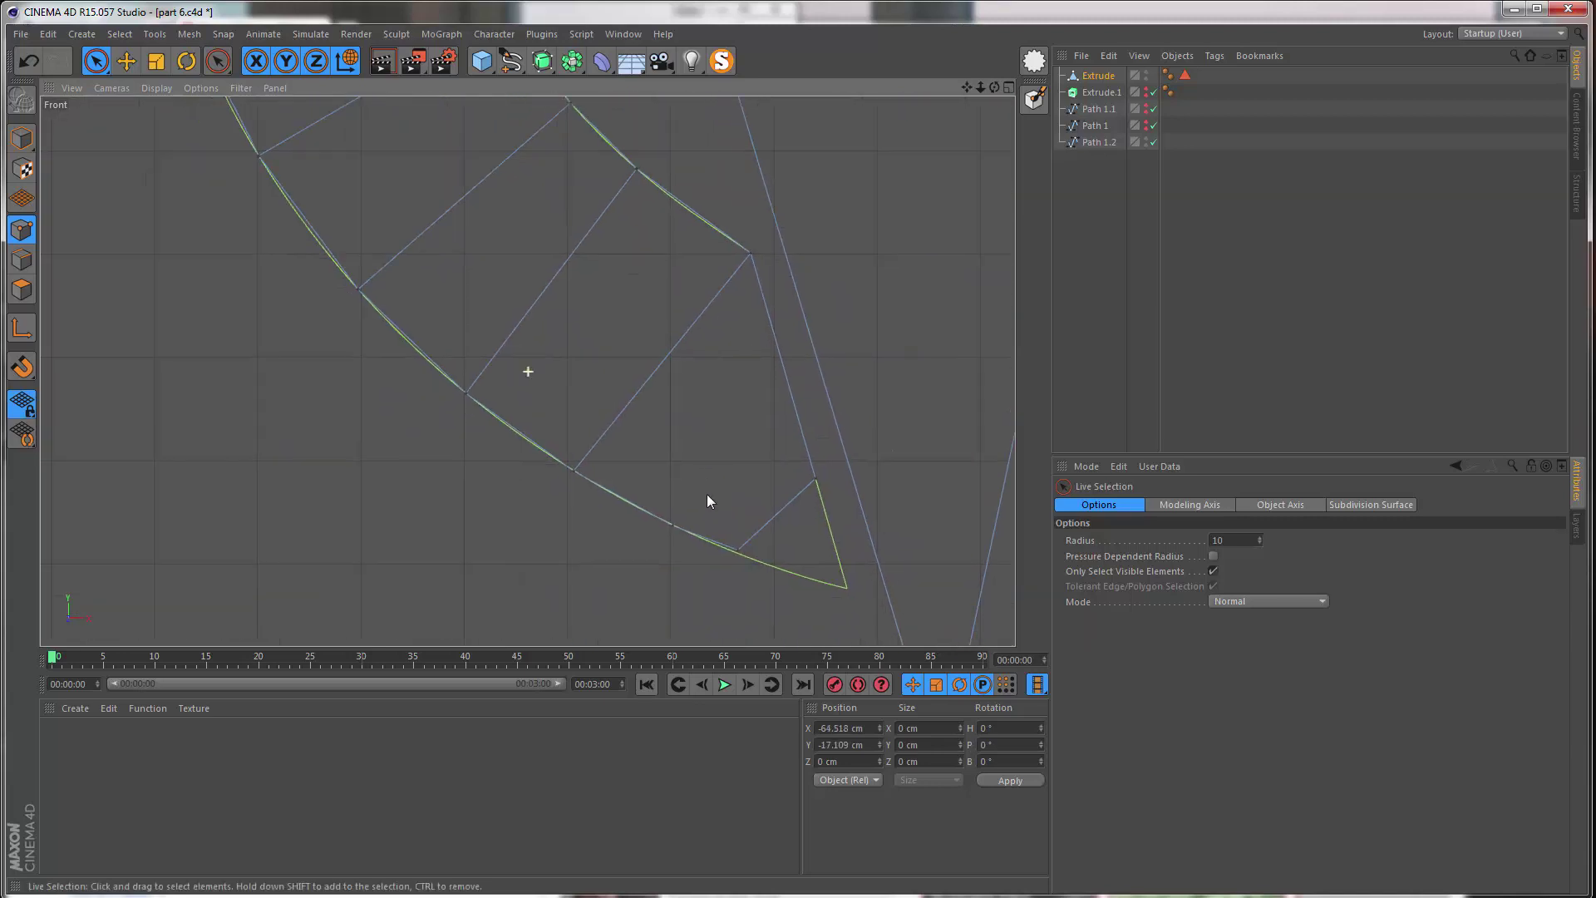
{"action": "left_click", "coordinate": [746, 565]}
{"action": "left_click", "coordinate": [687, 492]}
{"action": "key", "text": "Delete"}
{"action": "left_click", "coordinate": [735, 551]}
{"action": "left_click_drag", "start_coordinate": [733, 447], "coordinate": [724, 459]}
{"action": "left_click", "coordinate": [685, 450]}
- Slide the outer point of the left arc's lowest cut along the spline towards the tip
{"action": "right_click_drag", "start_coordinate": [686, 427], "coordinate": [591, 416], "text": "alt"}
{"action": "middle_click_drag", "start_coordinate": [591, 415], "coordinate": [633, 456], "text": "alt"}
{"action": "right_click_drag", "start_coordinate": [651, 470], "coordinate": [640, 480], "text": "alt"}
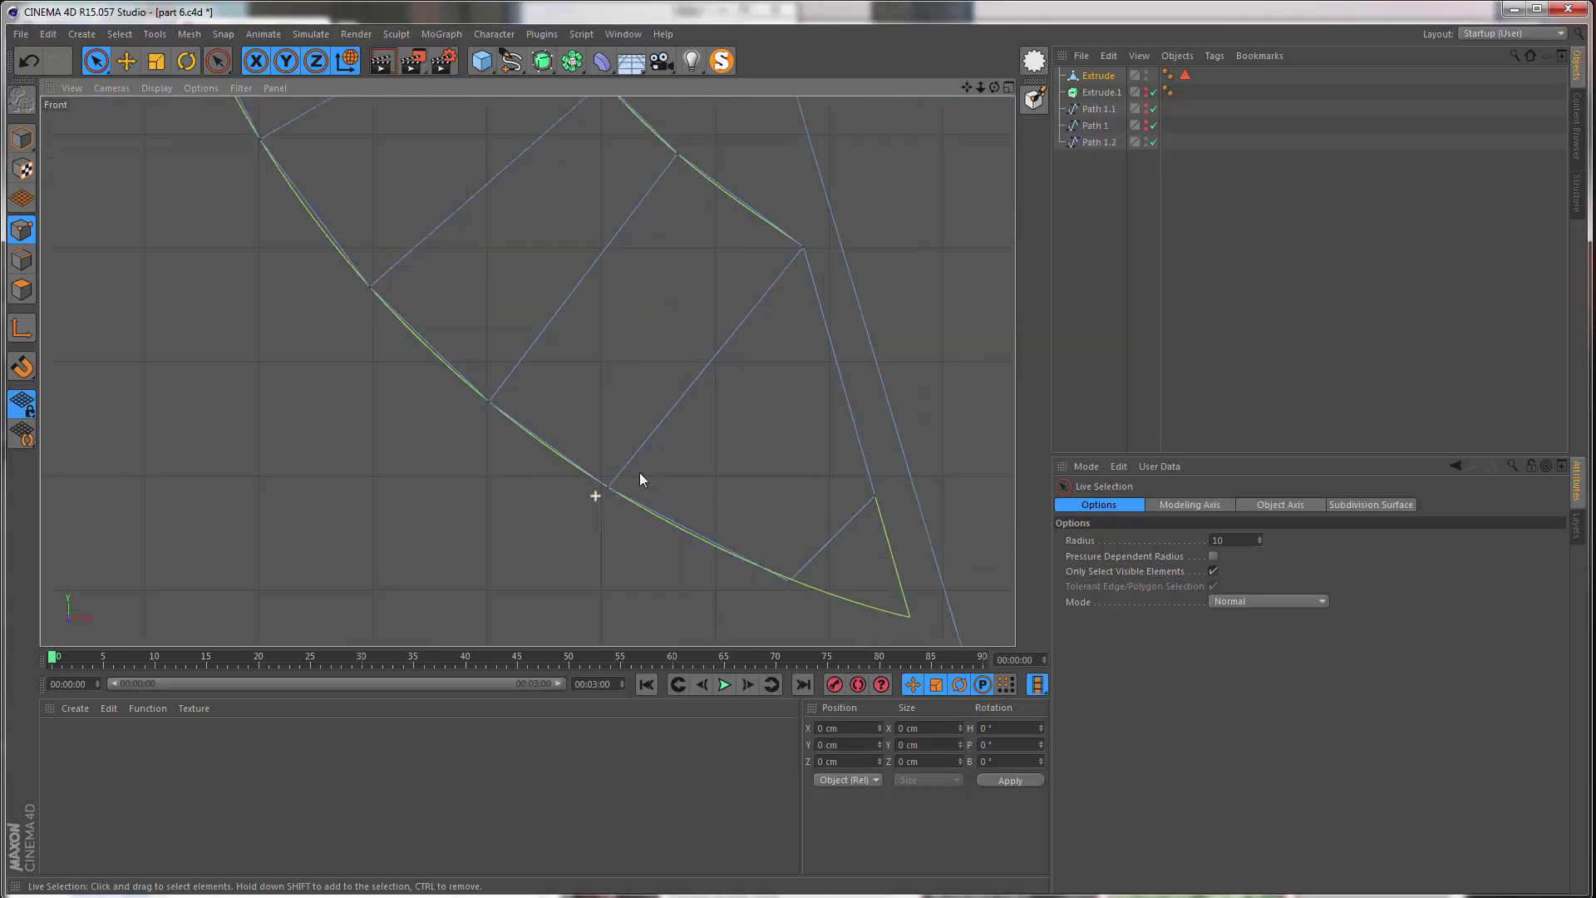
{"action": "left_click", "coordinate": [619, 499]}
{"action": "left_click_drag", "start_coordinate": [527, 403], "coordinate": [565, 421]}
- Nudge the inner-edge point of the left arc's second-lowest cut onto the outline spline
{"action": "left_click", "coordinate": [677, 153]}
{"action": "middle_click_drag", "start_coordinate": [722, 278], "coordinate": [700, 305], "text": "alt"}
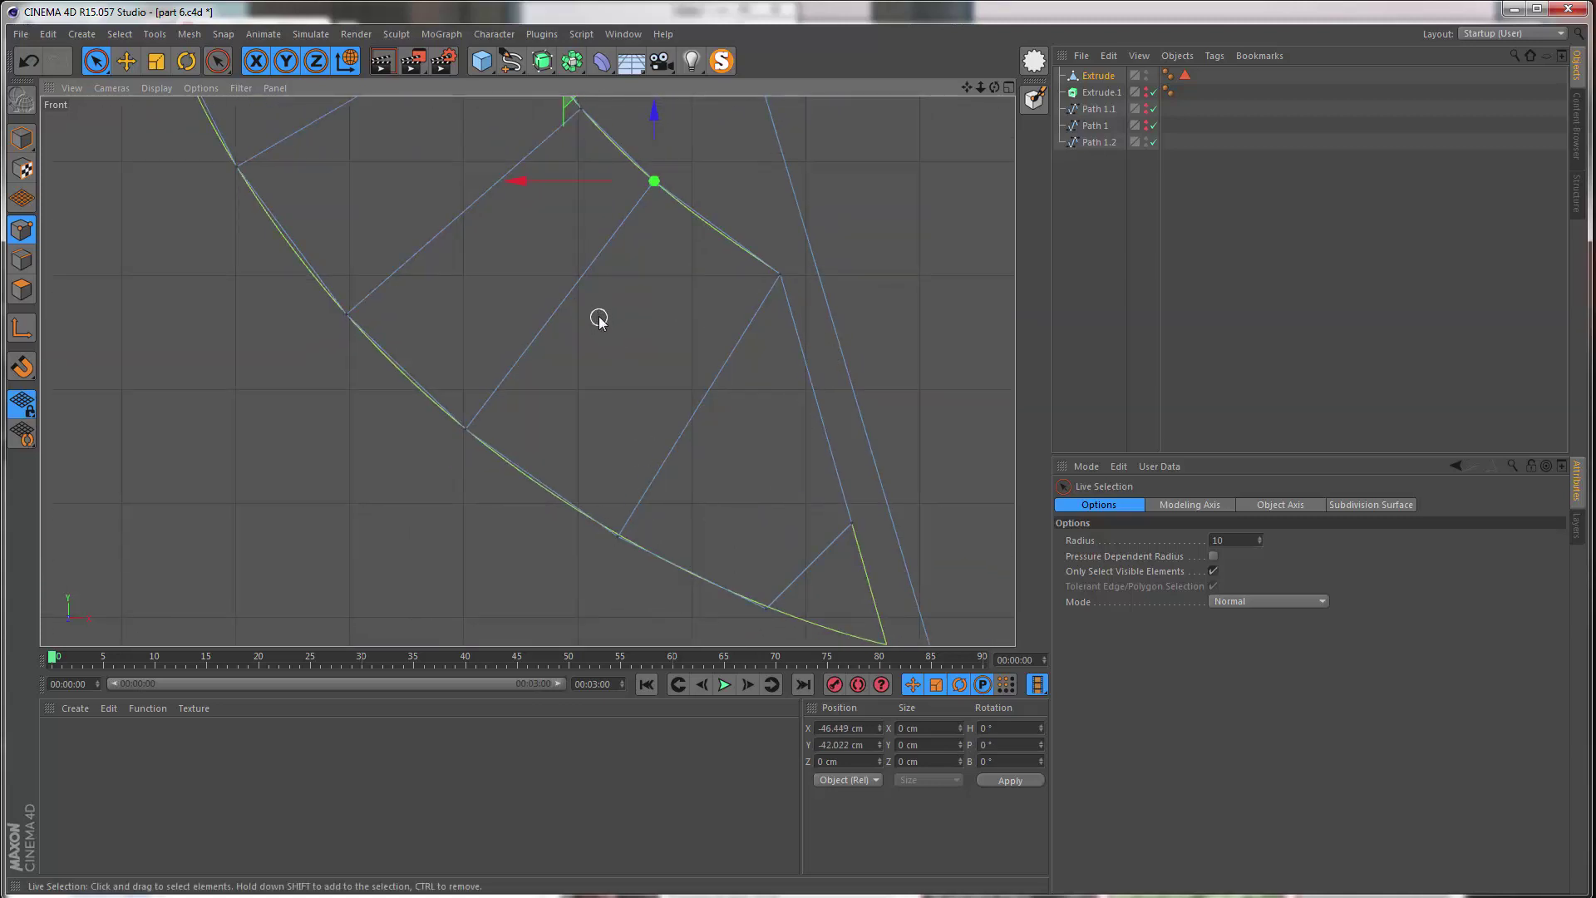
{"action": "middle_click_drag", "start_coordinate": [599, 318], "coordinate": [677, 464], "text": "alt"}
{"action": "left_click_drag", "start_coordinate": [642, 229], "coordinate": [645, 229]}
{"action": "middle_click_drag", "start_coordinate": [584, 520], "coordinate": [646, 487], "text": "alt"}
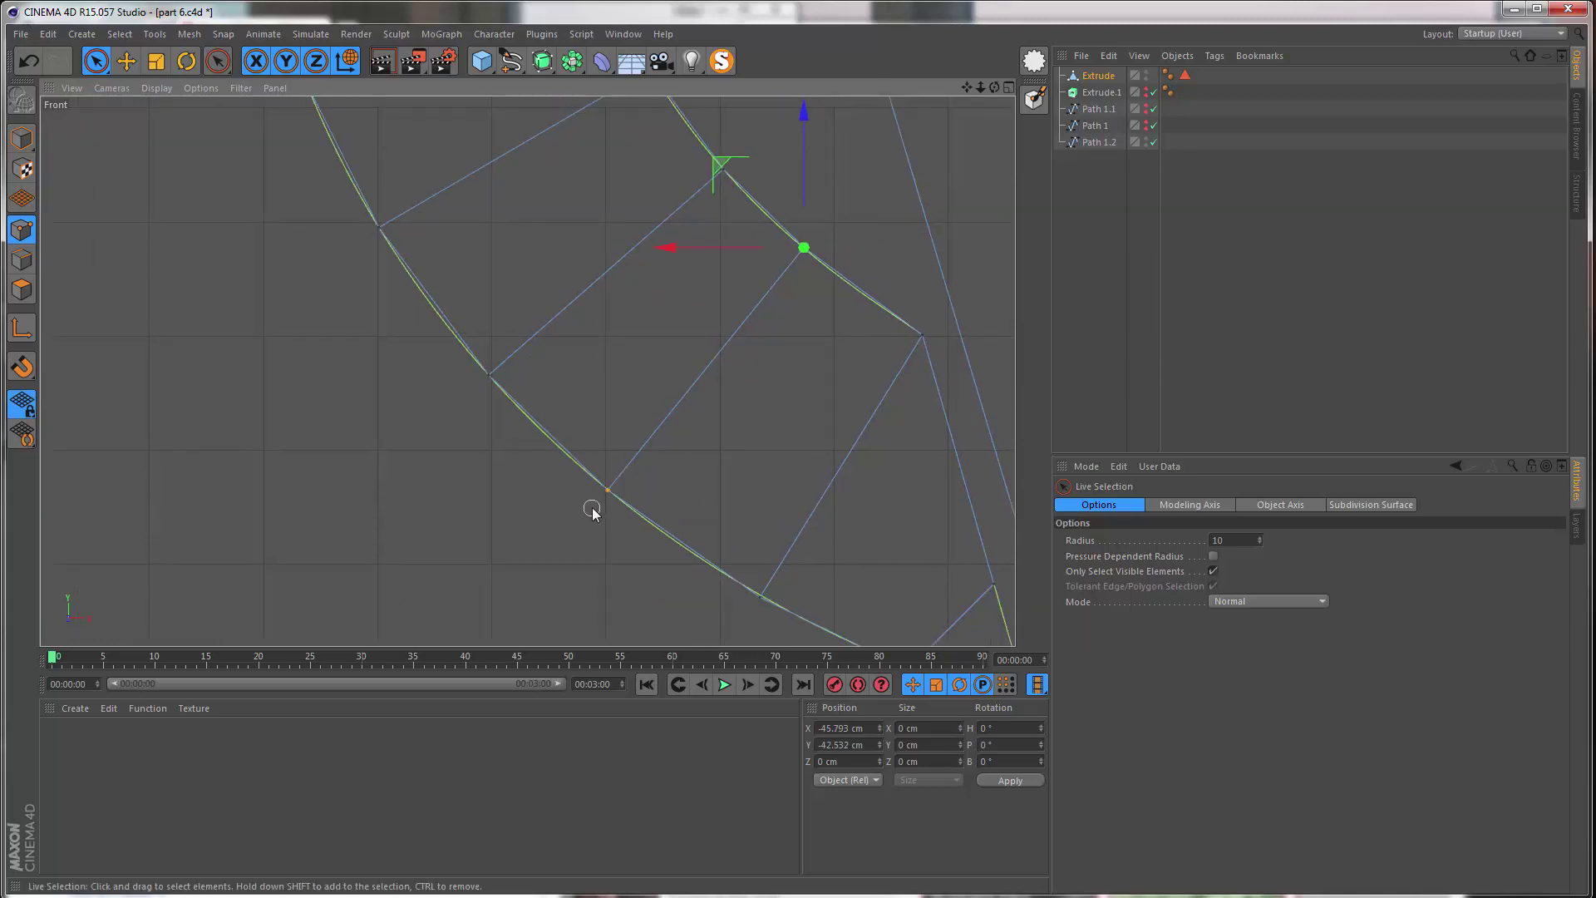
{"action": "left_click", "coordinate": [605, 492]}
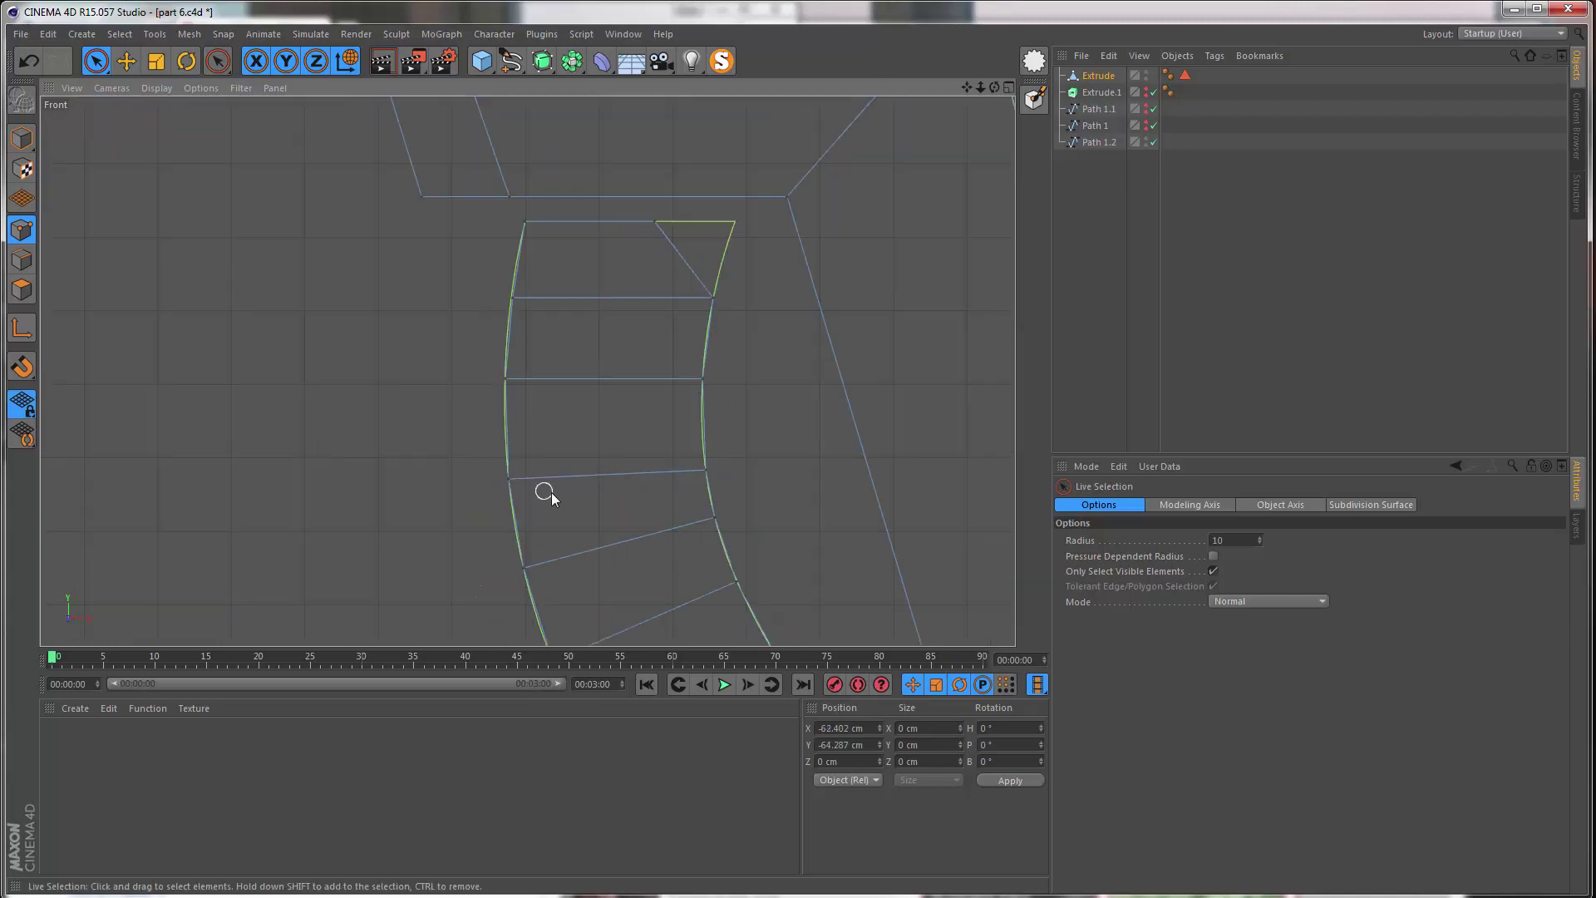
- Move the third cut from the top of the left arc slightly upward and fit its outer point to the spline
{"action": "right_click_drag", "start_coordinate": [558, 496], "coordinate": [611, 450], "text": "alt"}
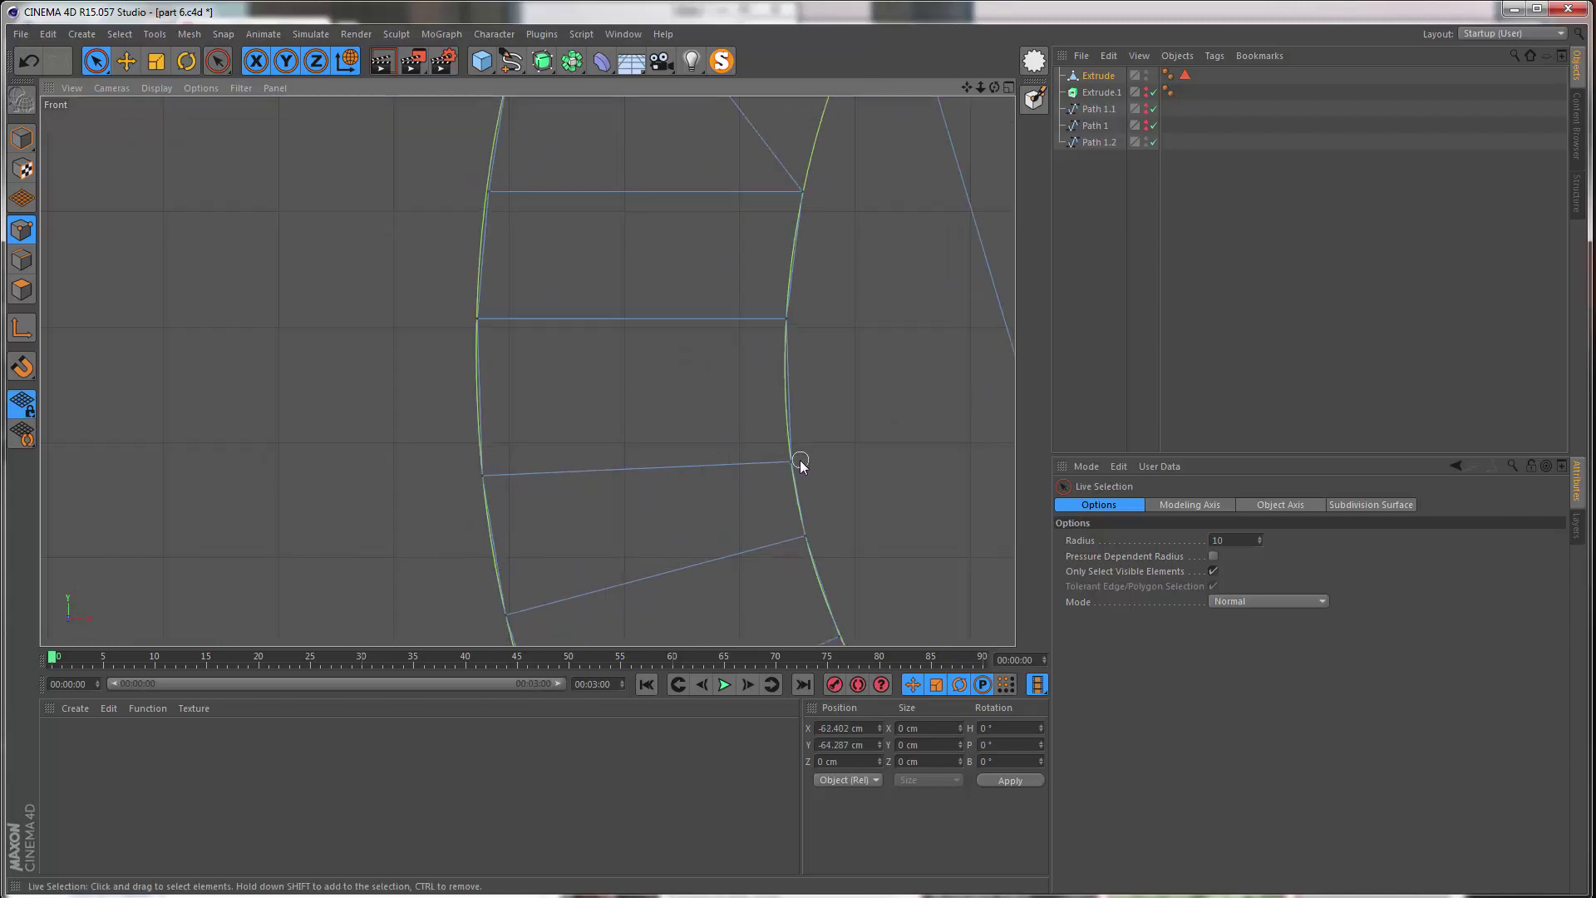
{"action": "left_click_drag", "start_coordinate": [572, 468], "coordinate": [454, 477]}
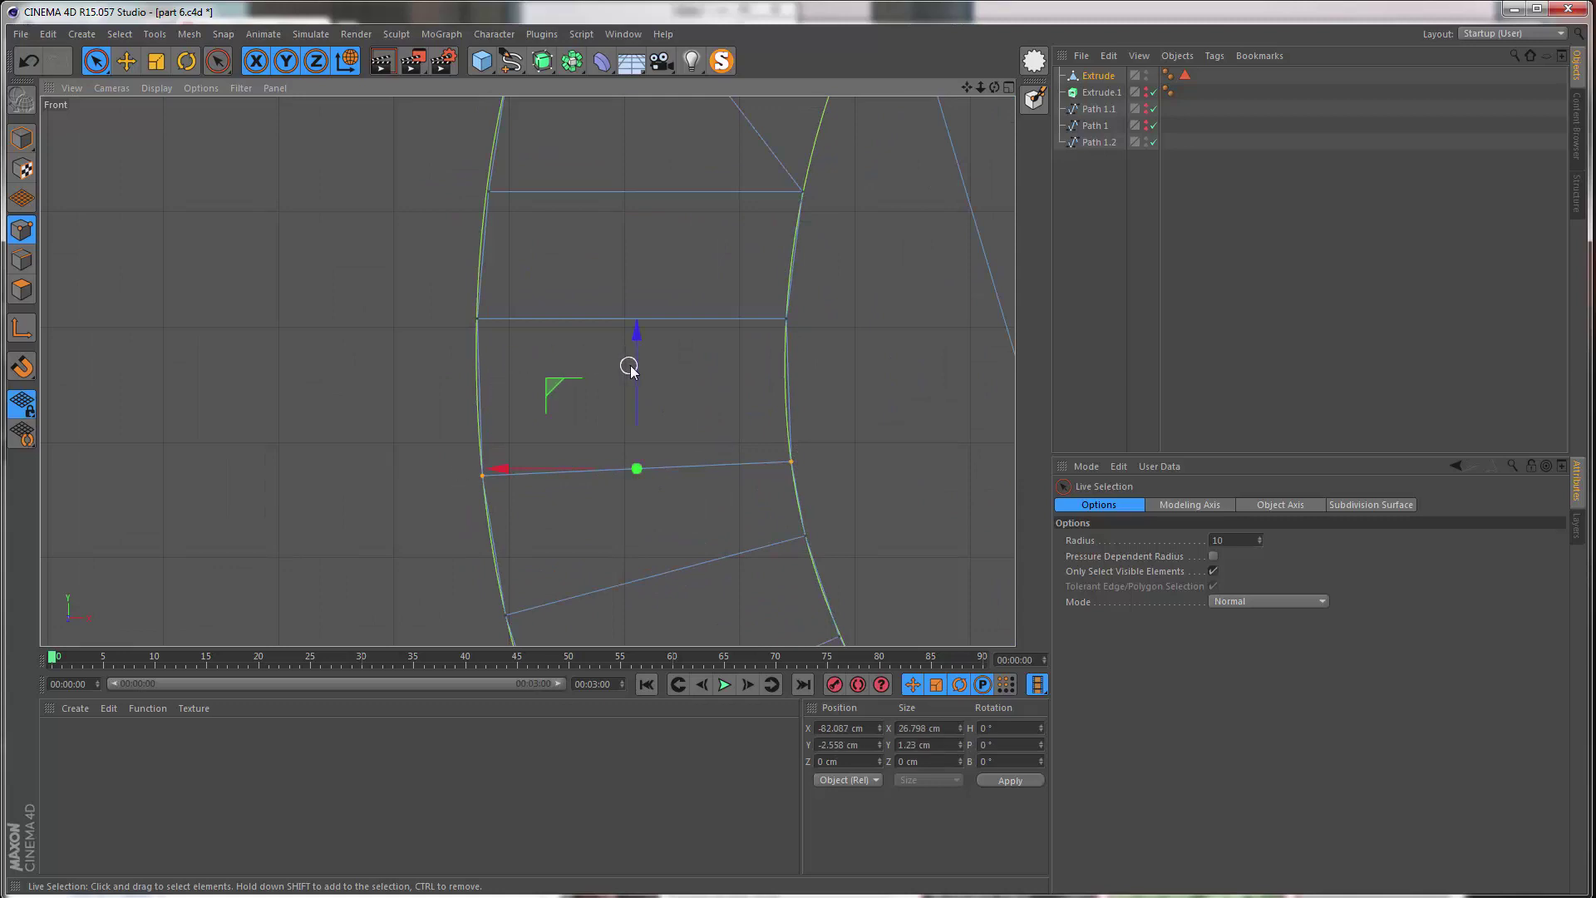
{"action": "left_click_drag", "start_coordinate": [630, 369], "coordinate": [629, 349]}
{"action": "left_click", "coordinate": [483, 456]}
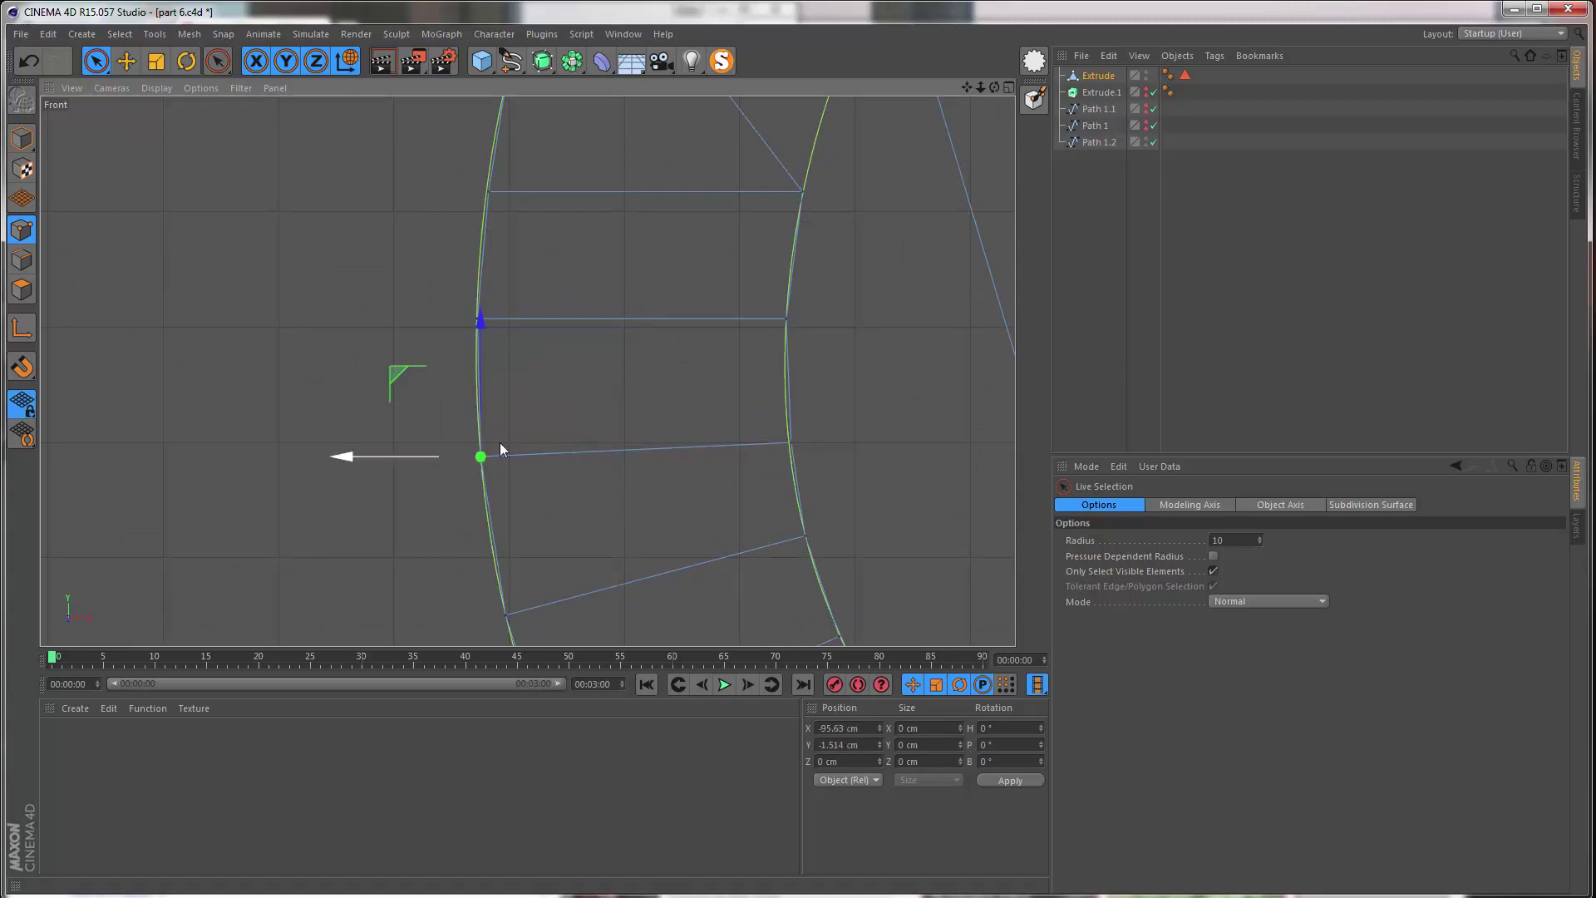
- Move the outer point of the left arc's uppermost cut up along the outline spline
{"action": "middle_click_drag", "start_coordinate": [489, 219], "coordinate": [412, 381], "text": "alt"}
{"action": "scroll", "coordinate": [411, 380], "scroll_direction": "up", "scroll_amount": 2}
{"action": "left_click_drag", "start_coordinate": [410, 380], "coordinate": [407, 353]}
{"action": "left_click_drag", "start_coordinate": [414, 225], "coordinate": [417, 216]}
{"action": "middle_click_drag", "start_coordinate": [682, 319], "coordinate": [648, 130], "text": "alt"}
{"action": "scroll", "coordinate": [648, 130], "scroll_direction": "down", "scroll_amount": 1}
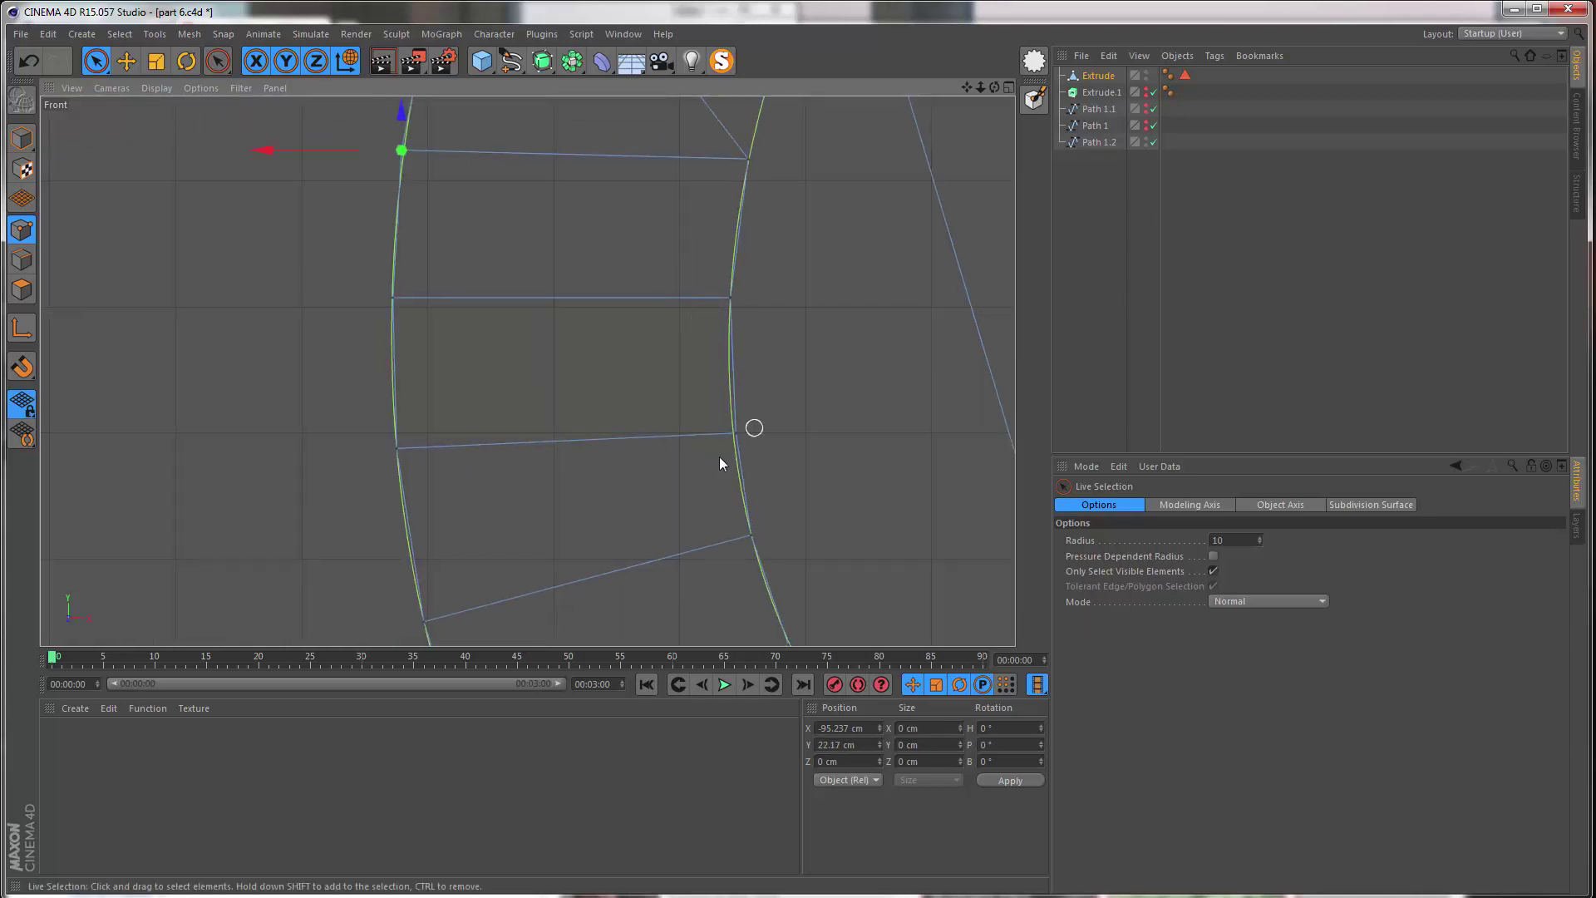
- Move the inner-edge point of the left arc's third cut from the top onto the spline
{"action": "left_click", "coordinate": [735, 435]}
{"action": "scroll", "coordinate": [734, 434], "scroll_direction": "up", "scroll_amount": 3}
{"action": "middle_click_drag", "start_coordinate": [741, 275], "coordinate": [745, 321], "text": "alt"}
{"action": "left_click_drag", "start_coordinate": [737, 304], "coordinate": [735, 315]}
{"action": "left_click", "coordinate": [842, 367]}
{"action": "scroll", "coordinate": [520, 311], "scroll_direction": "down", "scroll_amount": 12}
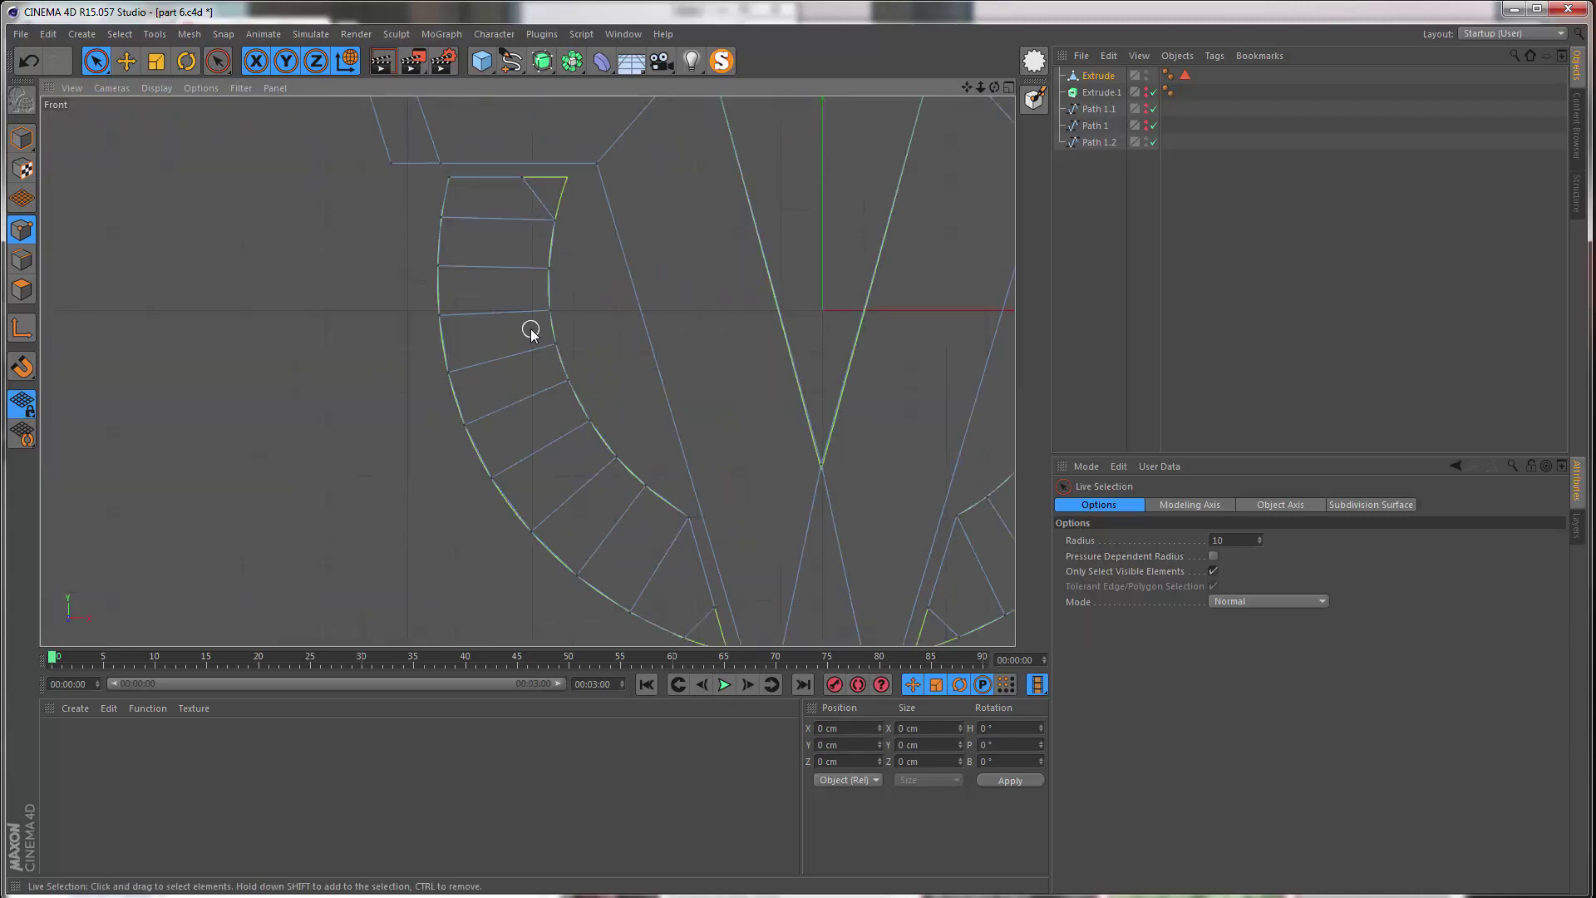
- Move the outer point of the left arc's fourth cut from the top slightly upward along the spline
{"action": "middle_click_drag", "start_coordinate": [534, 214], "coordinate": [516, 256], "text": "alt"}
{"action": "scroll", "coordinate": [431, 431], "scroll_direction": "down", "scroll_amount": 2}
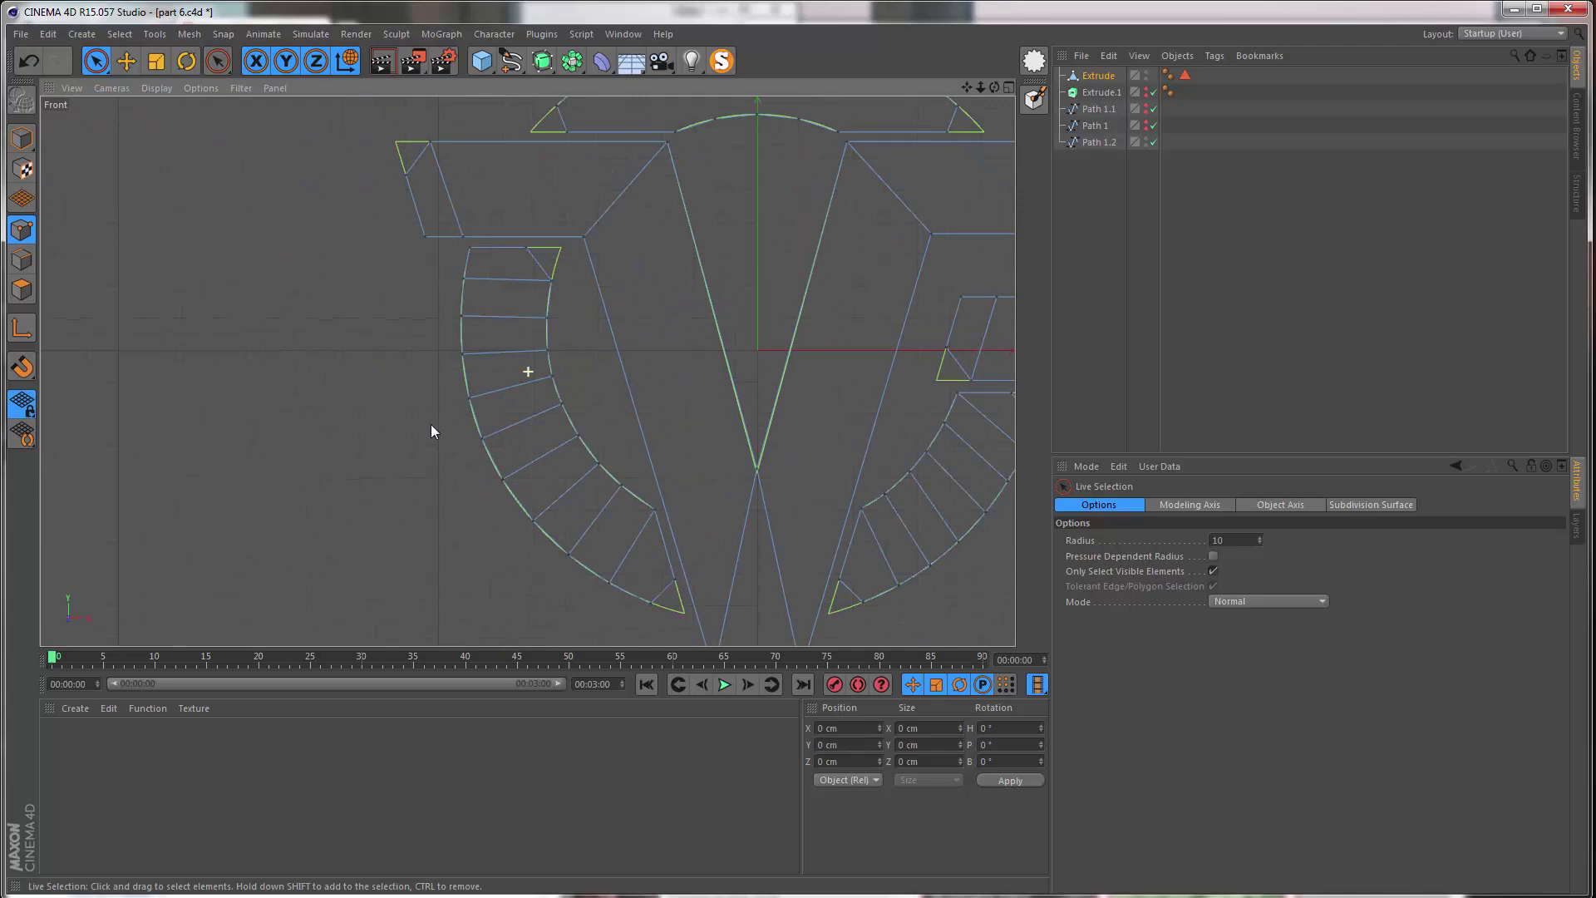
{"action": "middle_click_drag", "start_coordinate": [431, 425], "coordinate": [415, 420], "text": "alt"}
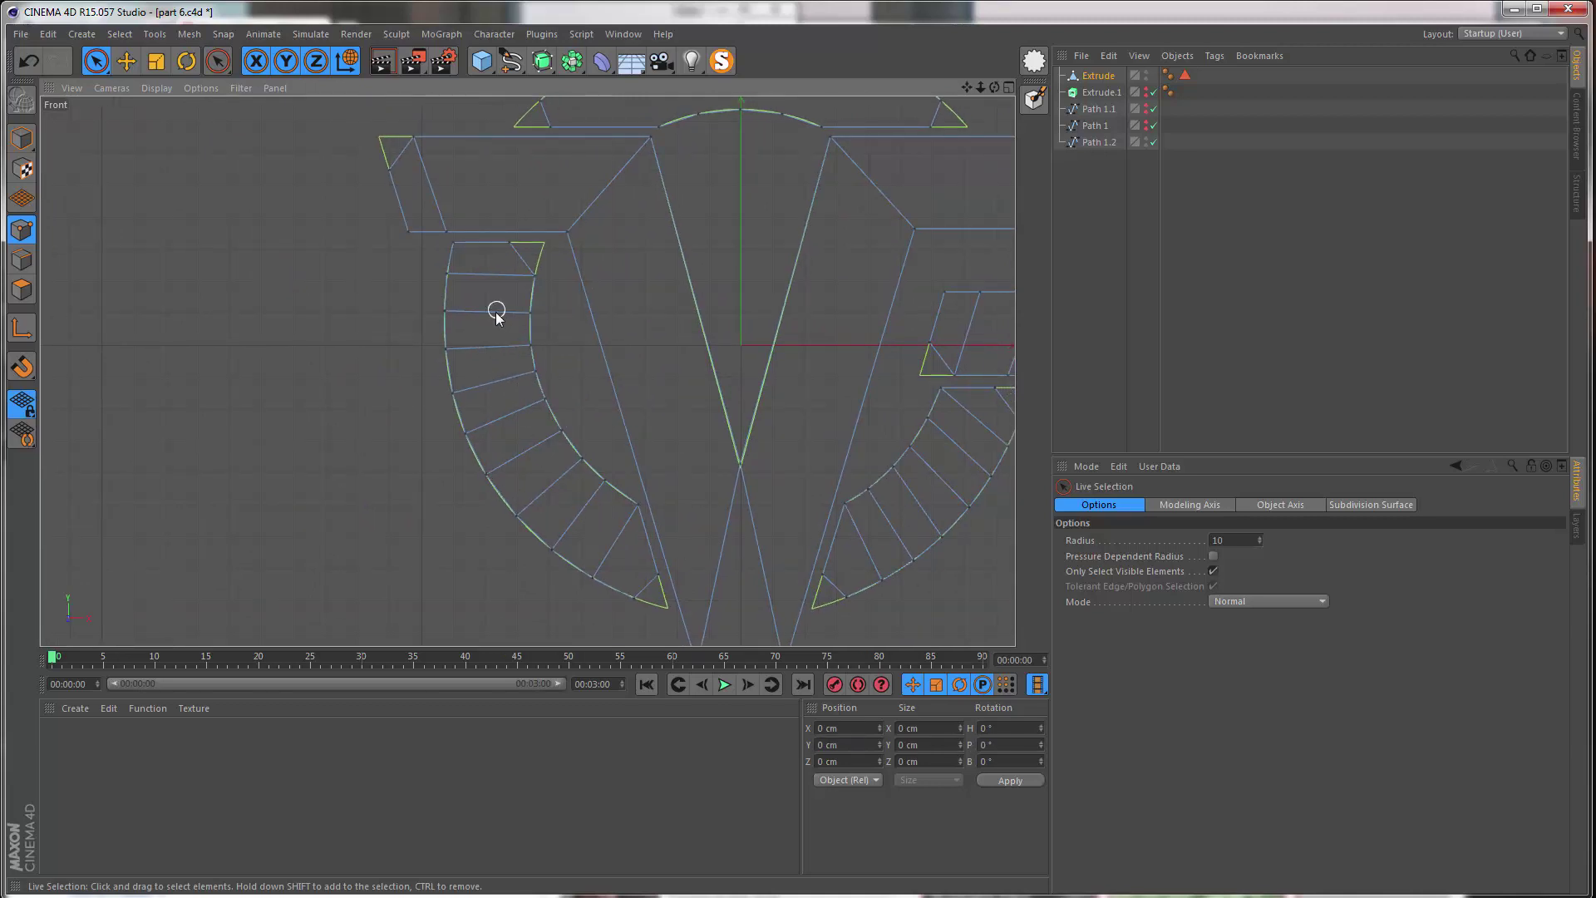
{"action": "middle_click_drag", "start_coordinate": [496, 315], "coordinate": [385, 296], "text": "alt"}
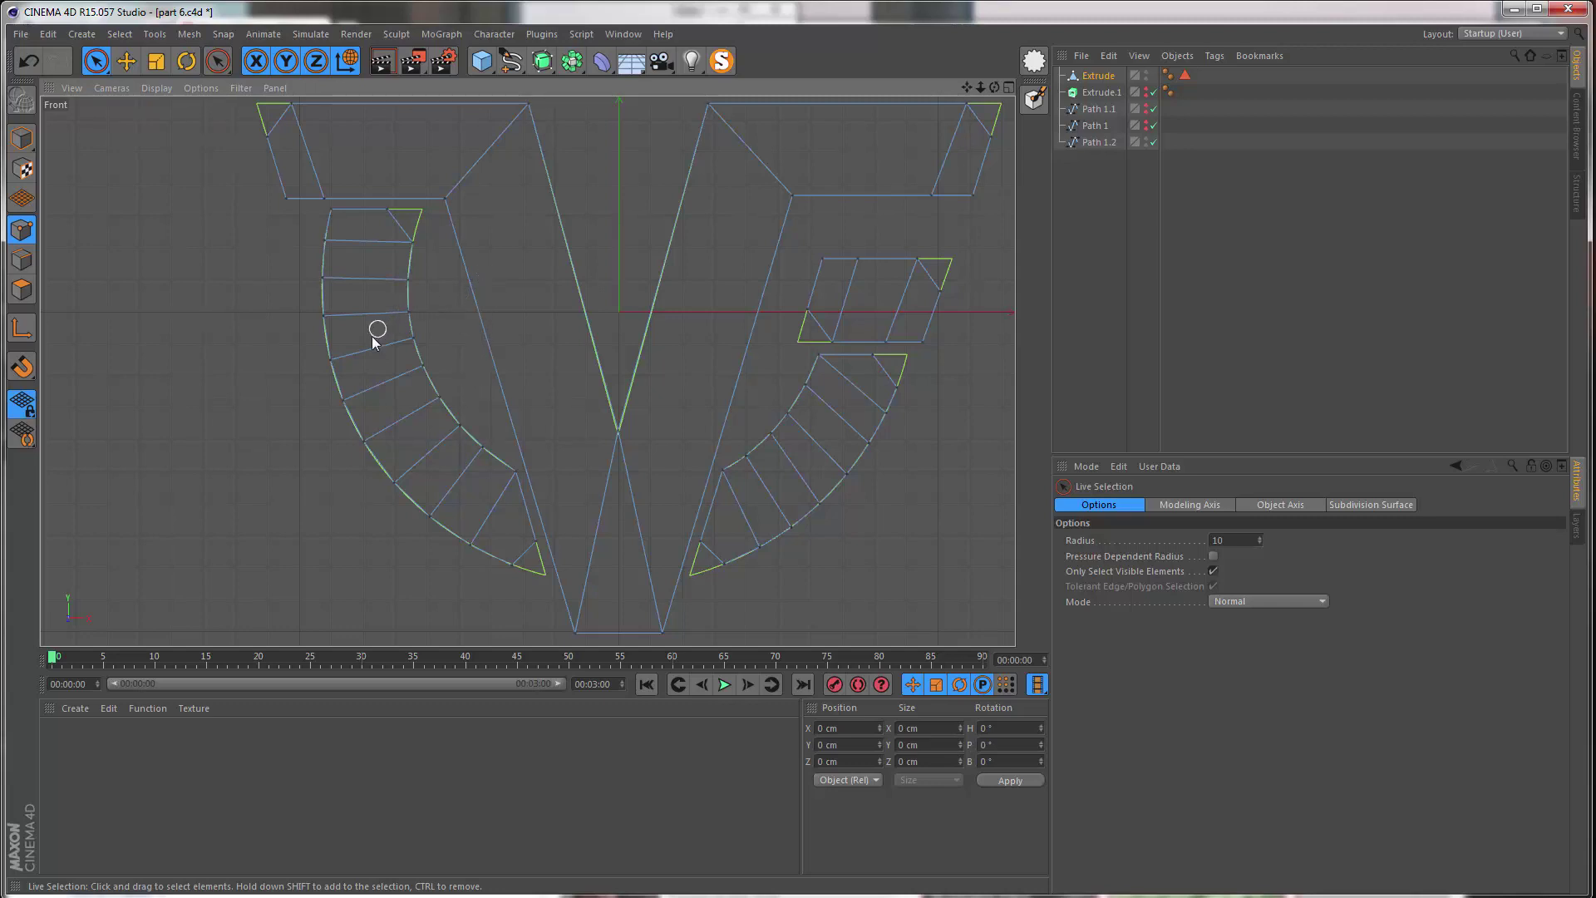
{"action": "scroll", "coordinate": [319, 357], "scroll_direction": "up", "scroll_amount": 5}
{"action": "scroll", "coordinate": [453, 407], "scroll_direction": "up", "scroll_amount": 3}
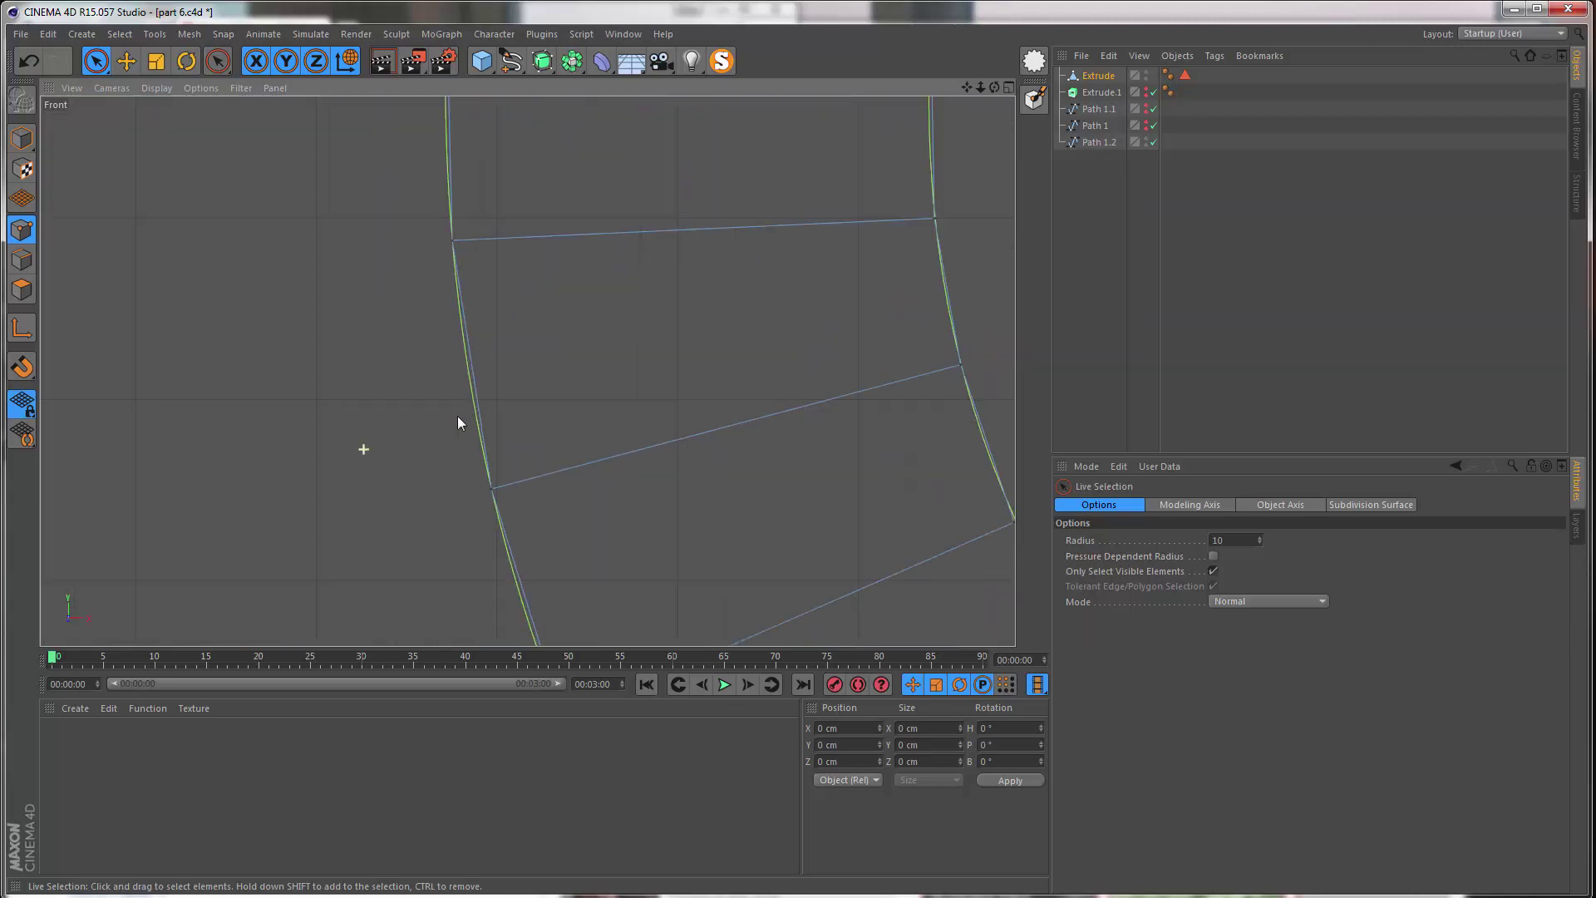
{"action": "left_click", "coordinate": [491, 486]}
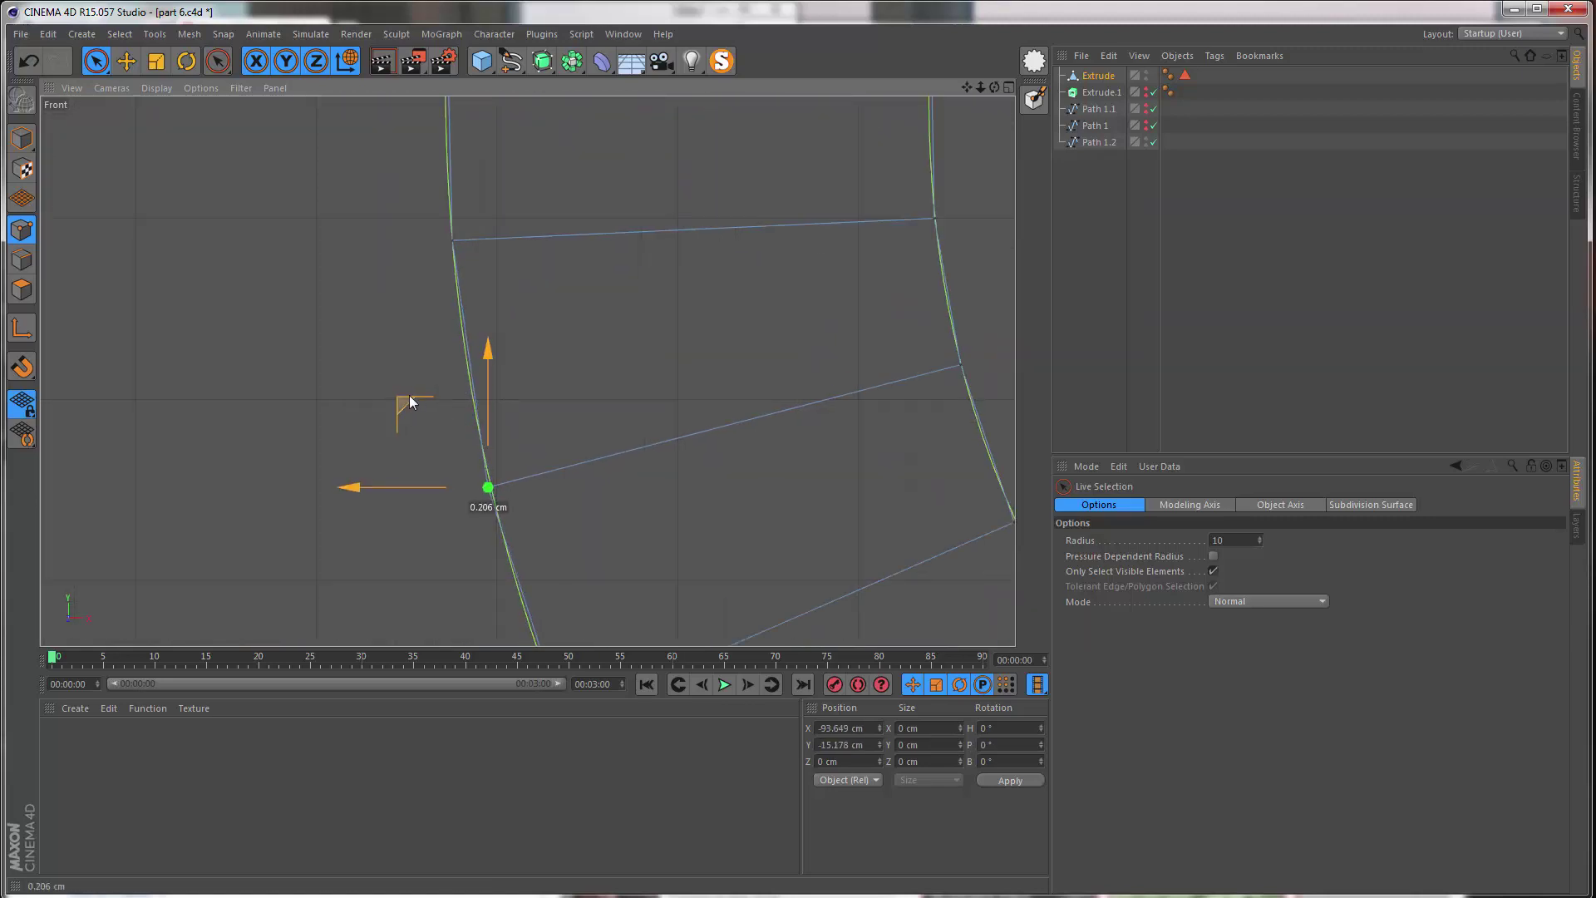
{"action": "left_click_drag", "start_coordinate": [409, 395], "coordinate": [407, 388]}
{"action": "scroll", "coordinate": [628, 349], "scroll_direction": "down", "scroll_amount": 6}
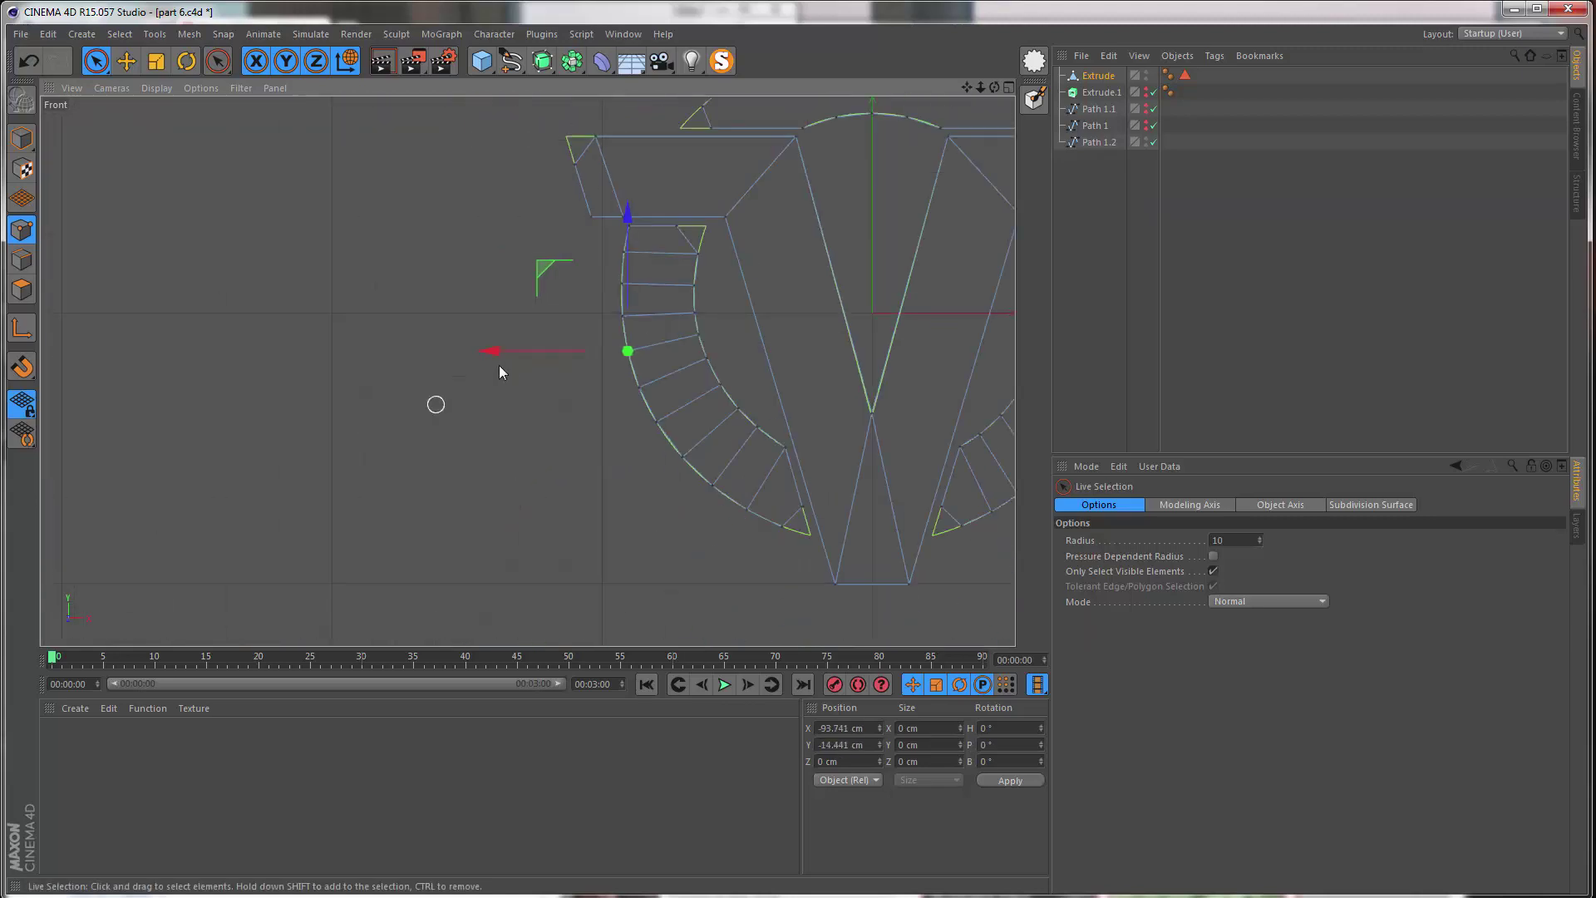
- Activate the Knife tool for the top arc and isolate the Extrude polygon with MagicSolo to hide the outline splines
{"action": "scroll", "coordinate": [520, 391], "scroll_direction": "up", "scroll_amount": 1}
{"action": "scroll", "coordinate": [535, 327], "scroll_direction": "up", "scroll_amount": 2}
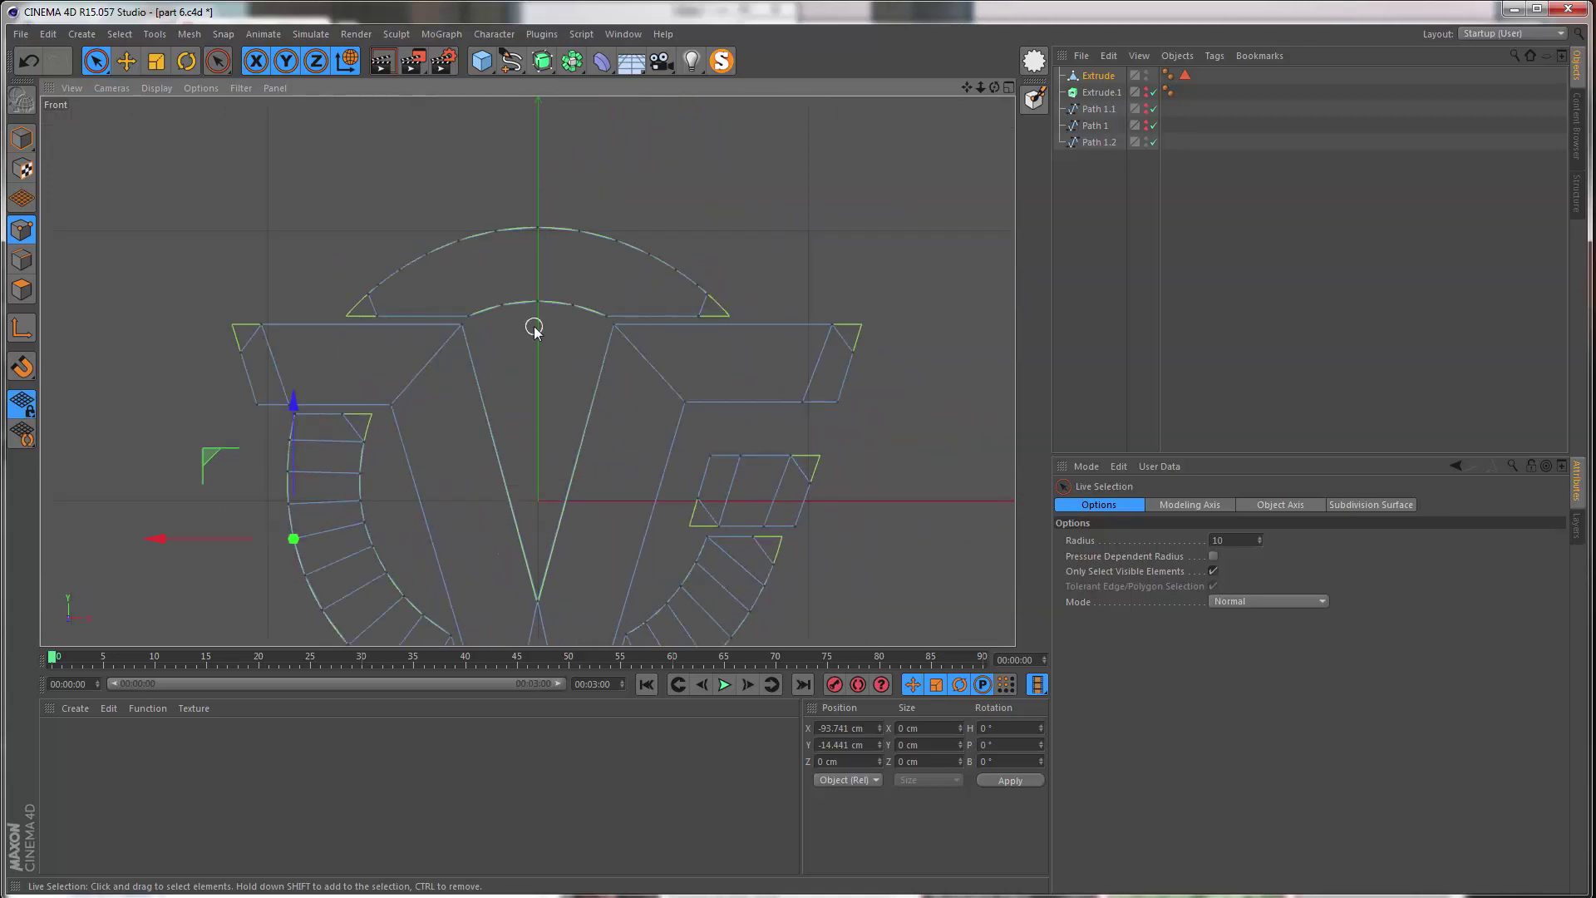
{"action": "left_click", "coordinate": [1009, 88]}
{"action": "middle_click", "coordinate": [973, 186]}
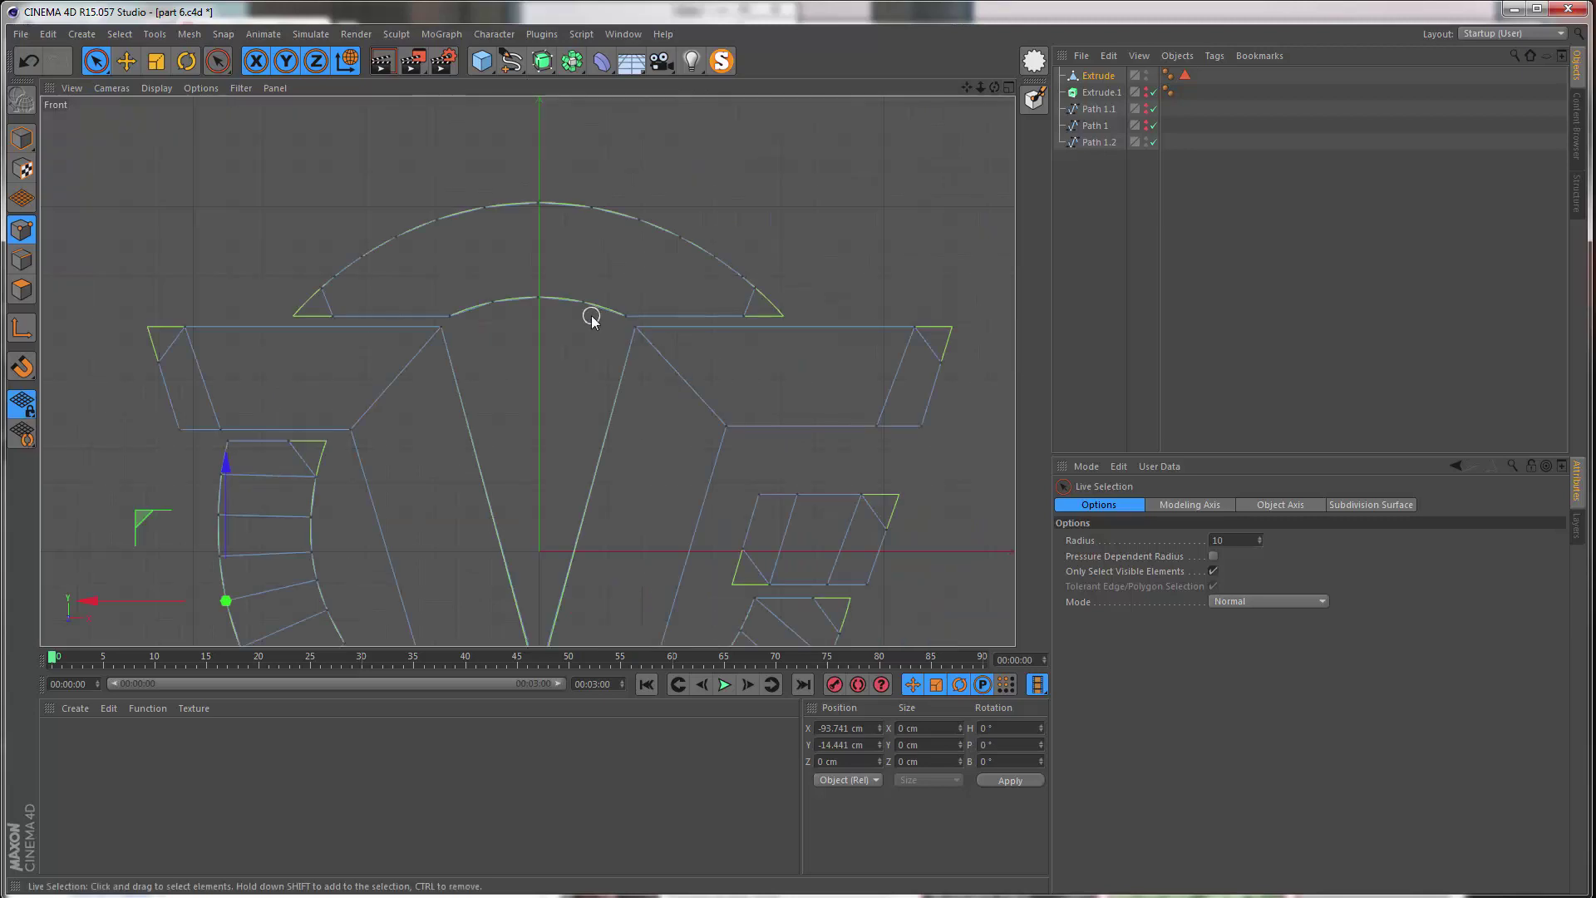
{"action": "scroll", "coordinate": [611, 277], "scroll_direction": "up", "scroll_amount": 2}
{"action": "scroll", "coordinate": [441, 310], "scroll_direction": "up", "scroll_amount": 1}
{"action": "key", "text": "m"}
{"action": "key", "text": "k"}
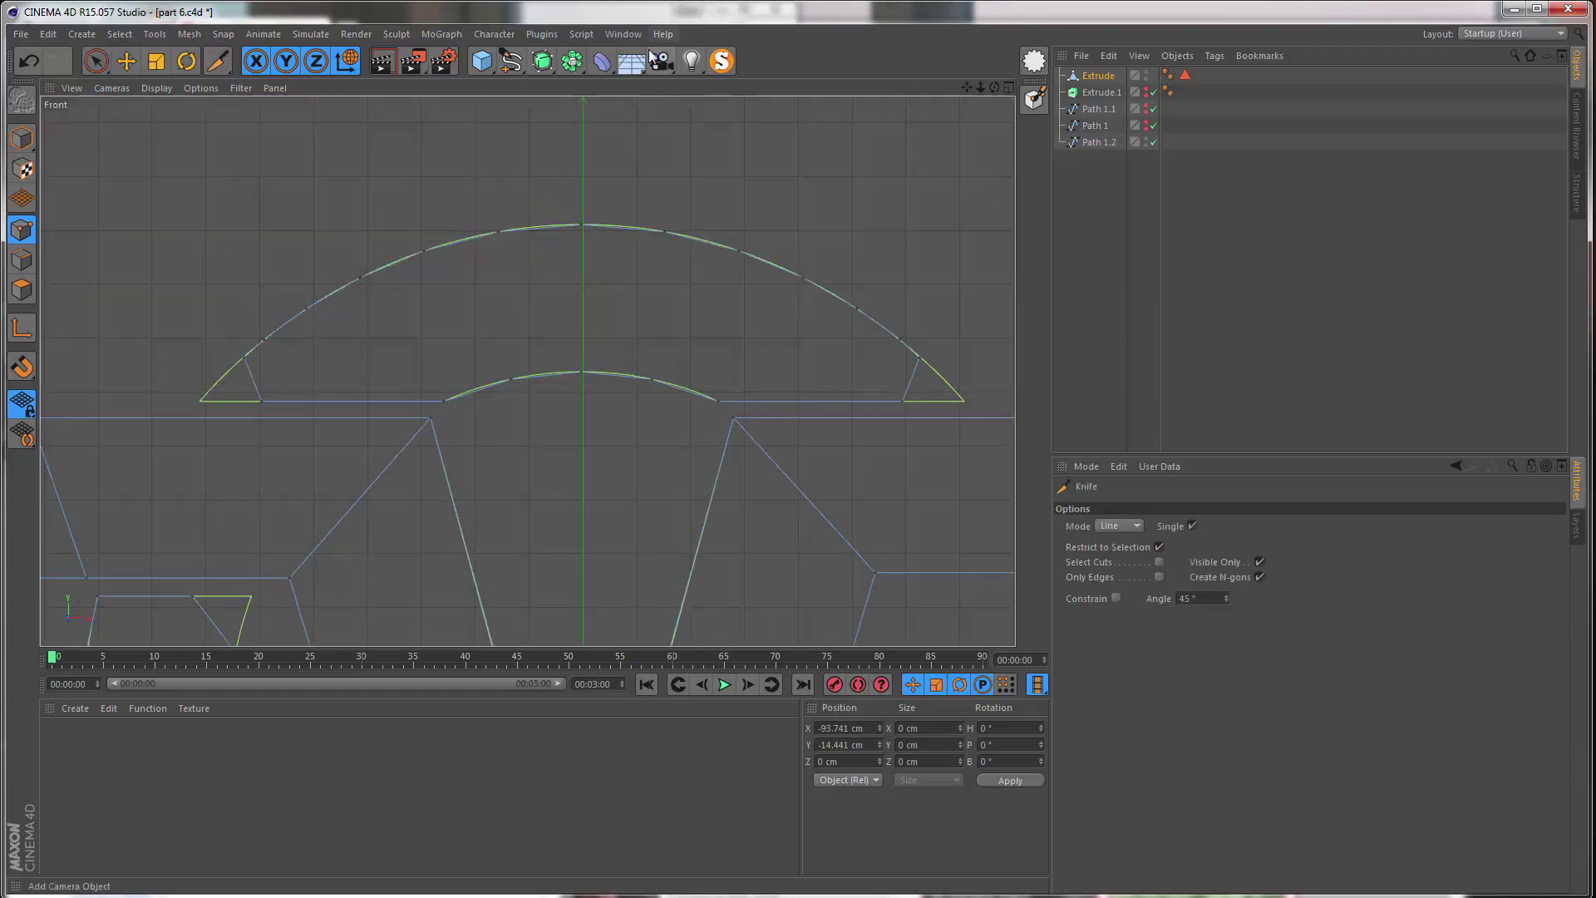
{"action": "left_click", "coordinate": [716, 63]}
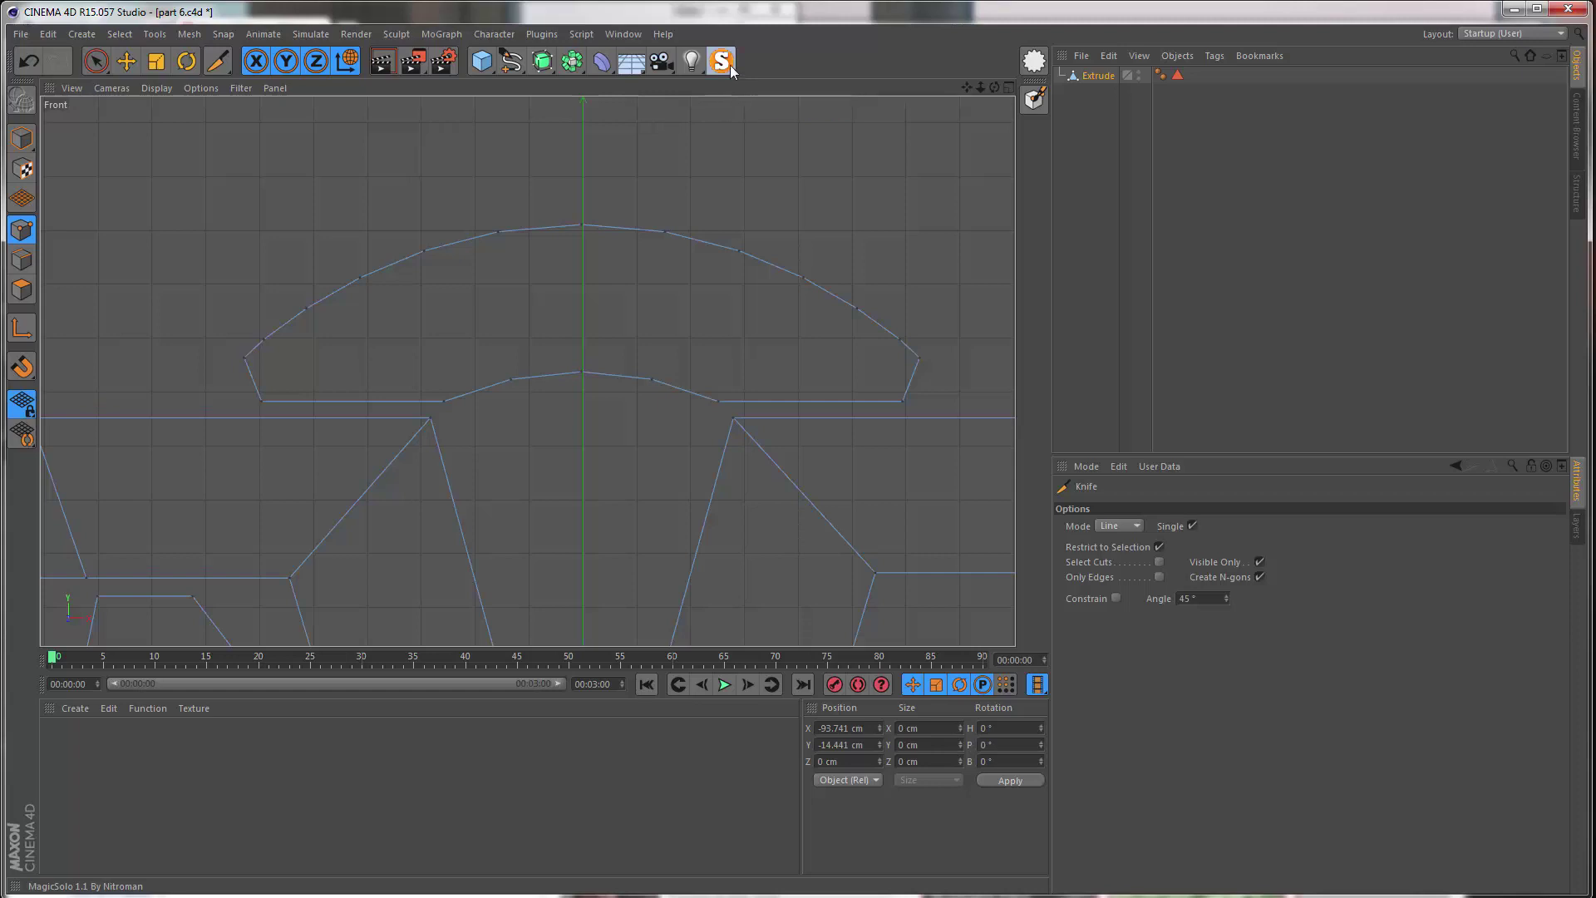
{"action": "left_click", "coordinate": [730, 66]}
{"action": "left_click", "coordinate": [730, 66]}
{"action": "left_click", "coordinate": [722, 70]}
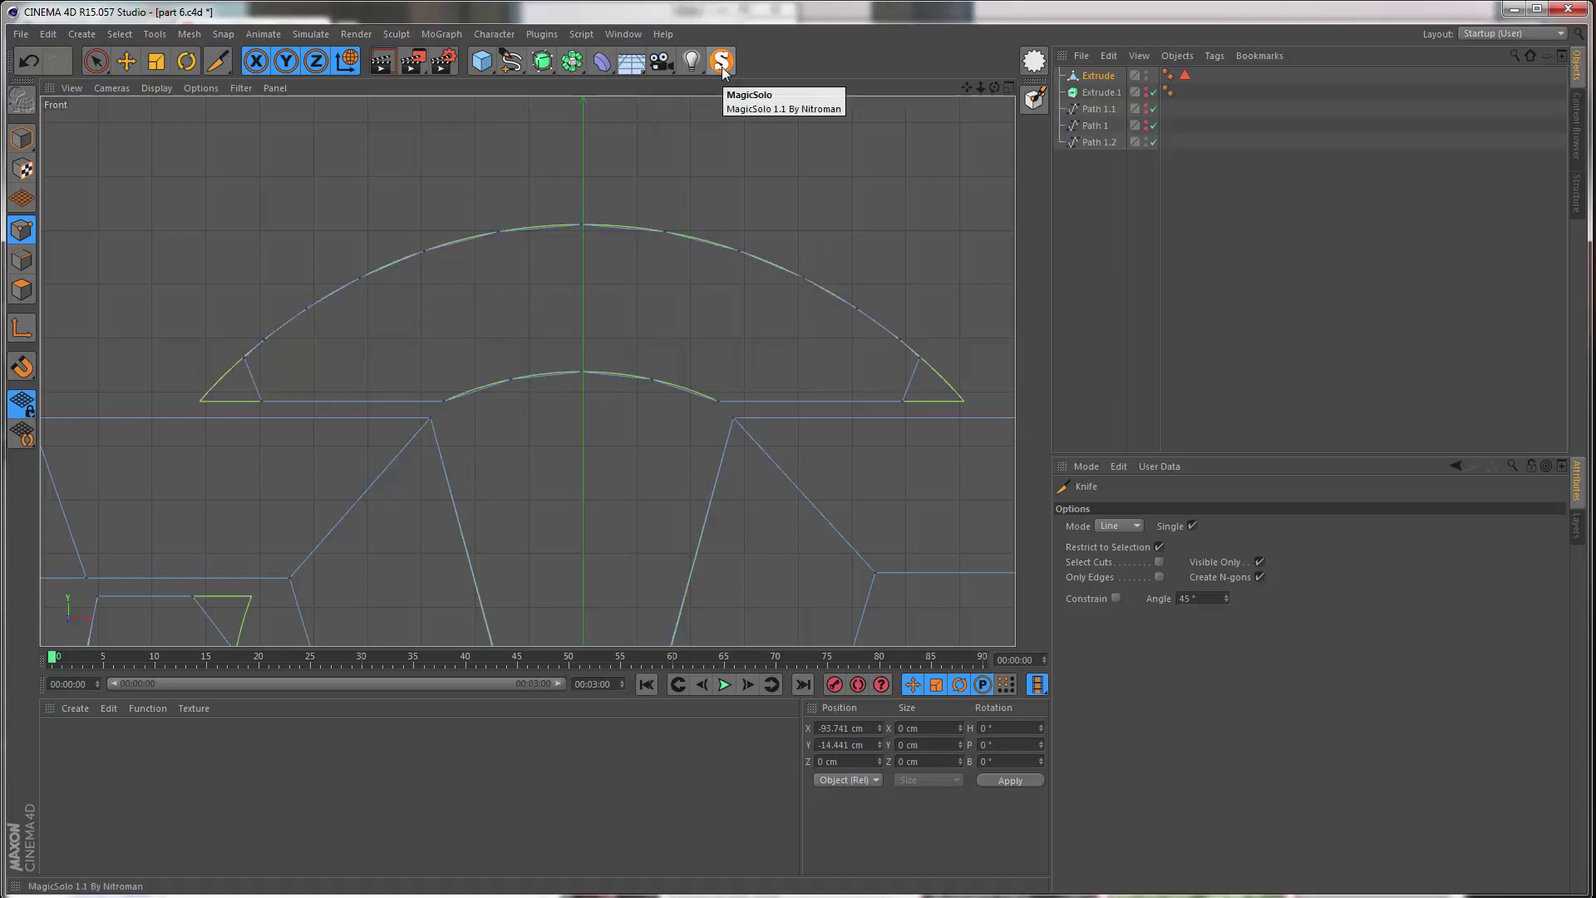
{"action": "left_click", "coordinate": [722, 70]}
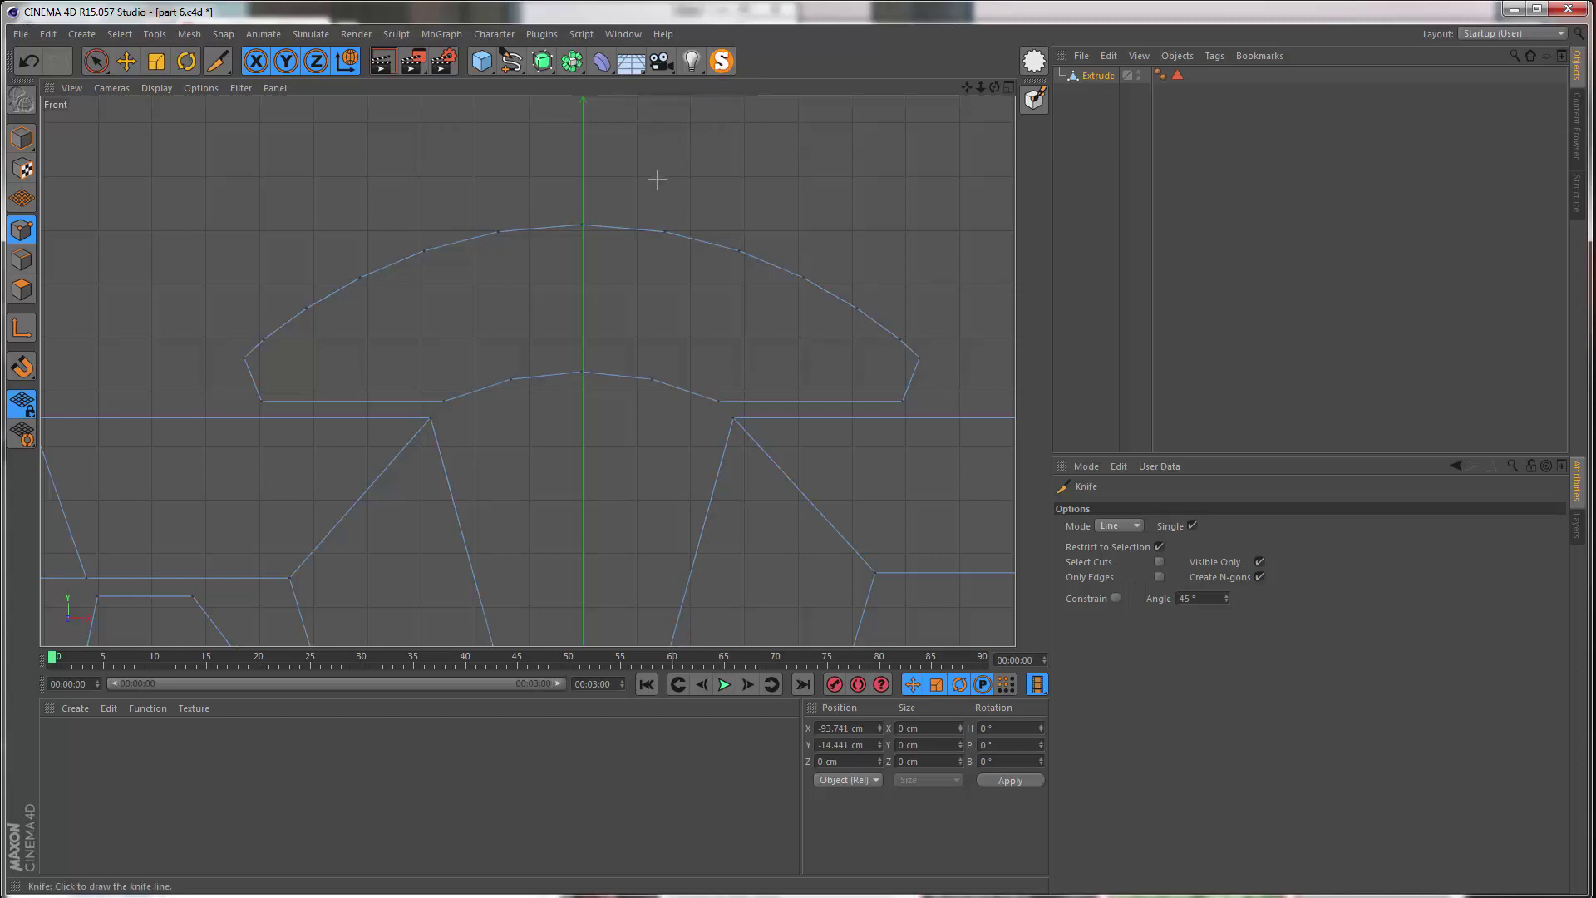
- Knife-cut the top arc at its centre and at the neighbouring inner point on each side, up to the opposite outer points
{"action": "scroll", "coordinate": [586, 324], "scroll_direction": "up", "scroll_amount": 1}
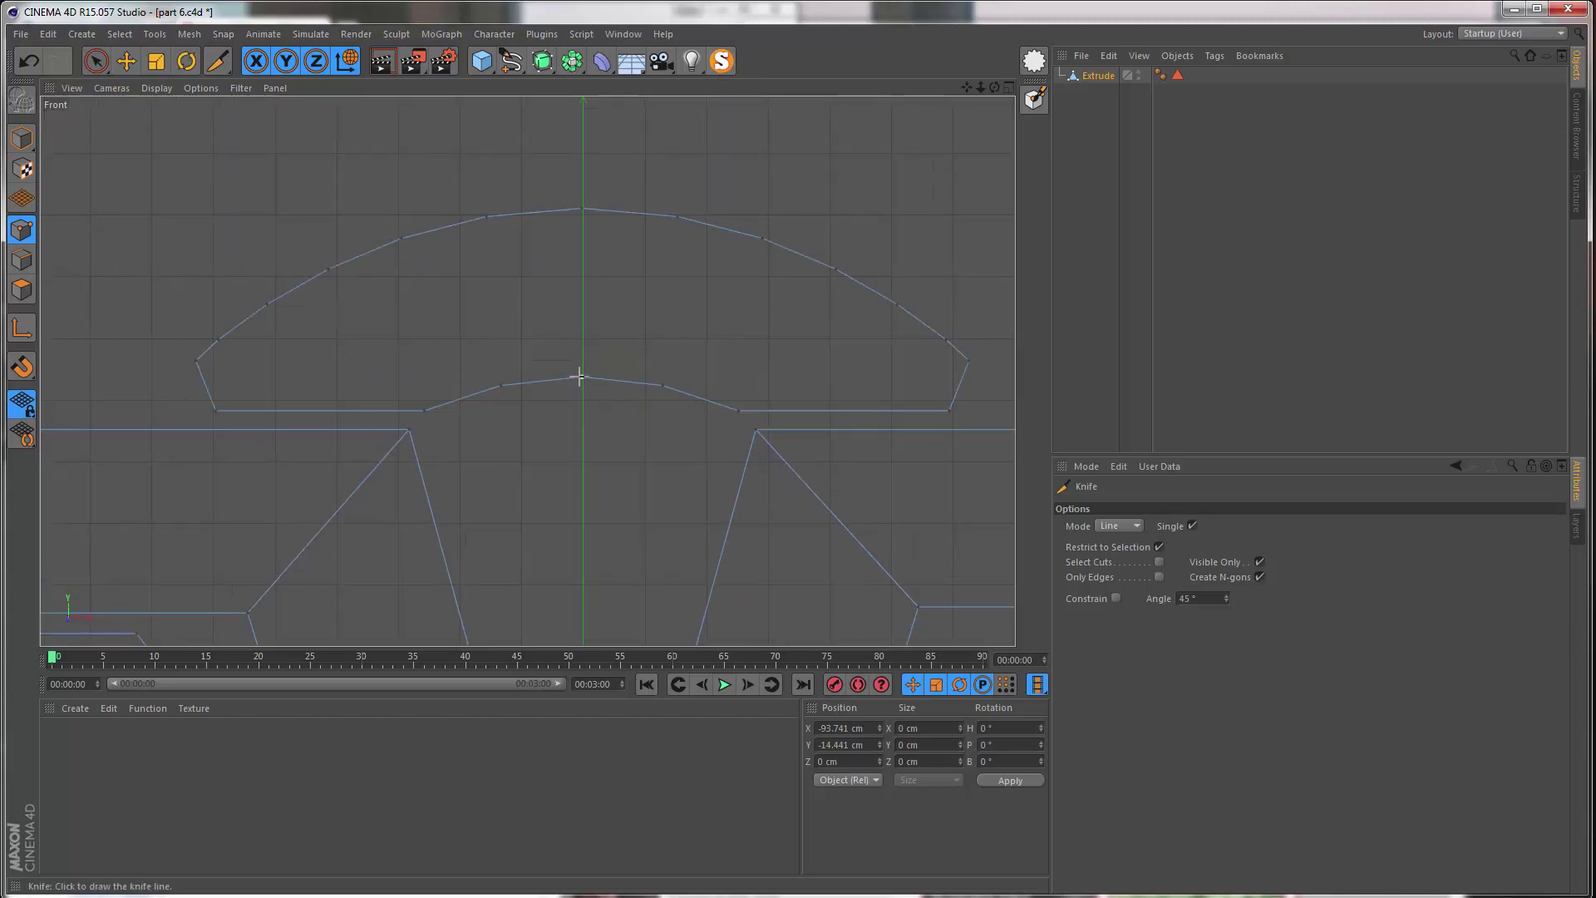
{"action": "mouse_move", "coordinate": [580, 376]}
{"action": "left_mouse_down"}
{"action": "mouse_move", "coordinate": [595, 236]}
{"action": "mouse_move", "coordinate": [582, 206]}
{"action": "left_mouse_up"}
{"action": "key", "text": "ctrl+z"}
{"action": "left_click_drag", "start_coordinate": [662, 385], "coordinate": [677, 217]}
{"action": "left_click_drag", "start_coordinate": [501, 387], "coordinate": [487, 216]}
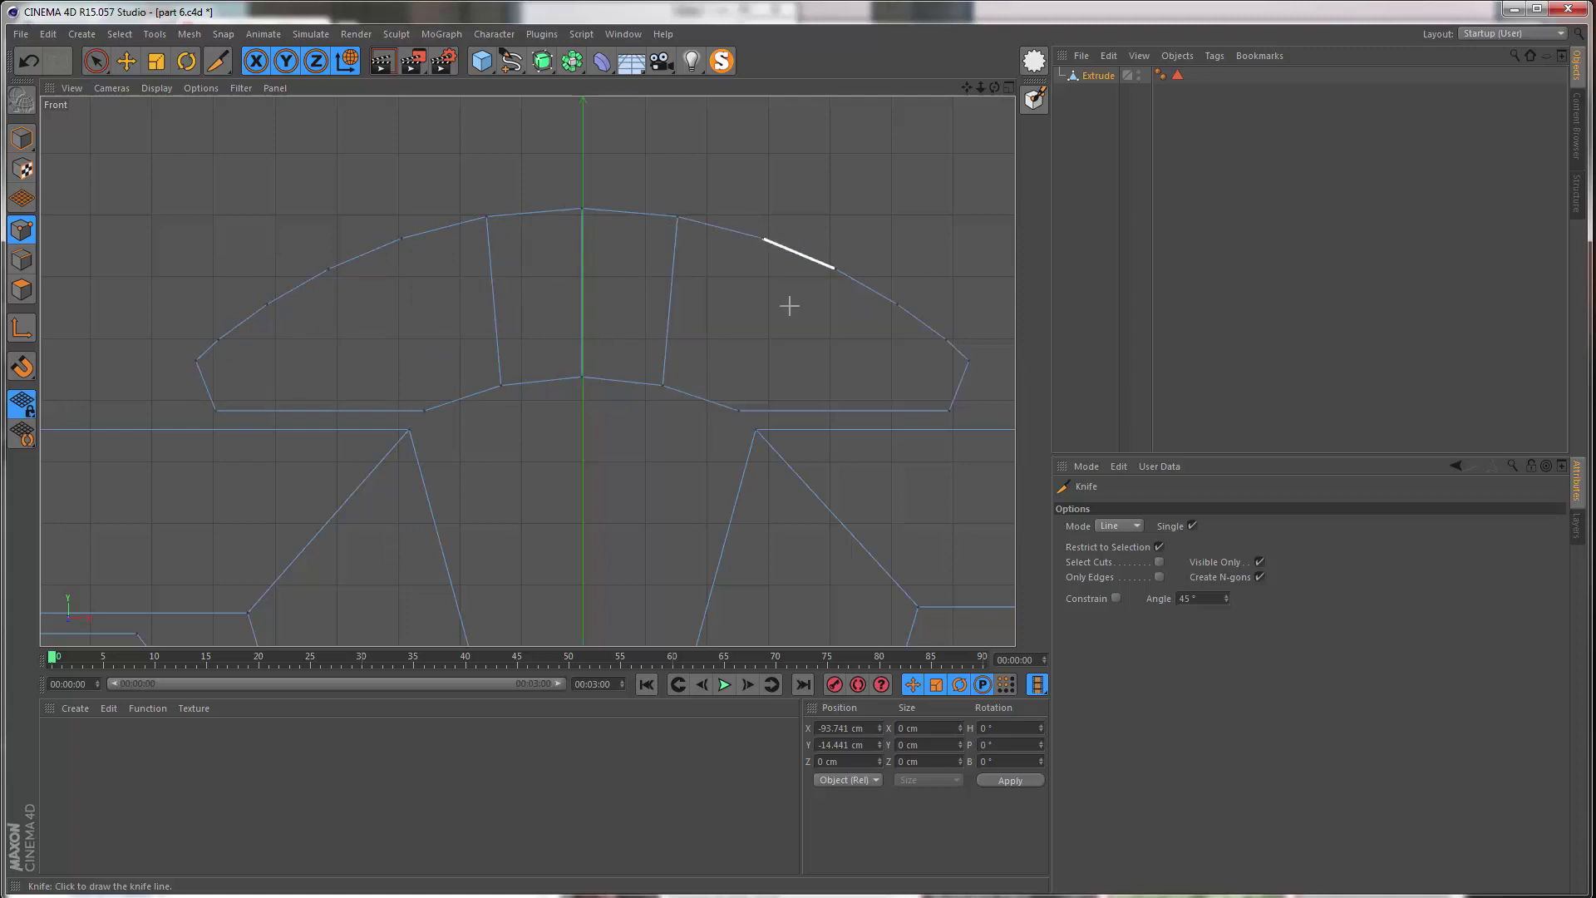
- Knife-cut the top arc's right part from its inner corner to the outer edge and from the next outer point to the bottom edge
{"action": "left_click_drag", "start_coordinate": [738, 411], "coordinate": [834, 269]}
{"action": "middle_click_drag", "start_coordinate": [920, 329], "coordinate": [780, 300], "text": "alt"}
{"action": "right_click_drag", "start_coordinate": [781, 299], "coordinate": [795, 268], "text": "alt"}
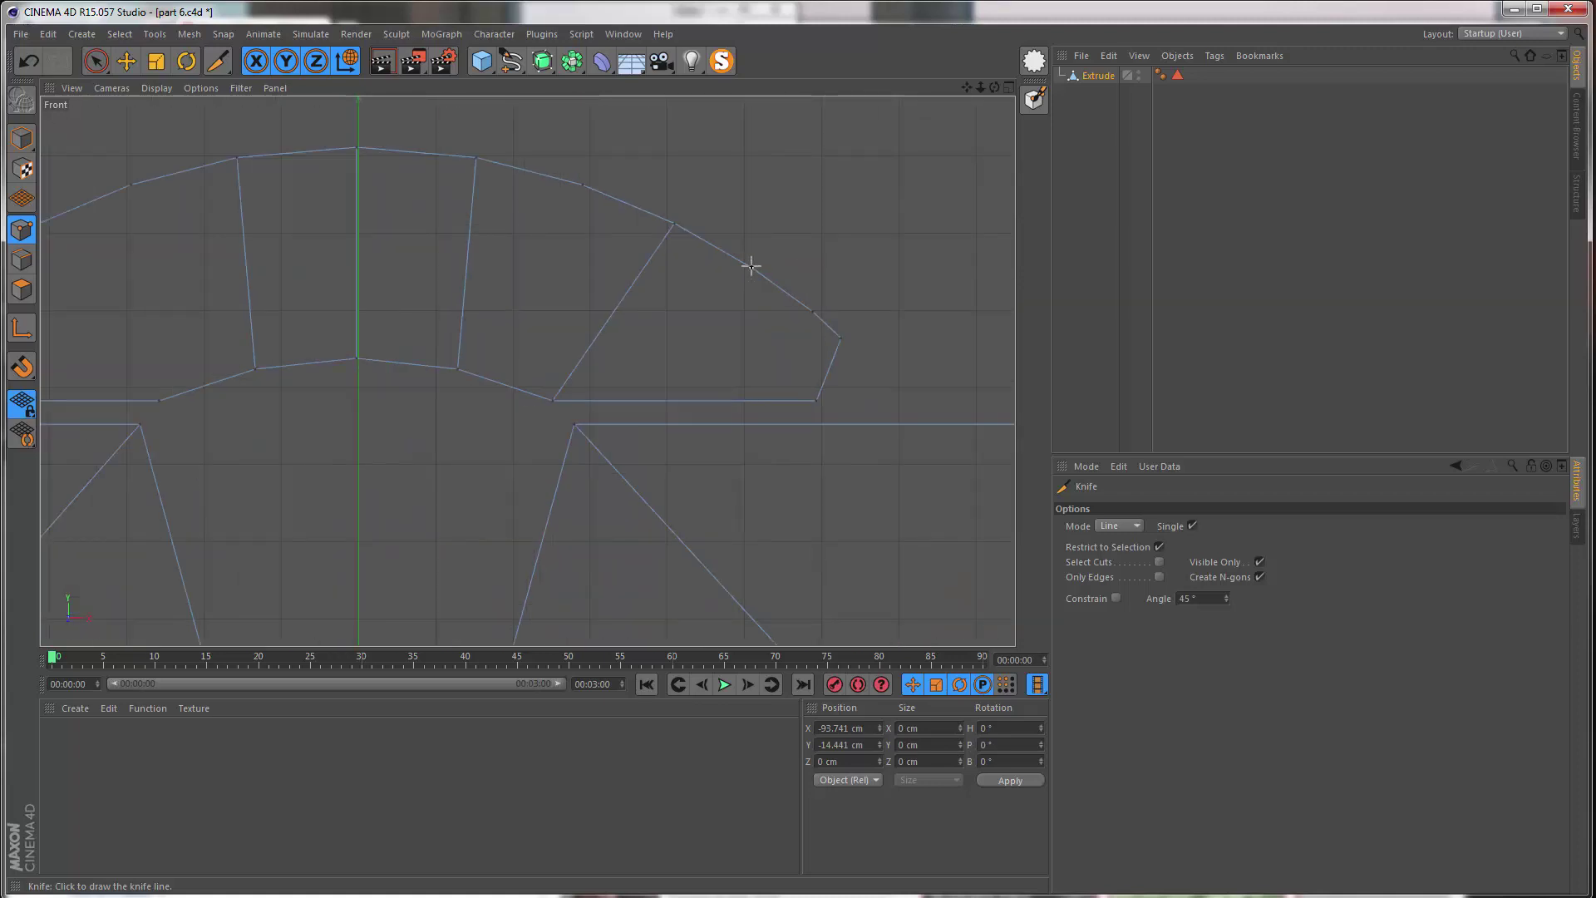
{"action": "left_click_drag", "start_coordinate": [750, 266], "coordinate": [680, 402]}
- Make two matching knife cuts in the top arc's left part, at its inner corner and at the next outer point
{"action": "middle_click_drag", "start_coordinate": [680, 402], "coordinate": [522, 356], "text": "alt"}
{"action": "left_click_drag", "start_coordinate": [486, 409], "coordinate": [367, 243]}
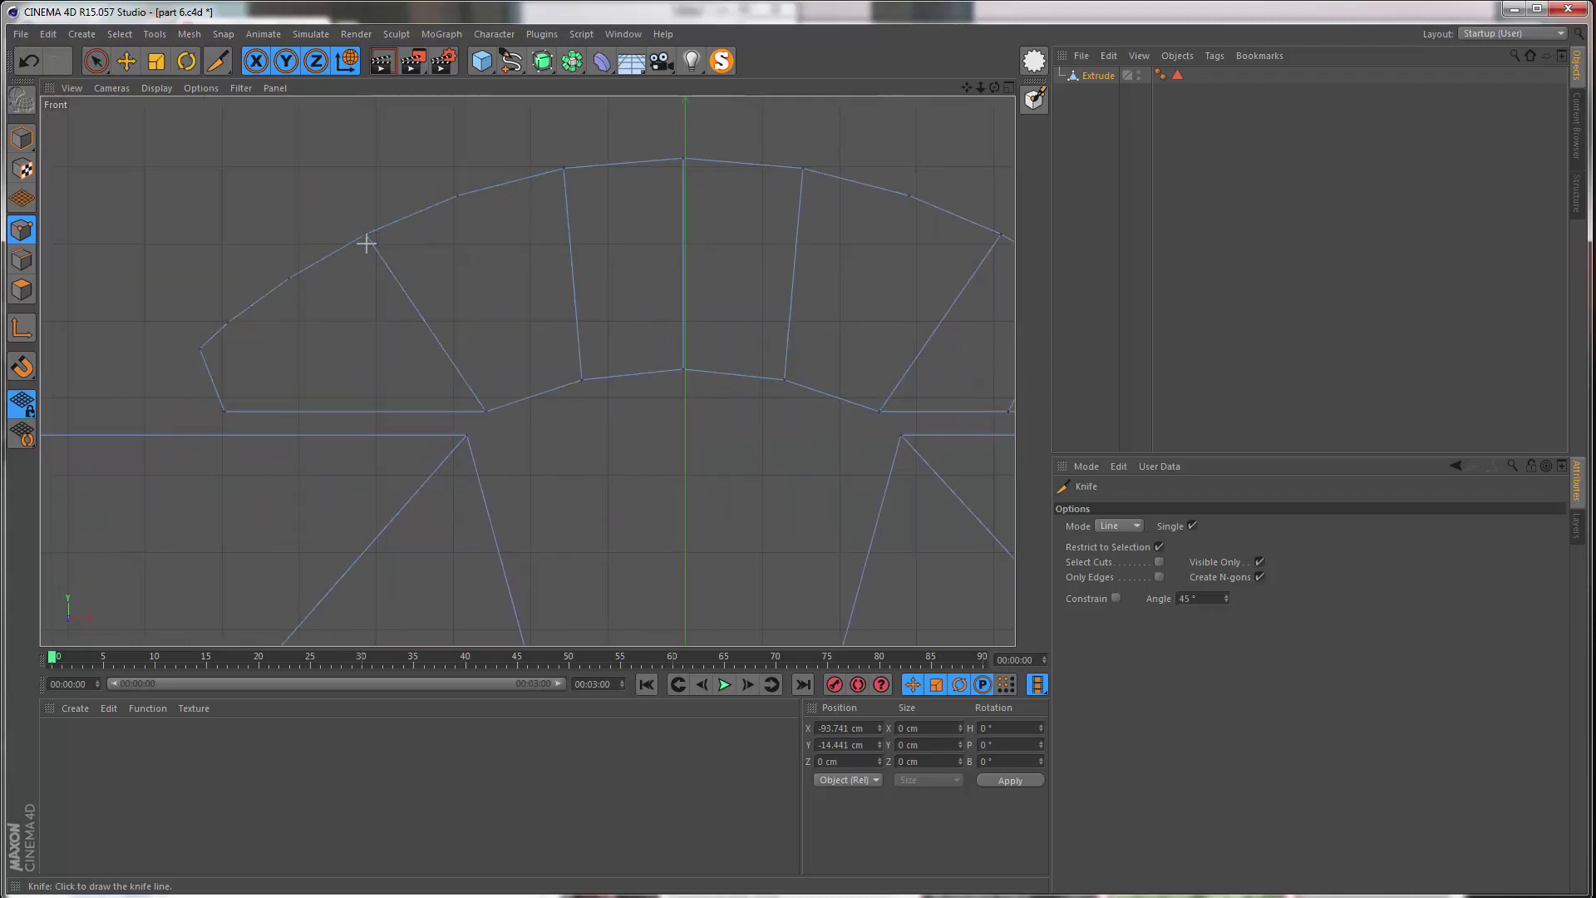
{"action": "middle_click_drag", "start_coordinate": [292, 299], "coordinate": [342, 217], "text": "alt"}
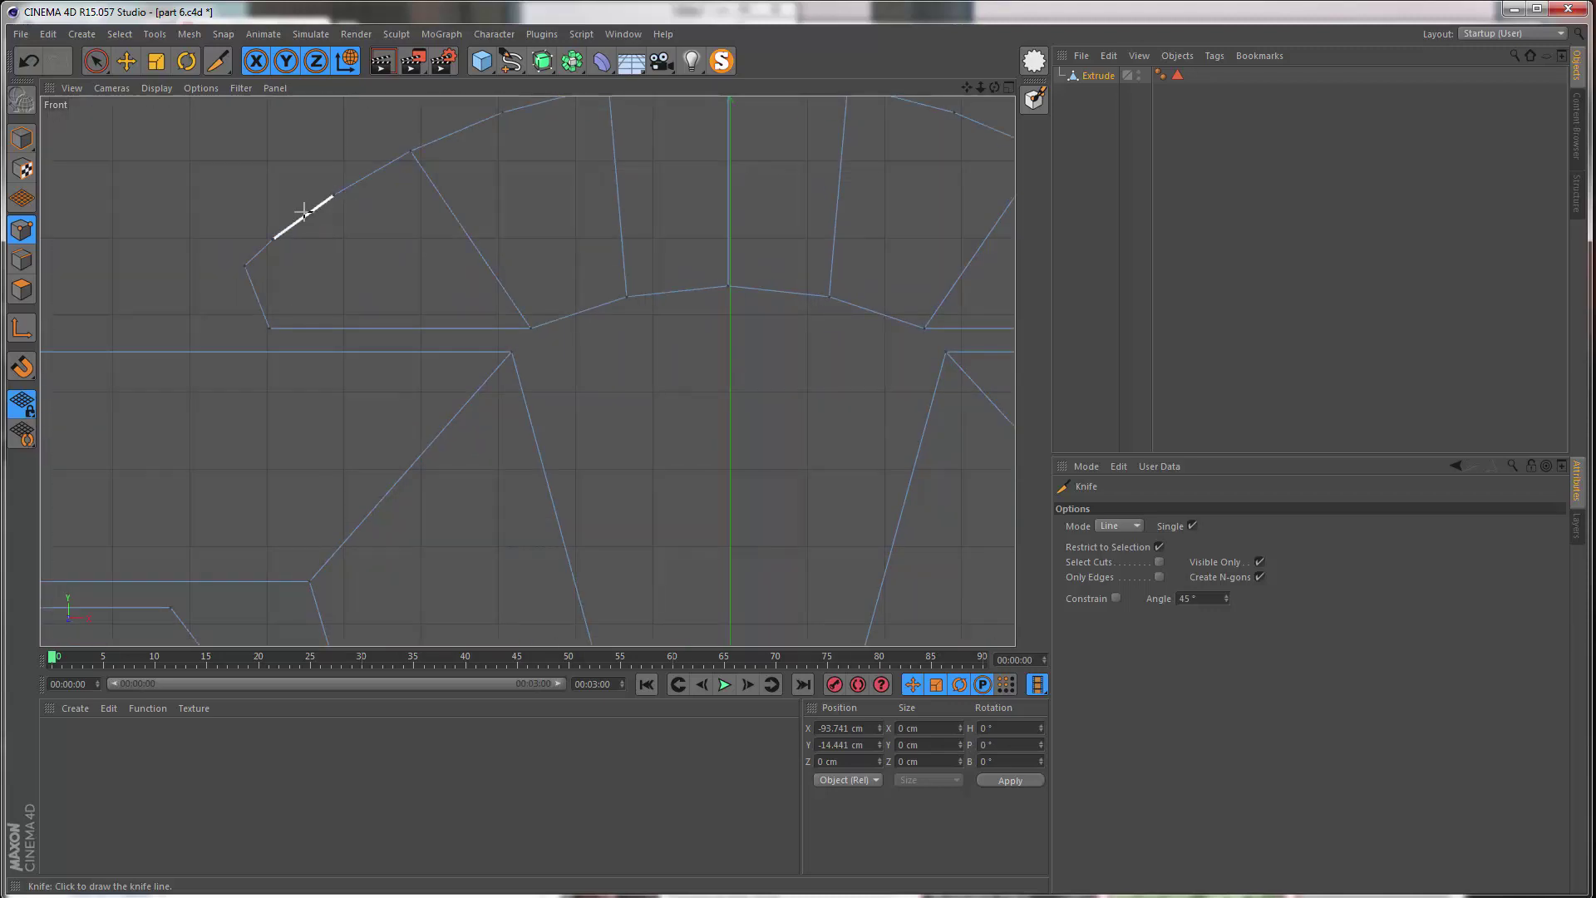
{"action": "left_click_drag", "start_coordinate": [334, 196], "coordinate": [394, 337]}
- Knife-cut from the remaining outer point on each side of the top arc's centre down through the inner edge
{"action": "mouse_move", "coordinate": [547, 247]}
{"action": "middle_mouse_down", "text": "alt"}
{"action": "mouse_move", "coordinate": [341, 275]}
{"action": "mouse_move", "coordinate": [329, 277]}
{"action": "mouse_move", "coordinate": [418, 280]}
{"action": "mouse_move", "coordinate": [244, 326]}
{"action": "middle_mouse_up", "text": "alt"}
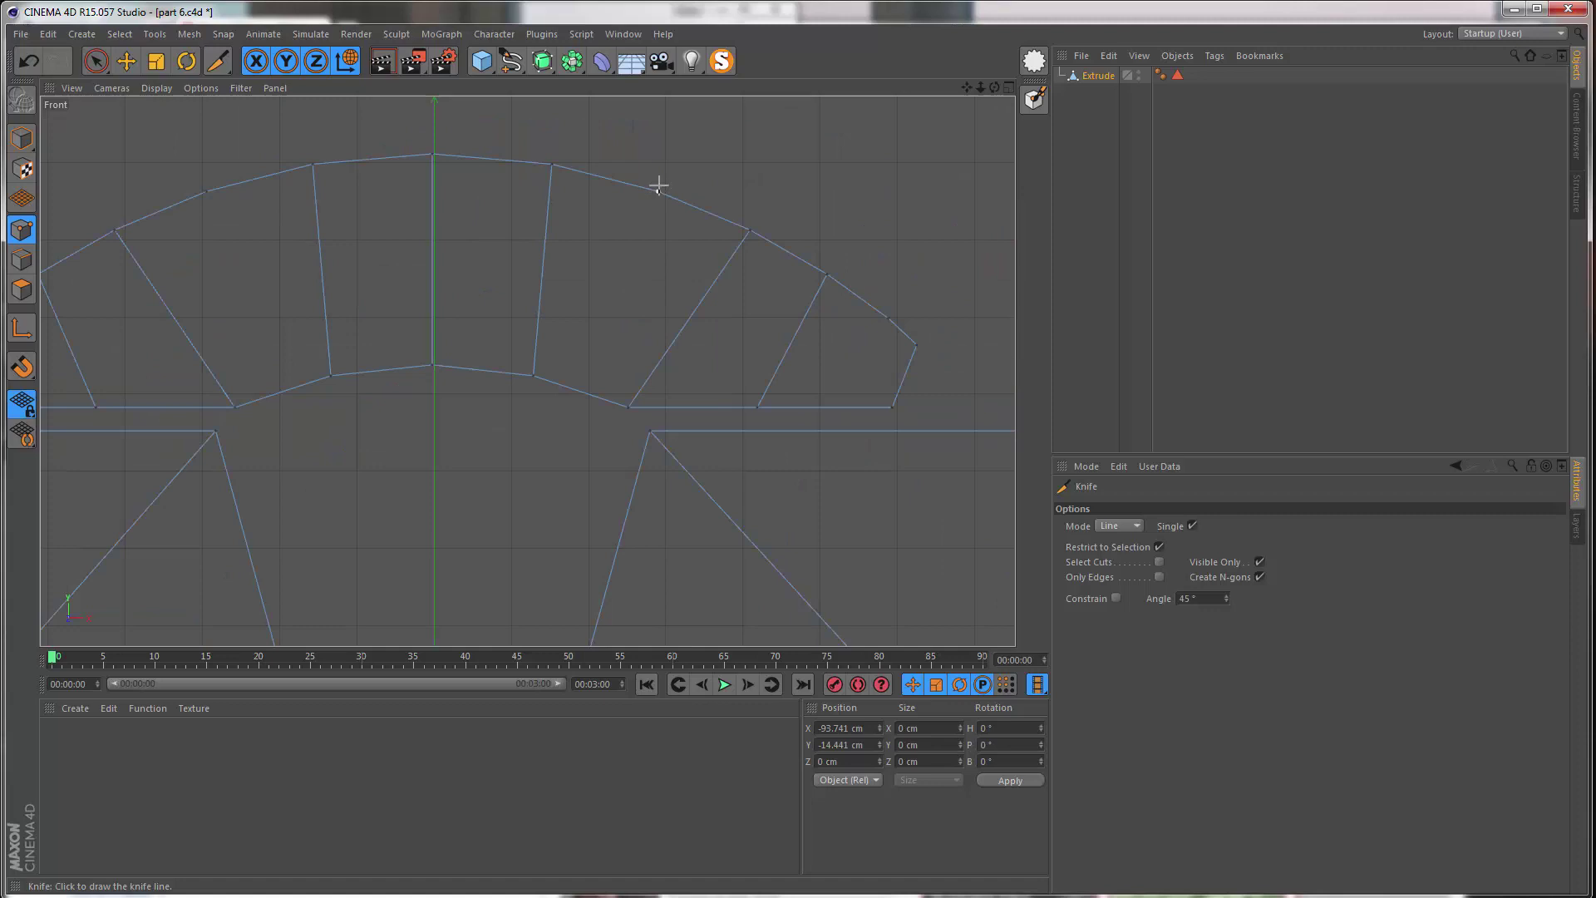
{"action": "left_click_drag", "start_coordinate": [658, 192], "coordinate": [544, 491]}
{"action": "middle_click_drag", "start_coordinate": [215, 183], "coordinate": [420, 171], "text": "alt"}
{"action": "left_click_drag", "start_coordinate": [413, 179], "coordinate": [506, 456]}
- Delete the leftover unconnected outer point near each tip of the top arc
{"action": "middle_click_drag", "start_coordinate": [551, 397], "coordinate": [242, 352], "text": "alt"}
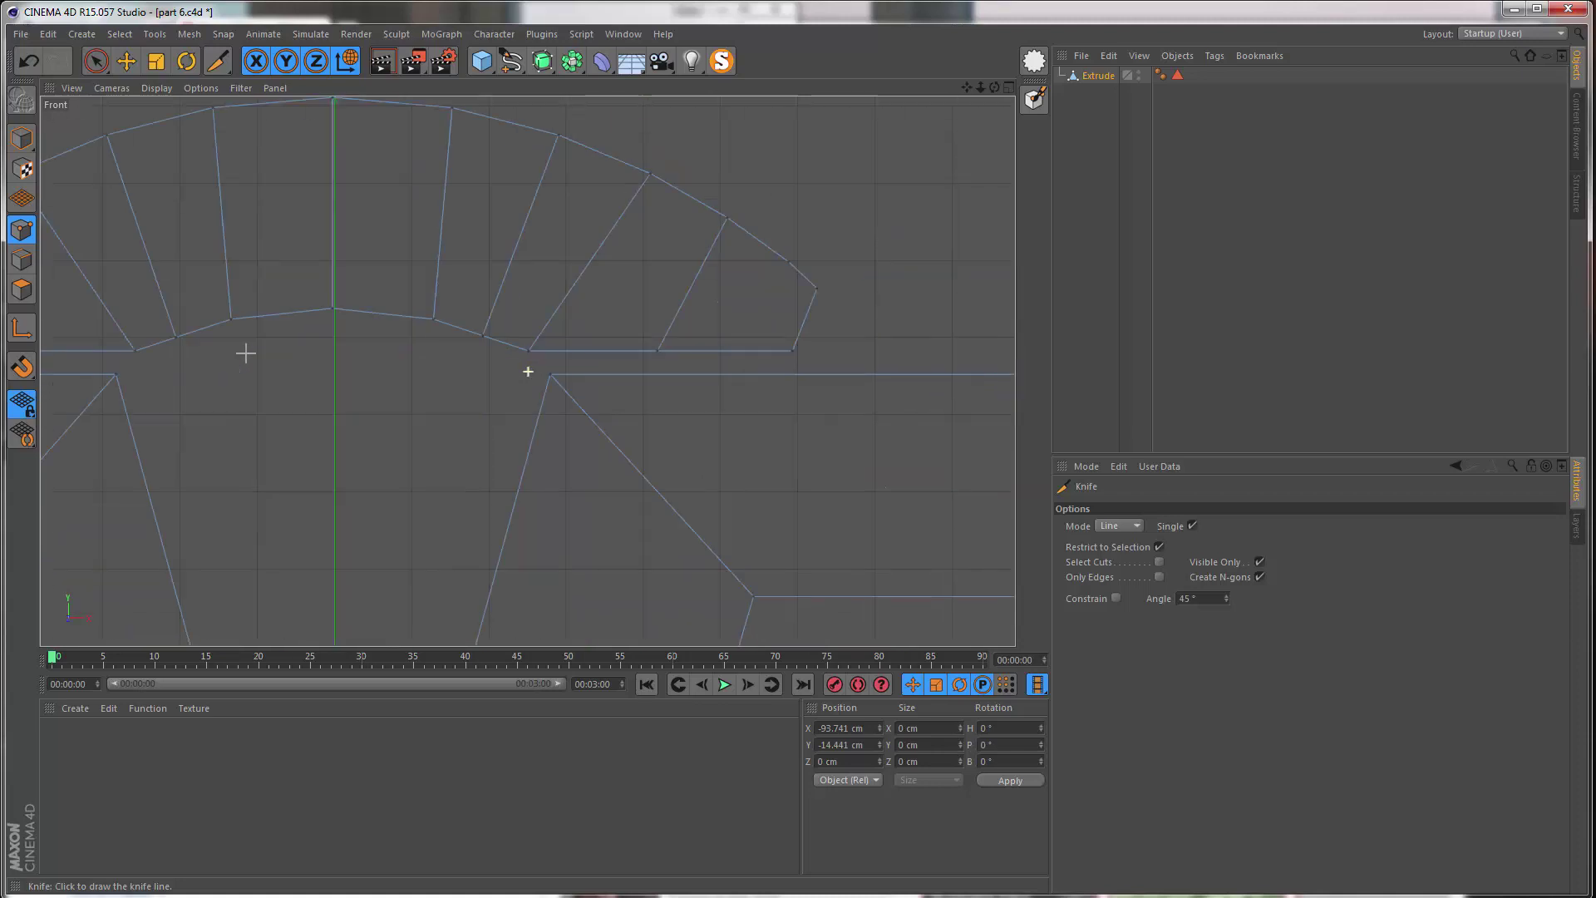
{"action": "key", "text": "space"}
{"action": "left_click", "coordinate": [784, 261]}
{"action": "middle_click_drag", "start_coordinate": [476, 331], "coordinate": [801, 356], "text": "alt"}
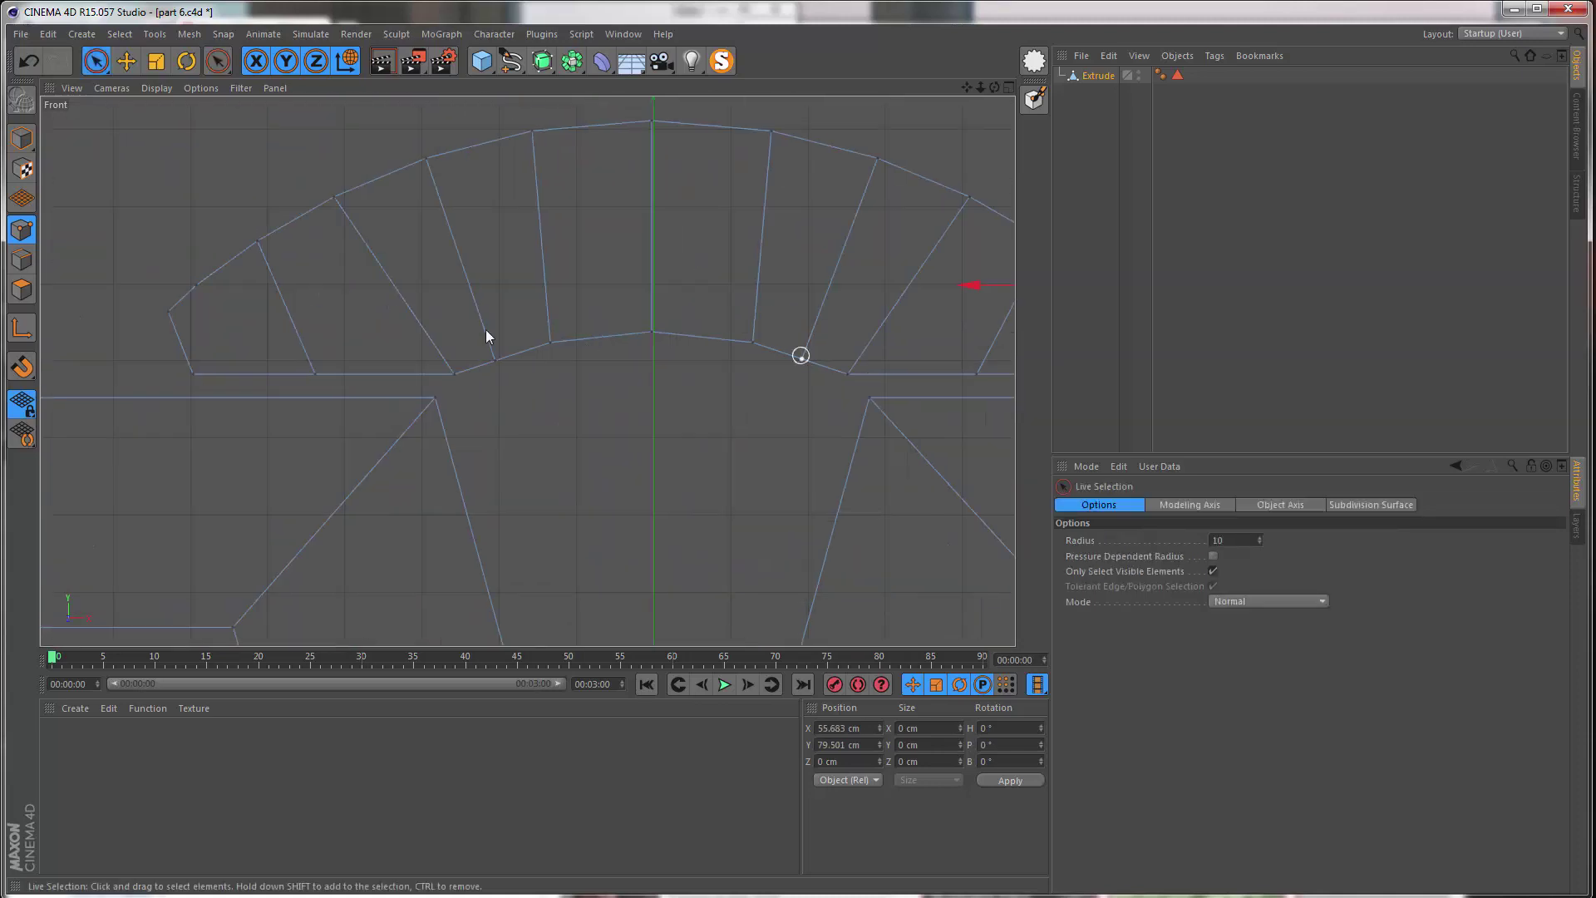
{"action": "left_click", "coordinate": [195, 283], "text": "shift"}
{"action": "left_click", "coordinate": [446, 262]}
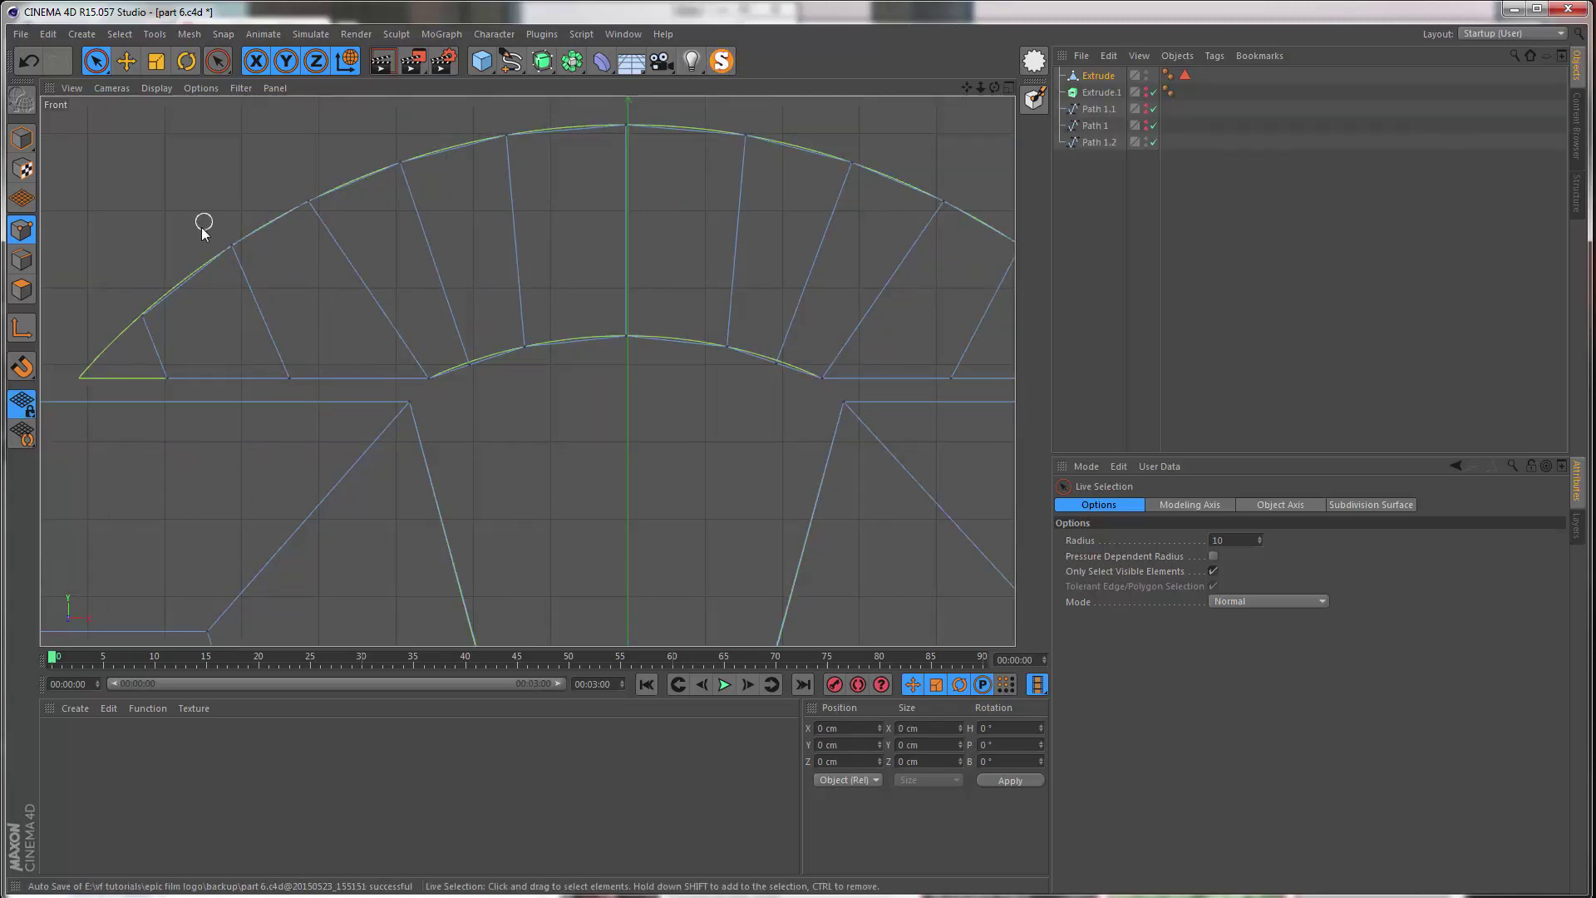
- Move the second outer point from the top arc's left tip onto the outline spline
{"action": "scroll", "coordinate": [203, 230], "scroll_direction": "up", "scroll_amount": 6}
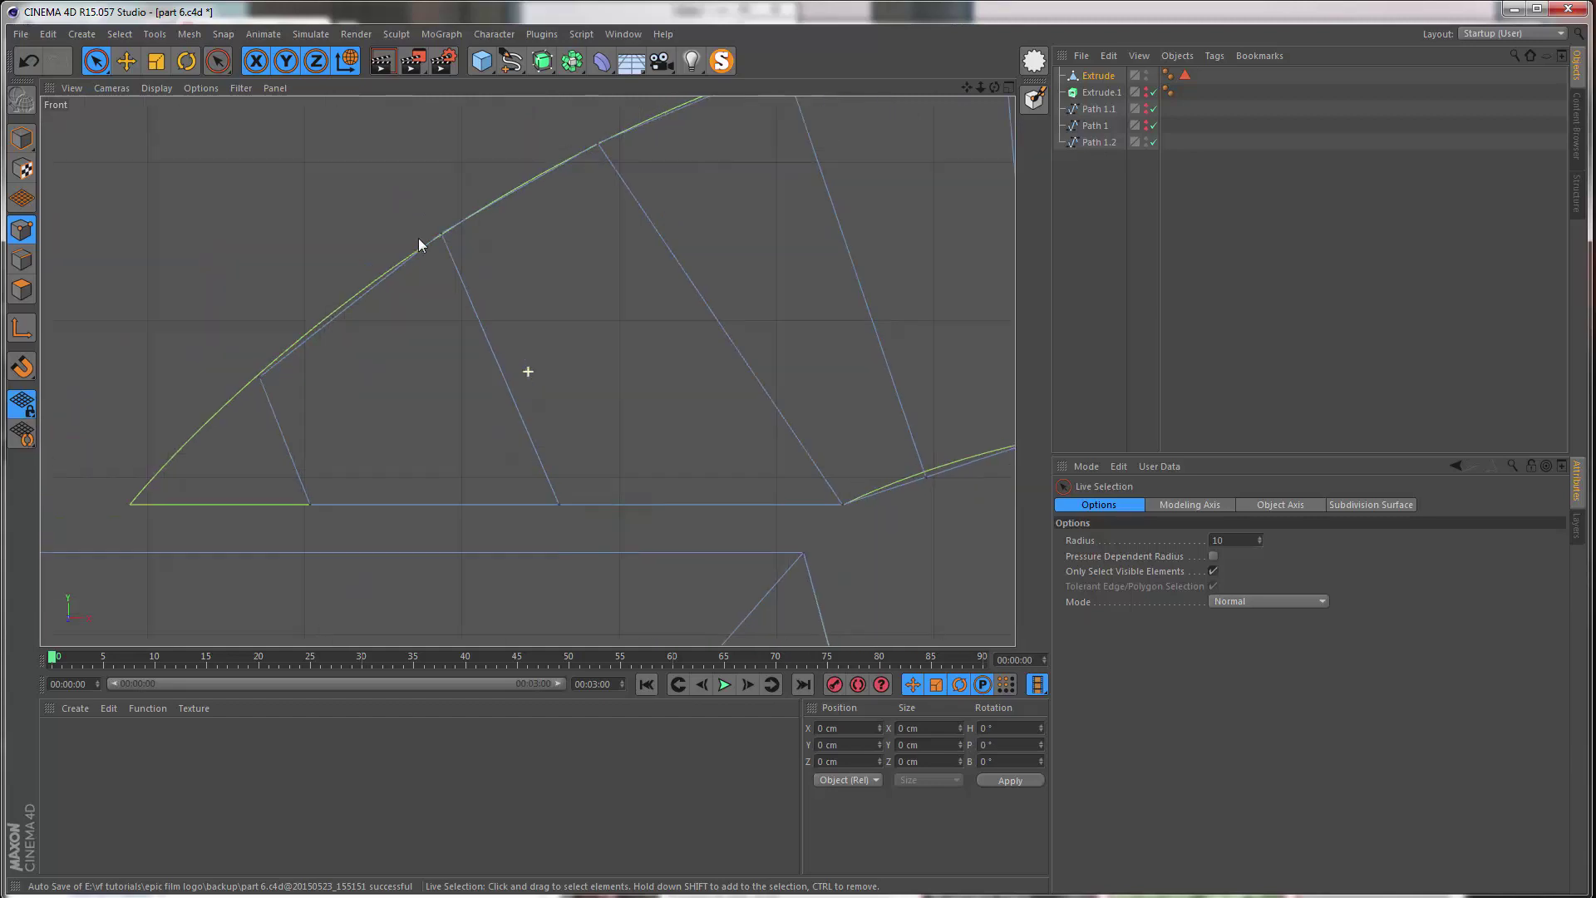
{"action": "left_click", "coordinate": [427, 243]}
{"action": "scroll", "coordinate": [413, 258], "scroll_direction": "up", "scroll_amount": 4}
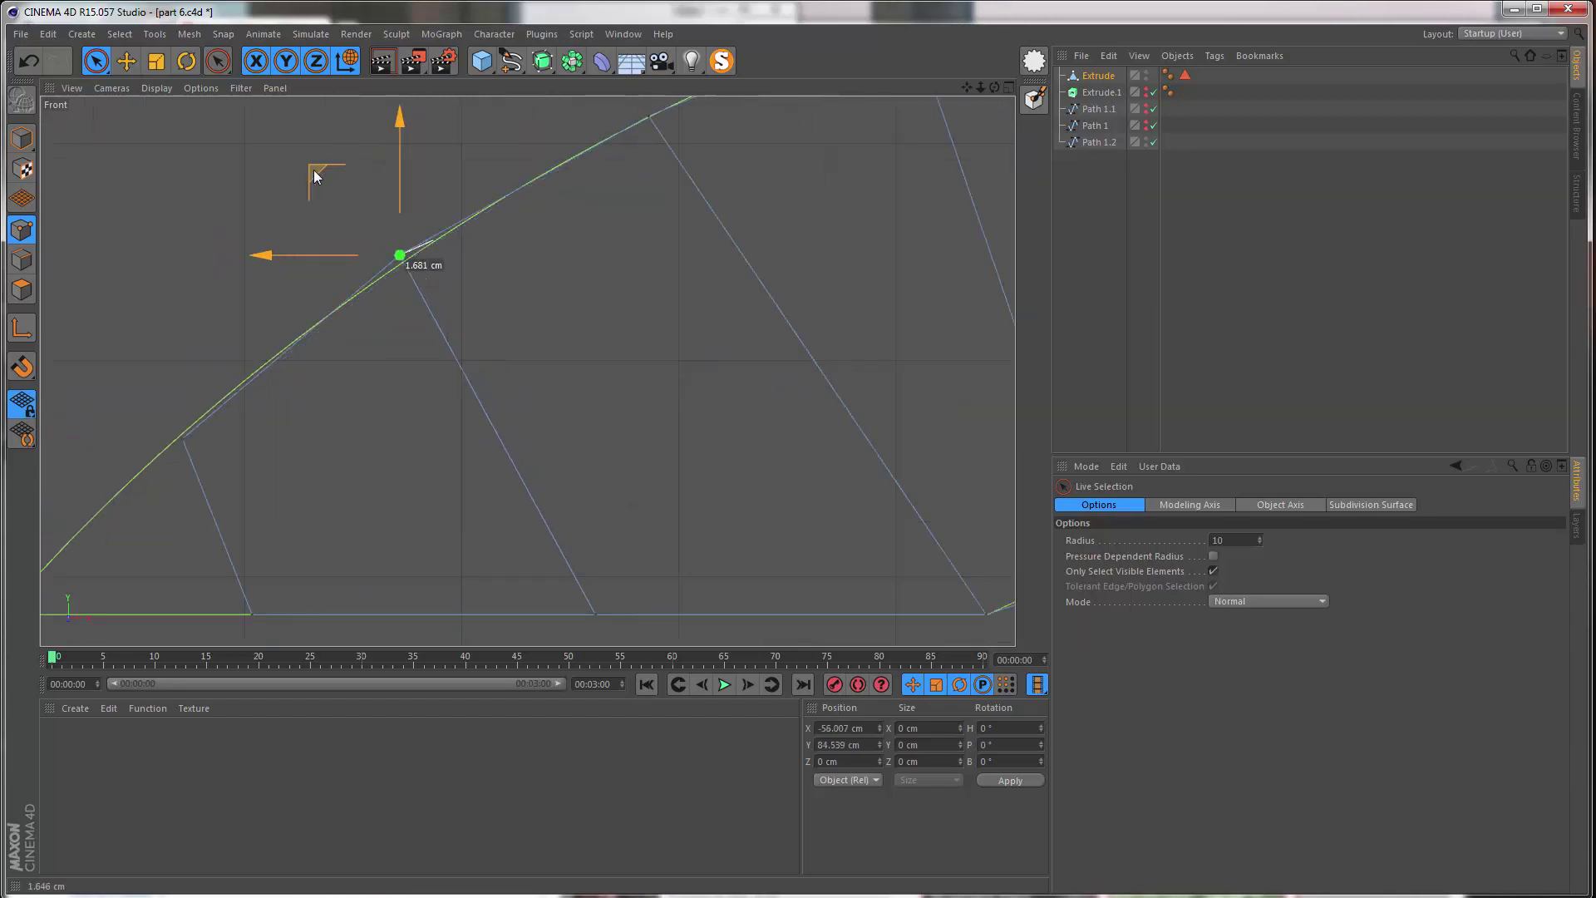
{"action": "left_click_drag", "start_coordinate": [313, 173], "coordinate": [320, 172]}
{"action": "scroll", "coordinate": [709, 285], "scroll_direction": "down", "scroll_amount": 3}
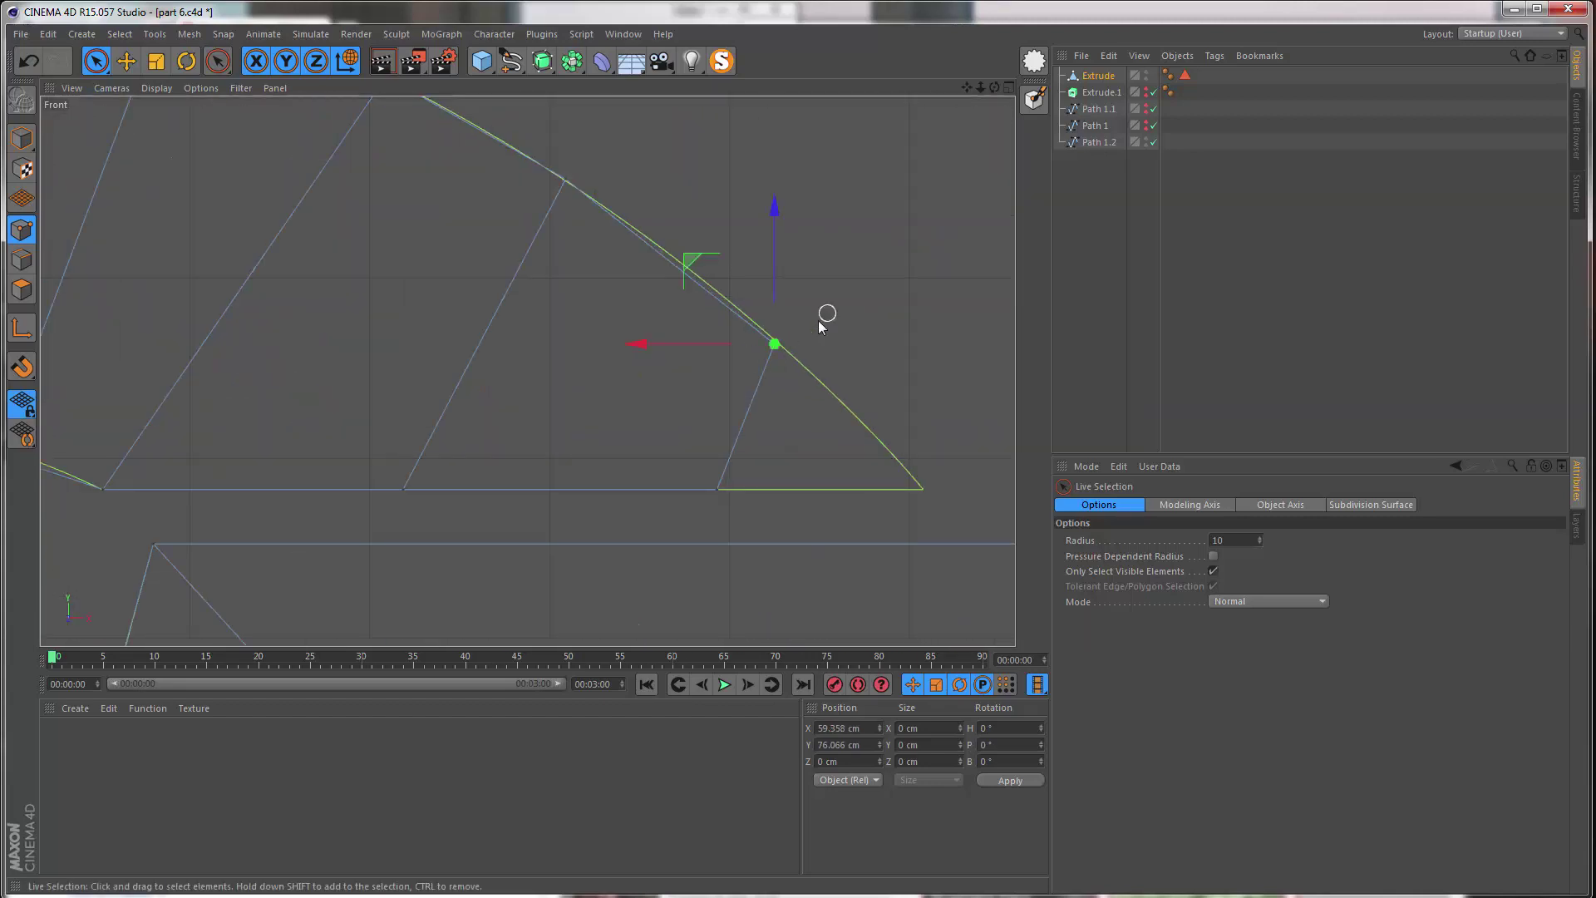
- Fit the outer points on the top arc's right side to the outline spline, placing the third from the tip at about X 37.7, Y 91.1 cm
{"action": "scroll", "coordinate": [823, 316], "scroll_direction": "up", "scroll_amount": 2}
{"action": "scroll", "coordinate": [595, 335], "scroll_direction": "up", "scroll_amount": 3}
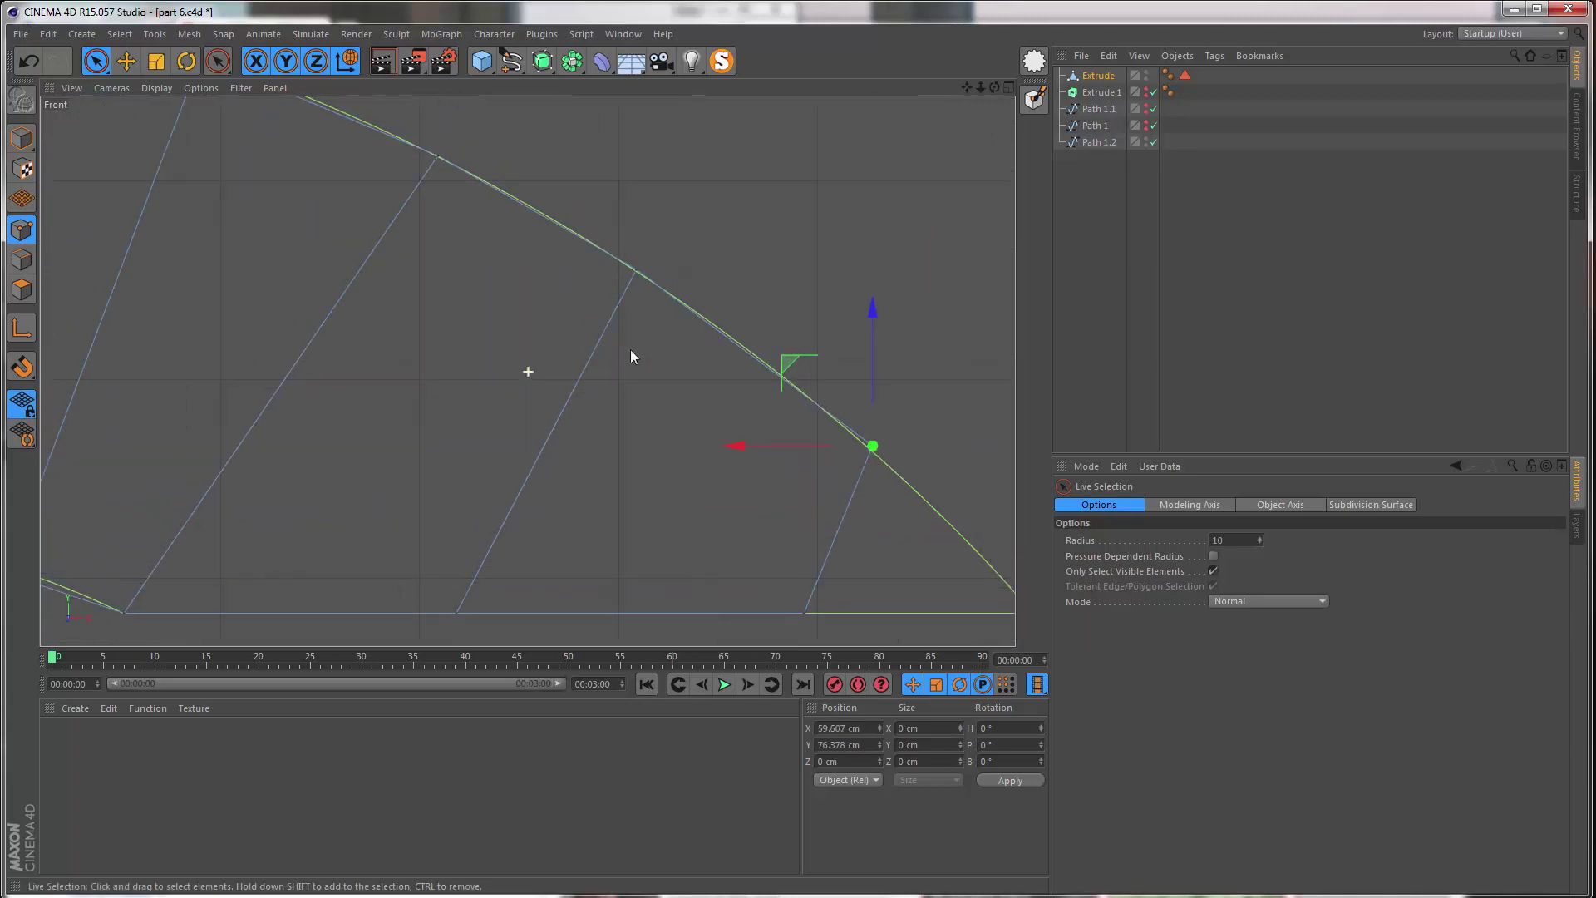
{"action": "middle_click_drag", "start_coordinate": [526, 226], "coordinate": [678, 302], "text": "alt"}
{"action": "left_click", "coordinate": [592, 237]}
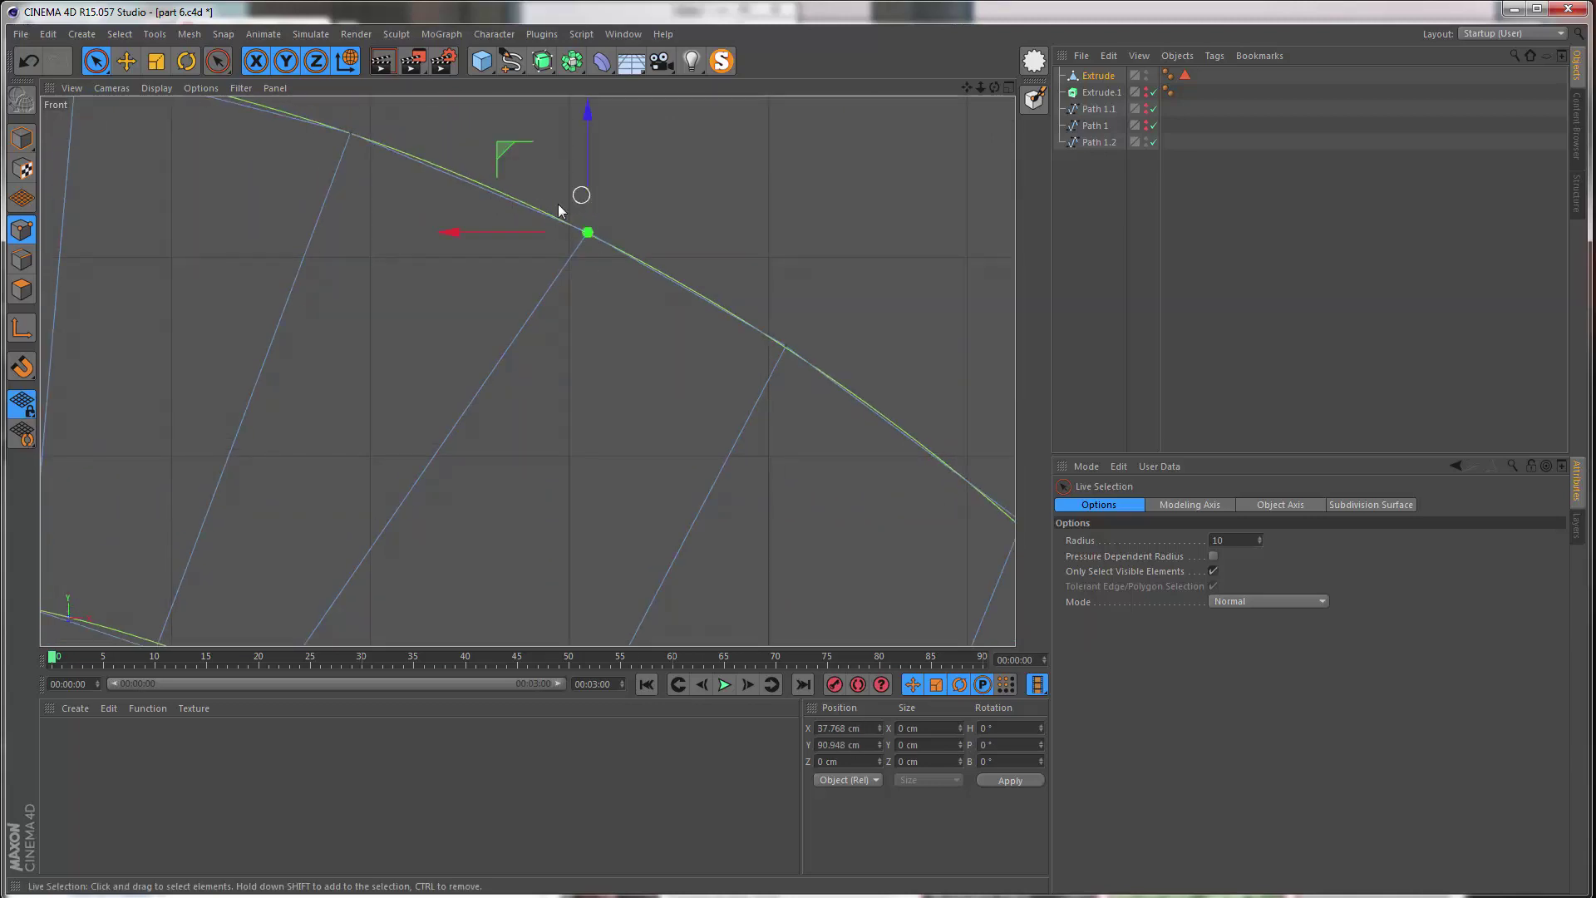
{"action": "left_click_drag", "start_coordinate": [515, 234], "coordinate": [513, 233]}
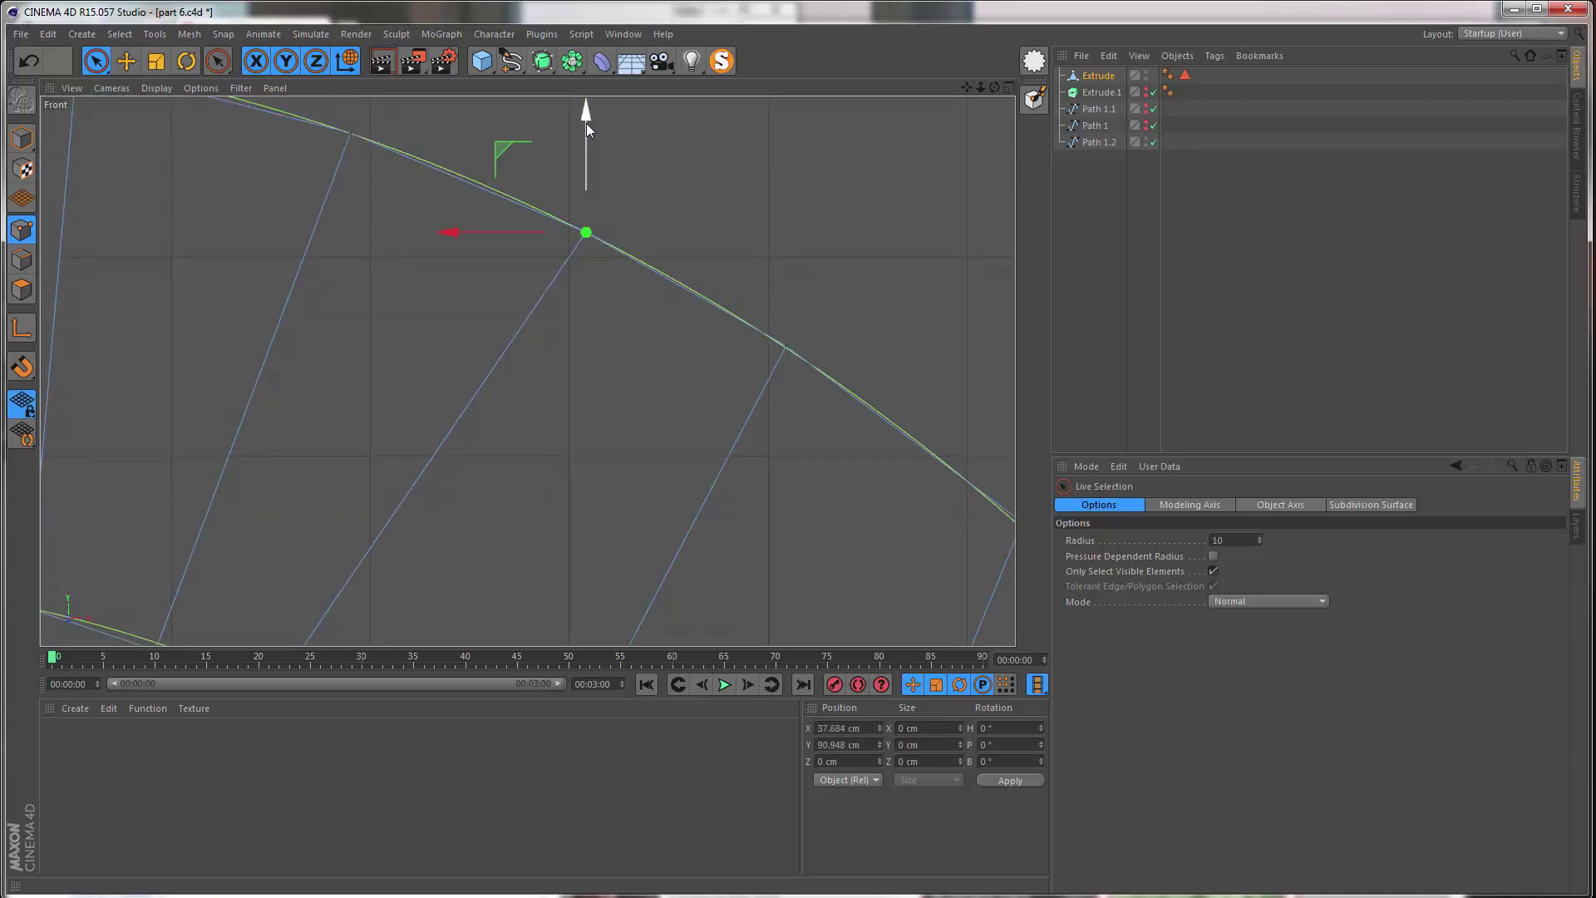
{"action": "left_click_drag", "start_coordinate": [586, 123], "coordinate": [586, 121]}
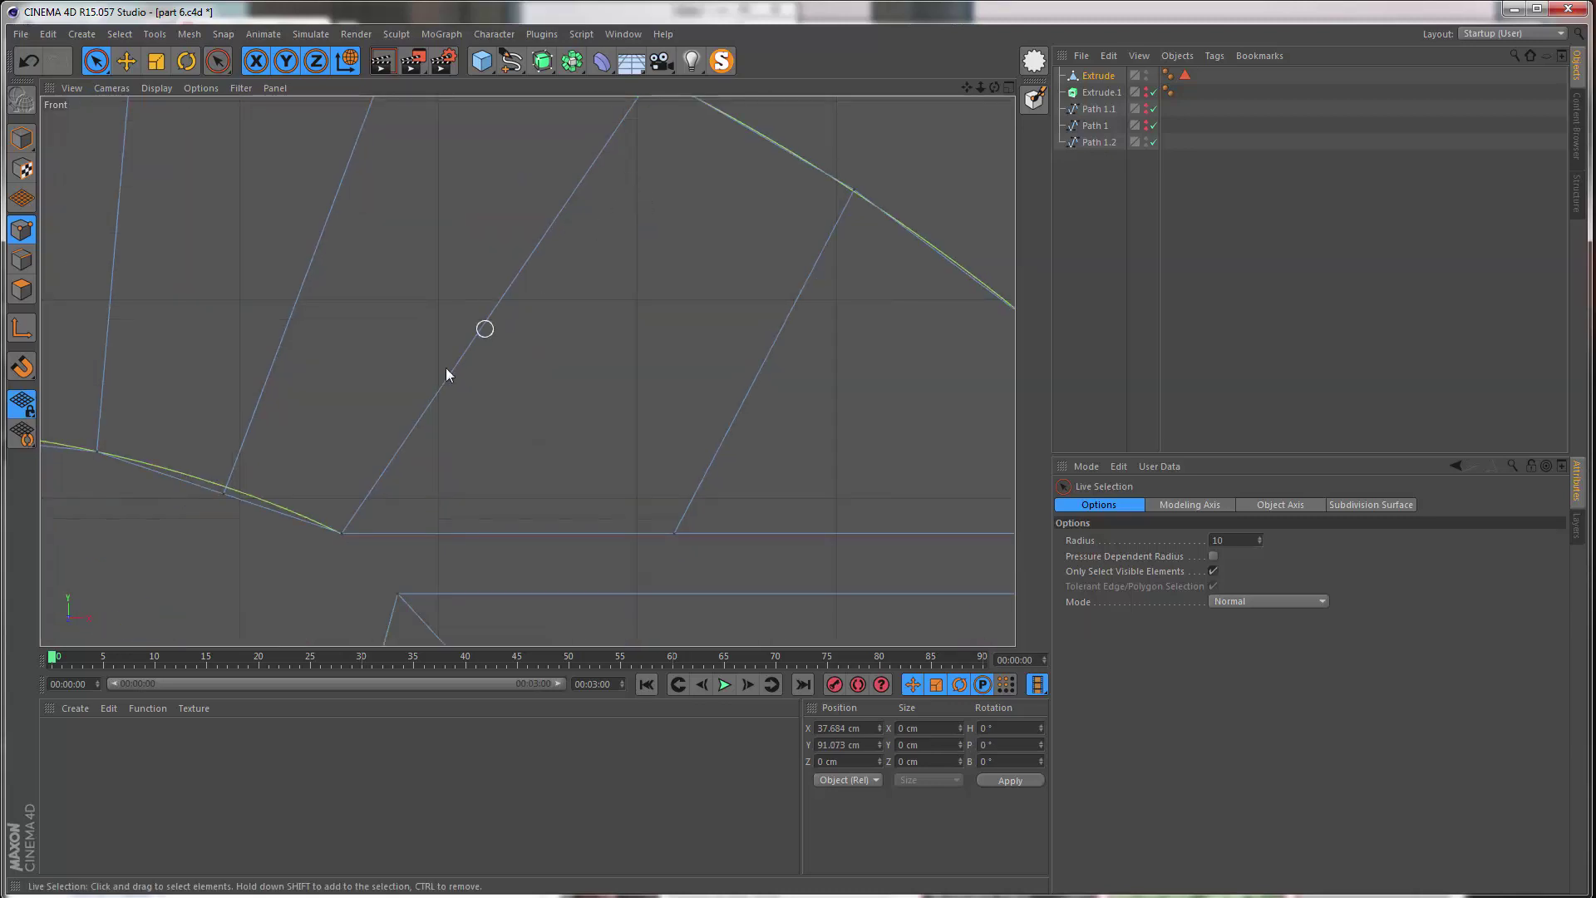
{"action": "middle_click_drag", "start_coordinate": [445, 367], "coordinate": [541, 433], "text": "alt"}
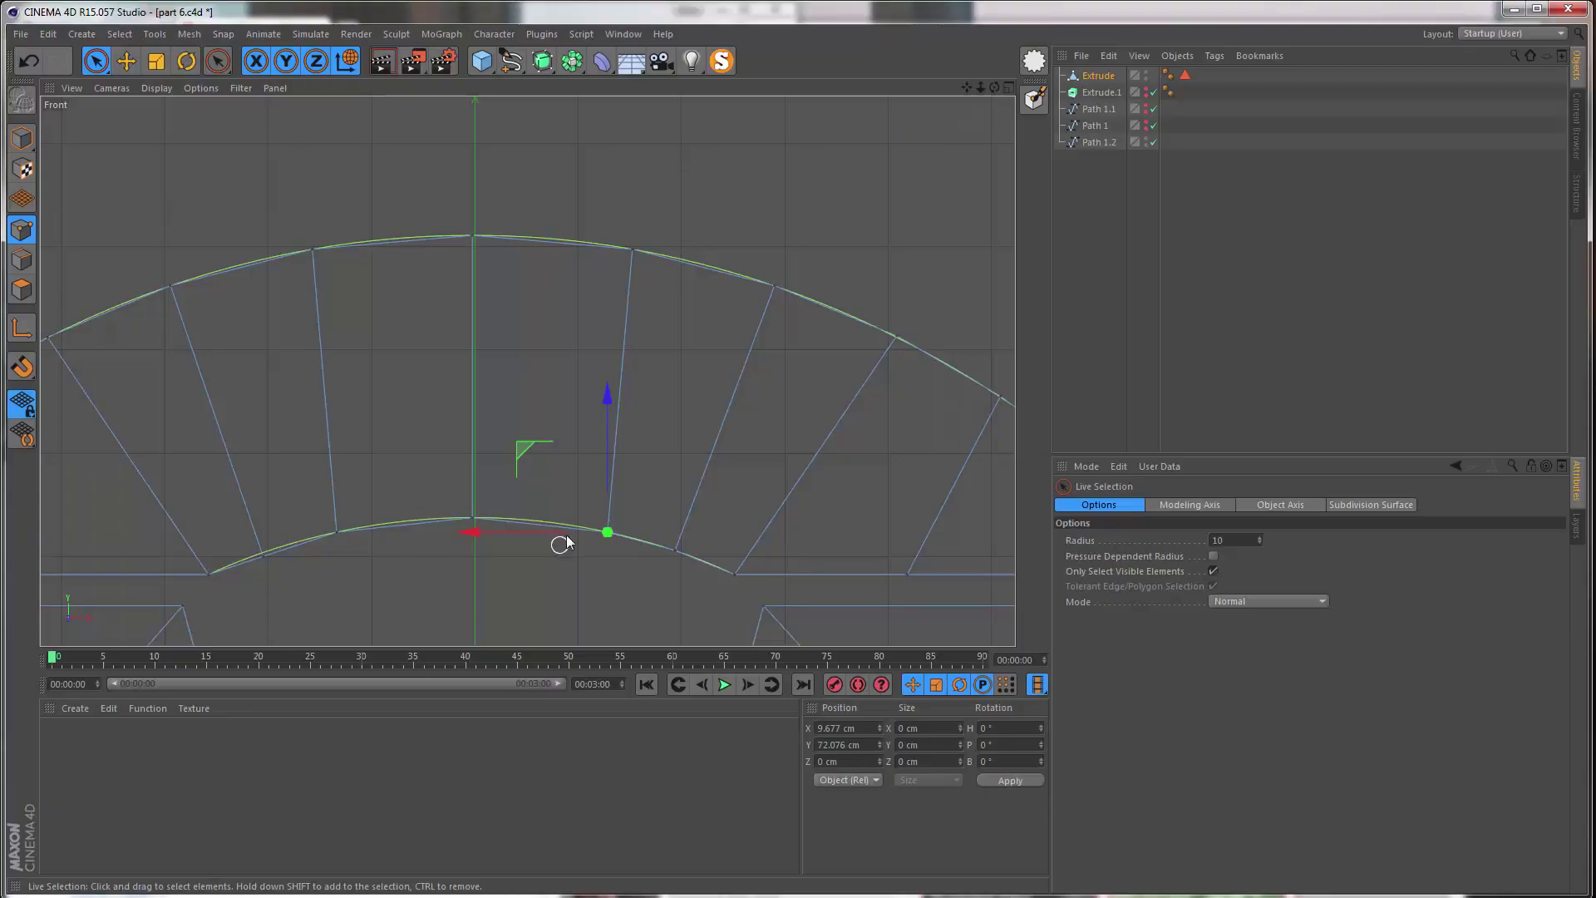
{"action": "scroll", "coordinate": [561, 544], "scroll_direction": "up", "scroll_amount": 2}
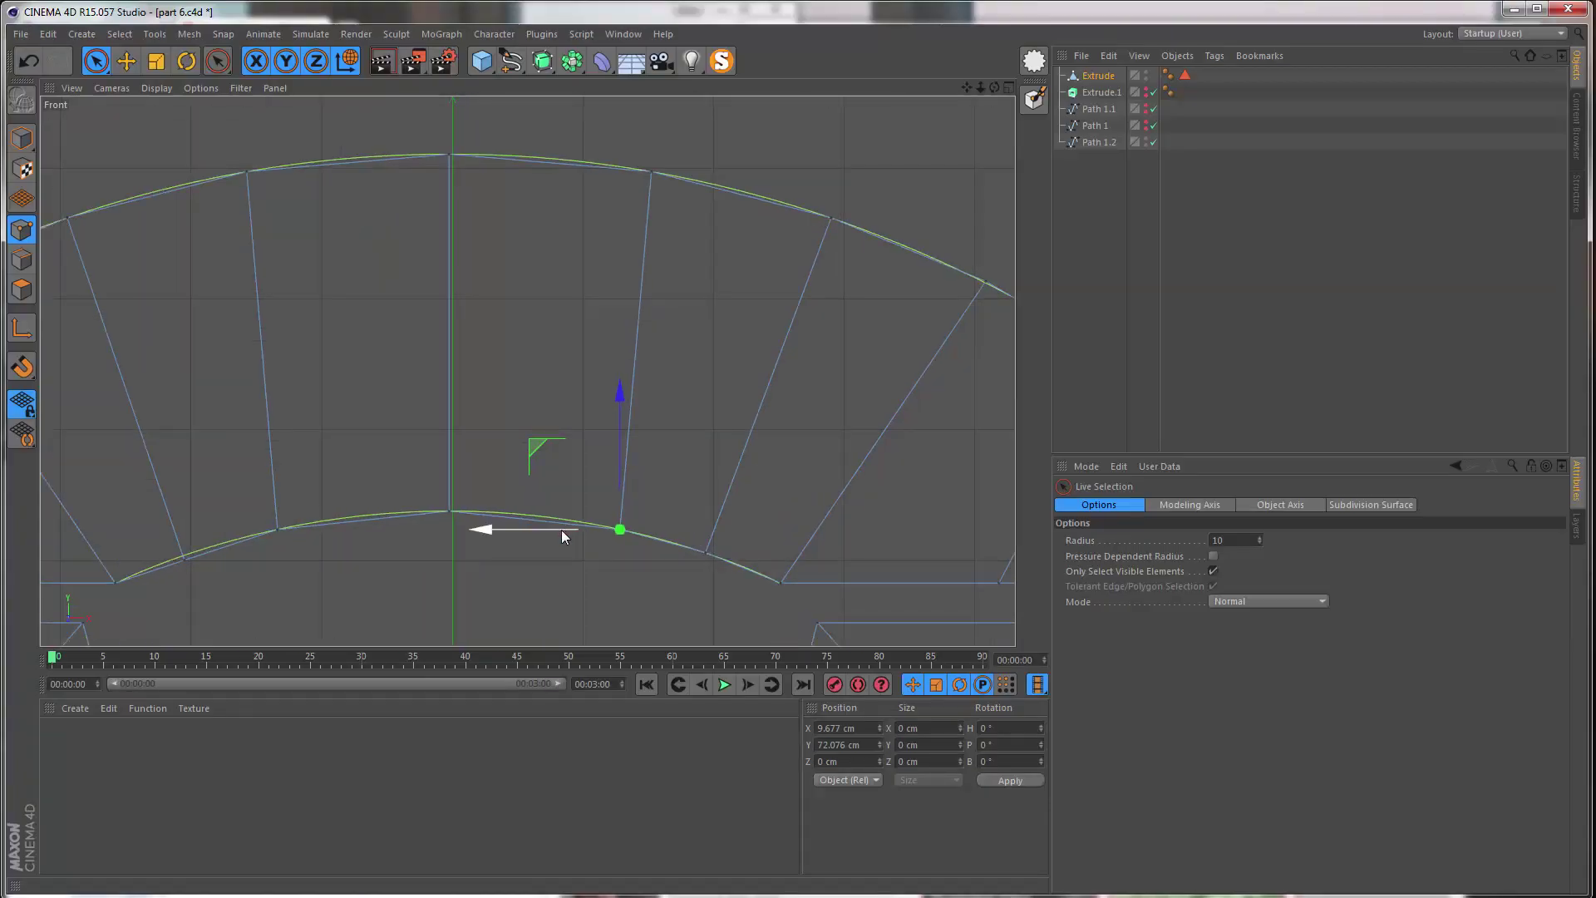
{"action": "left_click_drag", "start_coordinate": [561, 531], "coordinate": [528, 523]}
{"action": "key", "text": "ctrl+z"}
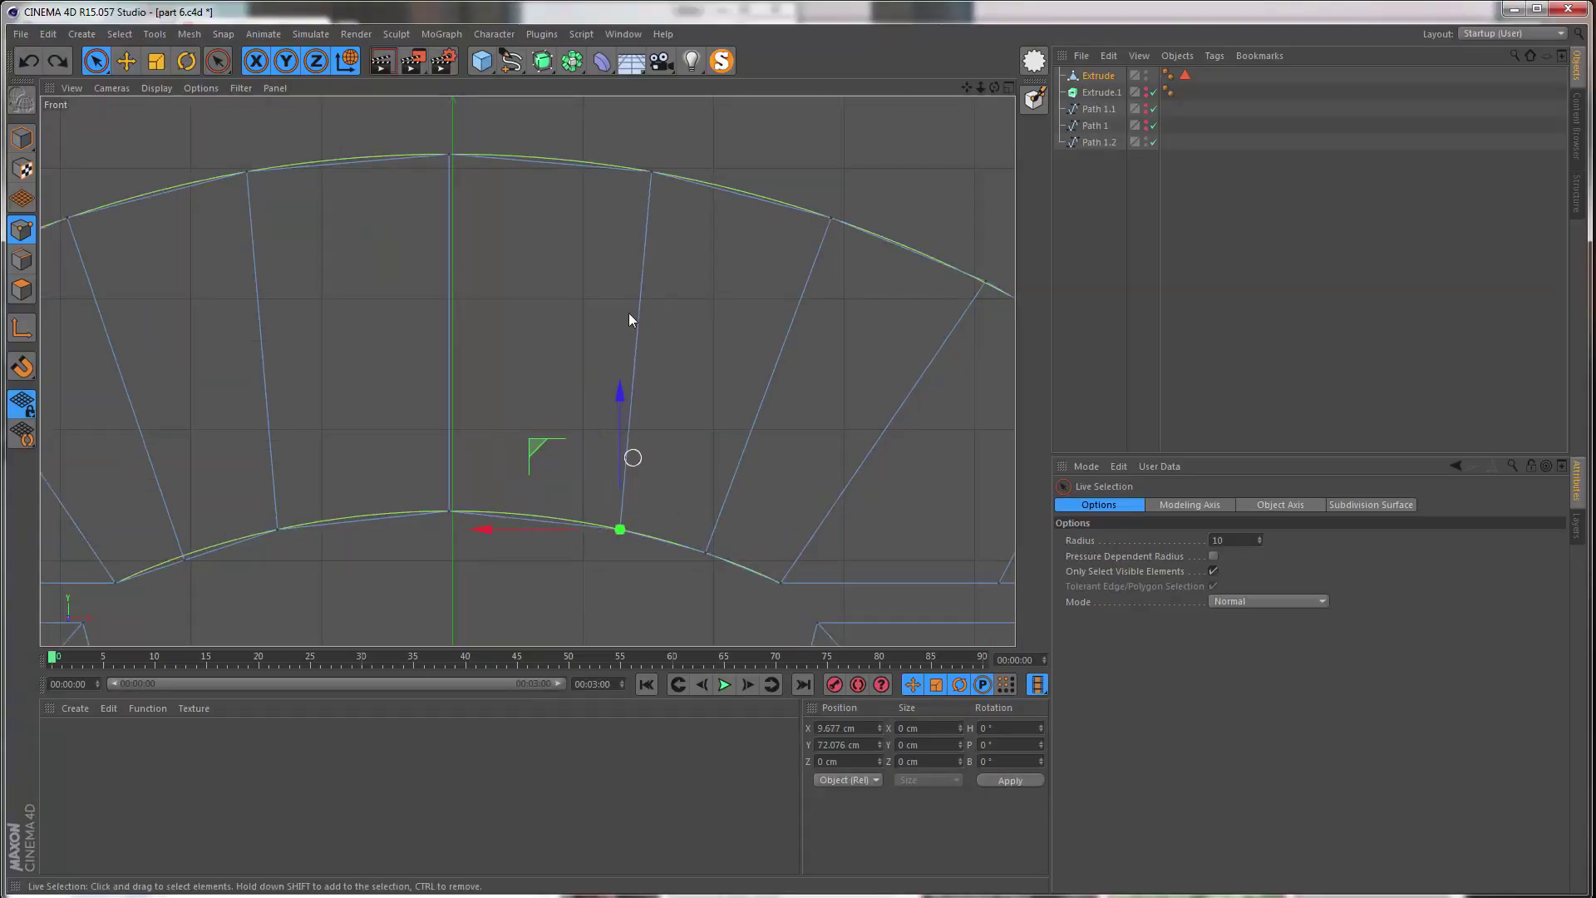
{"action": "left_click", "coordinate": [656, 166]}
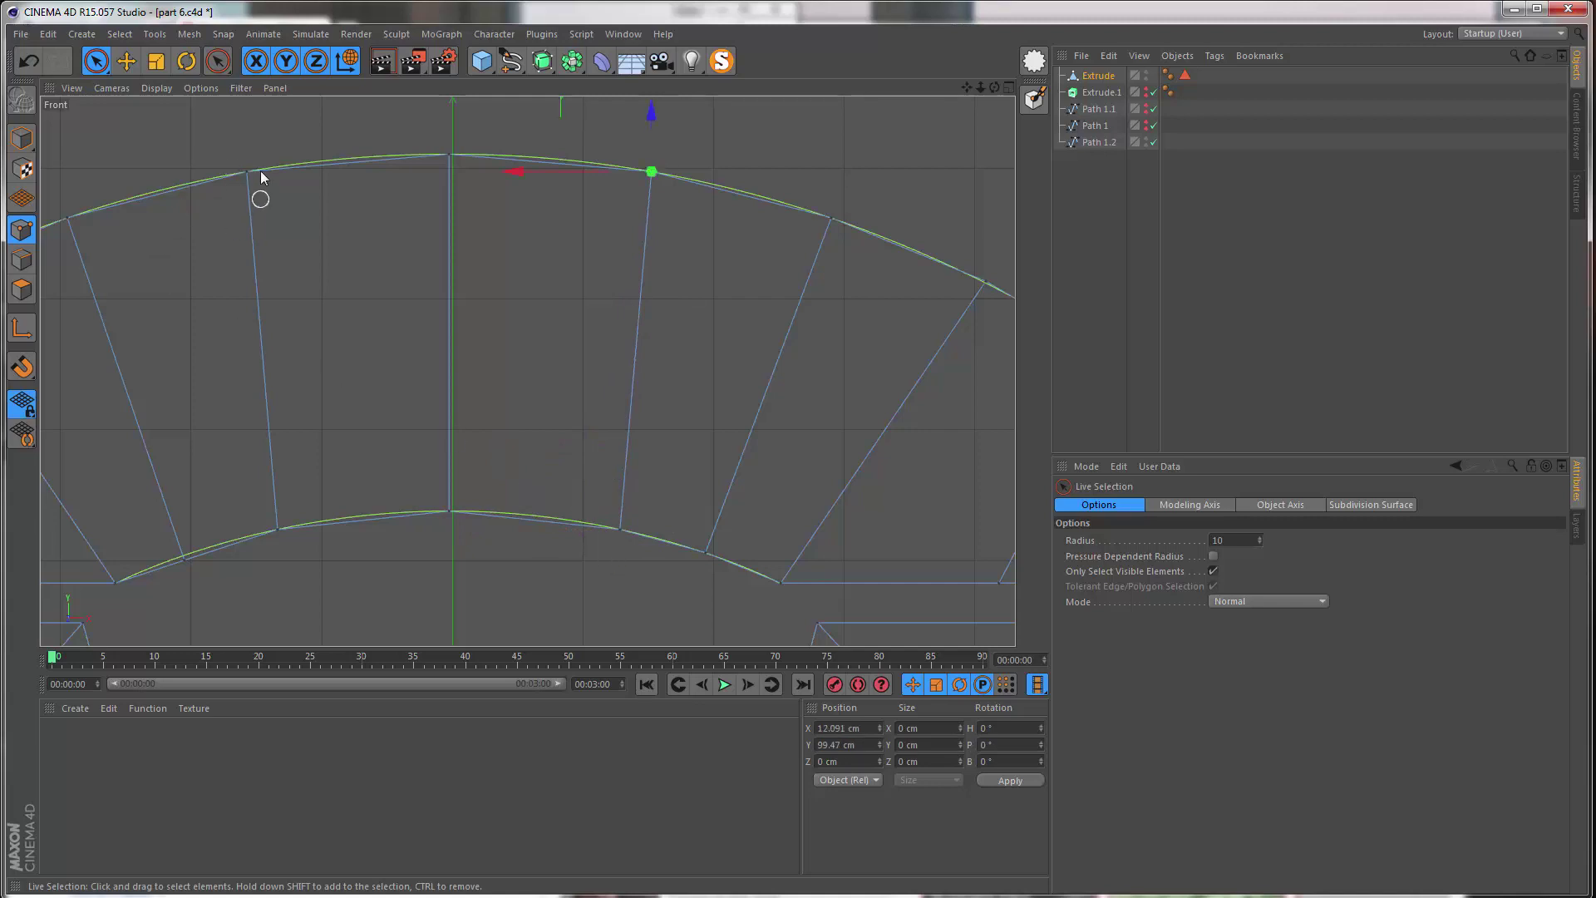
- Scale the two inner-edge points beside the top arc's centre to about 20.5 cm apart and raise them onto the spline at about Y 72.8 cm
{"action": "left_click", "coordinate": [510, 541]}
{"action": "left_click", "coordinate": [623, 535], "text": "shift"}
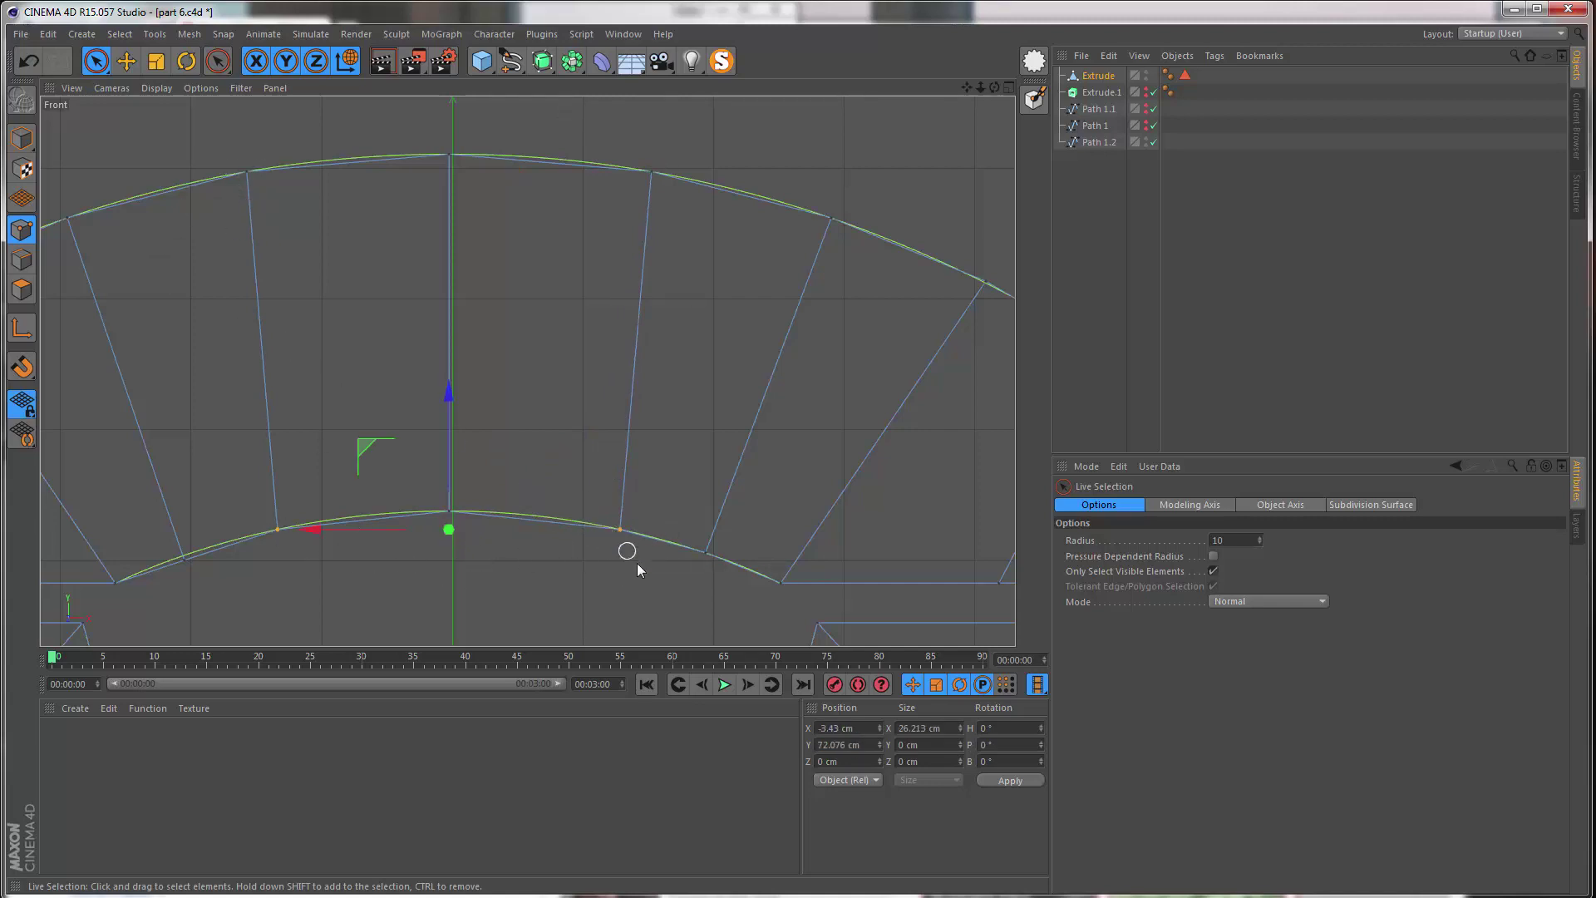
{"action": "key", "text": "t"}
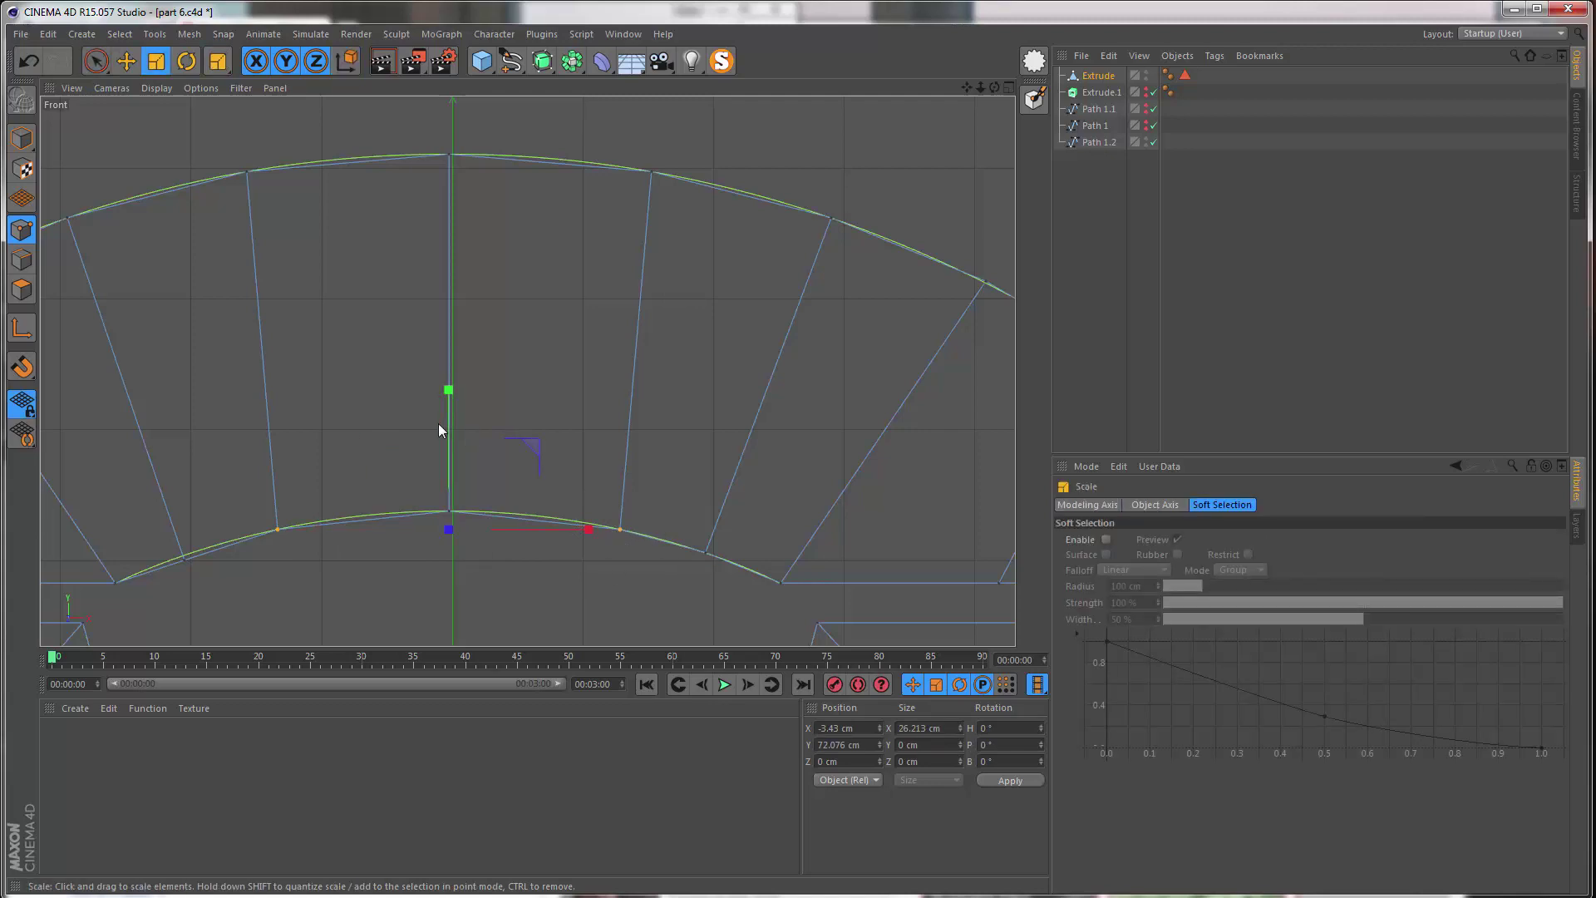
{"action": "left_click_drag", "start_coordinate": [540, 528], "coordinate": [500, 527]}
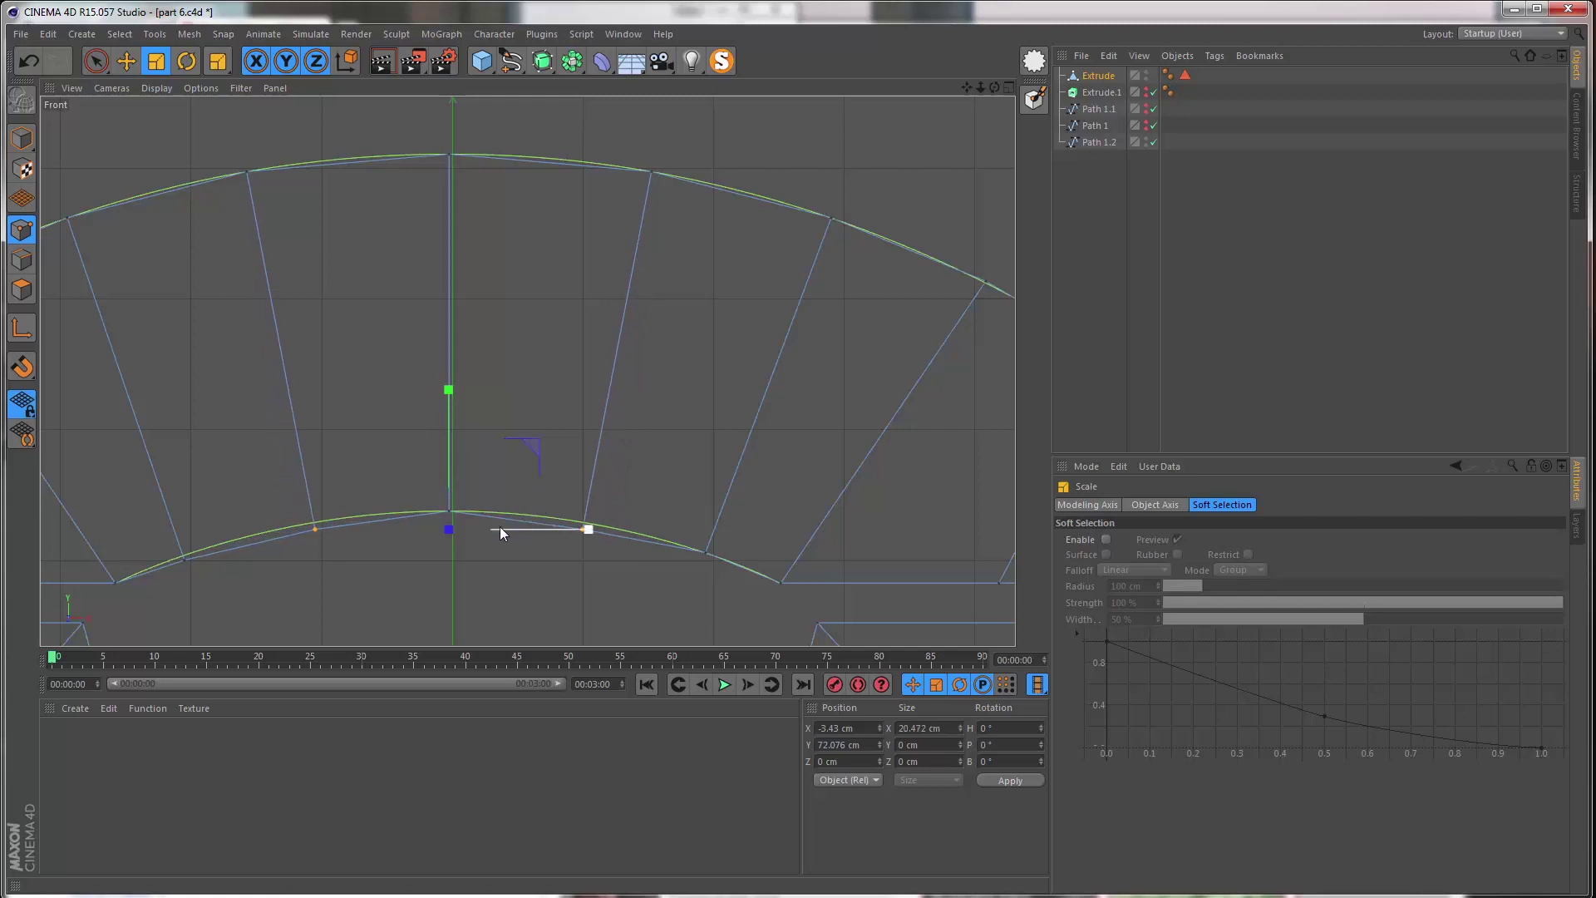
{"action": "key", "text": "space"}
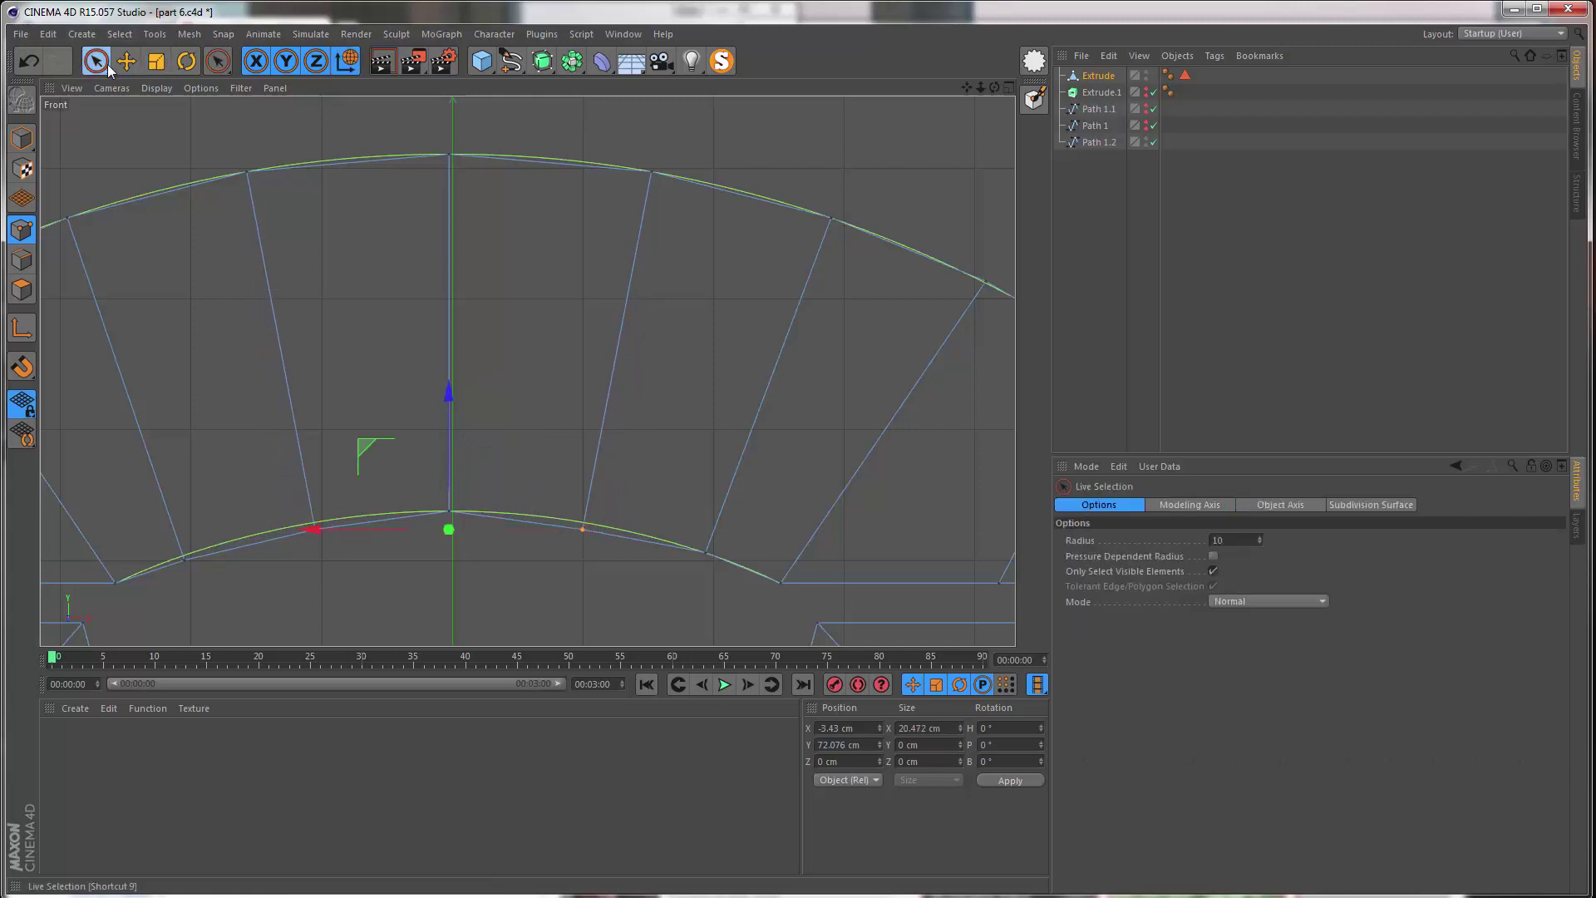
{"action": "left_click_drag", "start_coordinate": [453, 441], "coordinate": [455, 432]}
- Raise the two outer-edge points beside the top arc's centre slightly so they meet the outline spline
{"action": "middle_click_drag", "start_coordinate": [367, 281], "coordinate": [479, 291], "text": "alt"}
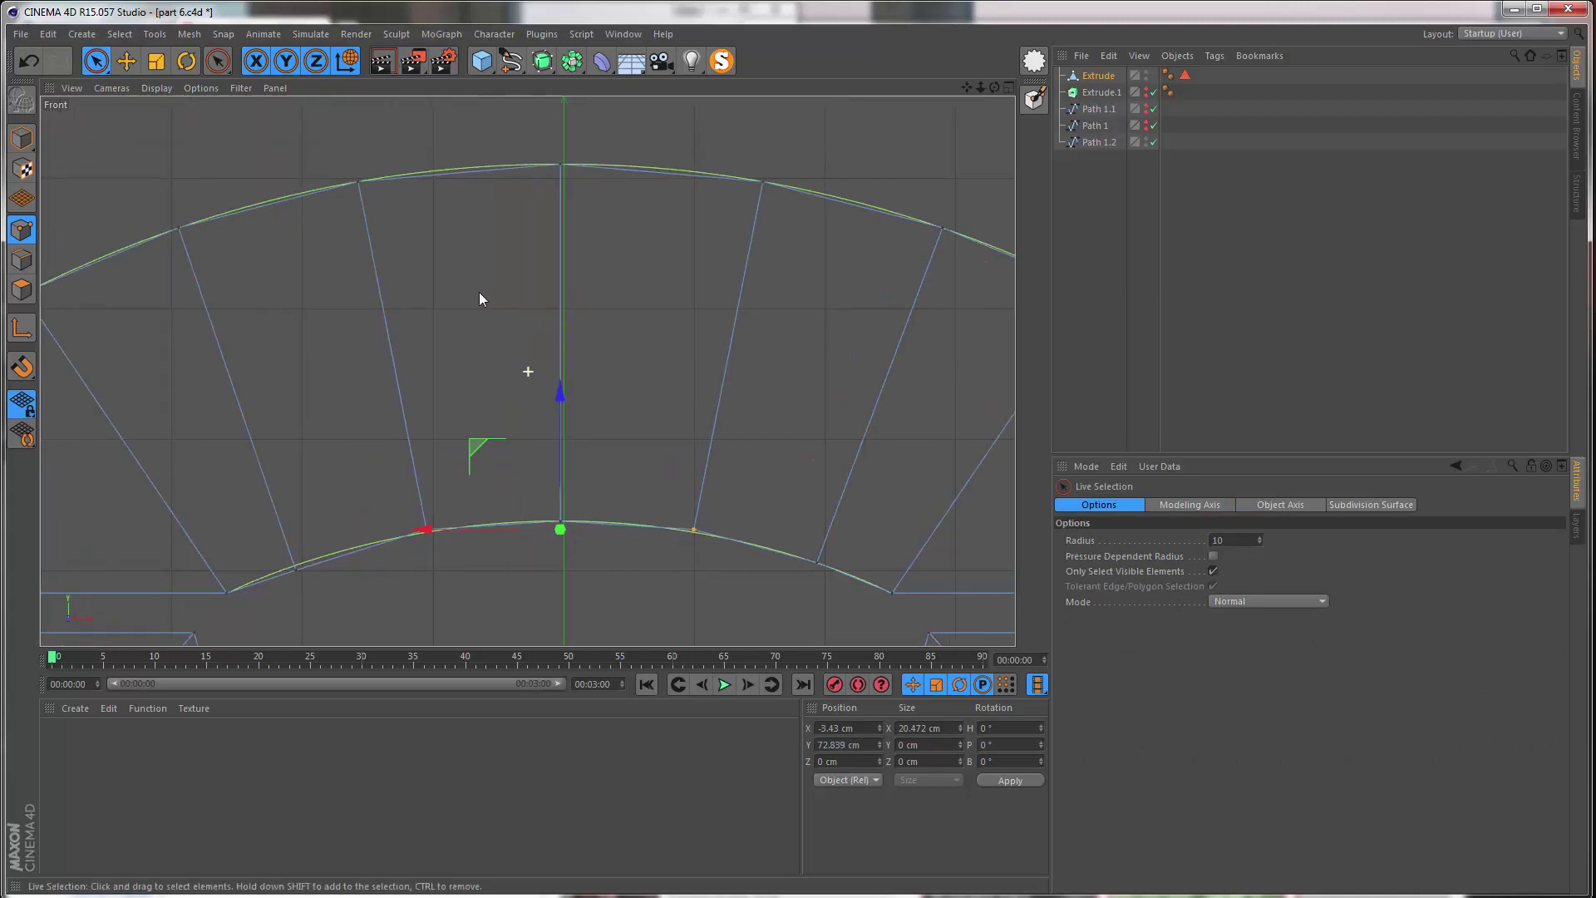
{"action": "left_click", "coordinate": [366, 171]}
{"action": "left_click", "coordinate": [358, 182]}
{"action": "left_click", "coordinate": [762, 182], "text": "shift"}
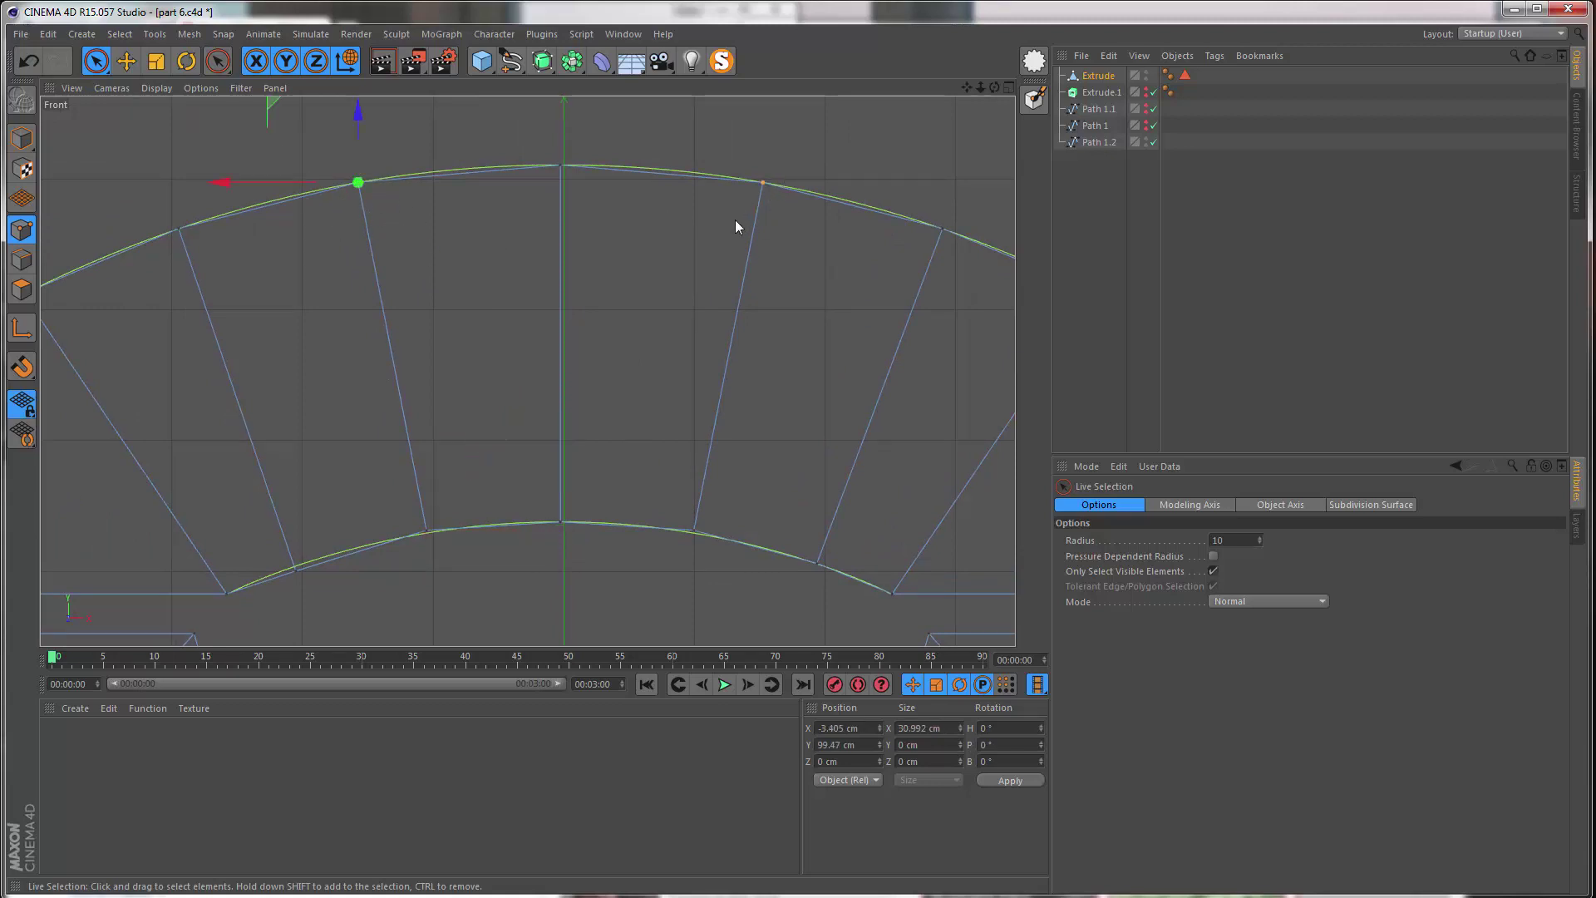
{"action": "left_click_drag", "start_coordinate": [565, 135], "coordinate": [563, 129]}
{"action": "left_click", "coordinate": [516, 283]}
- Fit the inner and outer points on the top arc's left side to the outline spline
{"action": "middle_click_drag", "start_coordinate": [399, 559], "coordinate": [457, 545], "text": "alt"}
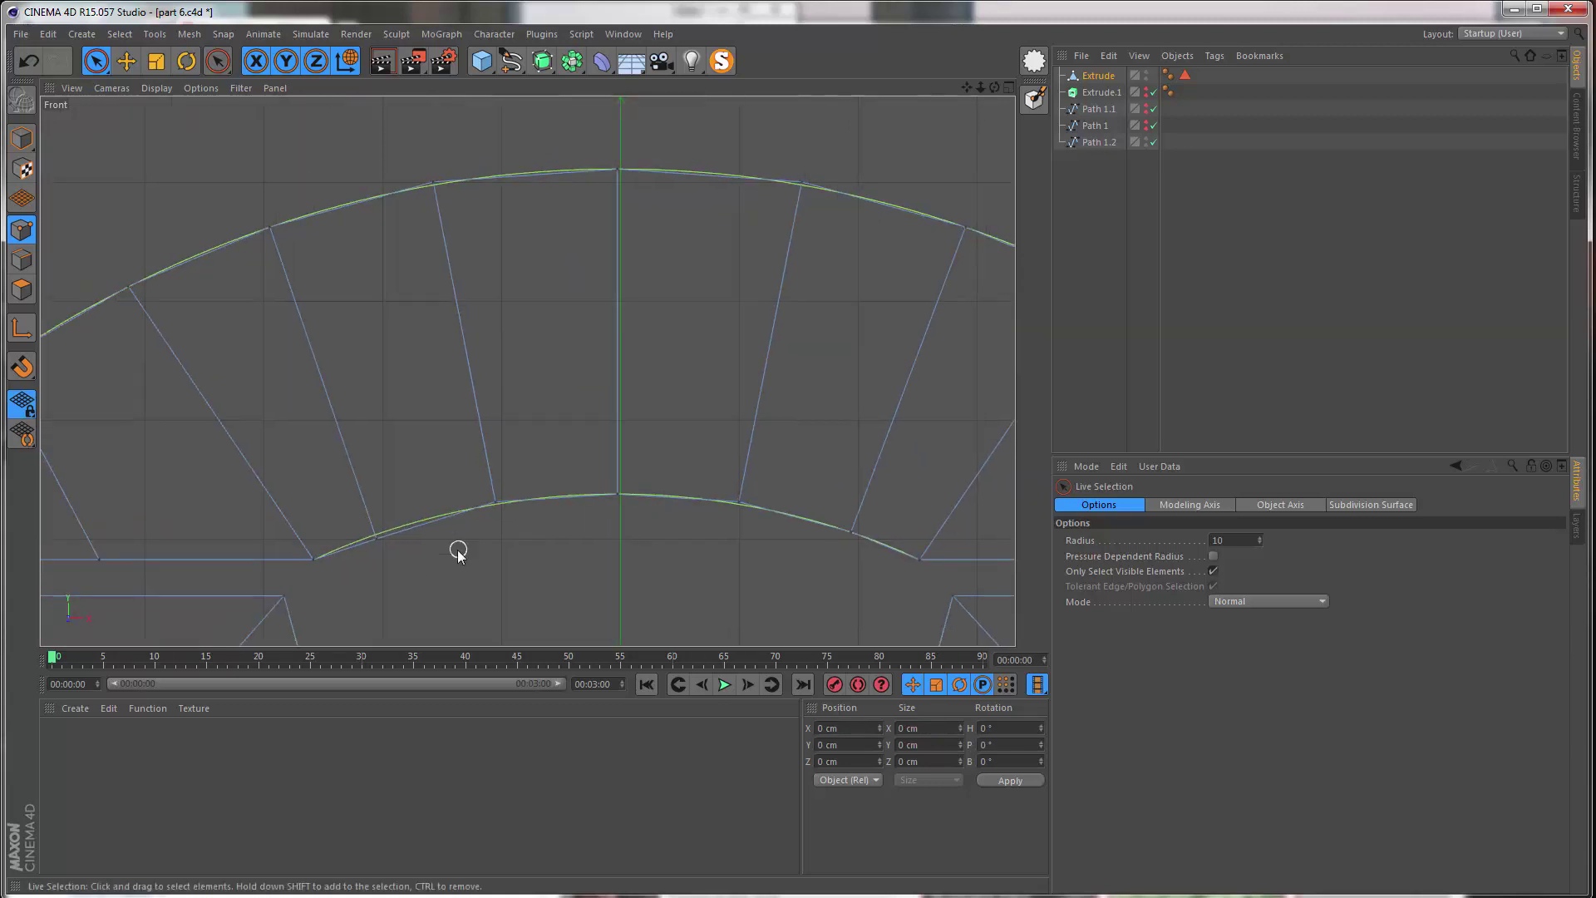
{"action": "left_click", "coordinate": [374, 539]}
{"action": "middle_click_drag", "start_coordinate": [257, 369], "coordinate": [512, 436], "text": "alt"}
{"action": "left_click", "coordinate": [454, 249]}
{"action": "middle_click_drag", "start_coordinate": [345, 497], "coordinate": [571, 411], "text": "alt"}
{"action": "left_click", "coordinate": [513, 239]}
- Fit the outer point above the top arc's right inner corner to the spline at about X 36.8, Y 91.5 cm
{"action": "scroll", "coordinate": [582, 374], "scroll_direction": "down", "scroll_amount": 4}
{"action": "middle_click_drag", "start_coordinate": [939, 416], "coordinate": [677, 422], "text": "alt"}
{"action": "scroll", "coordinate": [582, 424], "scroll_direction": "up", "scroll_amount": 4}
{"action": "left_click", "coordinate": [751, 263]}
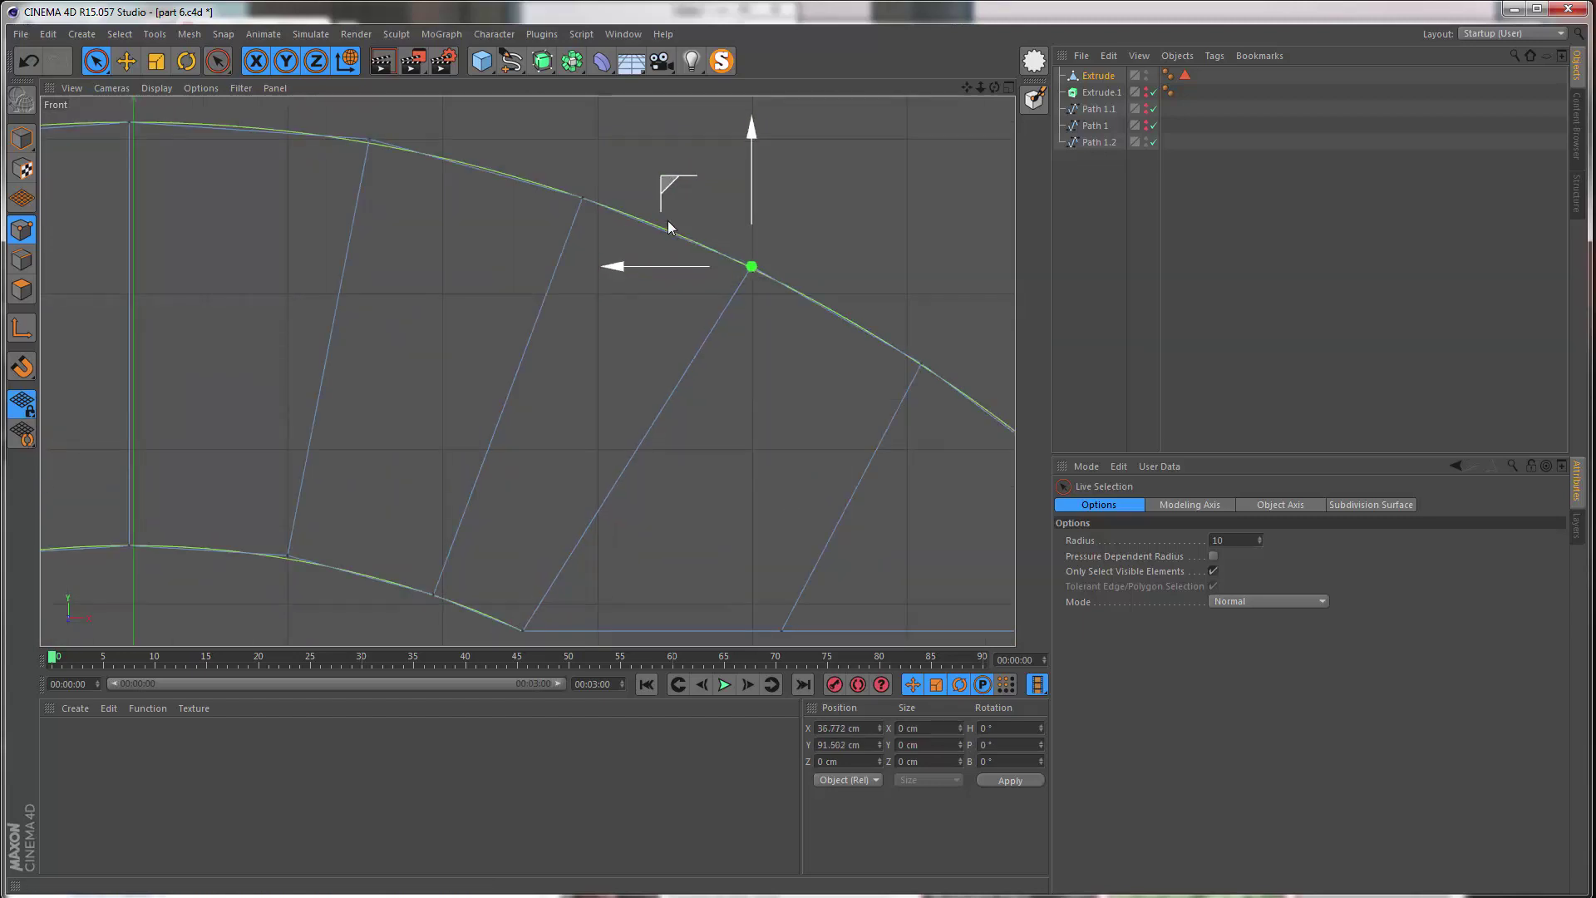
{"action": "left_click", "coordinate": [598, 333]}
- Switch to the perspective view and examine the segmented surfaces of the whole logo
{"action": "scroll", "coordinate": [465, 399], "scroll_direction": "down", "scroll_amount": 7}
{"action": "middle_click_drag", "start_coordinate": [392, 434], "coordinate": [405, 213], "text": "alt"}
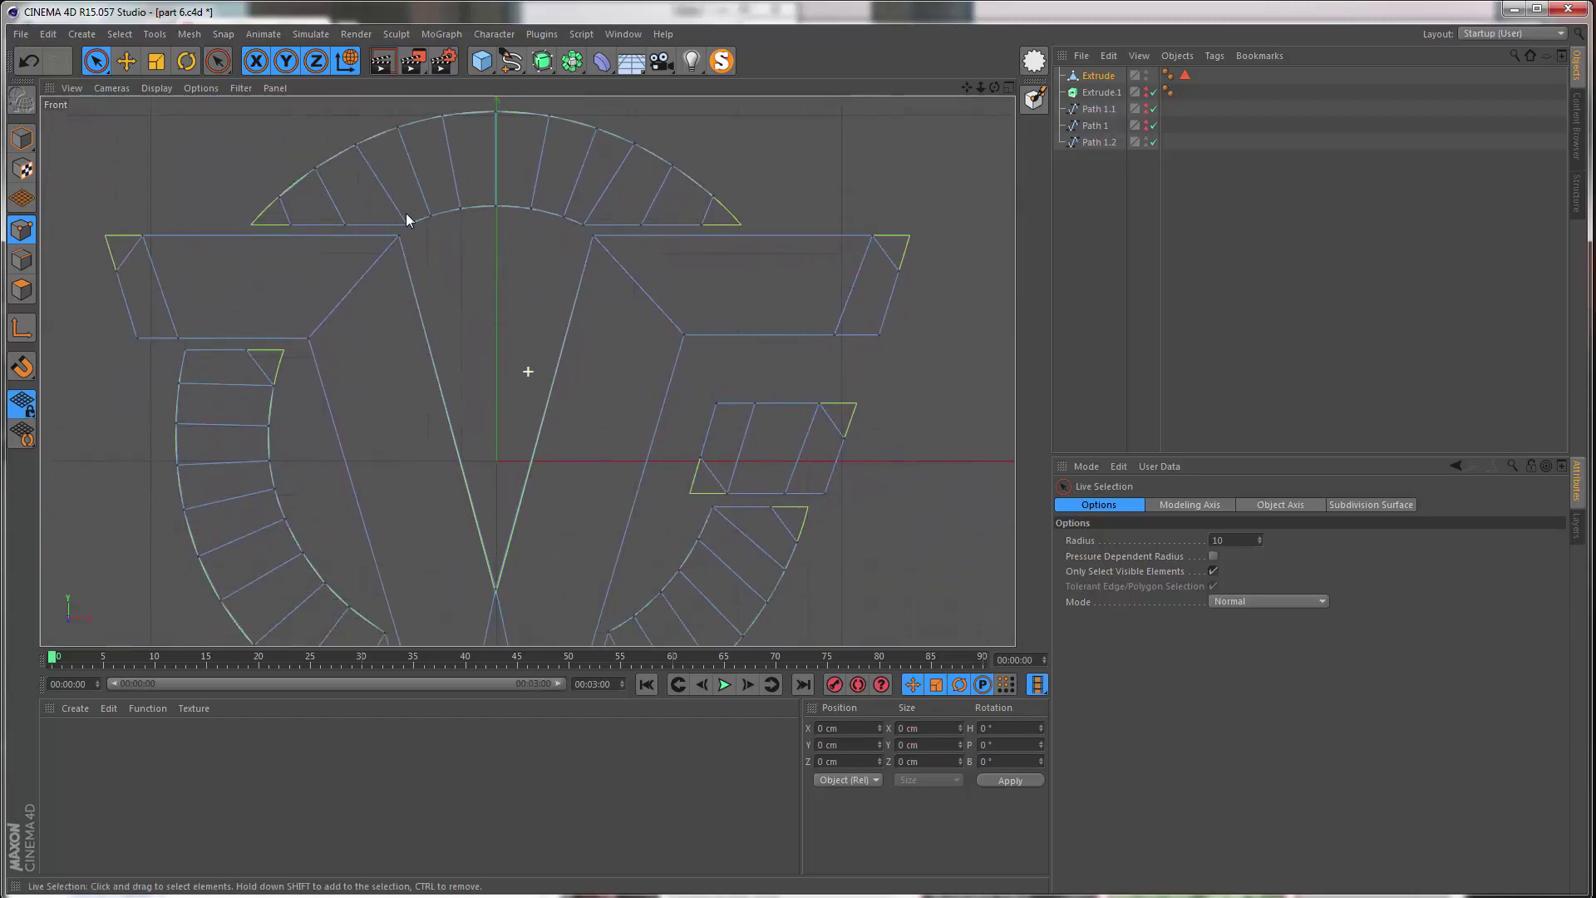
{"action": "left_click", "coordinate": [1003, 89]}
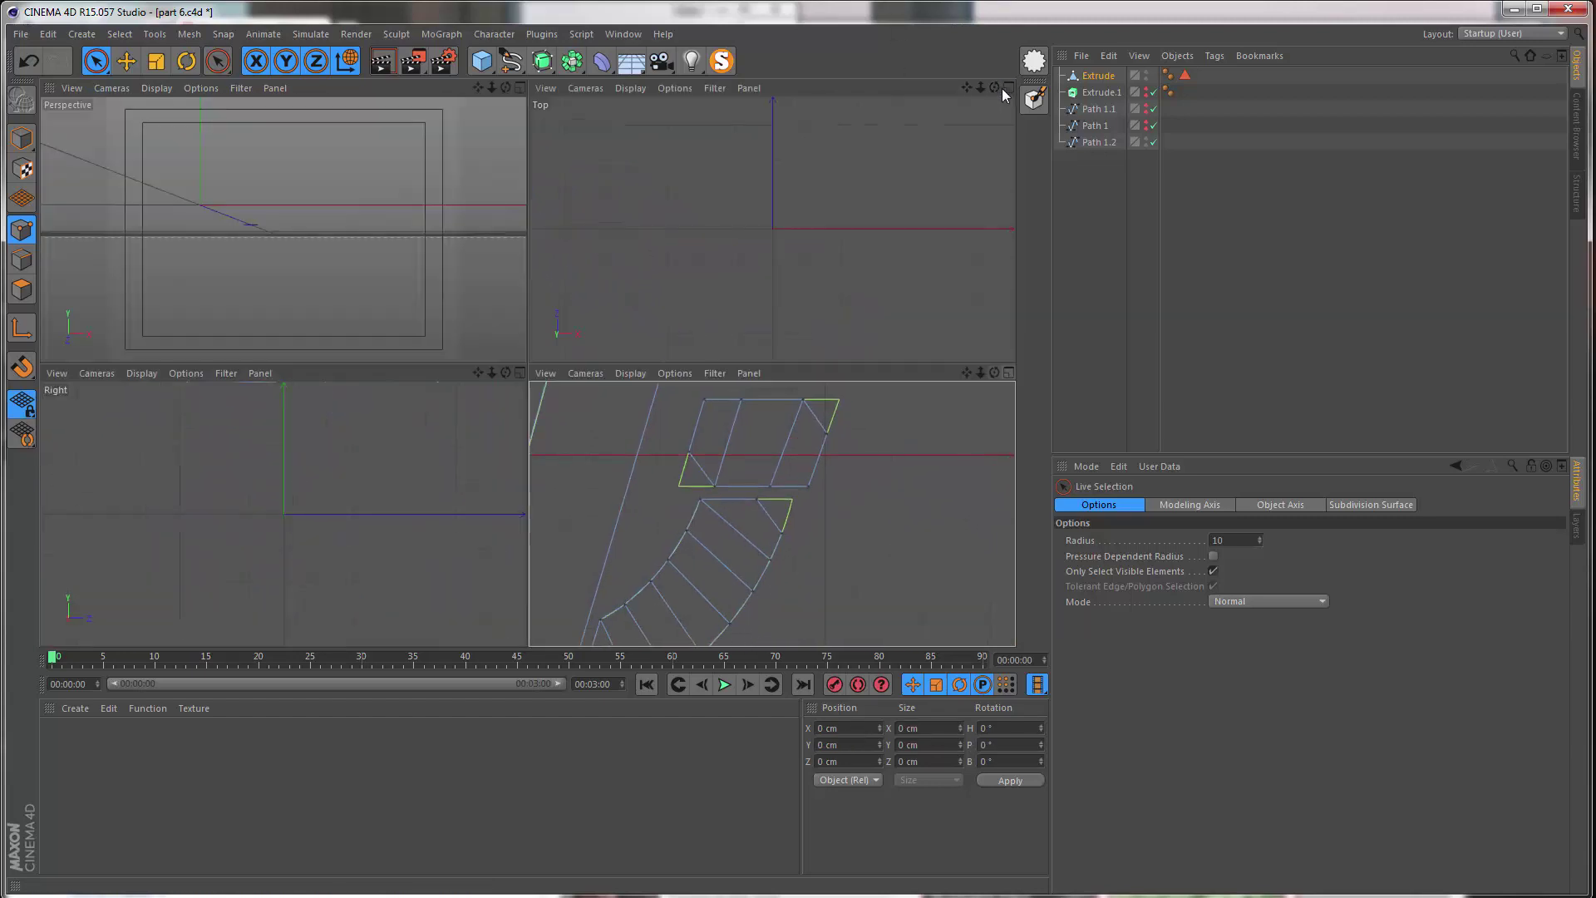
{"action": "left_click", "coordinate": [522, 88]}
{"action": "right_click_drag", "start_coordinate": [580, 182], "coordinate": [494, 213], "text": "alt"}
{"action": "middle_click_drag", "start_coordinate": [557, 266], "coordinate": [651, 368], "text": "alt"}
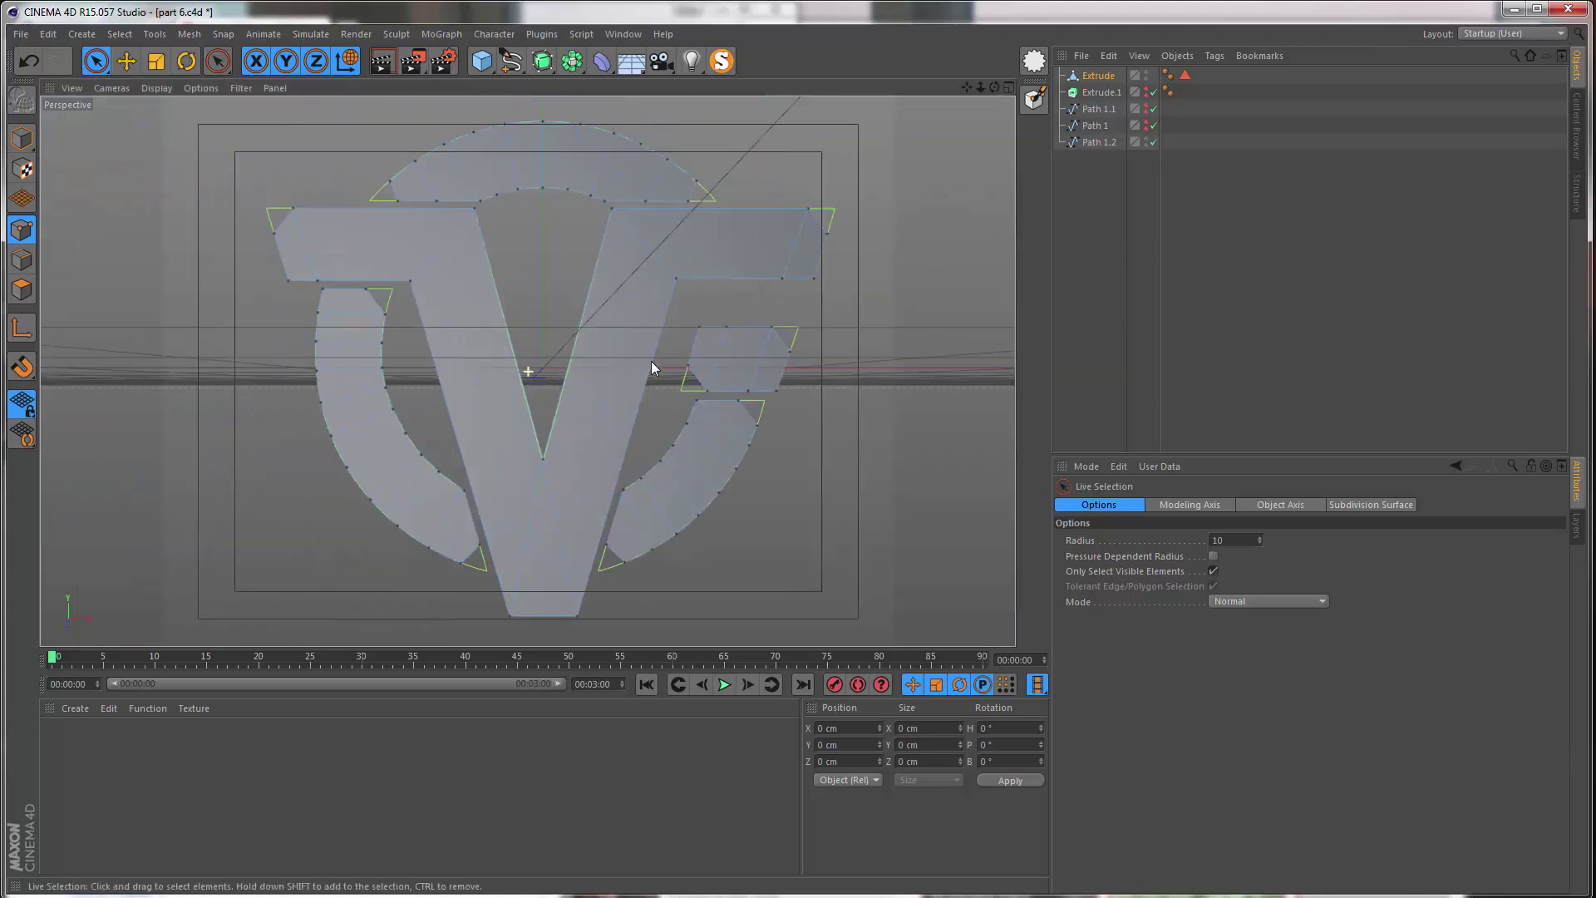
{"action": "left_click_drag", "start_coordinate": [651, 368], "coordinate": [596, 340], "text": "alt"}
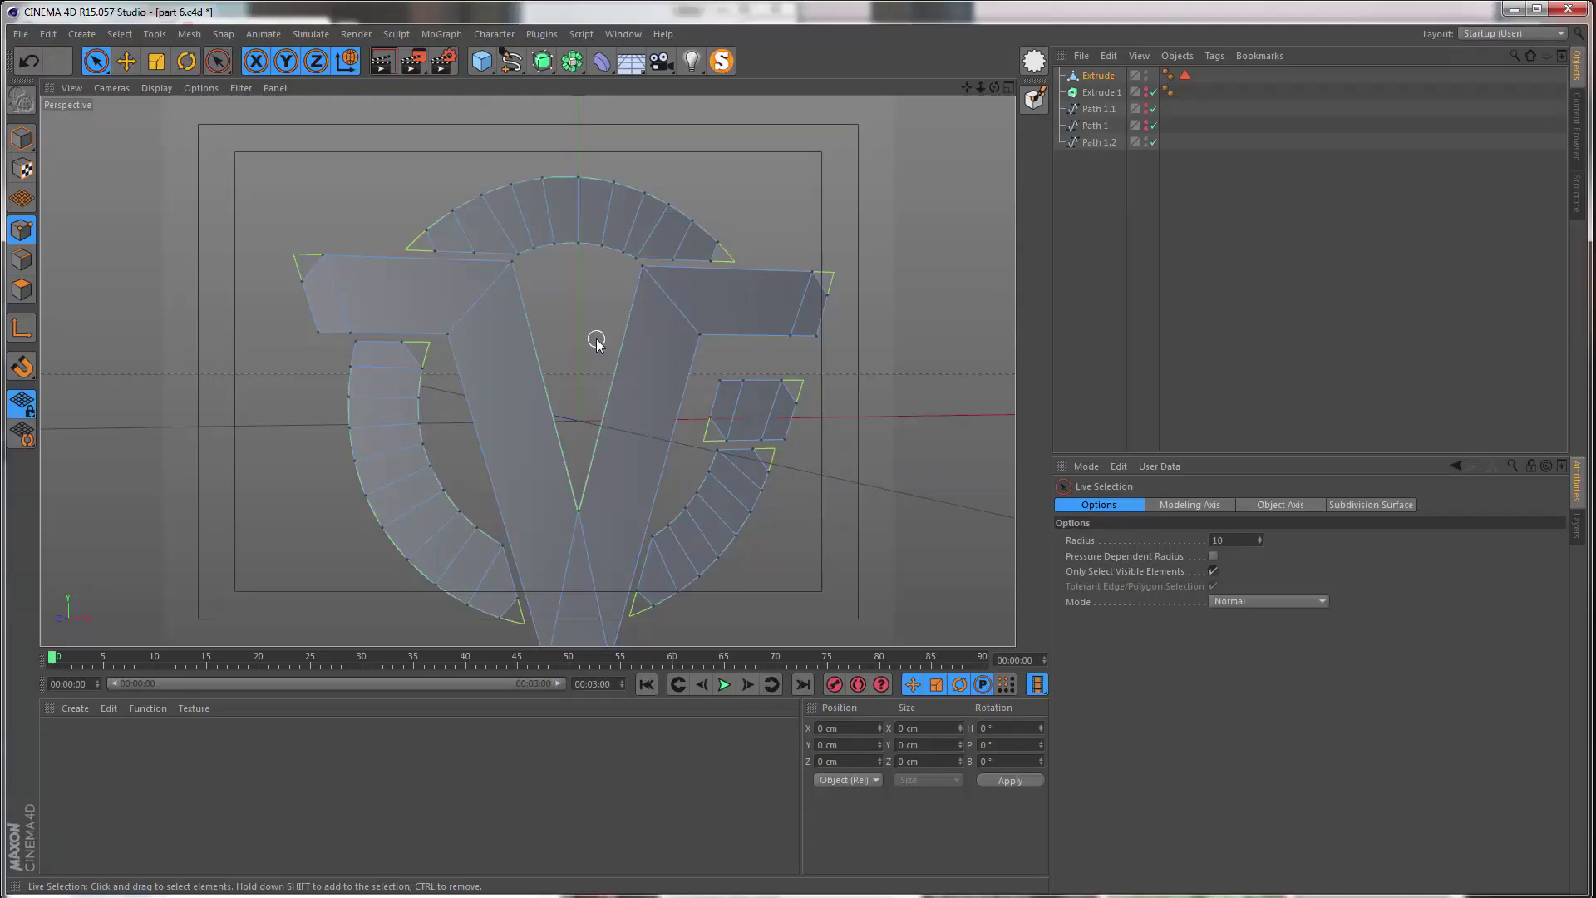